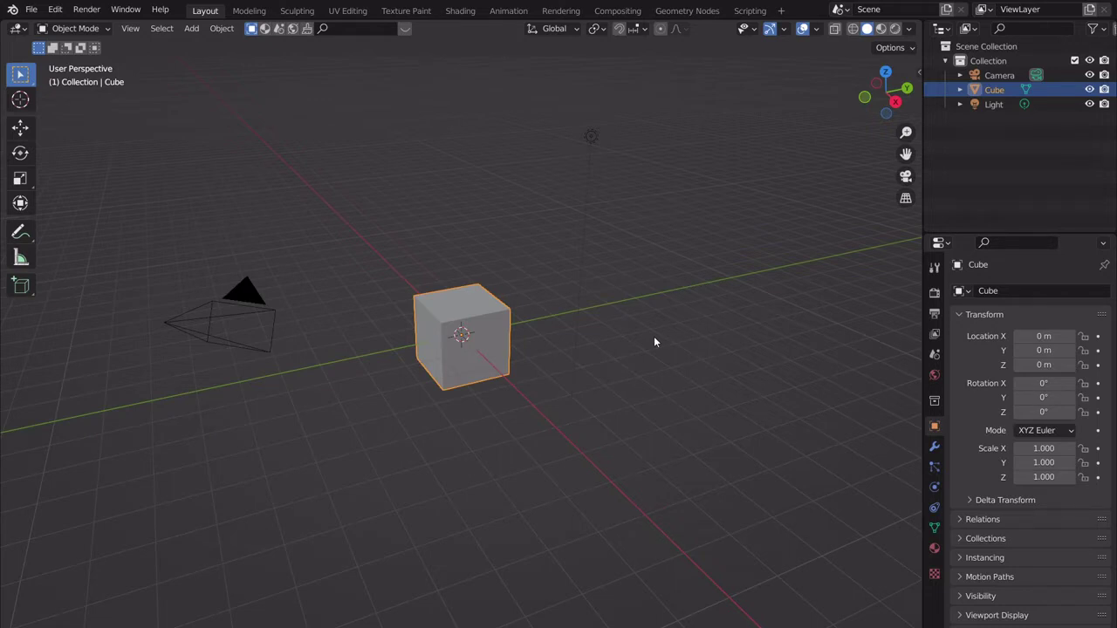
Delete all the default scene objects: the camera, the cube and the light.
{"action": "scroll", "coordinate": [630, 340], "scroll_direction": "down", "scroll_amount": 3}
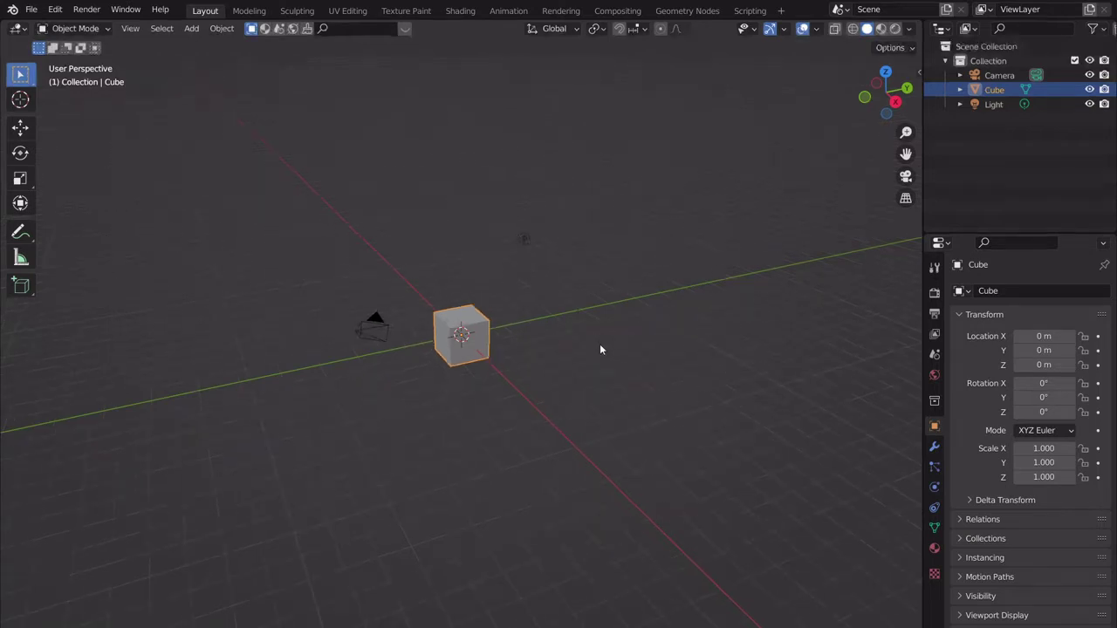
{"action": "key", "text": "a"}
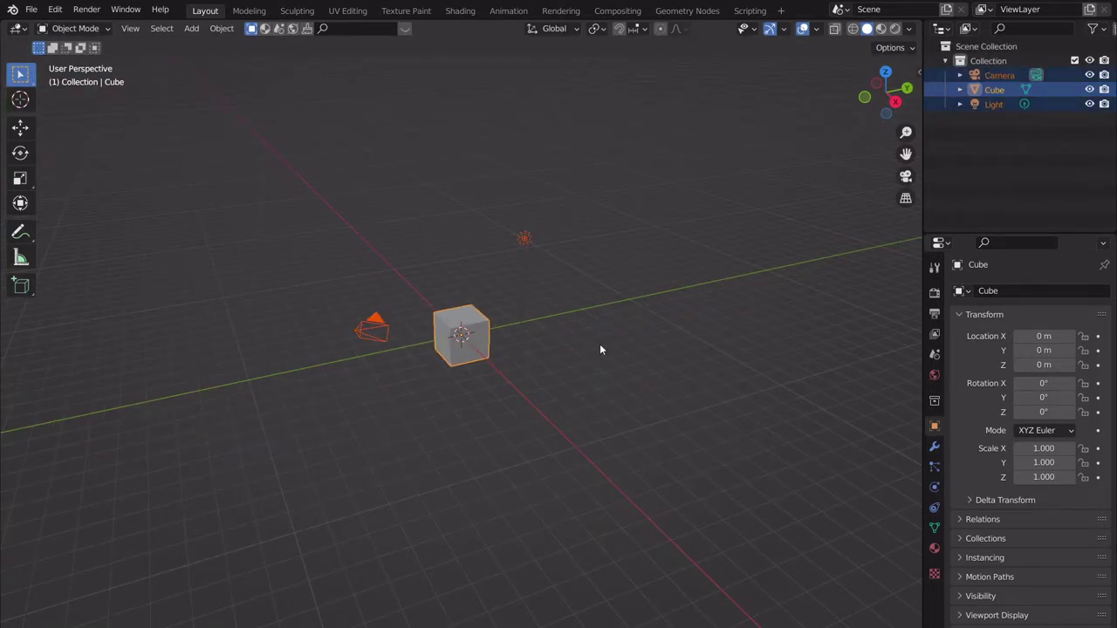
{"action": "key", "text": "x"}
{"action": "left_click", "coordinate": [599, 346]}
Add a cylinder mesh at the world origin.
{"action": "key", "text": "shift+a"}
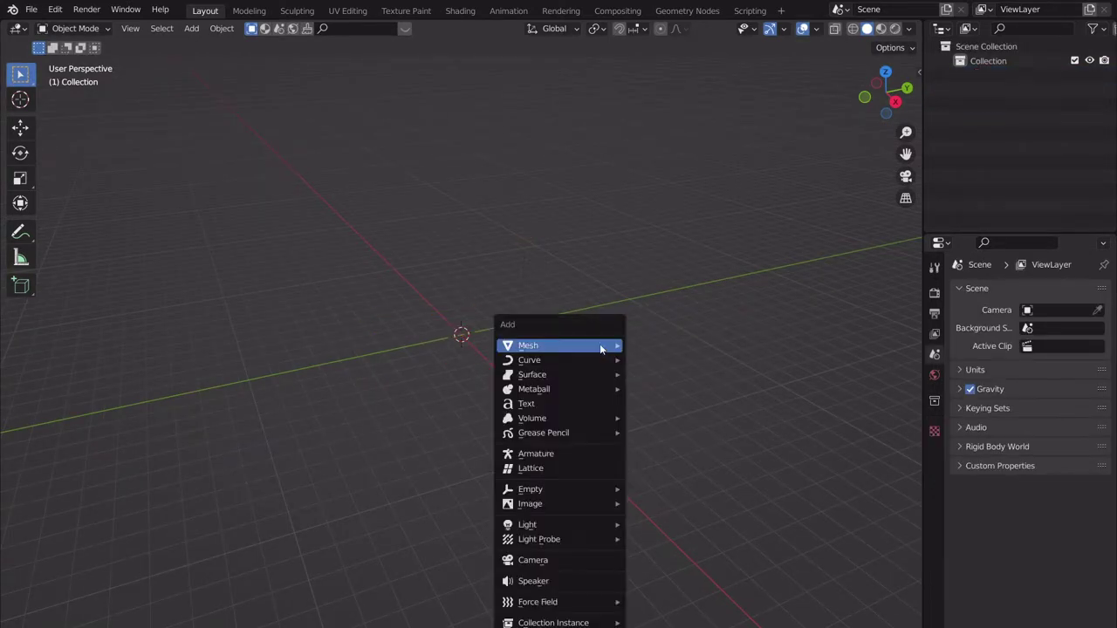
{"action": "mouse_move", "coordinate": [599, 345]}
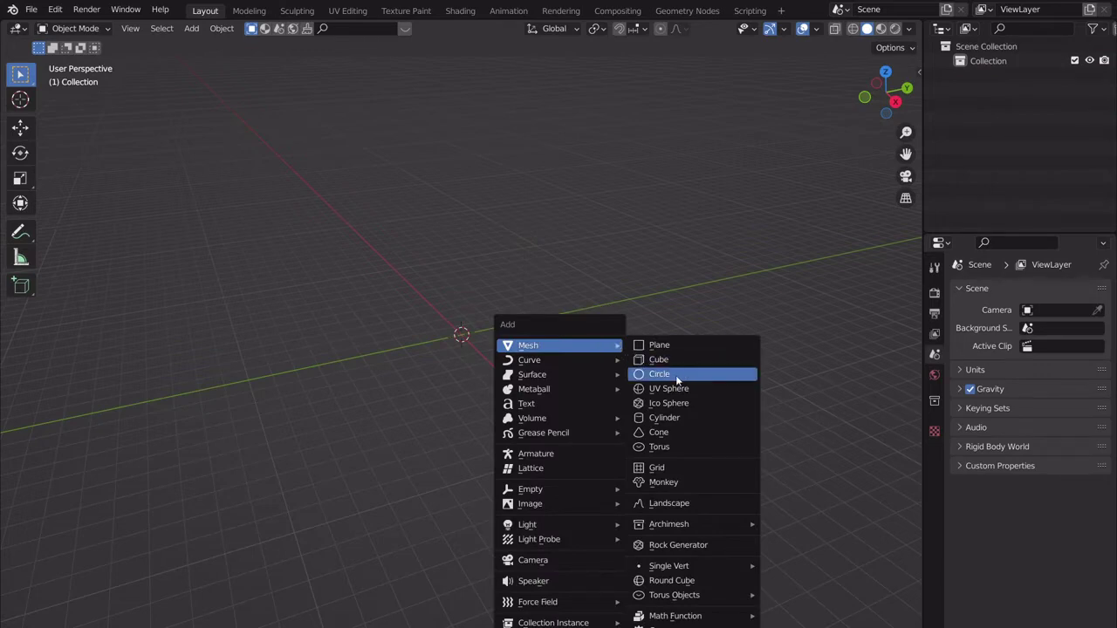
{"action": "left_click", "coordinate": [688, 414]}
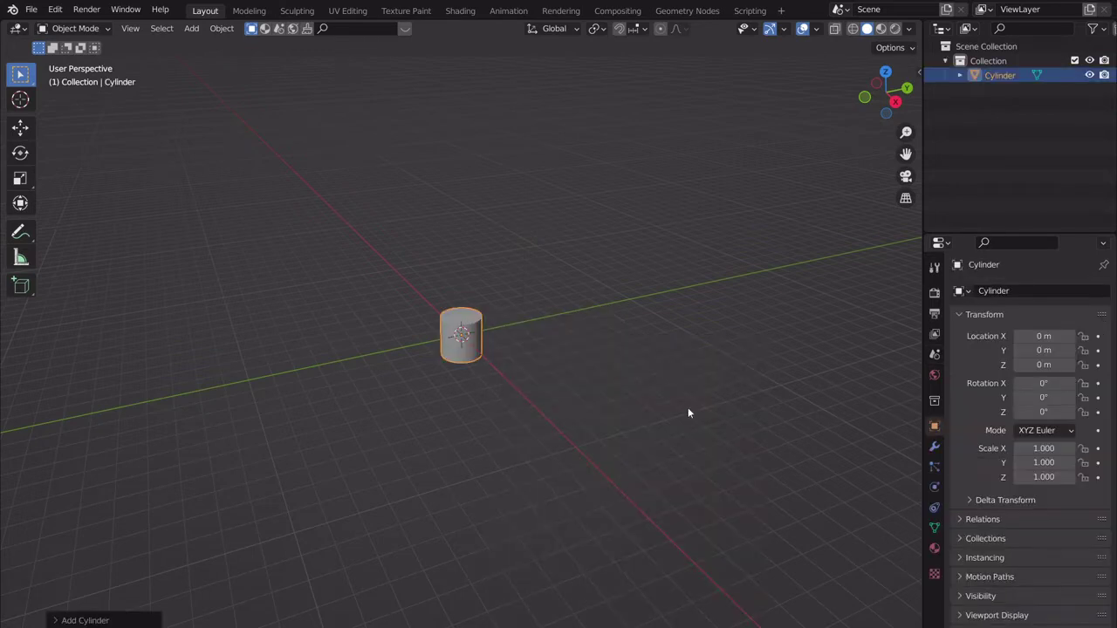
{"action": "scroll", "coordinate": [525, 359], "scroll_direction": "up", "scroll_amount": 5}
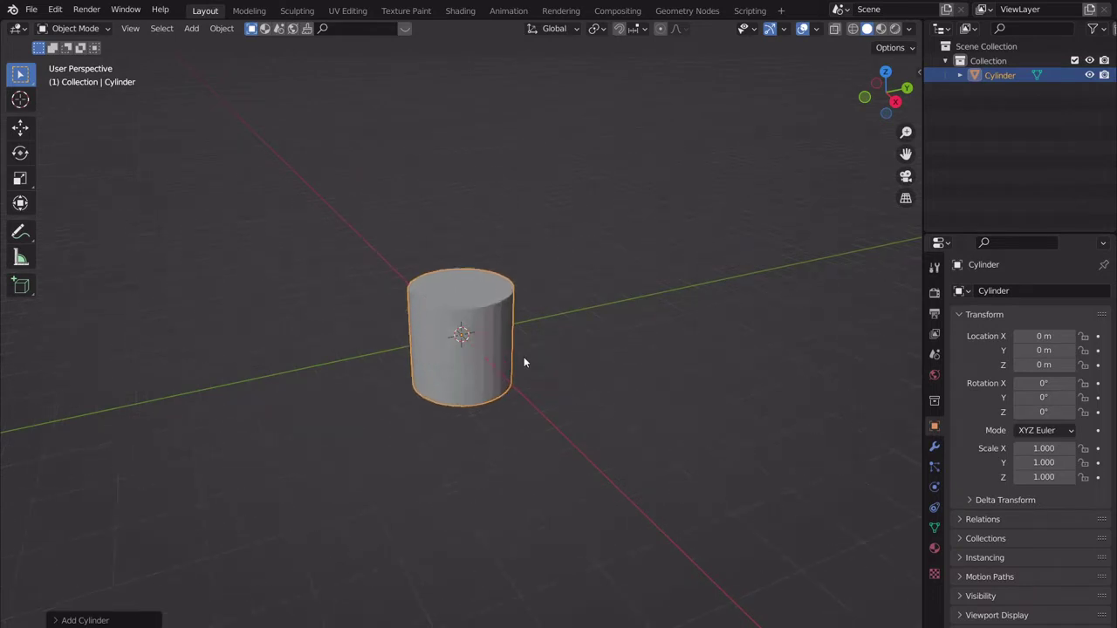
Enter Edit Mode on the cylinder, leave only its top face selected and switch to edge selection.
{"action": "key", "text": "Tab"}
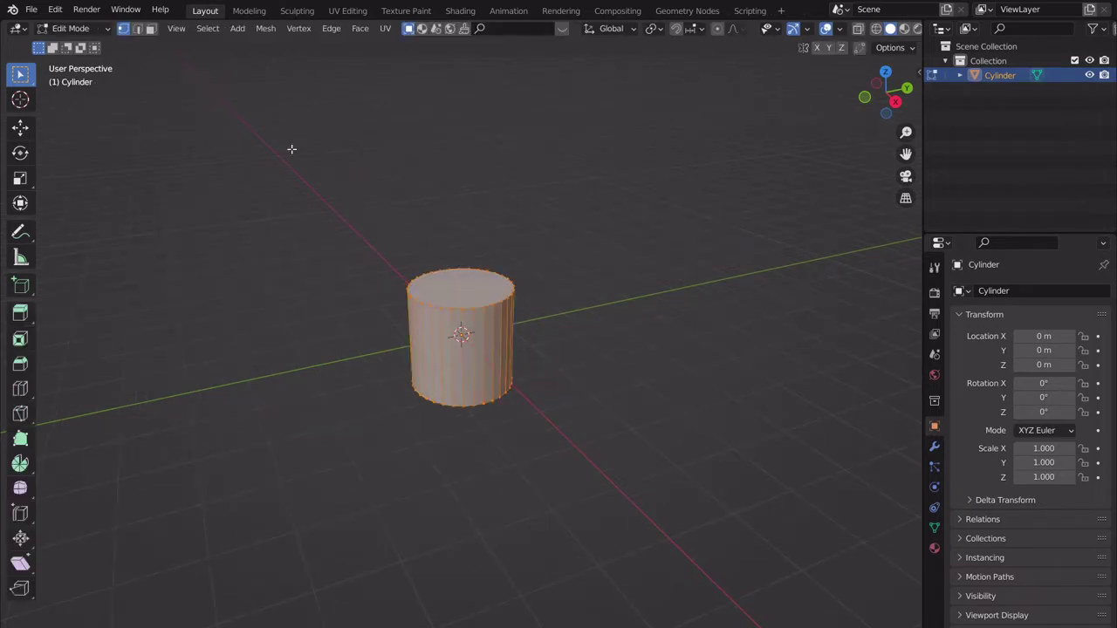
{"action": "left_click", "coordinate": [149, 30]}
{"action": "key", "text": "alt+a"}
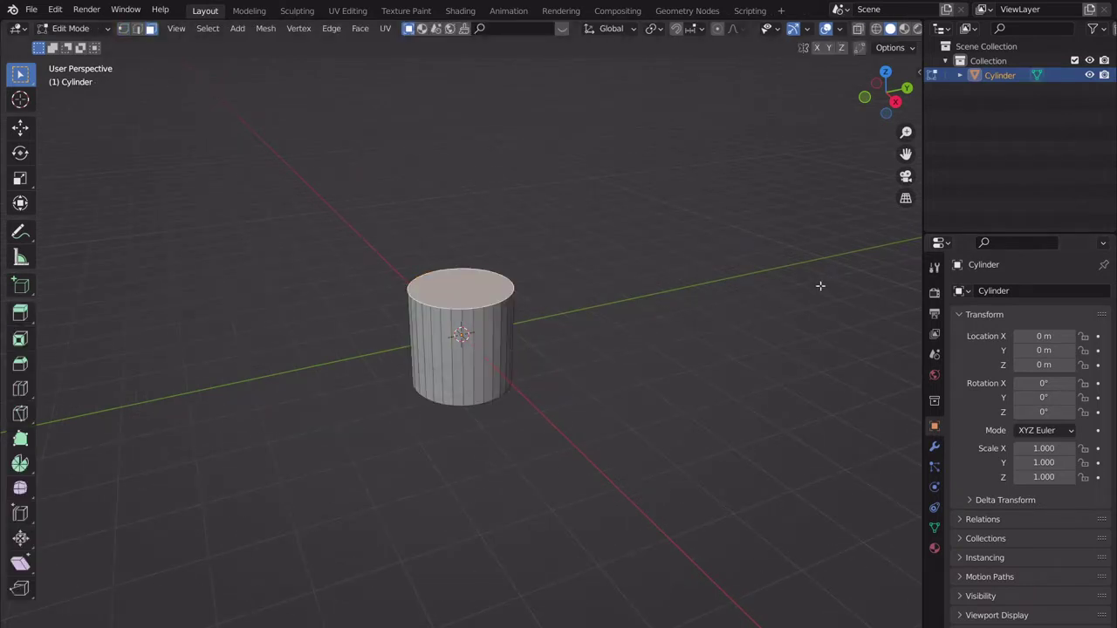
{"action": "left_click", "coordinate": [136, 32]}
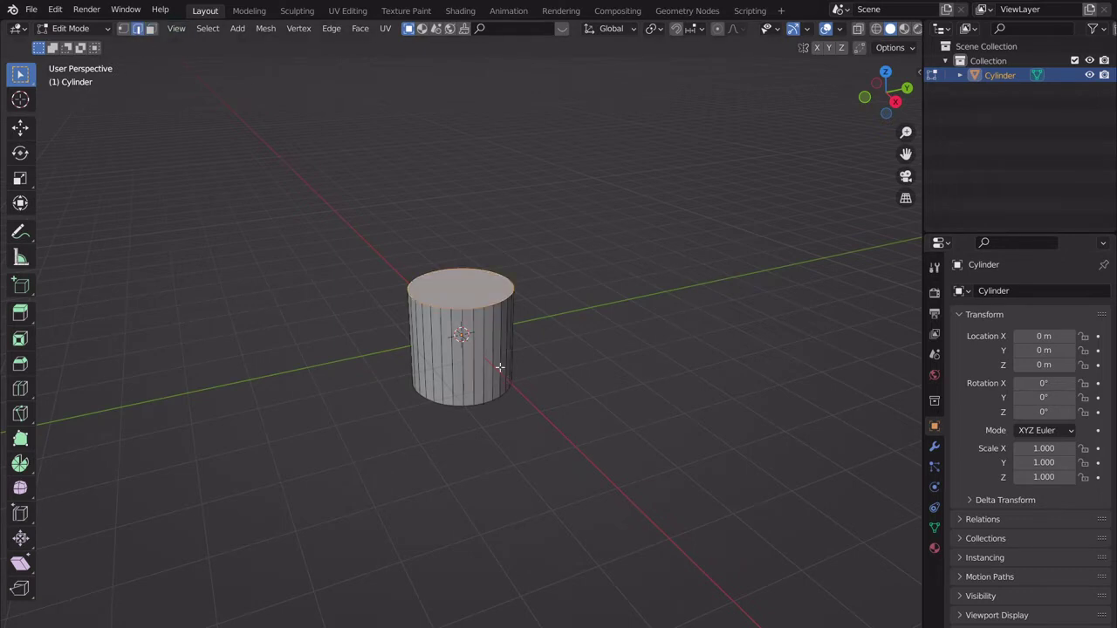
Select one vertical side edge of the cylinder and try to move, scale and rotate it freely.
{"action": "left_click", "coordinate": [464, 347]}
{"action": "key", "text": "g"}
{"action": "key", "text": "Escape"}
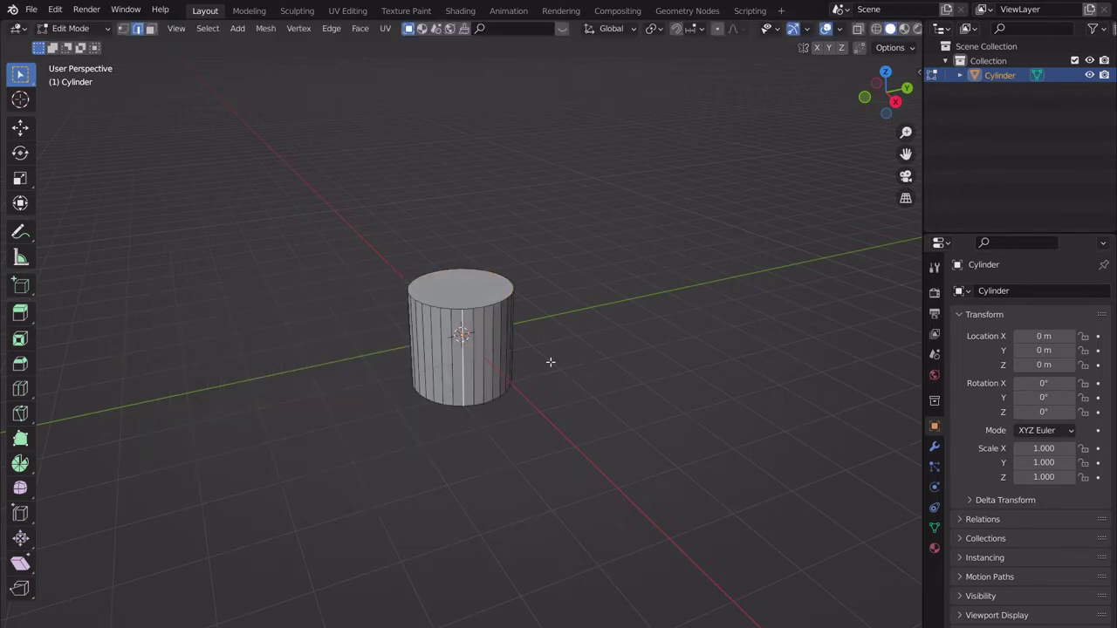
{"action": "key", "text": "g"}
{"action": "key", "text": "Escape"}
{"action": "key", "text": "s"}
{"action": "key", "text": "Escape"}
{"action": "key", "text": "r"}
{"action": "key", "text": "Escape"}
Try to rotate the selected side edge about the global X axis.
{"action": "middle_click_drag", "start_coordinate": [599, 344], "coordinate": [514, 352]}
{"action": "scroll", "coordinate": [514, 352], "scroll_direction": "up", "scroll_amount": 2}
{"action": "key", "text": "r"}
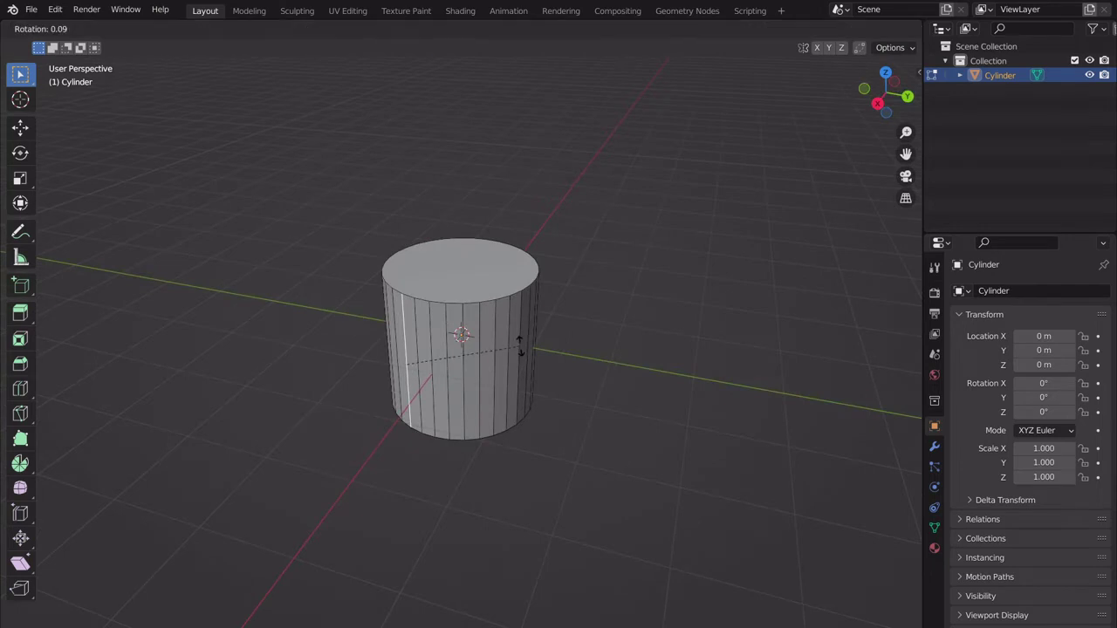
{"action": "key", "text": "x"}
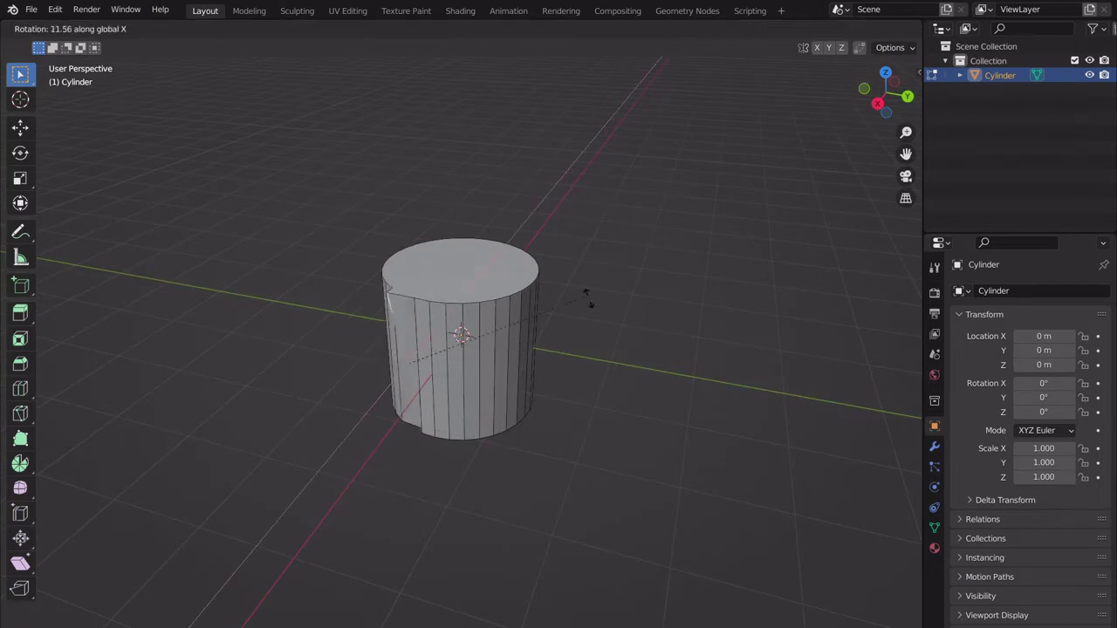
{"action": "key", "text": "Escape"}
{"action": "key", "text": "r"}
{"action": "key", "text": "Escape"}
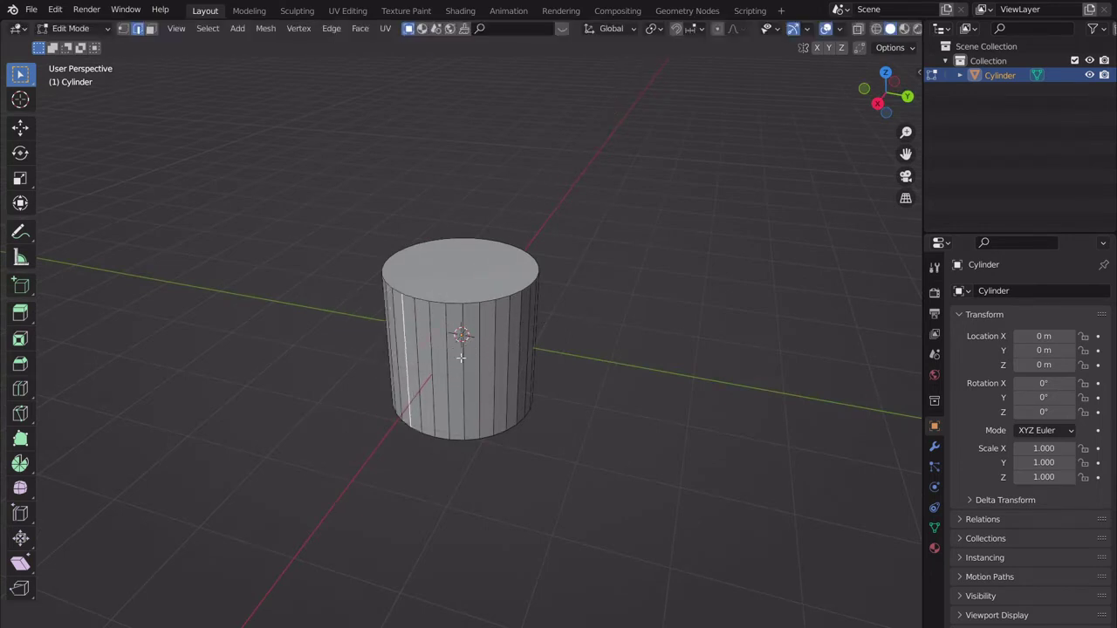
Select a run of adjacent side edges and try to scale them along the X axis.
{"action": "left_click_drag", "start_coordinate": [549, 358], "coordinate": [264, 355]}
{"action": "middle_click_drag", "start_coordinate": [544, 401], "coordinate": [423, 386]}
{"action": "key", "text": "s"}
{"action": "key", "text": "x"}
{"action": "key", "text": "Escape"}
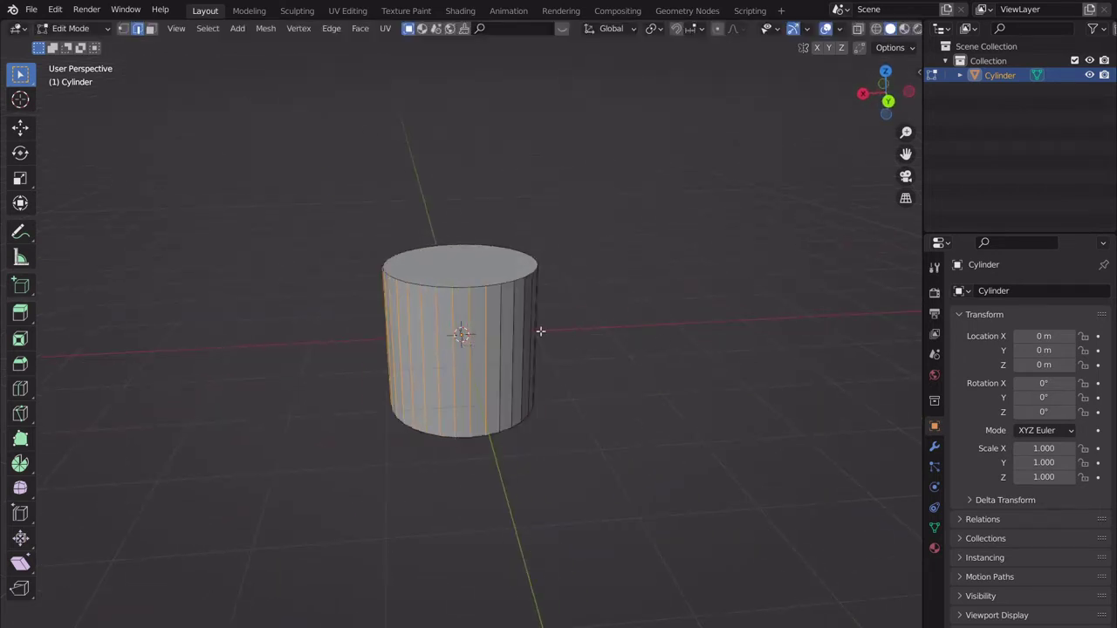
{"action": "key", "text": "s"}
{"action": "key", "text": "x"}
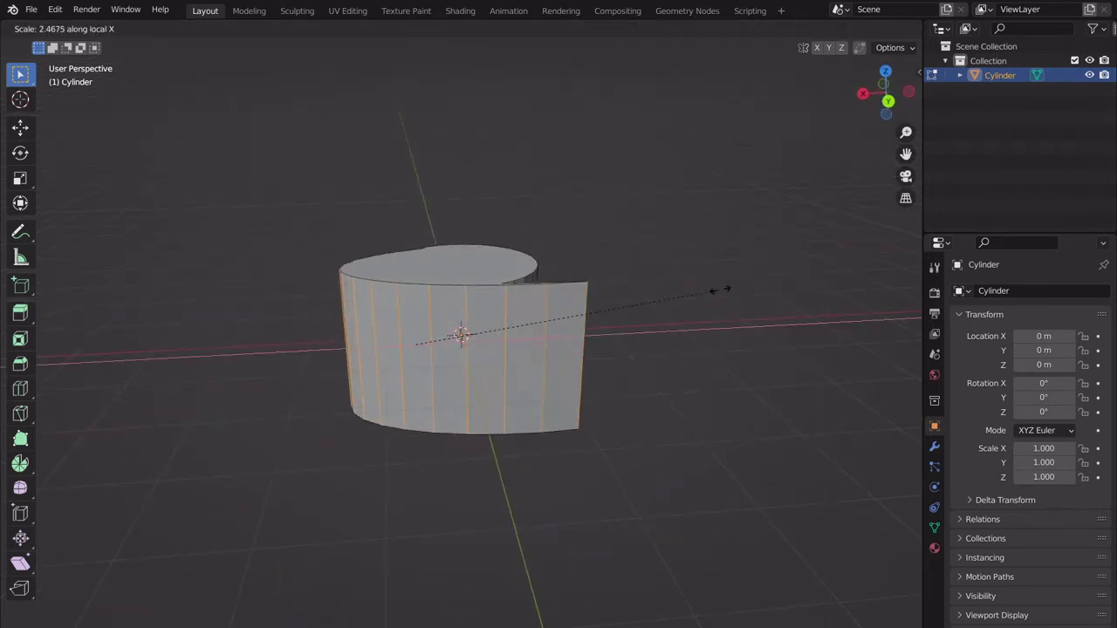
{"action": "key", "text": "Escape"}
Rotate the whole cylinder in Object Mode to about 45° on X, 60° on Y and 60° on Z.
{"action": "key", "text": "Tab"}
{"action": "key", "text": "r"}
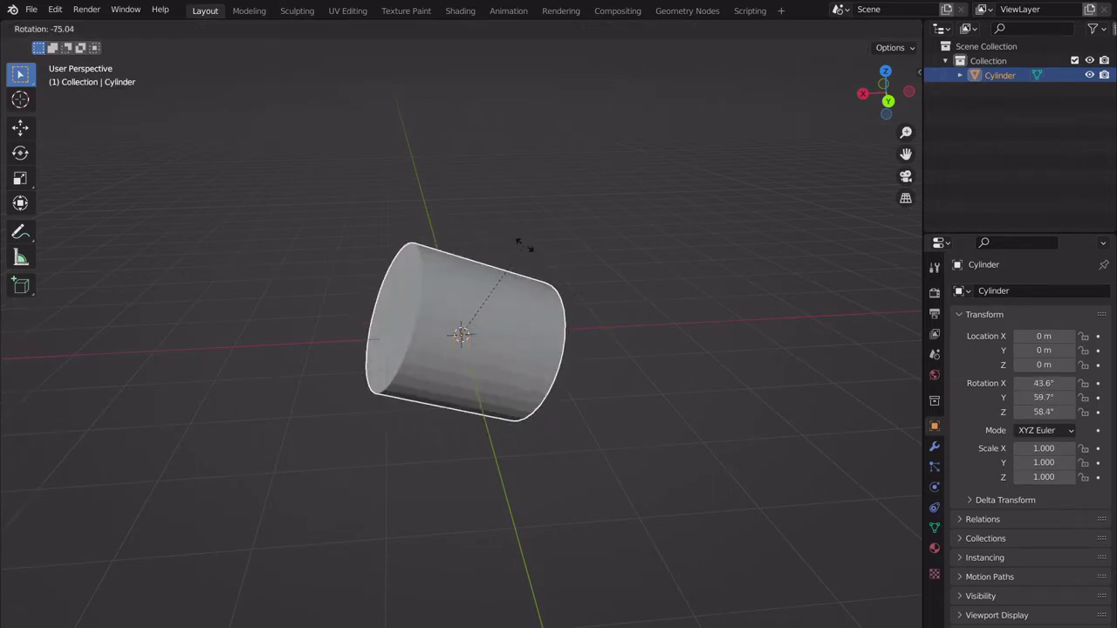
{"action": "left_click", "coordinate": [524, 246]}
Try to scale the selected side edges of the tilted cylinder along its local X axis.
{"action": "key", "text": "Tab"}
{"action": "key", "text": "s"}
{"action": "key", "text": "x"}
{"action": "key", "text": "x"}
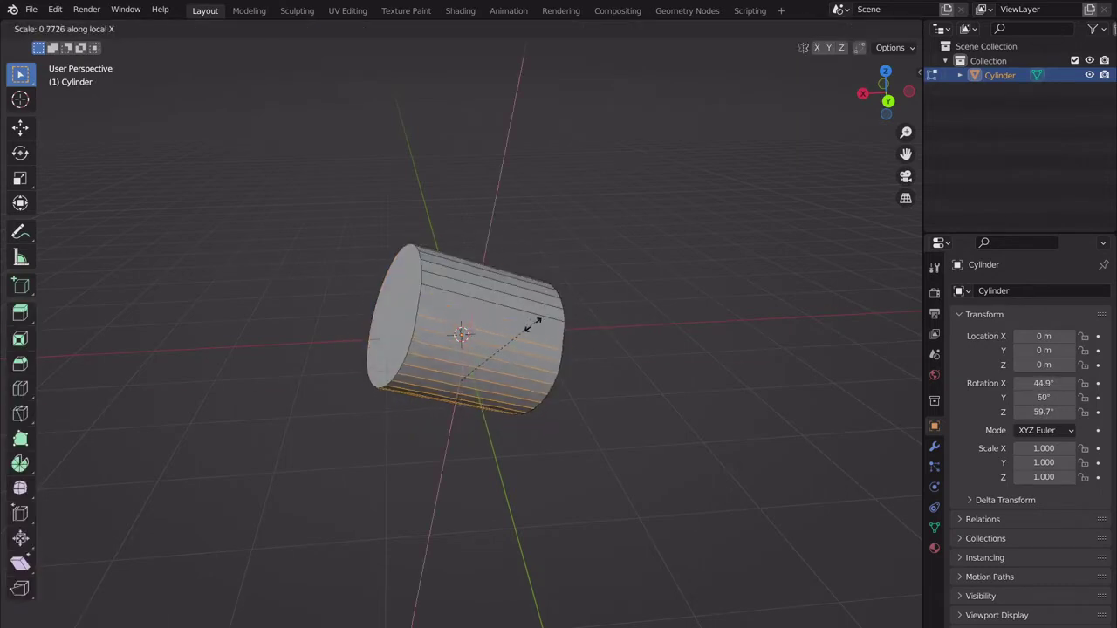
{"action": "key", "text": "Escape"}
Extrude the cylinder's end face outward in face selection mode and scale it down to form a taper.
{"action": "key", "text": "Tab"}
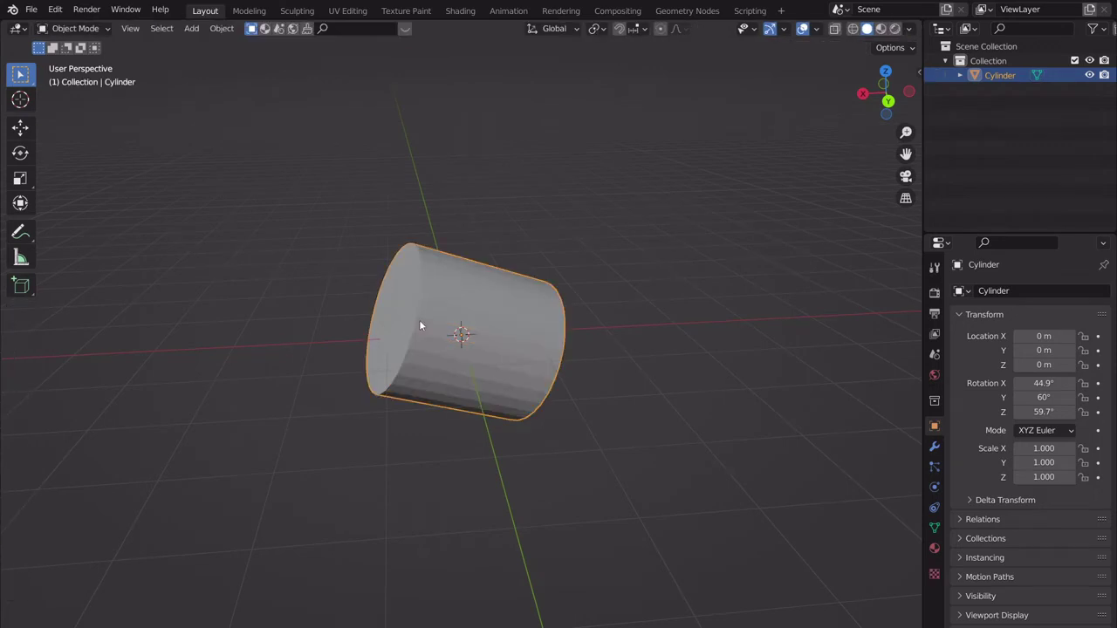
{"action": "middle_click_drag", "start_coordinate": [419, 319], "coordinate": [473, 332], "text": "shift"}
{"action": "key", "text": "Tab"}
{"action": "left_click", "coordinate": [150, 28]}
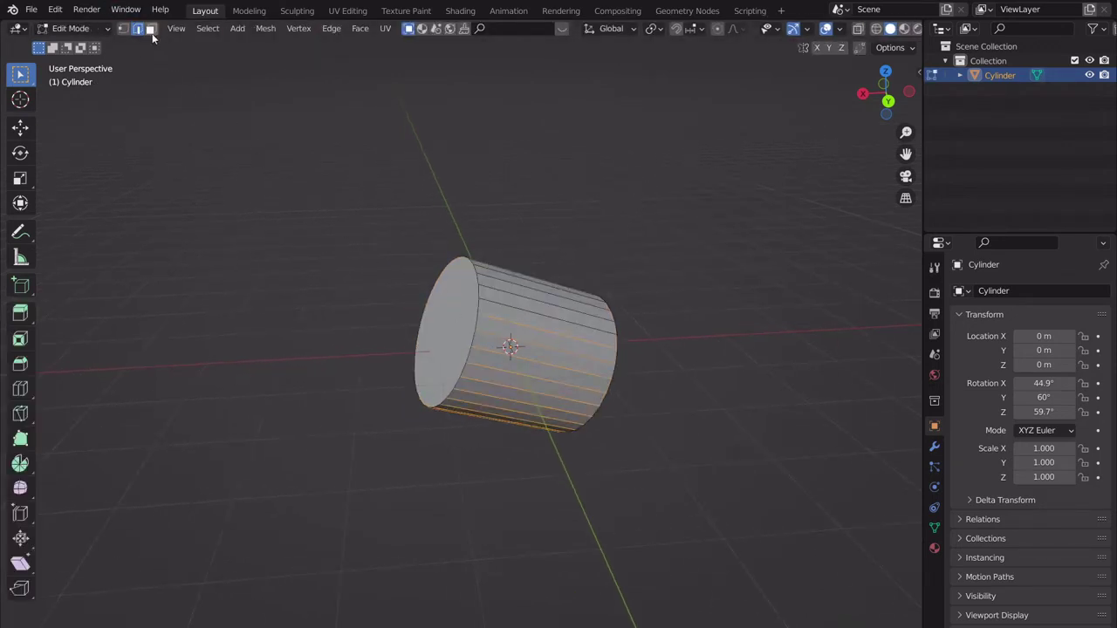
{"action": "left_click", "coordinate": [426, 367]}
{"action": "key", "text": "e"}
{"action": "left_click", "coordinate": [656, 250]}
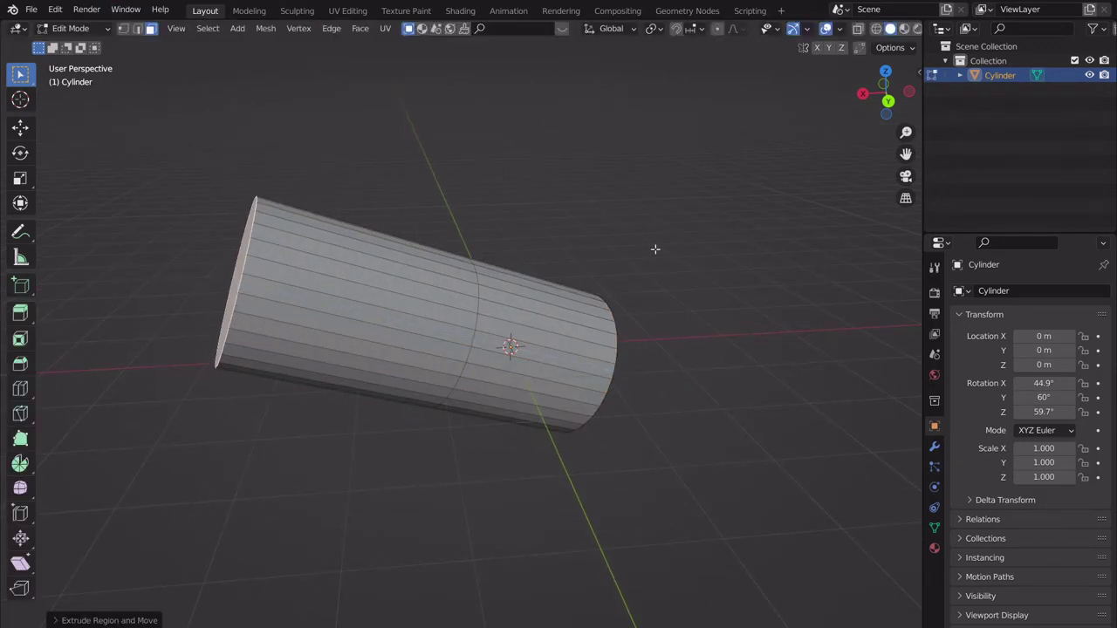
{"action": "key", "text": "s"}
{"action": "left_click", "coordinate": [483, 323]}
Extrude the narrow end face in place, without any offset.
{"action": "middle_click_drag", "start_coordinate": [371, 306], "coordinate": [436, 360]}
{"action": "key", "text": "e"}
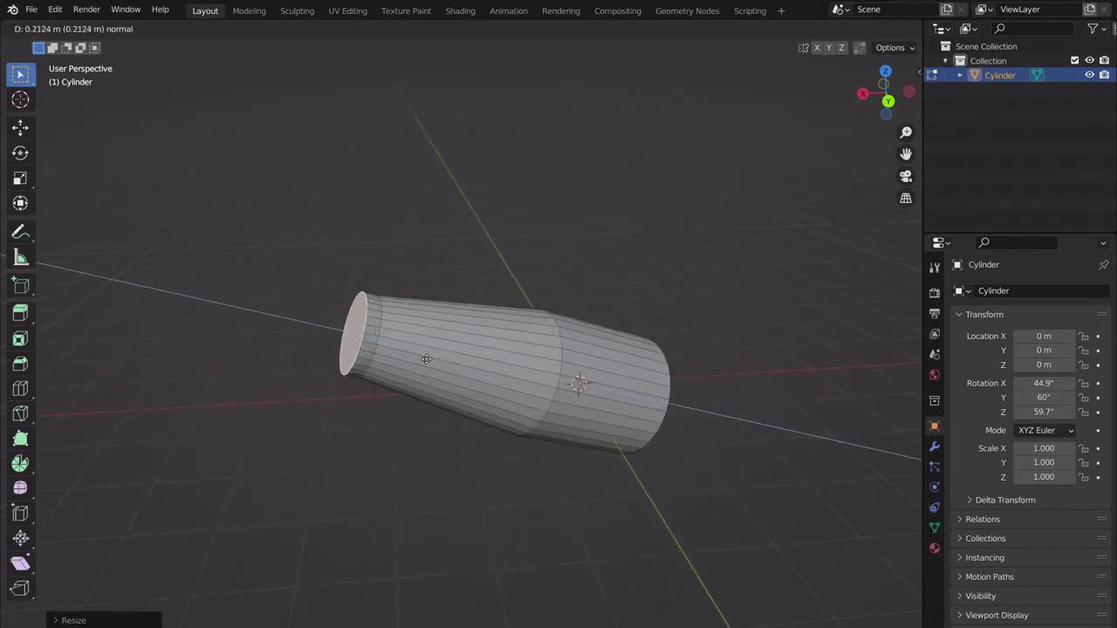
{"action": "left_click", "coordinate": [435, 360]}
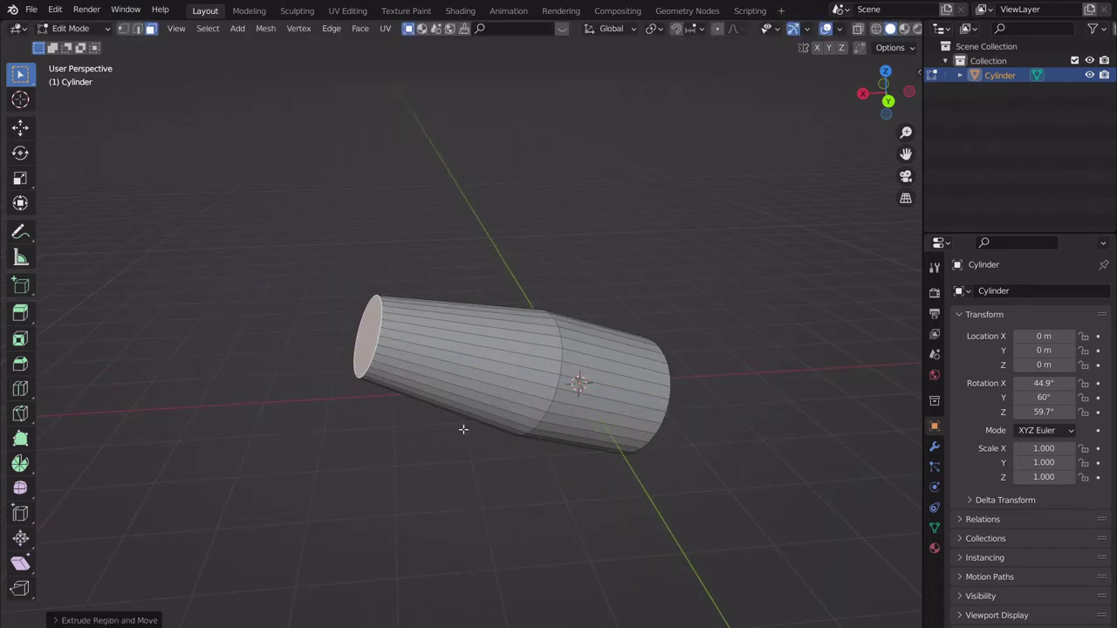
Try to move the newly extruded end face freely from different viewing angles.
{"action": "middle_click_drag", "start_coordinate": [464, 429], "coordinate": [465, 367]}
{"action": "key", "text": "g"}
{"action": "right_click", "coordinate": [560, 350]}
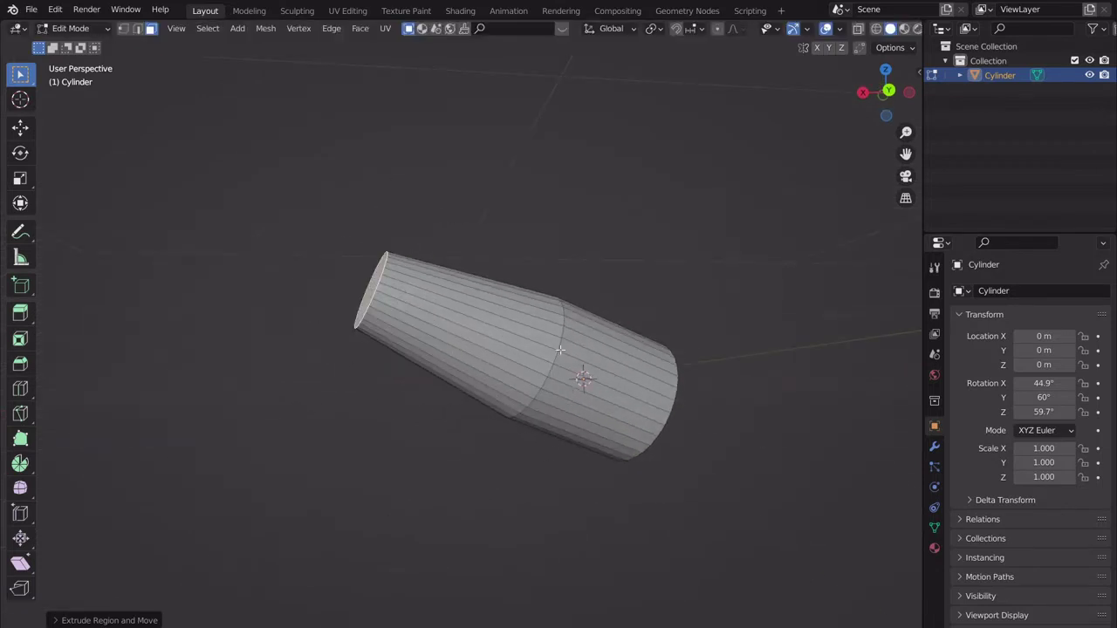
{"action": "middle_click_drag", "start_coordinate": [561, 350], "coordinate": [621, 425]}
{"action": "key", "text": "g"}
{"action": "right_click", "coordinate": [534, 460]}
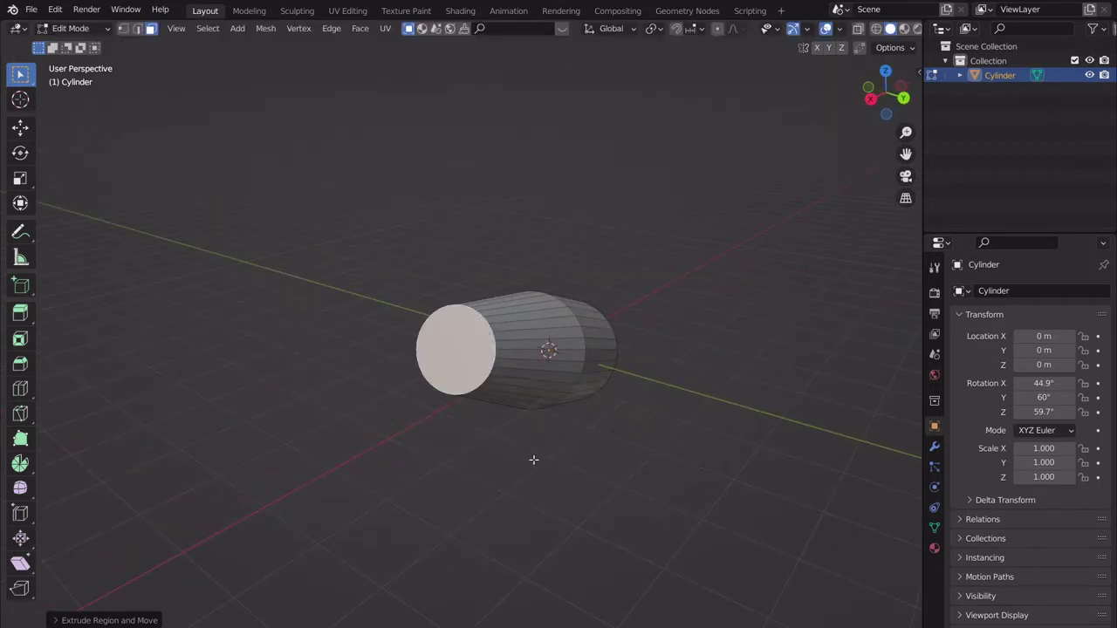
Scale the end face up wider than the body and extrude it outward into a thick barrel.
{"action": "key", "text": "s"}
{"action": "left_click", "coordinate": [660, 460]}
{"action": "middle_click_drag", "start_coordinate": [661, 461], "coordinate": [526, 429]}
Inset the barrel's end face to leave a thin rim and return to Object Mode.
{"action": "key", "text": "i"}
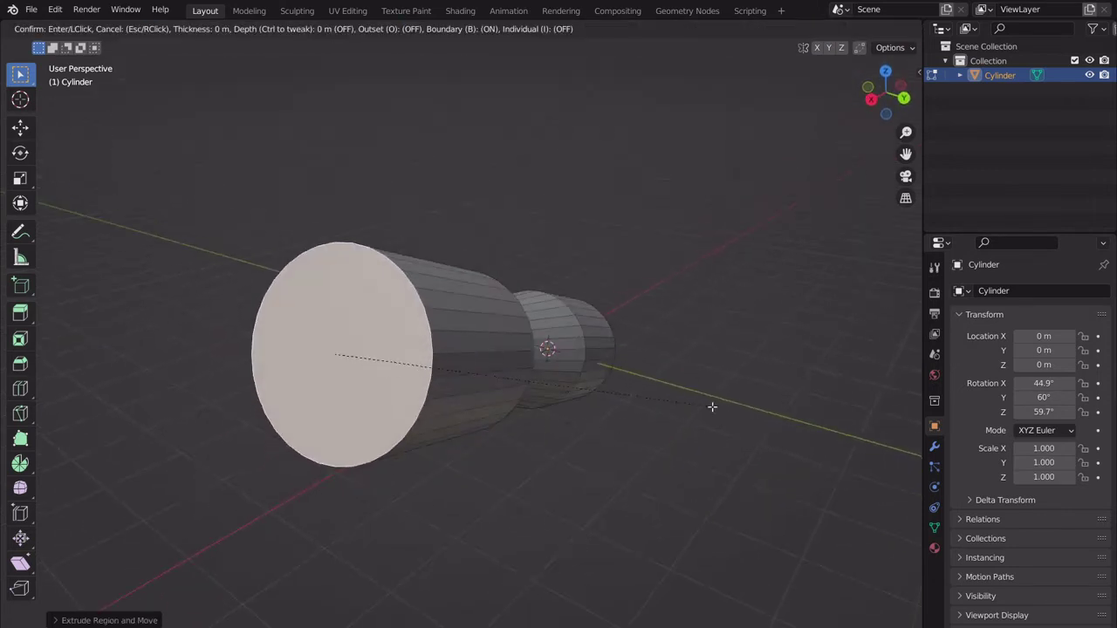
{"action": "left_click", "coordinate": [523, 391]}
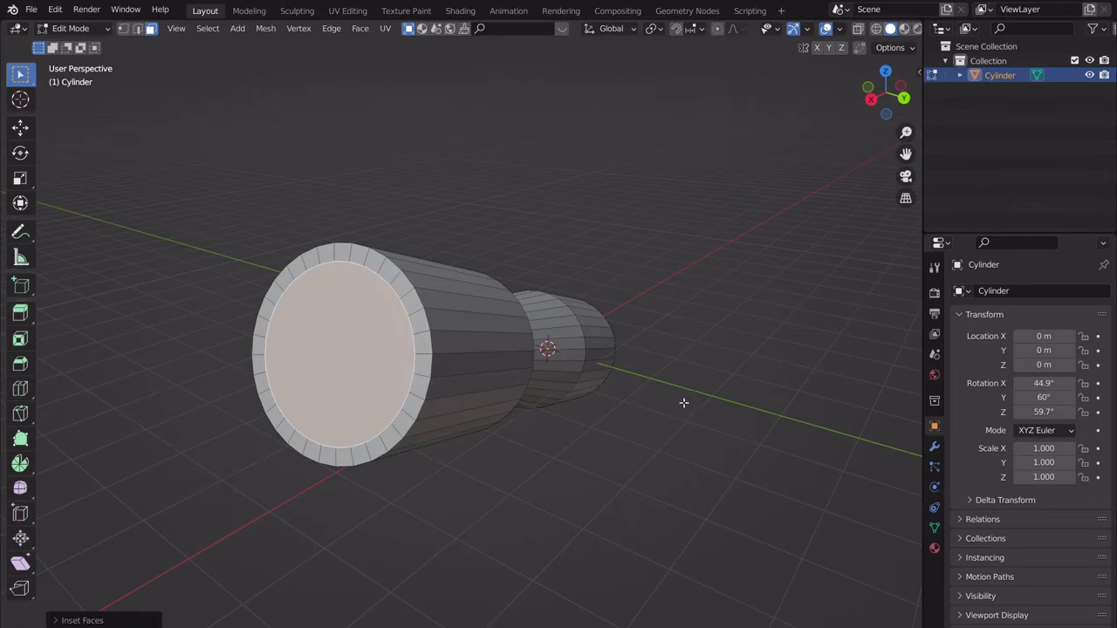
{"action": "key", "text": "Tab"}
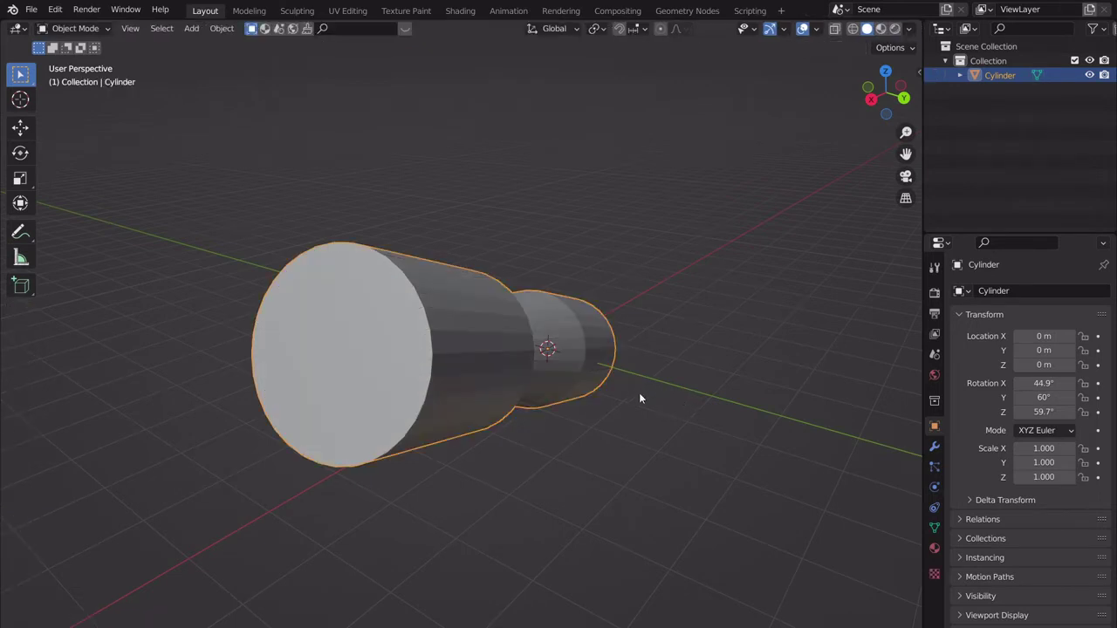
Extrude the inset end face outward past the rim in Edit Mode.
{"action": "mouse_move", "coordinate": [647, 423]}
{"action": "middle_mouse_down"}
{"action": "mouse_move", "coordinate": [635, 405]}
{"action": "mouse_move", "coordinate": [498, 439]}
{"action": "mouse_move", "coordinate": [610, 415]}
{"action": "mouse_move", "coordinate": [608, 439]}
{"action": "mouse_move", "coordinate": [660, 394]}
{"action": "mouse_move", "coordinate": [468, 390]}
{"action": "mouse_move", "coordinate": [738, 410]}
{"action": "mouse_move", "coordinate": [573, 386]}
{"action": "mouse_move", "coordinate": [666, 434]}
{"action": "middle_mouse_up"}
{"action": "scroll", "coordinate": [654, 419], "scroll_direction": "down", "scroll_amount": 5}
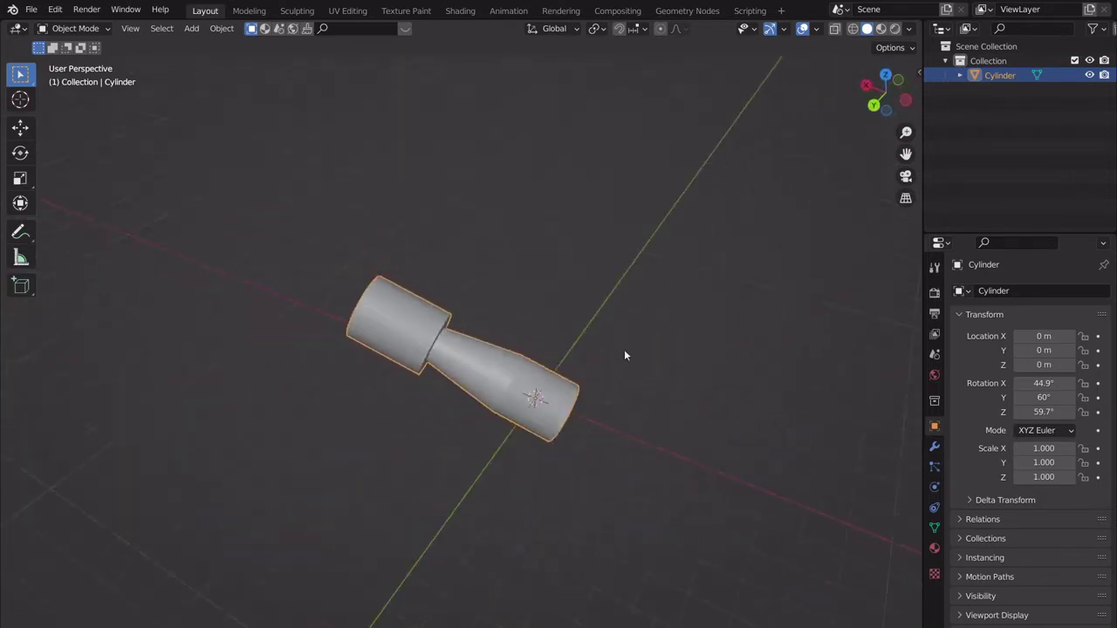
{"action": "middle_click_drag", "start_coordinate": [625, 357], "coordinate": [567, 390]}
{"action": "scroll", "coordinate": [637, 424], "scroll_direction": "up", "scroll_amount": 4}
{"action": "middle_click_drag", "start_coordinate": [501, 406], "coordinate": [504, 378]}
{"action": "key", "text": "Tab"}
{"action": "left_click", "coordinate": [439, 302]}
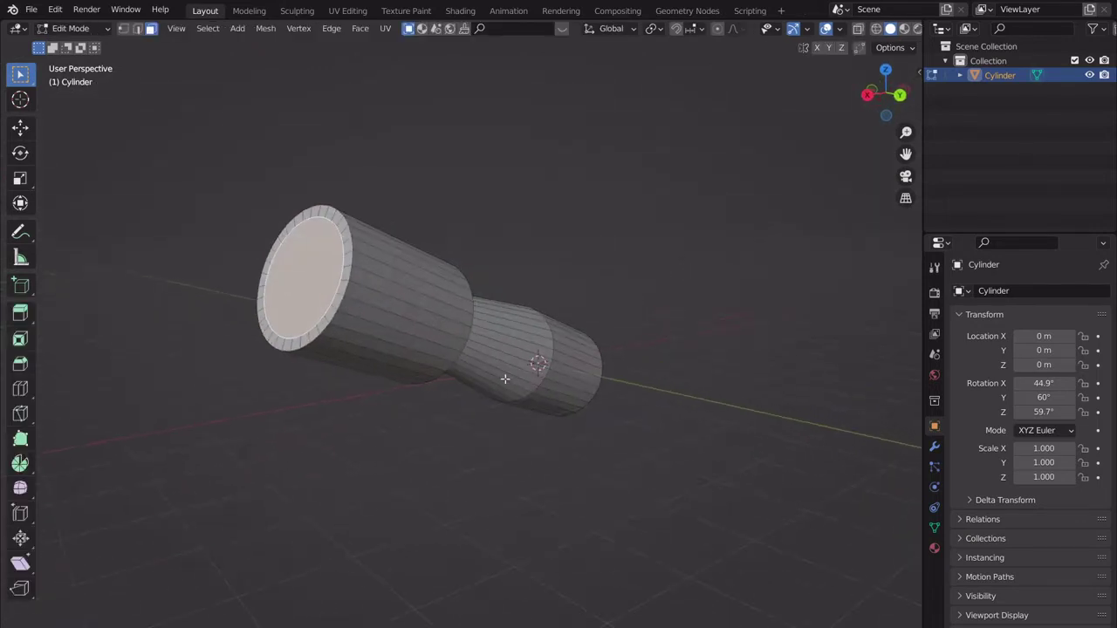
{"action": "key", "text": "e"}
{"action": "left_click", "coordinate": [466, 376]}
Rotate the protruding end face slightly and shrink it along its local X axis into a narrow ellipse.
{"action": "key", "text": "Tab"}
{"action": "middle_click_drag", "start_coordinate": [664, 339], "coordinate": [633, 358]}
{"action": "key", "text": "Tab"}
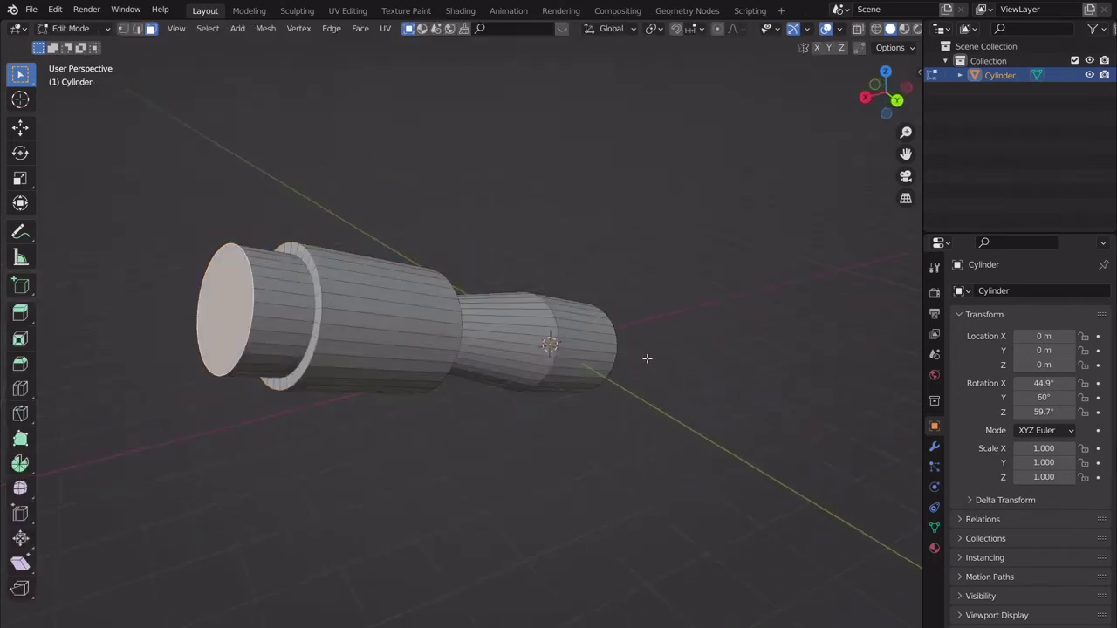
{"action": "key", "text": "r"}
{"action": "left_click", "coordinate": [571, 273]}
{"action": "key", "text": "s"}
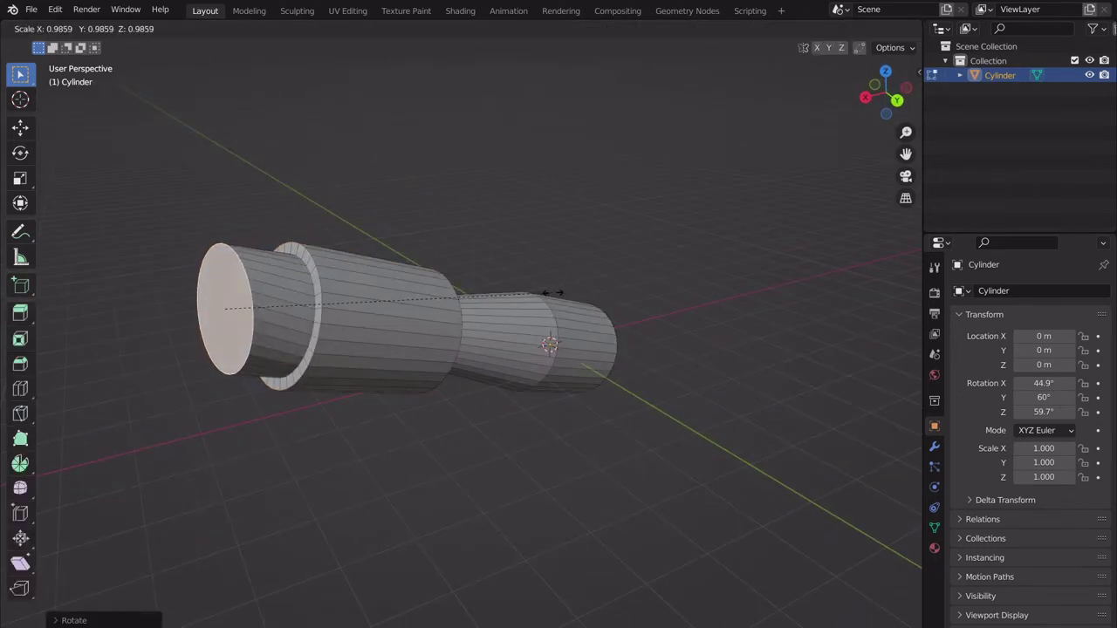
{"action": "key", "text": "x"}
{"action": "key", "text": "x"}
{"action": "left_click", "coordinate": [311, 317]}
Pick a transform orientation for editing the flattened end face.
{"action": "key", "text": "Tab"}
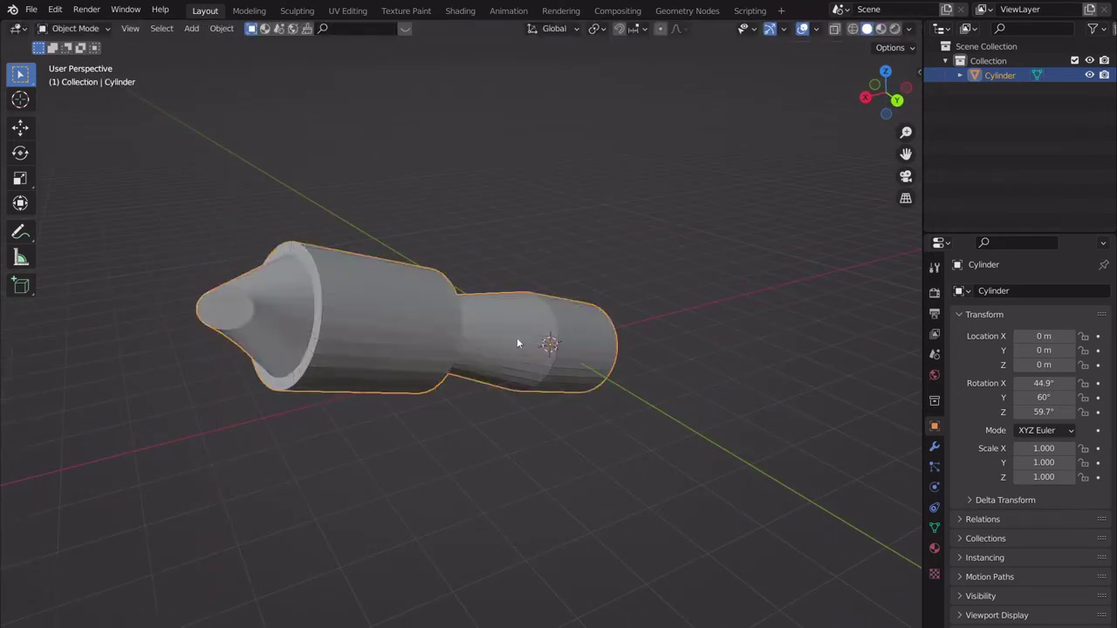
{"action": "middle_click_drag", "start_coordinate": [516, 337], "coordinate": [578, 318]}
{"action": "key", "text": "Tab"}
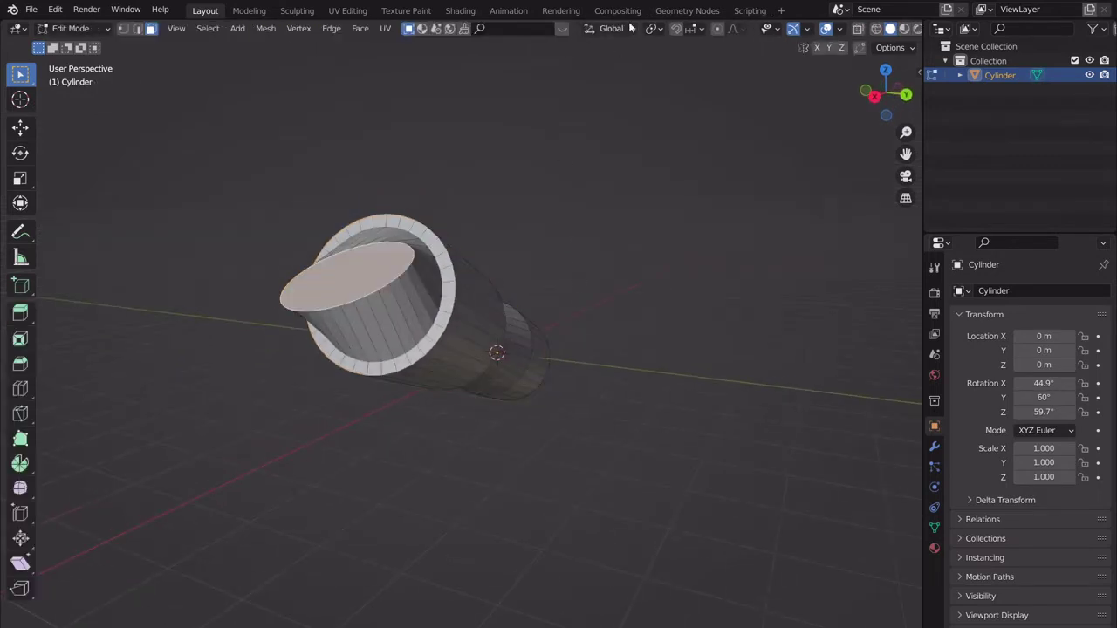
{"action": "left_click", "coordinate": [611, 28]}
{"action": "left_click", "coordinate": [563, 103]}
Extrude the narrowed tip face outward to form a new section beyond the cone.
{"action": "middle_click_drag", "start_coordinate": [581, 326], "coordinate": [541, 316]}
{"action": "key", "text": "e"}
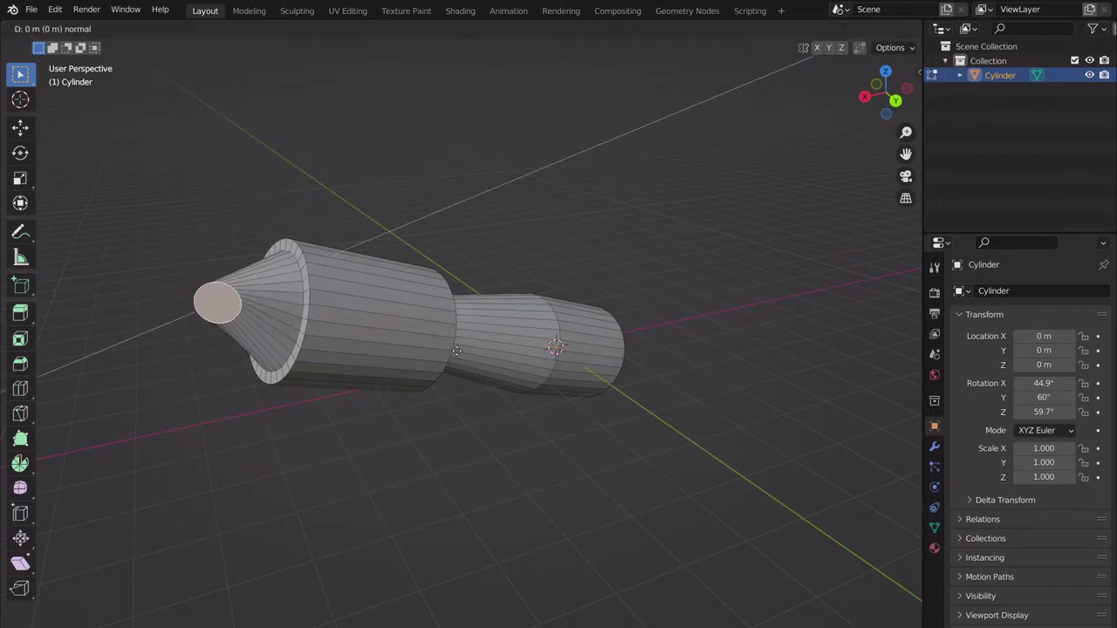
{"action": "left_click", "coordinate": [343, 352]}
{"action": "key", "text": "r"}
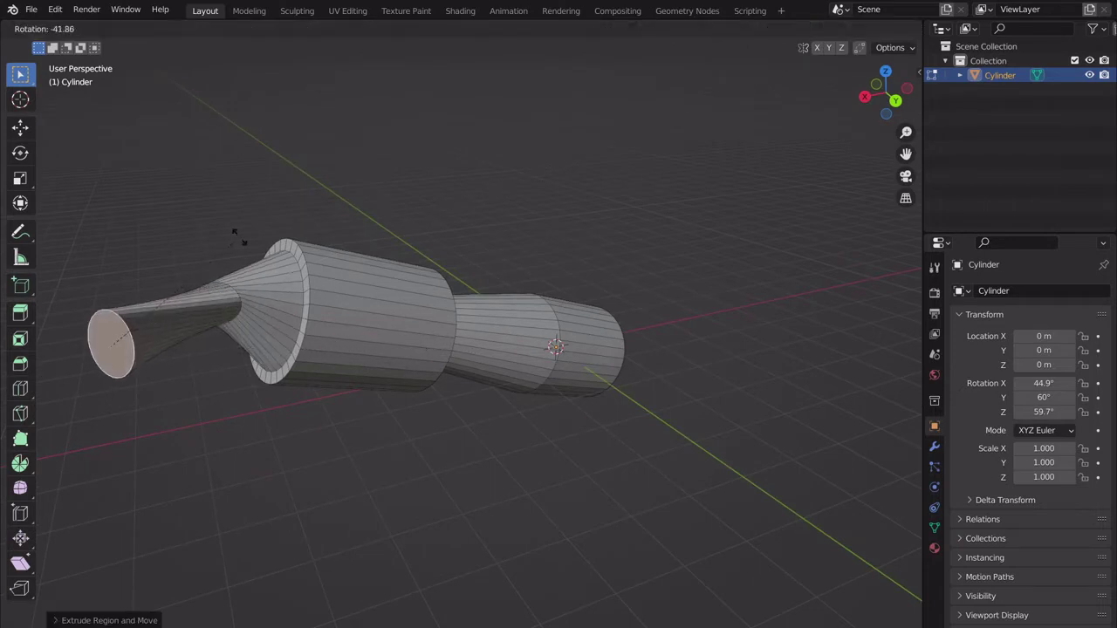
{"action": "key", "text": "r"}
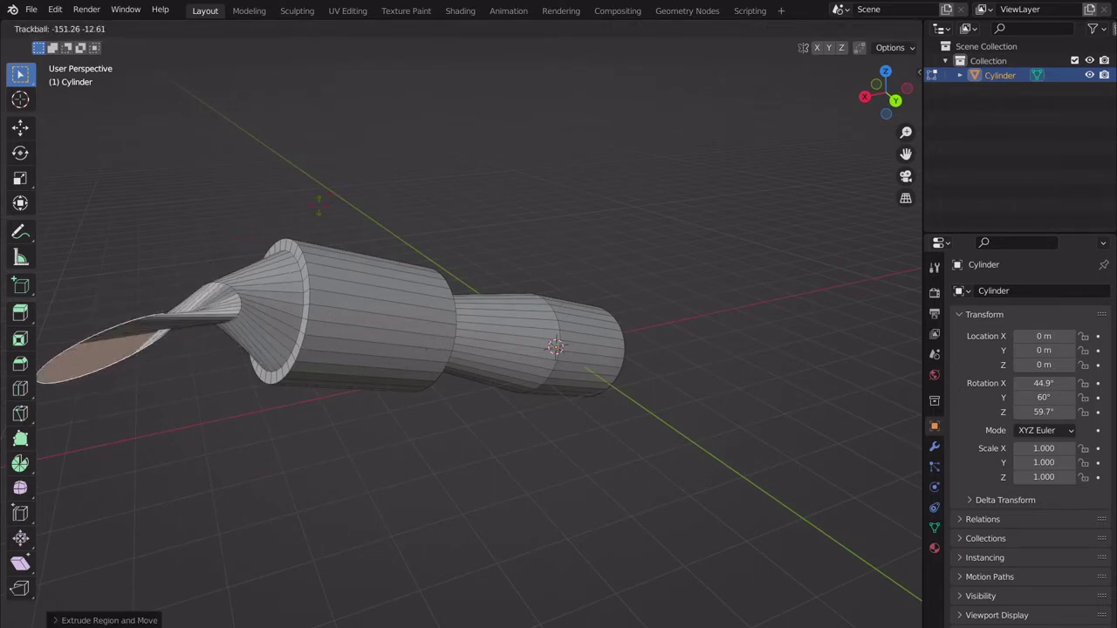
{"action": "key", "text": "Escape"}
Rotate the extruded tip face about its normal Z axis, twisting the new section, and check the shape briefly in Object Mode.
{"action": "key", "text": "r"}
{"action": "key", "text": "z"}
{"action": "key", "text": "z"}
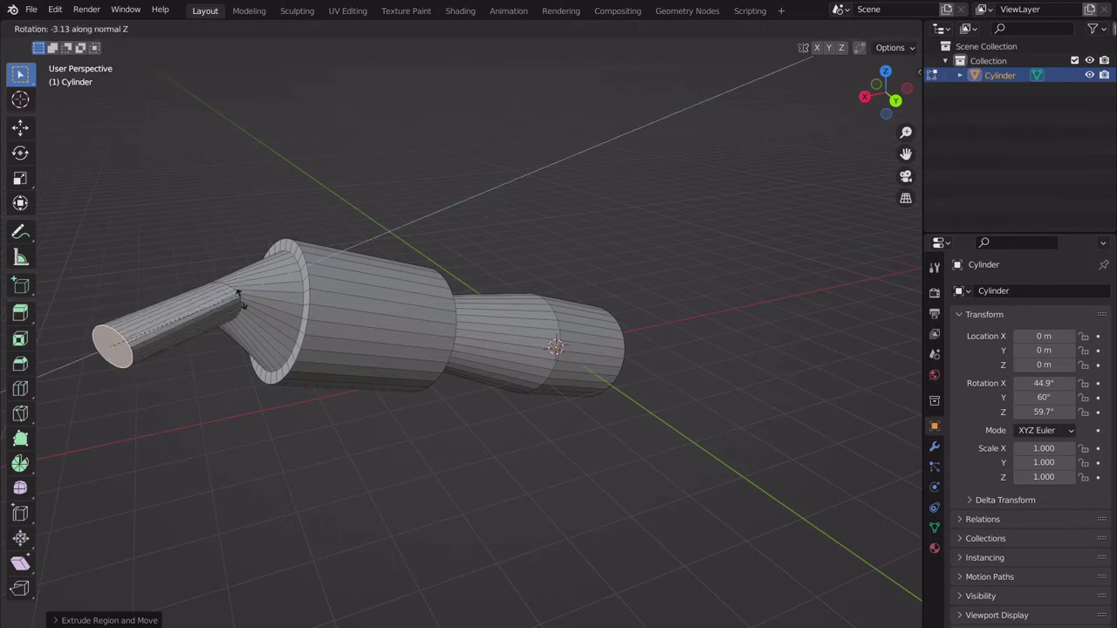
{"action": "left_click", "coordinate": [401, 462]}
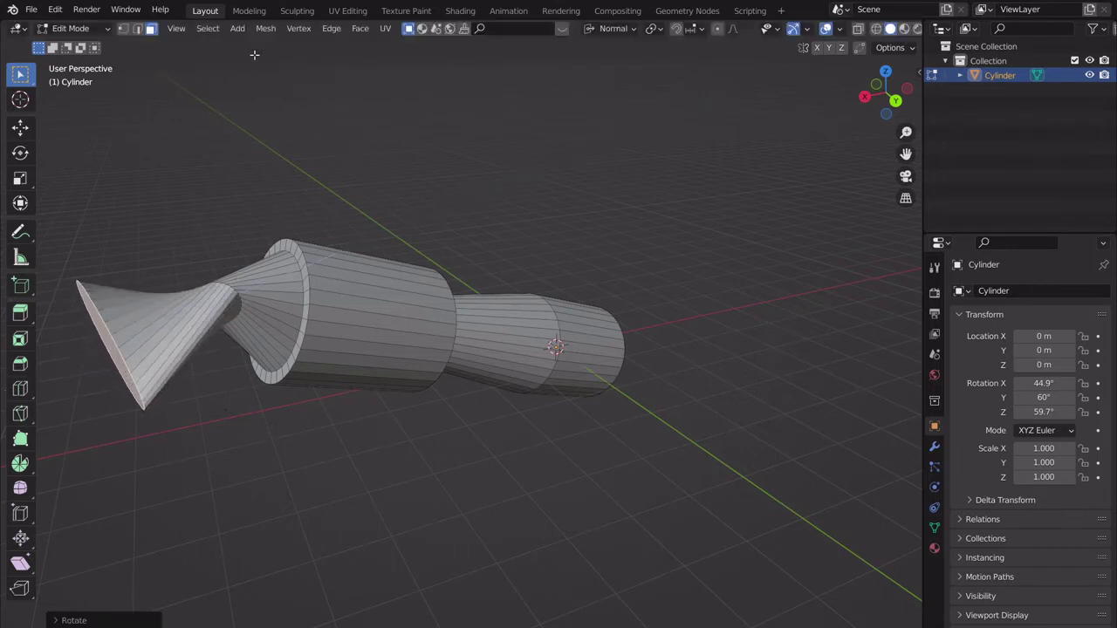
{"action": "key", "text": "Tab"}
{"action": "middle_click_drag", "start_coordinate": [547, 346], "coordinate": [493, 354]}
{"action": "key", "text": "Tab"}
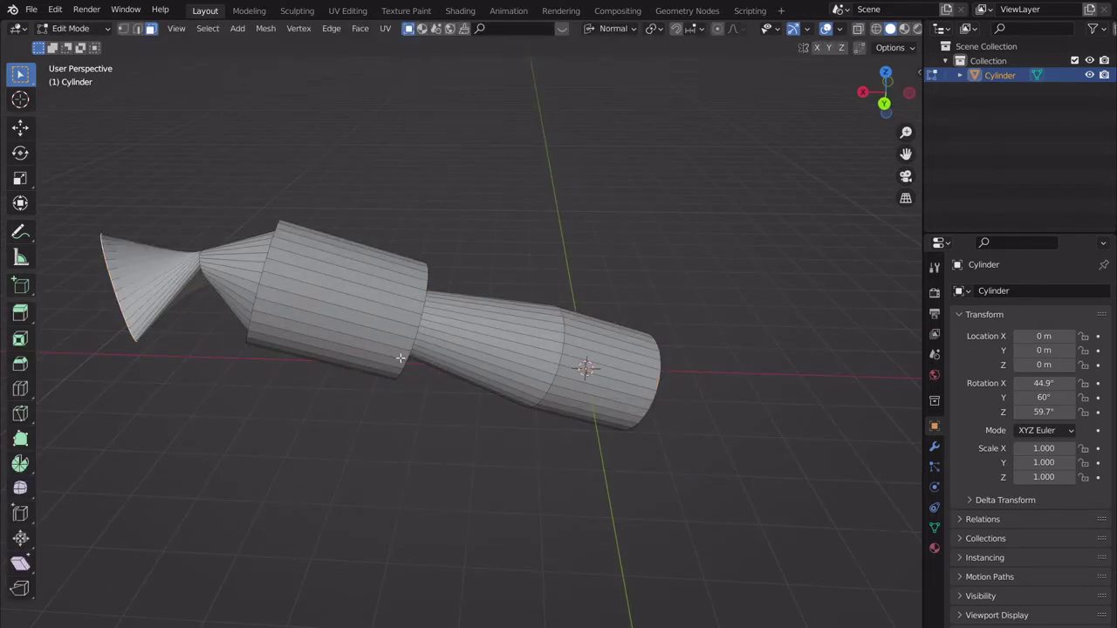
{"action": "key", "text": "ctrl+r"}
{"action": "scroll", "coordinate": [371, 248], "scroll_direction": "up", "scroll_amount": 18}
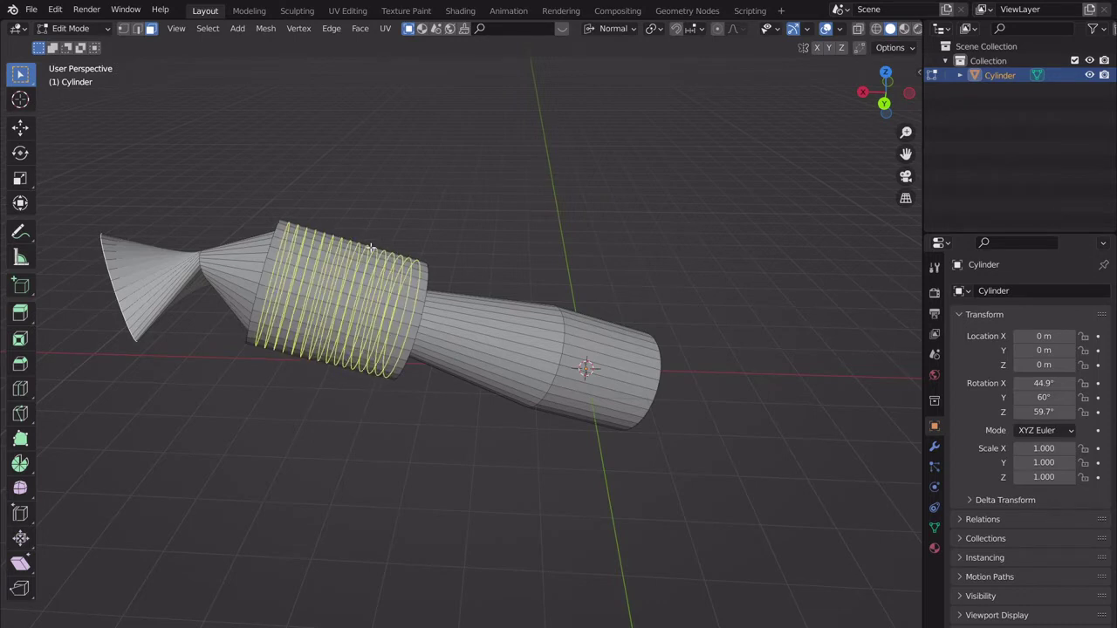
{"action": "scroll", "coordinate": [370, 248], "scroll_direction": "down", "scroll_amount": 18}
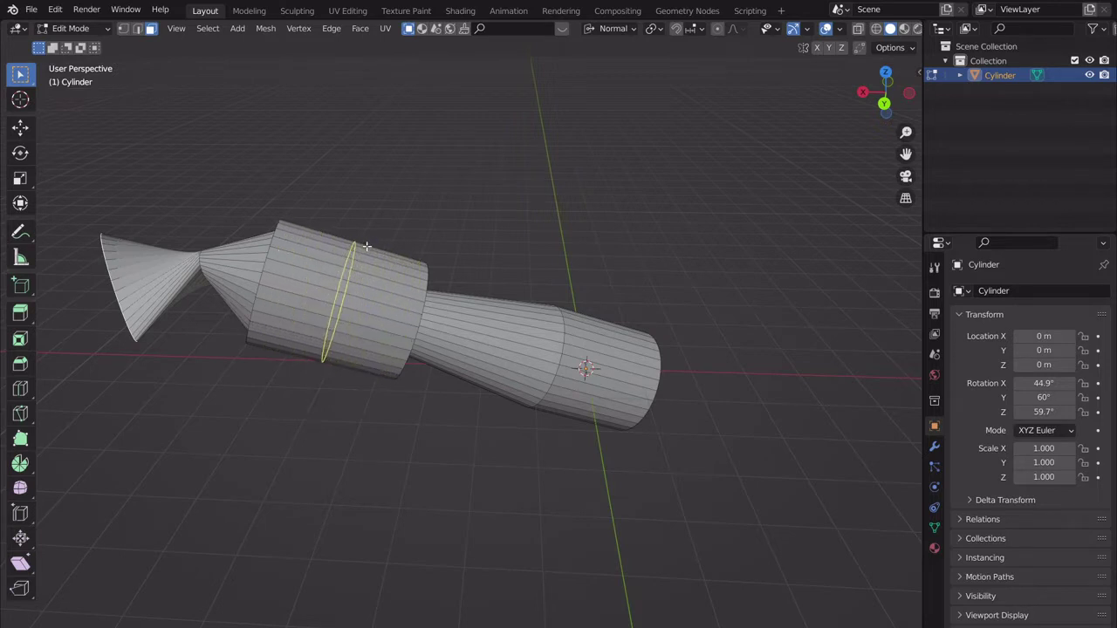
{"action": "key", "text": "Escape"}
Try two loop cuts around the thick barrel section without sliding them, and undo the cuts.
{"action": "key", "text": "ctrl+r"}
{"action": "scroll", "coordinate": [368, 247], "scroll_direction": "up", "scroll_amount": 1}
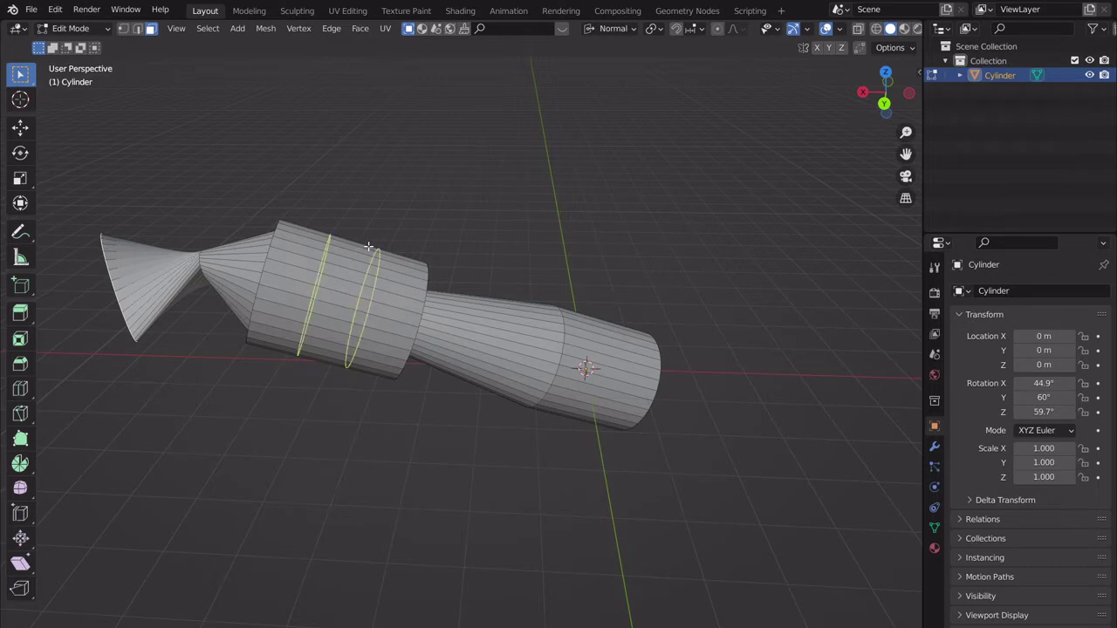
{"action": "left_click", "coordinate": [368, 247]}
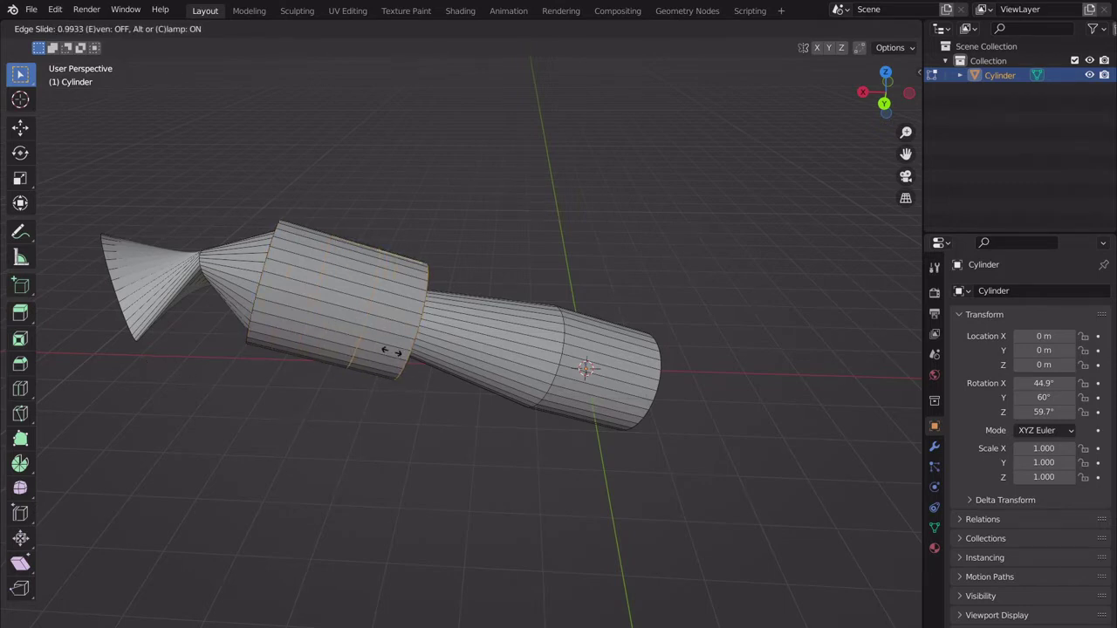
{"action": "left_click", "coordinate": [333, 390]}
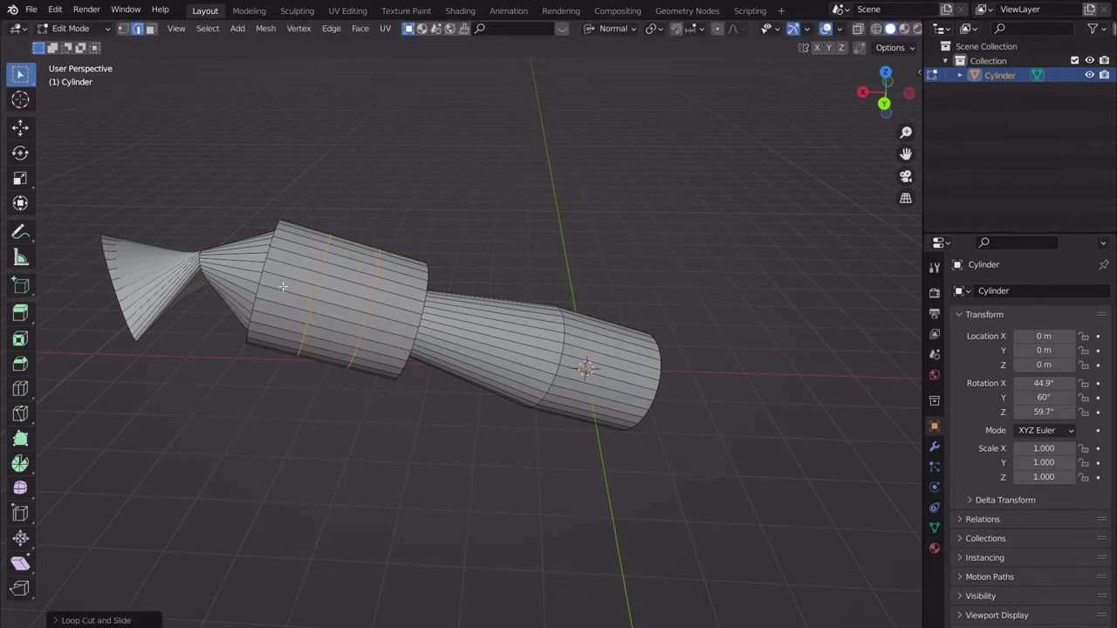
{"action": "key", "text": "3"}
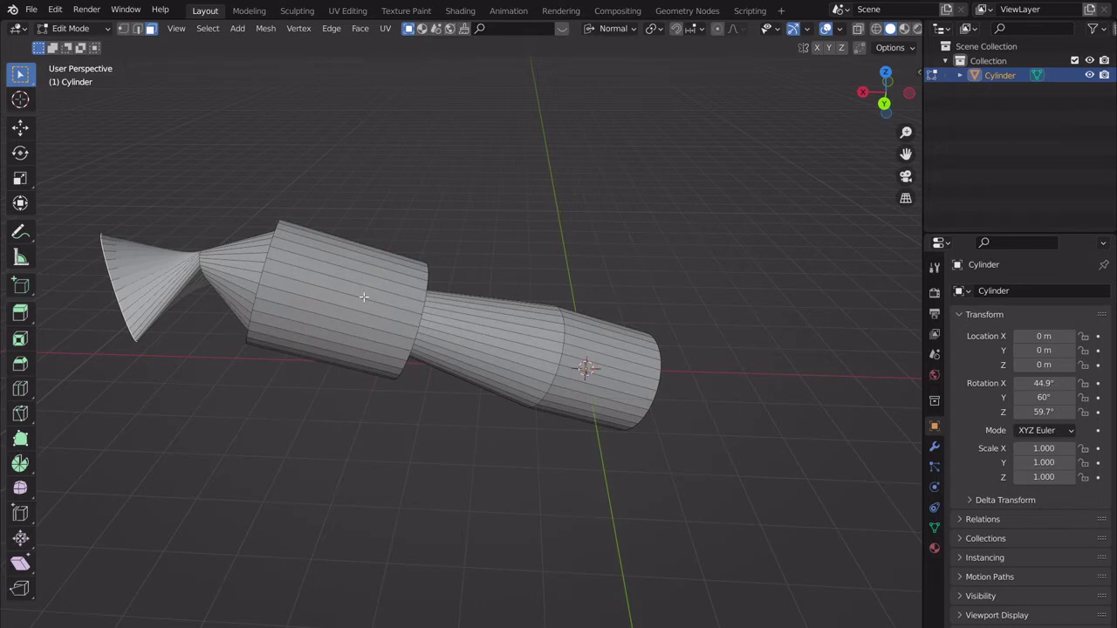
Add two evenly spaced loop cuts around the thick barrel section, dividing it into three bands.
{"action": "key", "text": "ctrl+r"}
{"action": "scroll", "coordinate": [338, 298], "scroll_direction": "up", "scroll_amount": 1}
{"action": "left_click", "coordinate": [339, 299]}
{"action": "right_click", "coordinate": [338, 298]}
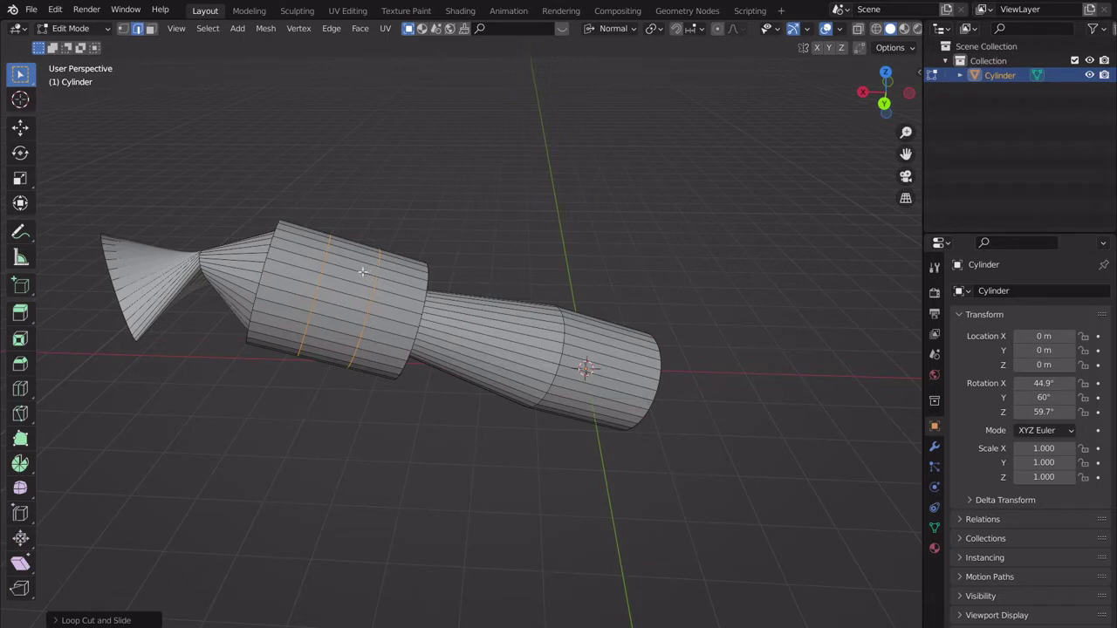
Set the selection mode to faces and select the face loop forming the barrel's middle band.
{"action": "left_click", "coordinate": [152, 30]}
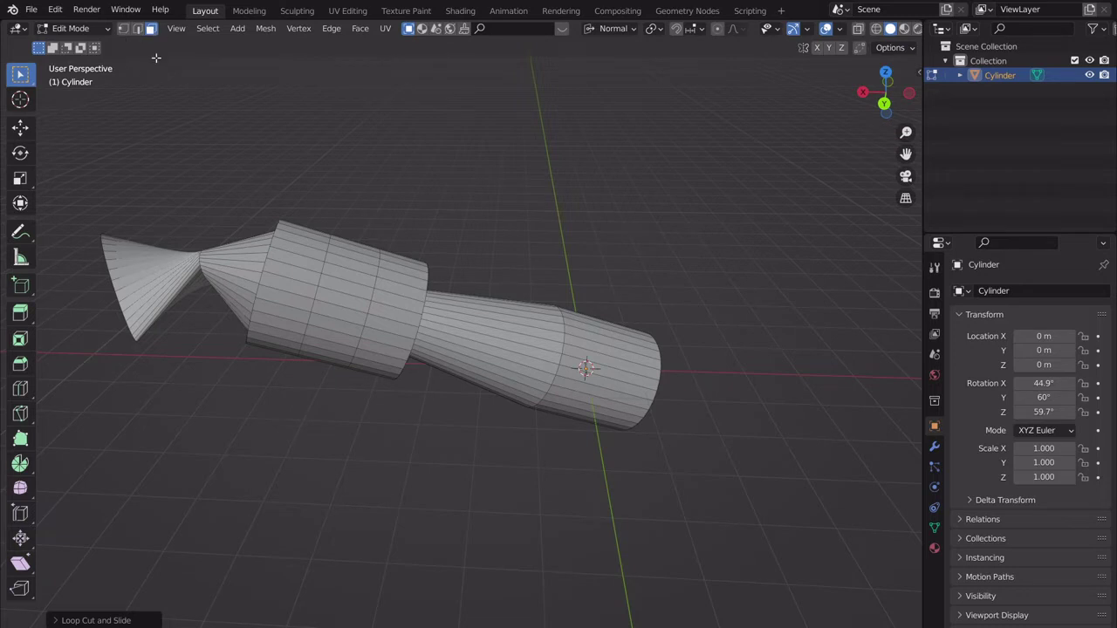
{"action": "left_click", "coordinate": [123, 29]}
{"action": "left_click", "coordinate": [137, 29]}
{"action": "left_click", "coordinate": [152, 30]}
{"action": "left_click", "coordinate": [343, 279]}
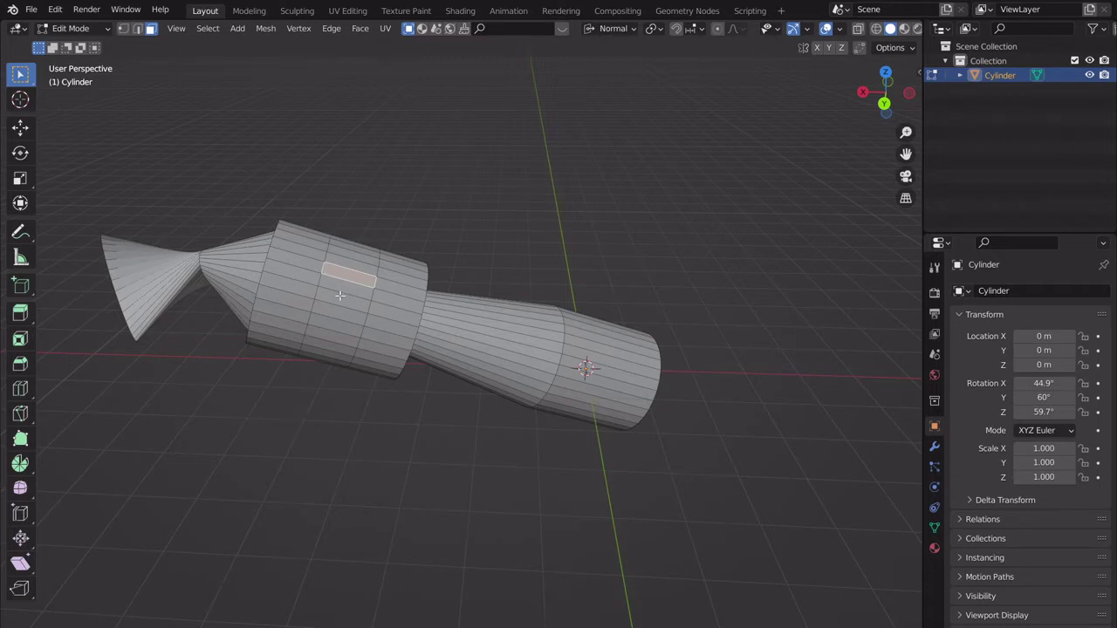
{"action": "left_click", "coordinate": [341, 295], "text": "alt"}
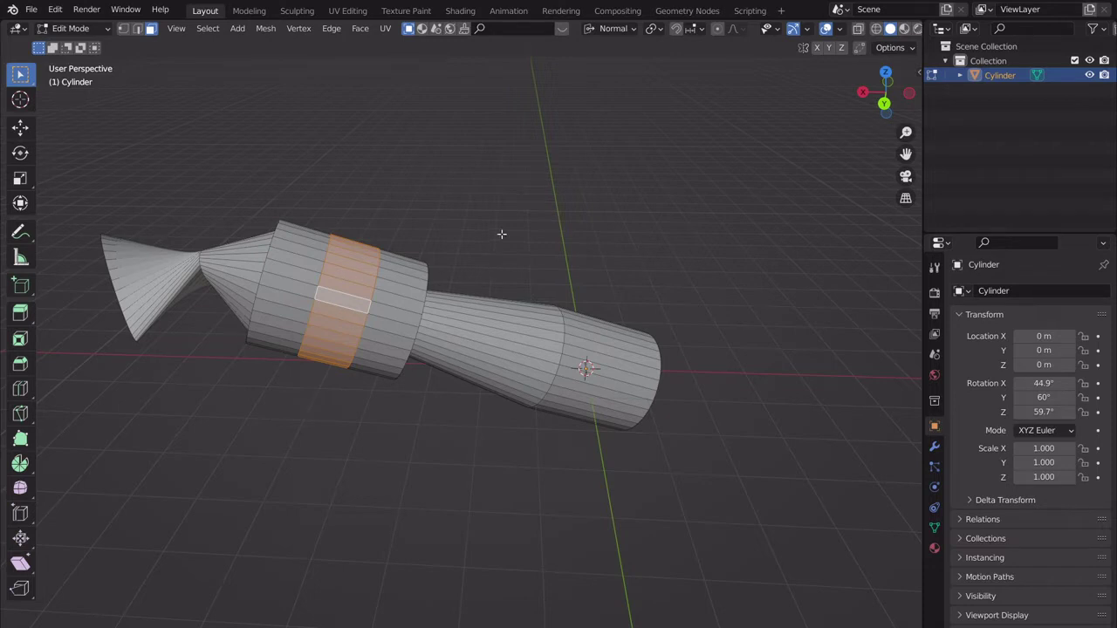
Add a single centred loop cut around the short cylindrical section at the end opposite the tip, and undo it.
{"action": "key", "text": "ctrl+r"}
{"action": "scroll", "coordinate": [614, 363], "scroll_direction": "up", "scroll_amount": 9}
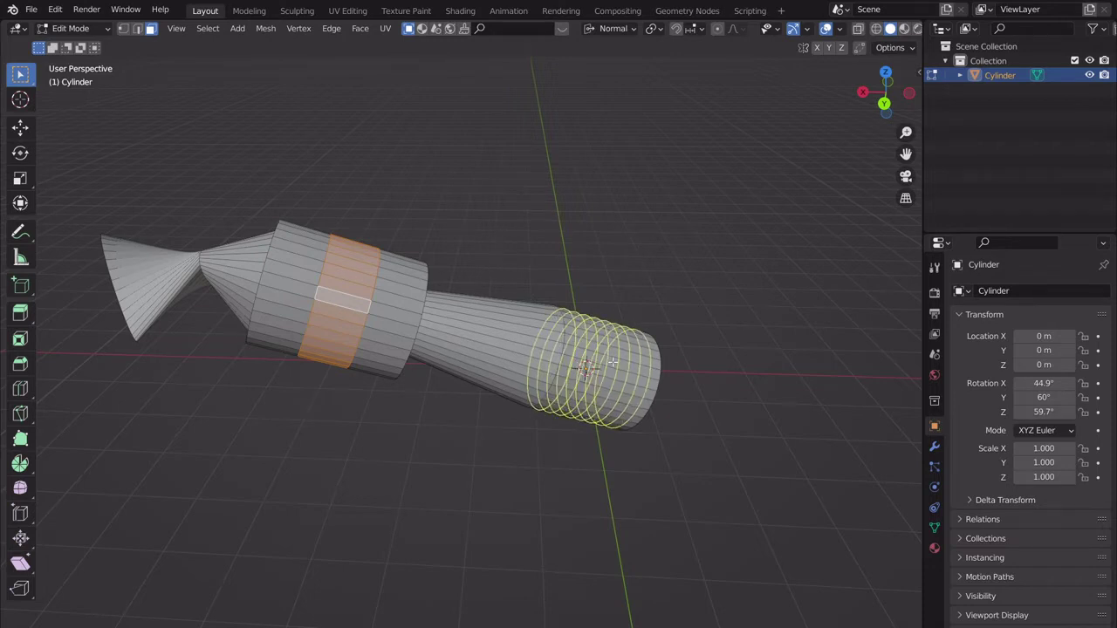
{"action": "scroll", "coordinate": [613, 362], "scroll_direction": "down", "scroll_amount": 9}
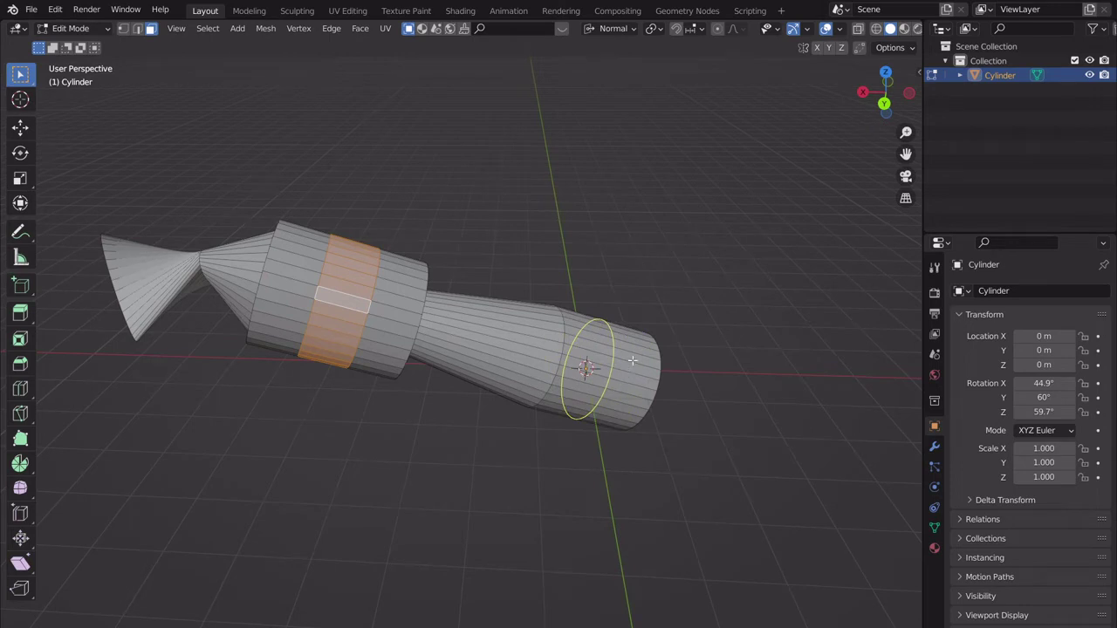
{"action": "left_click", "coordinate": [632, 360]}
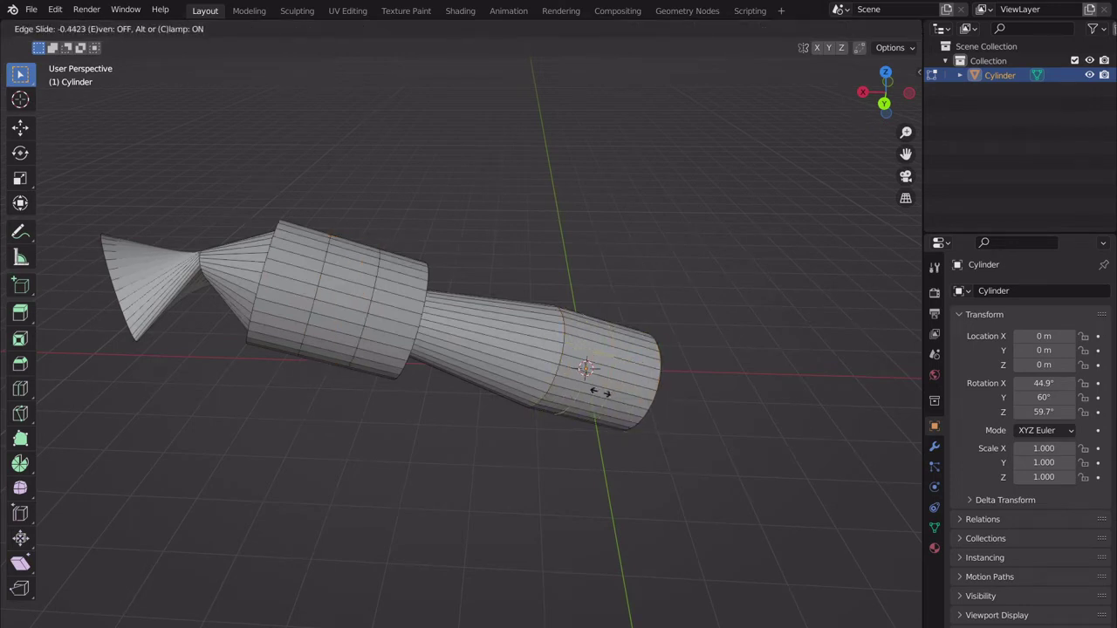
{"action": "left_click", "coordinate": [581, 383]}
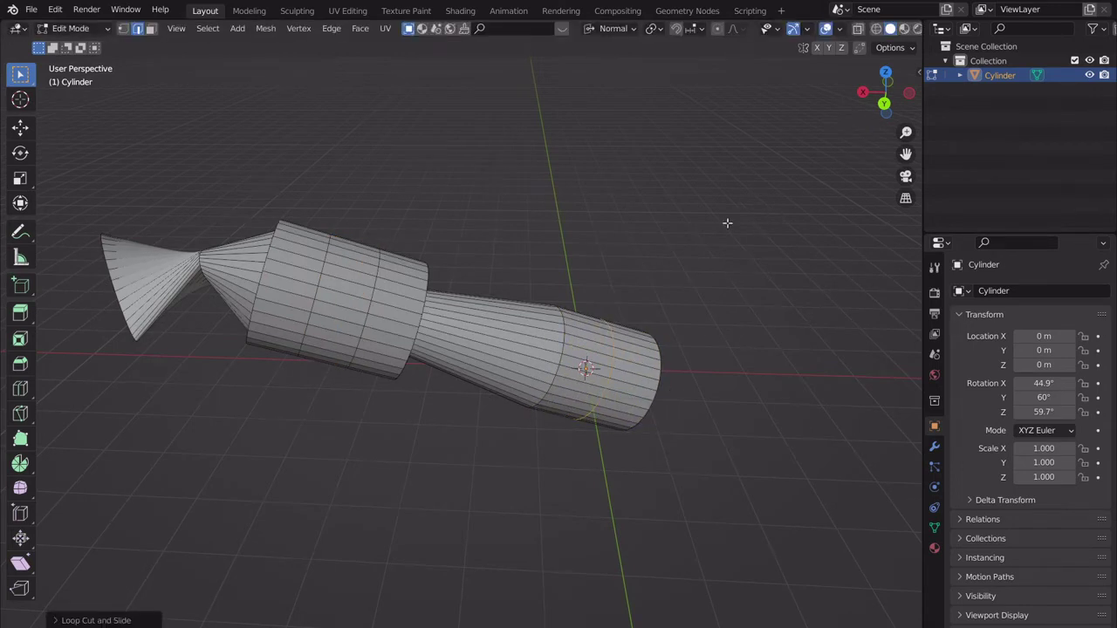
{"action": "key", "text": "ctrl+z"}
Select the barrel's three face loops one after another, from the neck side to the band beside the cone.
{"action": "left_click", "coordinate": [410, 302]}
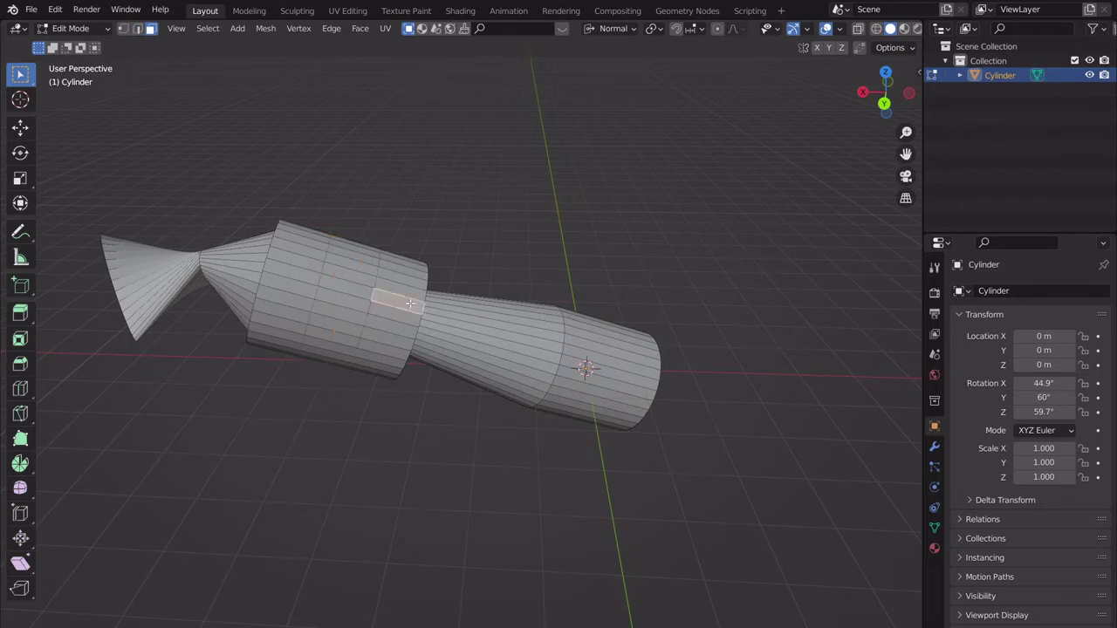
{"action": "left_click", "coordinate": [407, 302], "text": "alt"}
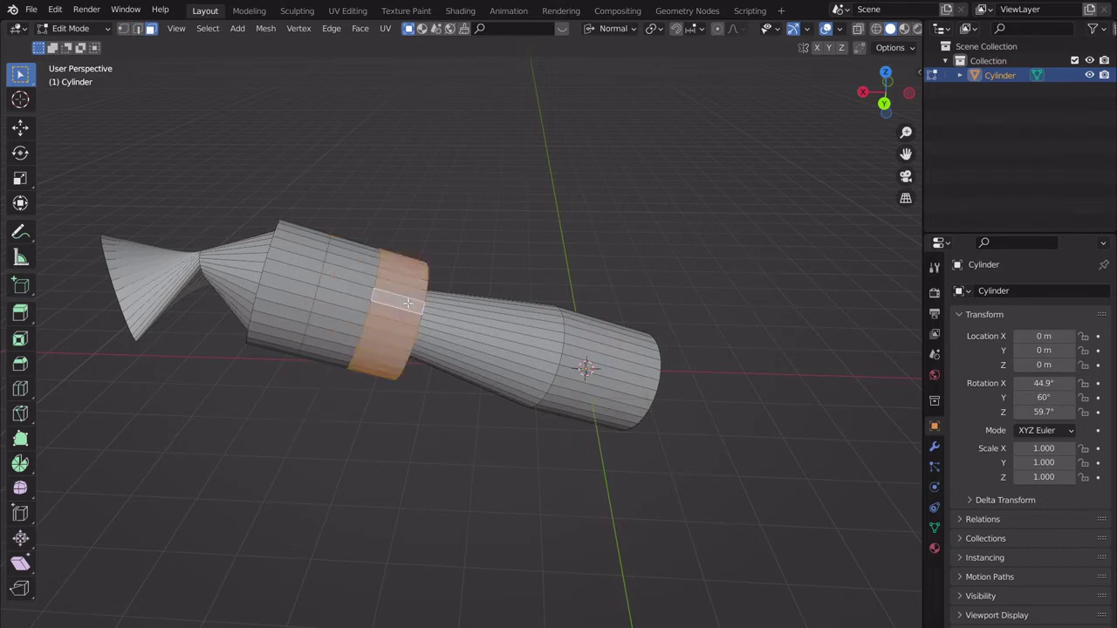
{"action": "left_click", "coordinate": [344, 300], "text": "alt"}
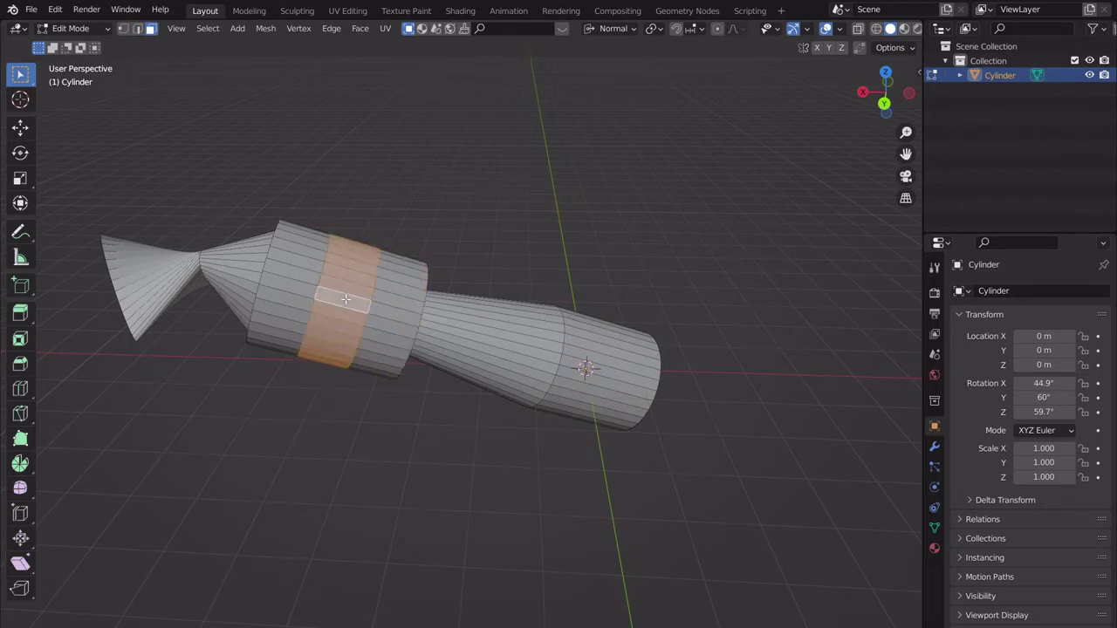
{"action": "left_click", "coordinate": [298, 284], "text": "alt"}
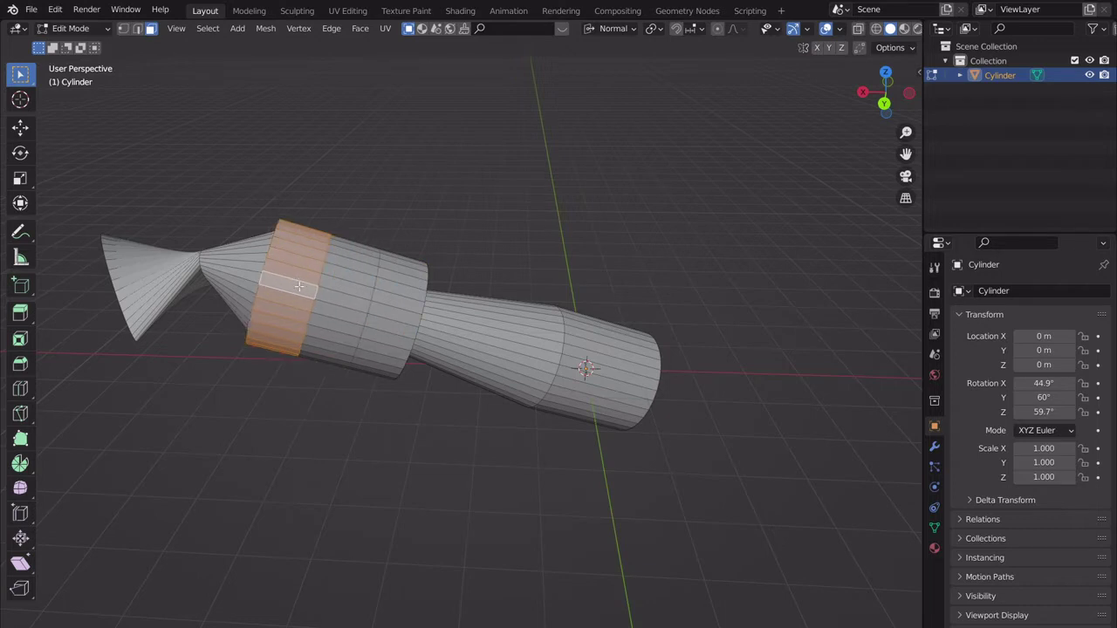
Switch to the Chrome browser and search Google for "blender edge select".
{"action": "key", "text": "super"}
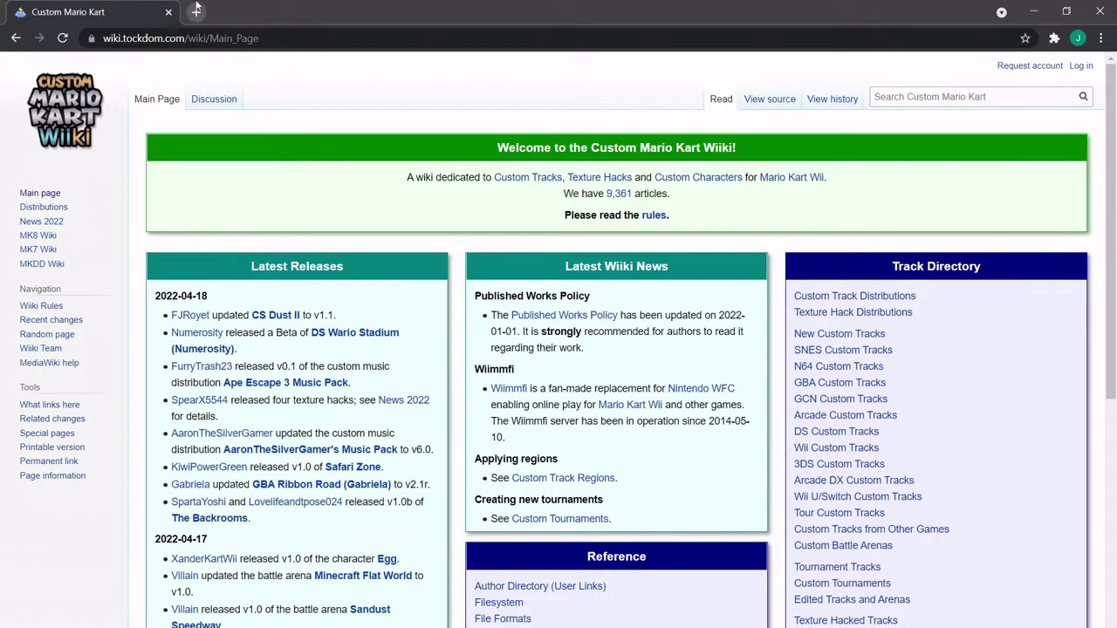
{"action": "left_click", "coordinate": [196, 11]}
{"action": "type", "text": "bl"}
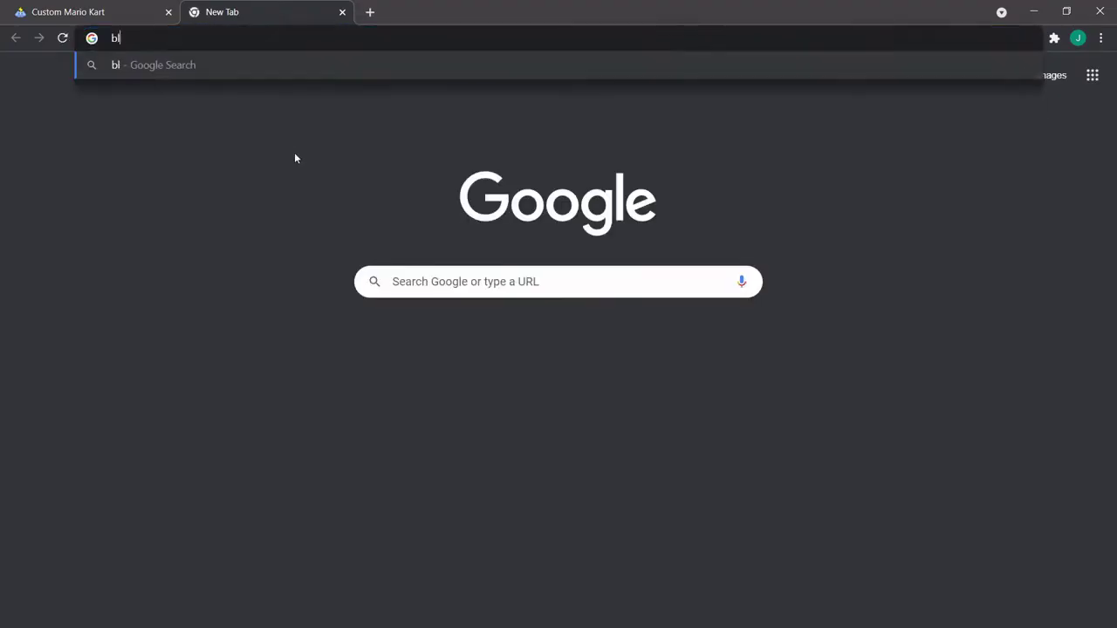
{"action": "type", "text": "ender edge select"}
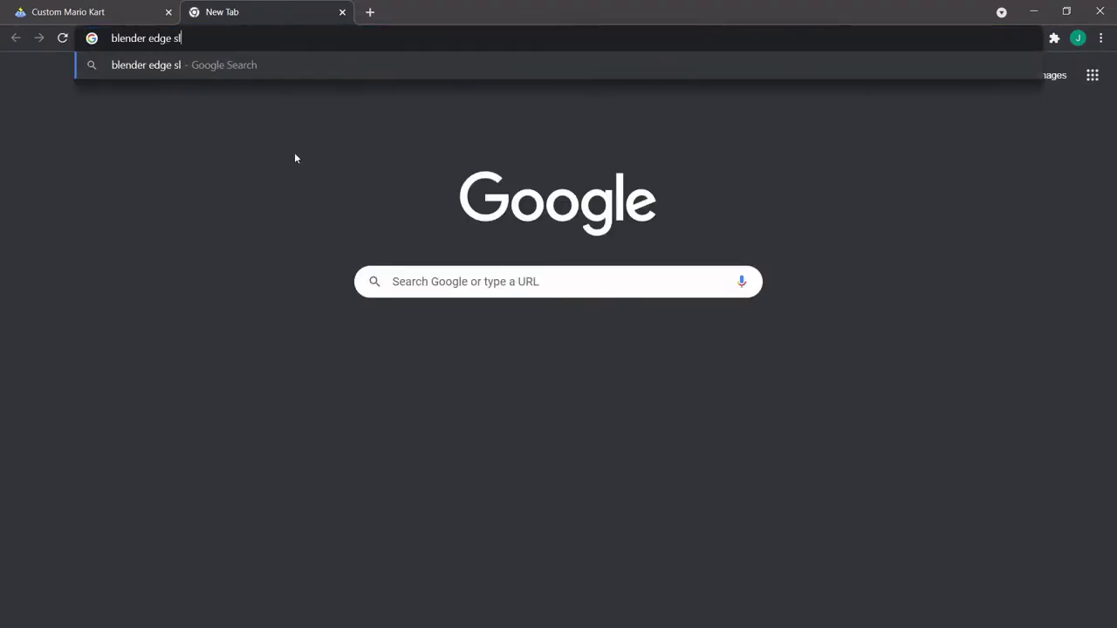
{"action": "key", "text": "Return"}
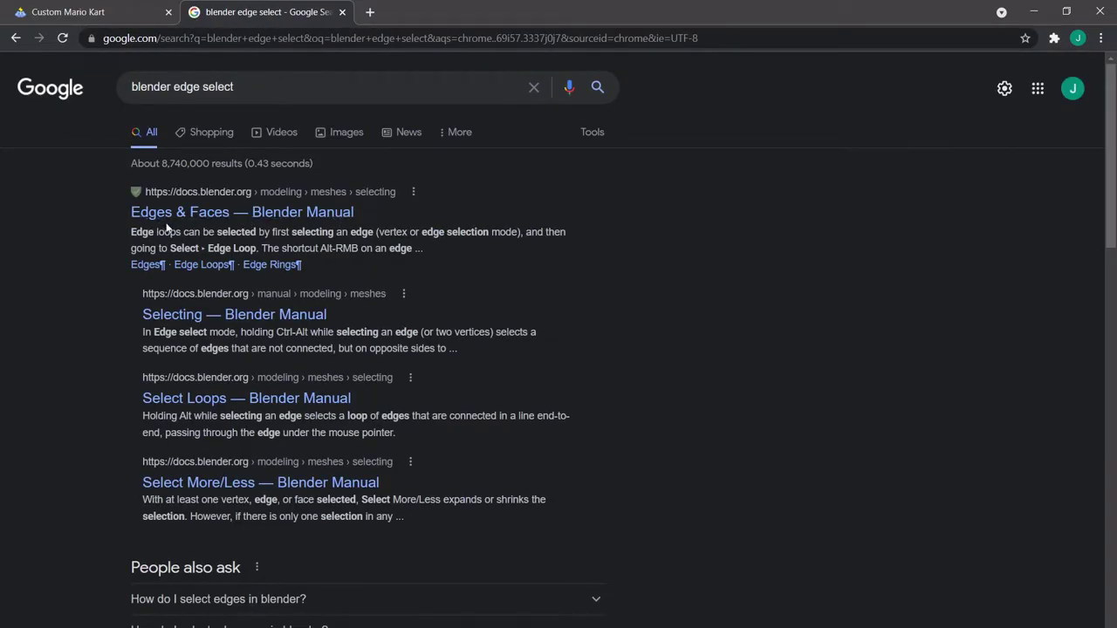
Open the "Edges & Faces" page of the Blender Manual and look up the hotkey for selecting edge loops.
{"action": "left_click_drag", "start_coordinate": [129, 233], "coordinate": [443, 232]}
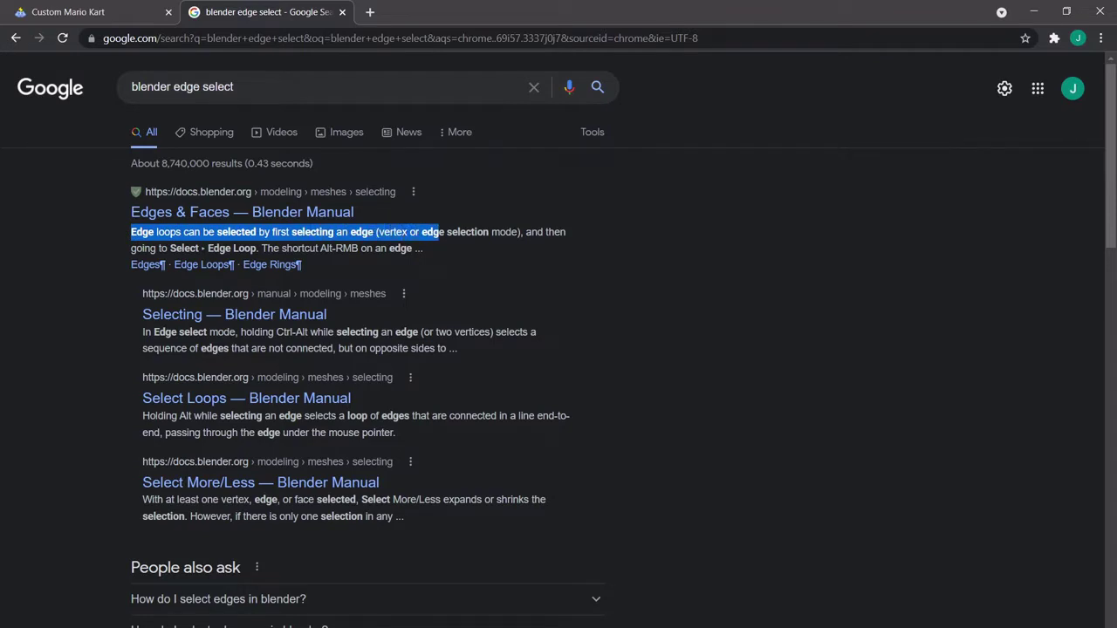
{"action": "left_click", "coordinate": [349, 247]}
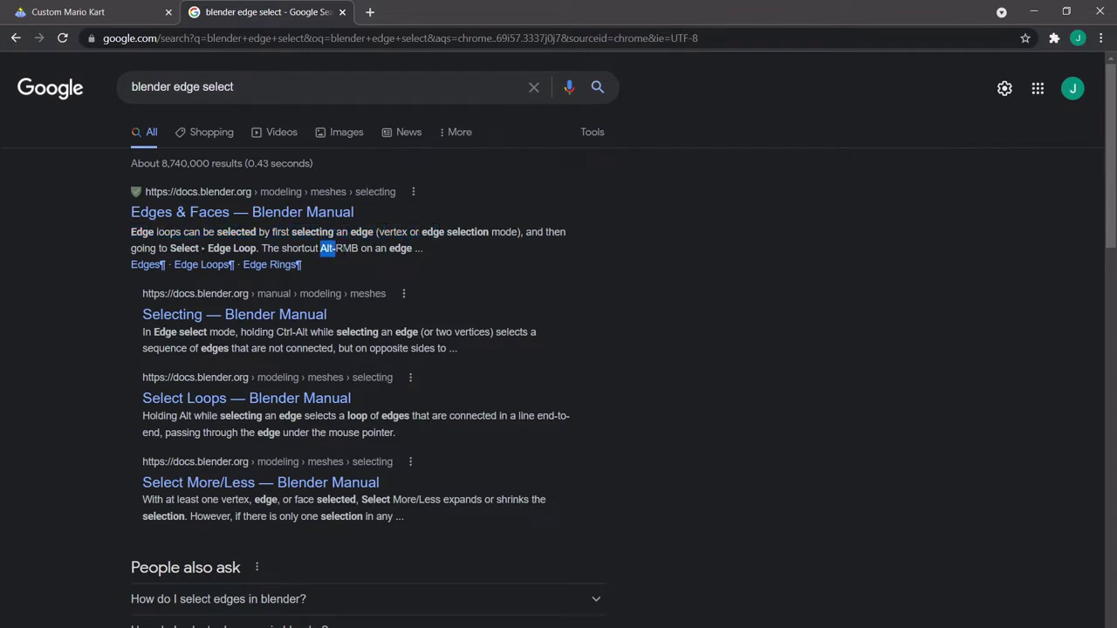
{"action": "left_click", "coordinate": [276, 214]}
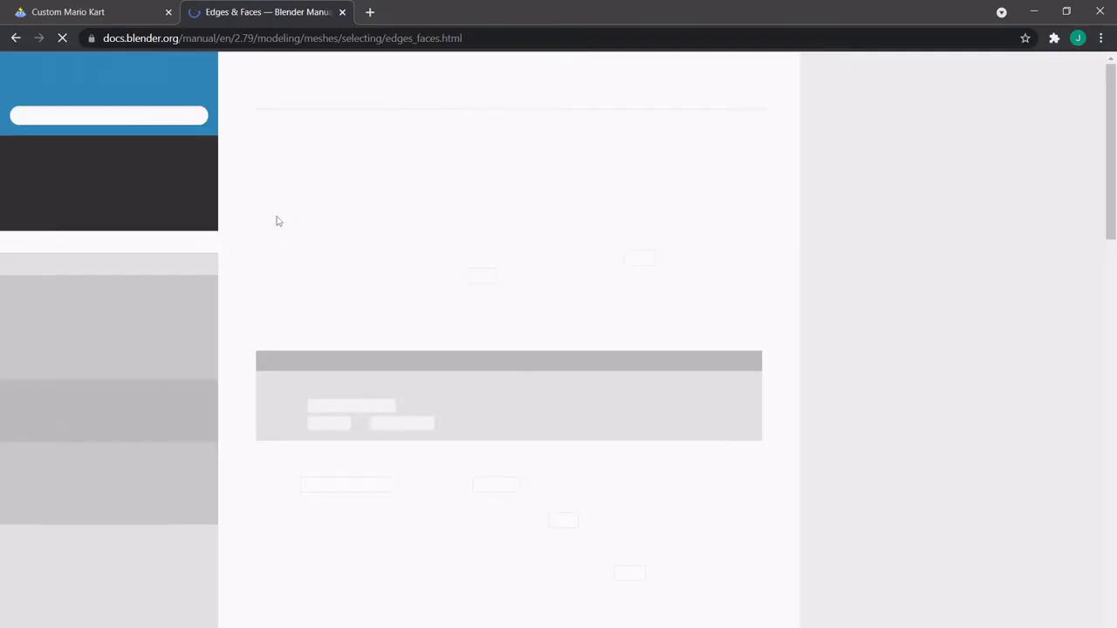
{"action": "scroll", "coordinate": [381, 284], "scroll_direction": "down", "scroll_amount": 3}
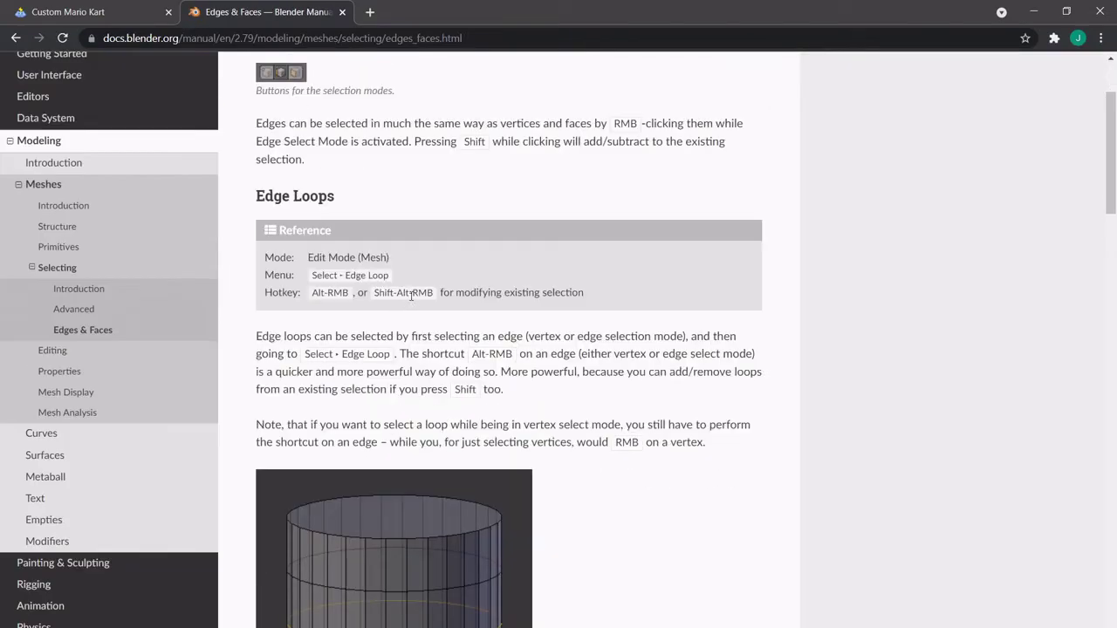
{"action": "scroll", "coordinate": [410, 301], "scroll_direction": "down", "scroll_amount": 1}
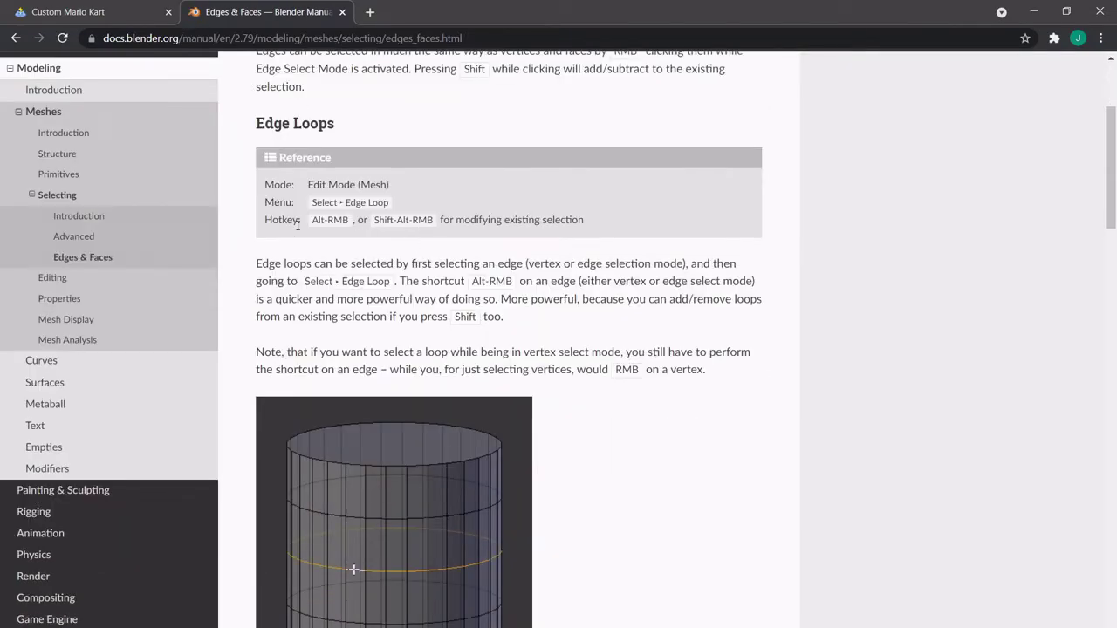
{"action": "double_click", "coordinate": [334, 221]}
{"action": "left_click", "coordinate": [334, 222]}
{"action": "triple_click", "coordinate": [334, 221]}
{"action": "left_click", "coordinate": [341, 222]}
Return to Blender and select the face loop forming the barrel's middle band.
{"action": "left_click", "coordinate": [419, 625]}
{"action": "left_click", "coordinate": [342, 279]}
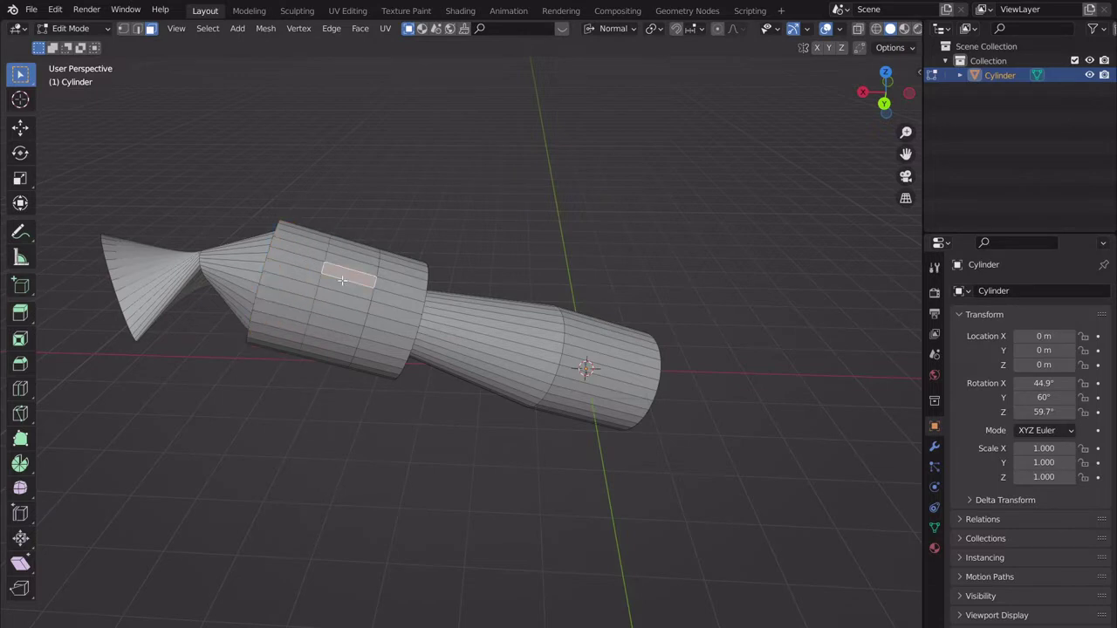
{"action": "left_click", "coordinate": [342, 281], "text": "alt"}
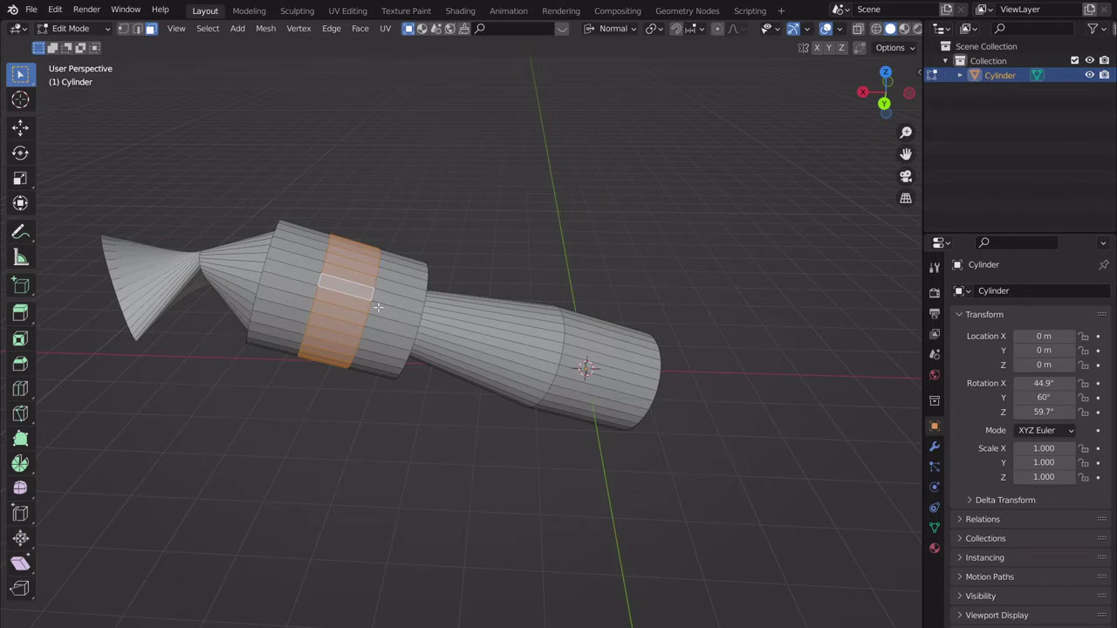
Clear the single-face selection on the barrel's neck-side band and reselect the face loop of its middle band.
{"action": "left_click", "coordinate": [377, 307]}
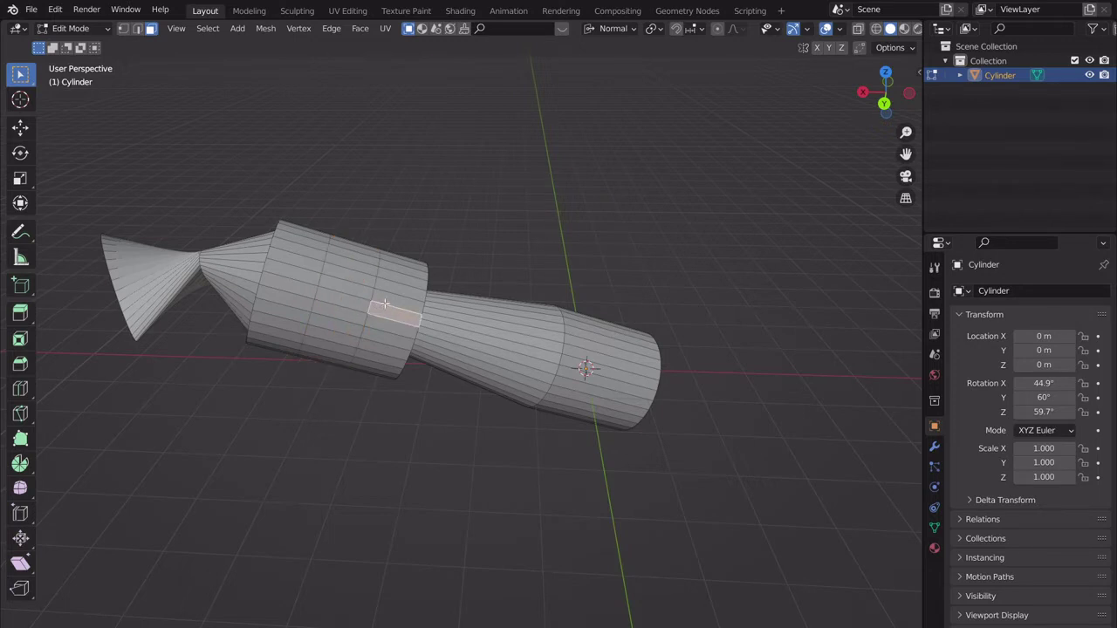
{"action": "key", "text": "alt+a"}
{"action": "left_click", "coordinate": [392, 305]}
{"action": "left_click", "coordinate": [341, 294]}
{"action": "left_click", "coordinate": [341, 295], "text": "alt"}
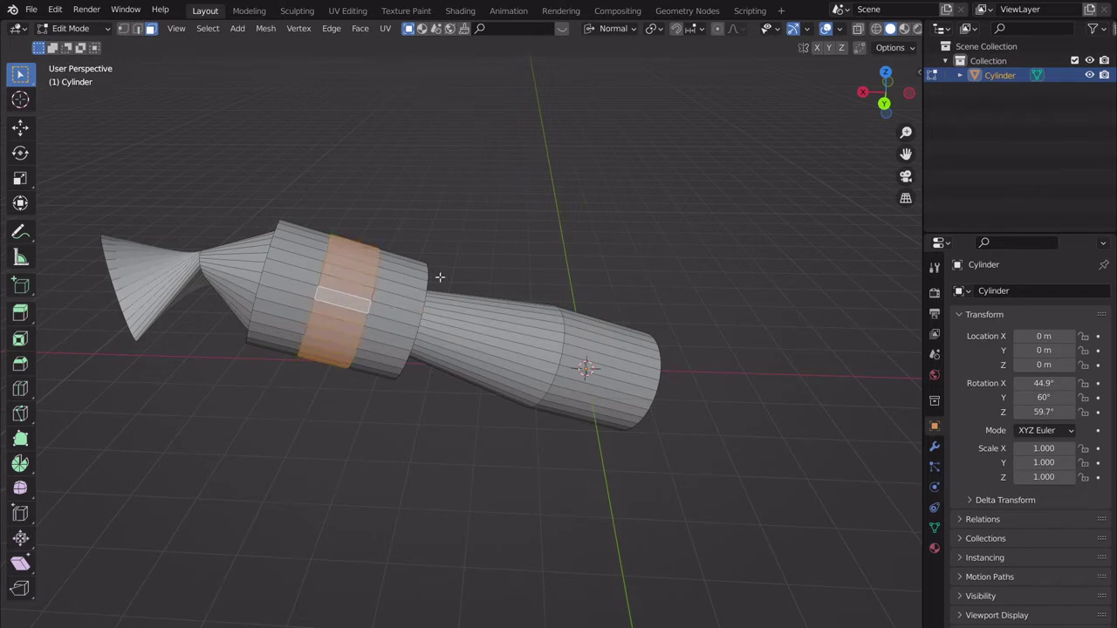
On the opposite side of the barrel, select one middle-band face and then a run of neighbouring faces around the band.
{"action": "middle_click_drag", "start_coordinate": [439, 274], "coordinate": [546, 229]}
{"action": "left_click_drag", "start_coordinate": [584, 238], "coordinate": [233, 273]}
{"action": "middle_click_drag", "start_coordinate": [317, 182], "coordinate": [537, 349]}
{"action": "left_click_drag", "start_coordinate": [603, 284], "coordinate": [554, 402], "text": "ctrl"}
{"action": "mouse_move", "coordinate": [586, 302]}
{"action": "middle_mouse_down"}
{"action": "mouse_move", "coordinate": [516, 331]}
{"action": "mouse_move", "coordinate": [579, 304]}
{"action": "middle_mouse_up"}
{"action": "left_click", "coordinate": [561, 302]}
{"action": "scroll", "coordinate": [567, 301], "scroll_direction": "up", "scroll_amount": 3}
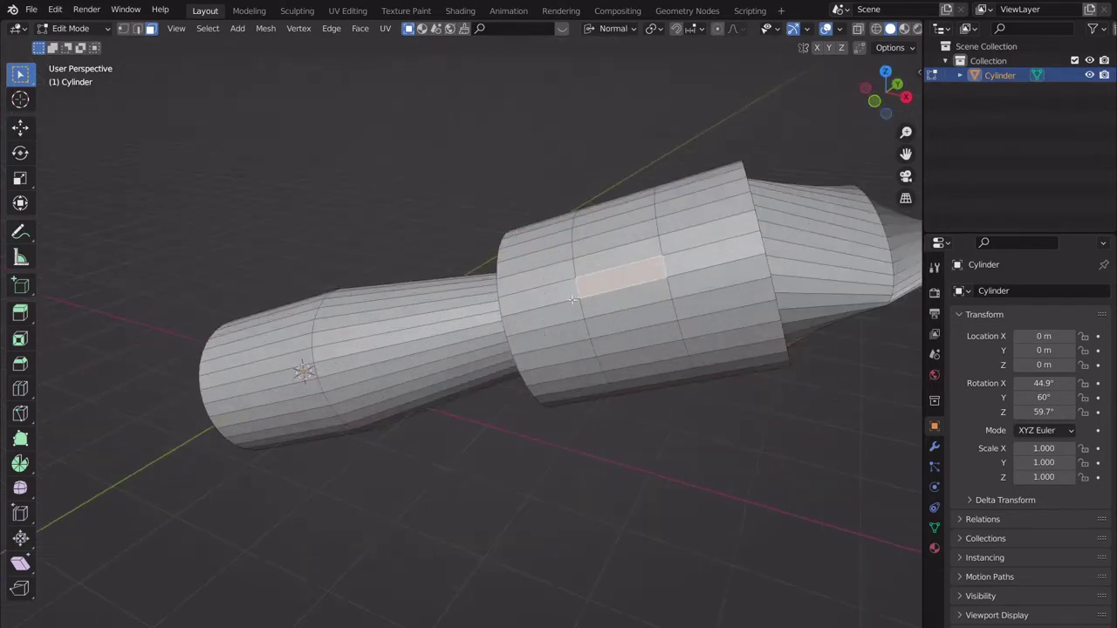
{"action": "left_click", "coordinate": [618, 277], "text": "ctrl"}
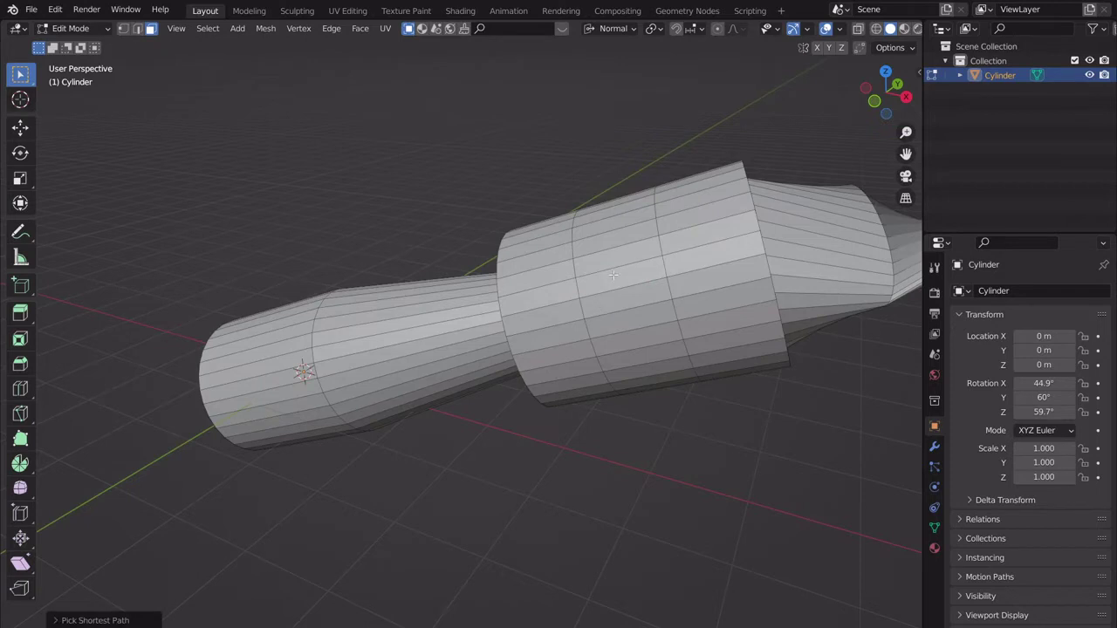
{"action": "left_click", "coordinate": [642, 292], "text": "alt"}
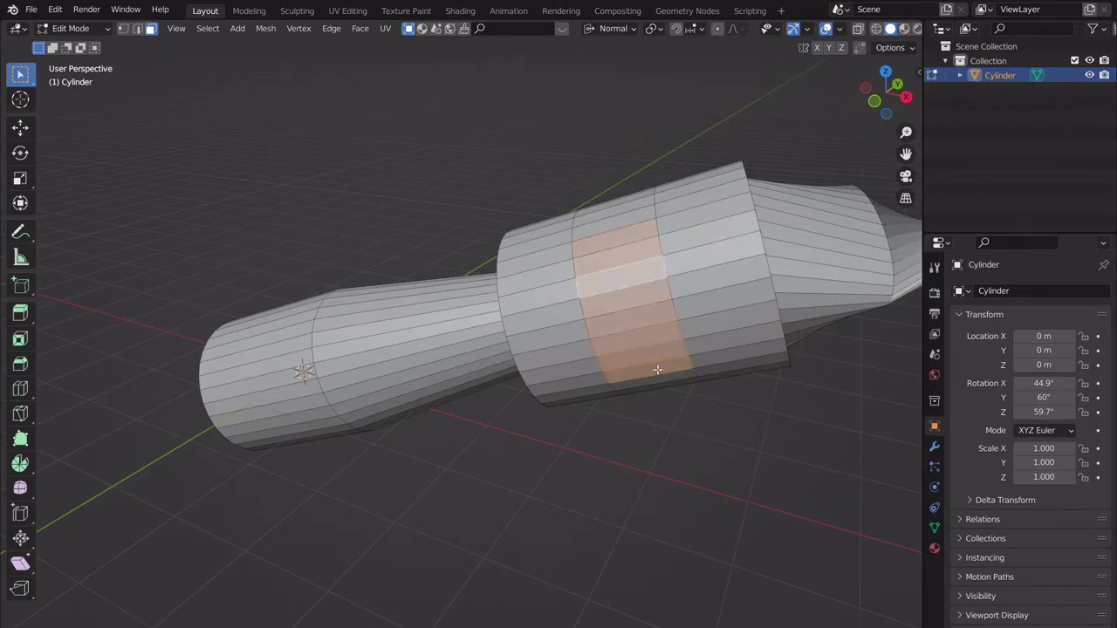
Deselect the faces in the centre of the selected middle-band run, leaving only faces at its two ends.
{"action": "left_click", "coordinate": [637, 293], "text": "shift"}
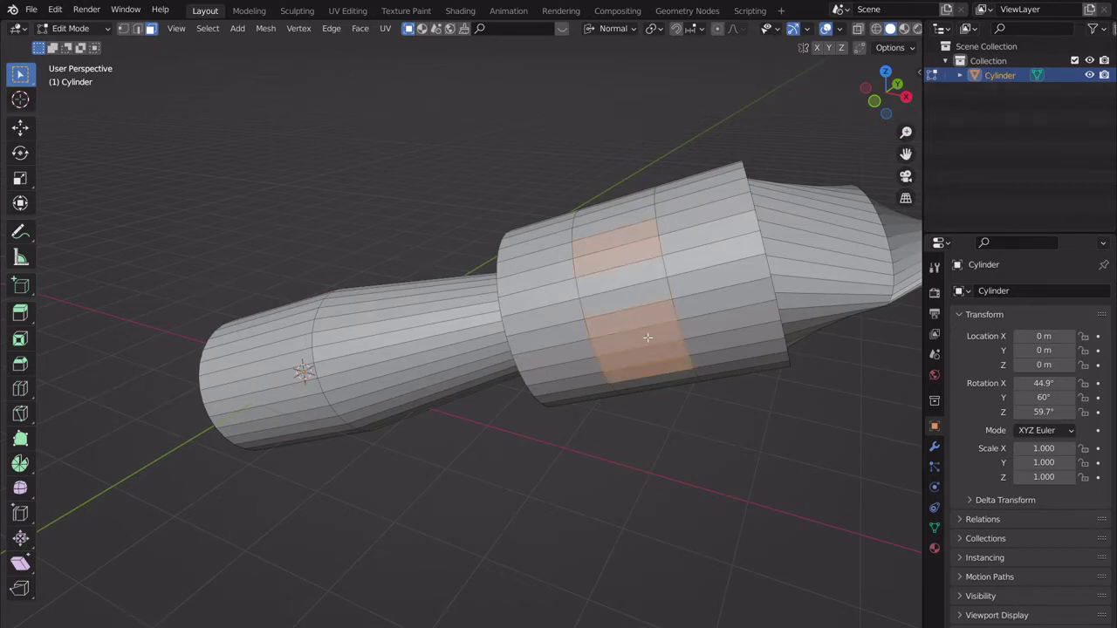
{"action": "middle_click_drag", "start_coordinate": [648, 339], "coordinate": [647, 243]}
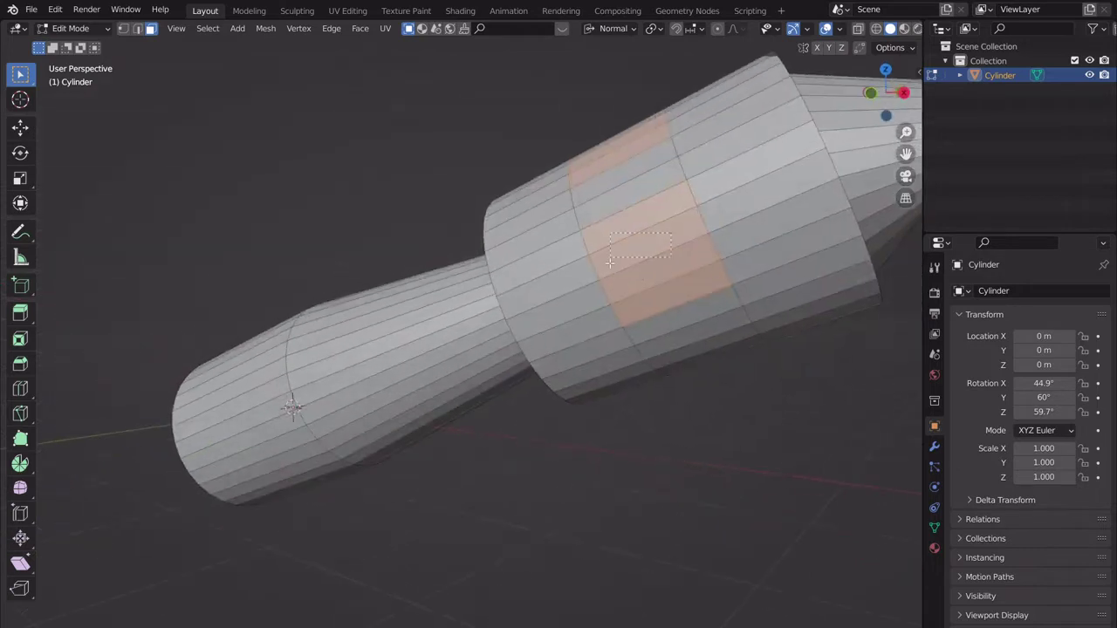
{"action": "left_click_drag", "start_coordinate": [609, 262], "coordinate": [611, 264], "text": "ctrl"}
{"action": "scroll", "coordinate": [610, 267], "scroll_direction": "up", "scroll_amount": 3}
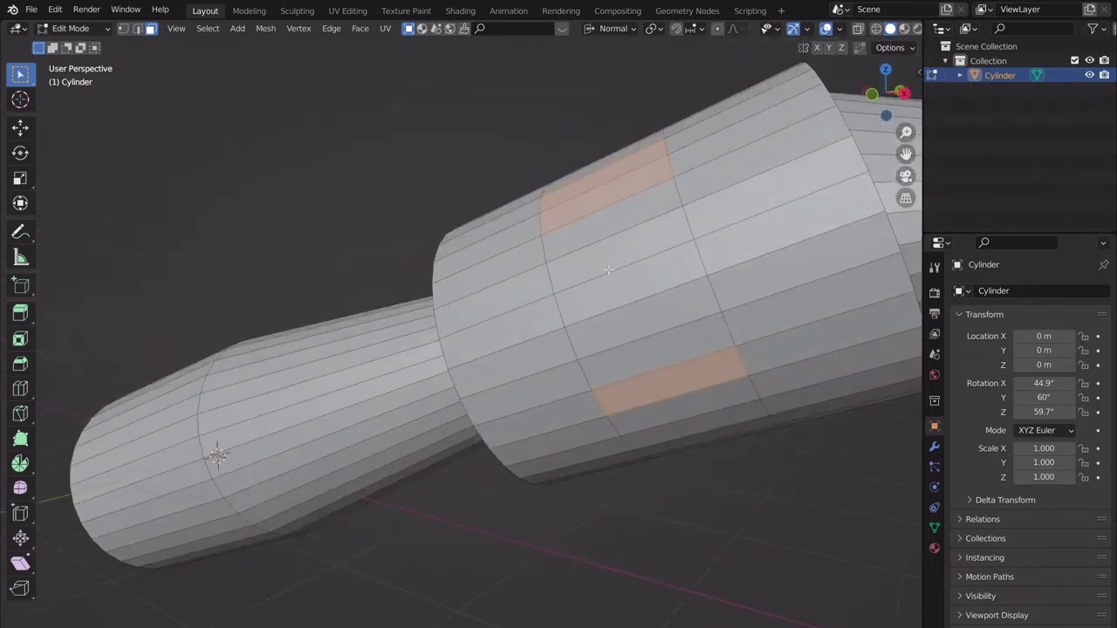
Select the shortest path between two faces of the barrel's middle band and check the Pick Shortest Path options.
{"action": "left_click", "coordinate": [622, 286], "text": "ctrl"}
{"action": "left_click_drag", "start_coordinate": [695, 309], "coordinate": [647, 327], "text": "ctrl"}
{"action": "middle_click_drag", "start_coordinate": [643, 320], "coordinate": [469, 408]}
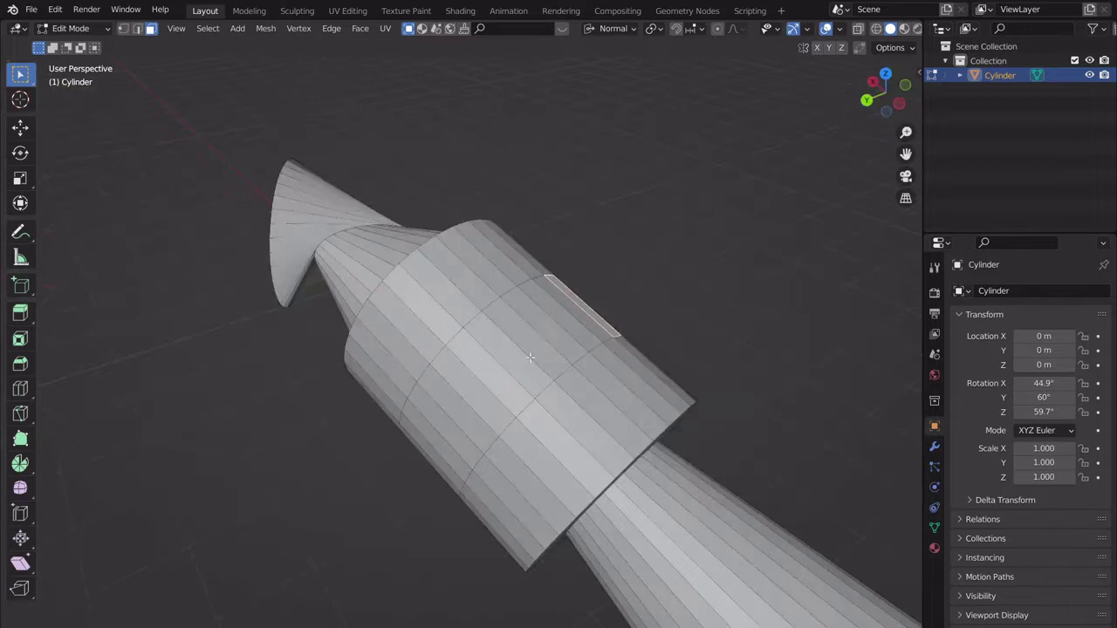
{"action": "left_click", "coordinate": [465, 422], "text": "ctrl"}
{"action": "middle_click_drag", "start_coordinate": [532, 467], "coordinate": [414, 356]}
{"action": "key", "text": "ctrl+z"}
{"action": "left_click", "coordinate": [386, 363], "text": "ctrl"}
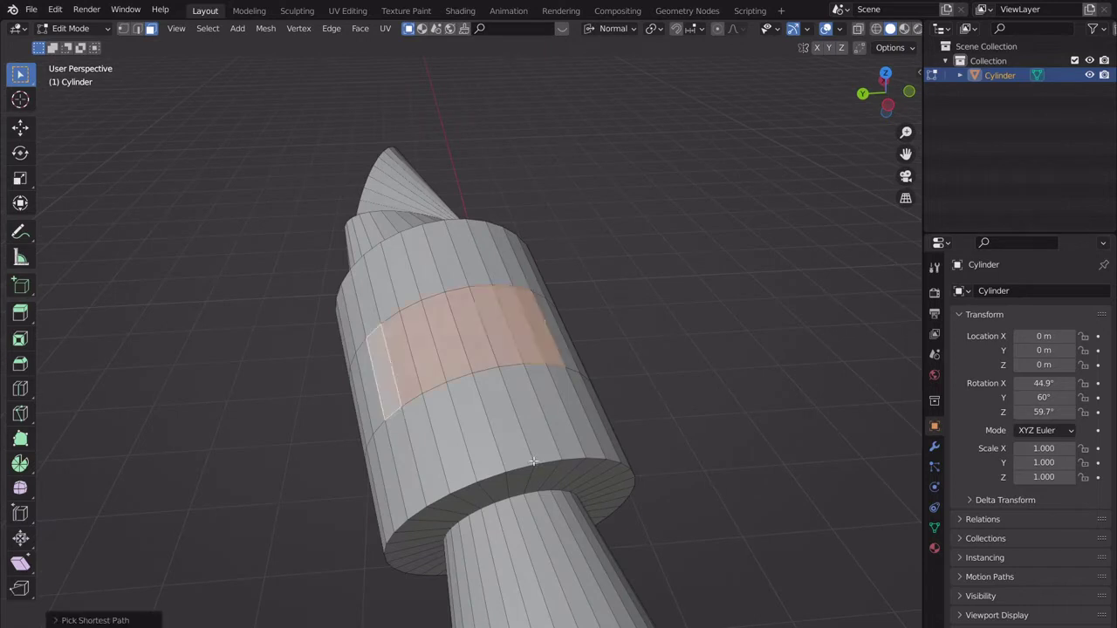
{"action": "left_click", "coordinate": [70, 621]}
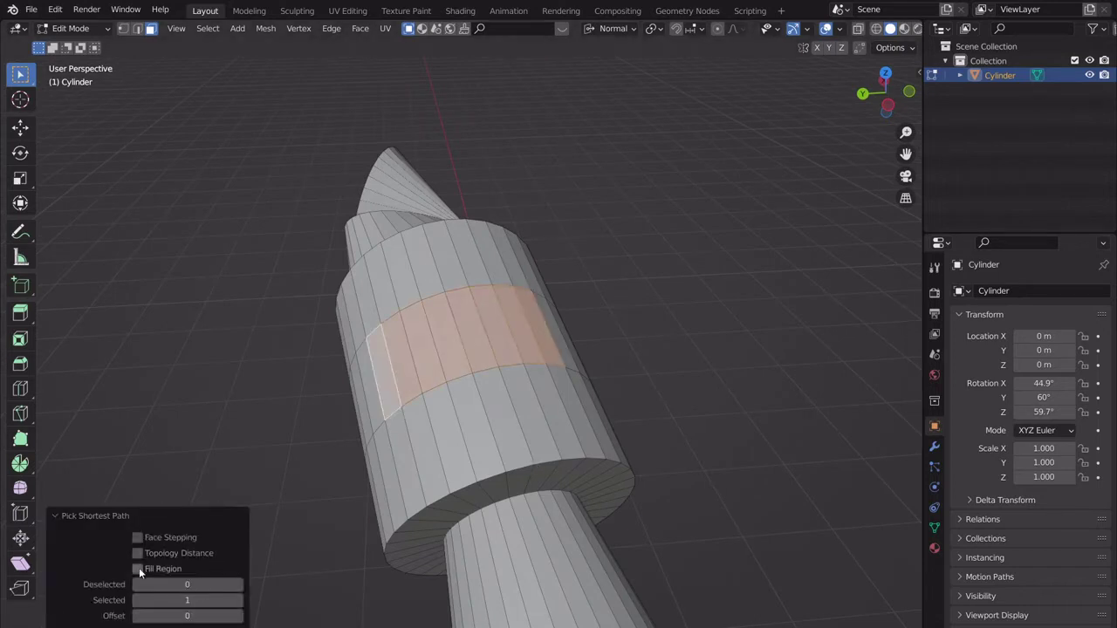
{"action": "left_click", "coordinate": [73, 517]}
Select a path of faces around the base section, ending on a face of the tapered neck.
{"action": "middle_click_drag", "start_coordinate": [274, 498], "coordinate": [374, 423]}
{"action": "scroll", "coordinate": [463, 456], "scroll_direction": "down", "scroll_amount": 4}
{"action": "middle_click_drag", "start_coordinate": [481, 488], "coordinate": [492, 393]}
{"action": "left_click", "coordinate": [501, 509]}
{"action": "scroll", "coordinate": [493, 487], "scroll_direction": "up", "scroll_amount": 3}
{"action": "left_click", "coordinate": [454, 465], "text": "ctrl"}
{"action": "scroll", "coordinate": [493, 397], "scroll_direction": "down", "scroll_amount": 2}
{"action": "middle_click_drag", "start_coordinate": [524, 483], "coordinate": [537, 392], "text": "shift"}
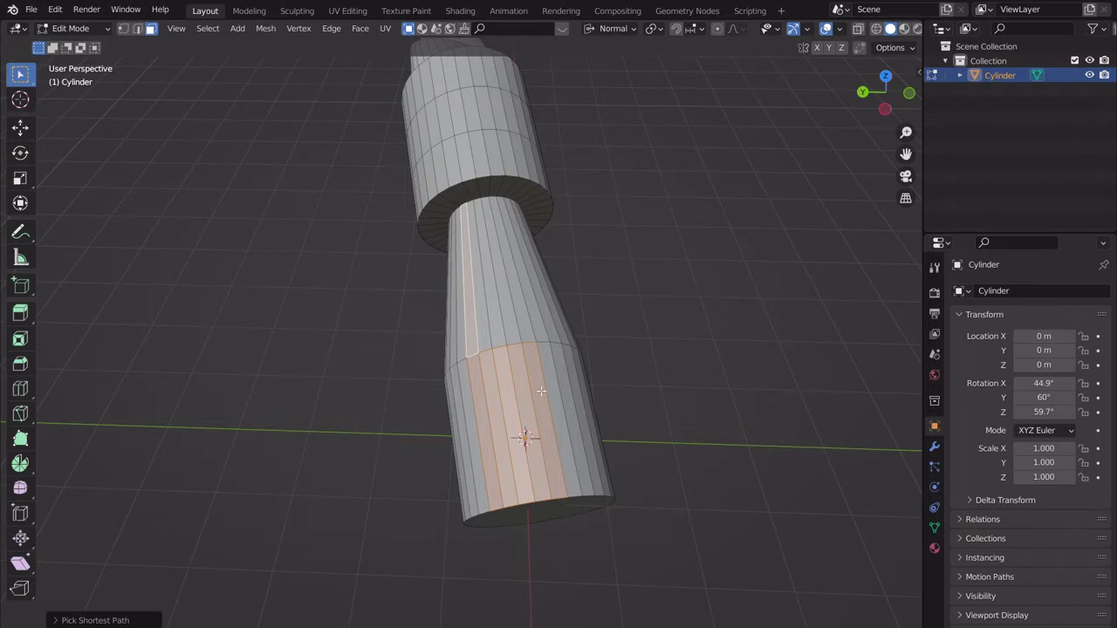
Extend the selection to the rectangular region of faces spanning the base section and the tapered neck.
{"action": "left_click", "coordinate": [544, 391]}
{"action": "left_click", "coordinate": [473, 325], "text": "ctrl+shift"}
{"action": "middle_click_drag", "start_coordinate": [708, 400], "coordinate": [672, 392]}
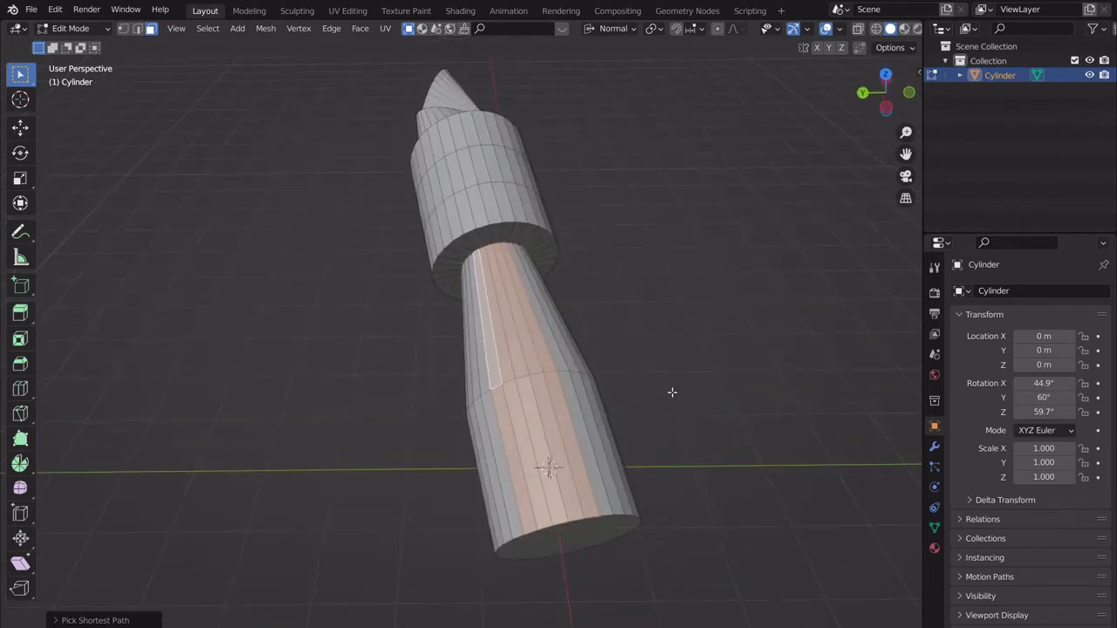
{"action": "left_click", "coordinate": [506, 183]}
{"action": "middle_click_drag", "start_coordinate": [518, 253], "coordinate": [526, 297]}
Select four adjacent faces on the base section plus the tapered neck face adjoining the last of them.
{"action": "left_click", "coordinate": [573, 440]}
{"action": "mouse_move", "coordinate": [573, 440]}
{"action": "middle_mouse_down"}
{"action": "mouse_move", "coordinate": [539, 450]}
{"action": "mouse_move", "coordinate": [549, 395]}
{"action": "mouse_move", "coordinate": [575, 413]}
{"action": "mouse_move", "coordinate": [562, 426]}
{"action": "middle_mouse_up"}
{"action": "key", "text": "Tab"}
{"action": "key", "text": "Tab"}
{"action": "key", "text": "KP_Decimal"}
{"action": "scroll", "coordinate": [556, 393], "scroll_direction": "down", "scroll_amount": 3}
{"action": "left_click", "coordinate": [475, 349], "text": "shift"}
{"action": "left_click", "coordinate": [438, 337], "text": "shift"}
{"action": "left_click", "coordinate": [420, 302], "text": "shift"}
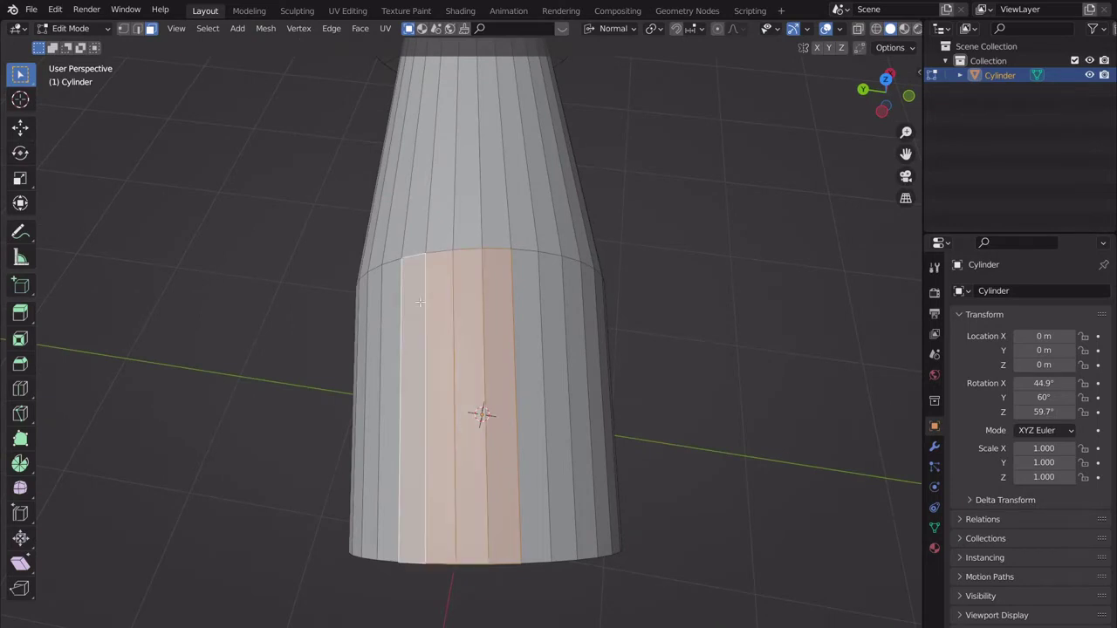
{"action": "left_click", "coordinate": [425, 202], "text": "shift"}
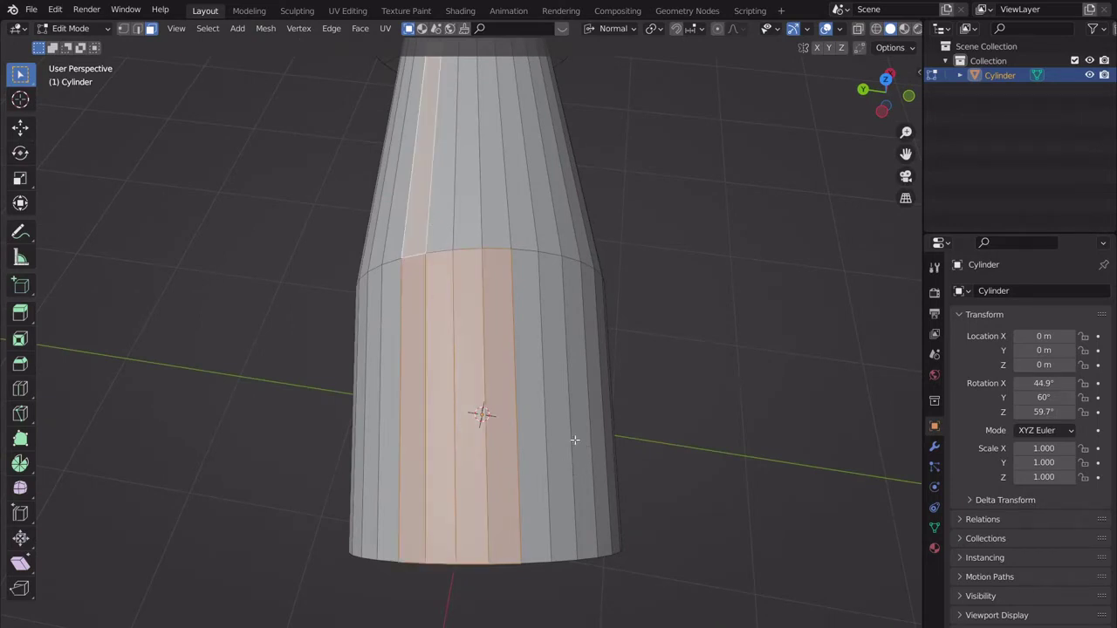
{"action": "left_click", "coordinate": [499, 378]}
{"action": "left_click", "coordinate": [415, 235], "text": "ctrl"}
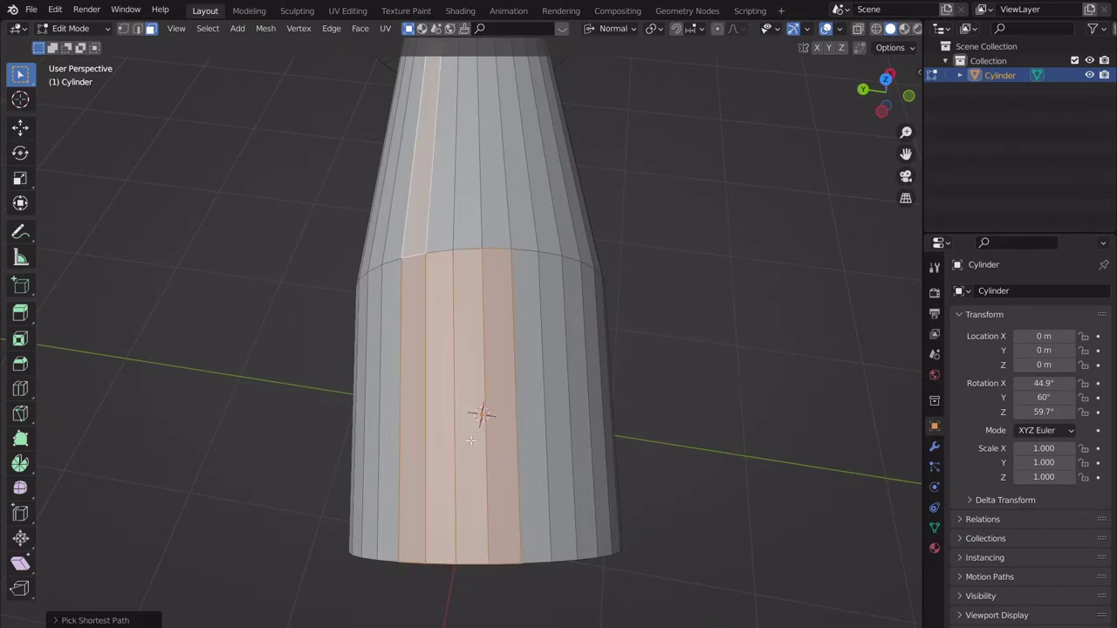
Extend the shortest-path selection along one face column over the neck and collar to the barrel's far band.
{"action": "scroll", "coordinate": [458, 449], "scroll_direction": "down", "scroll_amount": 3}
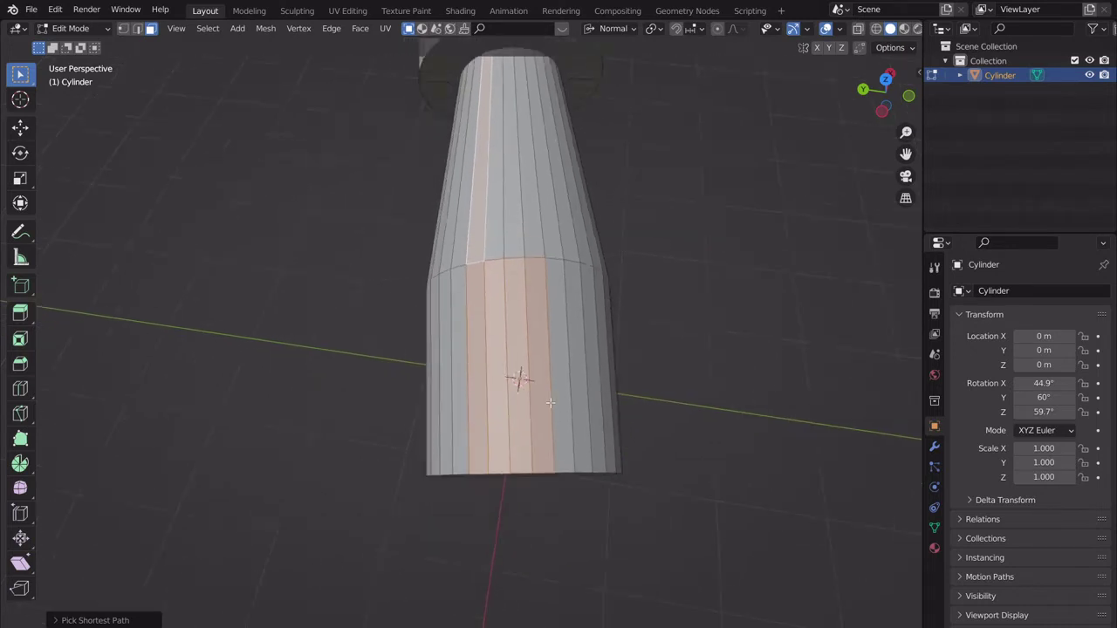
{"action": "middle_click_drag", "start_coordinate": [568, 384], "coordinate": [569, 348]}
{"action": "left_click", "coordinate": [522, 184], "text": "ctrl"}
{"action": "middle_click_drag", "start_coordinate": [522, 185], "coordinate": [569, 348]}
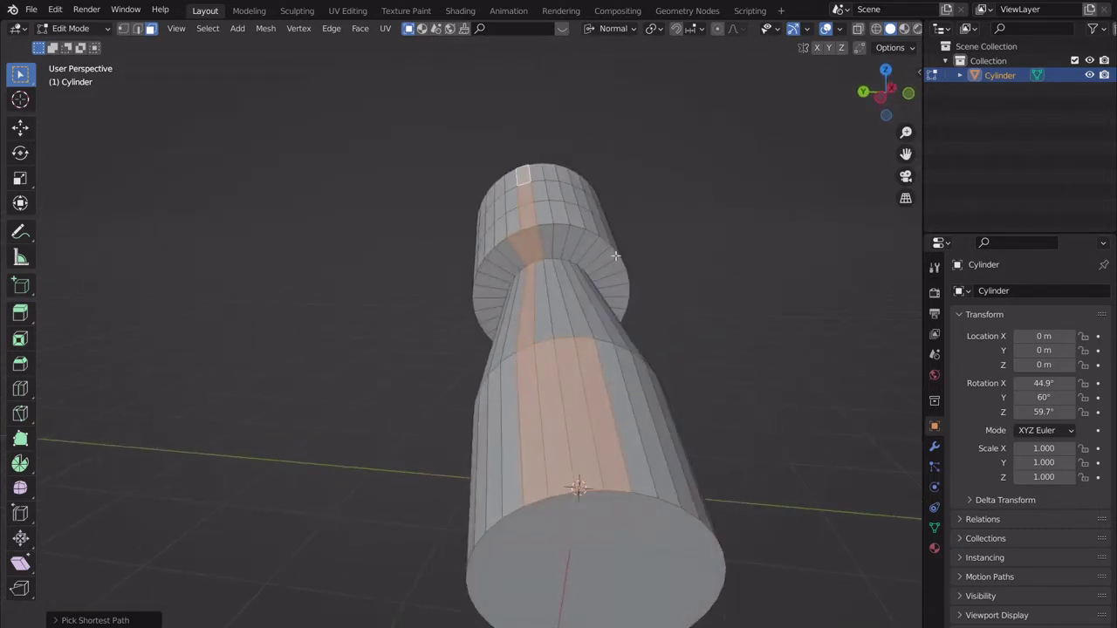
Fill the selection across several face columns of the barrel's three bands.
{"action": "left_click", "coordinate": [576, 217], "text": "ctrl"}
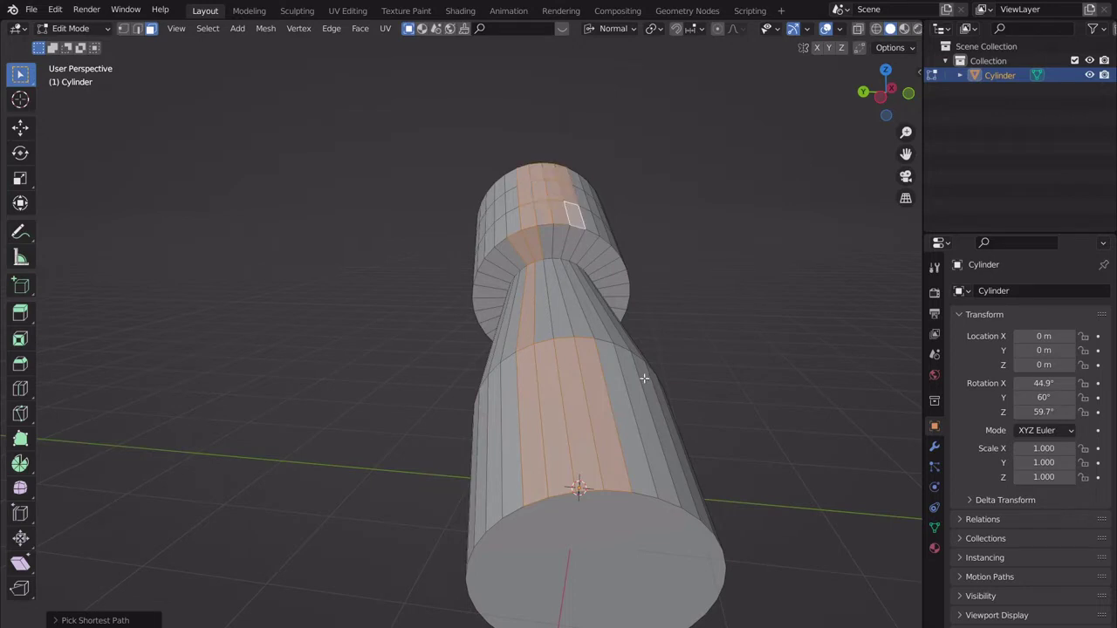
{"action": "middle_click_drag", "start_coordinate": [588, 309], "coordinate": [572, 361]}
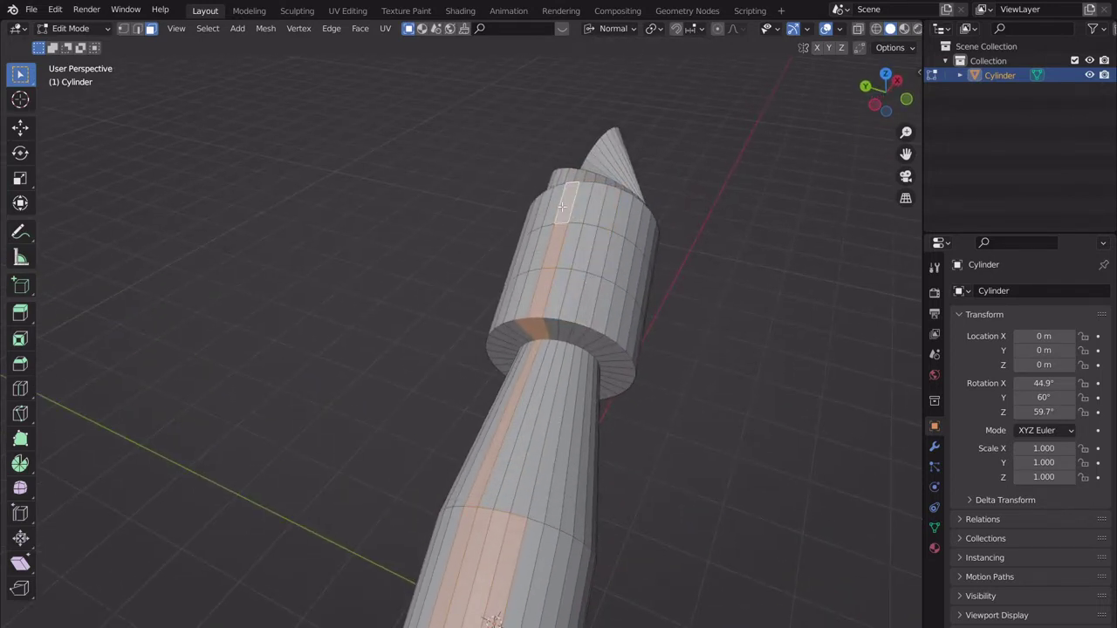
{"action": "left_click", "coordinate": [584, 302], "text": "ctrl"}
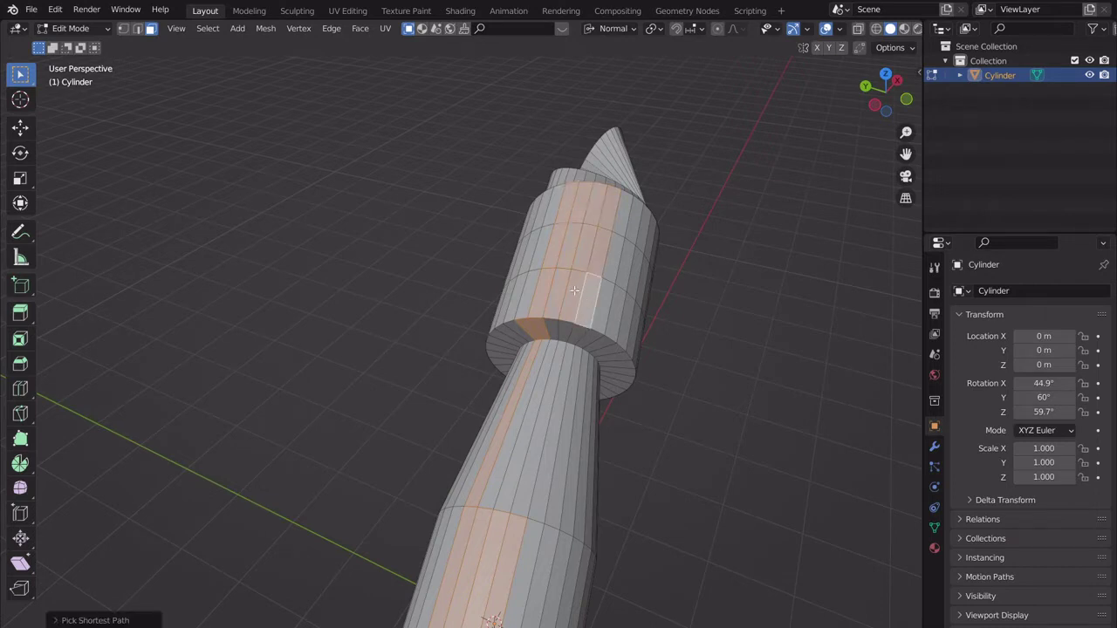
{"action": "key", "text": "ctrl+z"}
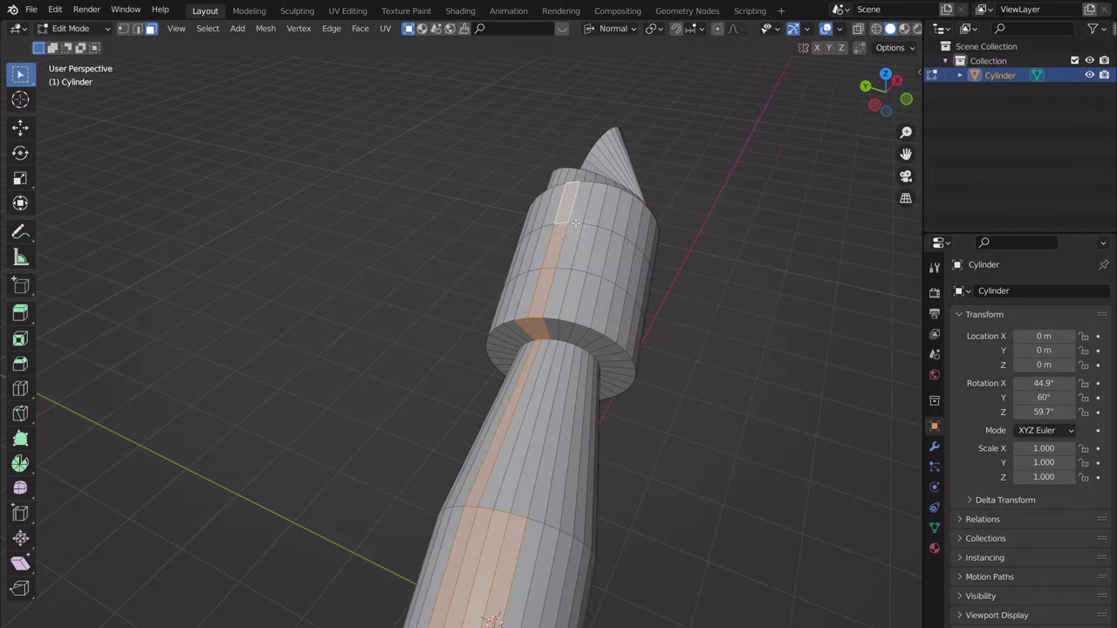
{"action": "left_click_drag", "start_coordinate": [587, 212], "coordinate": [580, 277]}
{"action": "mouse_move", "coordinate": [548, 246]}
{"action": "middle_mouse_down"}
{"action": "mouse_move", "coordinate": [640, 336]}
{"action": "mouse_move", "coordinate": [615, 367]}
{"action": "middle_mouse_up"}
Paint further faces on the collar, tapered neck and barrel into the selection with Circle Select.
{"action": "key", "text": "c"}
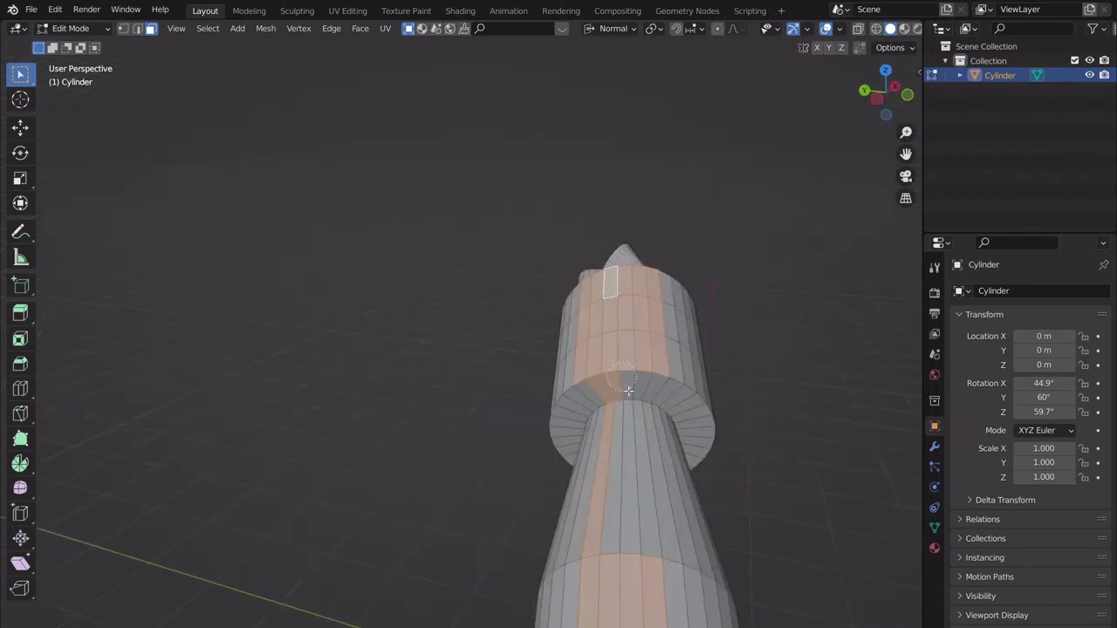
{"action": "mouse_move", "coordinate": [627, 390]}
{"action": "left_mouse_down"}
{"action": "mouse_move", "coordinate": [681, 488]}
{"action": "mouse_move", "coordinate": [616, 382]}
{"action": "left_mouse_up"}
{"action": "key", "text": "ctrl+KP_Add"}
{"action": "key", "text": "ctrl+KP_Add"}
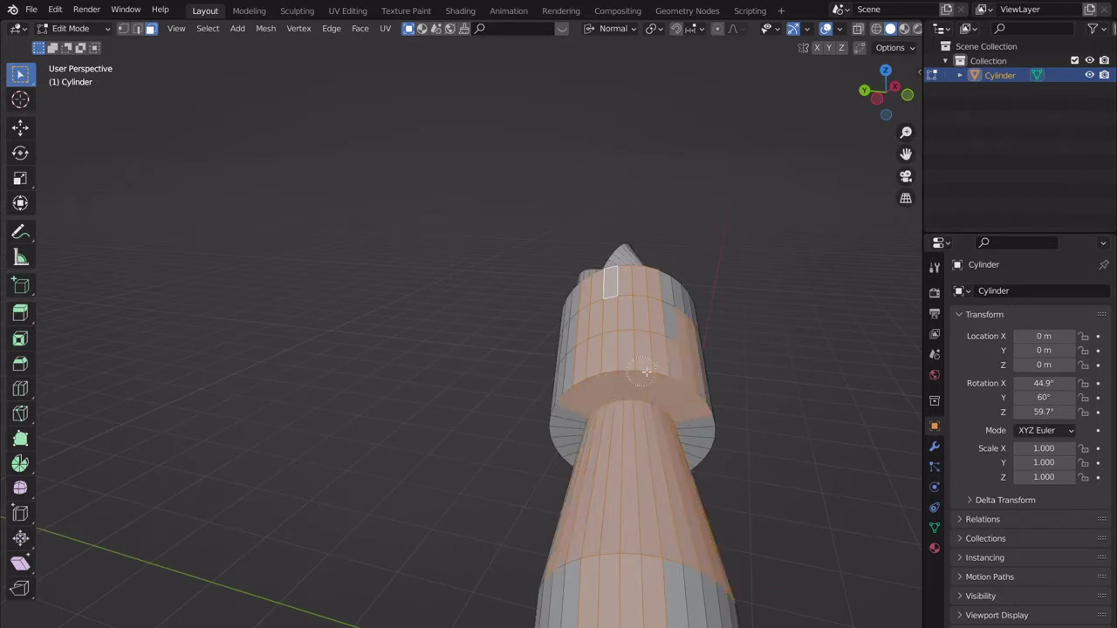
{"action": "left_click_drag", "start_coordinate": [641, 338], "coordinate": [626, 246]}
Deselect all the painted faces with an enlarged Circle Select brush and leave the tool.
{"action": "middle_click_drag", "start_coordinate": [611, 439], "coordinate": [599, 476]}
{"action": "scroll", "coordinate": [611, 449], "scroll_direction": "down", "scroll_amount": 5}
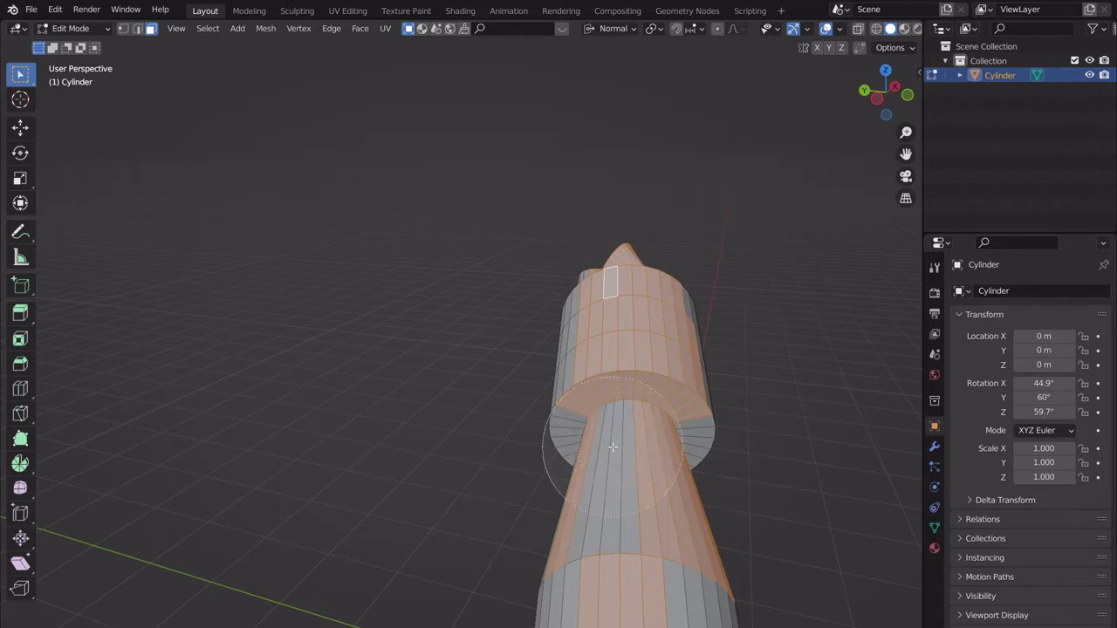
{"action": "mouse_move", "coordinate": [612, 447]}
{"action": "middle_mouse_down"}
{"action": "mouse_move", "coordinate": [654, 436]}
{"action": "mouse_move", "coordinate": [566, 375]}
{"action": "mouse_move", "coordinate": [621, 249]}
{"action": "mouse_move", "coordinate": [642, 315]}
{"action": "mouse_move", "coordinate": [626, 559]}
{"action": "mouse_move", "coordinate": [631, 396]}
{"action": "middle_mouse_up"}
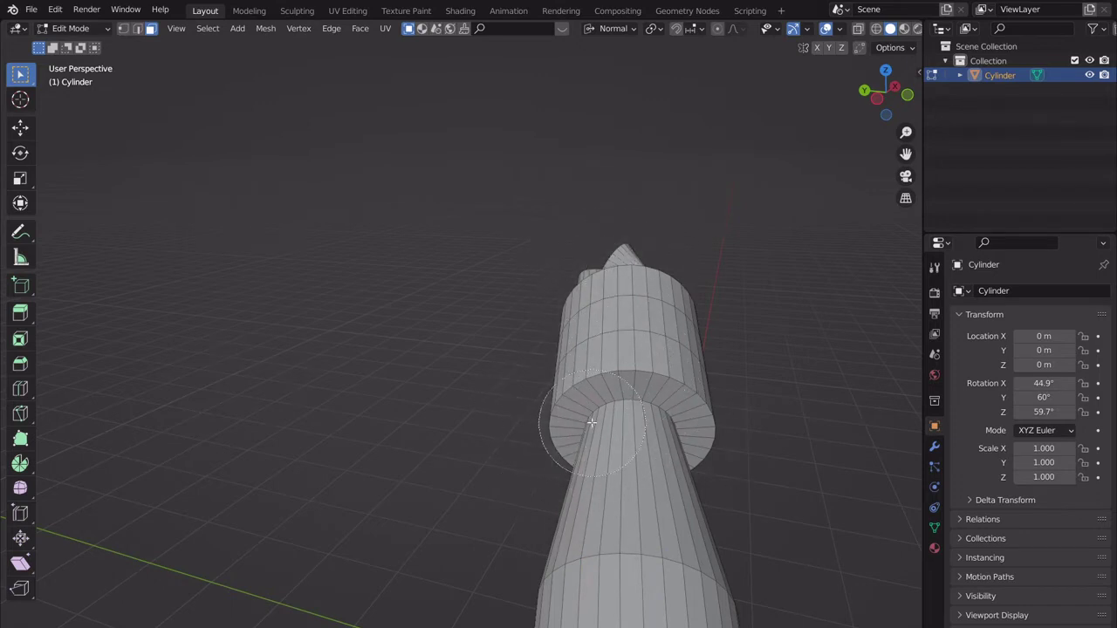
{"action": "scroll", "coordinate": [589, 423], "scroll_direction": "up", "scroll_amount": 3}
{"action": "scroll", "coordinate": [621, 344], "scroll_direction": "down", "scroll_amount": 8}
{"action": "scroll", "coordinate": [621, 345], "scroll_direction": "up", "scroll_amount": 13}
{"action": "key", "text": "Escape"}
Select all side faces of the tapered neck and the base section.
{"action": "middle_click_drag", "start_coordinate": [673, 470], "coordinate": [522, 383]}
{"action": "scroll", "coordinate": [527, 408], "scroll_direction": "up", "scroll_amount": 2}
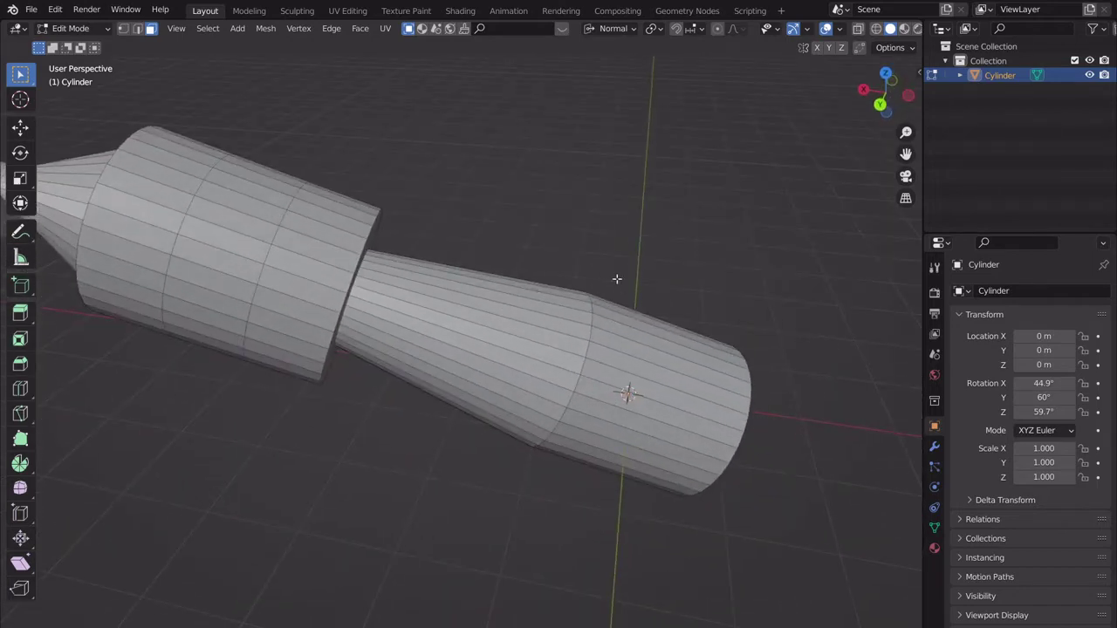
{"action": "left_click", "coordinate": [557, 293]}
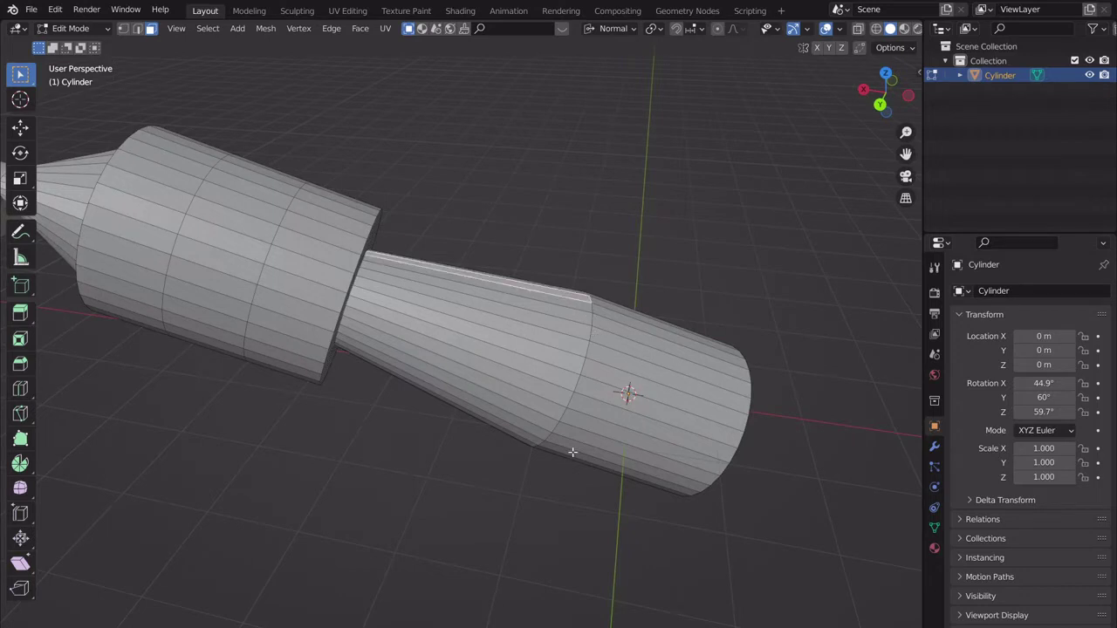
{"action": "left_click", "coordinate": [578, 452], "text": "ctrl+shift"}
{"action": "left_click", "coordinate": [730, 266]}
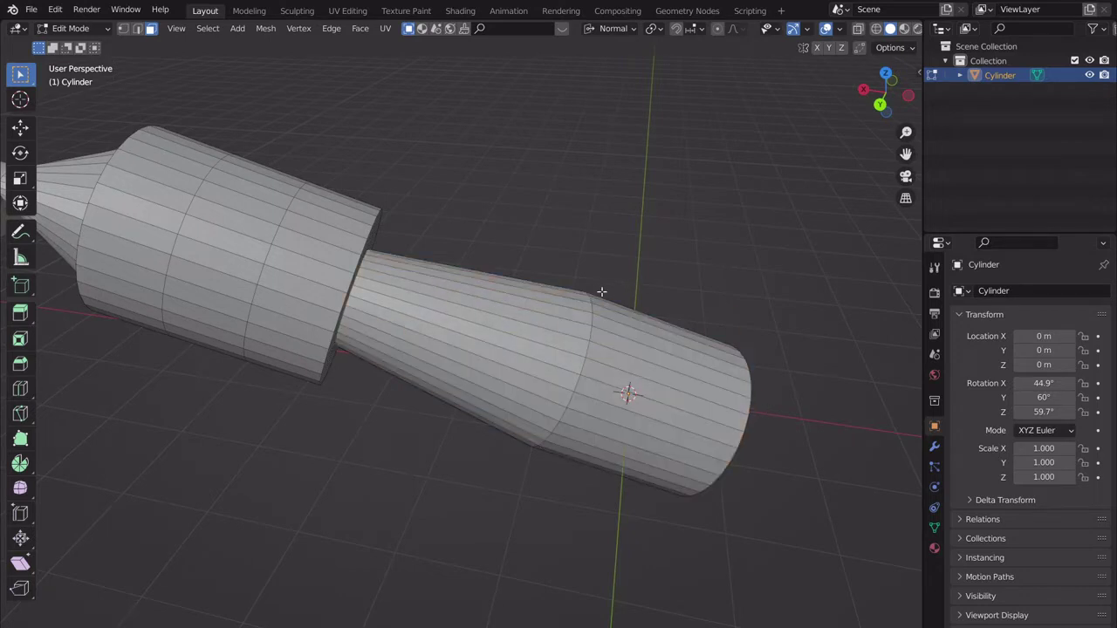
{"action": "left_click", "coordinate": [584, 300]}
{"action": "left_click", "coordinate": [526, 486], "text": "ctrl+shift"}
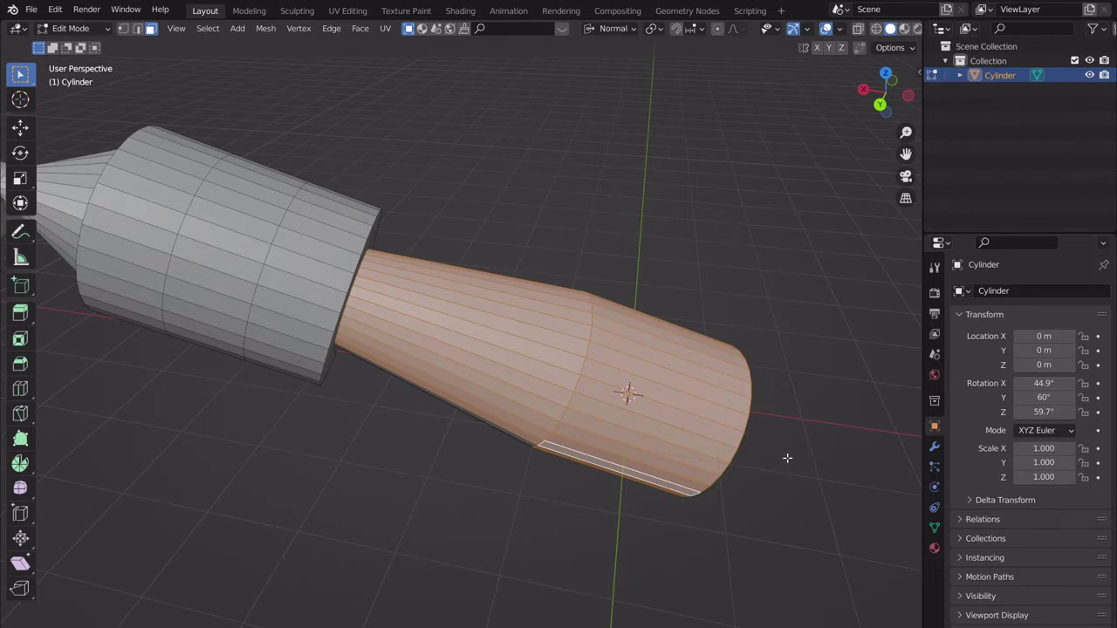
Extrude the selected neck and base faces along their normal and scale them to about 0.7.
{"action": "middle_click_drag", "start_coordinate": [788, 458], "coordinate": [624, 384]}
{"action": "scroll", "coordinate": [621, 380], "scroll_direction": "down", "scroll_amount": 3}
{"action": "middle_click_drag", "start_coordinate": [615, 371], "coordinate": [596, 317], "text": "shift"}
{"action": "key", "text": "e"}
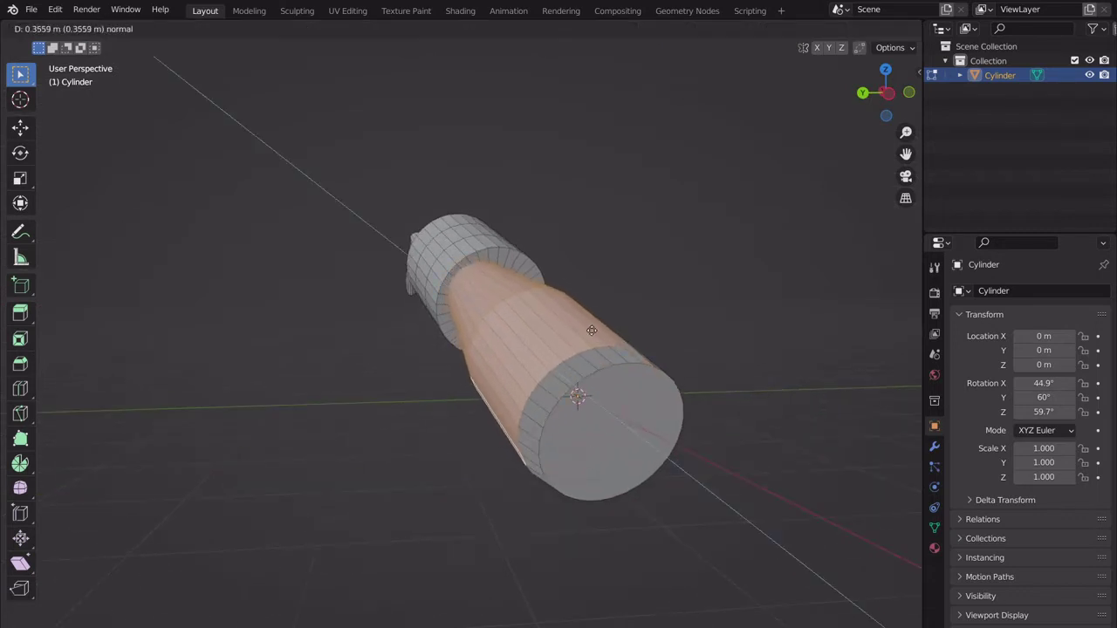
{"action": "left_click", "coordinate": [611, 349]}
{"action": "key", "text": "s"}
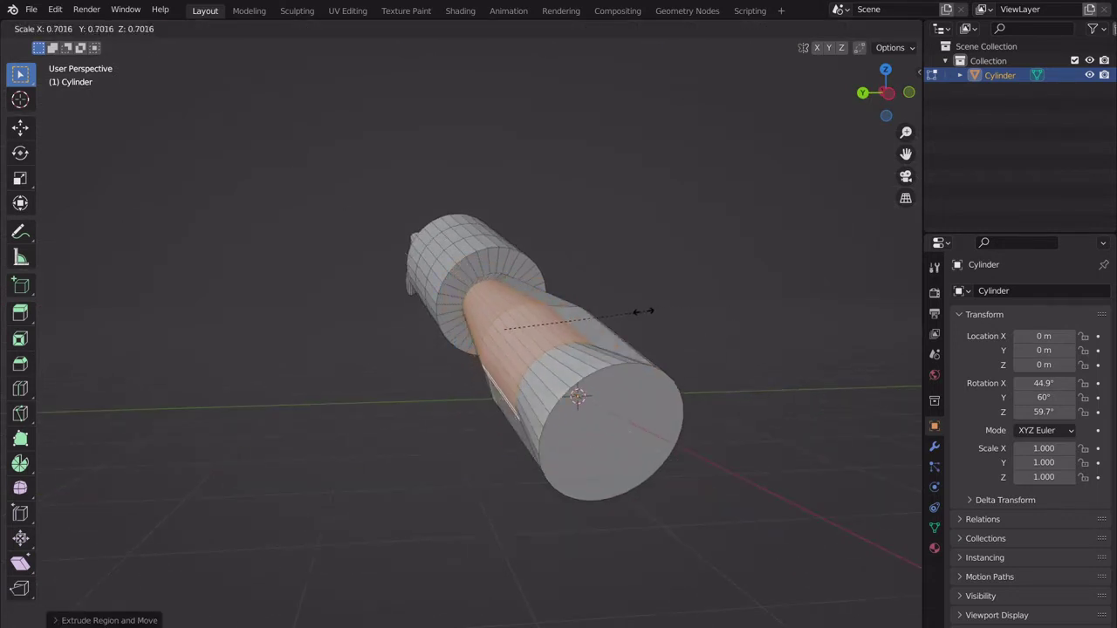
{"action": "left_click", "coordinate": [641, 314]}
Rotate the extruded neck and base faces by about -66° and extrude them once more.
{"action": "key", "text": "r"}
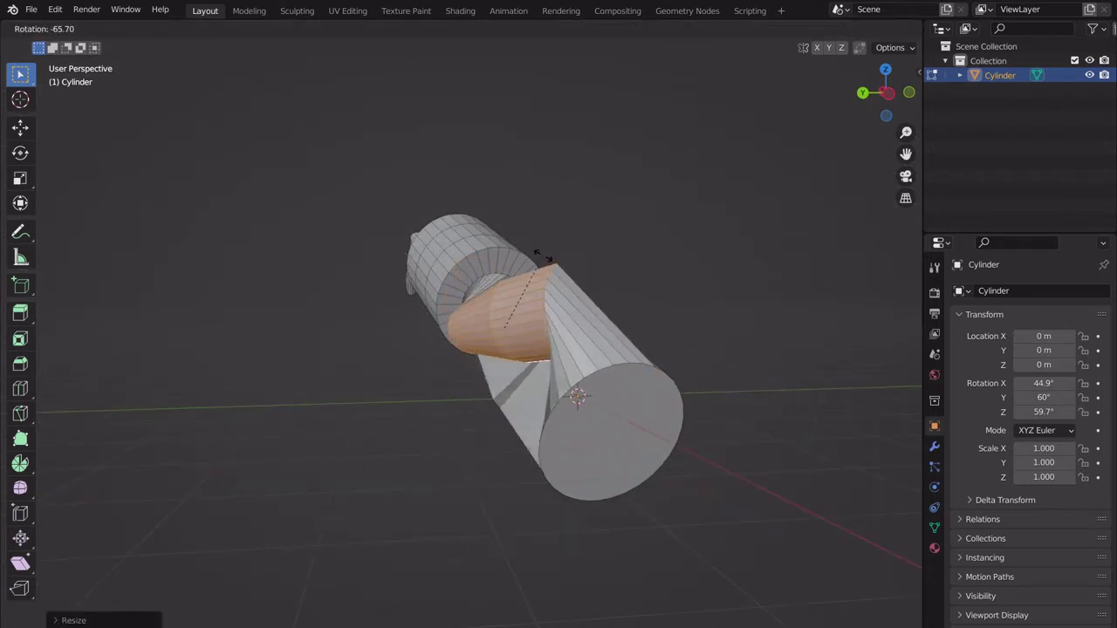
{"action": "left_click", "coordinate": [538, 259]}
{"action": "key", "text": "e"}
{"action": "left_click", "coordinate": [463, 309]}
Return to Object Mode and view the deformed cylinder from the side.
{"action": "key", "text": "Tab"}
{"action": "middle_click_drag", "start_coordinate": [644, 325], "coordinate": [646, 294]}
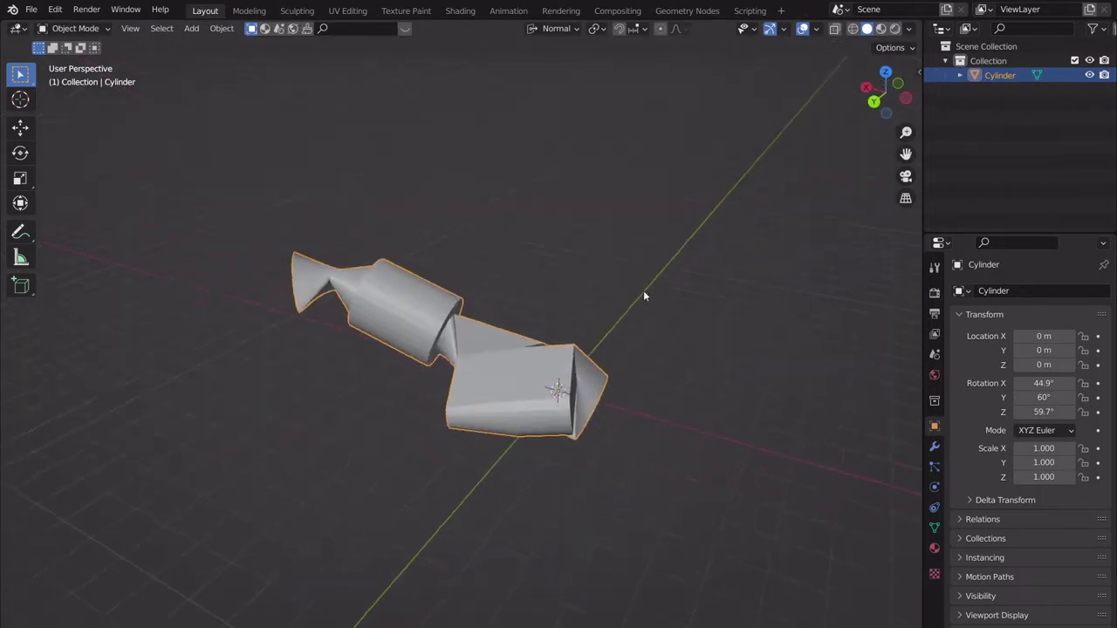
{"action": "scroll", "coordinate": [616, 317], "scroll_direction": "up", "scroll_amount": 3}
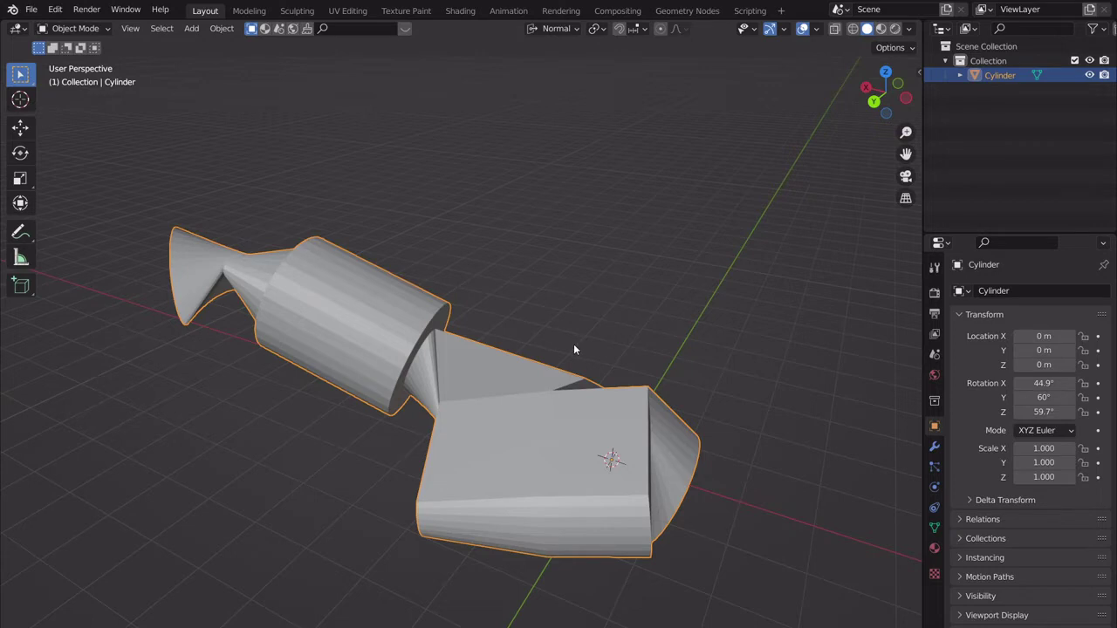
Enter Edit Mode and add seven evenly spaced, unslid loop cuts within the middle band of the thick cylinder section.
{"action": "scroll", "coordinate": [574, 349], "scroll_direction": "up", "scroll_amount": 2}
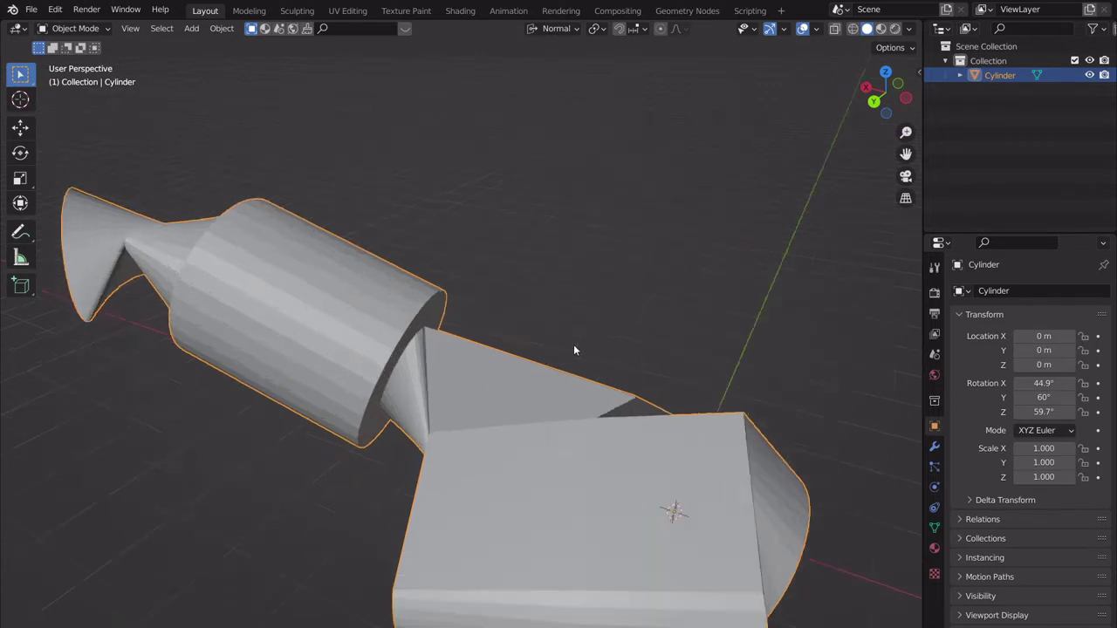
{"action": "middle_click_drag", "start_coordinate": [573, 349], "coordinate": [658, 392]}
{"action": "scroll", "coordinate": [658, 392], "scroll_direction": "down", "scroll_amount": 3}
{"action": "middle_click_drag", "start_coordinate": [498, 377], "coordinate": [496, 346], "text": "shift"}
{"action": "scroll", "coordinate": [496, 347], "scroll_direction": "up", "scroll_amount": 3}
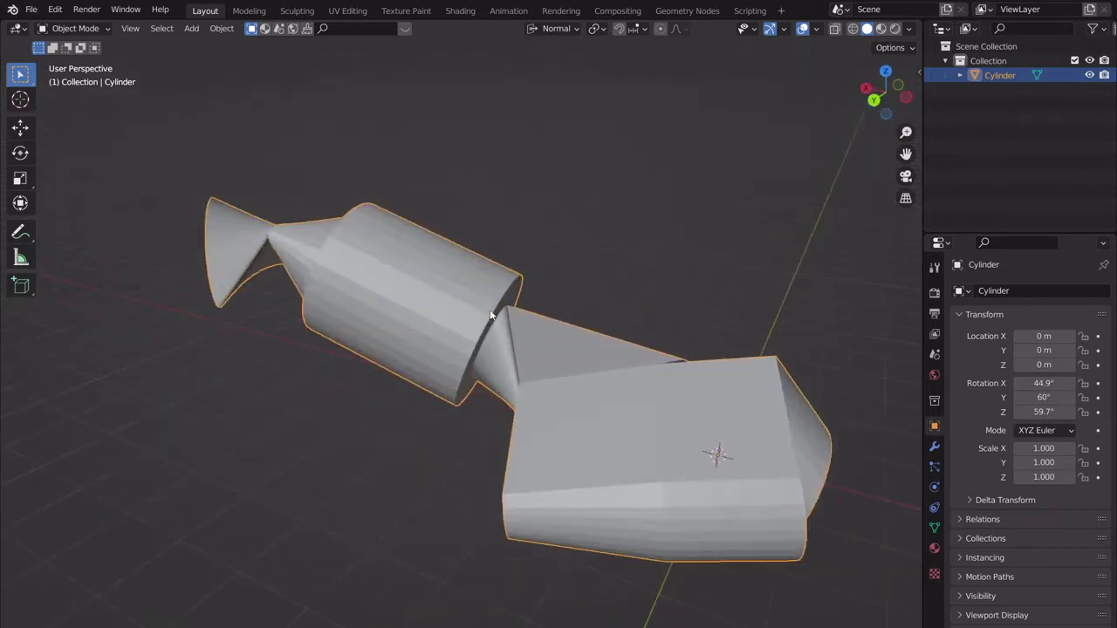
{"action": "key", "text": "Tab"}
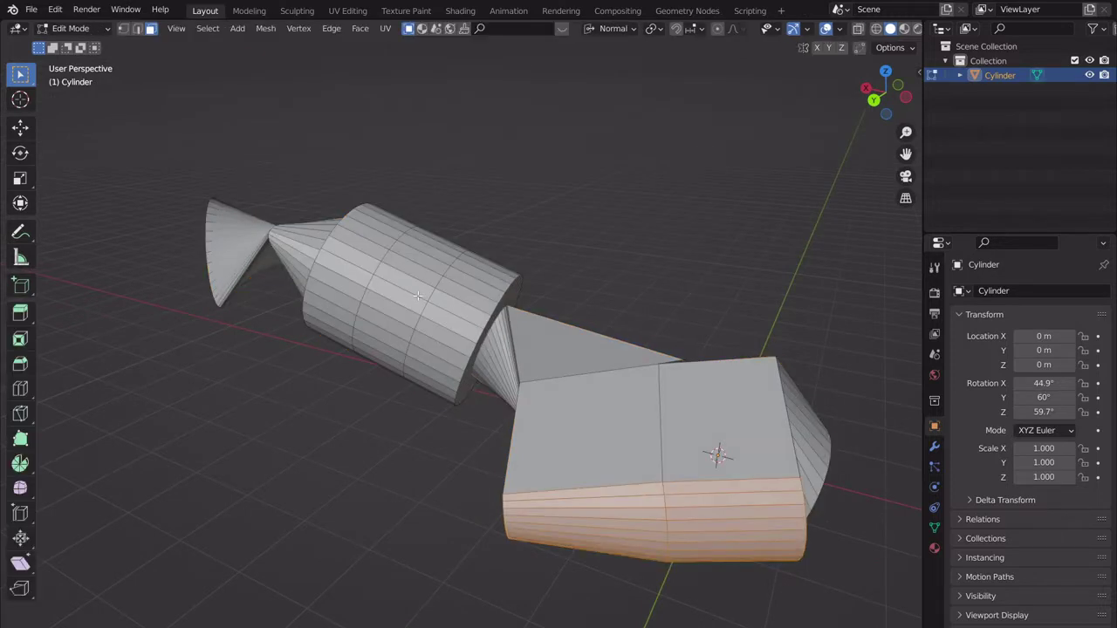
{"action": "key", "text": "ctrl+r"}
{"action": "scroll", "coordinate": [407, 278], "scroll_direction": "up", "scroll_amount": 4}
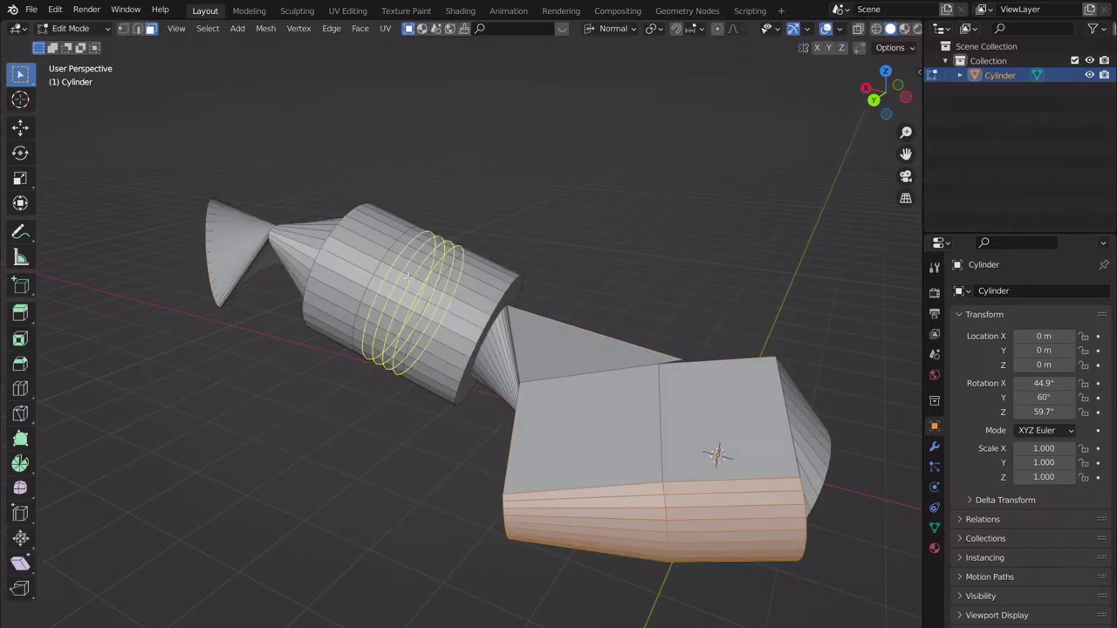
{"action": "scroll", "coordinate": [407, 278], "scroll_direction": "down", "scroll_amount": 4}
{"action": "scroll", "coordinate": [407, 278], "scroll_direction": "up", "scroll_amount": 9}
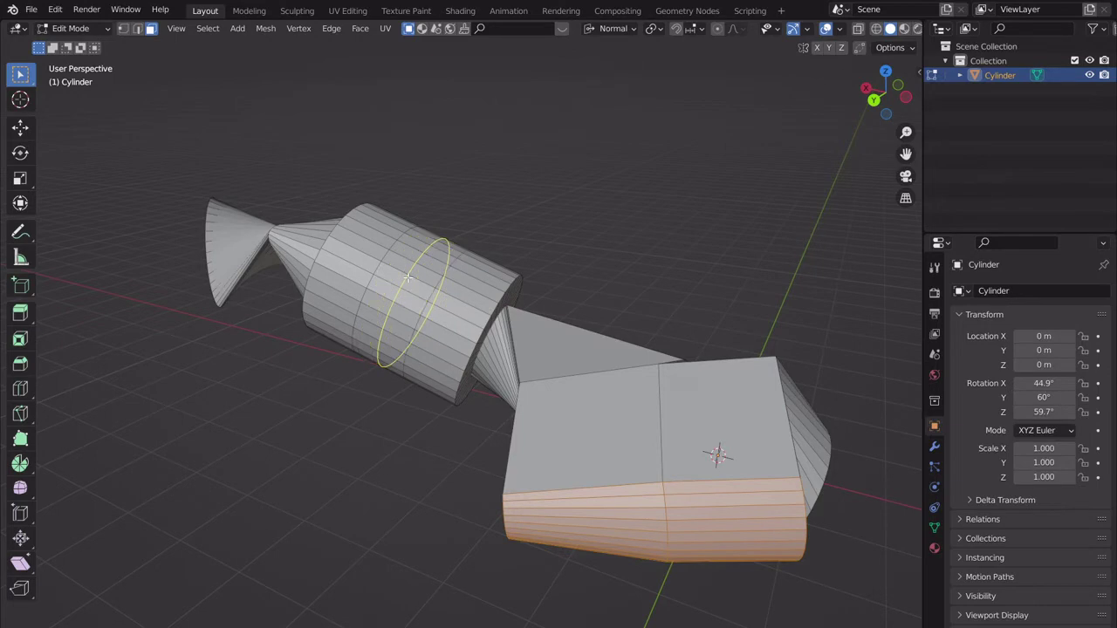
{"action": "left_click", "coordinate": [408, 277]}
{"action": "right_click", "coordinate": [409, 281]}
Select four alternating narrow face rings around the middle of the thick cylinder section in face select mode.
{"action": "scroll", "coordinate": [409, 285], "scroll_direction": "up", "scroll_amount": 2}
{"action": "scroll", "coordinate": [410, 285], "scroll_direction": "up", "scroll_amount": 3}
{"action": "middle_click_drag", "start_coordinate": [410, 285], "coordinate": [432, 309]}
{"action": "left_click", "coordinate": [151, 30]}
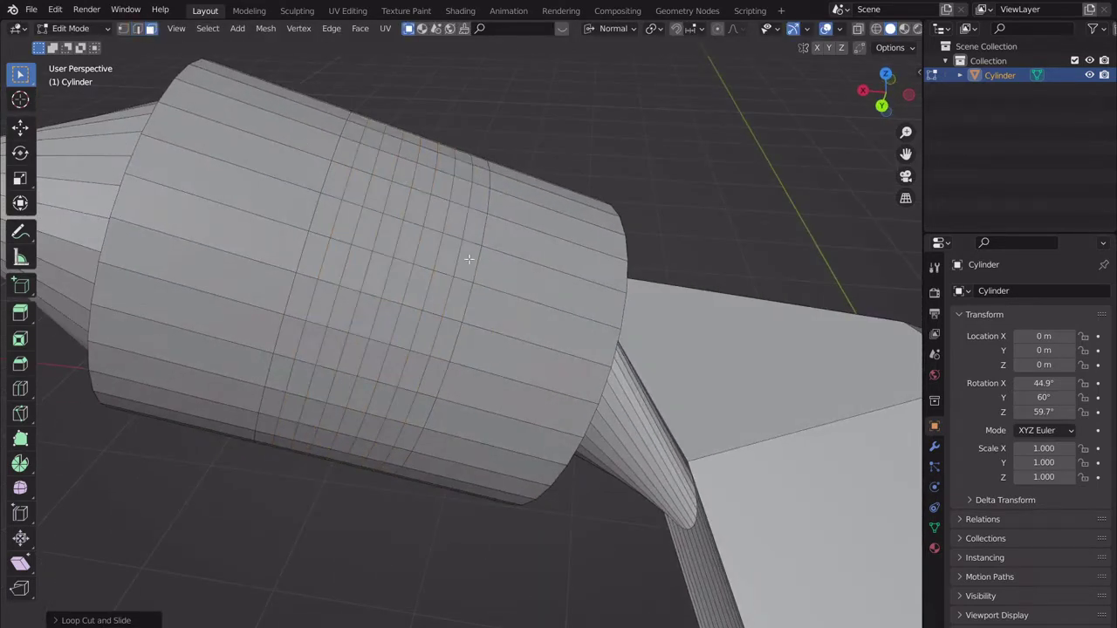
{"action": "left_click", "coordinate": [462, 285], "text": "alt"}
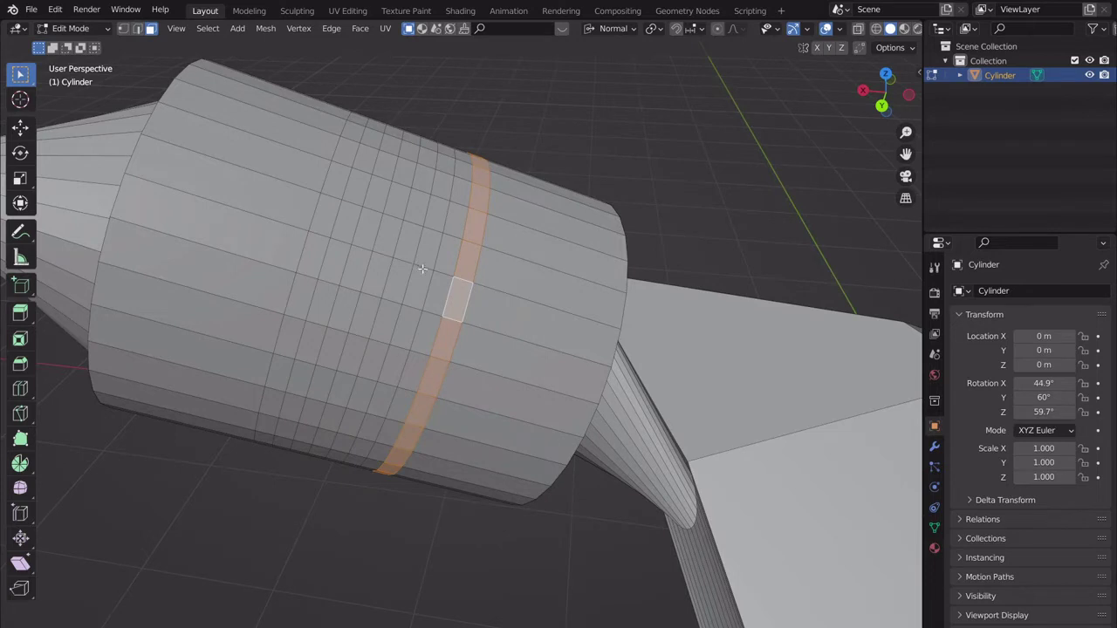
{"action": "left_click", "coordinate": [422, 268], "text": "alt+shift"}
{"action": "left_click", "coordinate": [380, 261], "text": "alt+shift"}
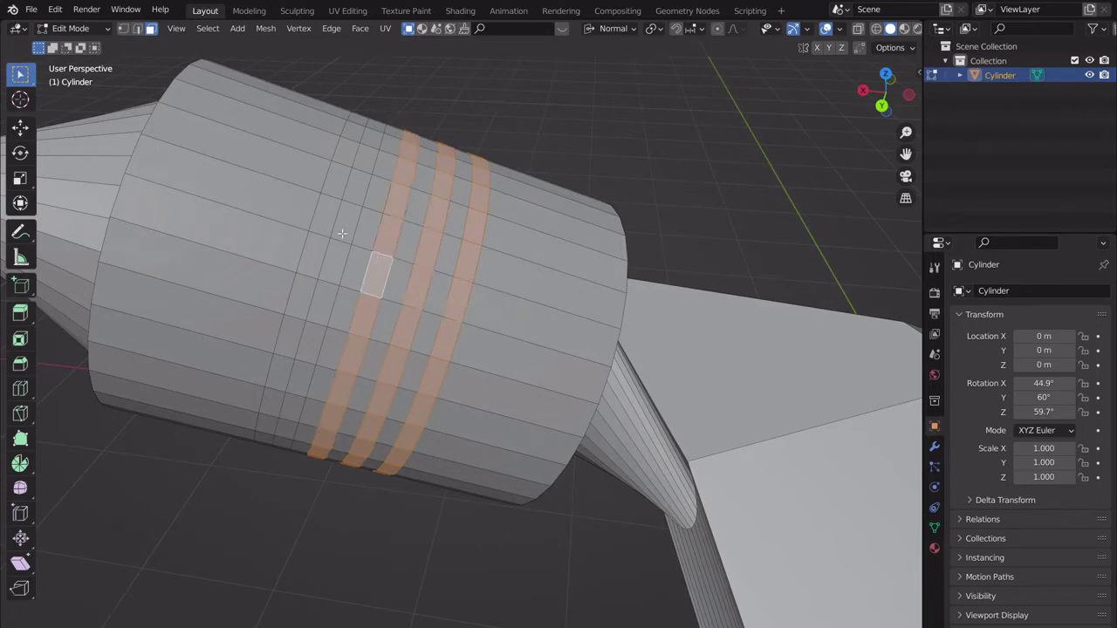
{"action": "left_click", "coordinate": [340, 237], "text": "alt+shift"}
{"action": "middle_click_drag", "start_coordinate": [522, 223], "coordinate": [599, 167]}
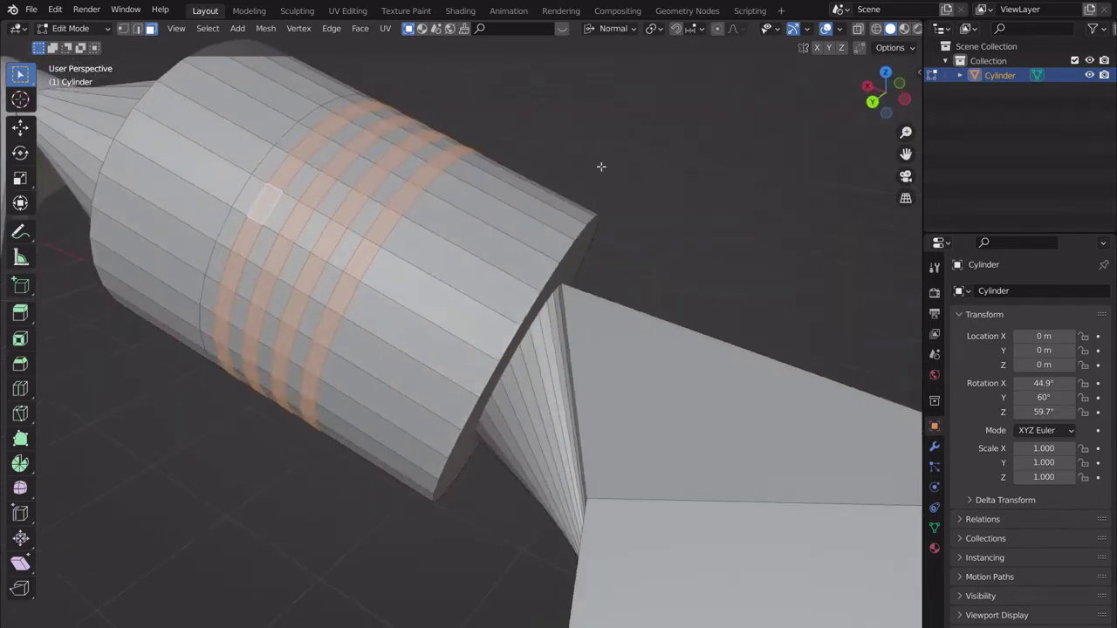
Try to extrude the four selected face rings and scale them.
{"action": "key", "text": "e"}
{"action": "left_click", "coordinate": [539, 171]}
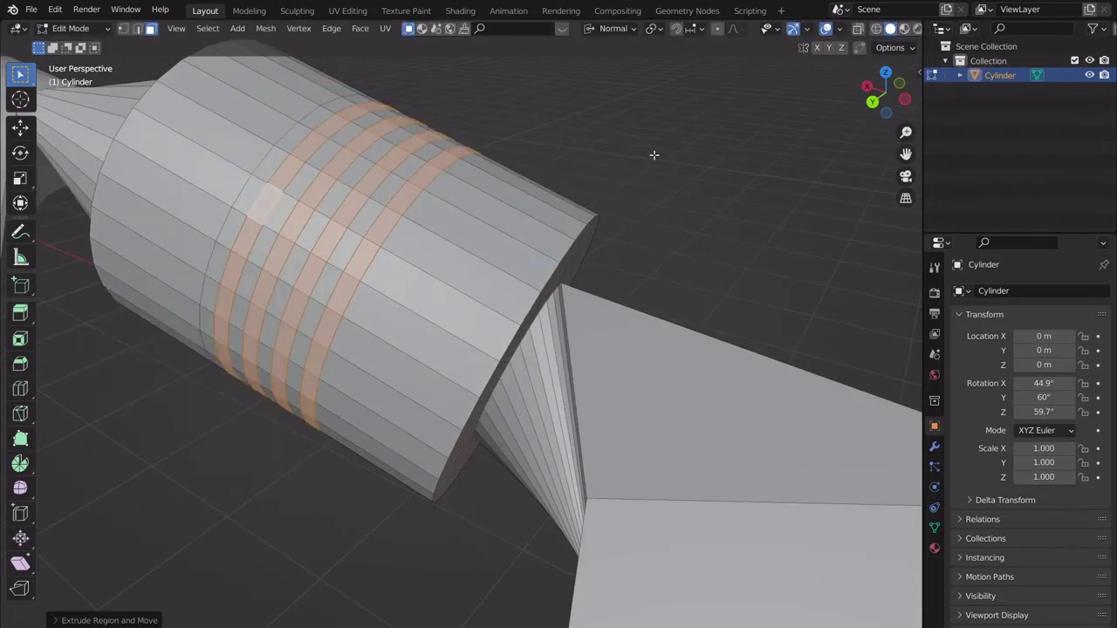
{"action": "key", "text": "s"}
{"action": "left_click", "coordinate": [618, 164]}
{"action": "middle_click_drag", "start_coordinate": [618, 164], "coordinate": [619, 224]}
{"action": "key", "text": "ctrl+z"}
{"action": "key", "text": "ctrl+z"}
Inset the four selected face rings by about 0.07 m and extrude them outward along their normal as ribs.
{"action": "key", "text": "i"}
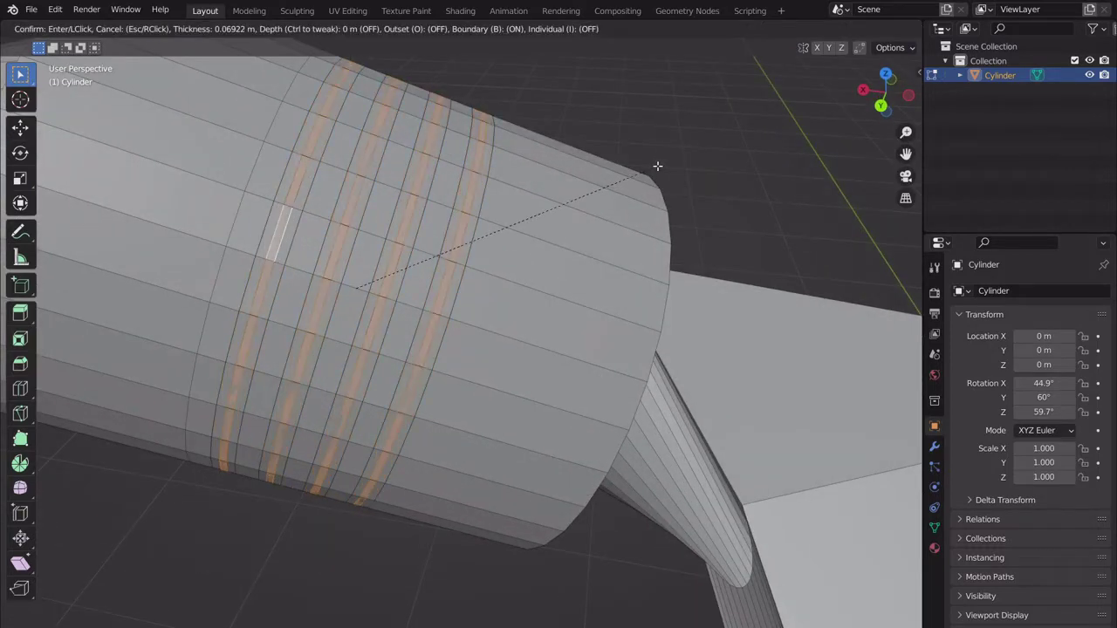
{"action": "left_click", "coordinate": [663, 165]}
{"action": "key", "text": "e"}
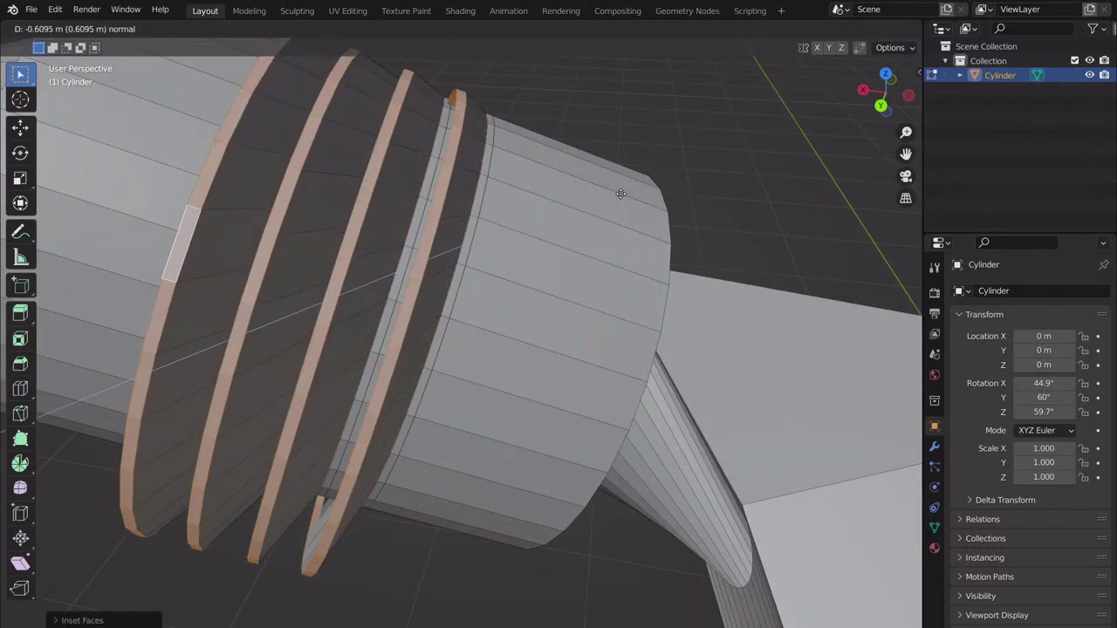
{"action": "left_click", "coordinate": [606, 204]}
Select a single long side face between the new ribs and the tapered end of the thick section.
{"action": "scroll", "coordinate": [605, 204], "scroll_direction": "down", "scroll_amount": 4}
{"action": "middle_click_drag", "start_coordinate": [605, 204], "coordinate": [628, 384]}
{"action": "scroll", "coordinate": [598, 282], "scroll_direction": "up", "scroll_amount": 3}
{"action": "scroll", "coordinate": [659, 378], "scroll_direction": "up", "scroll_amount": 2}
{"action": "left_click", "coordinate": [526, 394]}
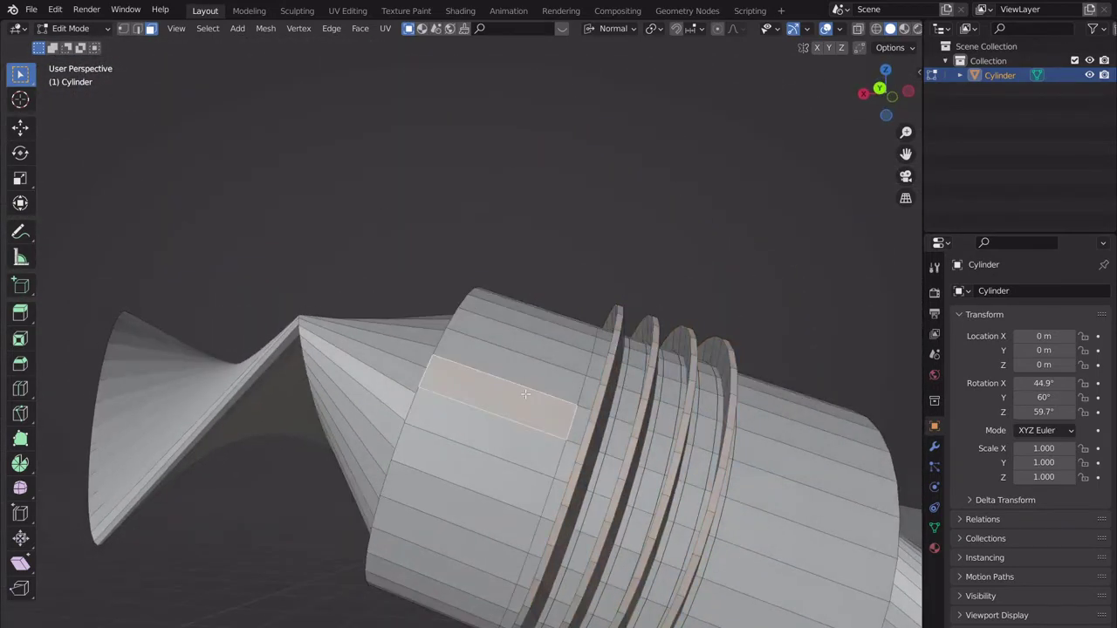
{"action": "middle_click_drag", "start_coordinate": [522, 376], "coordinate": [557, 347]}
{"action": "scroll", "coordinate": [593, 405], "scroll_direction": "down", "scroll_amount": 2}
{"action": "scroll", "coordinate": [485, 302], "scroll_direction": "down", "scroll_amount": 3}
{"action": "scroll", "coordinate": [602, 366], "scroll_direction": "up", "scroll_amount": 4}
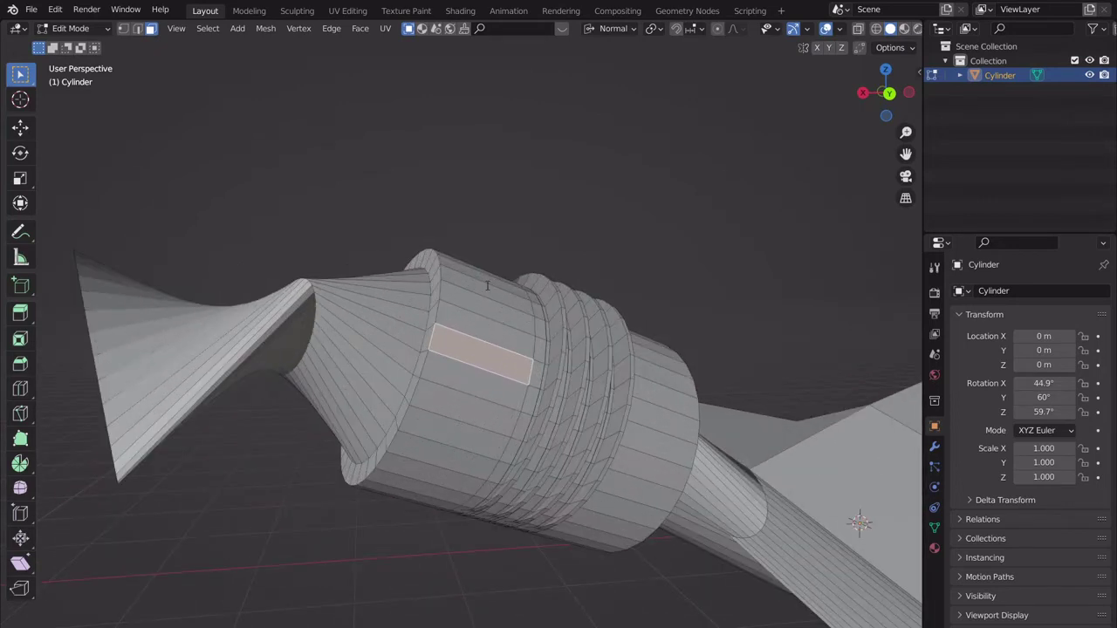
Extend the selection with Circle Select over the neighbouring long side faces of that band.
{"action": "key", "text": "F3"}
{"action": "key", "text": "Escape"}
{"action": "mouse_move", "coordinate": [484, 284]}
{"action": "left_mouse_down"}
{"action": "mouse_move", "coordinate": [453, 370]}
{"action": "mouse_move", "coordinate": [449, 435]}
{"action": "left_mouse_up"}
{"action": "key", "text": "c"}
{"action": "key", "text": "Escape"}
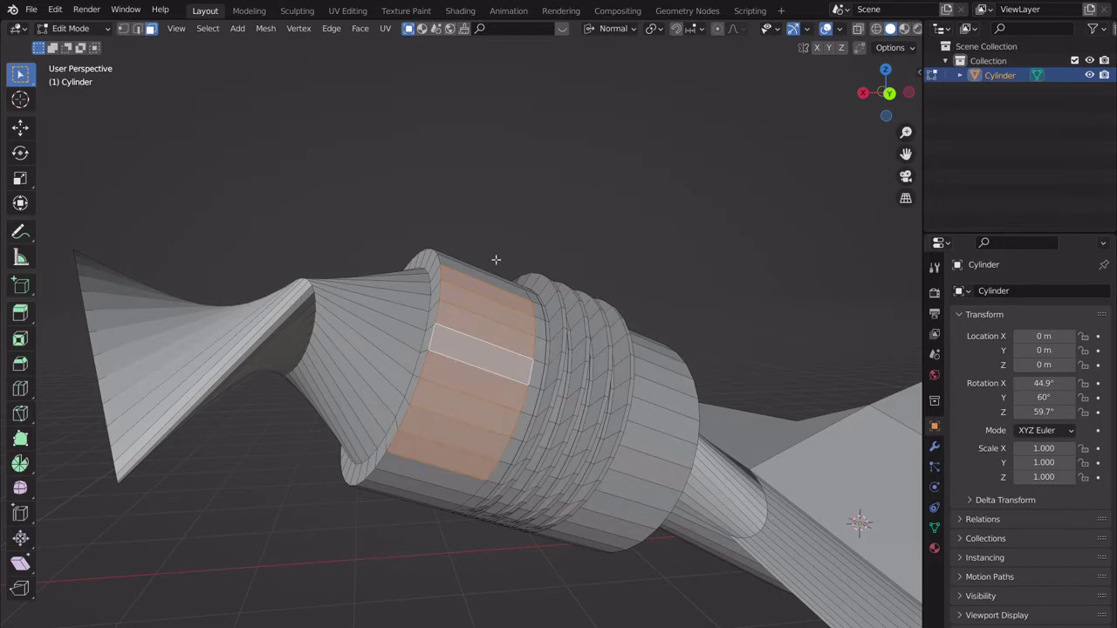
{"action": "mouse_move", "coordinate": [495, 259]}
{"action": "middle_mouse_down"}
{"action": "mouse_move", "coordinate": [489, 326]}
{"action": "mouse_move", "coordinate": [476, 328]}
{"action": "mouse_move", "coordinate": [471, 380]}
{"action": "mouse_move", "coordinate": [450, 416]}
{"action": "mouse_move", "coordinate": [507, 413]}
{"action": "mouse_move", "coordinate": [534, 370]}
{"action": "mouse_move", "coordinate": [576, 346]}
{"action": "middle_mouse_up"}
{"action": "left_click", "coordinate": [474, 314]}
{"action": "left_click", "coordinate": [494, 436], "text": "ctrl"}
Check the shape in Object Mode and knife-cut a diagonal edge across one corner of the base's flat face.
{"action": "key", "text": "Tab"}
{"action": "scroll", "coordinate": [589, 339], "scroll_direction": "down", "scroll_amount": 5}
{"action": "scroll", "coordinate": [590, 338], "scroll_direction": "up", "scroll_amount": 6}
{"action": "middle_click_drag", "start_coordinate": [496, 286], "coordinate": [572, 386]}
{"action": "key", "text": "Tab"}
{"action": "key", "text": "k"}
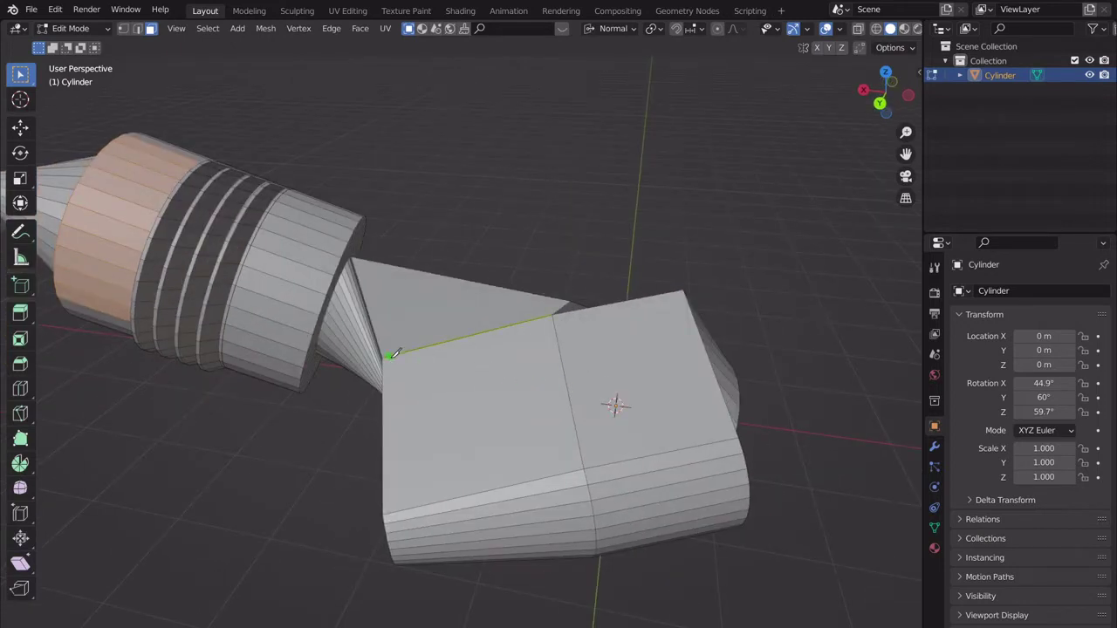
{"action": "left_click", "coordinate": [461, 338]}
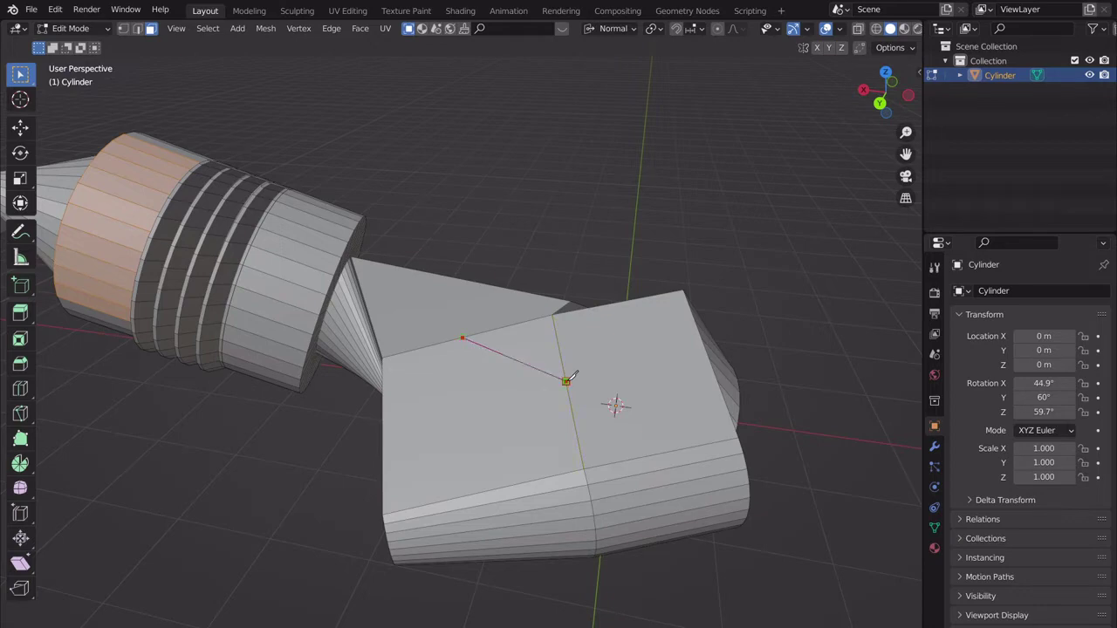
{"action": "left_click", "coordinate": [566, 380]}
{"action": "key", "text": "Return"}
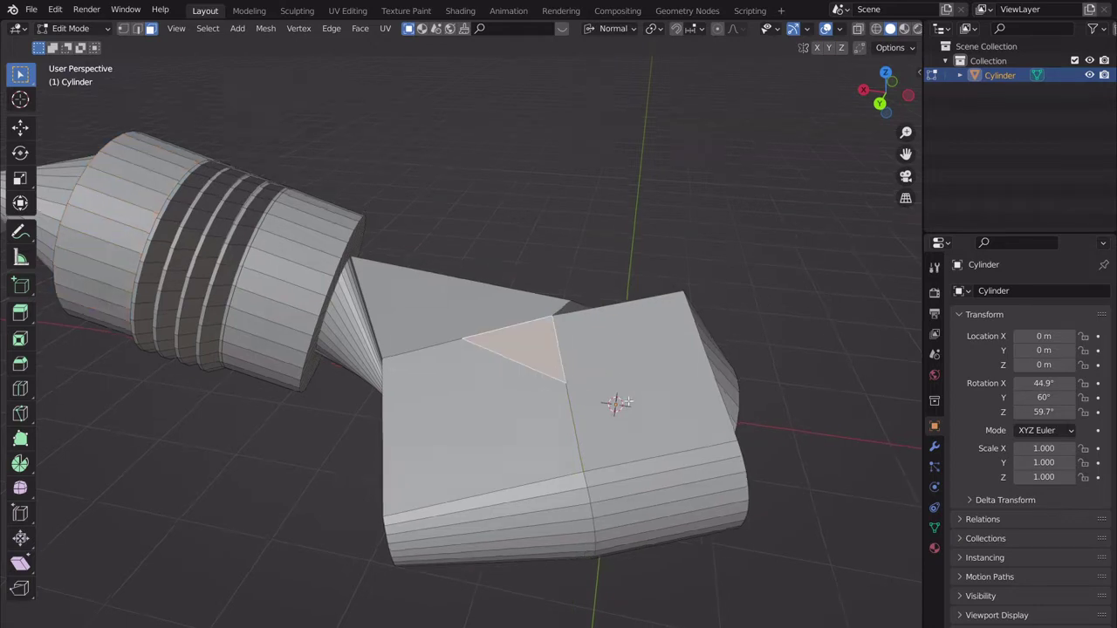
Select the five-sided face beside the diagonal cut and check the surface in Object Mode.
{"action": "middle_click_drag", "start_coordinate": [627, 401], "coordinate": [611, 344]}
{"action": "left_click", "coordinate": [448, 333]}
{"action": "middle_click_drag", "start_coordinate": [449, 333], "coordinate": [546, 323]}
{"action": "scroll", "coordinate": [546, 365], "scroll_direction": "up", "scroll_amount": 1}
{"action": "scroll", "coordinate": [546, 324], "scroll_direction": "up", "scroll_amount": 2}
{"action": "key", "text": "Tab"}
{"action": "key", "text": "Tab"}
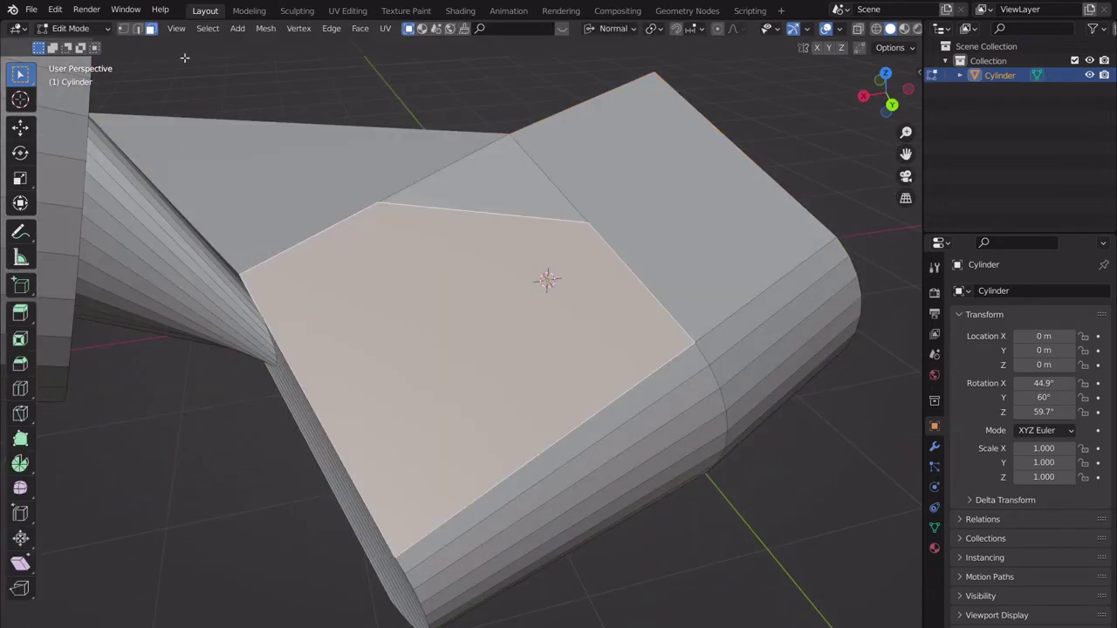
Try to extrude the five-sided face in vertex select mode.
{"action": "left_click", "coordinate": [123, 28]}
{"action": "middle_click_drag", "start_coordinate": [471, 270], "coordinate": [525, 287]}
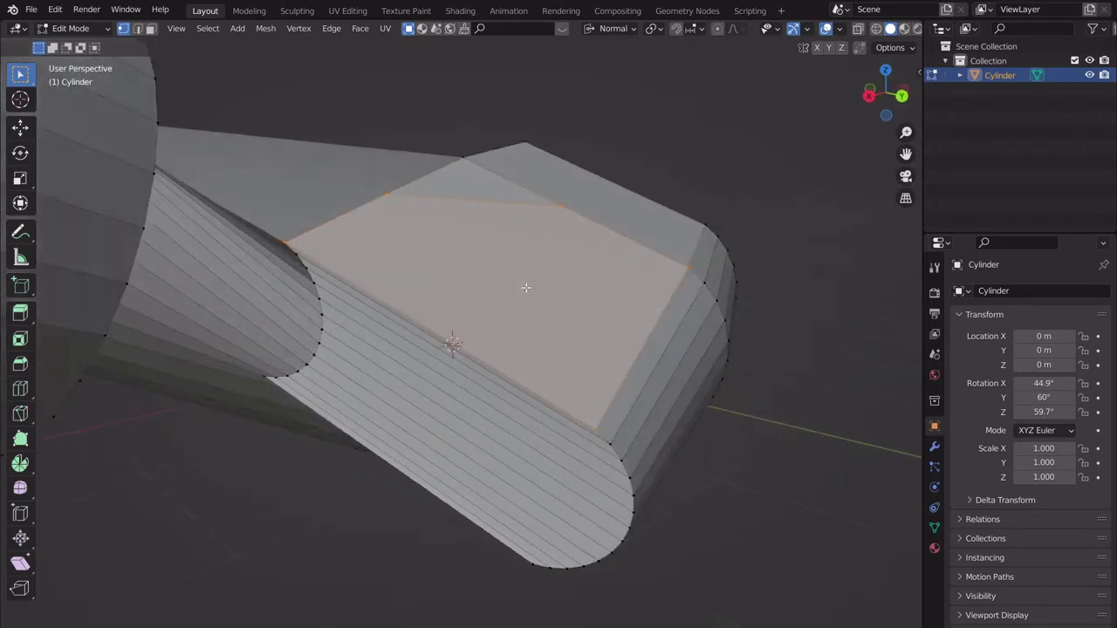
{"action": "key", "text": "e"}
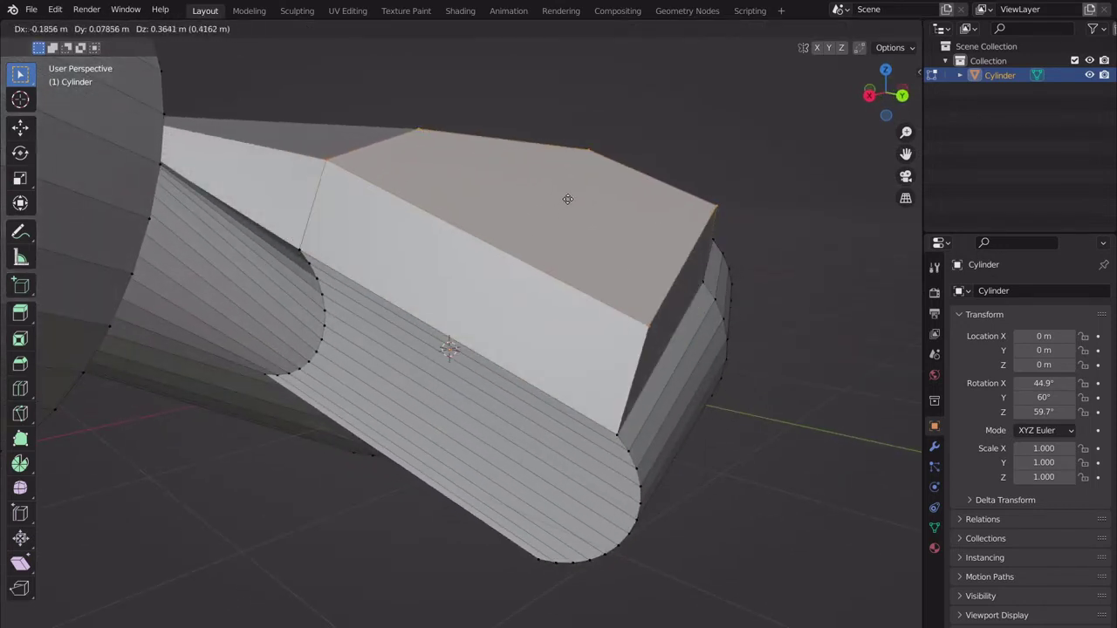
{"action": "right_click", "coordinate": [557, 244]}
Select individual corner vertices of the five-sided face.
{"action": "middle_click_drag", "start_coordinate": [555, 250], "coordinate": [521, 200]}
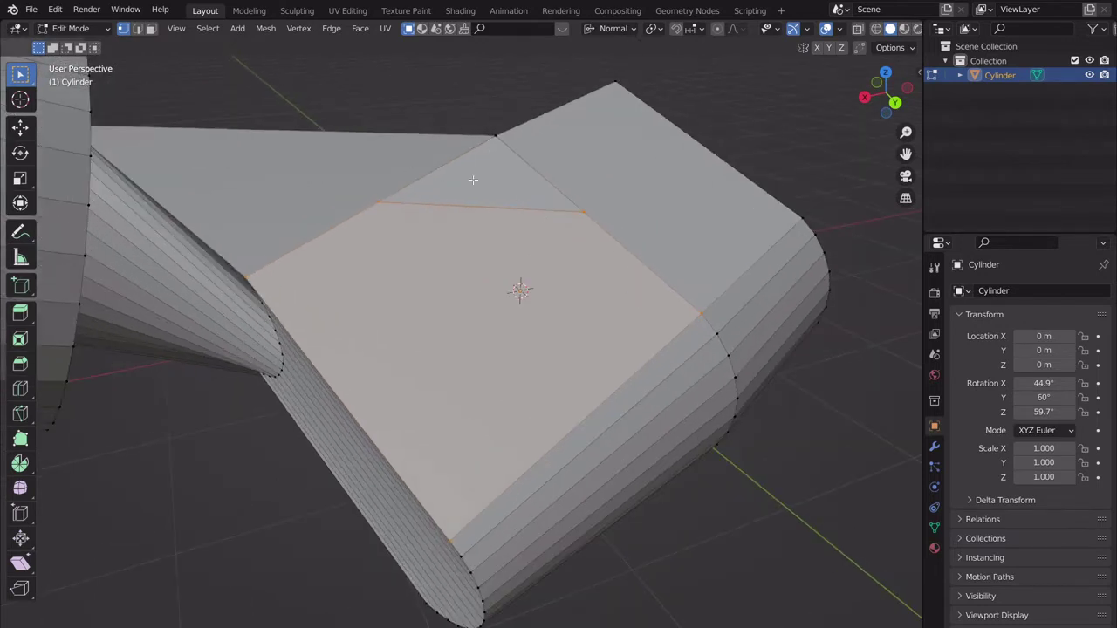
{"action": "middle_click_drag", "start_coordinate": [474, 180], "coordinate": [443, 251]}
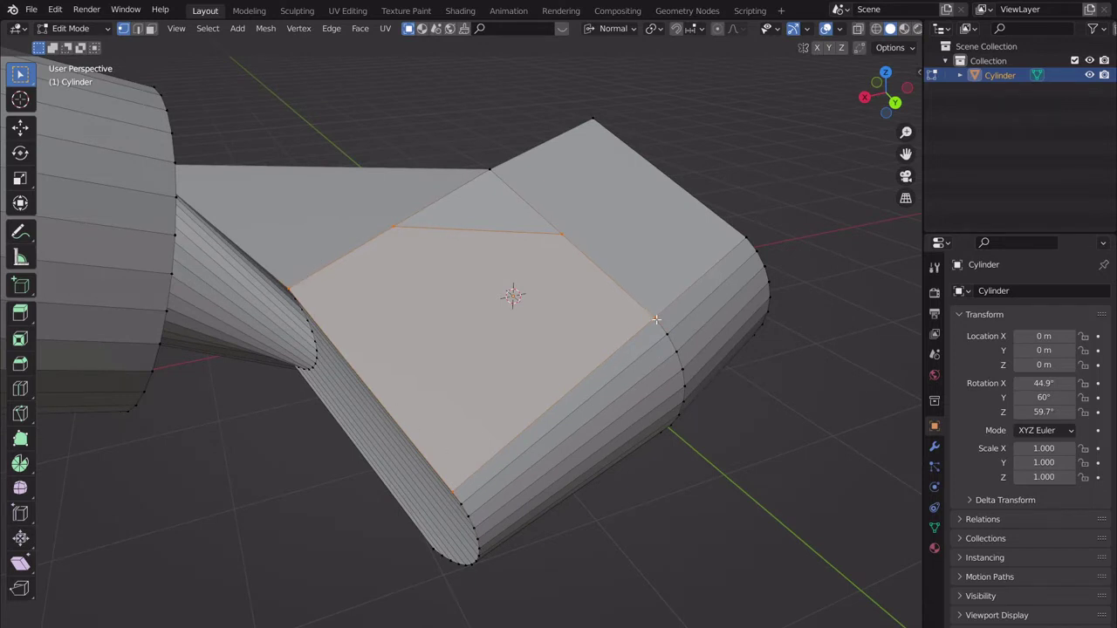
{"action": "left_click", "coordinate": [558, 233]}
{"action": "middle_click_drag", "start_coordinate": [293, 283], "coordinate": [404, 353]}
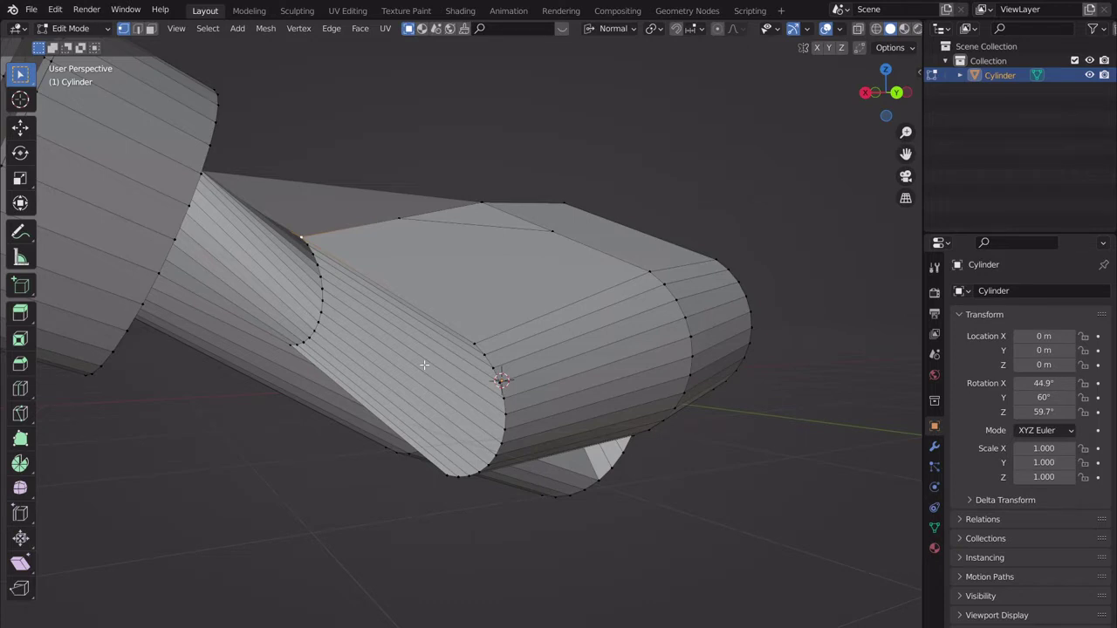
Select the faces from the base's curved side up to the five-sided face with Pick Shortest Path.
{"action": "key", "text": "3"}
{"action": "left_click", "coordinate": [587, 415]}
{"action": "left_click", "coordinate": [504, 282], "text": "ctrl"}
{"action": "middle_click_drag", "start_coordinate": [504, 282], "coordinate": [541, 340]}
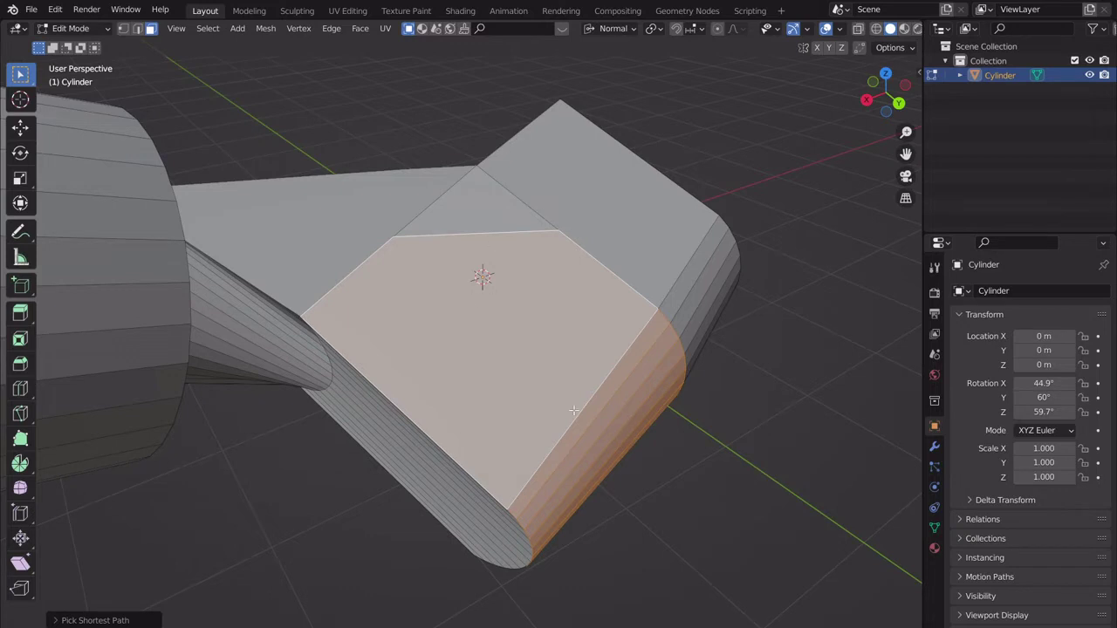
{"action": "middle_click_drag", "start_coordinate": [407, 250], "coordinate": [429, 275]}
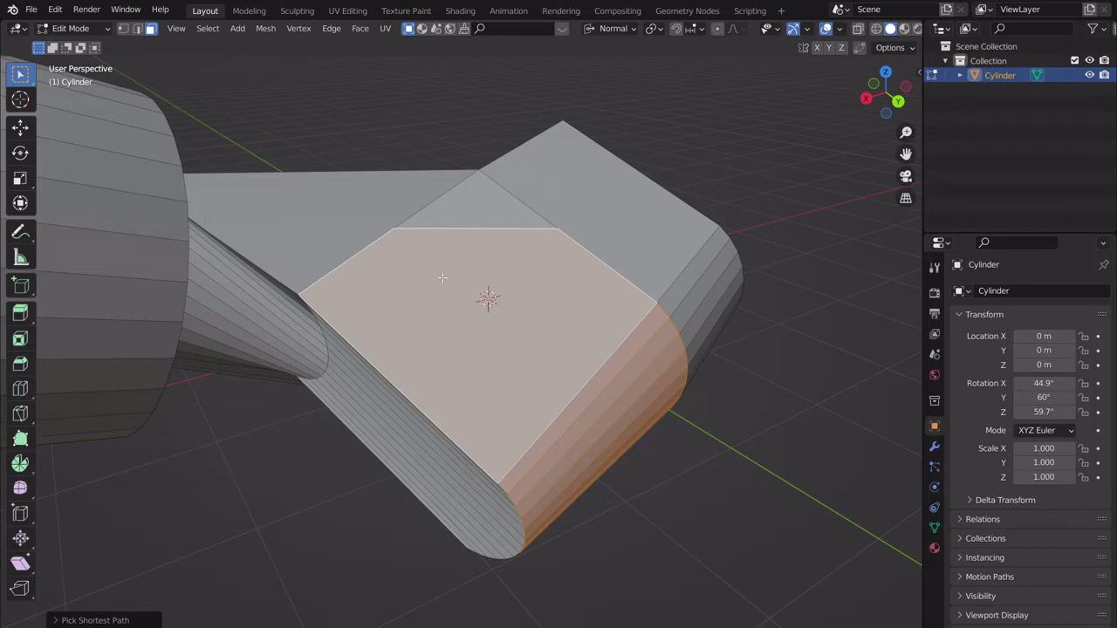
{"action": "middle_click_drag", "start_coordinate": [585, 274], "coordinate": [615, 255]}
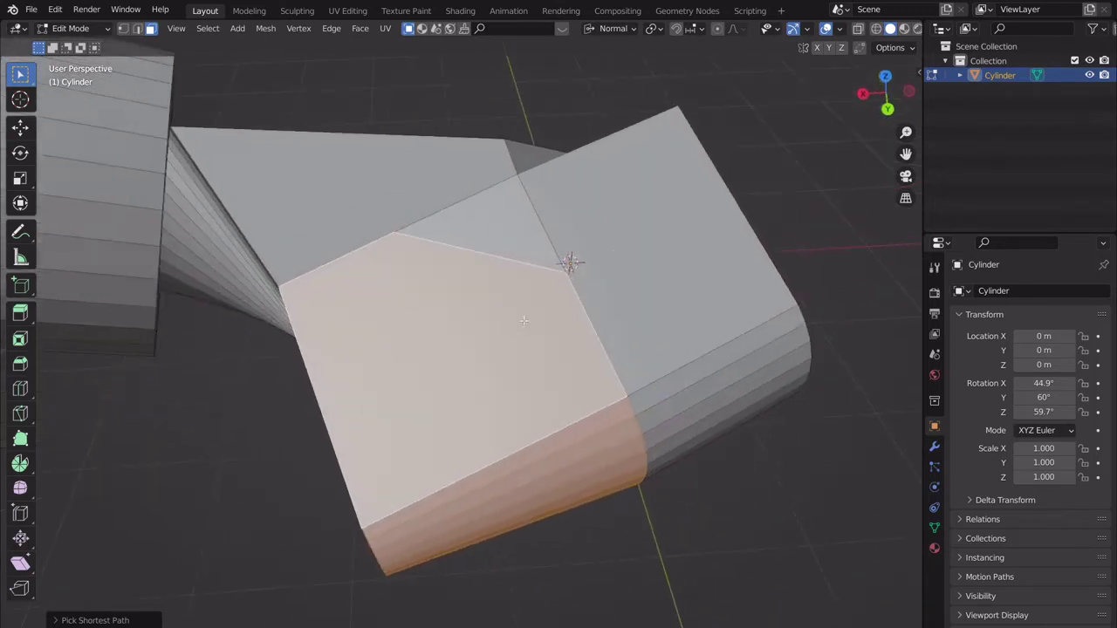
Select the uncut flat face of the base and pick the faces on both sides of the diagonal cut.
{"action": "left_click", "coordinate": [615, 254]}
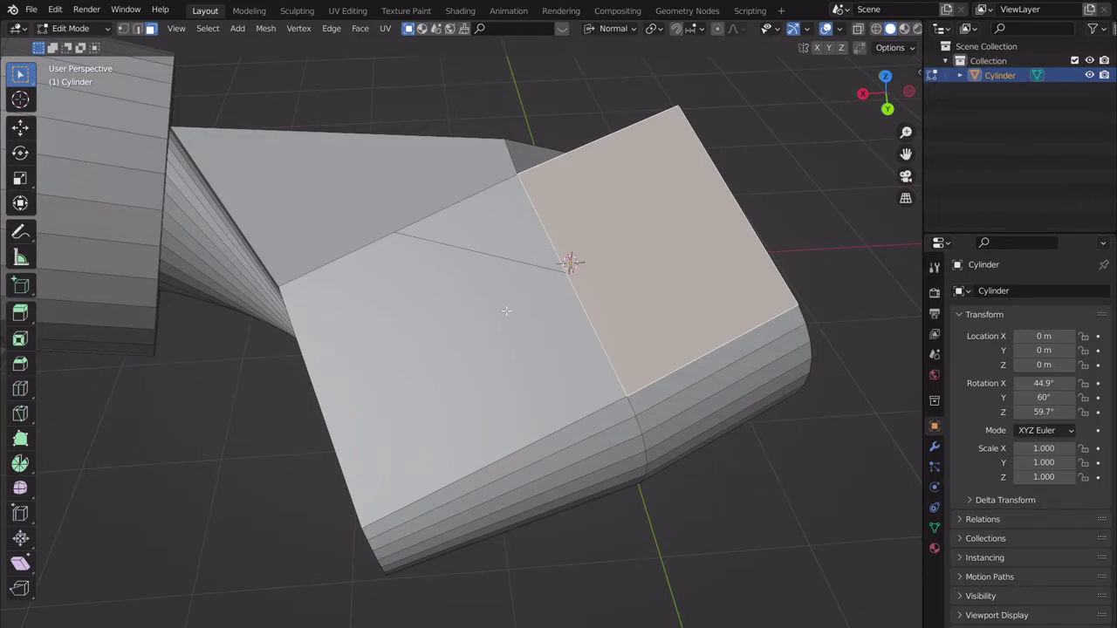
{"action": "left_click", "coordinate": [549, 260]}
{"action": "left_click", "coordinate": [386, 405], "text": "shift"}
{"action": "middle_click_drag", "start_coordinate": [385, 405], "coordinate": [520, 304]}
Undo the recent selections and edits on the base's flat faces, back through the diagonal knife cut.
{"action": "key", "text": "ctrl+z"}
{"action": "key", "text": "ctrl+z"}
{"action": "key", "text": "ctrl+z"}
{"action": "key", "text": "ctrl+z"}
{"action": "key", "text": "ctrl+z"}
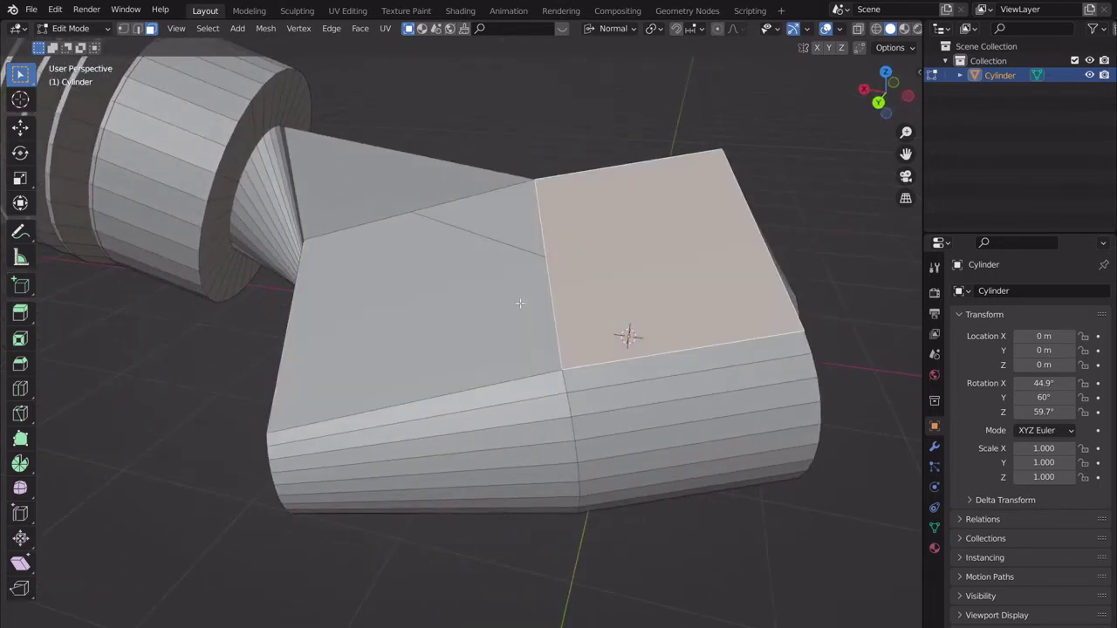
{"action": "key", "text": "ctrl+z"}
{"action": "key", "text": "ctrl+z"}
{"action": "key", "text": "ctrl+z"}
{"action": "key", "text": "ctrl+z"}
{"action": "key", "text": "ctrl+z"}
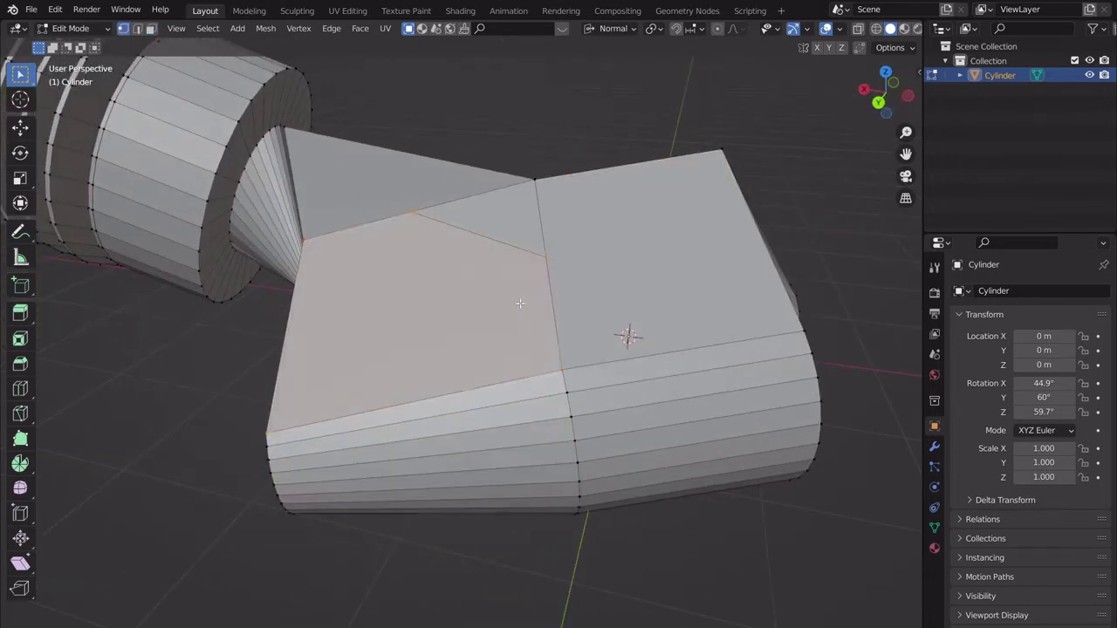
{"action": "key", "text": "ctrl+z"}
{"action": "key", "text": "ctrl+z"}
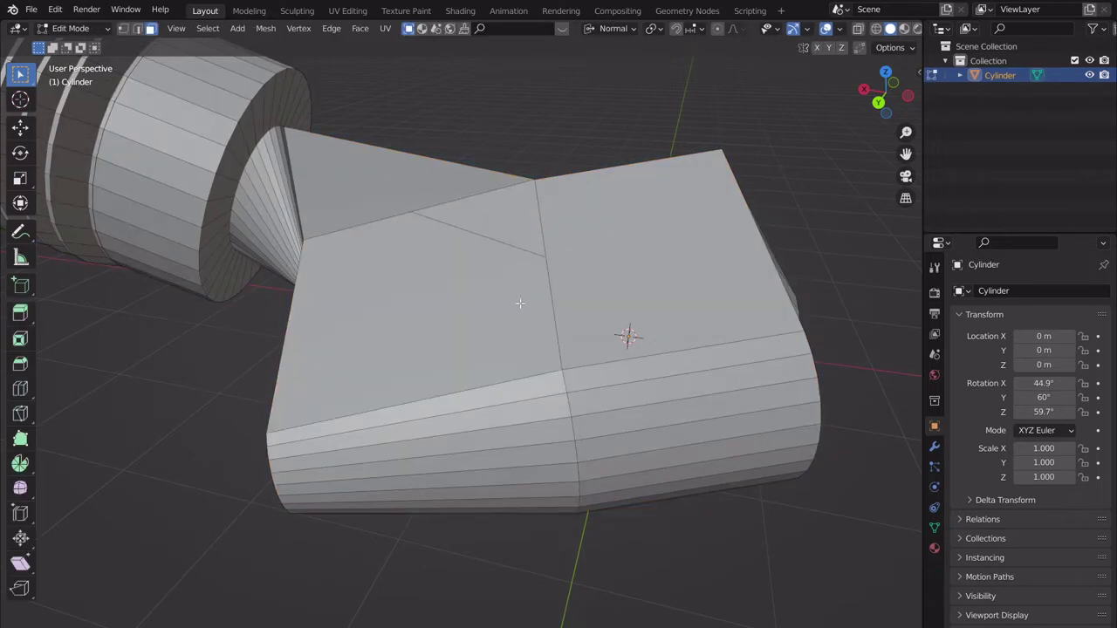
Select both adjacent flat faces of the base section and check the uncut surface in Object Mode.
{"action": "left_click", "coordinate": [580, 285]}
{"action": "left_click", "coordinate": [486, 282], "text": "shift"}
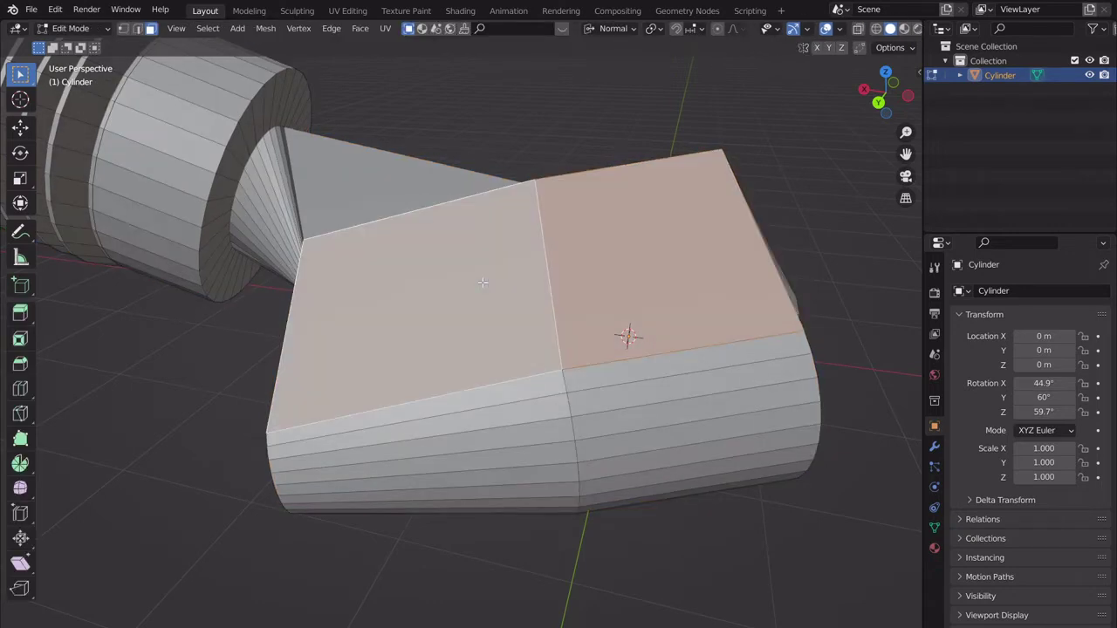
{"action": "mouse_move", "coordinate": [601, 306]}
{"action": "middle_mouse_down"}
{"action": "mouse_move", "coordinate": [621, 307]}
{"action": "mouse_move", "coordinate": [602, 305]}
{"action": "middle_mouse_up"}
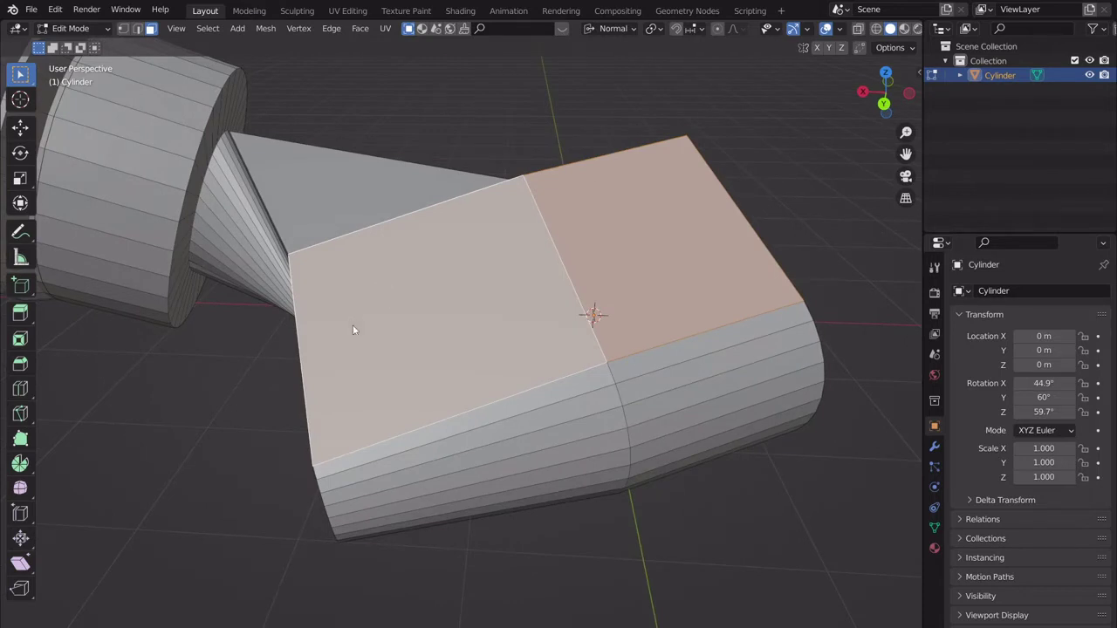
{"action": "key", "text": "Tab"}
{"action": "middle_click_drag", "start_coordinate": [384, 329], "coordinate": [420, 350]}
{"action": "scroll", "coordinate": [437, 367], "scroll_direction": "up", "scroll_amount": 3}
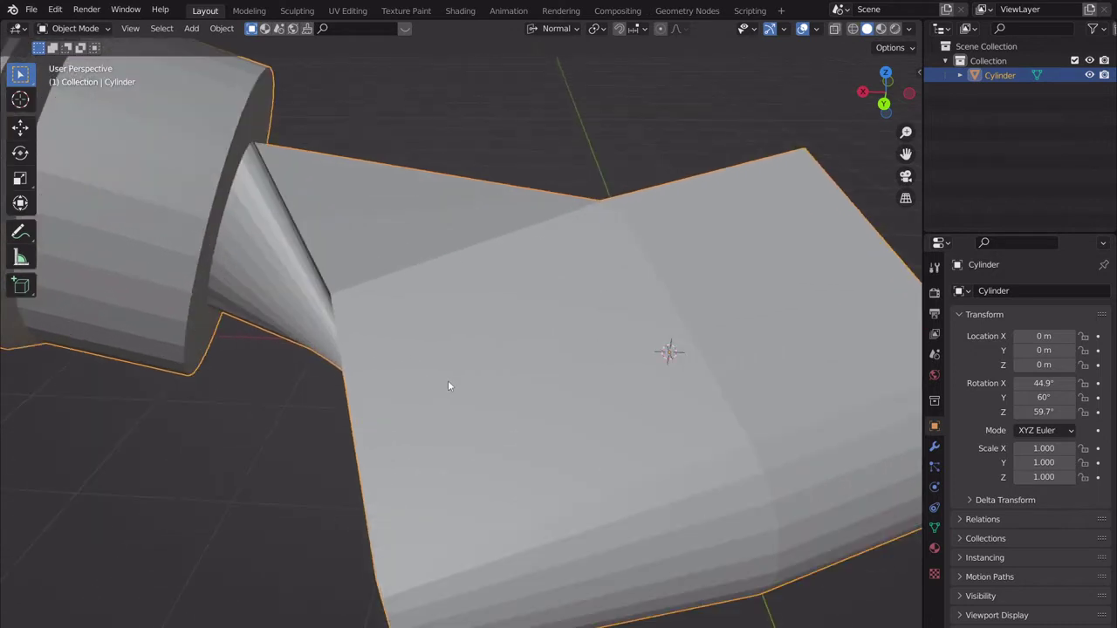
{"action": "middle_click_drag", "start_coordinate": [447, 390], "coordinate": [456, 369]}
Knife-cut diagonally across the corner of the base's near flat face, from its back edge to the edge shared with the adjacent flat face.
{"action": "key", "text": "Tab"}
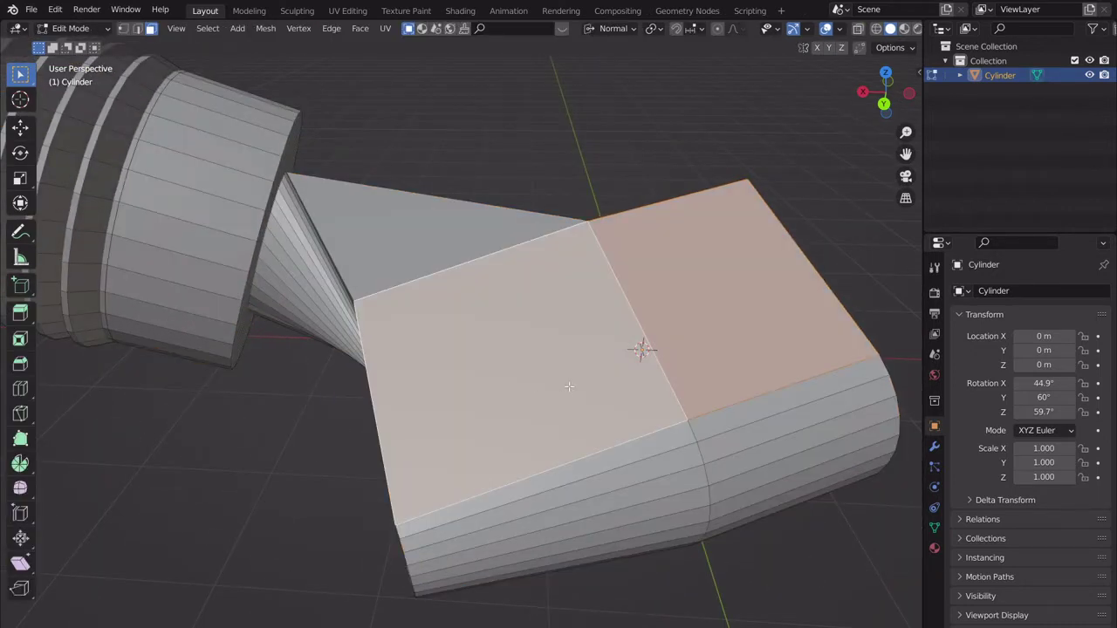
{"action": "key", "text": "k"}
{"action": "left_click", "coordinate": [471, 260]}
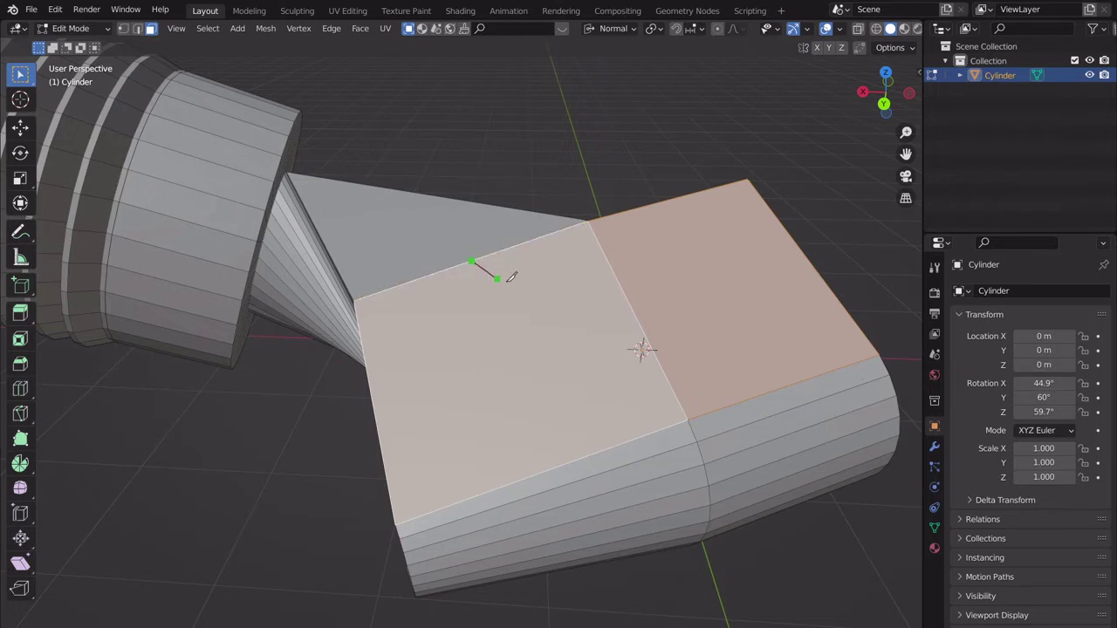
{"action": "left_click", "coordinate": [632, 308]}
{"action": "key", "text": "Return"}
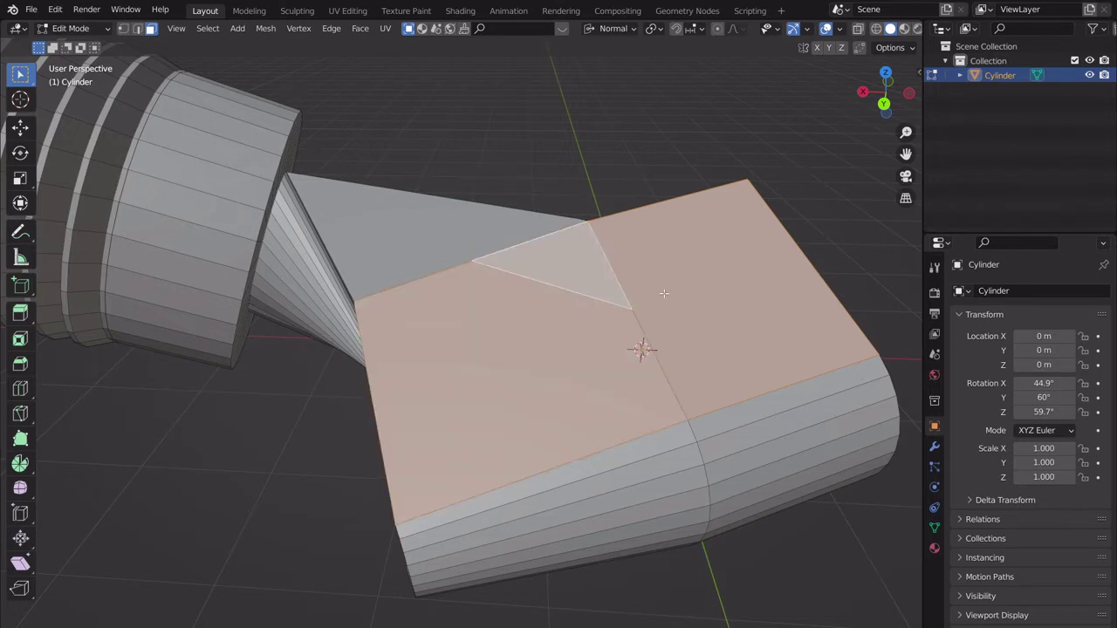
Extrude the triangular corner face inward into the base and check the recess in Object Mode.
{"action": "left_click", "coordinate": [626, 276]}
{"action": "key", "text": "e"}
{"action": "left_click", "coordinate": [635, 311]}
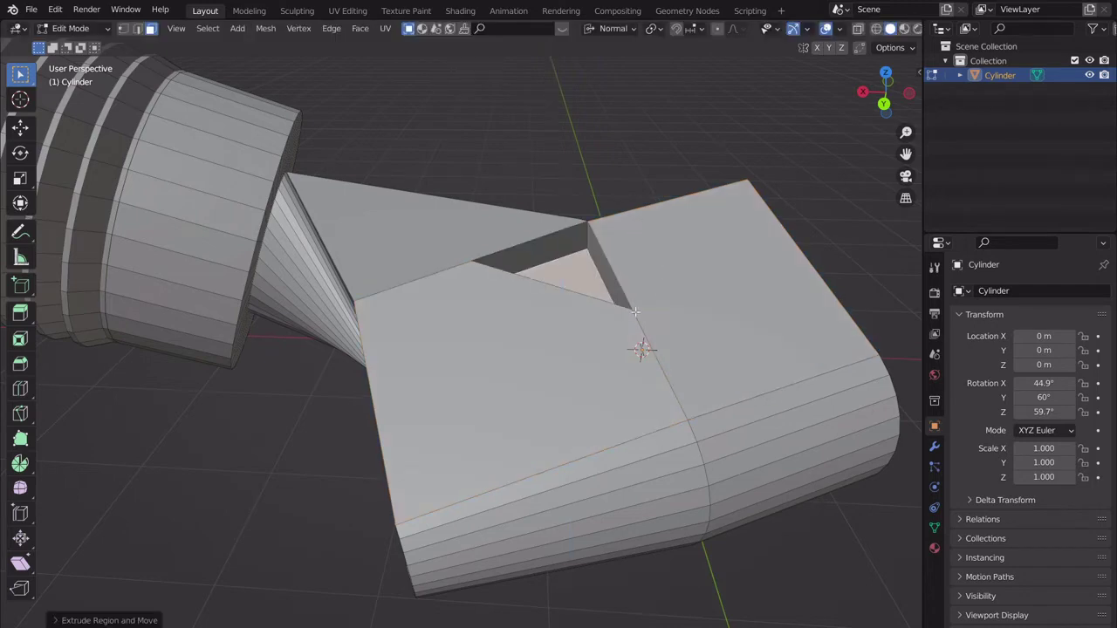
{"action": "middle_click_drag", "start_coordinate": [635, 312], "coordinate": [569, 323]}
{"action": "scroll", "coordinate": [576, 378], "scroll_direction": "up", "scroll_amount": 2}
{"action": "scroll", "coordinate": [569, 267], "scroll_direction": "down", "scroll_amount": 5}
{"action": "key", "text": "Tab"}
{"action": "scroll", "coordinate": [559, 267], "scroll_direction": "down", "scroll_amount": 3}
{"action": "scroll", "coordinate": [569, 323], "scroll_direction": "up", "scroll_amount": 2}
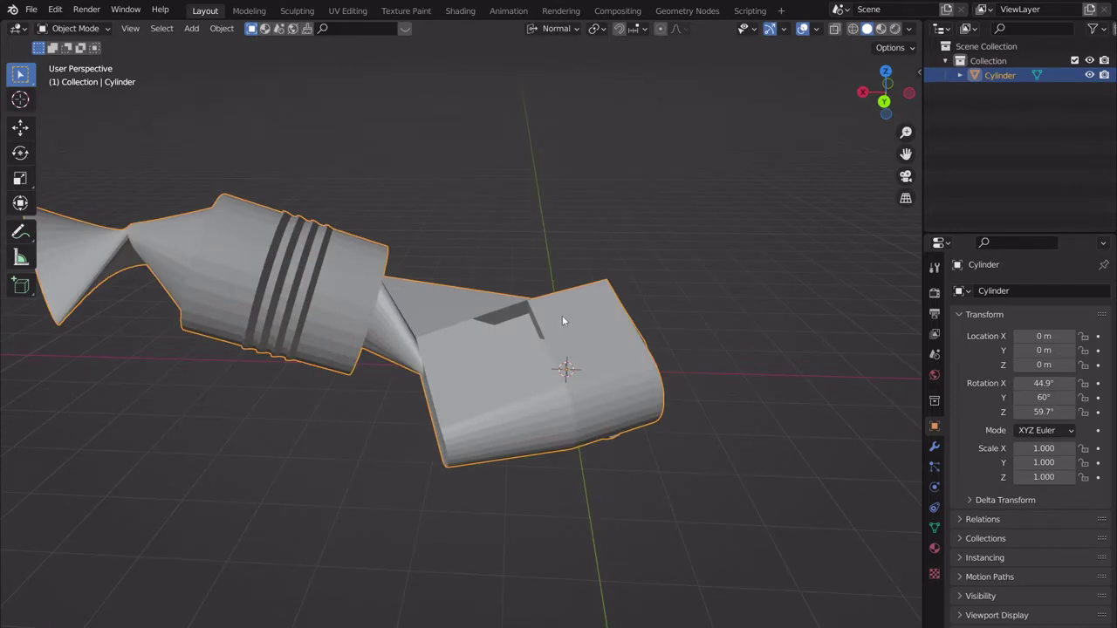
Delete the cylinder and add a mesh cube.
{"action": "key", "text": "x"}
{"action": "left_click", "coordinate": [562, 315]}
{"action": "key", "text": "shift+a"}
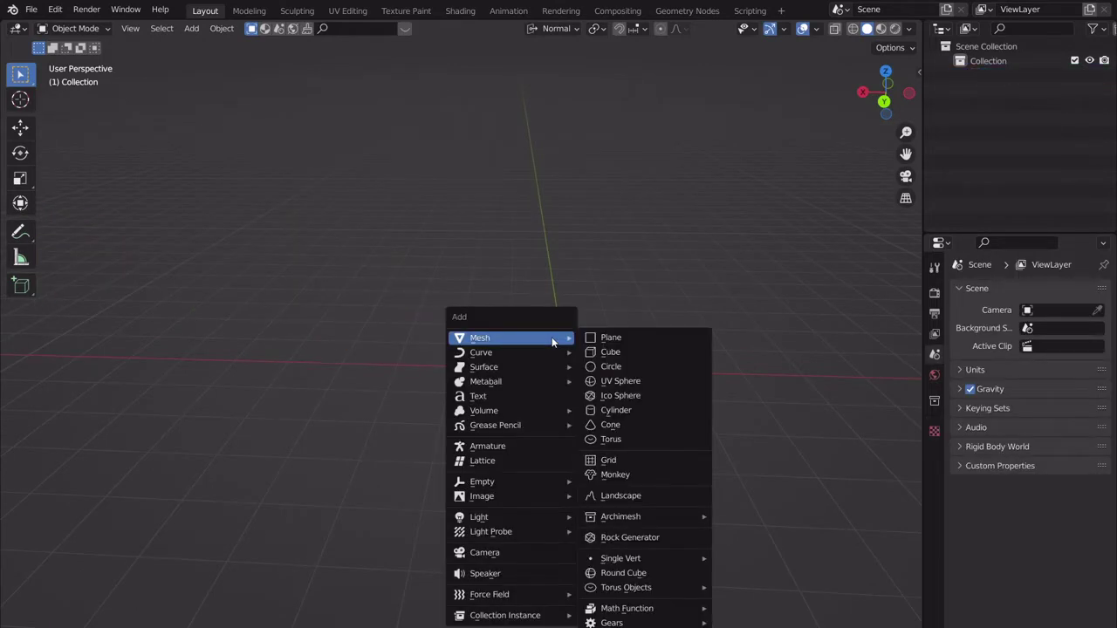
{"action": "left_click", "coordinate": [627, 351]}
{"action": "middle_click_drag", "start_coordinate": [643, 372], "coordinate": [568, 337], "text": "shift"}
Scale the cube up uniformly to about 2.242.
{"action": "key", "text": "s"}
{"action": "left_click", "coordinate": [738, 315]}
{"action": "middle_click_drag", "start_coordinate": [738, 314], "coordinate": [672, 339]}
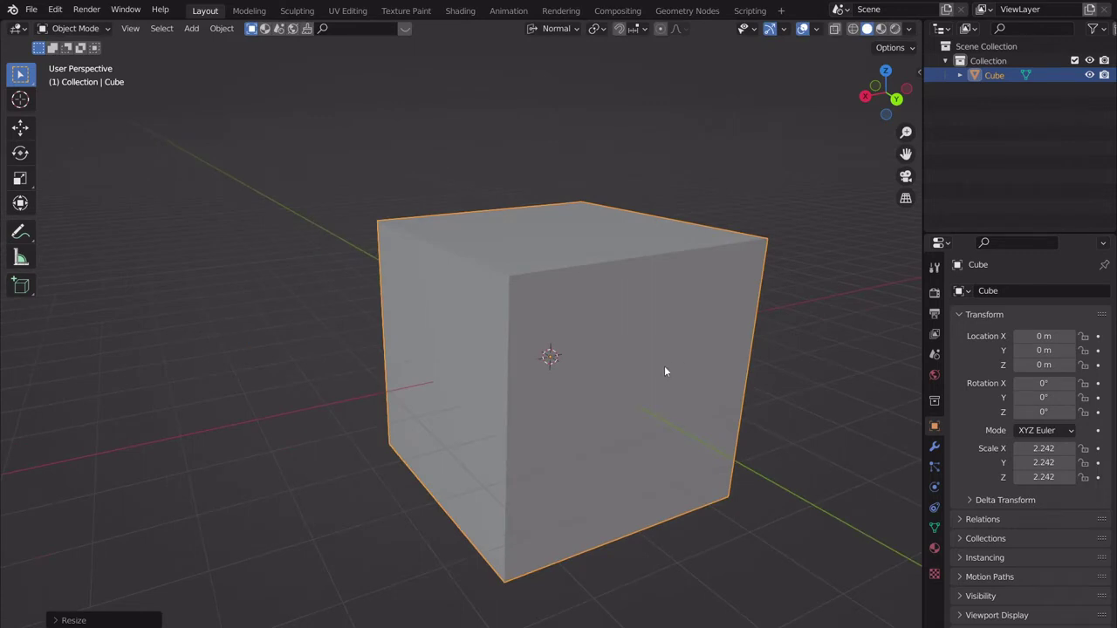
Add a new material to the cube and set its base color to a saturated blue.
{"action": "left_click", "coordinate": [934, 548]}
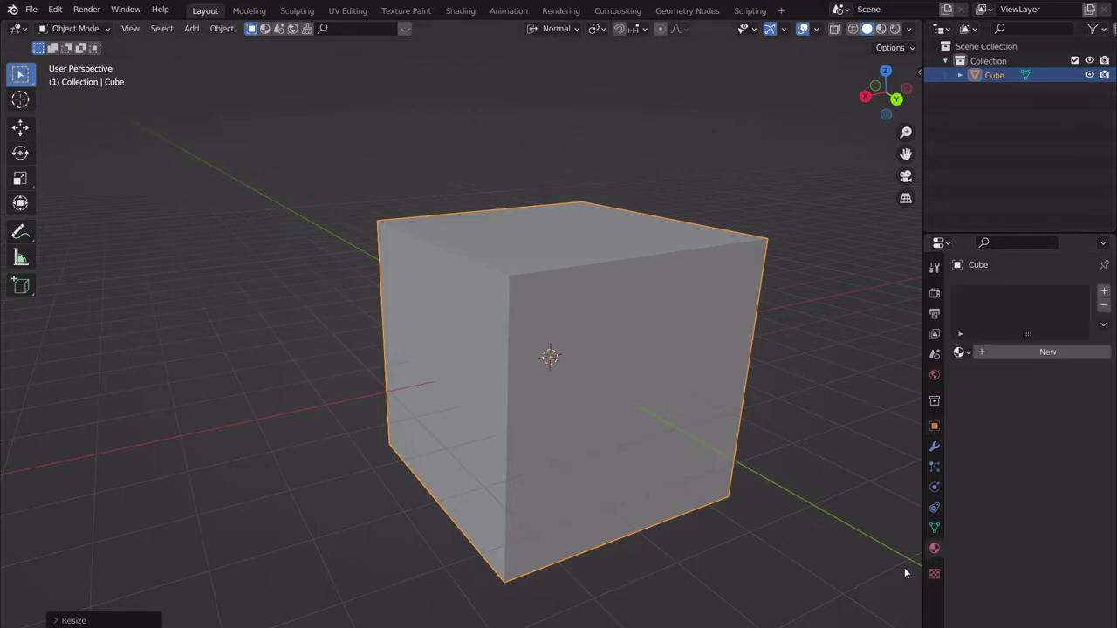
{"action": "left_click", "coordinate": [1003, 353]}
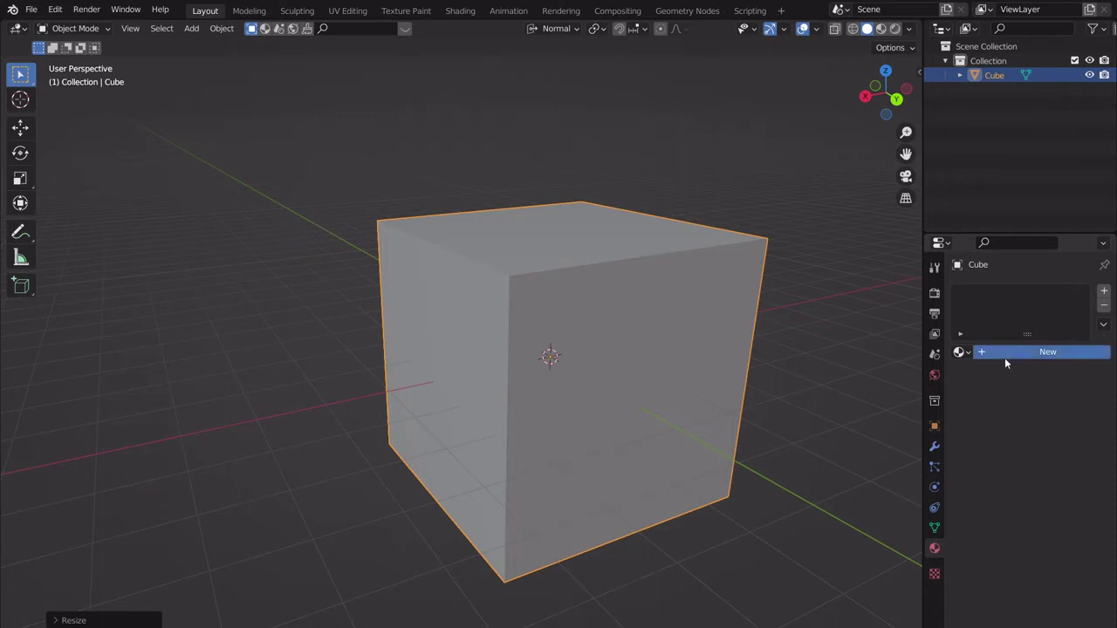
{"action": "left_click", "coordinate": [935, 353]}
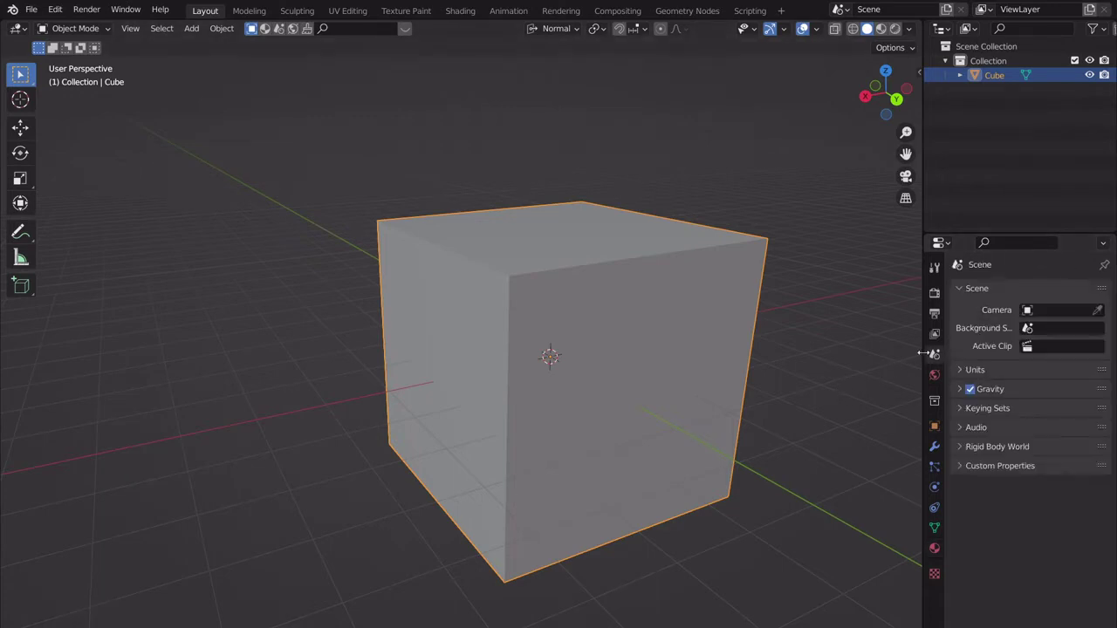
{"action": "left_click", "coordinate": [935, 548]}
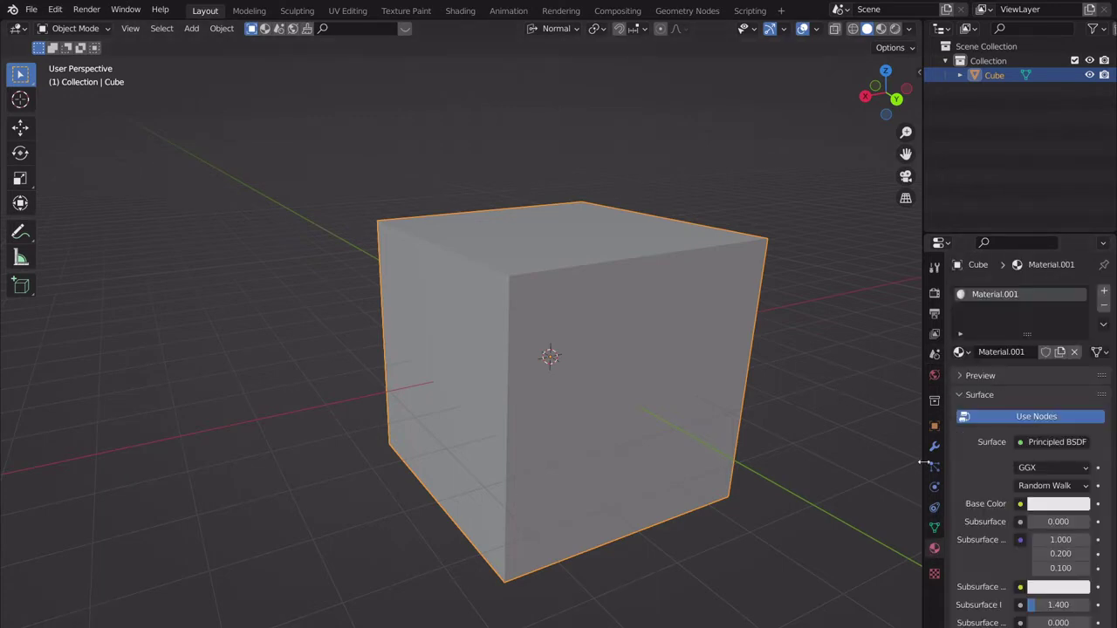
{"action": "left_click_drag", "start_coordinate": [923, 463], "coordinate": [884, 463]}
{"action": "left_click", "coordinate": [1068, 505]}
{"action": "left_click_drag", "start_coordinate": [1039, 345], "coordinate": [1056, 316]}
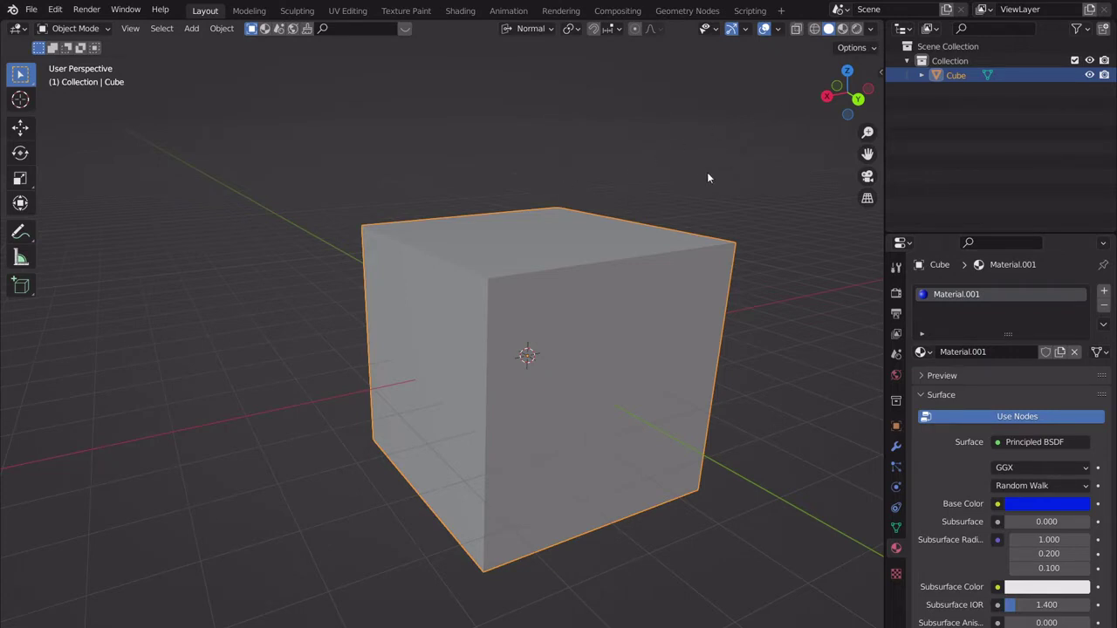
Try Flat viewport lighting, then set the solid shading to MatCap lighting with Random color.
{"action": "left_click", "coordinate": [870, 29]}
{"action": "left_click", "coordinate": [909, 98]}
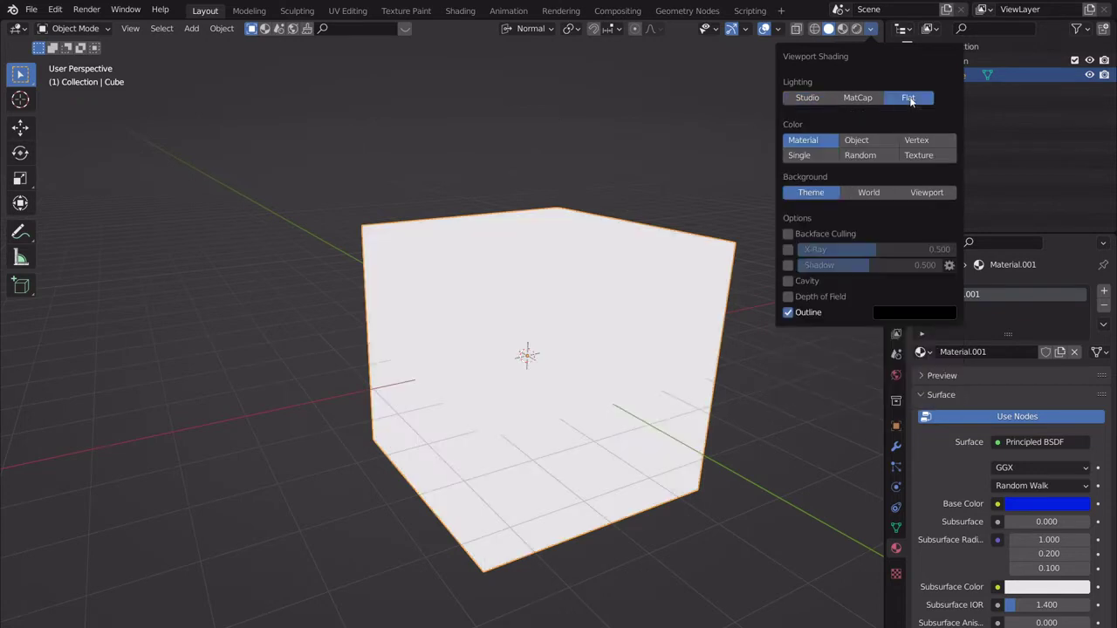
{"action": "left_click", "coordinate": [868, 99]}
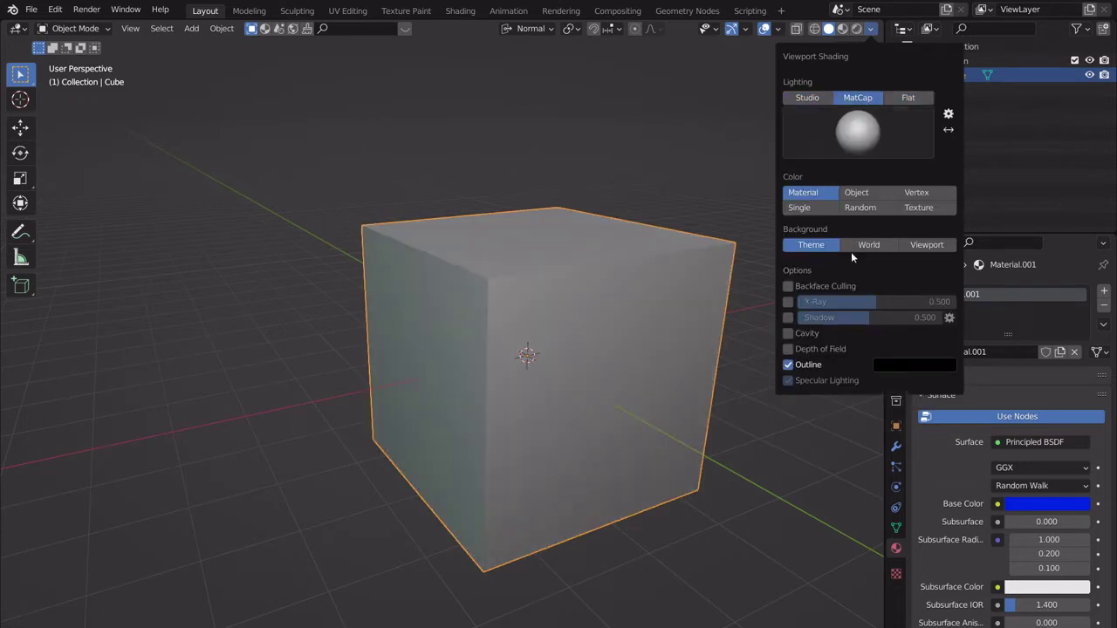
{"action": "left_click", "coordinate": [861, 210]}
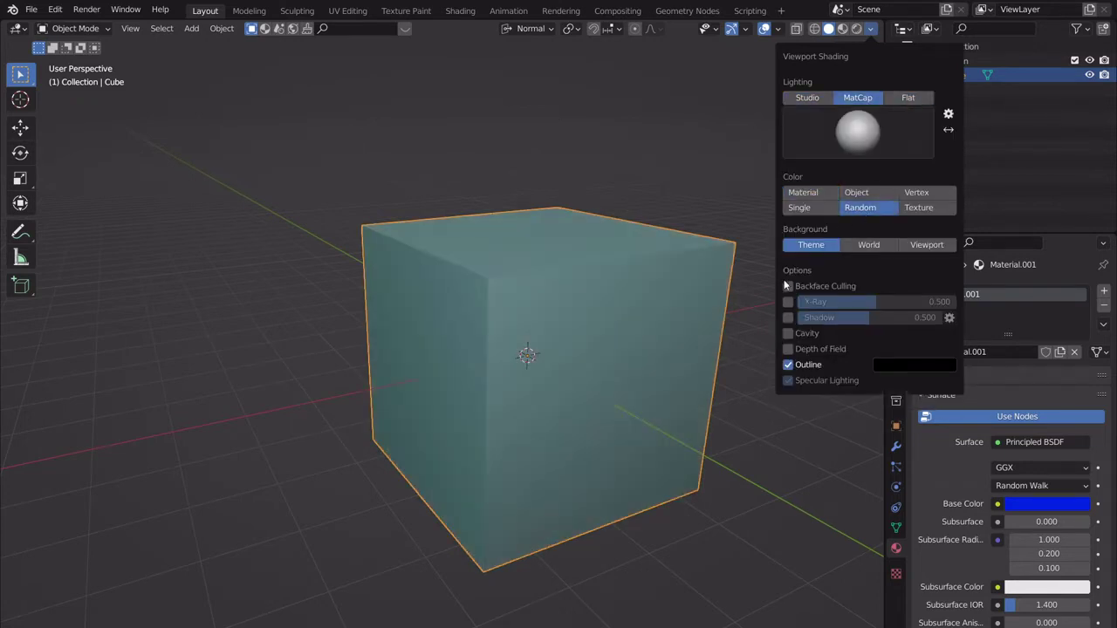
Switch the viewport to Material Preview and shift the cube's base color to a violet-tinted blue.
{"action": "left_click", "coordinate": [844, 29]}
{"action": "middle_click_drag", "start_coordinate": [756, 174], "coordinate": [737, 190]}
{"action": "left_click", "coordinate": [1049, 506]}
{"action": "left_click_drag", "start_coordinate": [1039, 375], "coordinate": [1064, 328]}
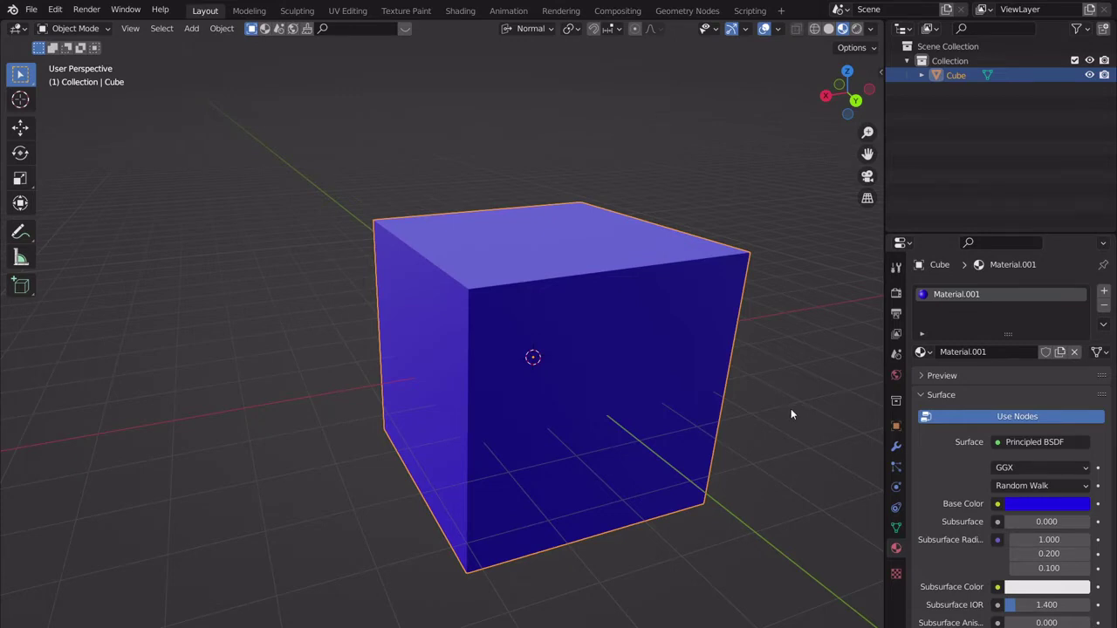
{"action": "middle_click_drag", "start_coordinate": [777, 423], "coordinate": [506, 420]}
{"action": "scroll", "coordinate": [710, 415], "scroll_direction": "down", "scroll_amount": 3}
{"action": "scroll", "coordinate": [693, 416], "scroll_direction": "up", "scroll_amount": 3}
{"action": "scroll", "coordinate": [693, 416], "scroll_direction": "up", "scroll_amount": 2}
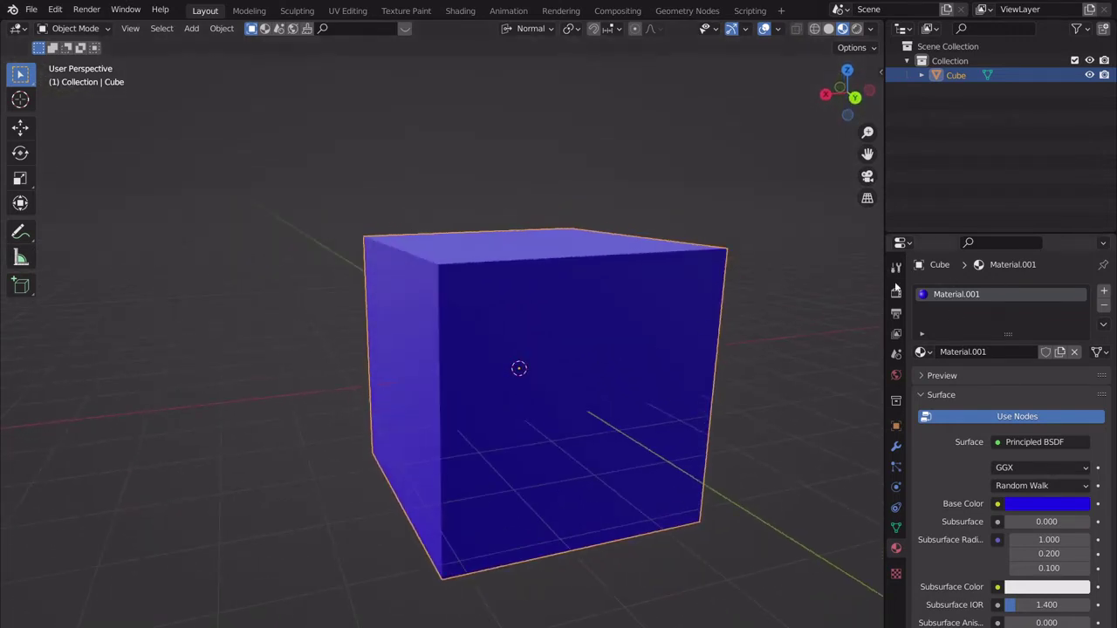
Set the base color to a purer blue with hue about 0.663 and look through the other Principled BSDF properties.
{"action": "left_click", "coordinate": [1051, 500]}
{"action": "mouse_move", "coordinate": [1033, 392]}
{"action": "left_mouse_down"}
{"action": "mouse_move", "coordinate": [961, 347]}
{"action": "mouse_move", "coordinate": [1054, 312]}
{"action": "mouse_move", "coordinate": [1063, 323]}
{"action": "left_mouse_up"}
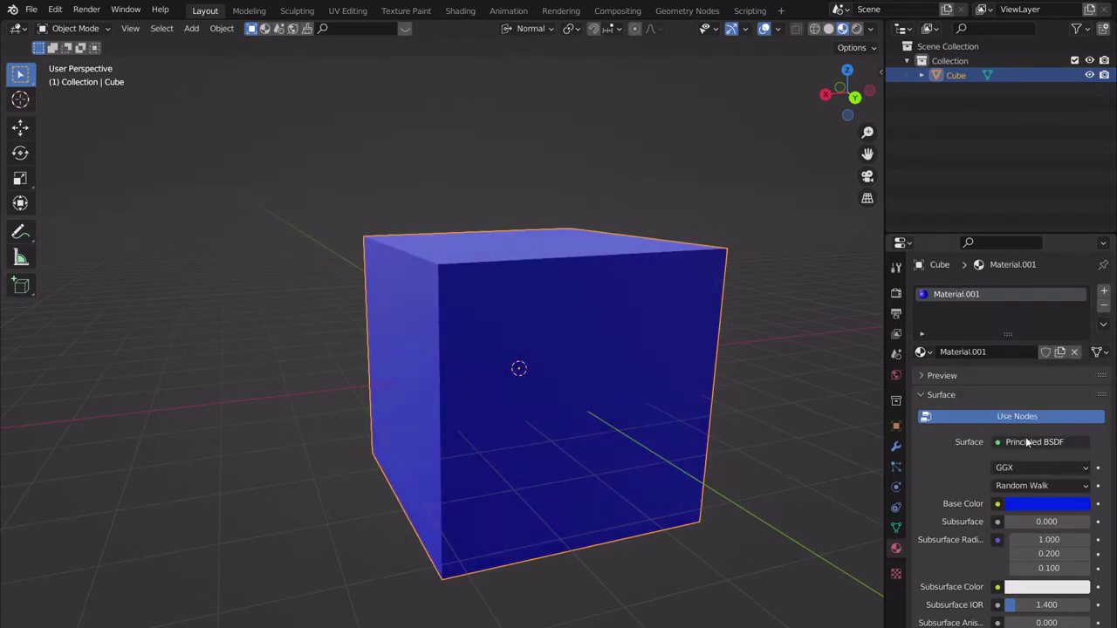
{"action": "scroll", "coordinate": [1043, 565], "scroll_direction": "down", "scroll_amount": 7}
{"action": "scroll", "coordinate": [1039, 584], "scroll_direction": "down", "scroll_amount": 4}
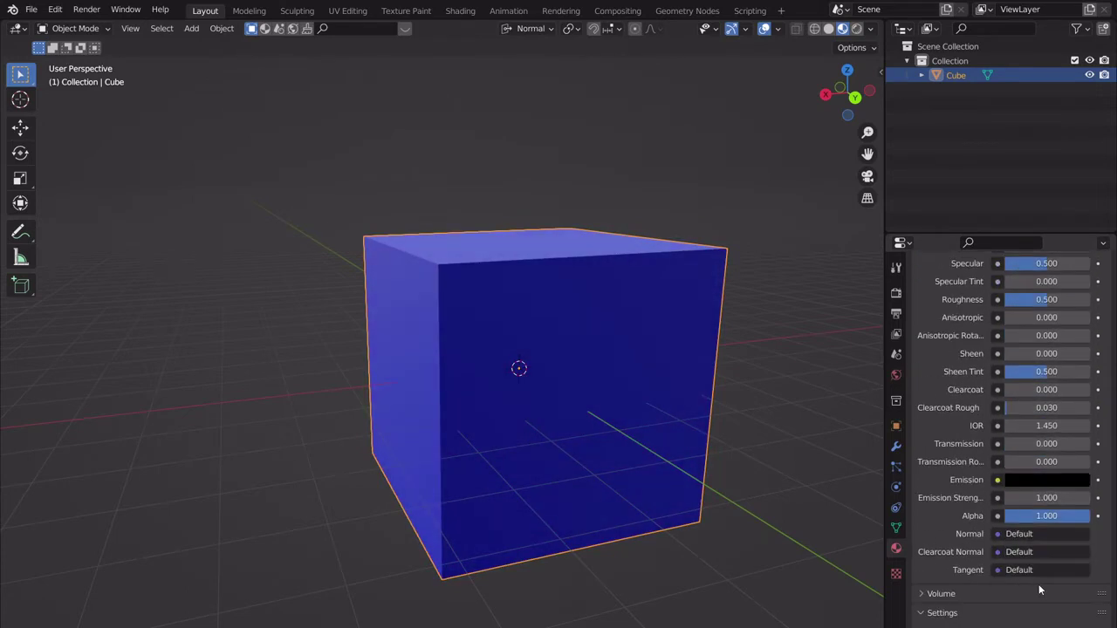
{"action": "scroll", "coordinate": [1038, 584], "scroll_direction": "up", "scroll_amount": 5}
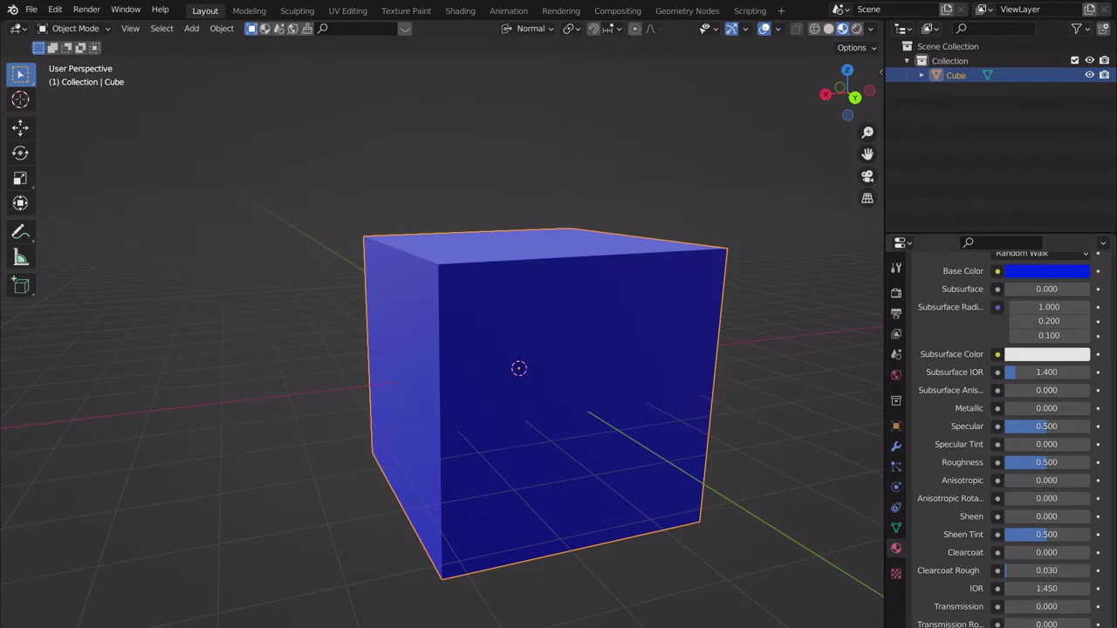
{"action": "scroll", "coordinate": [1029, 468], "scroll_direction": "up", "scroll_amount": 3}
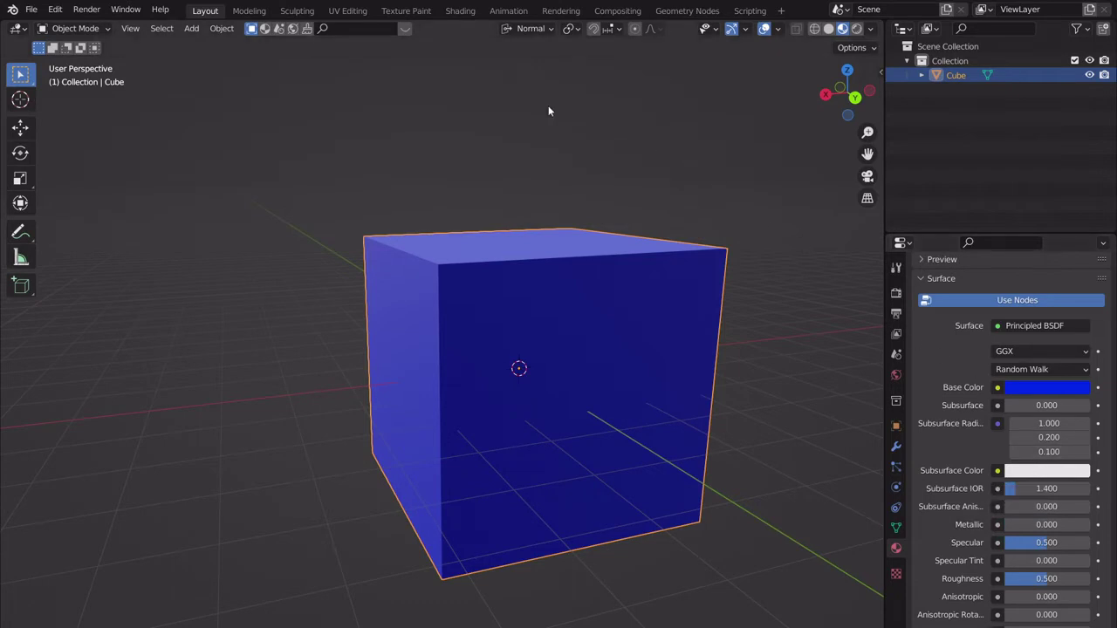
View the cube's material nodes in the Shading workspace and return to the Layout workspace.
{"action": "left_click", "coordinate": [452, 15]}
{"action": "scroll", "coordinate": [399, 541], "scroll_direction": "down", "scroll_amount": 4}
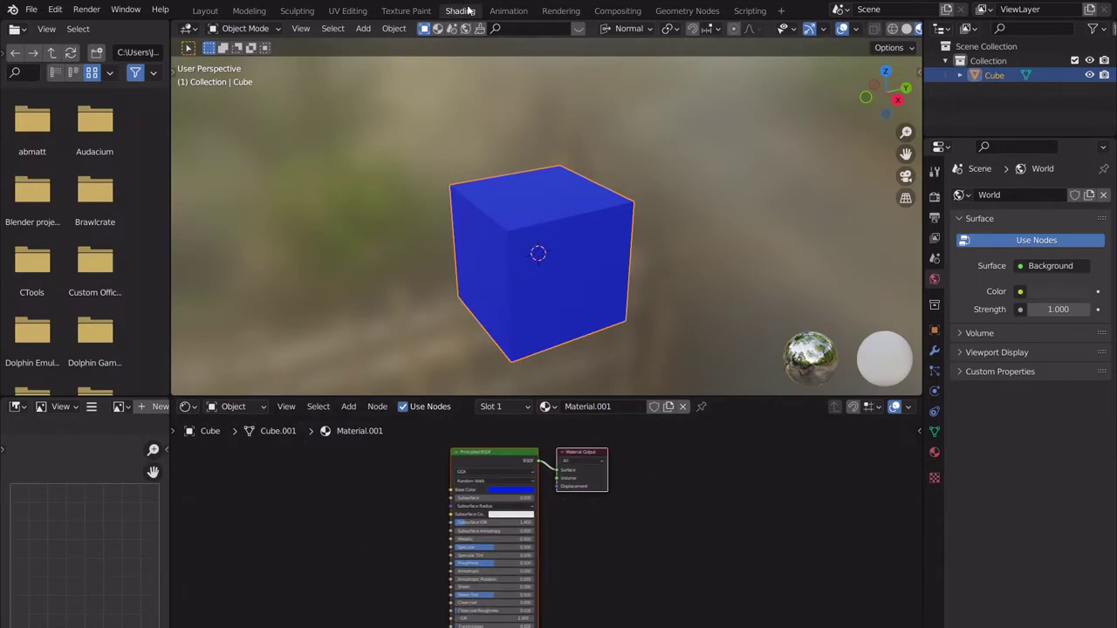
{"action": "left_click", "coordinate": [215, 12]}
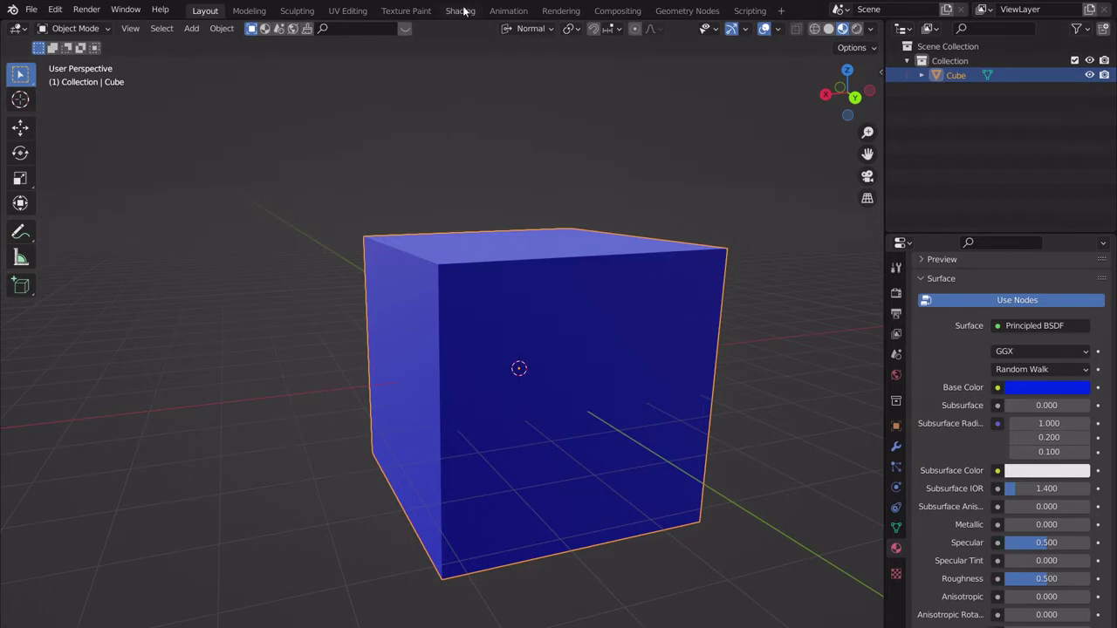
Set the transform orientation to Global.
{"action": "left_click", "coordinate": [534, 29]}
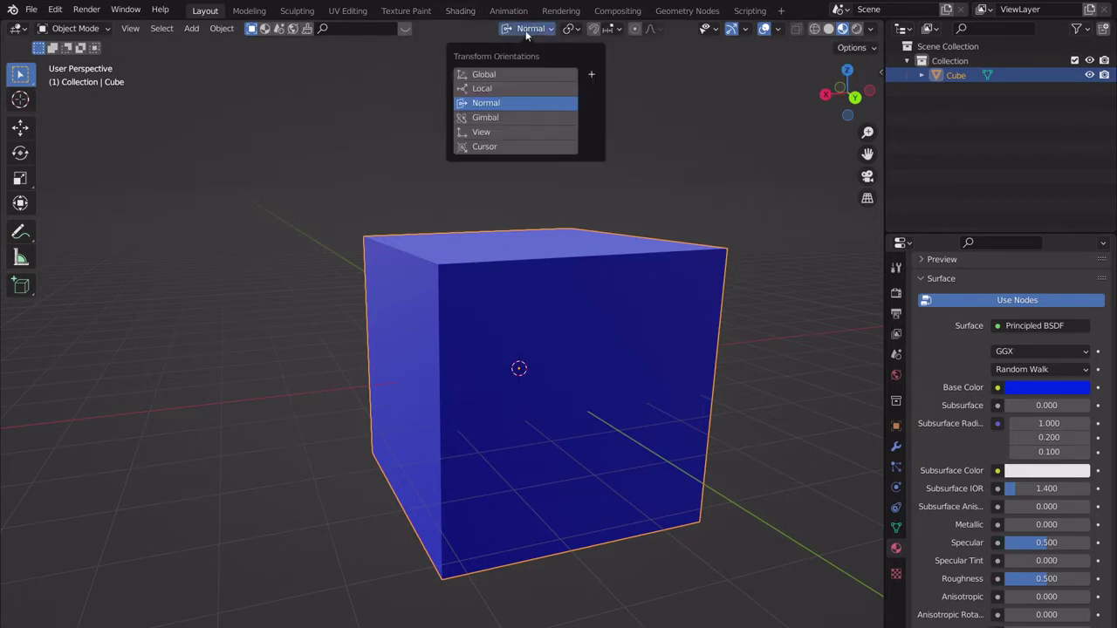
{"action": "left_click", "coordinate": [487, 77]}
{"action": "middle_click_drag", "start_coordinate": [407, 233], "coordinate": [434, 256]}
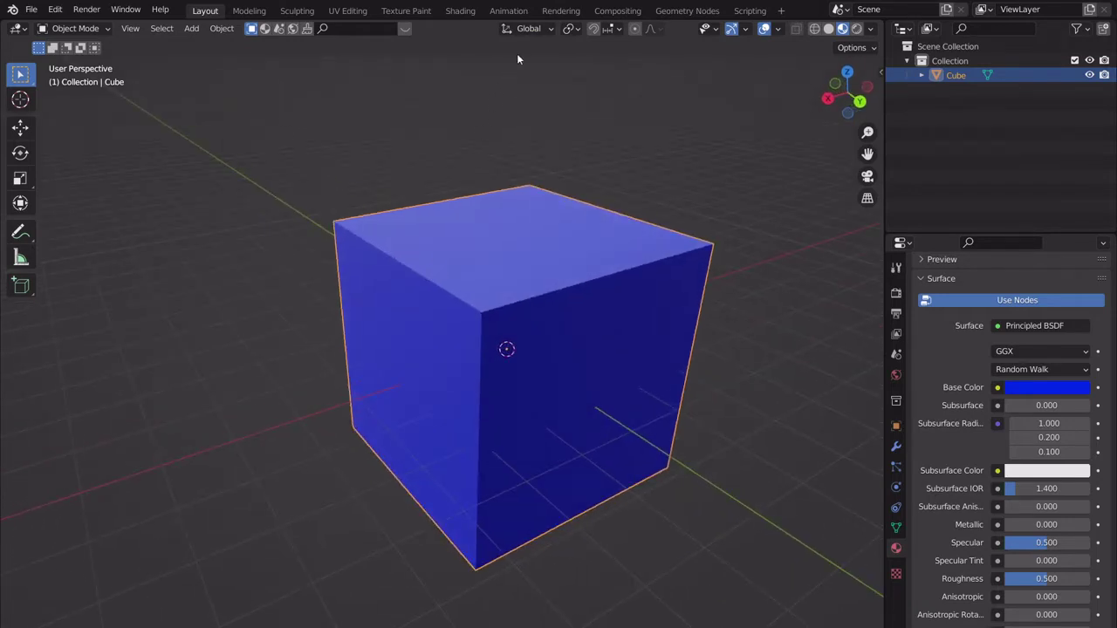
{"action": "left_click", "coordinate": [528, 30]}
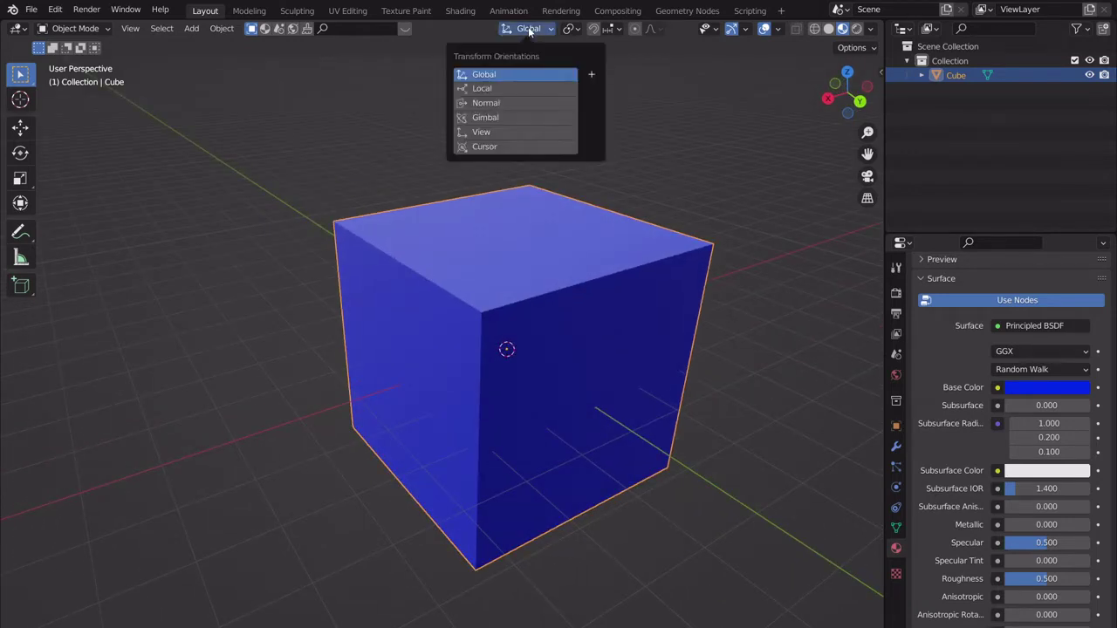
{"action": "left_click", "coordinate": [528, 29]}
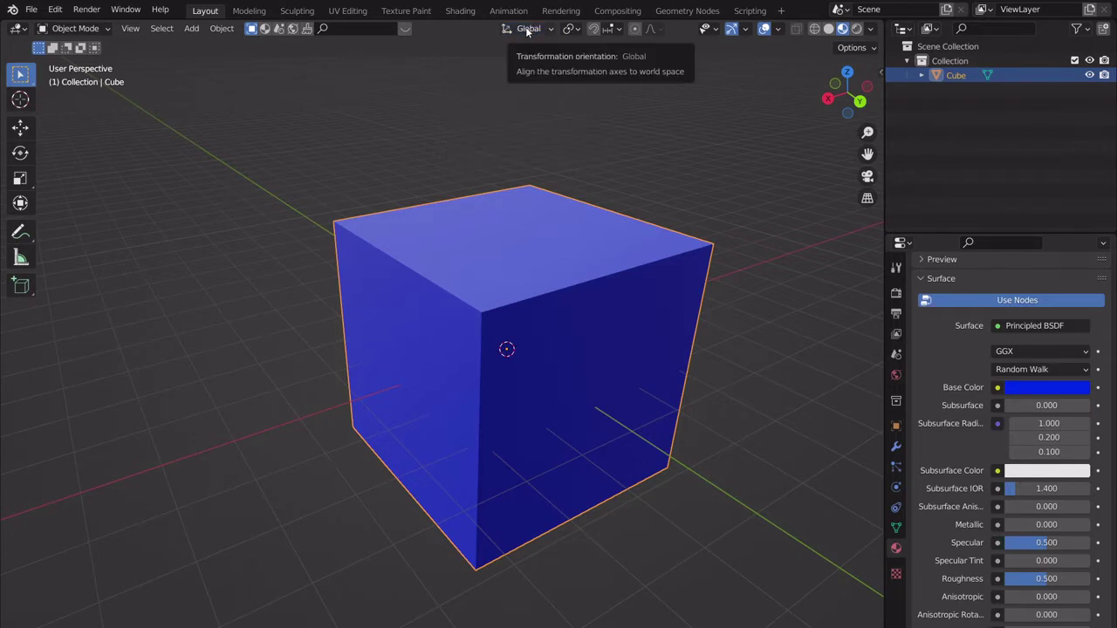
In the Shading workspace, set the Principled BSDF node's base color to a deeper blue and check the same color in the Layout workspace.
{"action": "left_click", "coordinate": [460, 11]}
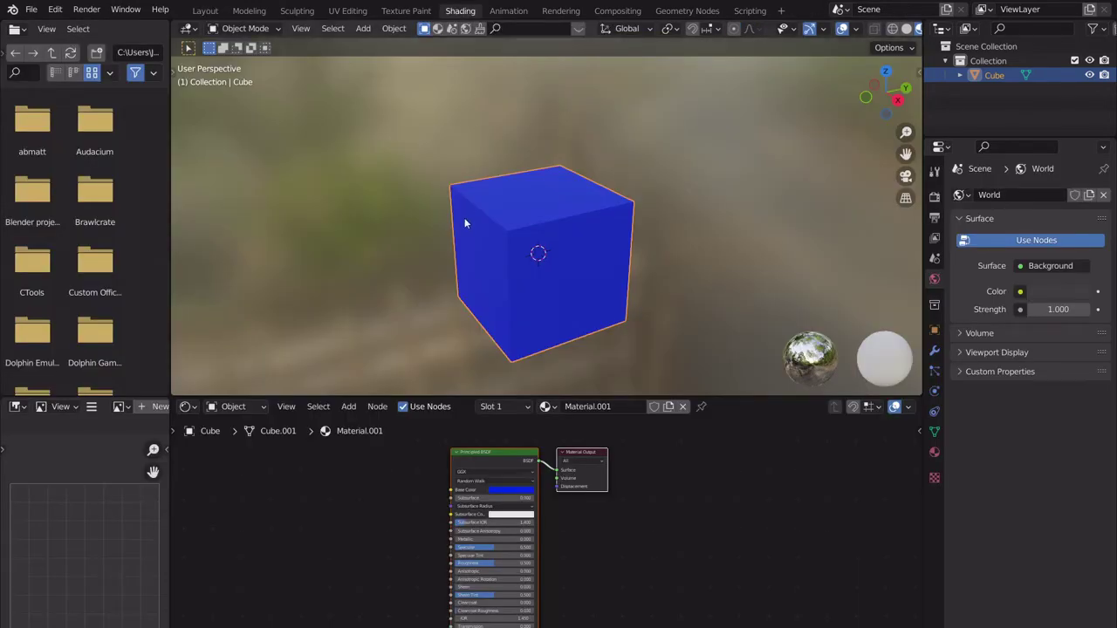
{"action": "scroll", "coordinate": [416, 461], "scroll_direction": "up", "scroll_amount": 3}
{"action": "middle_click_drag", "start_coordinate": [427, 483], "coordinate": [530, 574]}
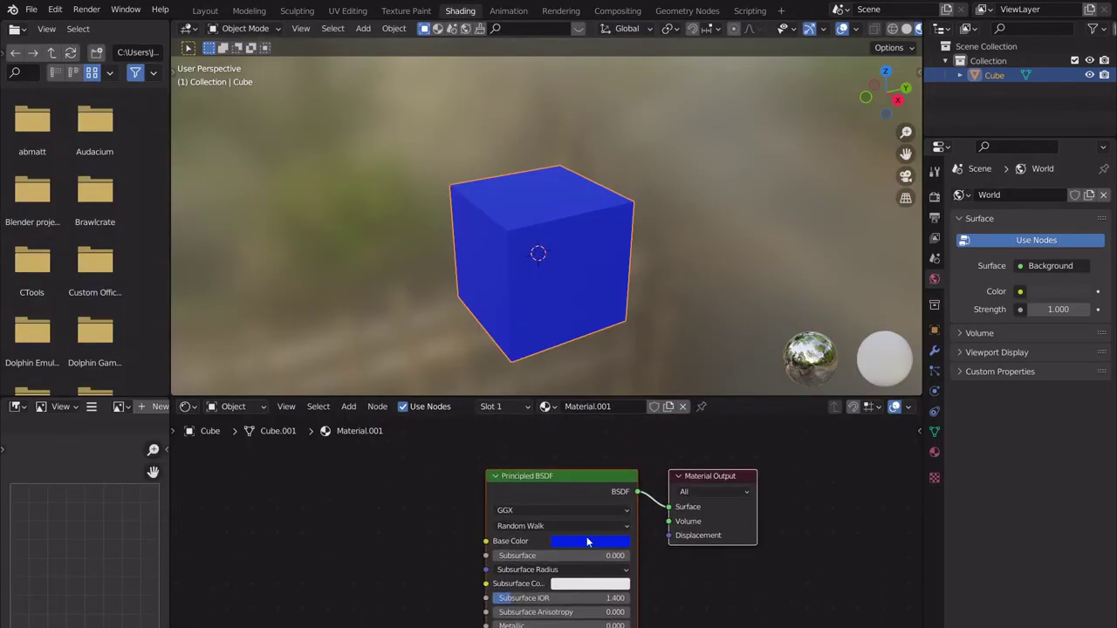
{"action": "left_click", "coordinate": [598, 541]}
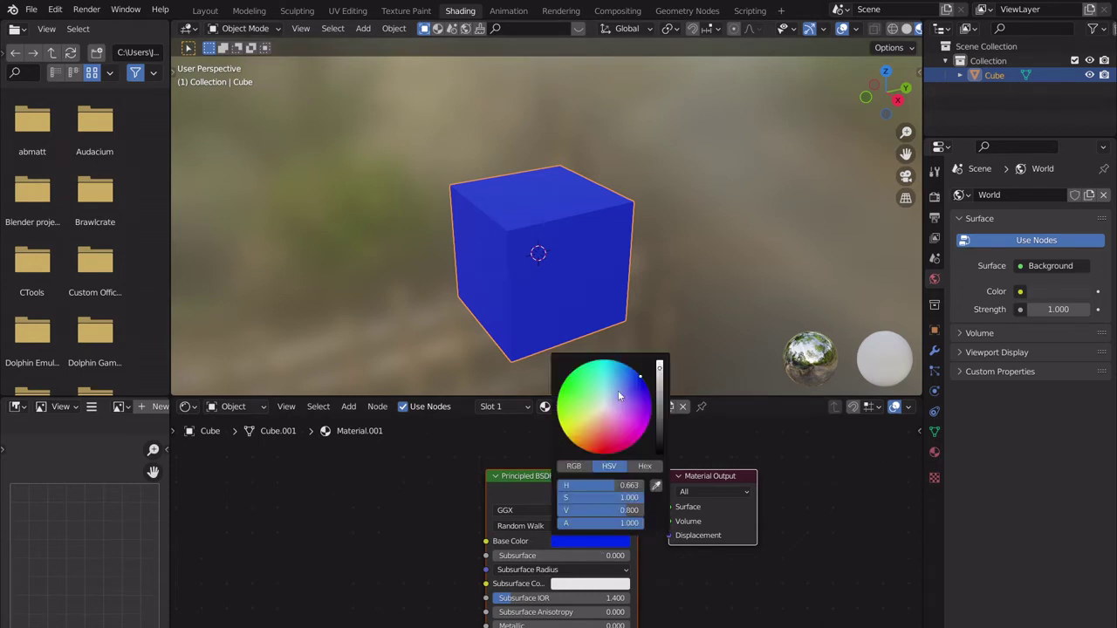
{"action": "left_click_drag", "start_coordinate": [617, 390], "coordinate": [646, 384]}
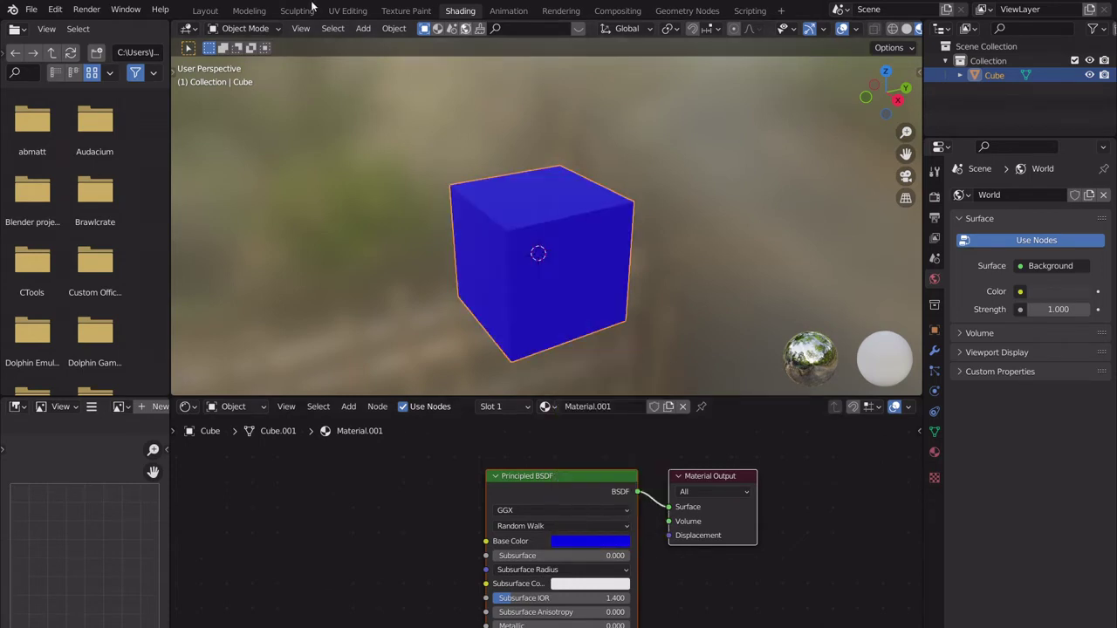
{"action": "left_click", "coordinate": [207, 11]}
{"action": "scroll", "coordinate": [967, 329], "scroll_direction": "up", "scroll_amount": 4}
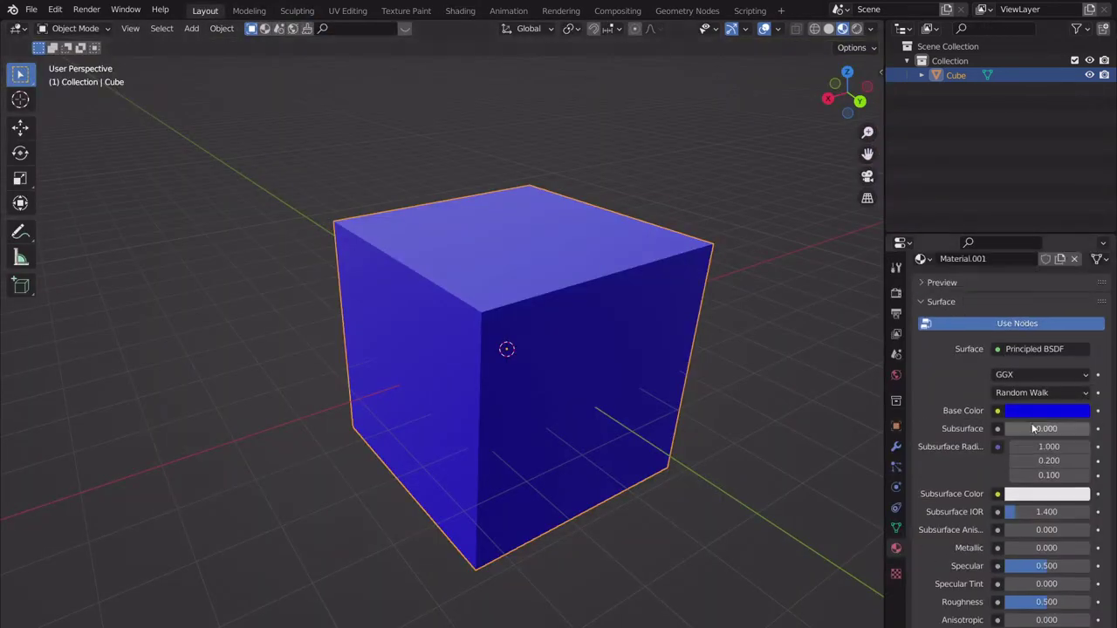
In the Shading workspace, add a Magic Texture node and link its Color output to the Principled BSDF's Base Color.
{"action": "left_click", "coordinate": [460, 11]}
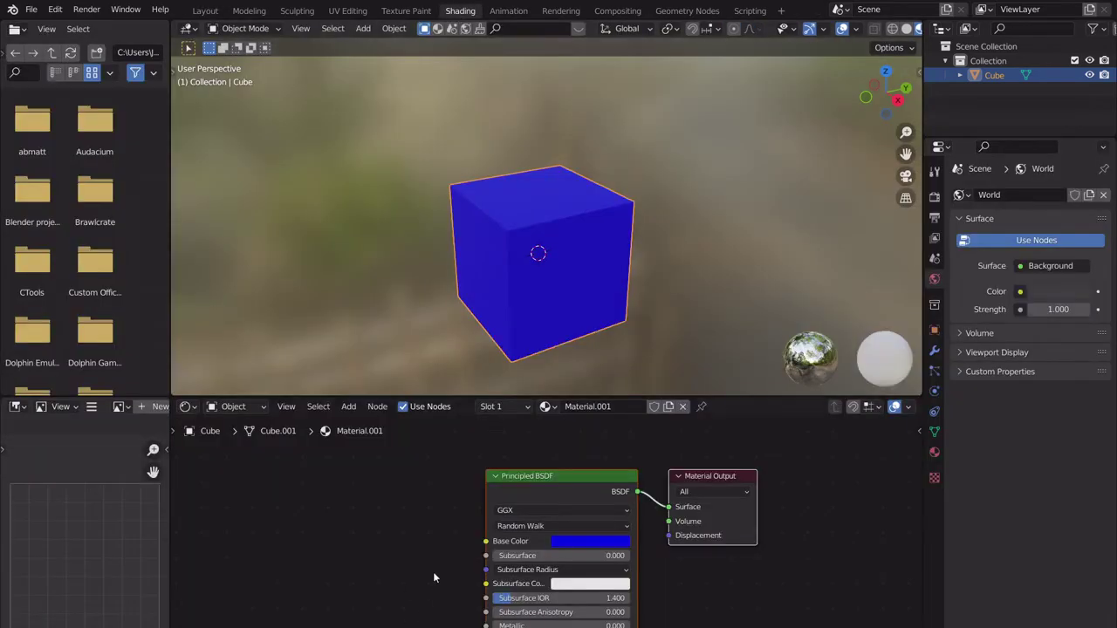
{"action": "scroll", "coordinate": [433, 567], "scroll_direction": "down", "scroll_amount": 3}
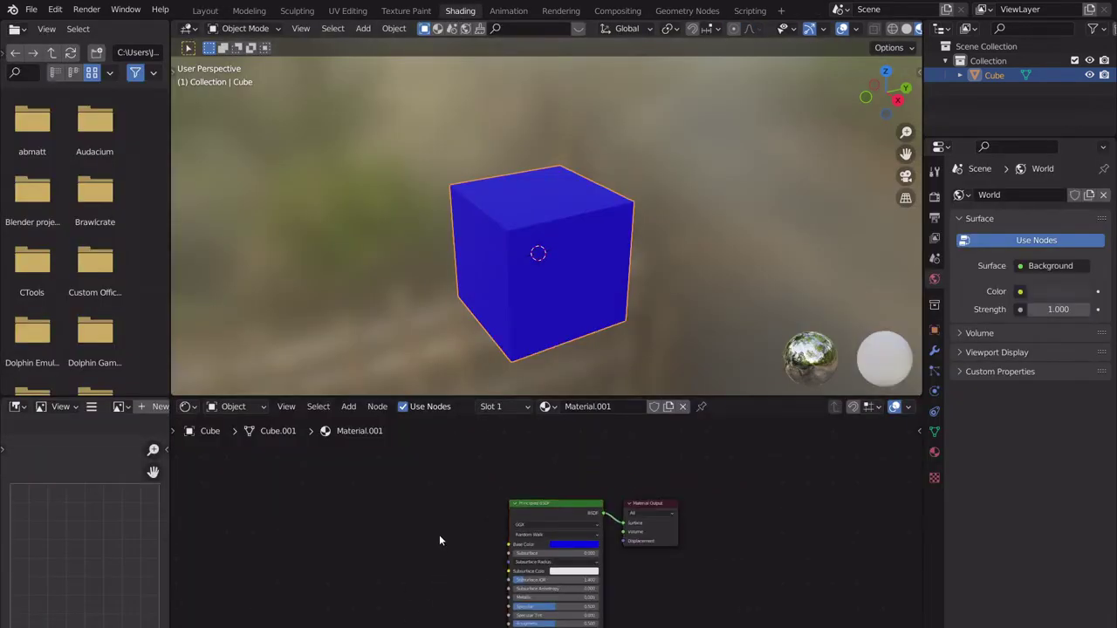
{"action": "key", "text": "shift+a"}
{"action": "mouse_move", "coordinate": [390, 559]}
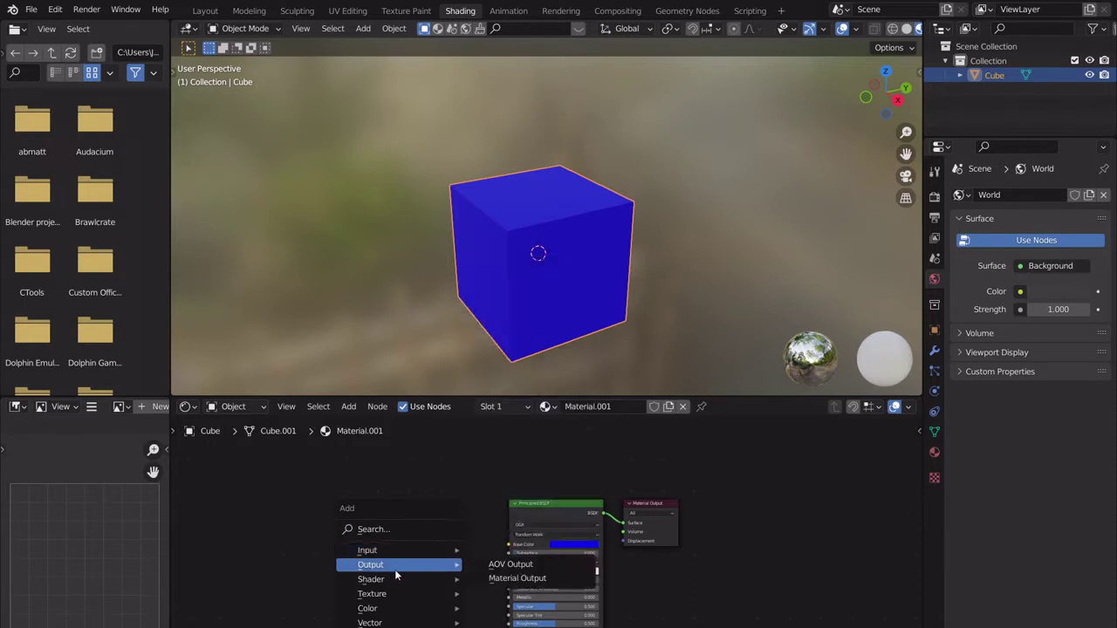
{"action": "mouse_move", "coordinate": [400, 597]}
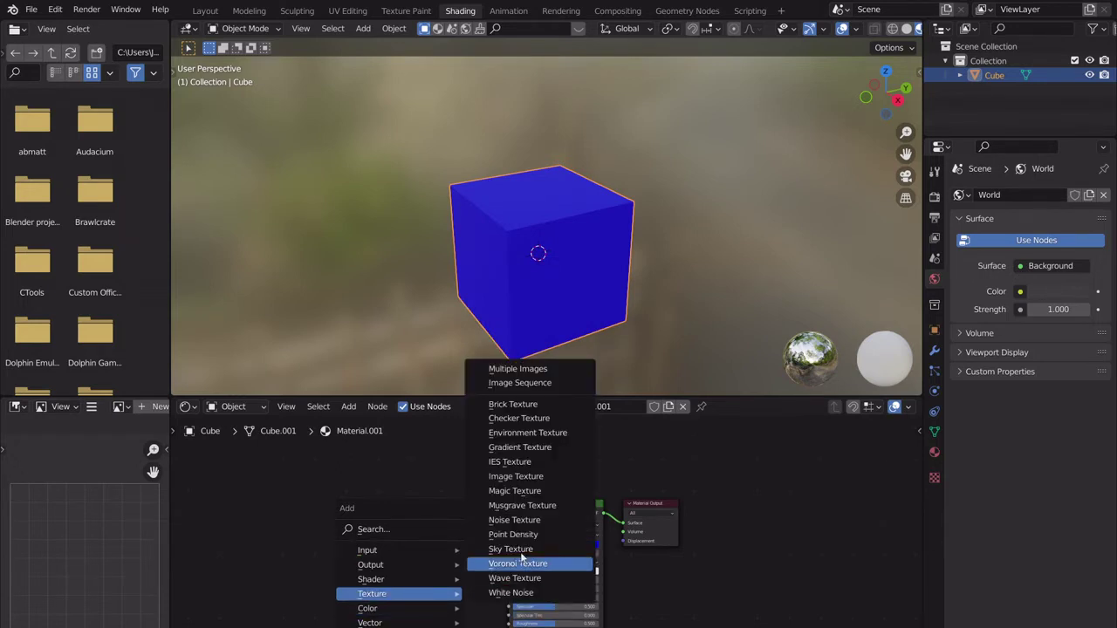
{"action": "left_click", "coordinate": [529, 491]}
{"action": "left_click", "coordinate": [382, 513]}
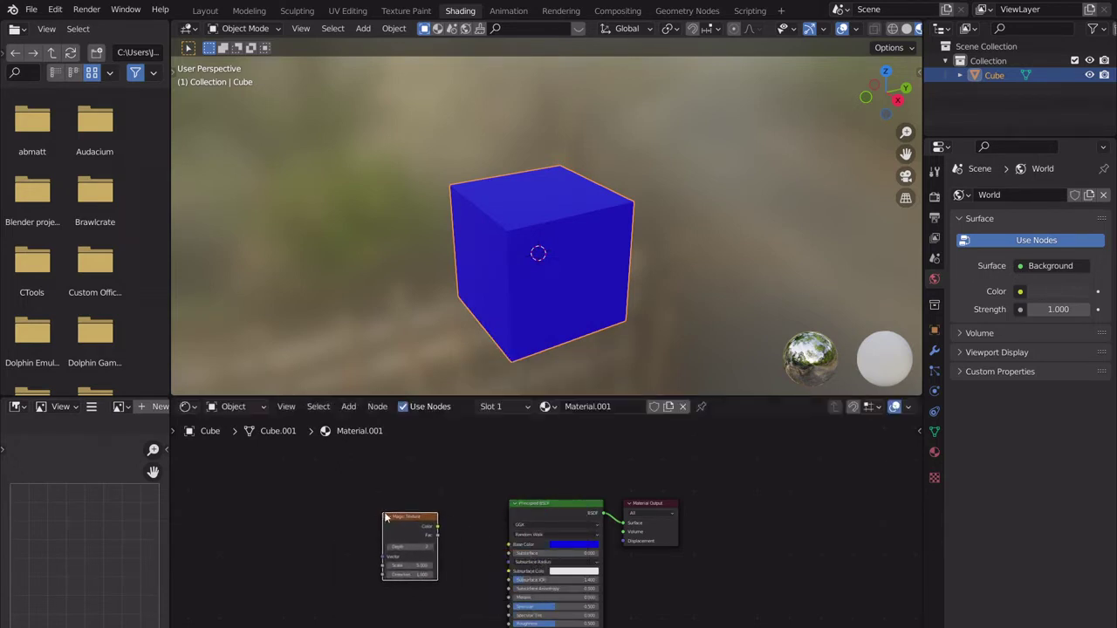
{"action": "left_click_drag", "start_coordinate": [438, 527], "coordinate": [511, 546]}
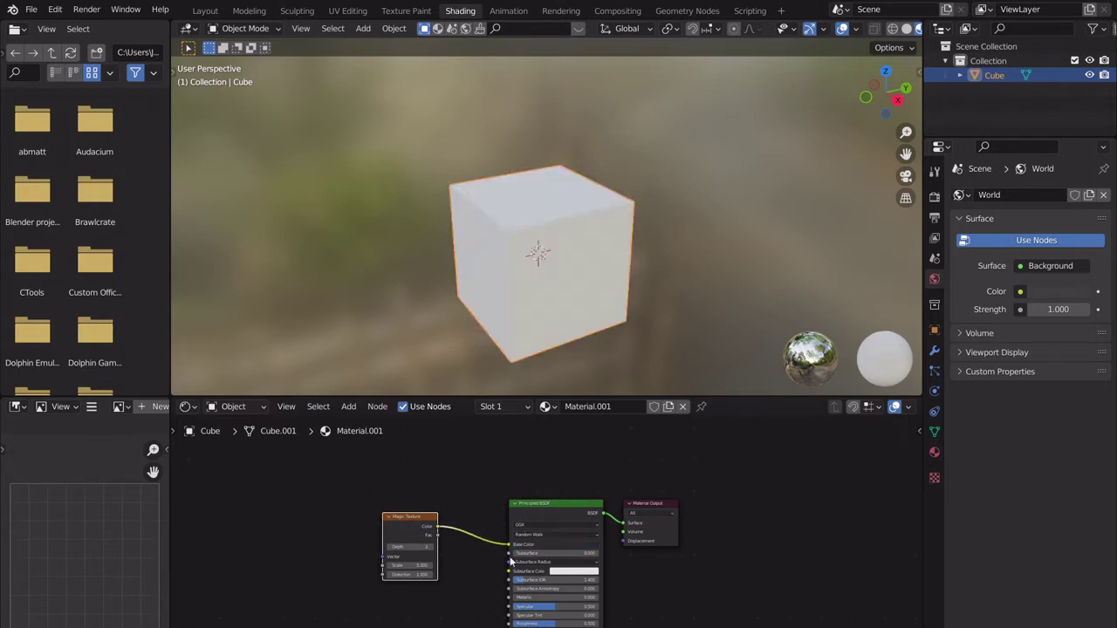
Inspect the Magic Texture on the cube, delete its node and return to the Layout workspace.
{"action": "scroll", "coordinate": [537, 307], "scroll_direction": "up", "scroll_amount": 2}
{"action": "middle_click_drag", "start_coordinate": [536, 305], "coordinate": [562, 307]}
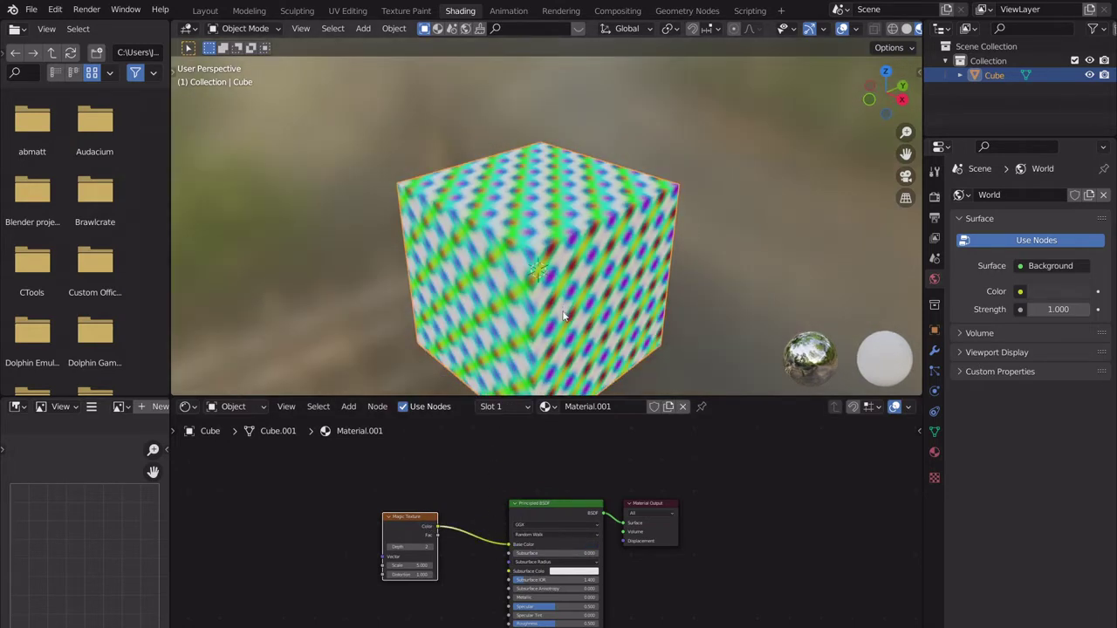
{"action": "key", "text": "x"}
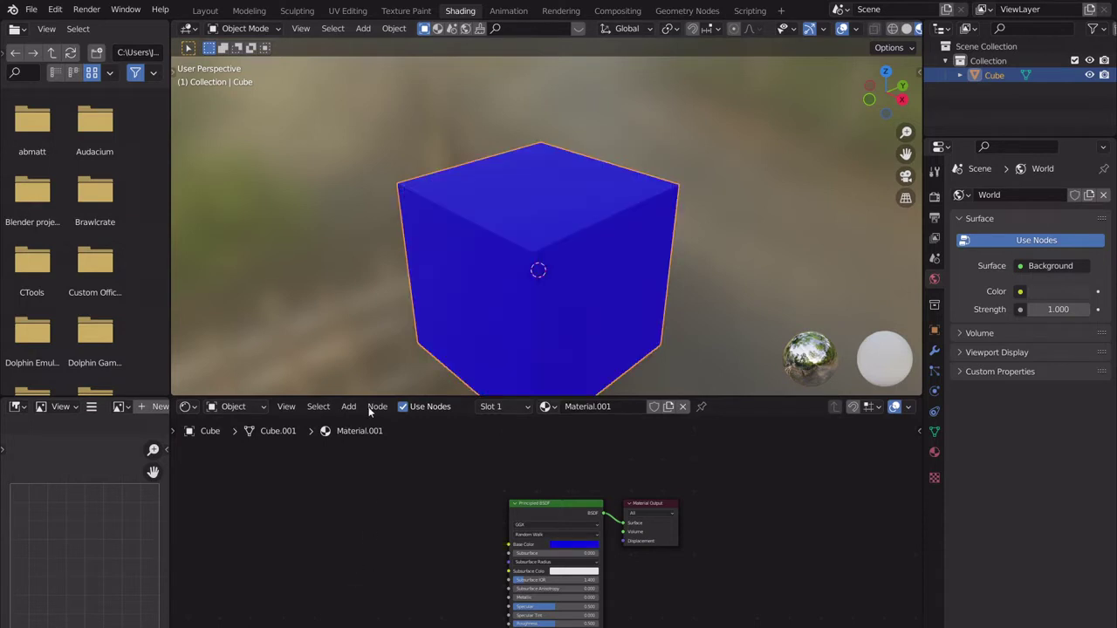
{"action": "left_click", "coordinate": [205, 10]}
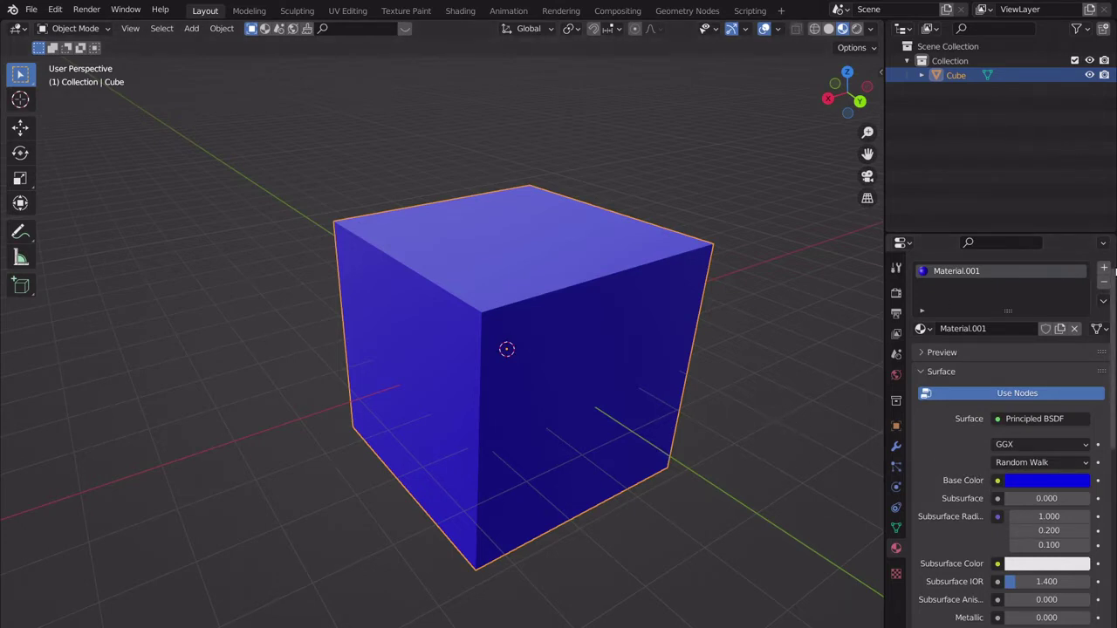
Add a second material slot to the cube and fill it with the existing material named Material.
{"action": "left_click", "coordinate": [1104, 267]}
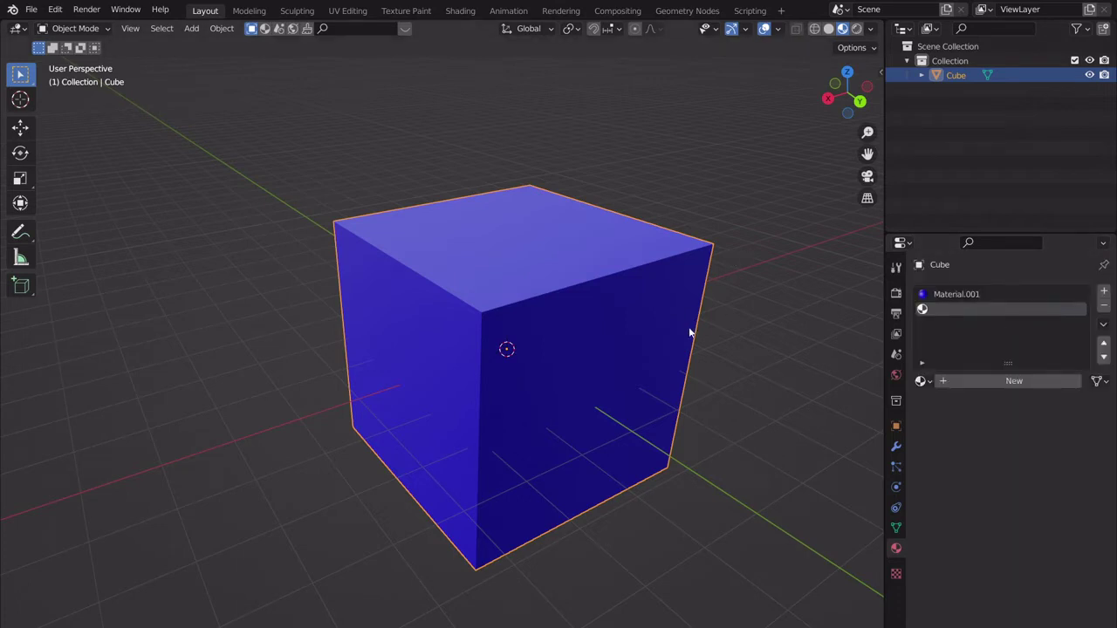
{"action": "left_click", "coordinate": [1104, 307]}
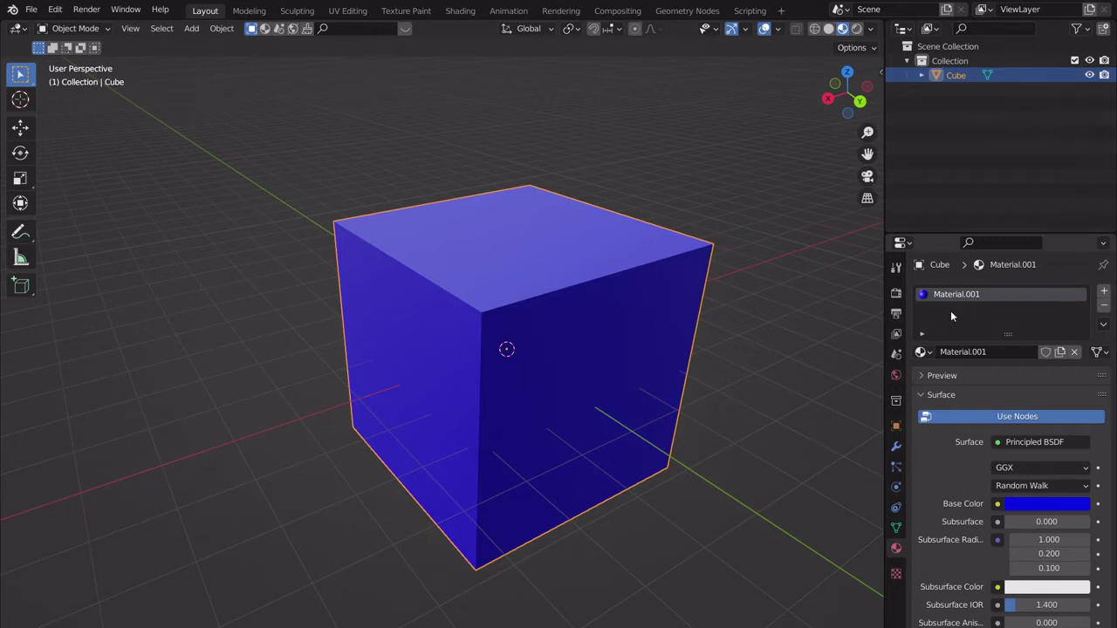
{"action": "left_click", "coordinate": [1104, 292]}
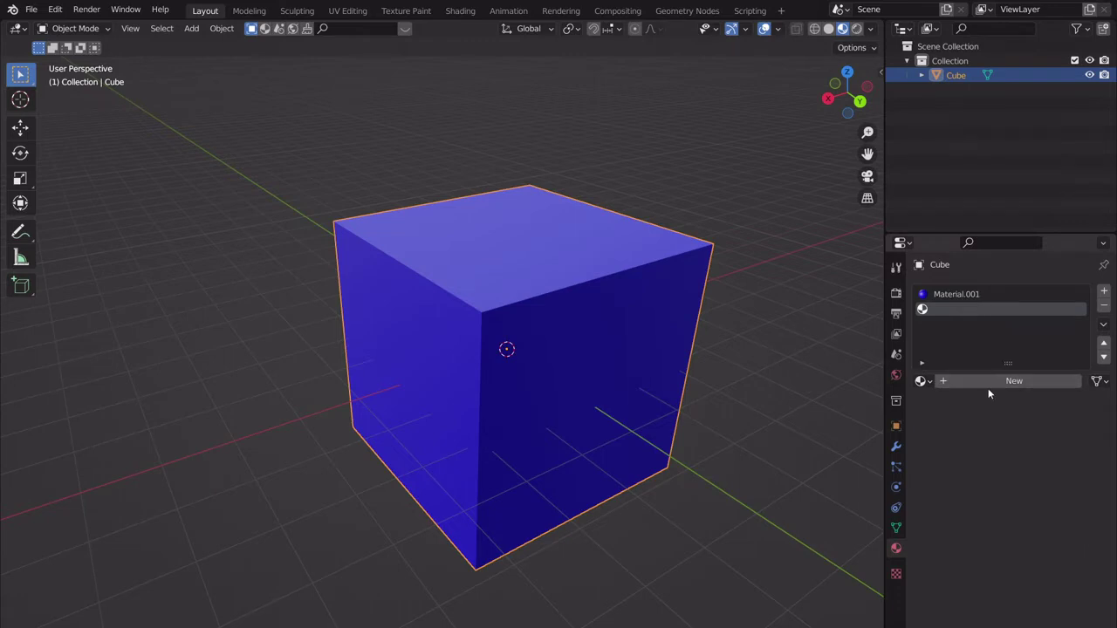
{"action": "left_click", "coordinate": [923, 381]}
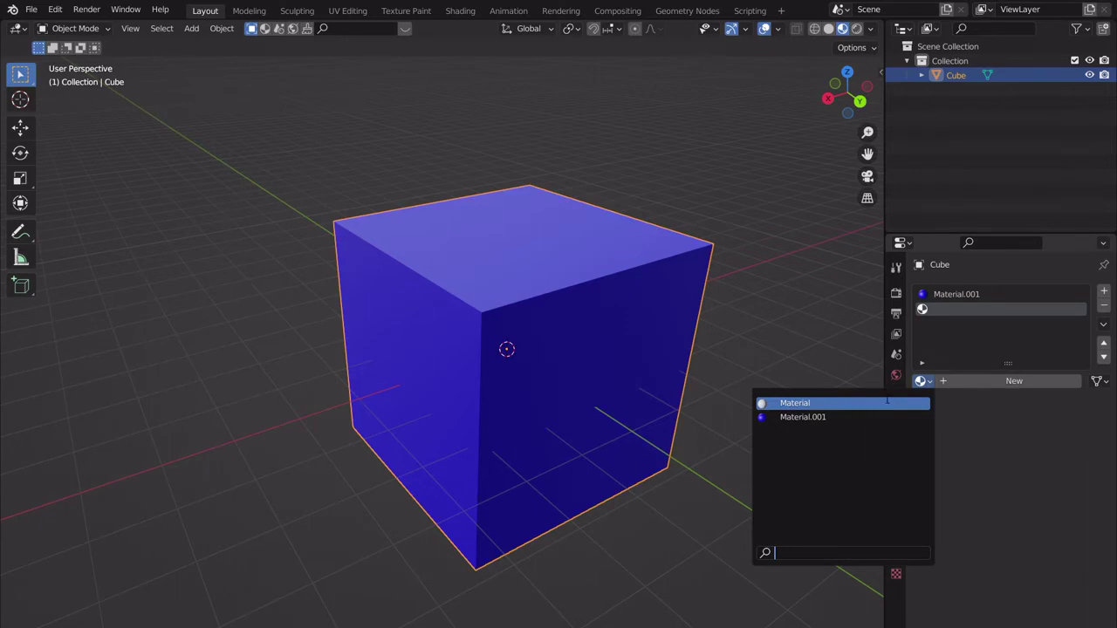
{"action": "left_click", "coordinate": [873, 403]}
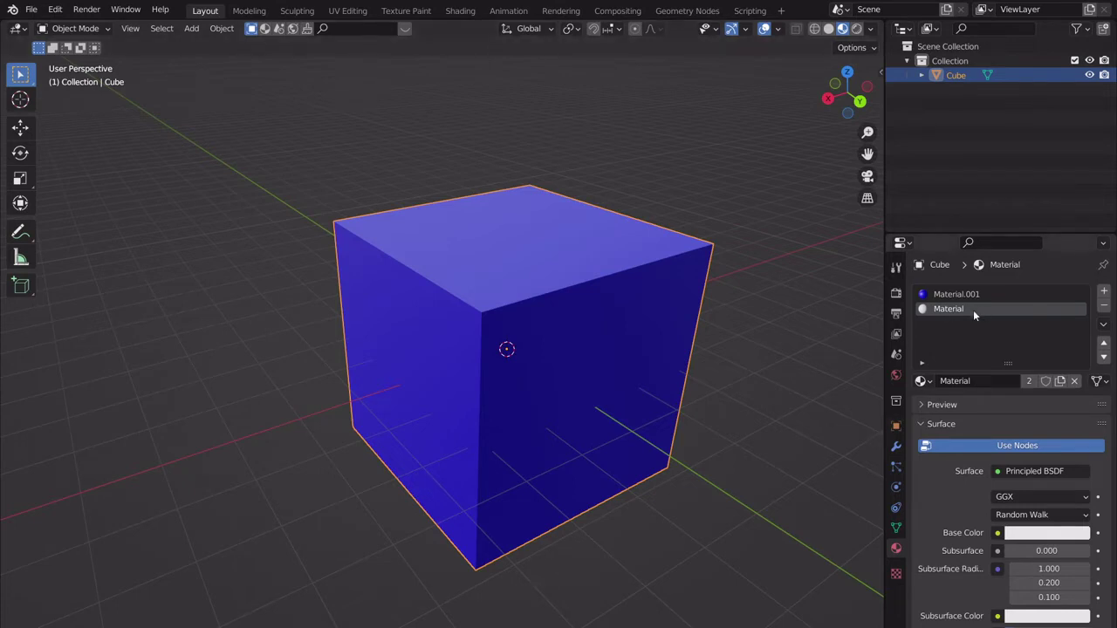
In Edit Mode with face selection, assign Material to the cube's side face facing +Y, and return to Object Mode.
{"action": "middle_click_drag", "start_coordinate": [460, 231], "coordinate": [554, 291]}
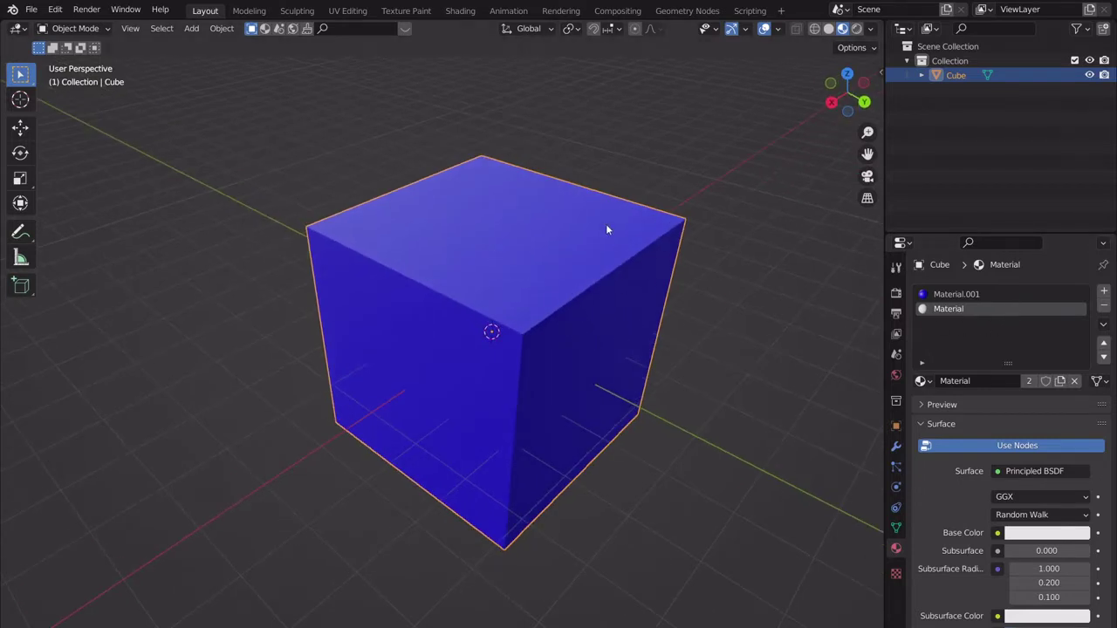
{"action": "key", "text": "Tab"}
{"action": "middle_click_drag", "start_coordinate": [581, 367], "coordinate": [562, 337]}
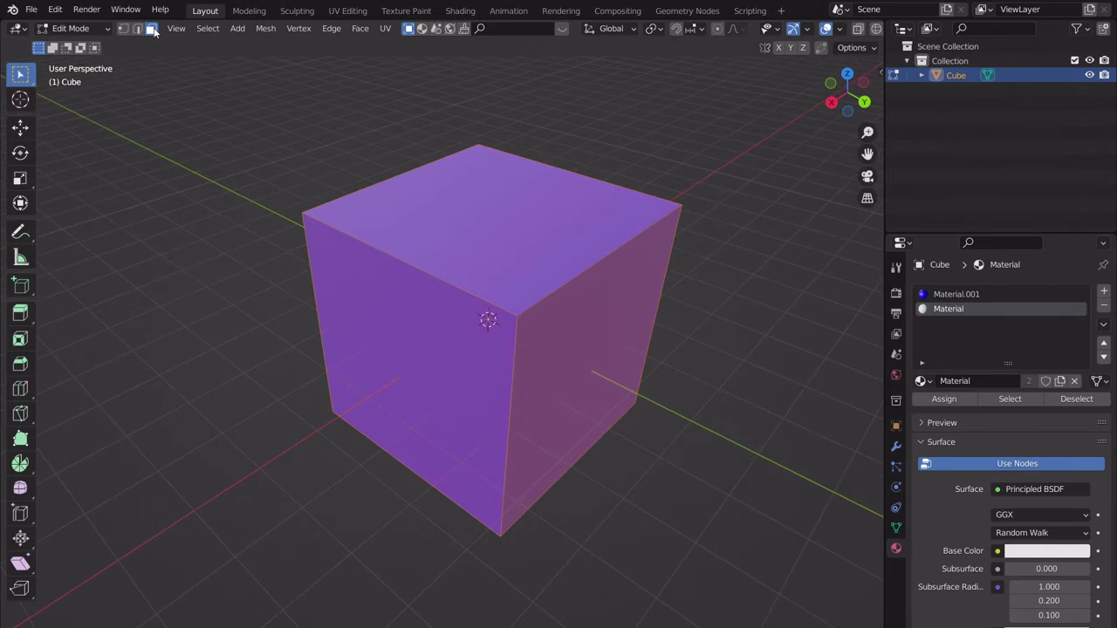
{"action": "left_click", "coordinate": [617, 403]}
{"action": "mouse_move", "coordinate": [617, 423]}
{"action": "middle_mouse_down"}
{"action": "mouse_move", "coordinate": [633, 342]}
{"action": "mouse_move", "coordinate": [646, 459]}
{"action": "mouse_move", "coordinate": [636, 432]}
{"action": "middle_mouse_up"}
{"action": "left_click", "coordinate": [960, 309]}
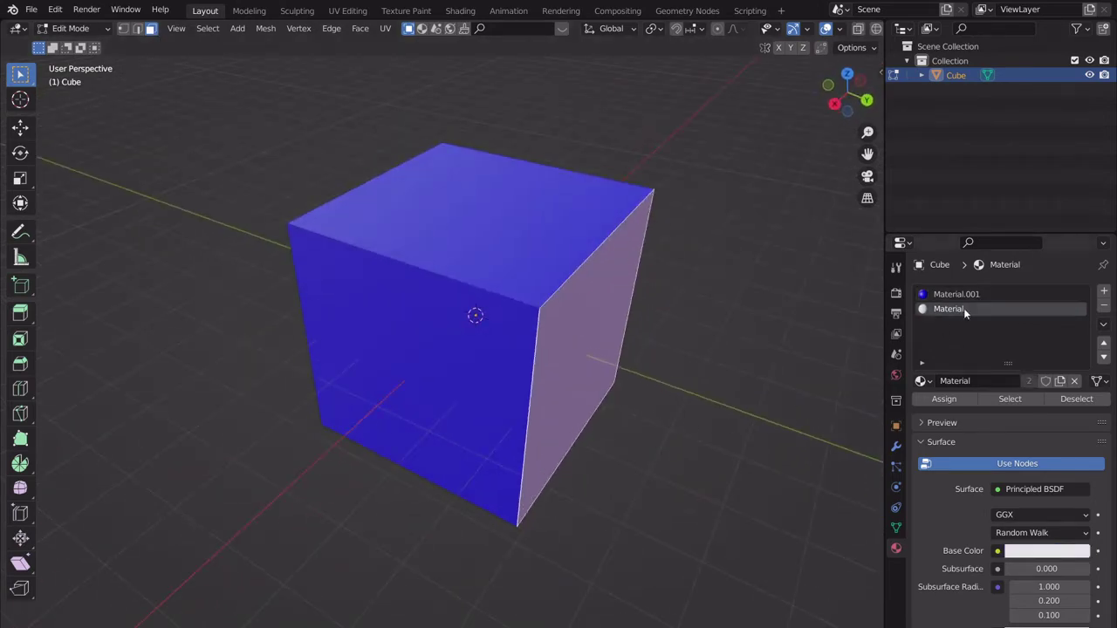
{"action": "left_click", "coordinate": [944, 399]}
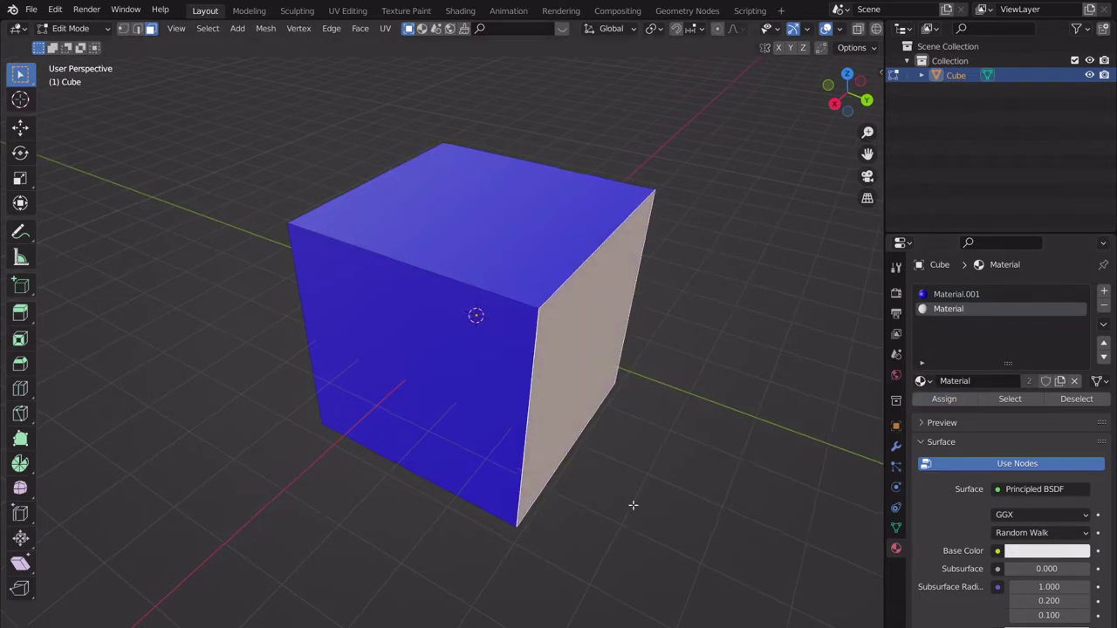
{"action": "middle_click_drag", "start_coordinate": [631, 506], "coordinate": [648, 465]}
{"action": "key", "text": "Tab"}
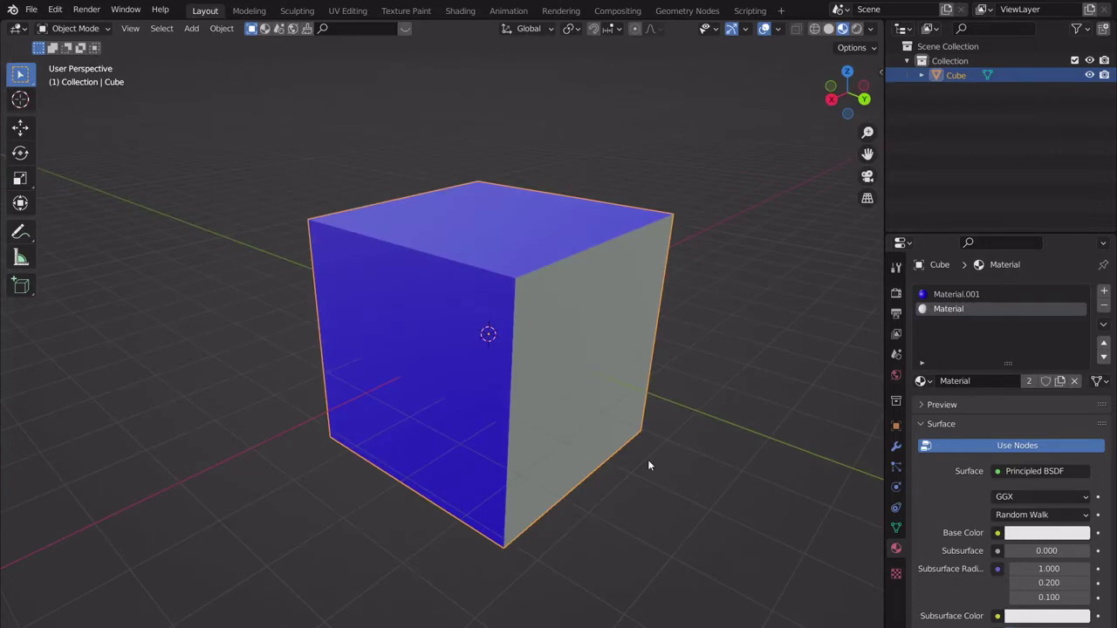
In Edit Mode, select the blue side face facing +X and assign Material to it.
{"action": "key", "text": "Tab"}
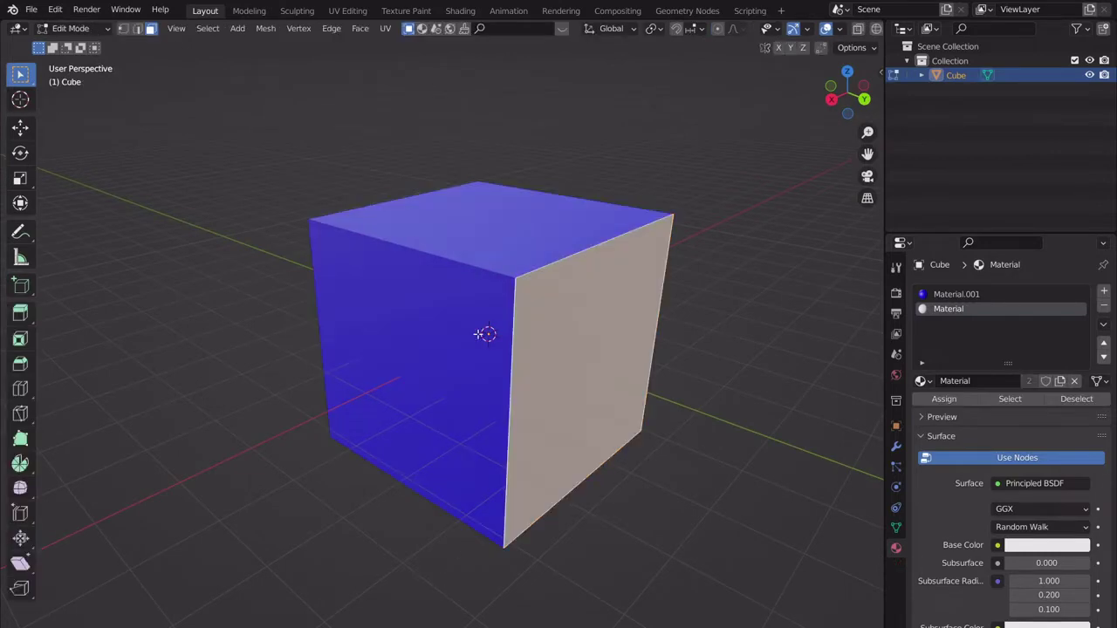
{"action": "left_click", "coordinate": [472, 330]}
{"action": "left_click", "coordinate": [955, 309]}
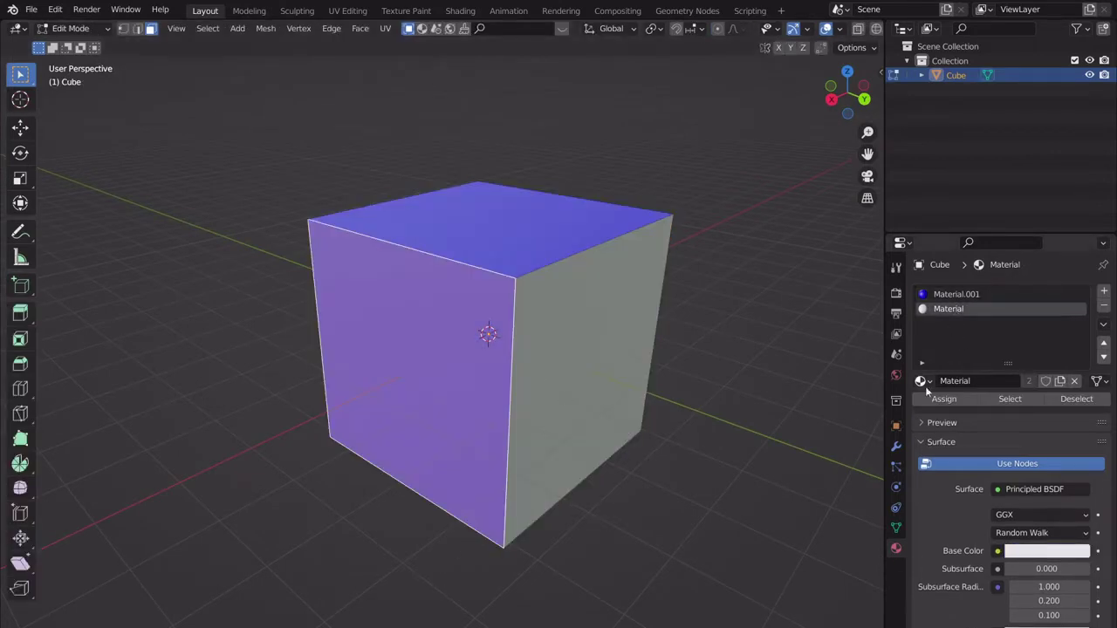
{"action": "left_click", "coordinate": [940, 399]}
Select the cube's top face and add a third material slot containing a new material.
{"action": "middle_click_drag", "start_coordinate": [576, 453], "coordinate": [618, 400]}
{"action": "left_click", "coordinate": [579, 312]}
{"action": "scroll", "coordinate": [586, 311], "scroll_direction": "down", "scroll_amount": 4}
{"action": "middle_click_drag", "start_coordinate": [626, 311], "coordinate": [758, 331]}
{"action": "middle_click_drag", "start_coordinate": [626, 367], "coordinate": [681, 371]}
{"action": "left_click", "coordinate": [1104, 292]}
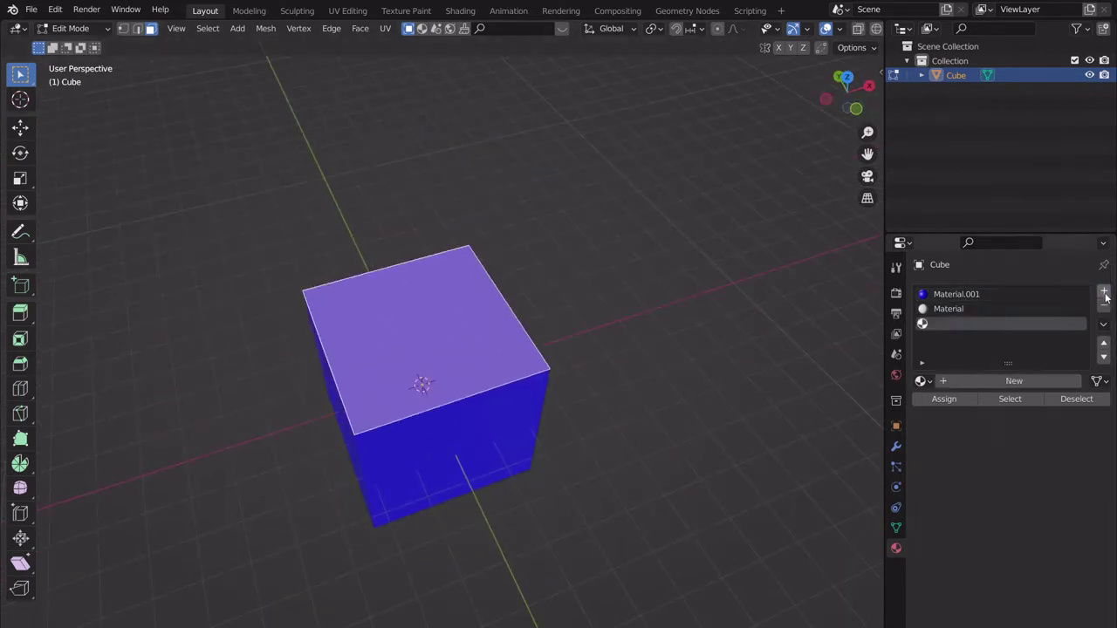
{"action": "left_click", "coordinate": [959, 382]}
Set the base color of Material.002 to red and assign that material to the selected top face.
{"action": "left_click", "coordinate": [1046, 557]}
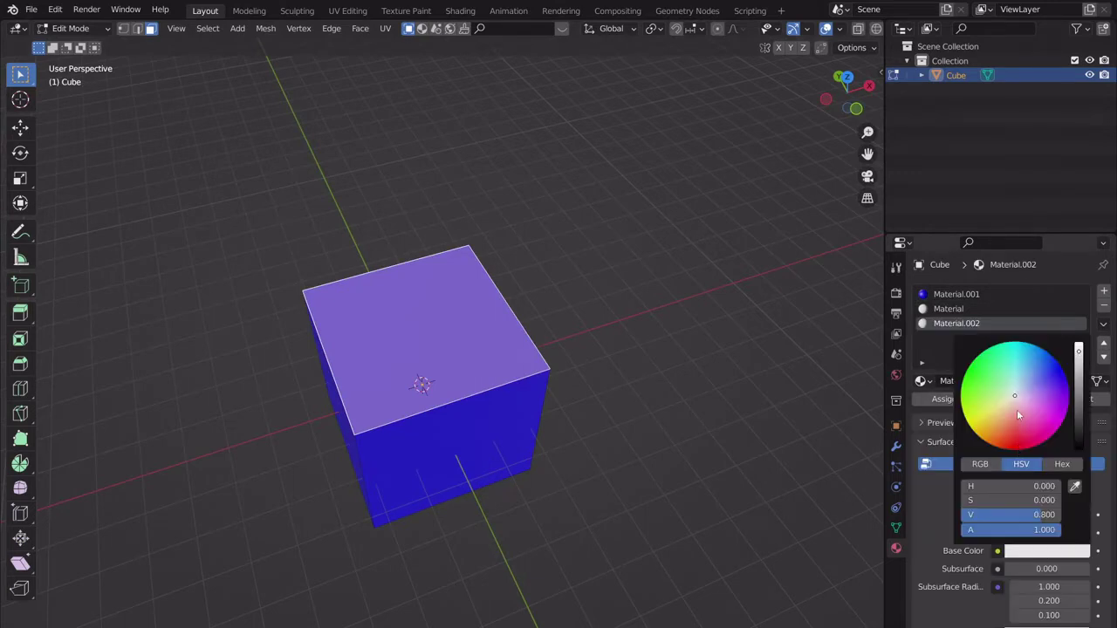
{"action": "left_click", "coordinate": [1078, 399]}
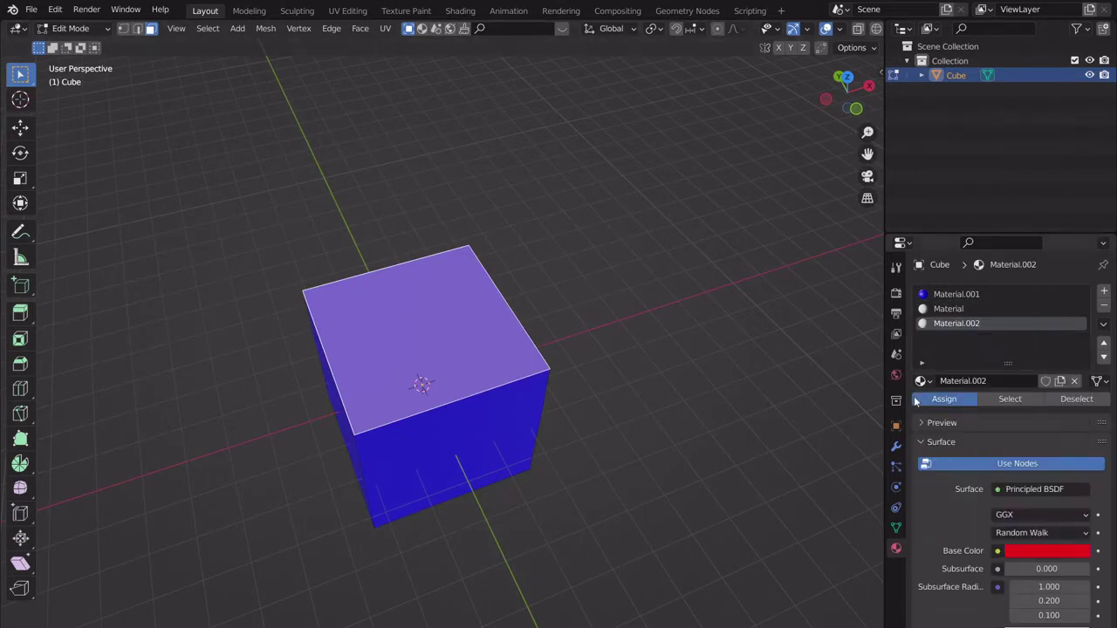
{"action": "left_click", "coordinate": [919, 400]}
Select the white side face facing +X and assign Material.002 to it.
{"action": "middle_click_drag", "start_coordinate": [534, 308], "coordinate": [514, 319], "text": "shift"}
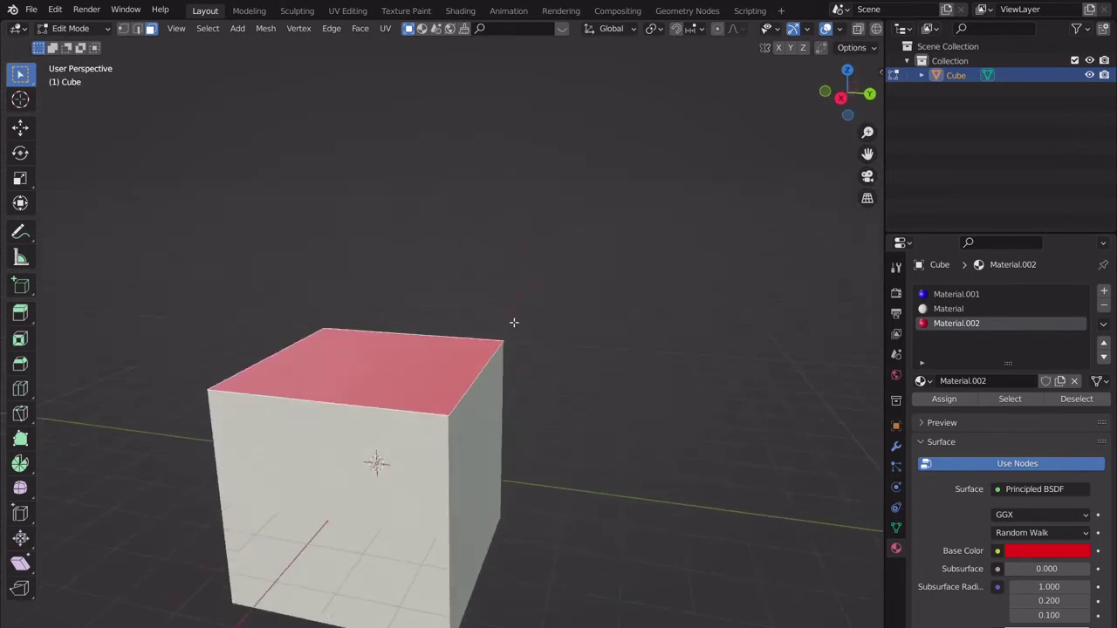
{"action": "left_click", "coordinate": [445, 412]}
{"action": "middle_click_drag", "start_coordinate": [445, 413], "coordinate": [502, 375], "text": "shift"}
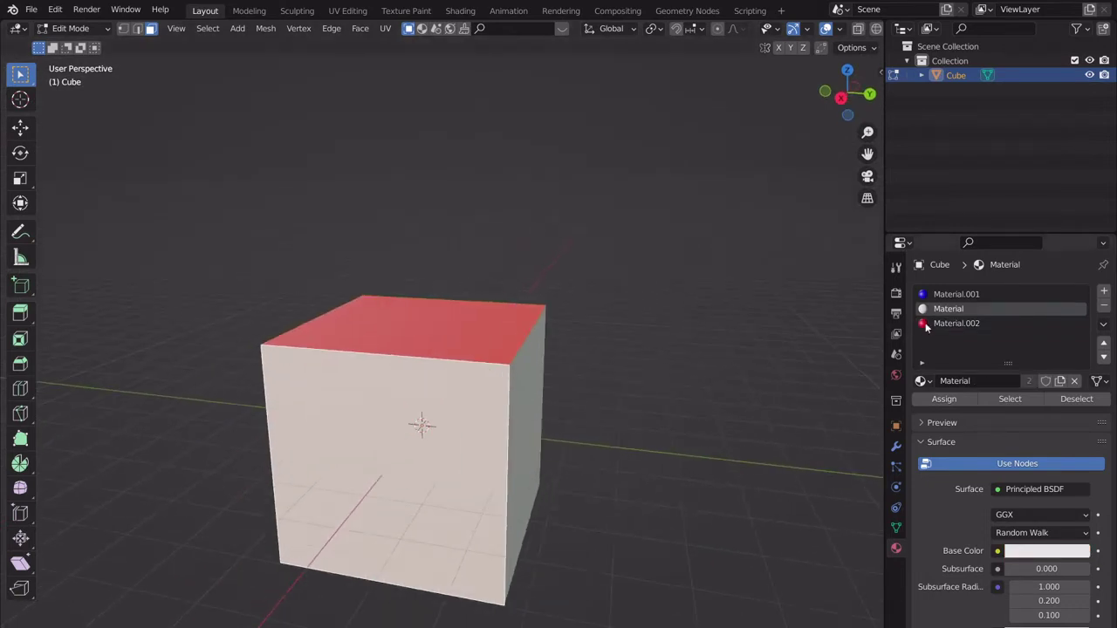
{"action": "left_click", "coordinate": [953, 323]}
{"action": "left_click", "coordinate": [969, 399]}
Select all faces of the cube and assign Material.002 to them.
{"action": "middle_click_drag", "start_coordinate": [642, 403], "coordinate": [359, 393]}
{"action": "left_click", "coordinate": [359, 393]}
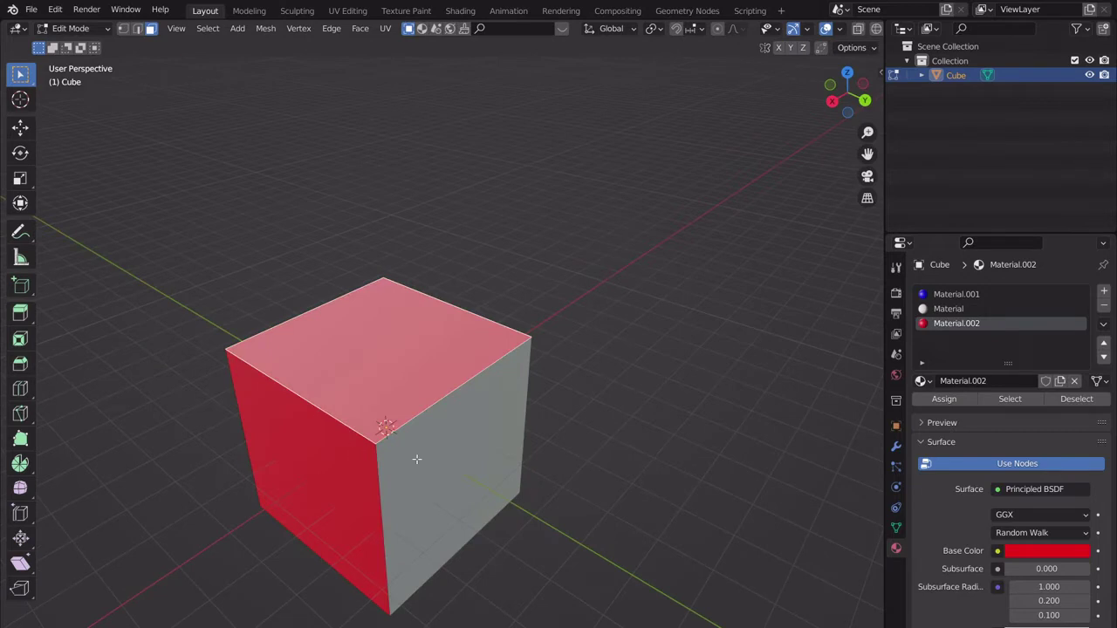
{"action": "key", "text": "a"}
{"action": "middle_click_drag", "start_coordinate": [434, 461], "coordinate": [274, 377]}
{"action": "left_click", "coordinate": [432, 266], "text": "shift"}
{"action": "middle_click_drag", "start_coordinate": [435, 342], "coordinate": [444, 398]}
{"action": "left_click", "coordinate": [970, 323]}
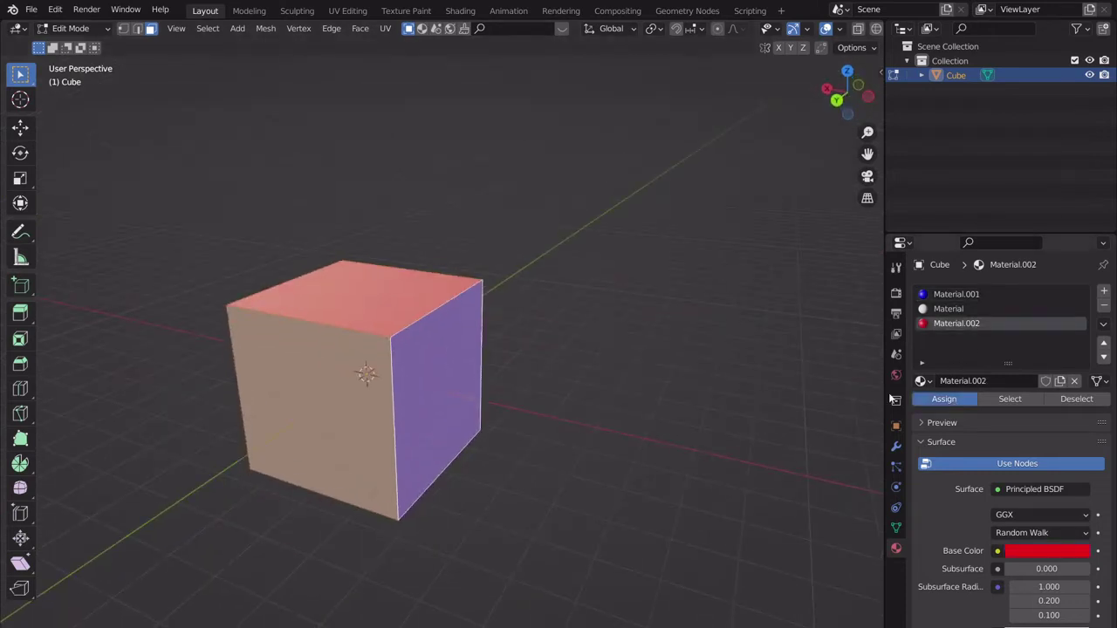
{"action": "left_click", "coordinate": [947, 399]}
Assign Material.001 to the cube's top face and the side face facing -X, and return to Object Mode.
{"action": "middle_click_drag", "start_coordinate": [681, 315], "coordinate": [827, 367]}
{"action": "middle_click_drag", "start_coordinate": [634, 333], "coordinate": [2, 368]}
{"action": "left_click", "coordinate": [385, 319]}
{"action": "middle_click_drag", "start_coordinate": [381, 303], "coordinate": [581, 388]}
{"action": "left_click", "coordinate": [1012, 296]}
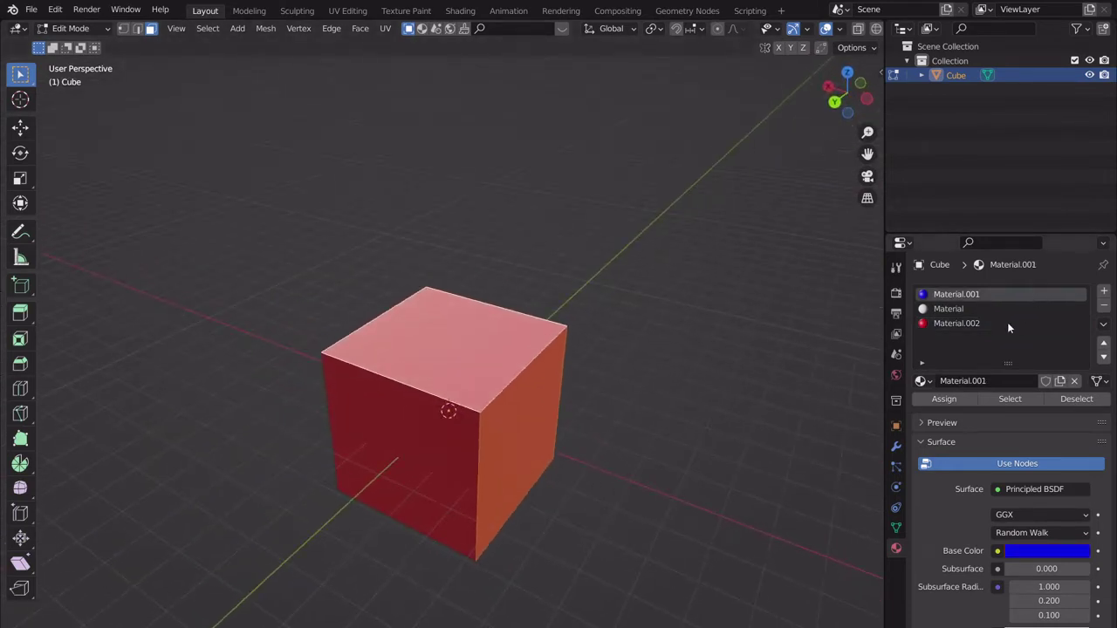
{"action": "left_click", "coordinate": [951, 399]}
{"action": "key", "text": "Tab"}
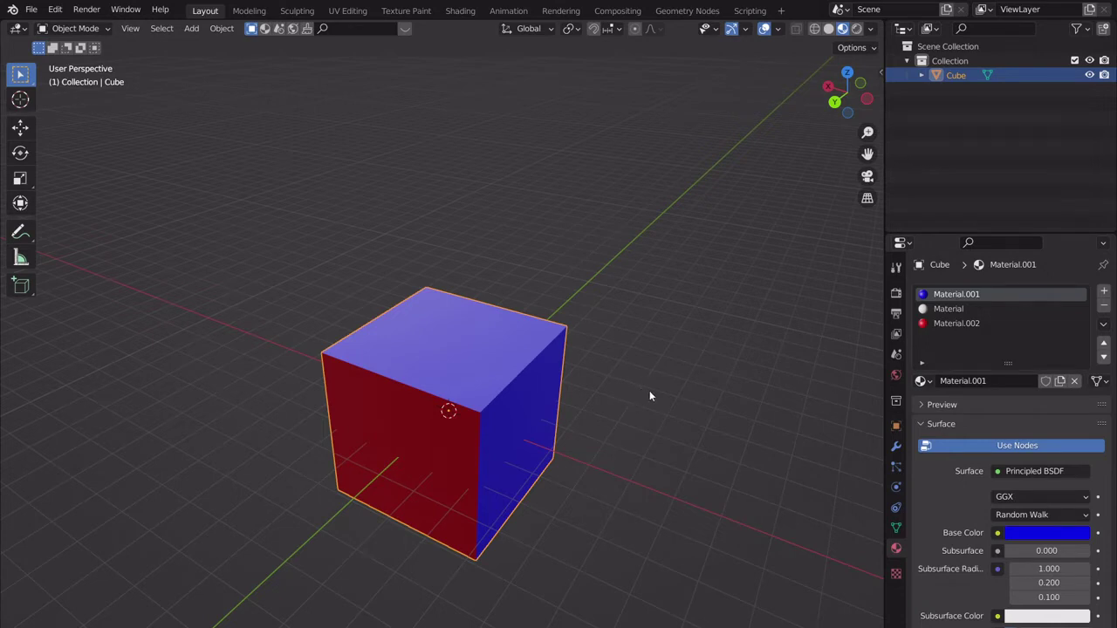
Connect an Image Texture to the base color of Material.001.
{"action": "left_click", "coordinate": [997, 533]}
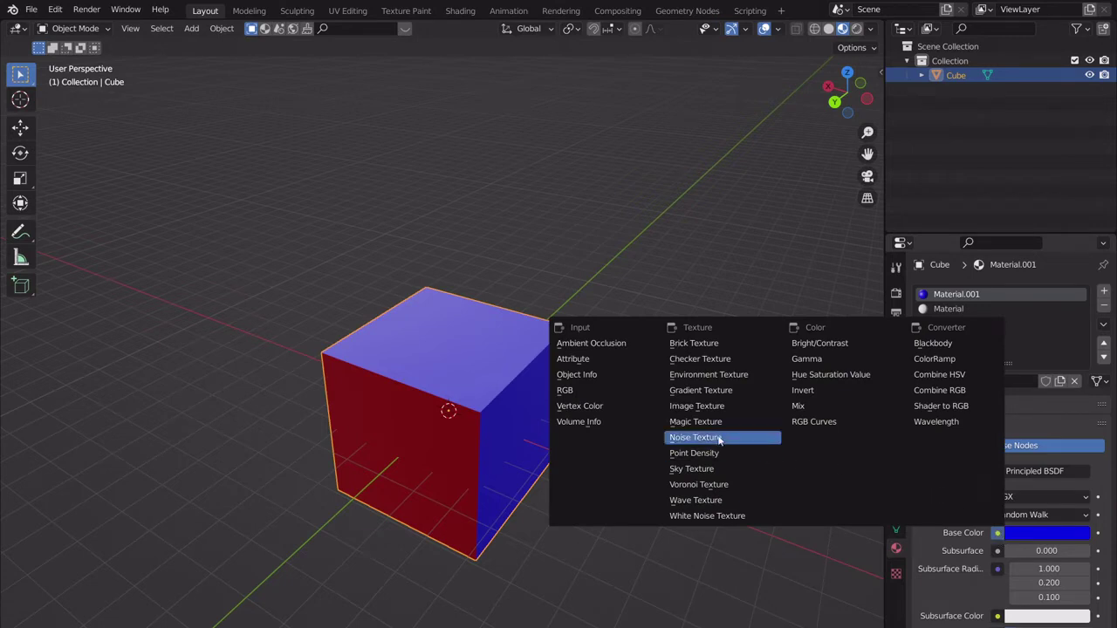
{"action": "left_click", "coordinate": [697, 407]}
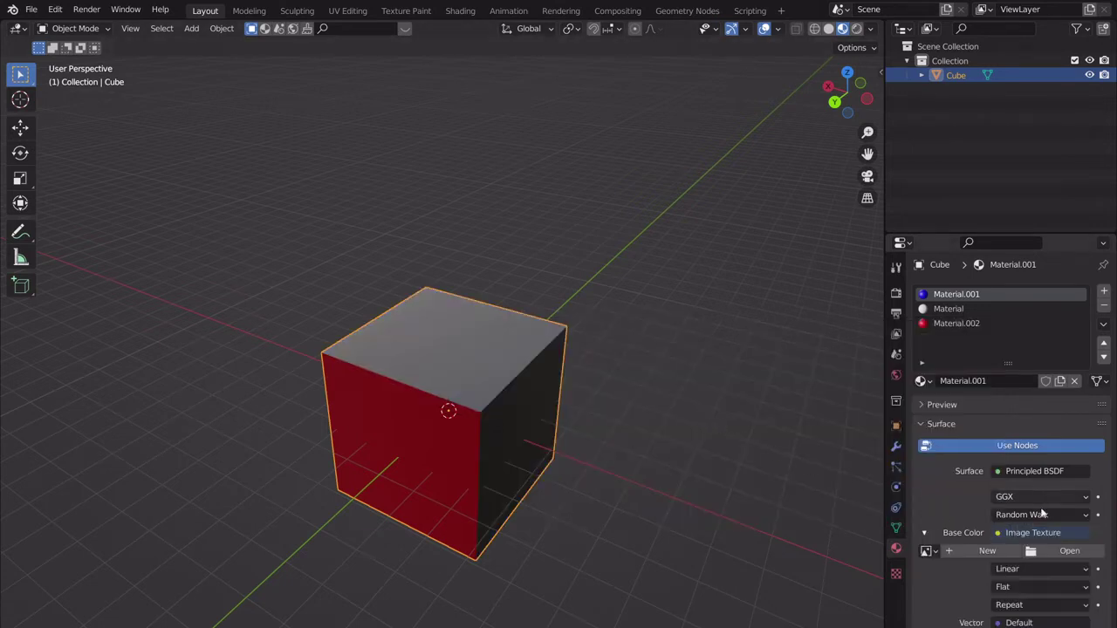
{"action": "scroll", "coordinate": [1051, 554], "scroll_direction": "down", "scroll_amount": 2}
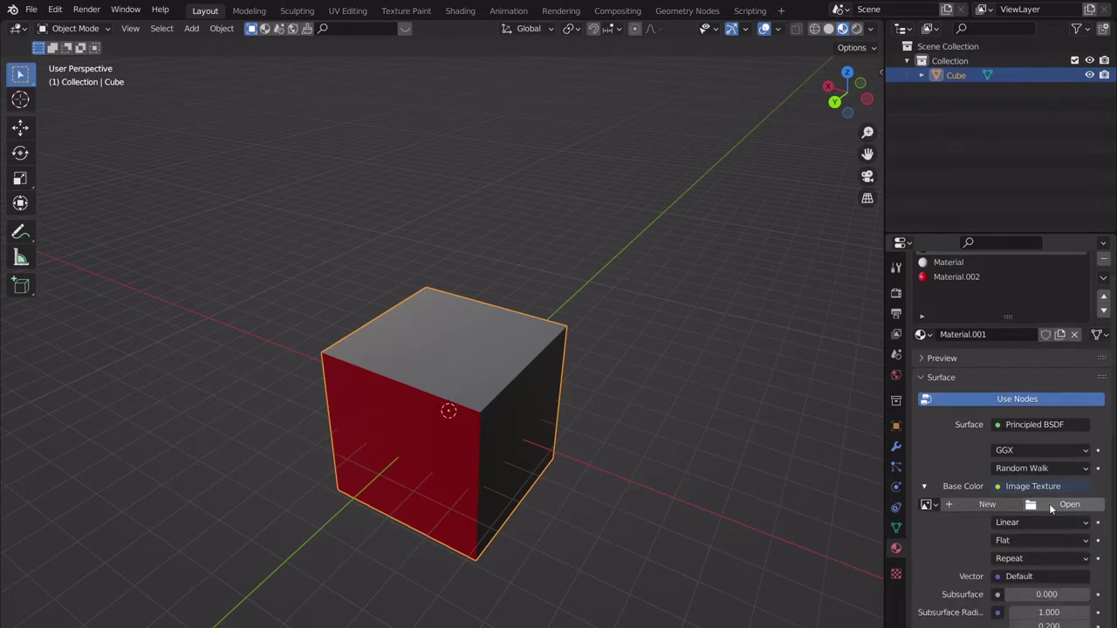
While browsing for an image file, create a folder named tutorial_blender_longform inside custom tracks, open it, and cancel loading.
{"action": "left_click", "coordinate": [1038, 506]}
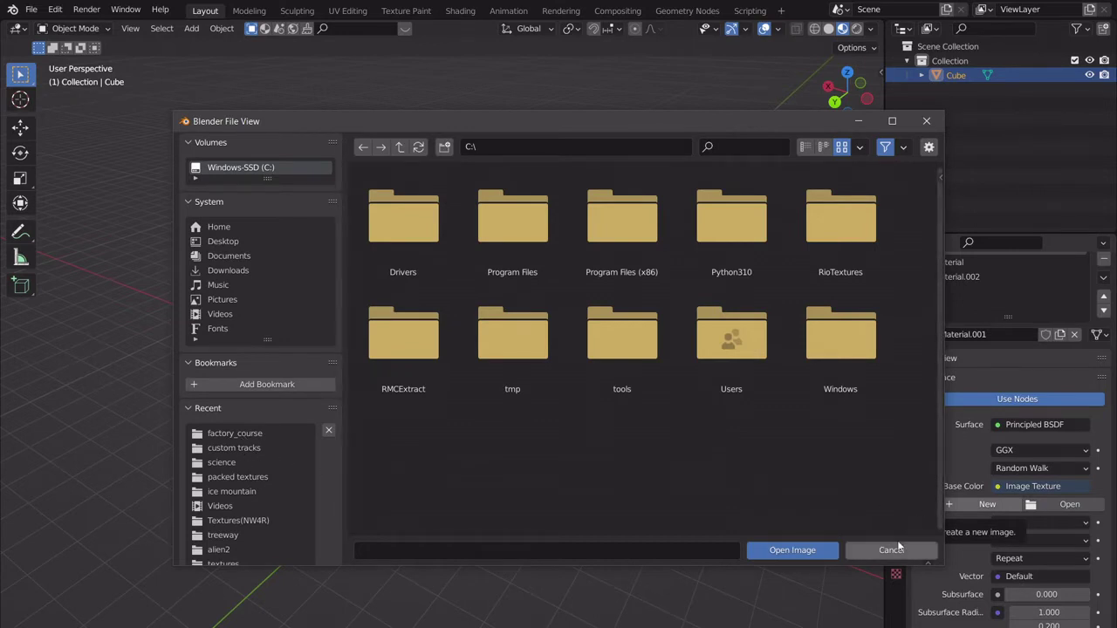
{"action": "left_click", "coordinate": [255, 447]}
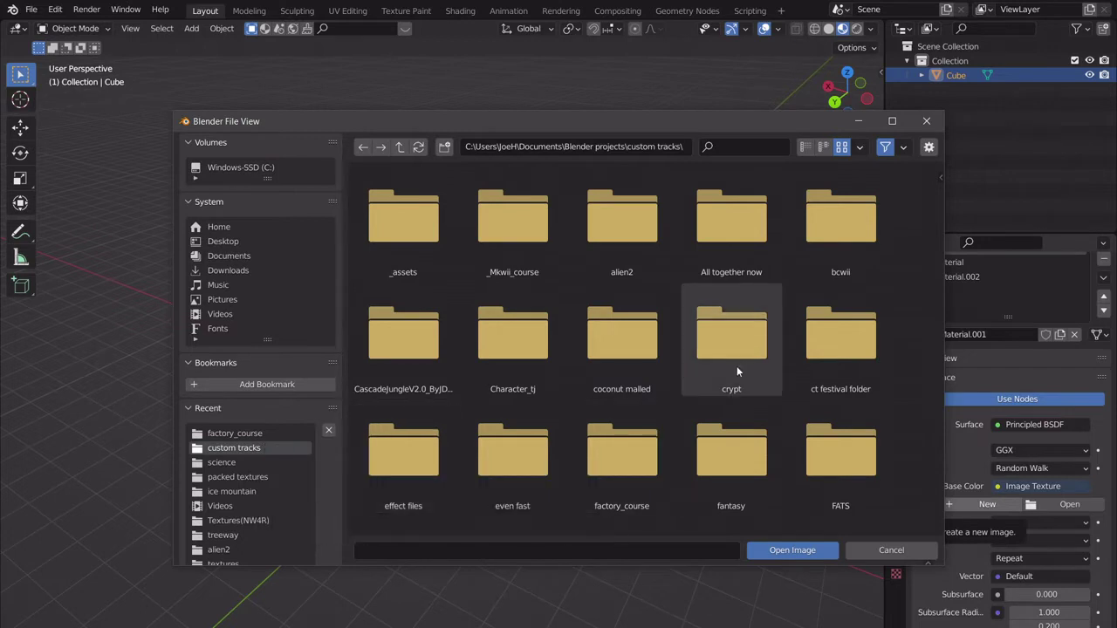
{"action": "right_click", "coordinate": [903, 305]}
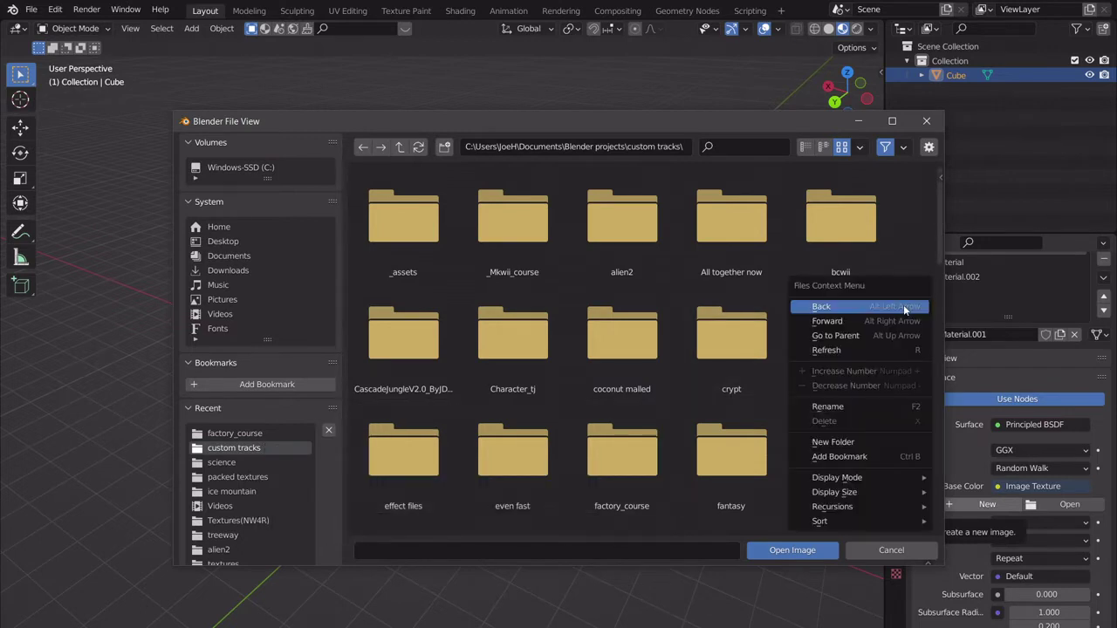
{"action": "left_click", "coordinate": [908, 242]}
{"action": "right_click", "coordinate": [908, 243]}
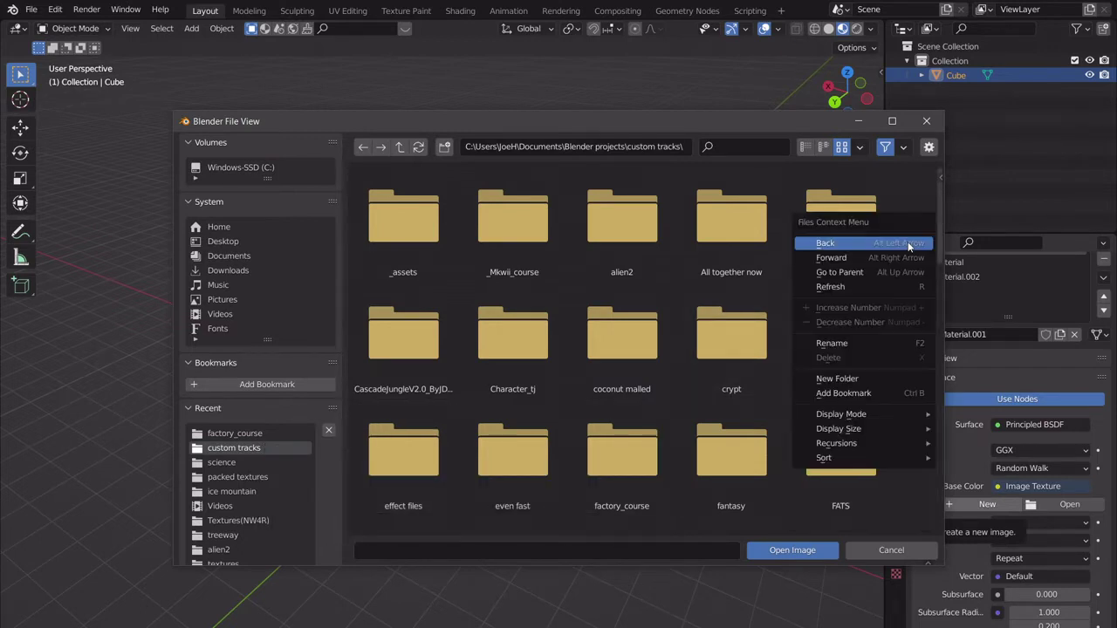
{"action": "left_click", "coordinate": [852, 381]}
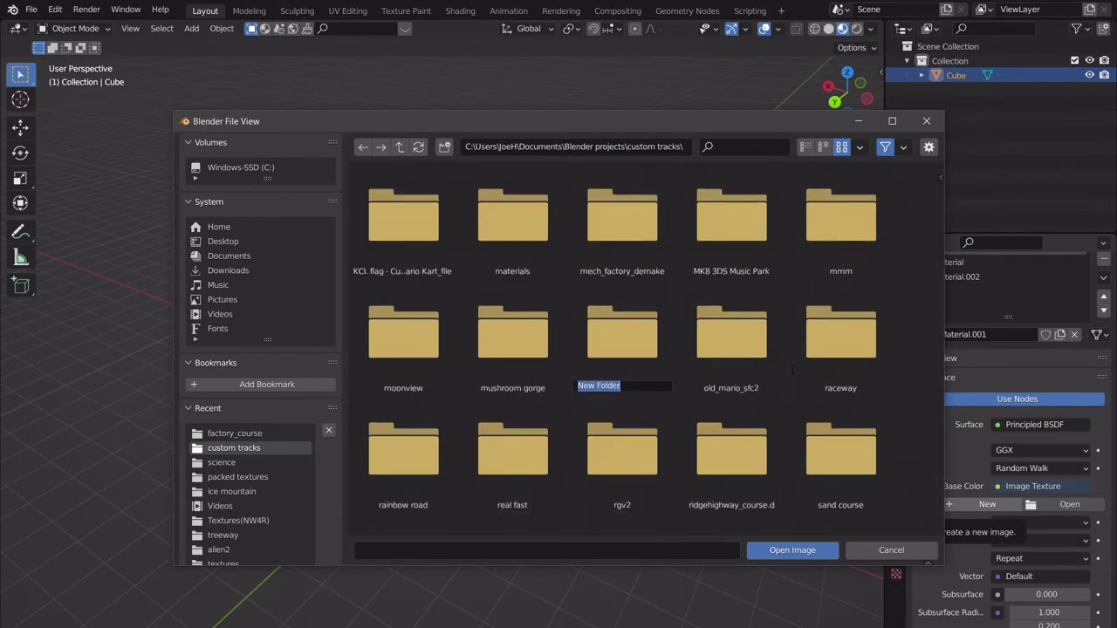
{"action": "type", "text": "tutorial_blender_longform"}
{"action": "key", "text": "Return"}
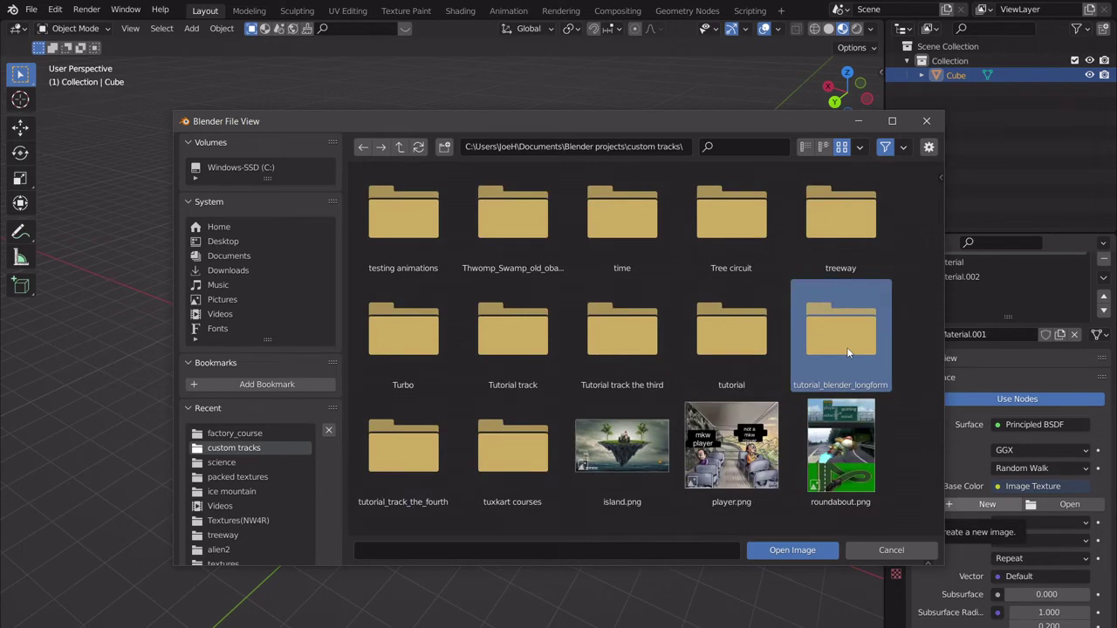
{"action": "left_click", "coordinate": [840, 332]}
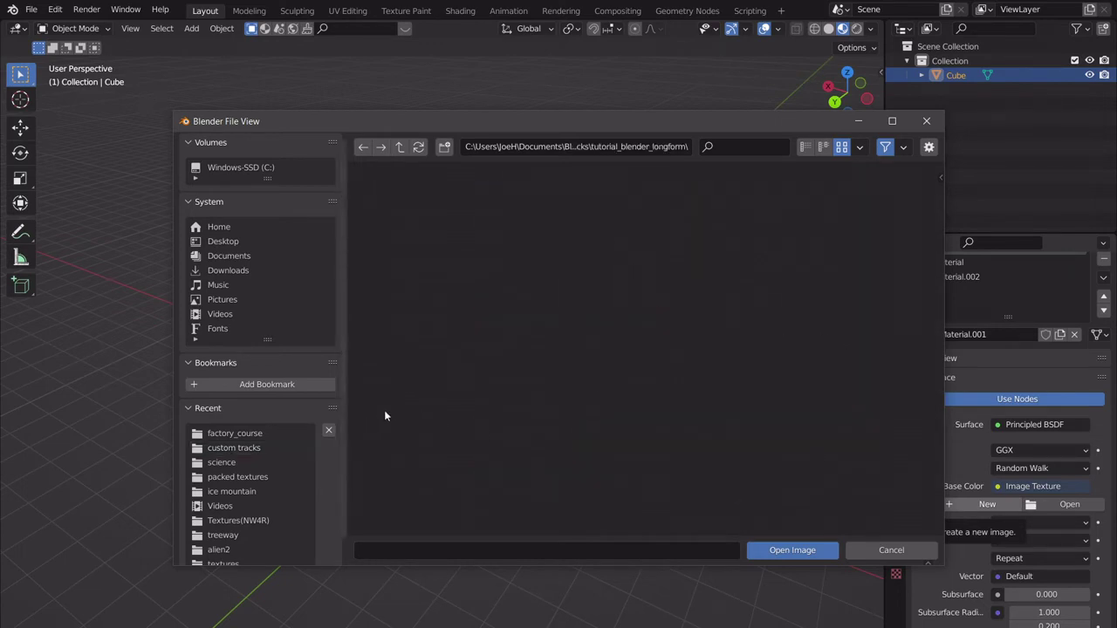
{"action": "left_click", "coordinate": [886, 549]}
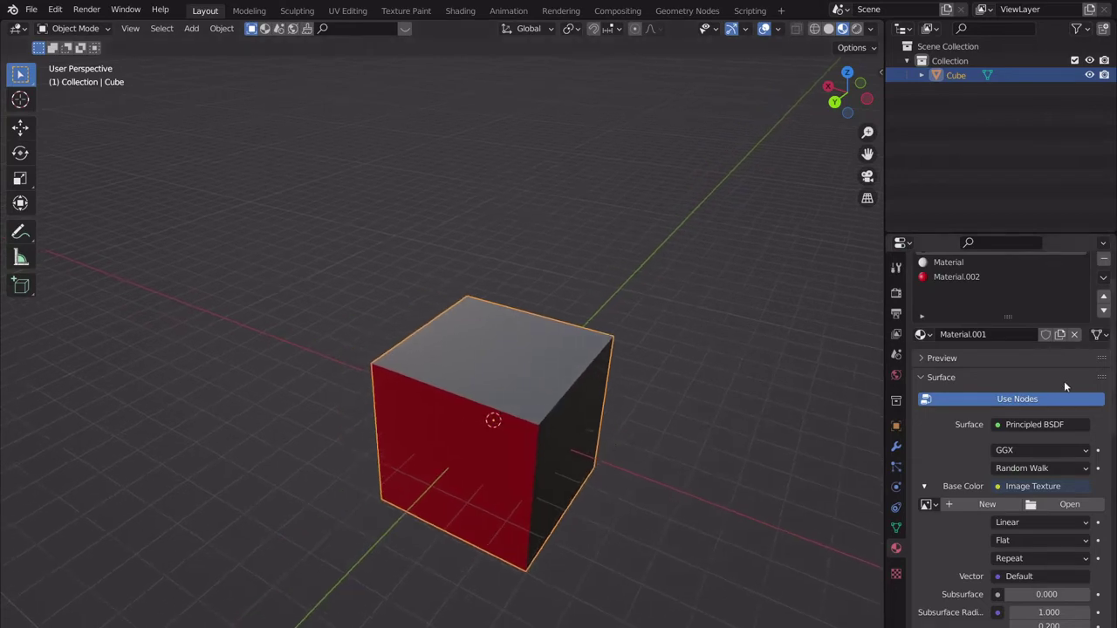
Browse for an image for Material.001's base color texture in the textures folder inside custom tracks\tutorial_blender_longform.
{"action": "scroll", "coordinate": [1065, 384], "scroll_direction": "up", "scroll_amount": 2}
{"action": "left_click", "coordinate": [1069, 552]}
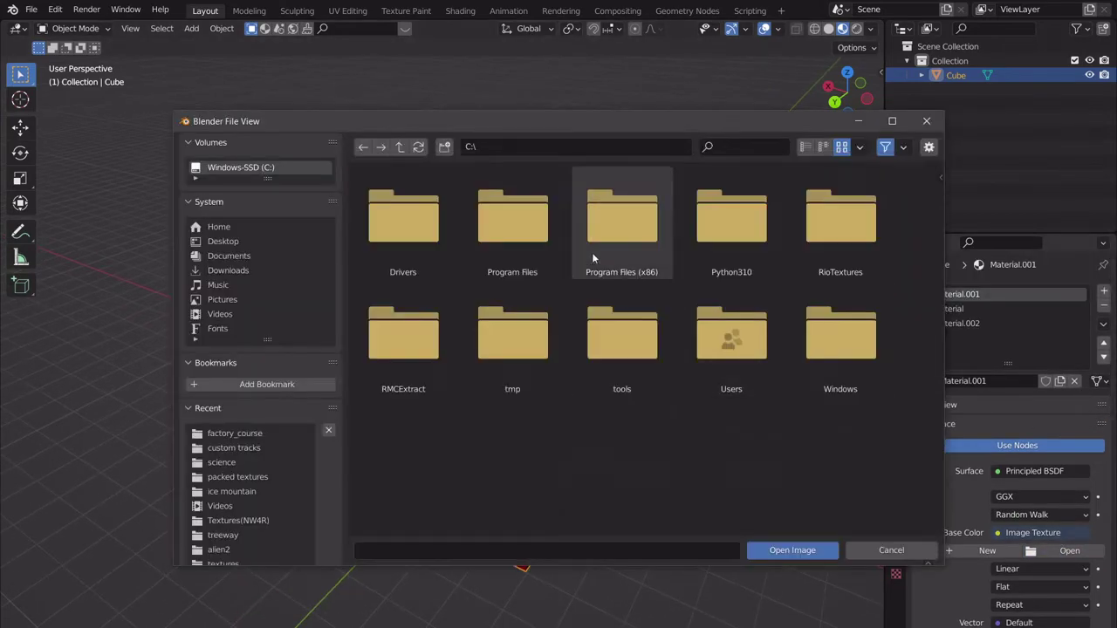
{"action": "left_click", "coordinate": [246, 448]}
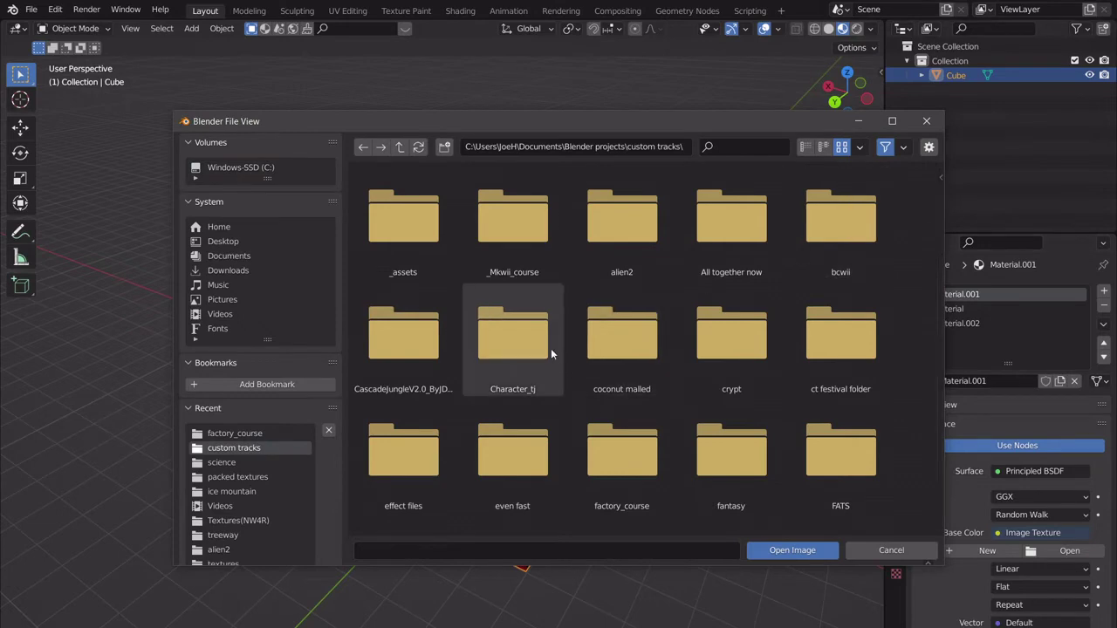
{"action": "scroll", "coordinate": [651, 396], "scroll_direction": "down", "scroll_amount": 15}
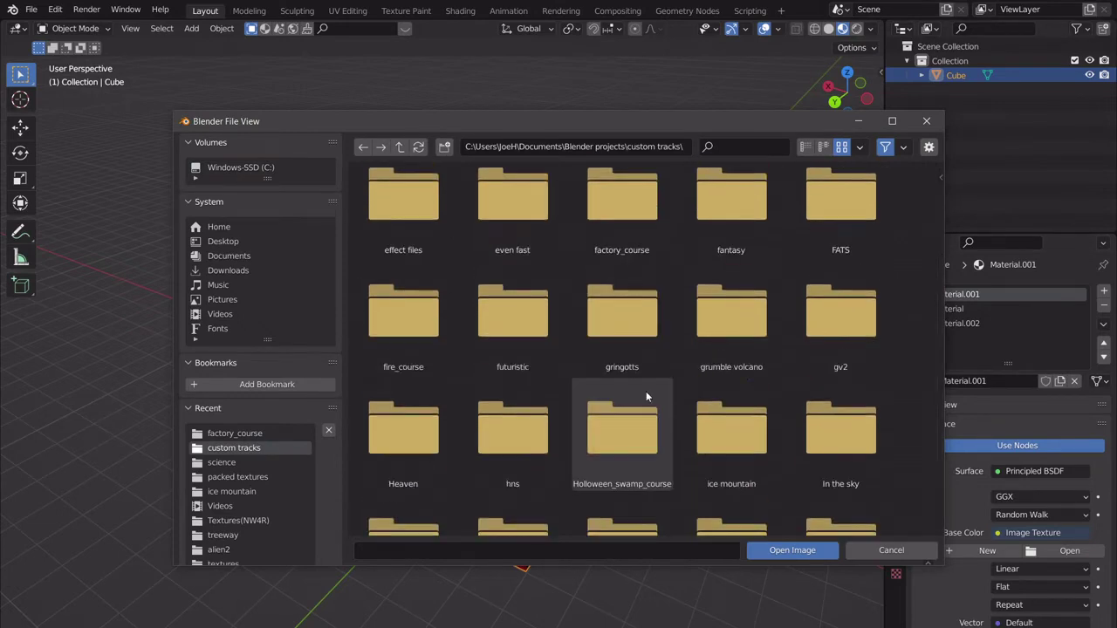
{"action": "scroll", "coordinate": [638, 384], "scroll_direction": "down", "scroll_amount": 8}
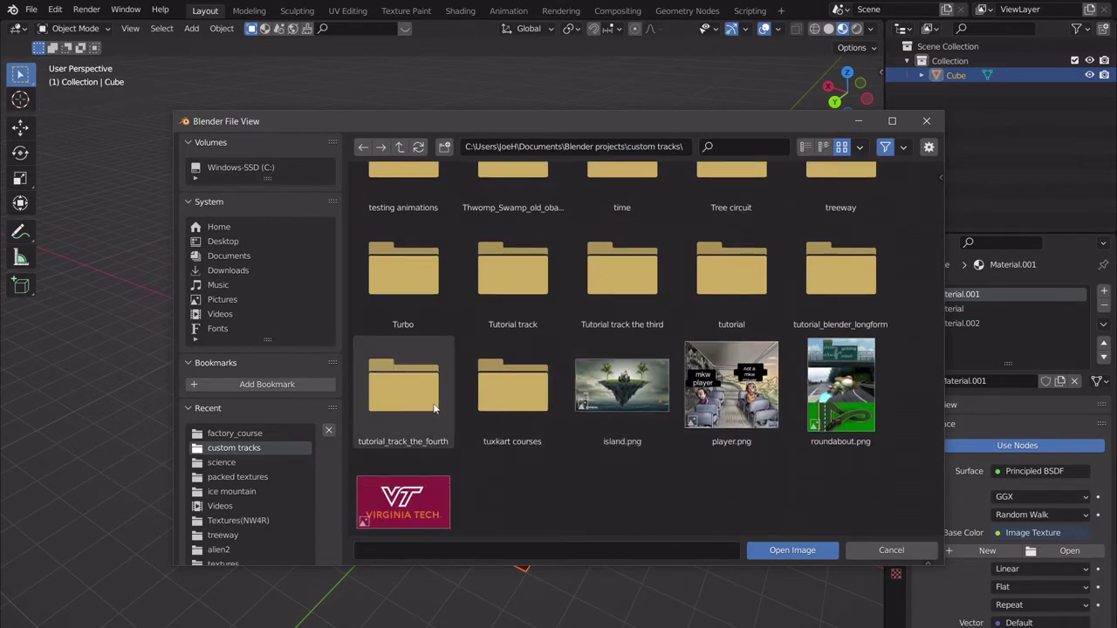
{"action": "scroll", "coordinate": [429, 417], "scroll_direction": "up", "scroll_amount": 1}
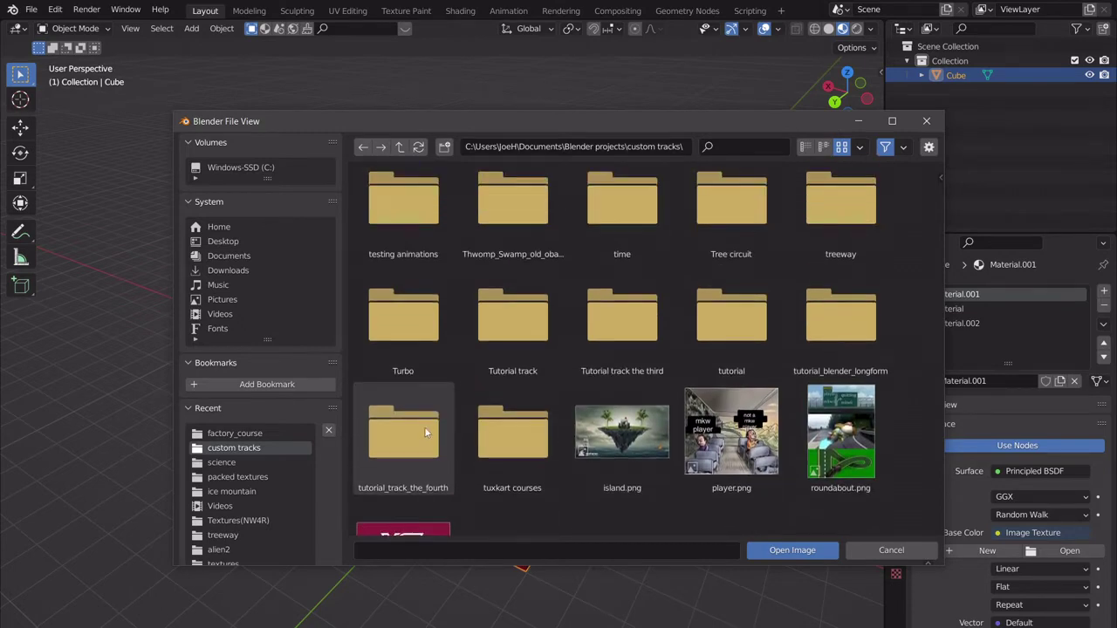
{"action": "double_click", "coordinate": [842, 316]}
{"action": "double_click", "coordinate": [418, 234]}
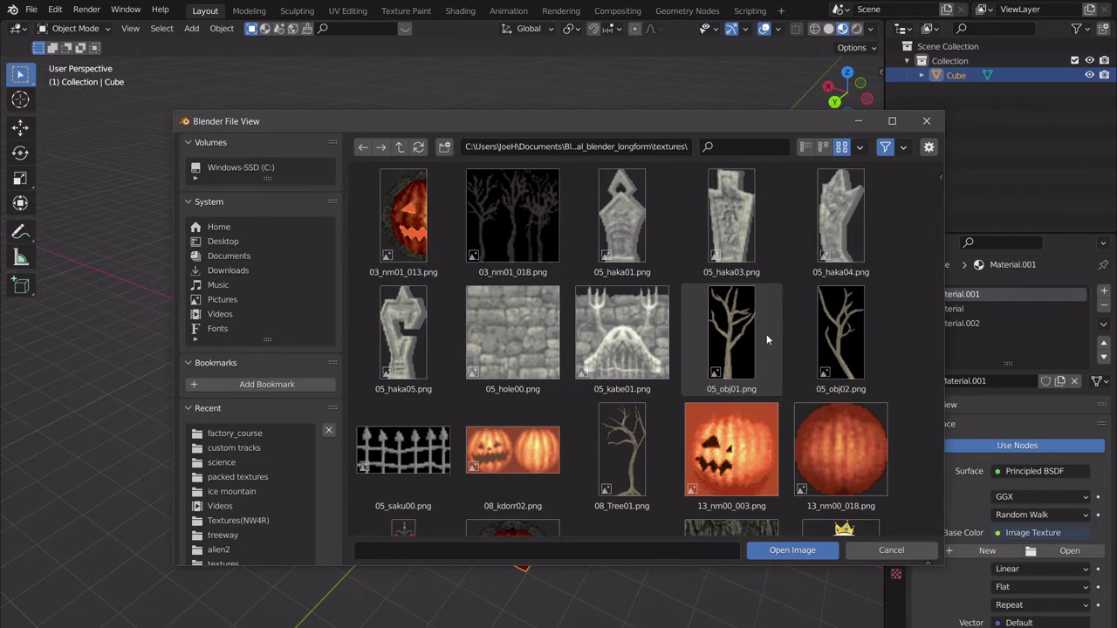
{"action": "scroll", "coordinate": [768, 367], "scroll_direction": "down", "scroll_amount": 6}
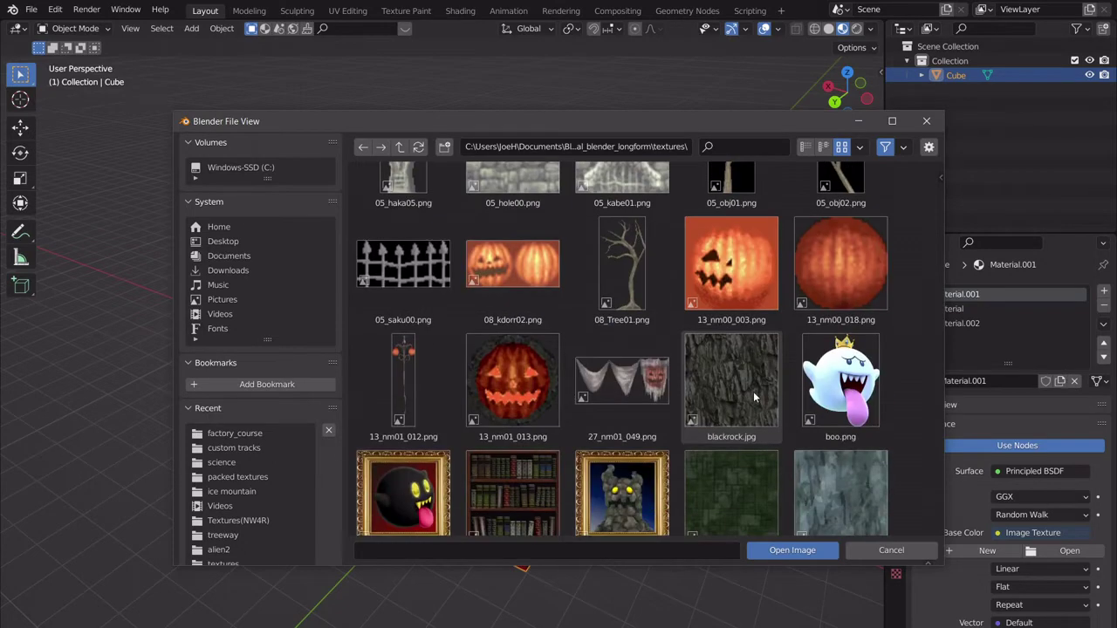
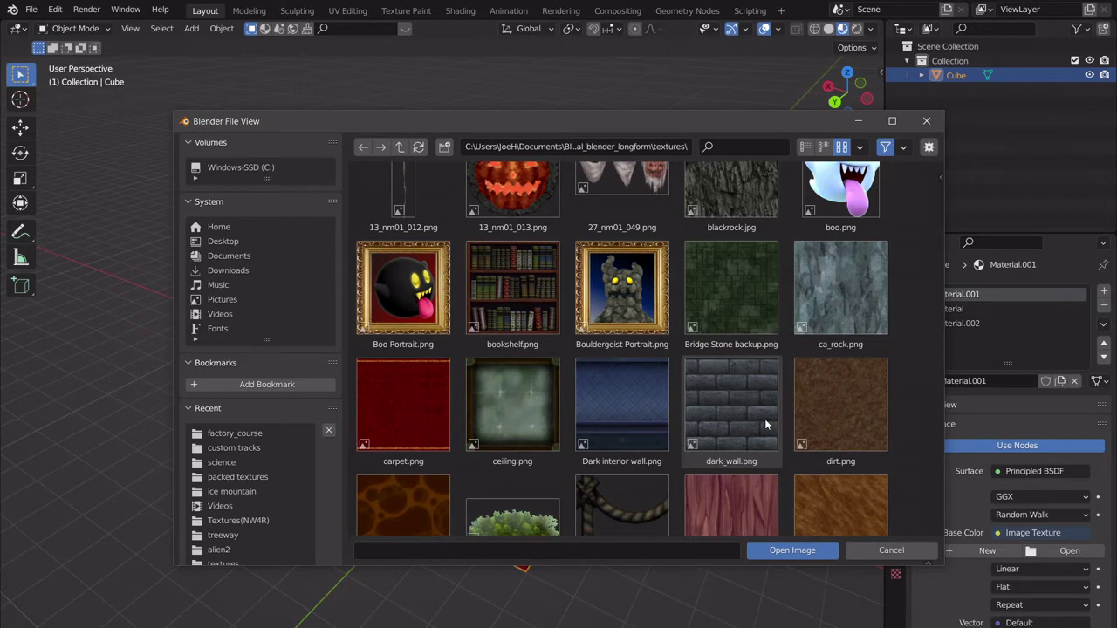
Load us_road_c1.png from the textures folder as the base color image of Material.001.
{"action": "scroll", "coordinate": [740, 419], "scroll_direction": "down", "scroll_amount": 6}
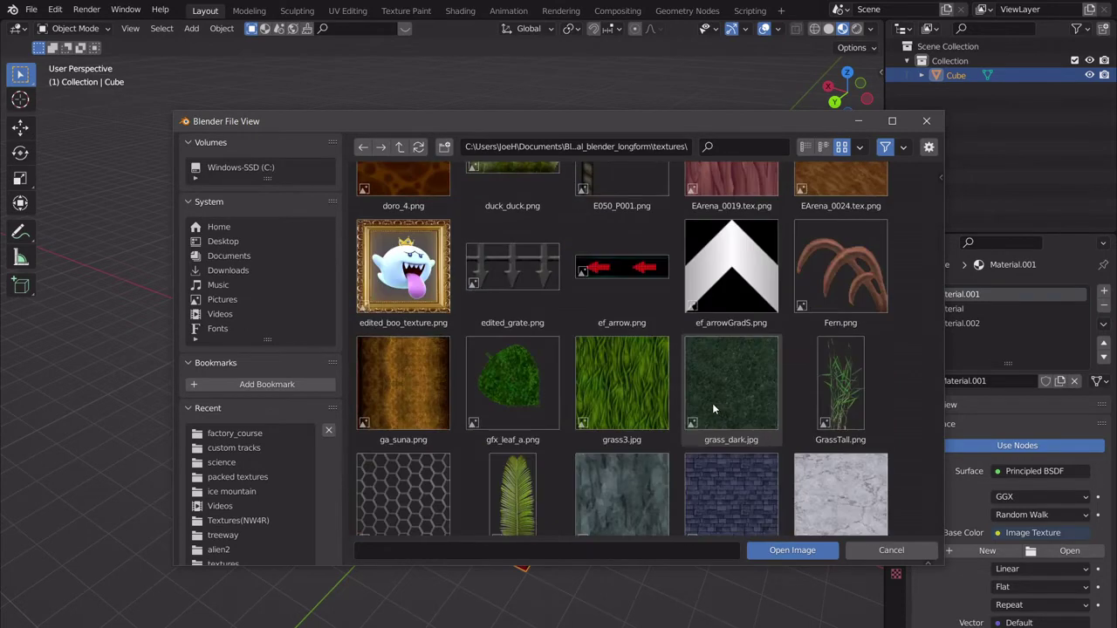
{"action": "scroll", "coordinate": [712, 403], "scroll_direction": "down", "scroll_amount": 2}
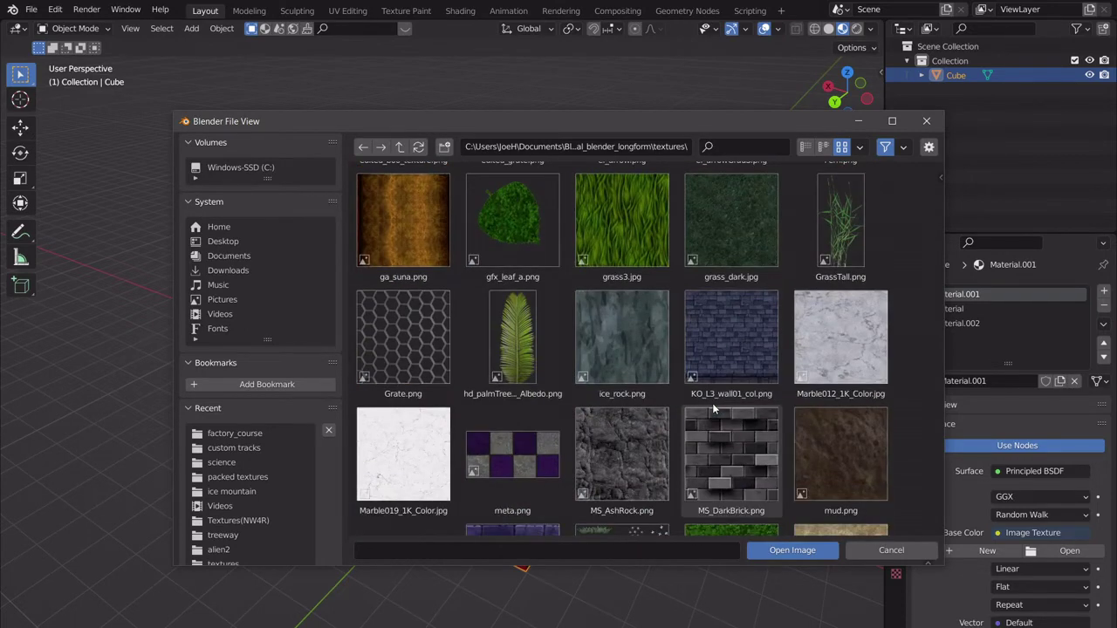
{"action": "scroll", "coordinate": [712, 403], "scroll_direction": "down", "scroll_amount": 8}
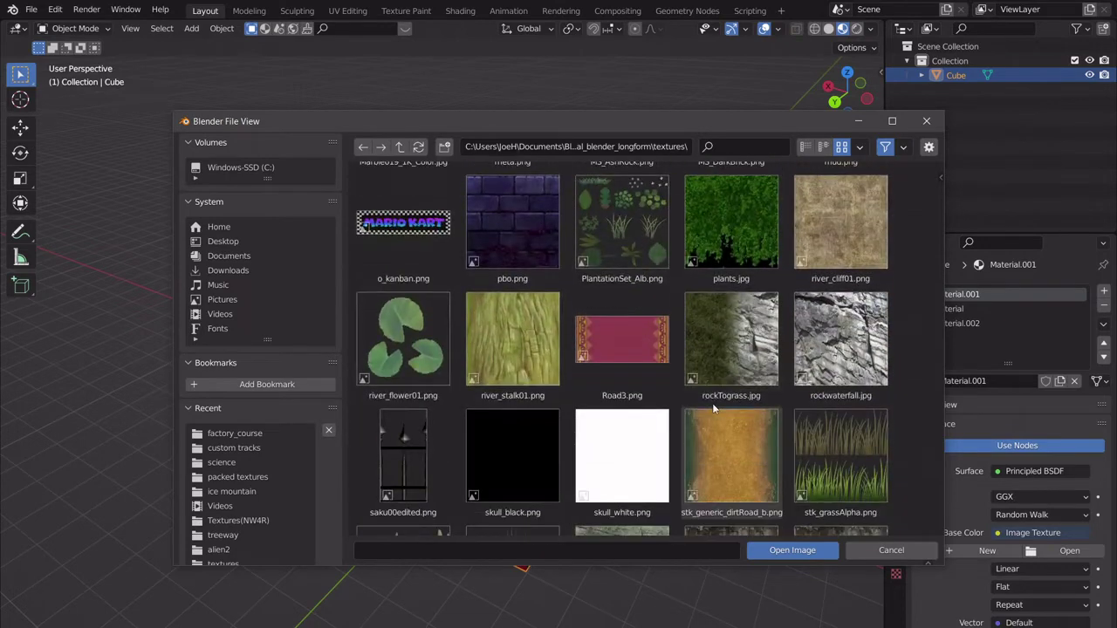
{"action": "scroll", "coordinate": [712, 403], "scroll_direction": "down", "scroll_amount": 6}
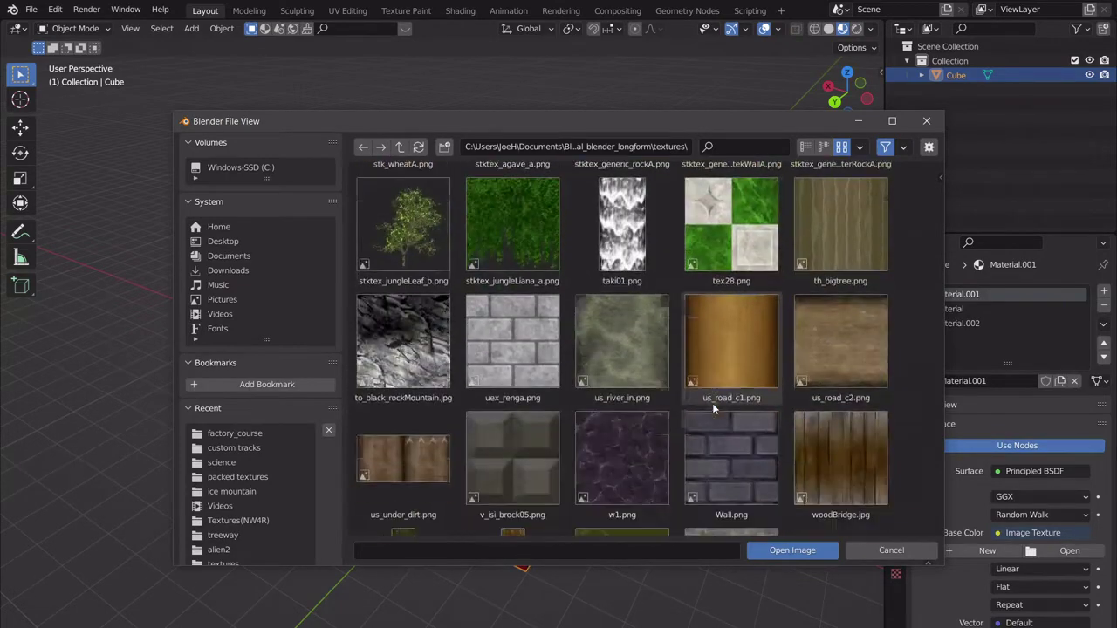
{"action": "left_click", "coordinate": [734, 373]}
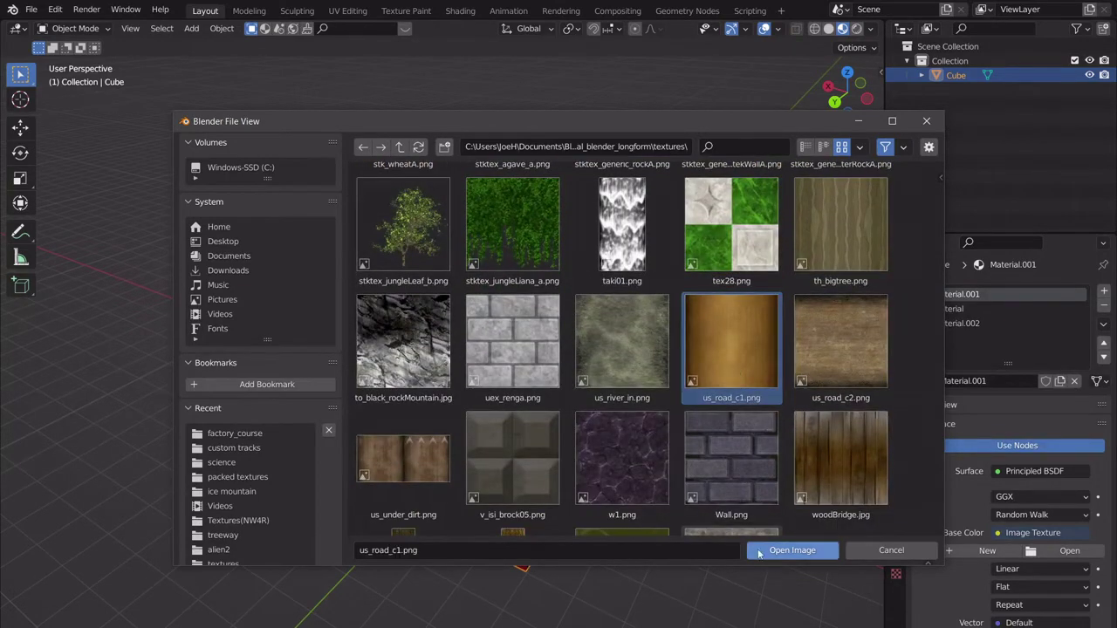
{"action": "left_click", "coordinate": [789, 550]}
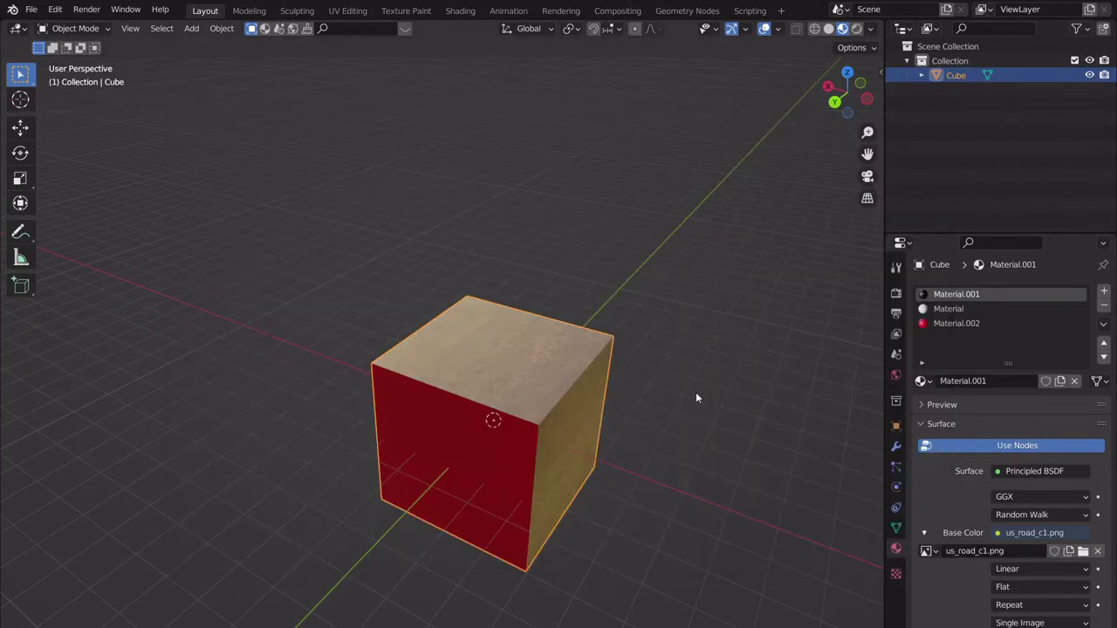
{"action": "middle_click_drag", "start_coordinate": [695, 392], "coordinate": [533, 384]}
{"action": "scroll", "coordinate": [513, 396], "scroll_direction": "down", "scroll_amount": 3}
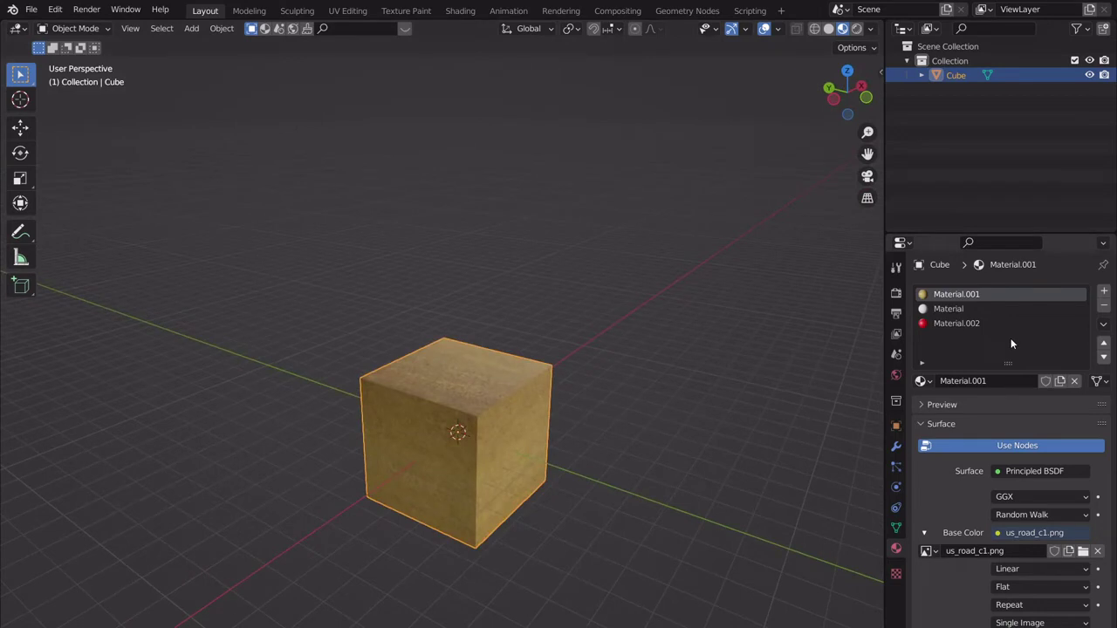
Unlink the current base color image of Material.001 and load EArena_0019.tex.png from the textures folder instead.
{"action": "left_click", "coordinate": [1097, 550]}
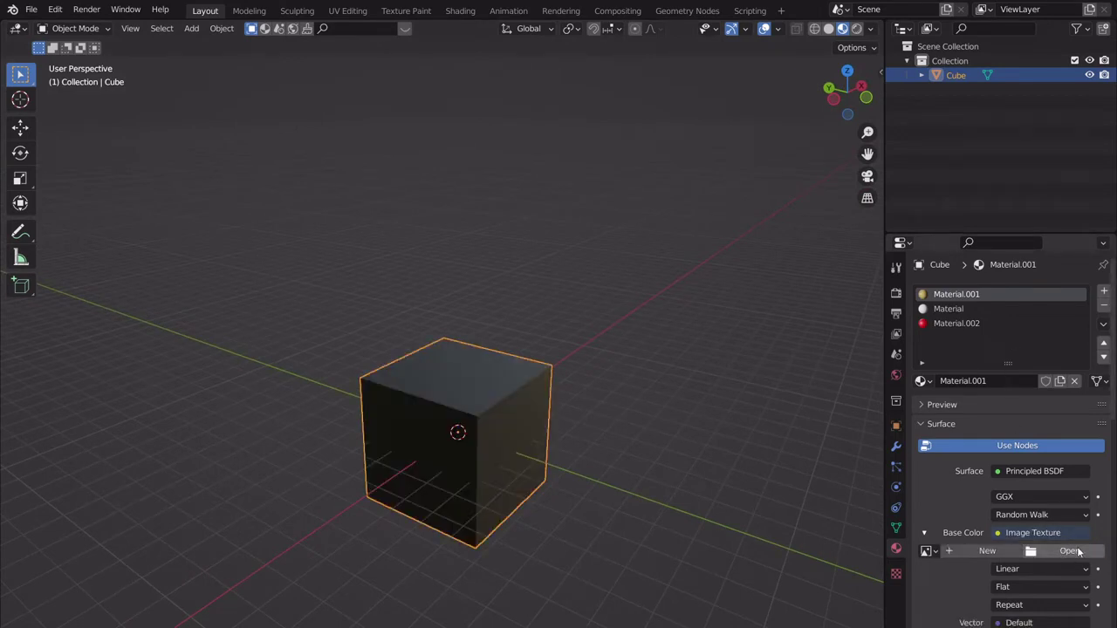
{"action": "left_click", "coordinate": [1066, 553]}
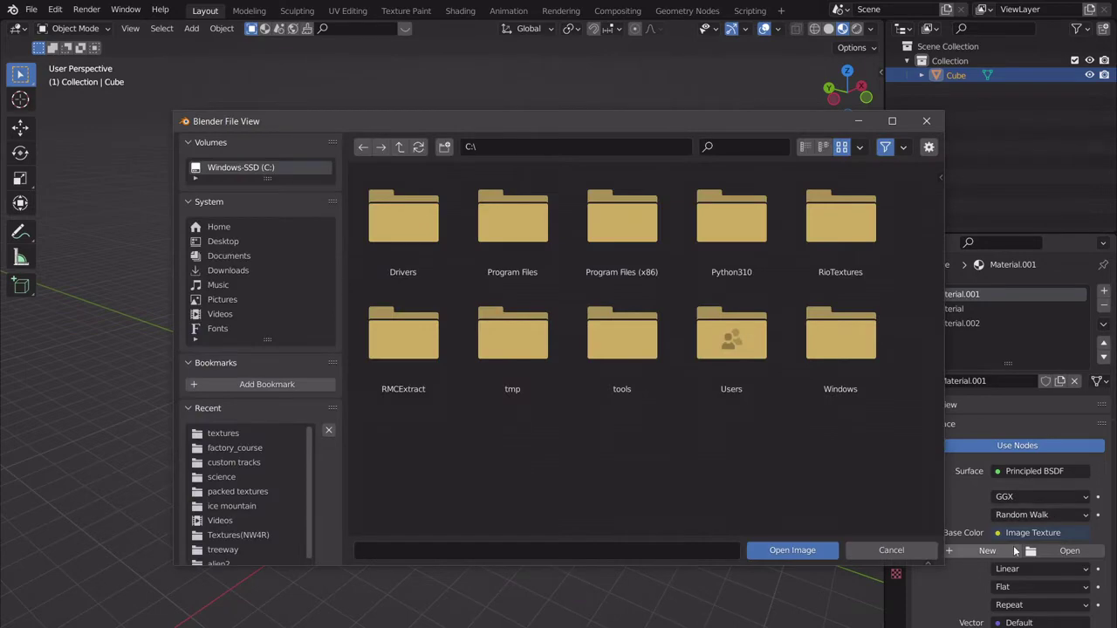
{"action": "left_click", "coordinate": [253, 433]}
{"action": "scroll", "coordinate": [773, 381], "scroll_direction": "down", "scroll_amount": 10}
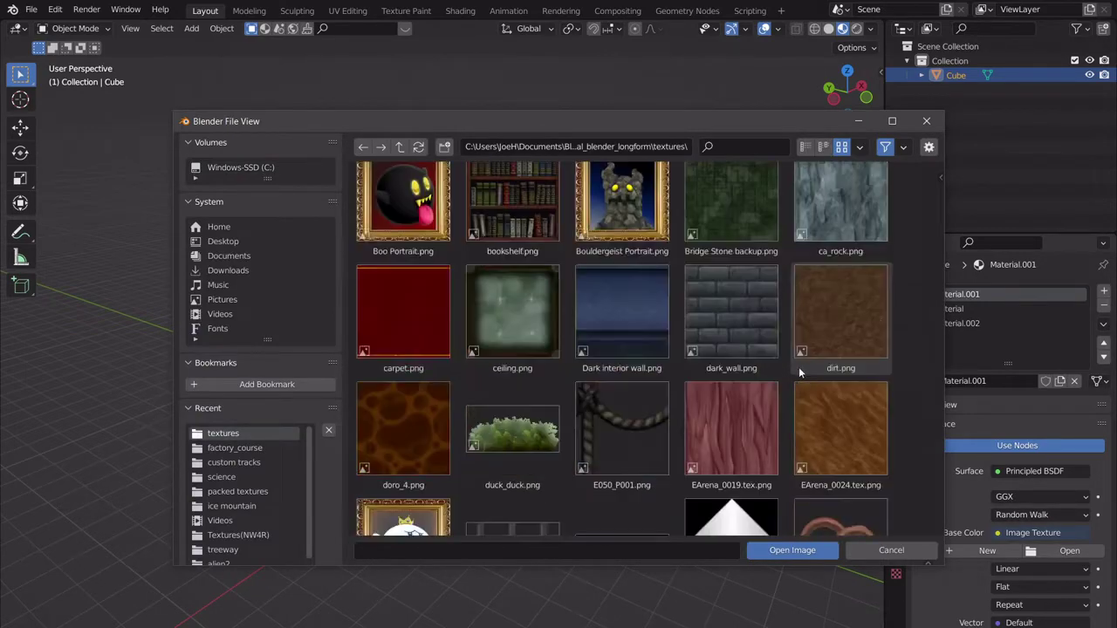
{"action": "scroll", "coordinate": [748, 403], "scroll_direction": "down", "scroll_amount": 2}
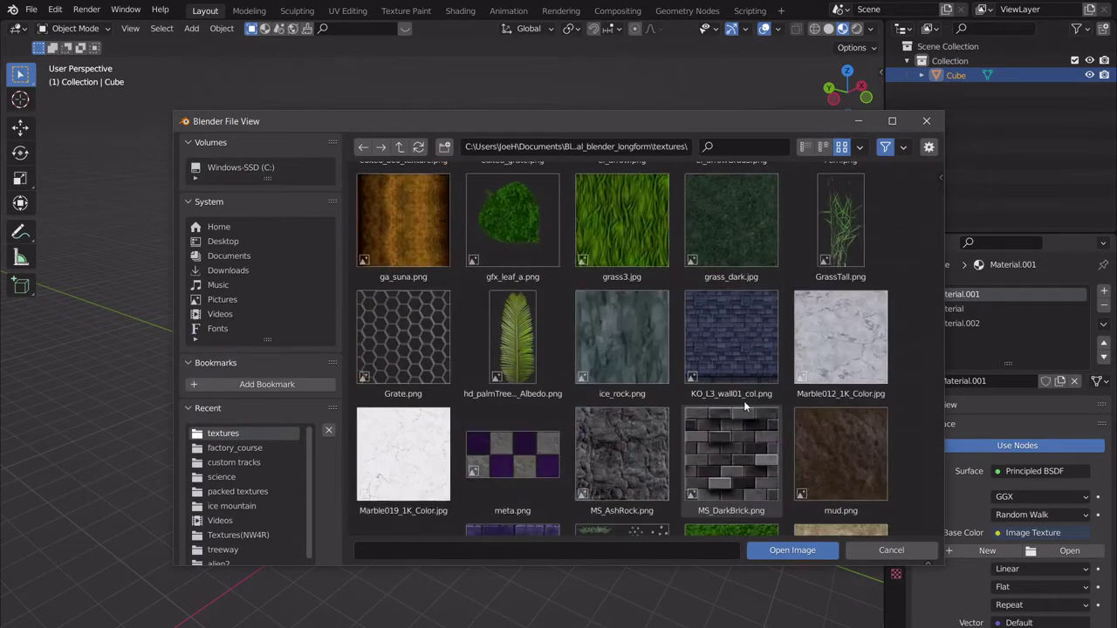
{"action": "scroll", "coordinate": [743, 401], "scroll_direction": "up", "scroll_amount": 4}
{"action": "left_click", "coordinate": [759, 265]}
{"action": "left_click", "coordinate": [793, 550]}
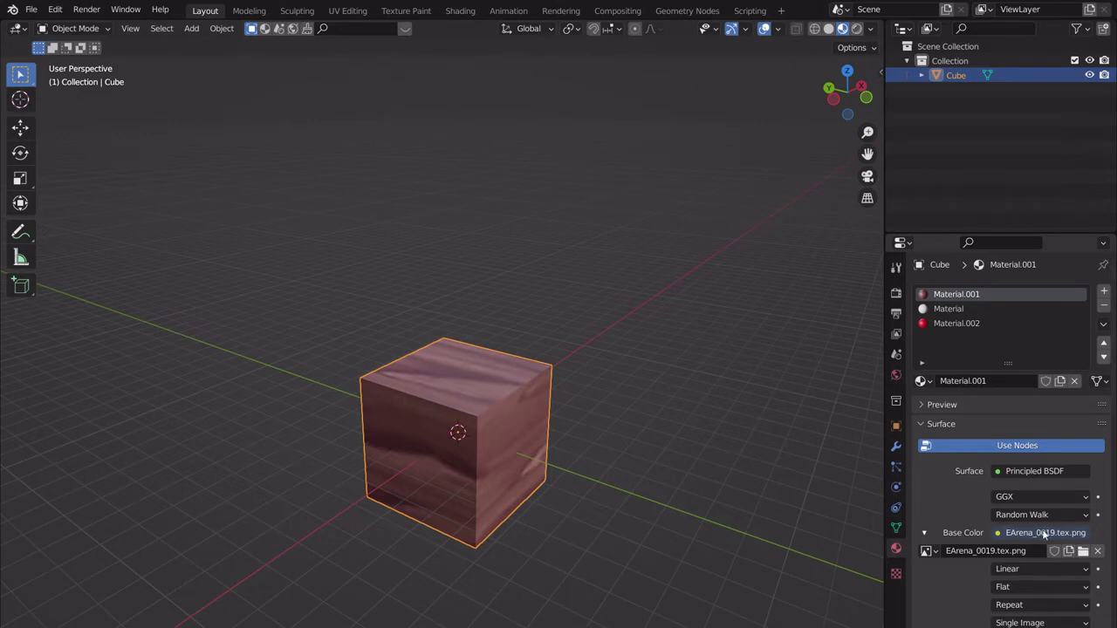
Enter Edit Mode on the cube and UV unwrap its side face facing -X.
{"action": "mouse_move", "coordinate": [712, 522]}
{"action": "middle_mouse_down"}
{"action": "mouse_move", "coordinate": [666, 484]}
{"action": "mouse_move", "coordinate": [690, 448]}
{"action": "mouse_move", "coordinate": [698, 549]}
{"action": "mouse_move", "coordinate": [666, 518]}
{"action": "mouse_move", "coordinate": [534, 481]}
{"action": "mouse_move", "coordinate": [601, 415]}
{"action": "mouse_move", "coordinate": [726, 434]}
{"action": "mouse_move", "coordinate": [584, 498]}
{"action": "mouse_move", "coordinate": [571, 463]}
{"action": "mouse_move", "coordinate": [595, 445]}
{"action": "mouse_move", "coordinate": [641, 466]}
{"action": "mouse_move", "coordinate": [611, 324]}
{"action": "mouse_move", "coordinate": [630, 356]}
{"action": "mouse_move", "coordinate": [620, 381]}
{"action": "mouse_move", "coordinate": [602, 356]}
{"action": "mouse_move", "coordinate": [618, 352]}
{"action": "middle_mouse_up"}
{"action": "key", "text": "Tab"}
{"action": "key", "text": "KP_Decimal"}
{"action": "scroll", "coordinate": [576, 464], "scroll_direction": "down", "scroll_amount": 4}
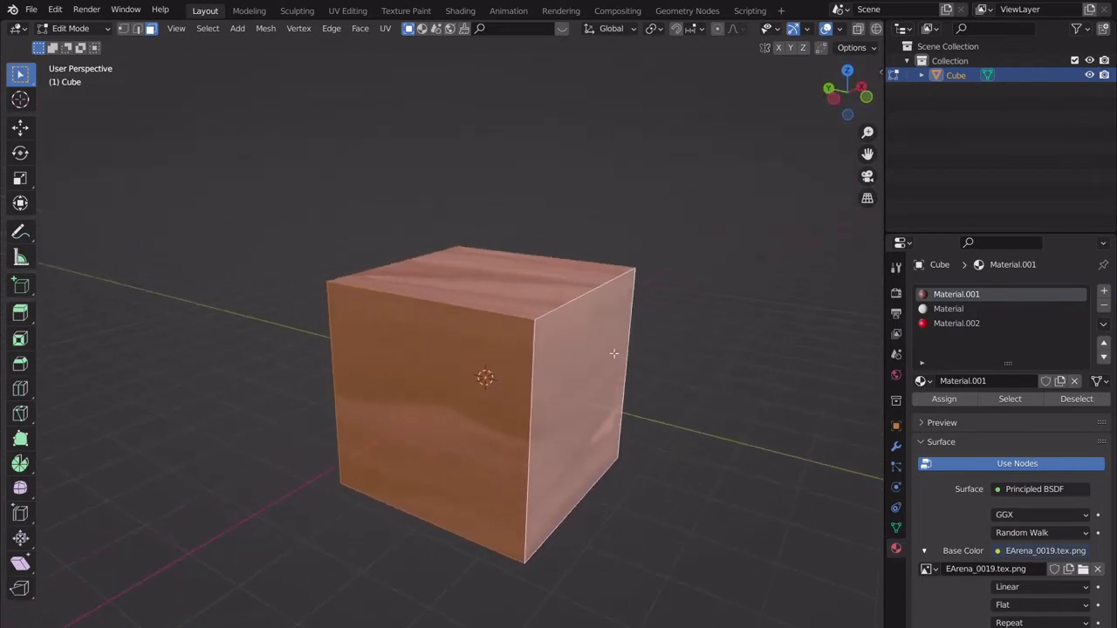
{"action": "key", "text": "a"}
{"action": "middle_click_drag", "start_coordinate": [490, 377], "coordinate": [549, 348]}
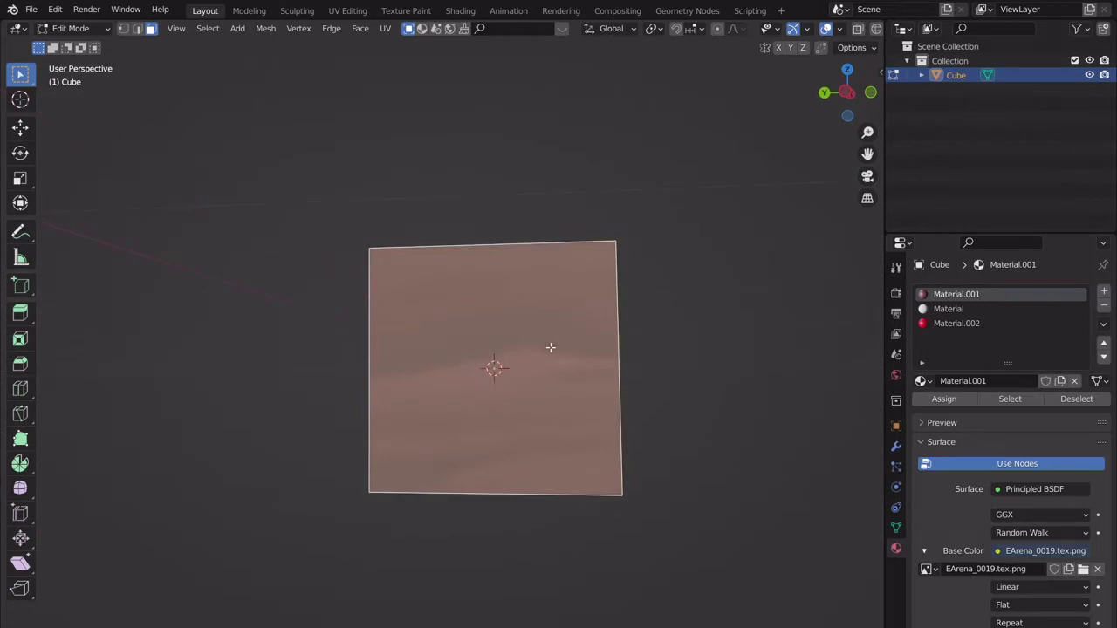
{"action": "key", "text": "u"}
{"action": "key", "text": "Return"}
{"action": "key", "text": "u"}
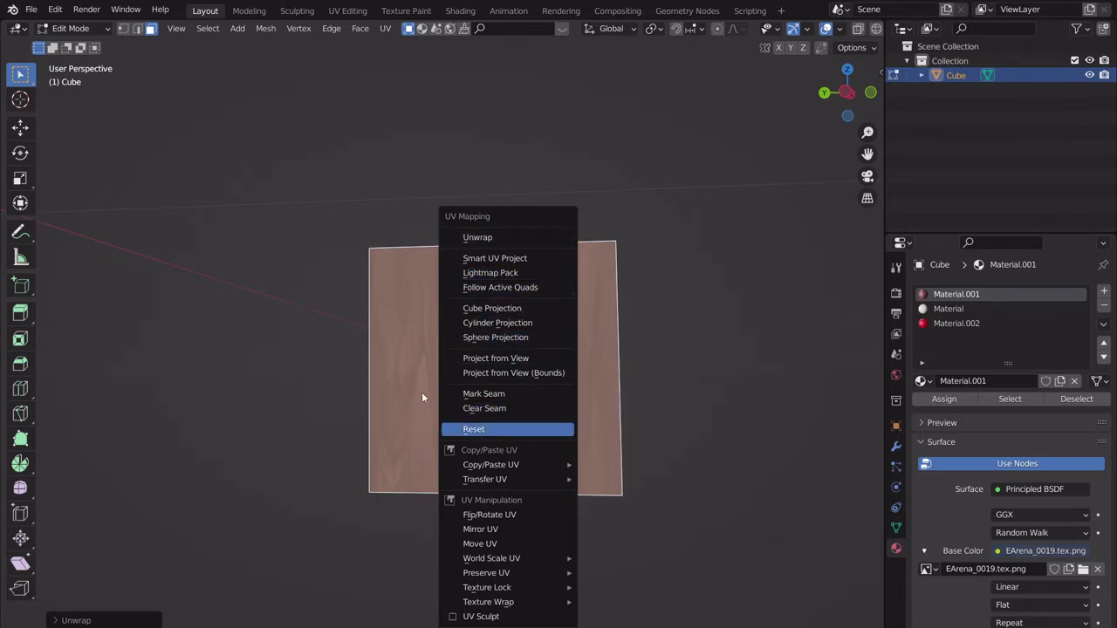
{"action": "left_click", "coordinate": [521, 238]}
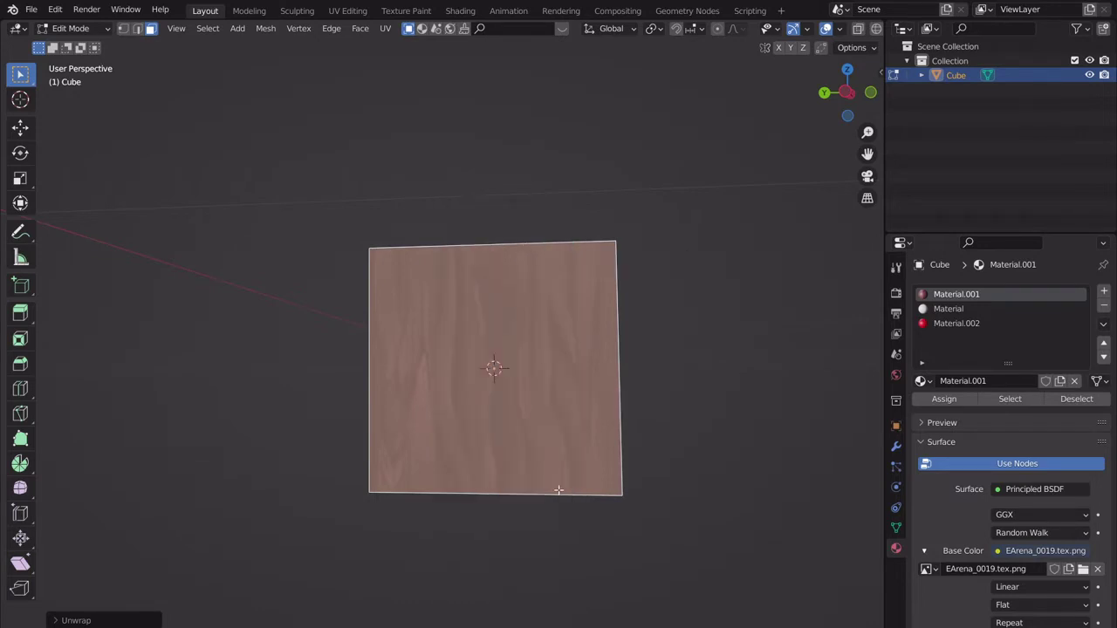
Apply Cube Projection to the UVs of the face facing -X, and return it to a plain Unwrap.
{"action": "key", "text": "u"}
{"action": "left_click", "coordinate": [592, 392]}
{"action": "key", "text": "u"}
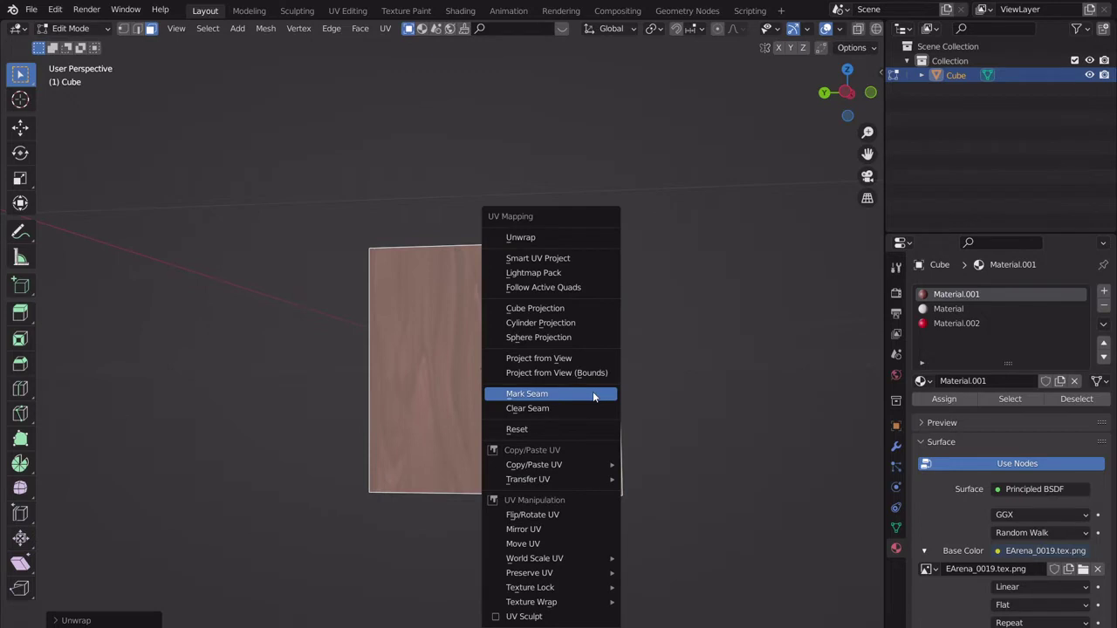
{"action": "left_click", "coordinate": [548, 310]}
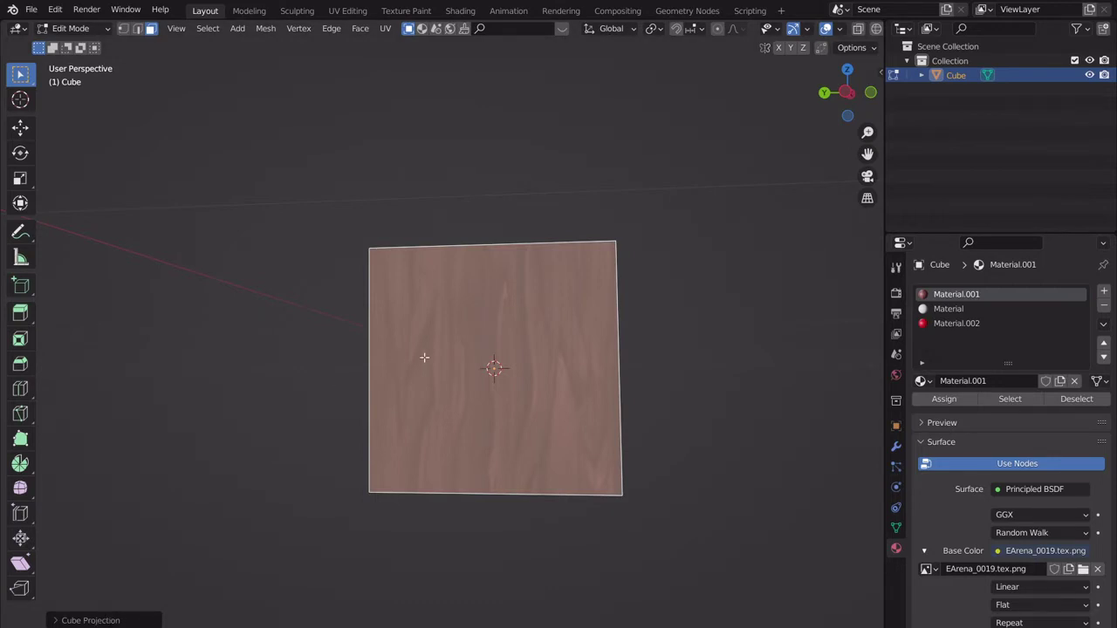
{"action": "key", "text": "u"}
{"action": "key", "text": "u"}
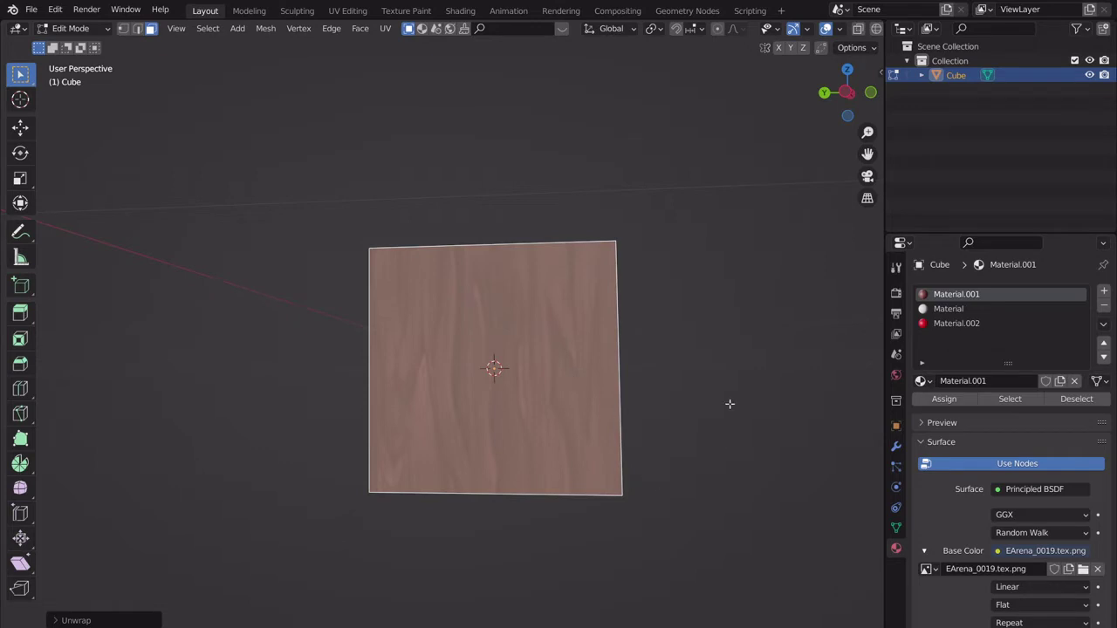
Select all of the cube's faces, unwrap them together, and inspect the wood texture around the cube.
{"action": "middle_click_drag", "start_coordinate": [753, 285], "coordinate": [589, 337]}
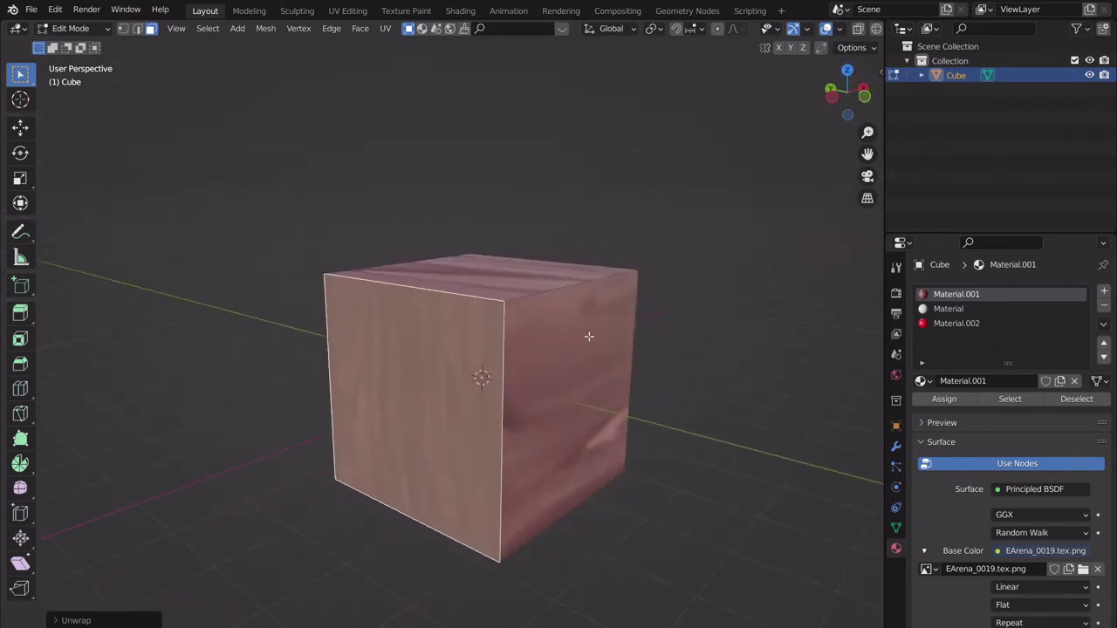
{"action": "left_click", "coordinate": [533, 348], "text": "shift"}
{"action": "left_click", "coordinate": [492, 288], "text": "shift"}
{"action": "middle_click_drag", "start_coordinate": [679, 329], "coordinate": [734, 392]}
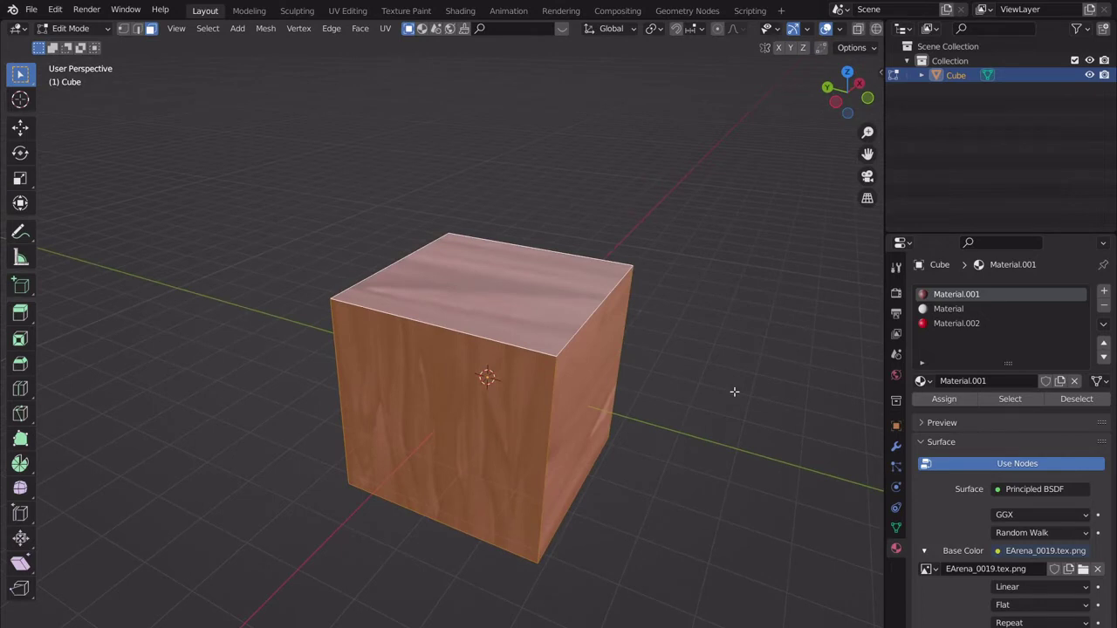
{"action": "key", "text": "u"}
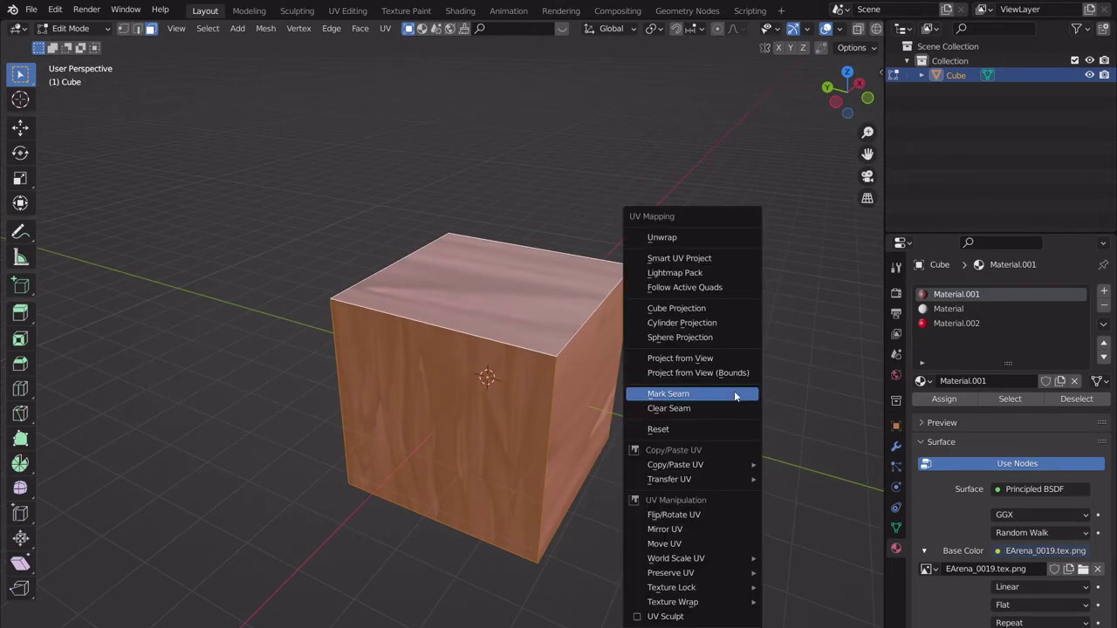
{"action": "left_click", "coordinate": [734, 392]}
{"action": "middle_click_drag", "start_coordinate": [707, 386], "coordinate": [696, 323]}
{"action": "left_click", "coordinate": [808, 279]}
{"action": "middle_click_drag", "start_coordinate": [594, 356], "coordinate": [551, 404]}
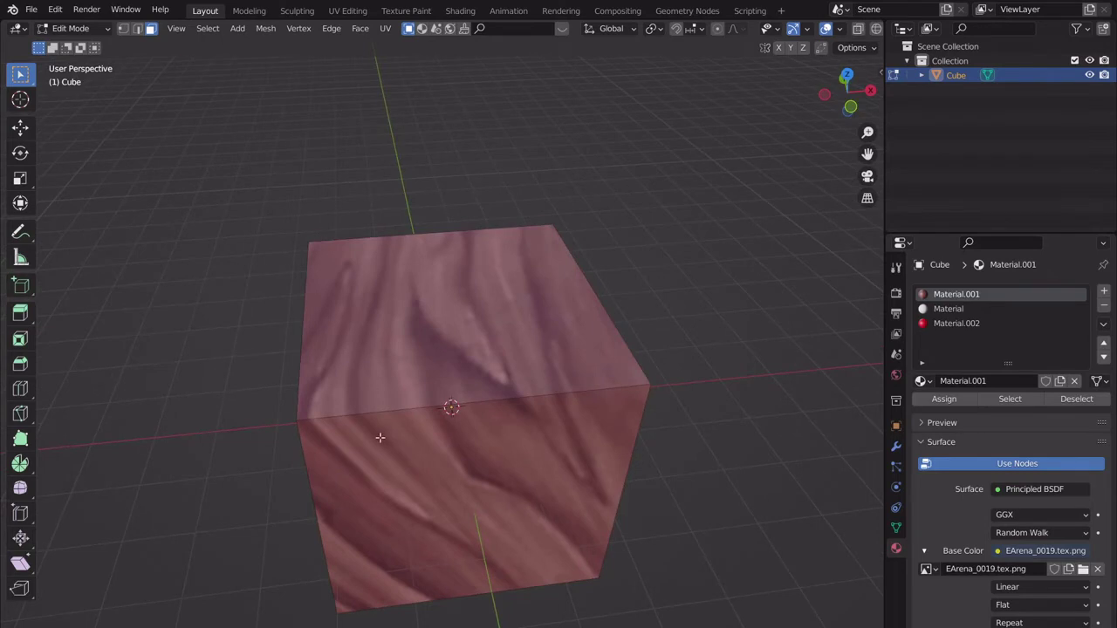
{"action": "middle_click_drag", "start_coordinate": [383, 406], "coordinate": [513, 437]}
{"action": "middle_click_drag", "start_coordinate": [508, 489], "coordinate": [574, 512]}
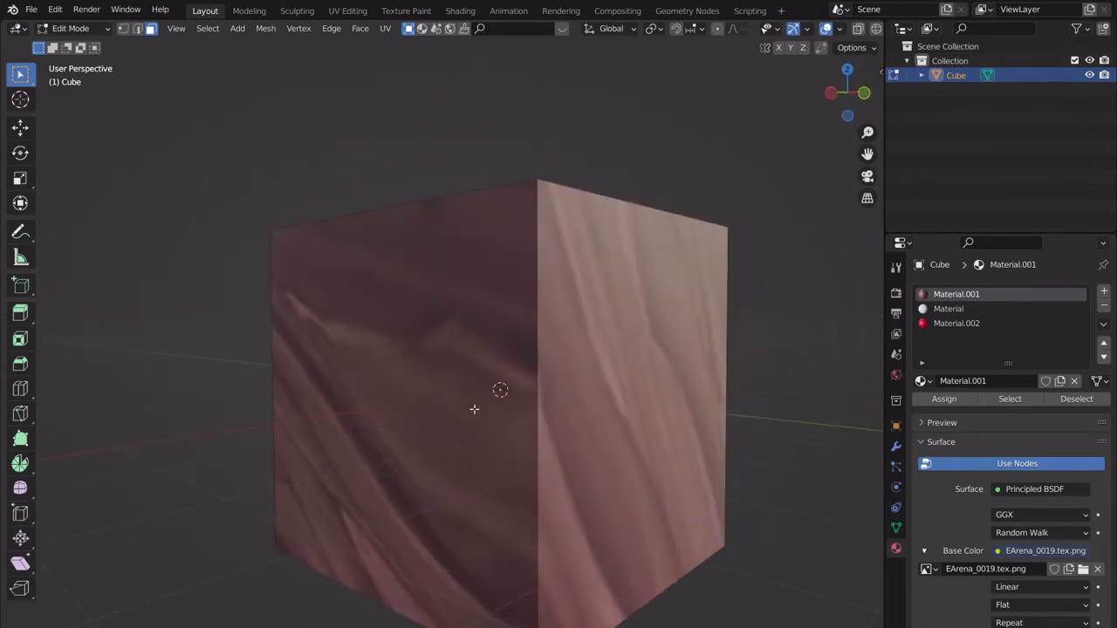
{"action": "middle_click_drag", "start_coordinate": [576, 384], "coordinate": [495, 366]}
Select all of the cube's faces, map them with Cube Projection, and inspect the wood grain on every side.
{"action": "left_click", "coordinate": [497, 296]}
{"action": "left_click", "coordinate": [497, 297], "text": "shift"}
{"action": "scroll", "coordinate": [498, 297], "scroll_direction": "down", "scroll_amount": 3}
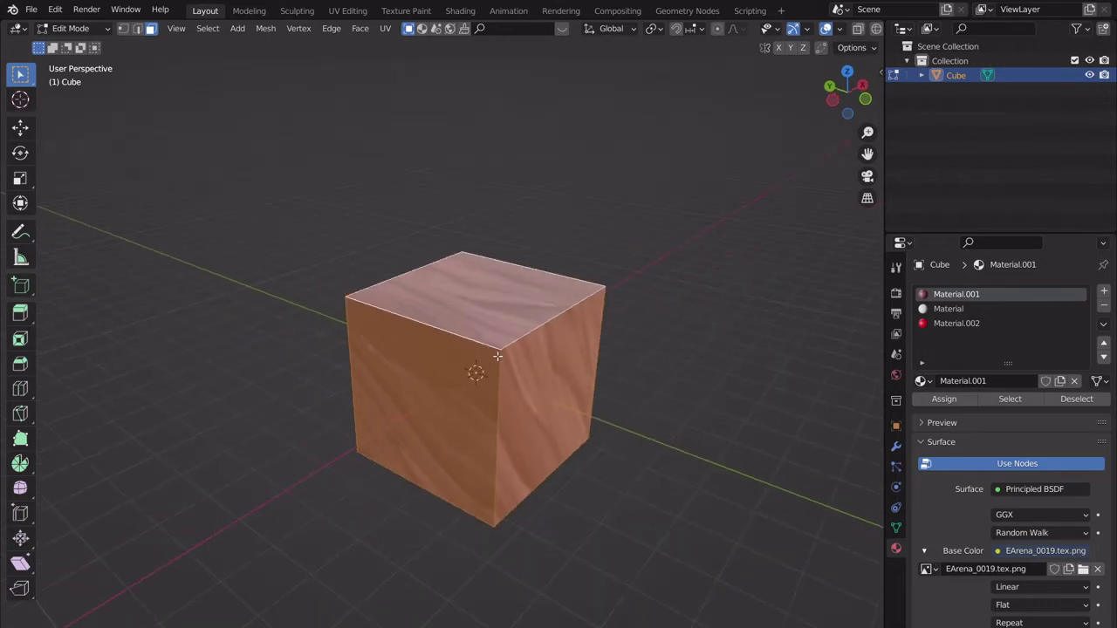
{"action": "key", "text": "u"}
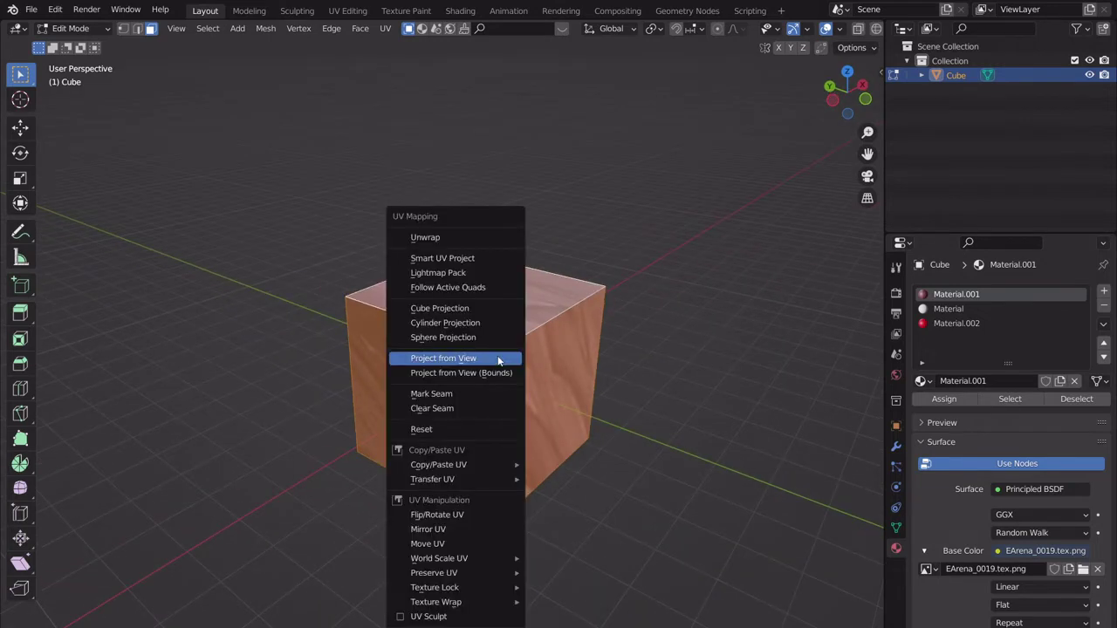
{"action": "left_click", "coordinate": [472, 313]}
{"action": "scroll", "coordinate": [594, 384], "scroll_direction": "up", "scroll_amount": 2}
{"action": "middle_click_drag", "start_coordinate": [603, 399], "coordinate": [572, 386]}
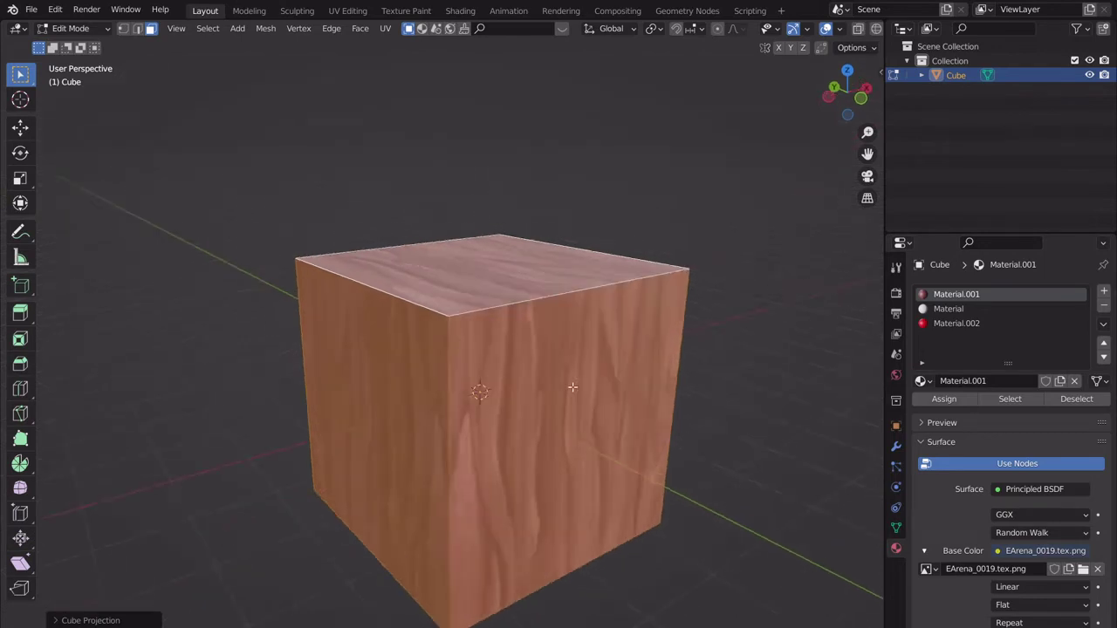
{"action": "left_click", "coordinate": [707, 300]}
{"action": "middle_click_drag", "start_coordinate": [706, 300], "coordinate": [529, 399]}
{"action": "scroll", "coordinate": [675, 331], "scroll_direction": "up", "scroll_amount": 2}
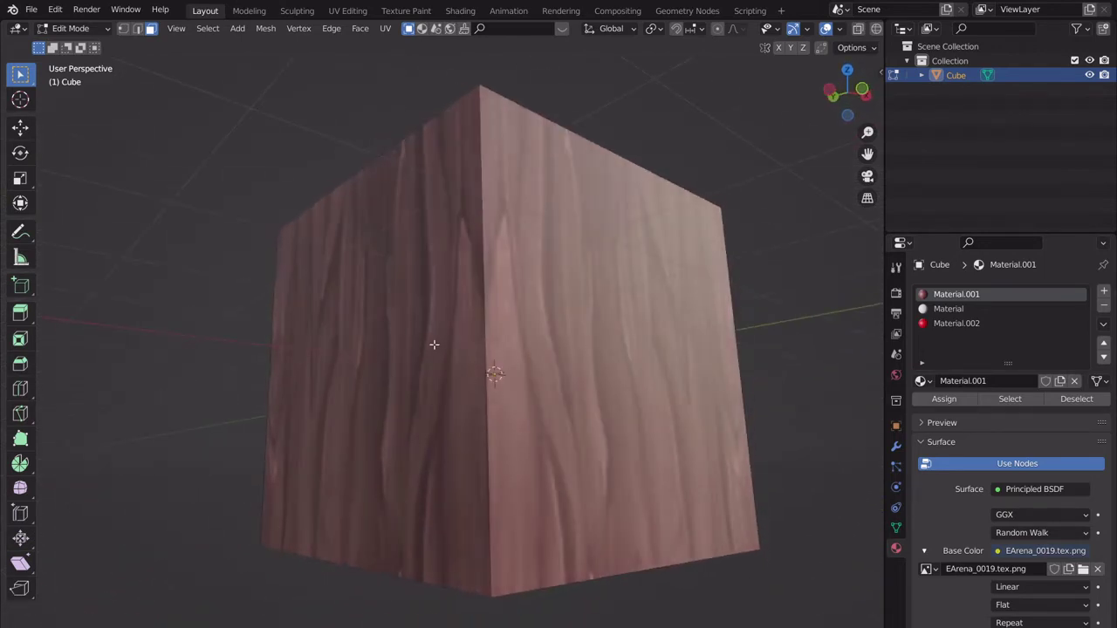
{"action": "middle_click_drag", "start_coordinate": [434, 345], "coordinate": [531, 373]}
{"action": "middle_click_drag", "start_coordinate": [560, 407], "coordinate": [466, 406]}
{"action": "mouse_move", "coordinate": [538, 448]}
{"action": "middle_mouse_down"}
{"action": "mouse_move", "coordinate": [564, 428]}
{"action": "mouse_move", "coordinate": [579, 466]}
{"action": "mouse_move", "coordinate": [542, 443]}
{"action": "middle_mouse_up"}
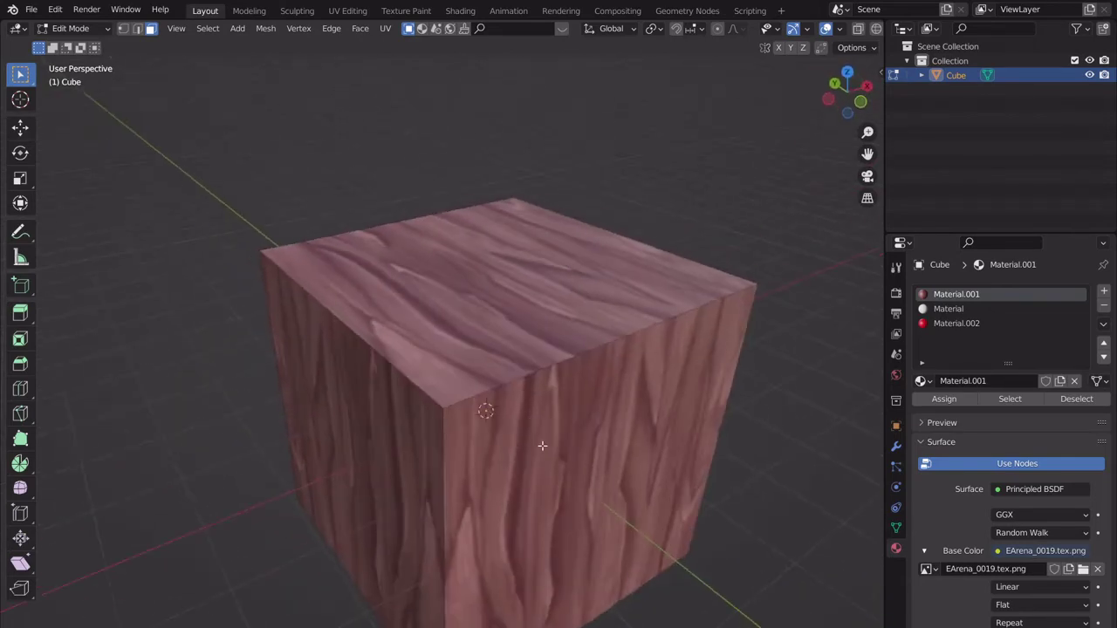
Remap only the cube's top face and the side face facing -Y with Cube Projection.
{"action": "left_click", "coordinate": [542, 444]}
{"action": "left_click", "coordinate": [534, 362]}
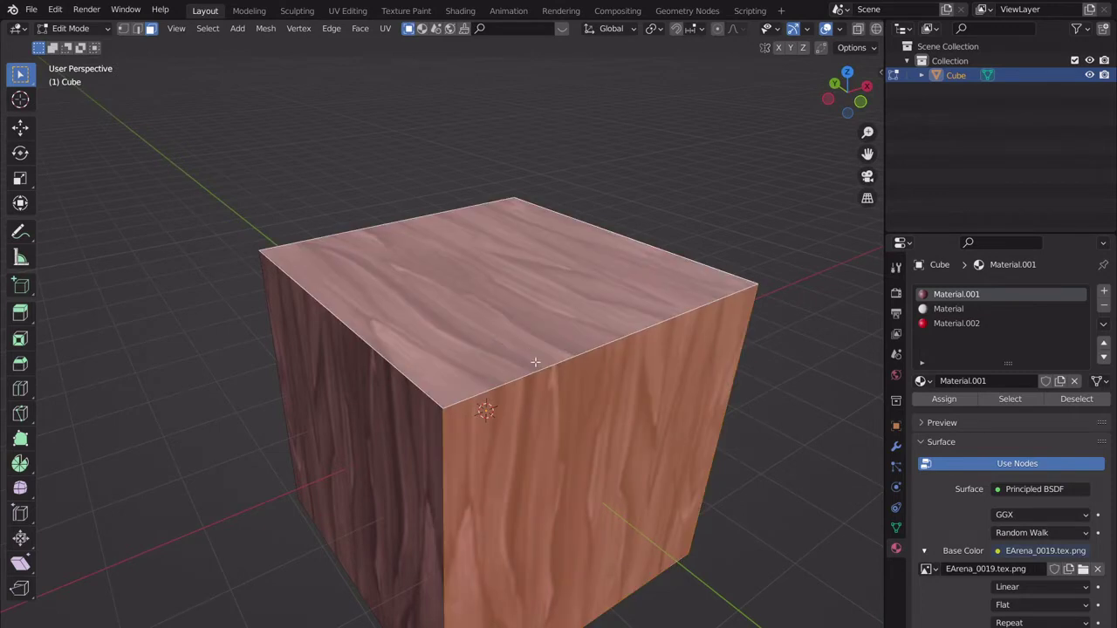
{"action": "key", "text": "u"}
{"action": "left_click", "coordinate": [534, 357]}
{"action": "middle_click_drag", "start_coordinate": [543, 368], "coordinate": [553, 411]}
{"action": "key", "text": "u"}
{"action": "key", "text": "Return"}
{"action": "left_click", "coordinate": [553, 411]}
{"action": "left_click", "coordinate": [808, 358]}
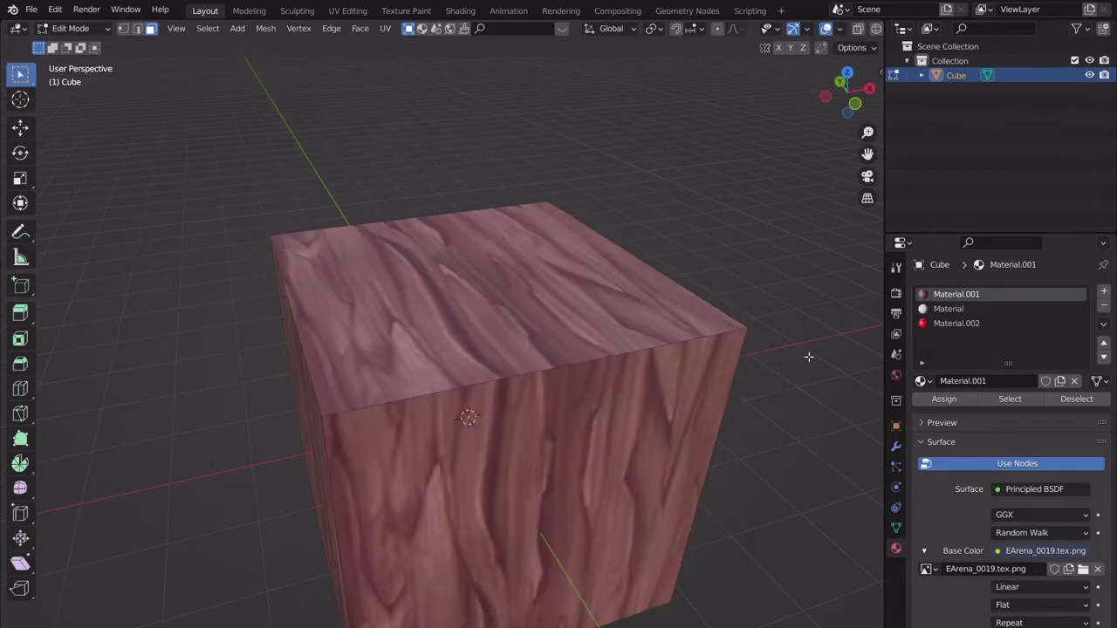
Unwrap the cube's top face and the side face facing -Y together so the texture runs across their shared edge.
{"action": "middle_click_drag", "start_coordinate": [514, 379], "coordinate": [512, 428]}
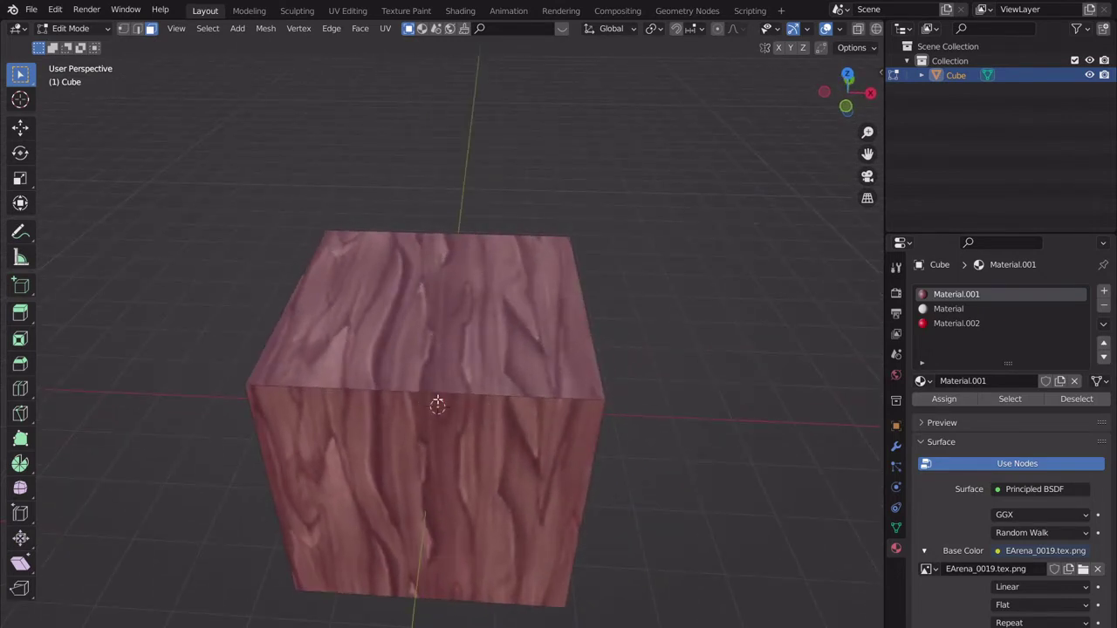
{"action": "middle_click_drag", "start_coordinate": [444, 433], "coordinate": [445, 392]}
{"action": "left_click", "coordinate": [446, 366]}
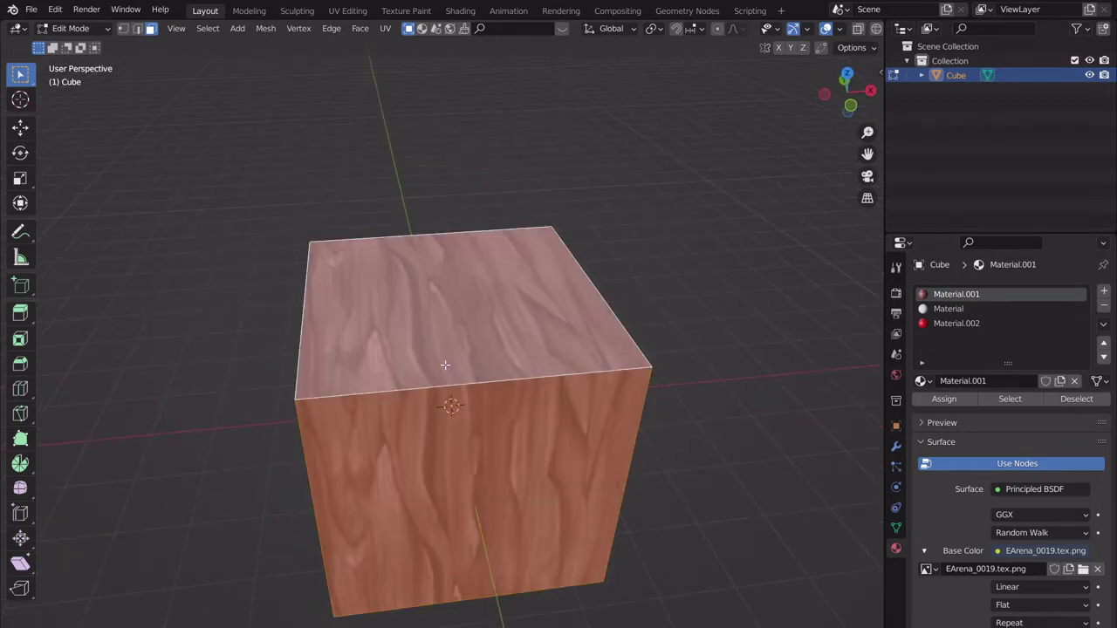
{"action": "key", "text": "u"}
{"action": "left_click", "coordinate": [447, 368]}
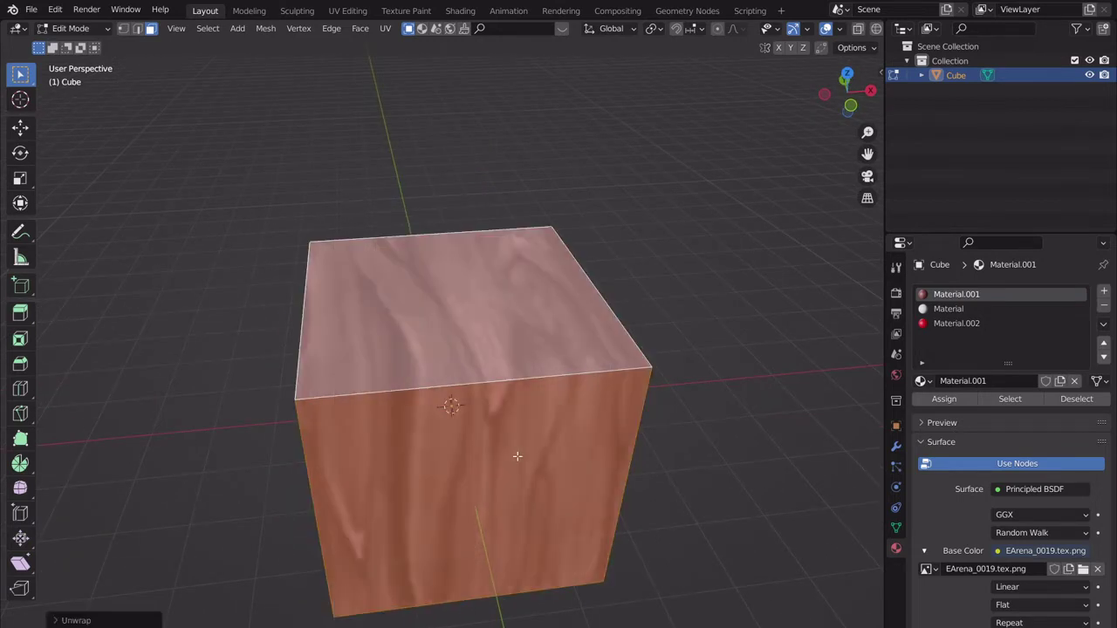
{"action": "middle_click_drag", "start_coordinate": [517, 456], "coordinate": [364, 452]}
{"action": "left_click", "coordinate": [507, 423]}
{"action": "left_click", "coordinate": [729, 386]}
Examine the wood texture on the cube's top and side faces by selecting them one at a time.
{"action": "middle_click_drag", "start_coordinate": [450, 402], "coordinate": [494, 426]}
{"action": "left_click", "coordinate": [507, 431]}
{"action": "left_click", "coordinate": [453, 419]}
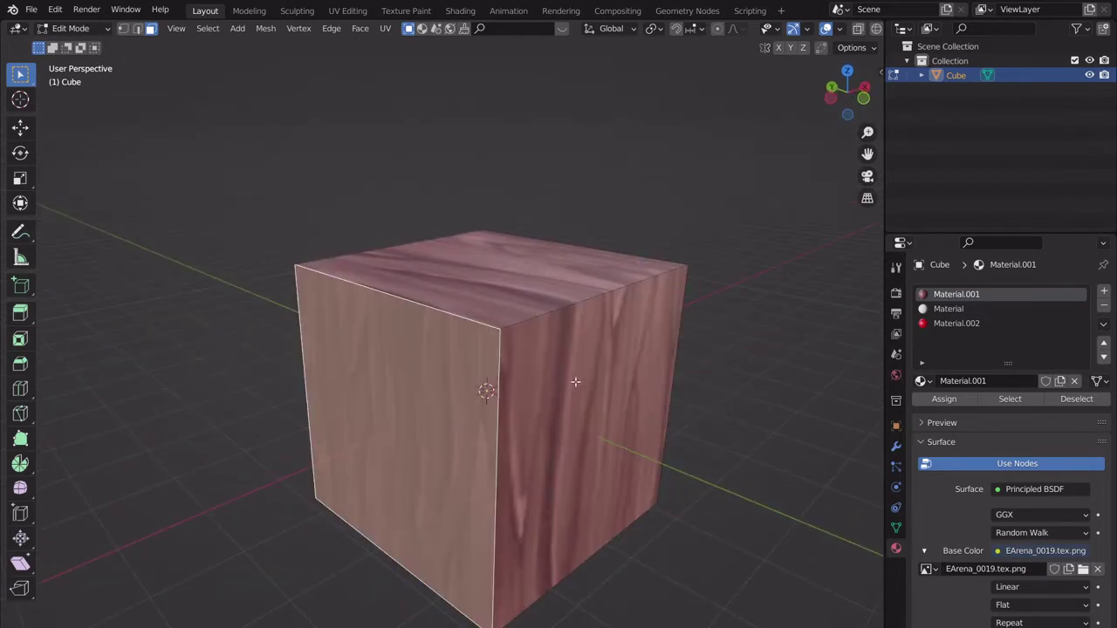
{"action": "left_click", "coordinate": [575, 381]}
{"action": "left_click", "coordinate": [483, 274], "text": "shift"}
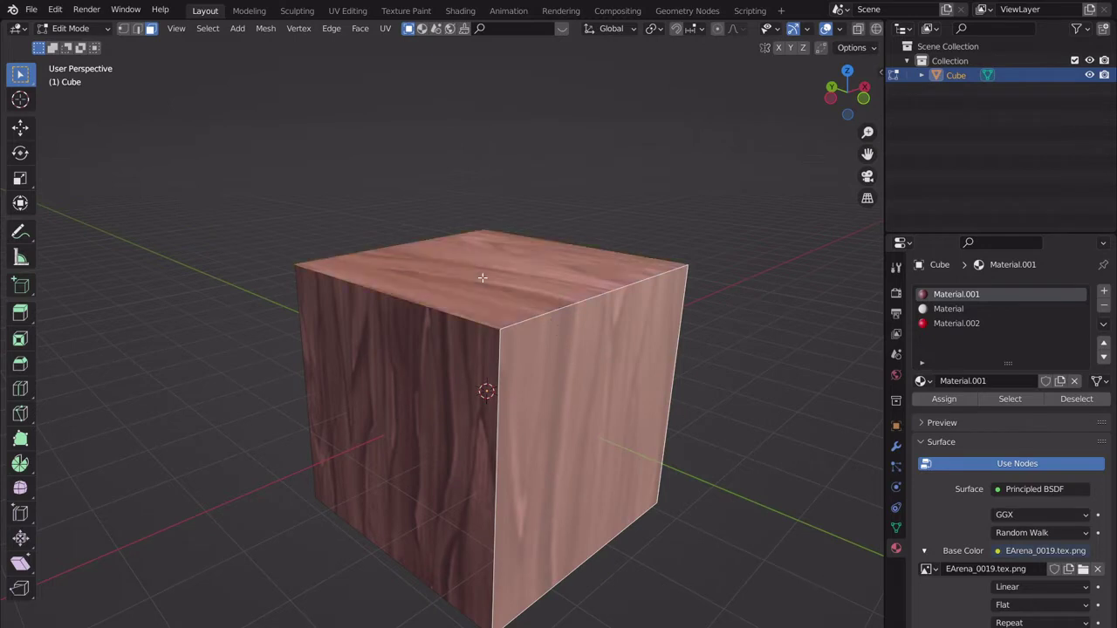
{"action": "left_click", "coordinate": [443, 345]}
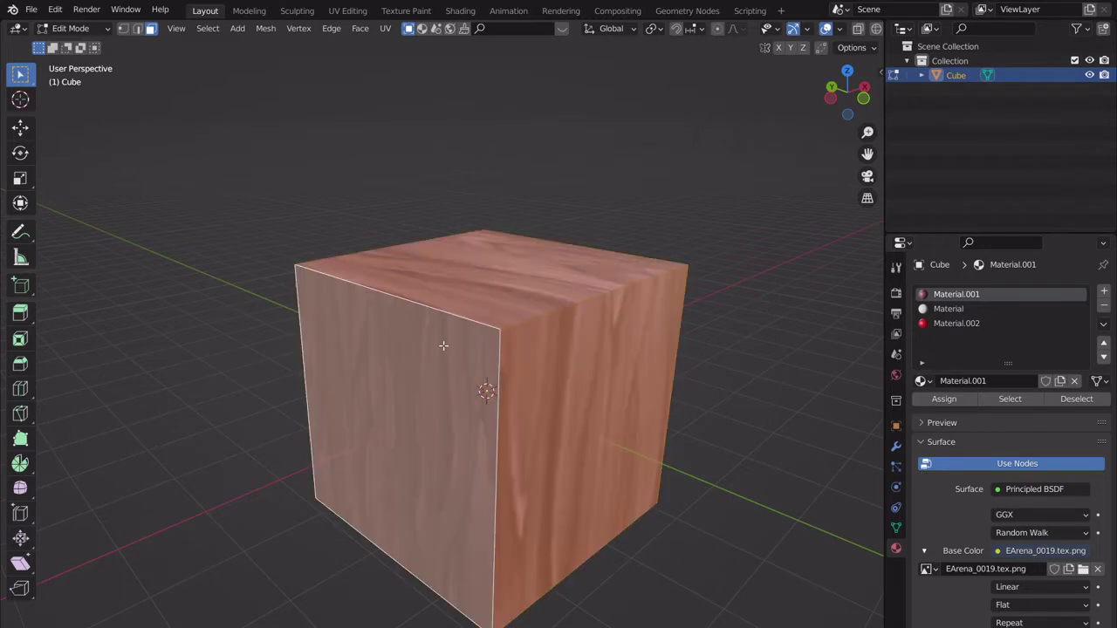
Switch to the UV Editing workspace and show the cube there with Material Preview shading.
{"action": "left_click", "coordinate": [349, 11]}
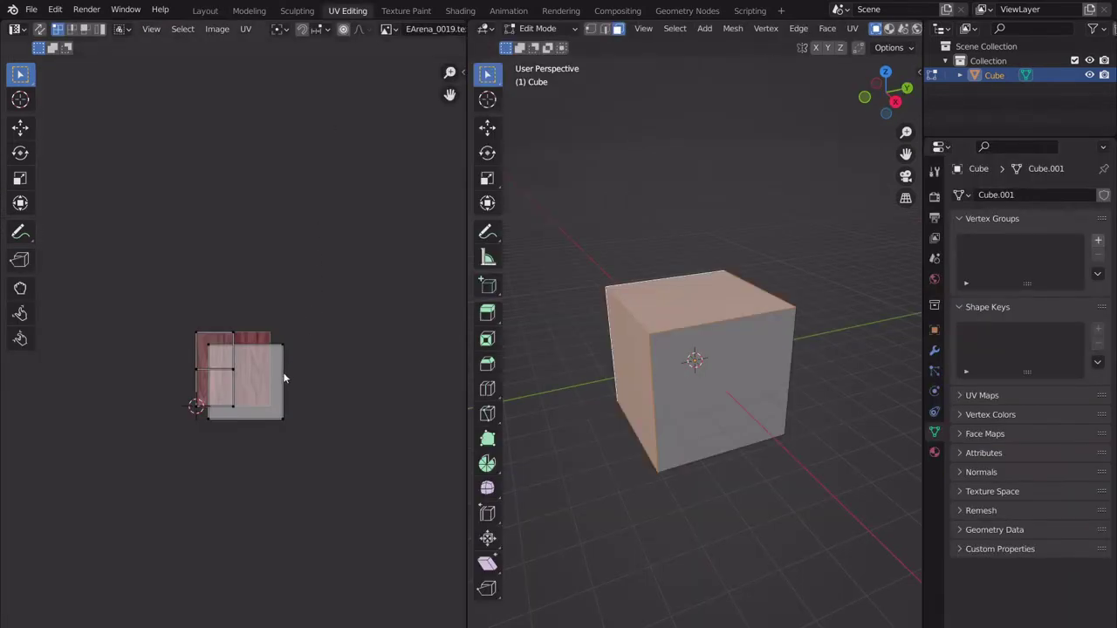
{"action": "scroll", "coordinate": [283, 378], "scroll_direction": "up", "scroll_amount": 6}
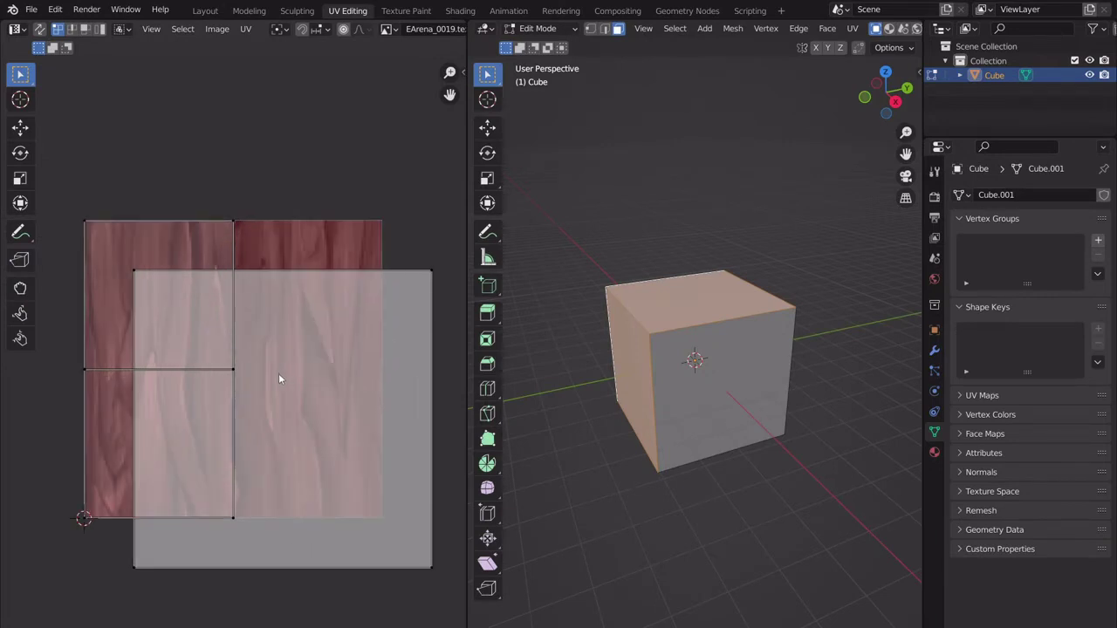
{"action": "middle_click_drag", "start_coordinate": [684, 413], "coordinate": [866, 414]}
{"action": "scroll", "coordinate": [764, 374], "scroll_direction": "up", "scroll_amount": 2}
{"action": "middle_click_drag", "start_coordinate": [764, 374], "coordinate": [665, 320]}
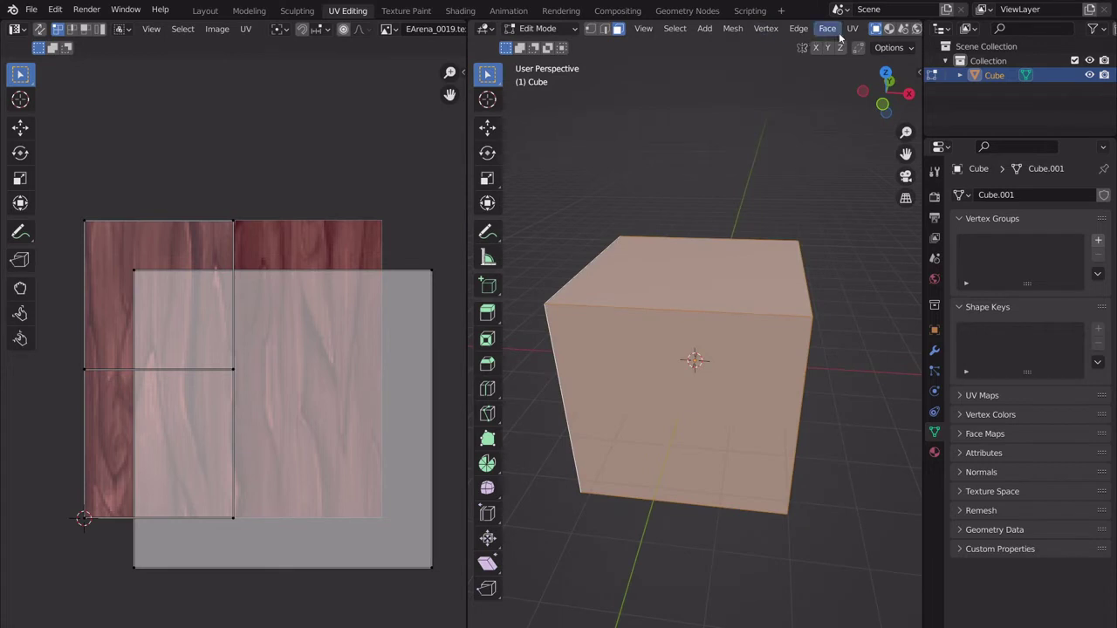
{"action": "scroll", "coordinate": [842, 35], "scroll_direction": "down", "scroll_amount": 6}
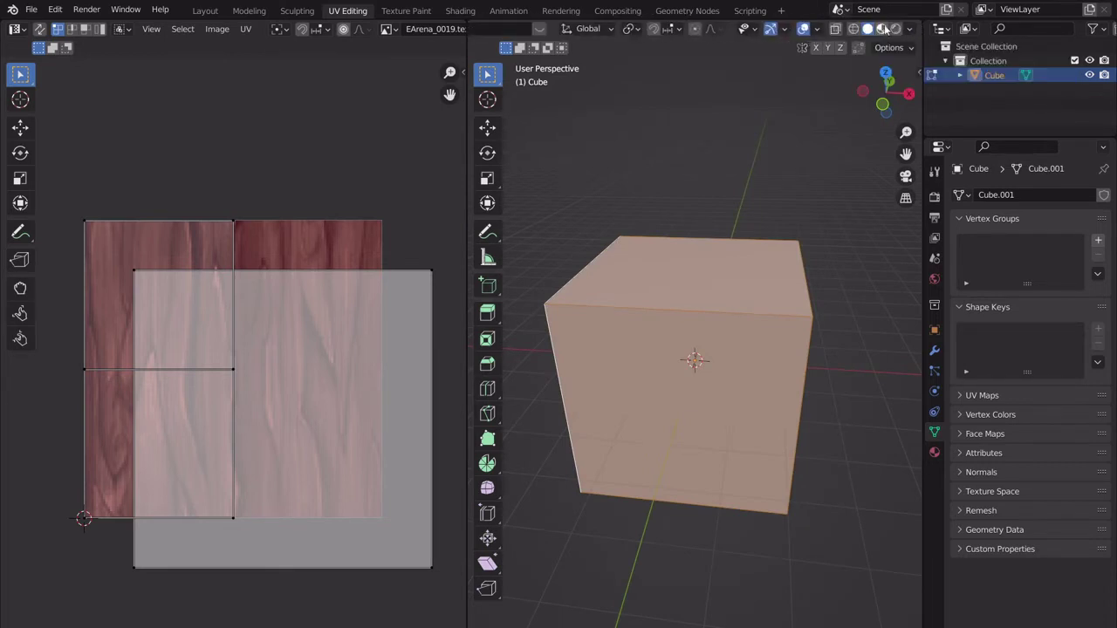
{"action": "left_click", "coordinate": [881, 28]}
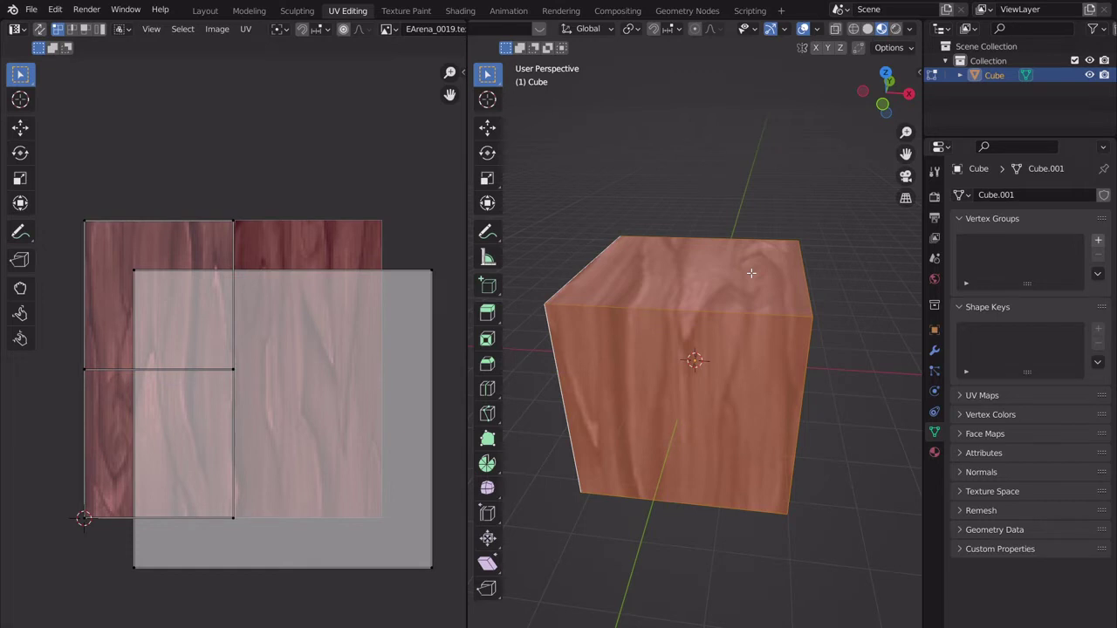
Examine the UV layout of the wooden top and side faces by selecting each face in turn.
{"action": "left_click", "coordinate": [705, 369]}
{"action": "middle_click_drag", "start_coordinate": [810, 406], "coordinate": [884, 404]}
{"action": "left_click", "coordinate": [752, 345]}
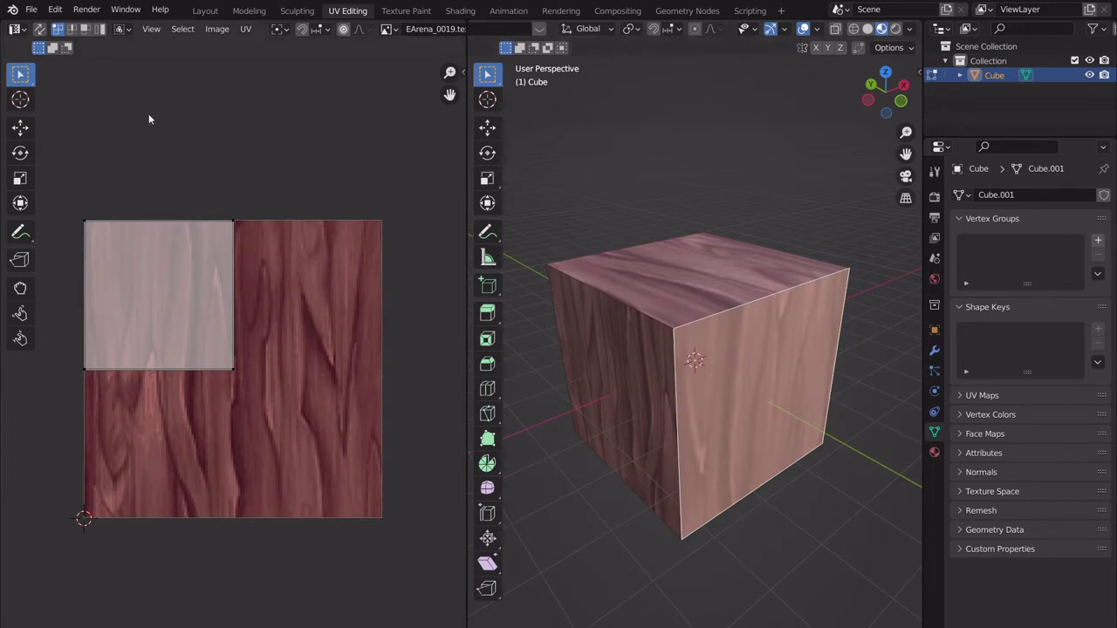
{"action": "left_click", "coordinate": [556, 349]}
{"action": "left_click", "coordinate": [612, 359]}
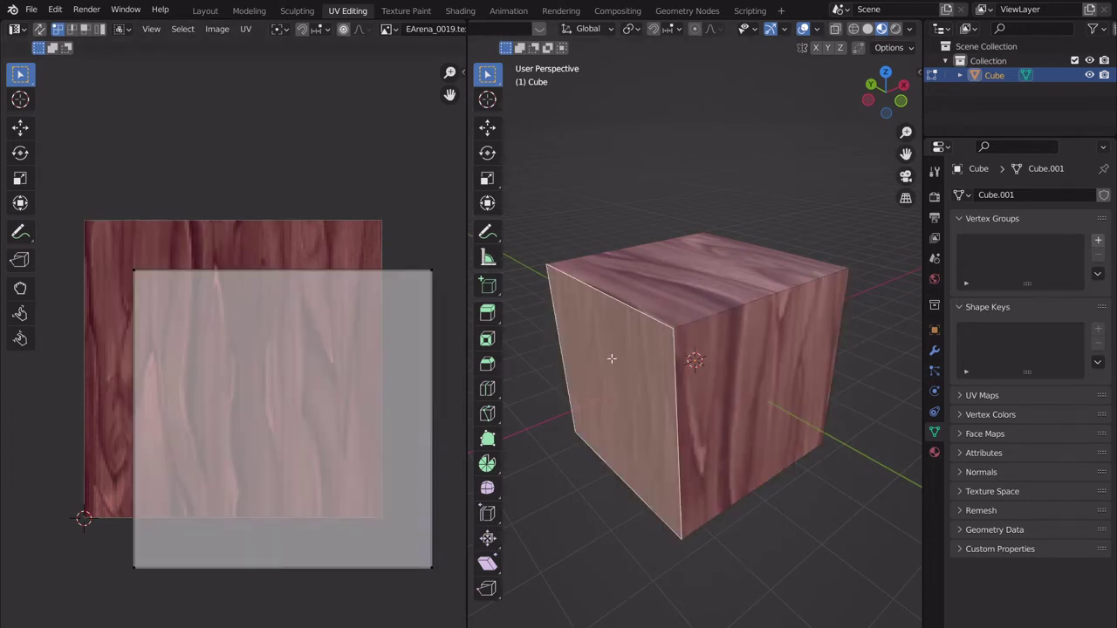
{"action": "left_click", "coordinate": [684, 287]}
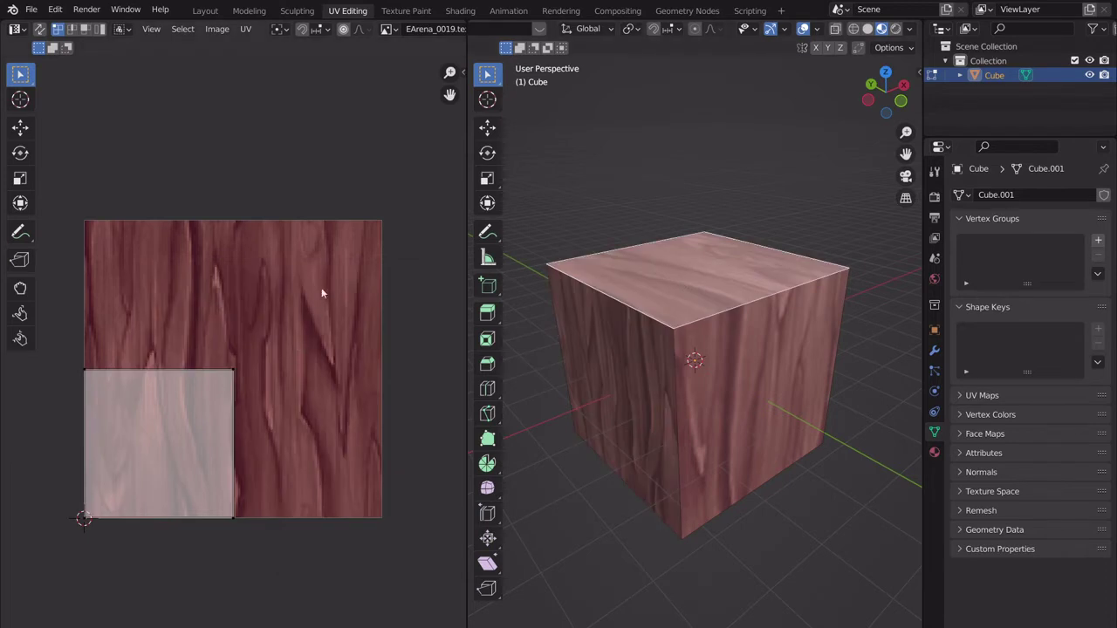
{"action": "left_click", "coordinate": [703, 384]}
{"action": "left_click", "coordinate": [631, 379]}
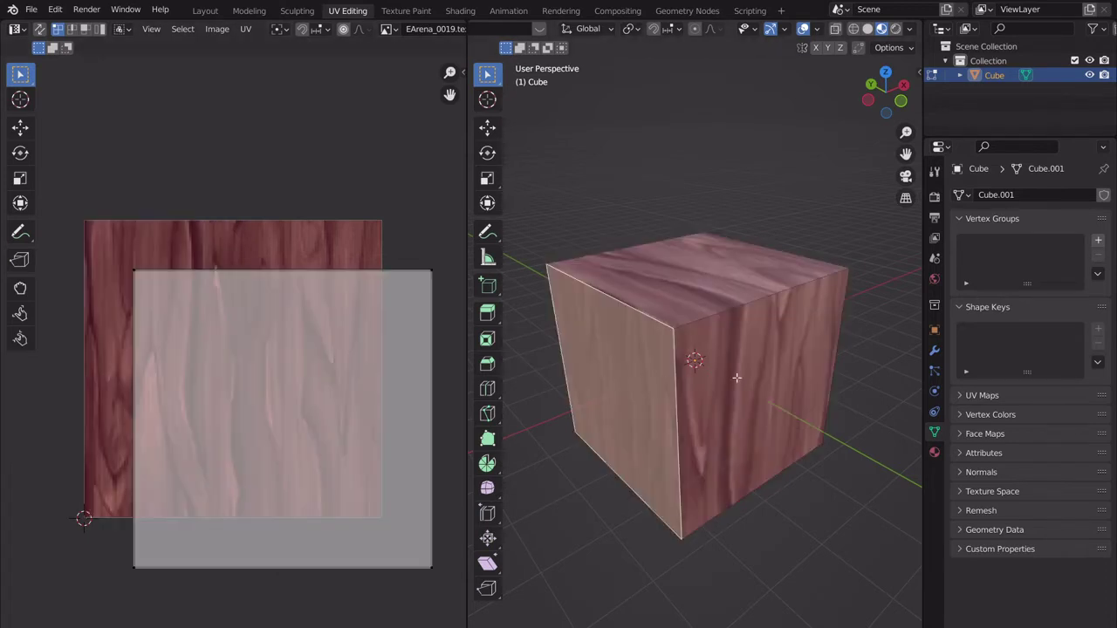
Select the two adjacent wooden side faces together, and select only the larger square in their UV layout.
{"action": "scroll", "coordinate": [738, 388], "scroll_direction": "up", "scroll_amount": 2}
{"action": "middle_click_drag", "start_coordinate": [738, 387], "coordinate": [723, 354]}
{"action": "scroll", "coordinate": [758, 344], "scroll_direction": "up", "scroll_amount": 3}
{"action": "scroll", "coordinate": [755, 331], "scroll_direction": "up", "scroll_amount": 2}
{"action": "left_click", "coordinate": [729, 355]}
{"action": "middle_click_drag", "start_coordinate": [650, 387], "coordinate": [680, 371]}
{"action": "scroll", "coordinate": [680, 370], "scroll_direction": "down", "scroll_amount": 5}
{"action": "scroll", "coordinate": [395, 479], "scroll_direction": "down", "scroll_amount": 2}
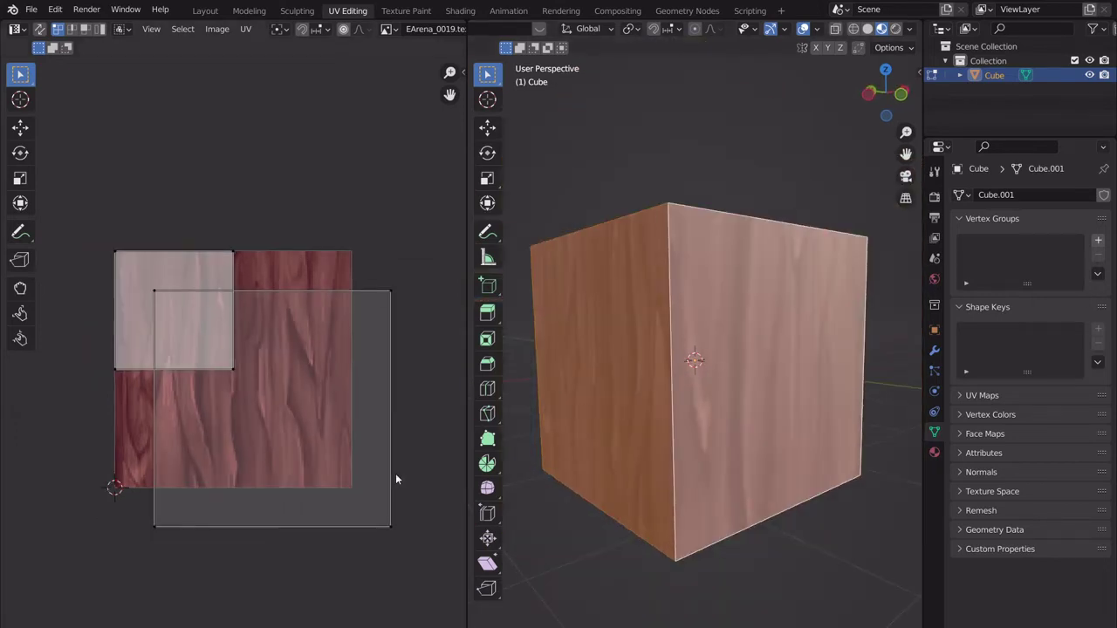
{"action": "left_click", "coordinate": [160, 542], "text": "shift"}
{"action": "left_click", "coordinate": [161, 285], "text": "shift"}
{"action": "left_click", "coordinate": [370, 298], "text": "shift"}
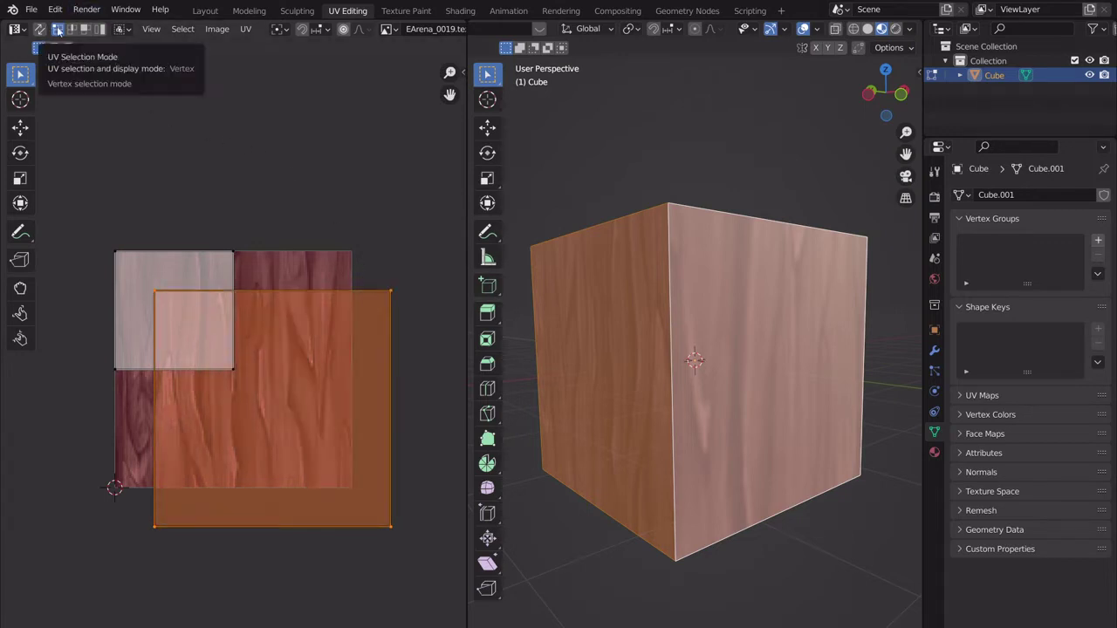
Scale the selected UV square to about half size and fit it into the texture's upper-right quarter, beside the other square.
{"action": "key", "text": "s"}
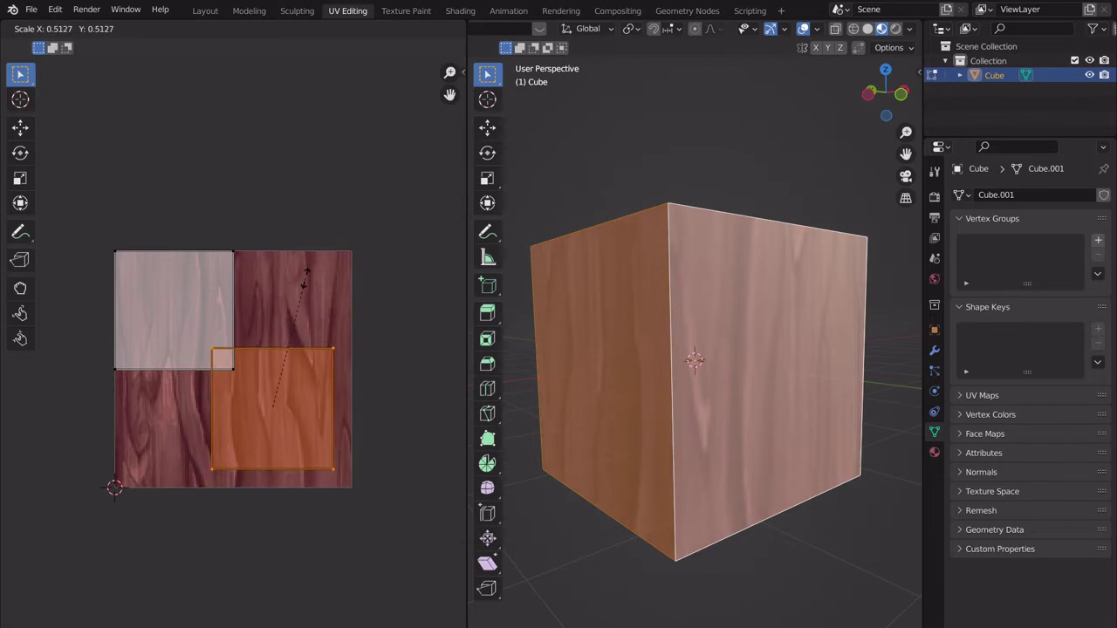
{"action": "left_click", "coordinate": [287, 326]}
{"action": "key", "text": "g"}
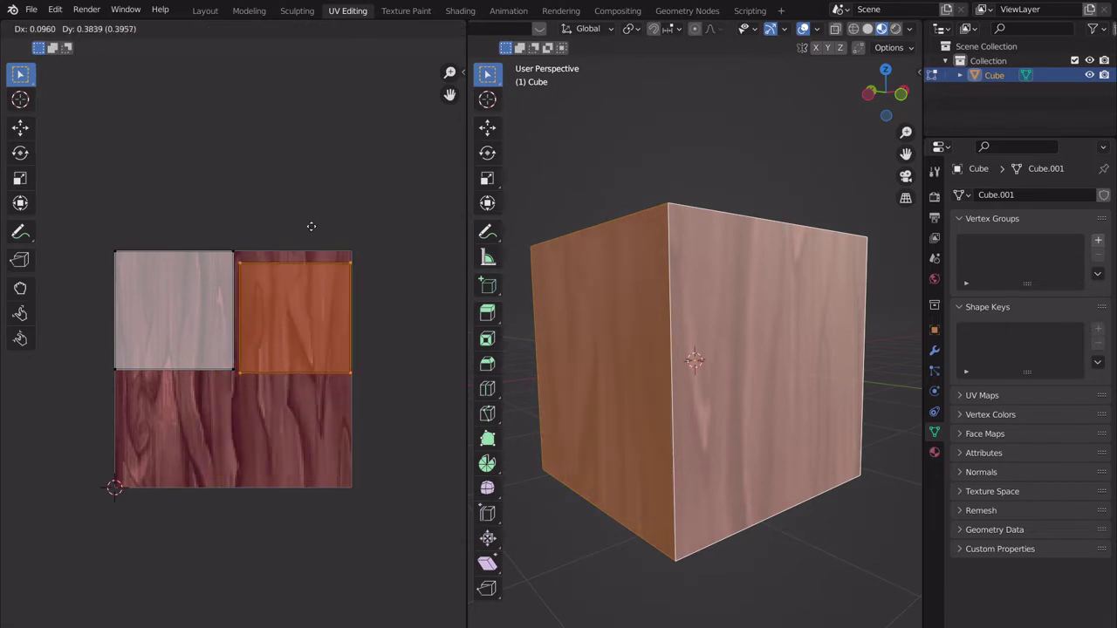
{"action": "left_click", "coordinate": [314, 223]}
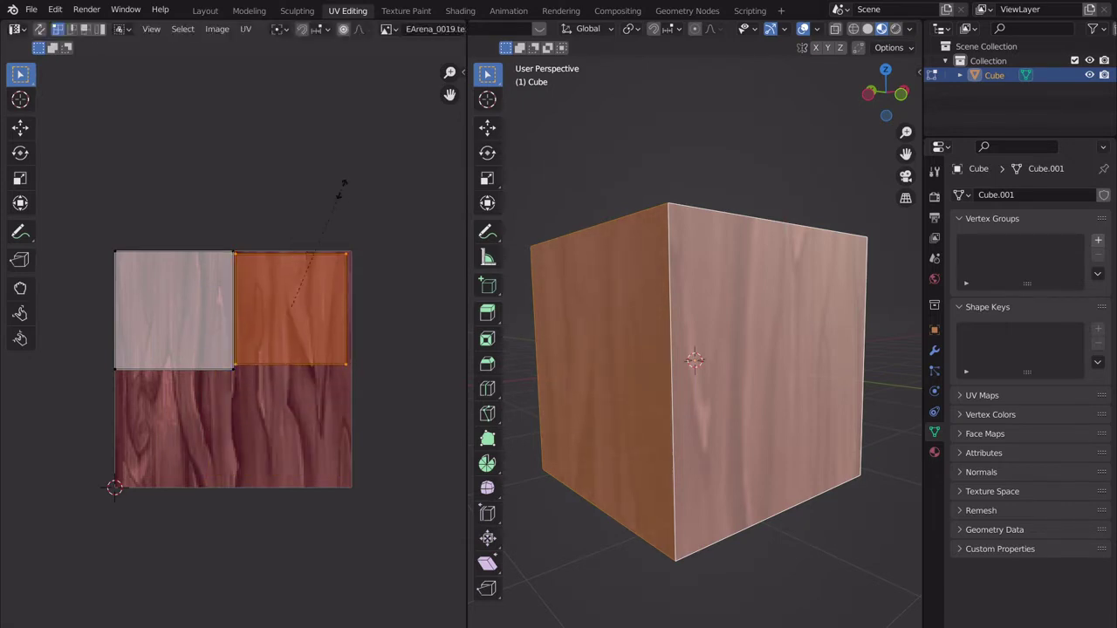
{"action": "key", "text": "s"}
{"action": "left_click", "coordinate": [388, 144]}
{"action": "key", "text": "g"}
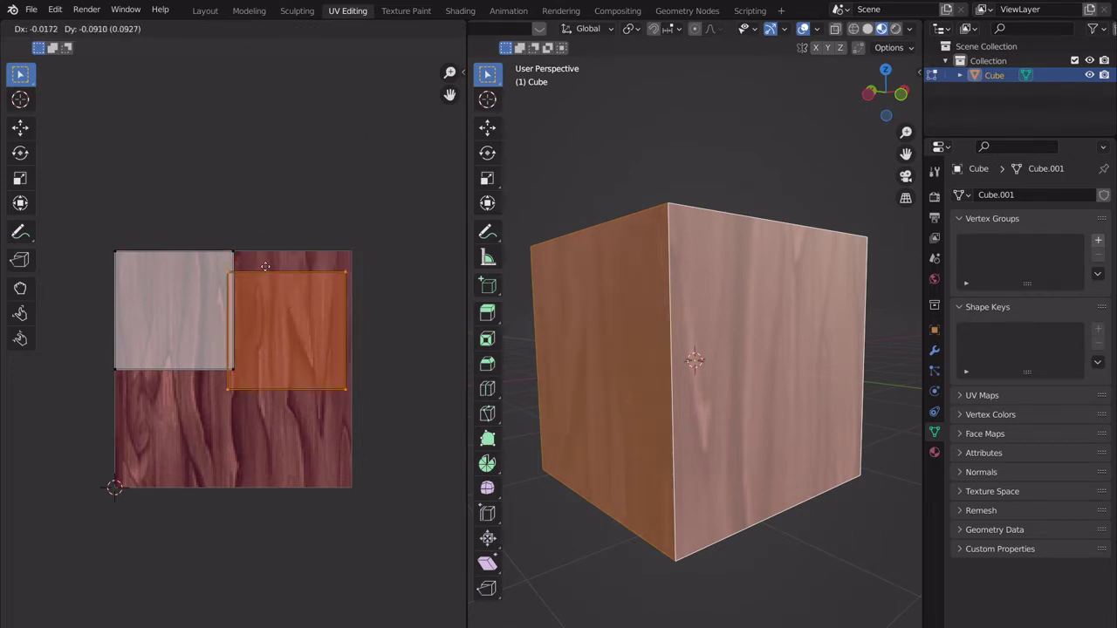
{"action": "right_click", "coordinate": [318, 339]}
{"action": "key", "text": "g"}
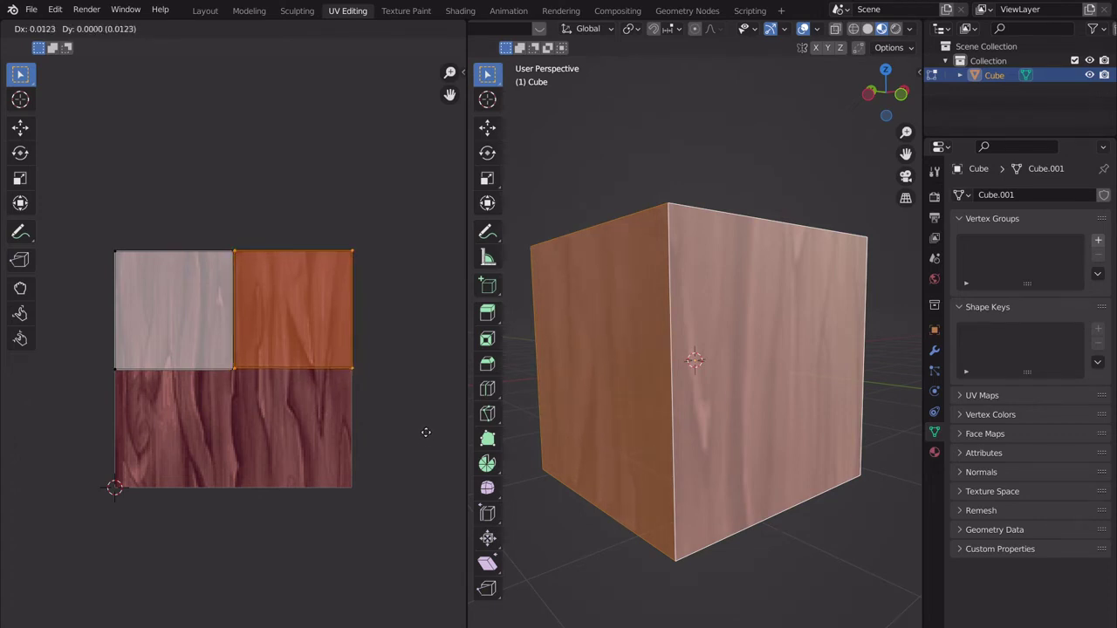
{"action": "left_click", "coordinate": [422, 443]}
Inspect the wood grain across the two side faces' shared edge in Object Mode, and return to Edit Mode.
{"action": "key", "text": "Tab"}
{"action": "scroll", "coordinate": [690, 423], "scroll_direction": "up", "scroll_amount": 2}
{"action": "mouse_move", "coordinate": [699, 427]}
{"action": "middle_mouse_down"}
{"action": "mouse_move", "coordinate": [735, 426]}
{"action": "mouse_move", "coordinate": [696, 435]}
{"action": "mouse_move", "coordinate": [713, 439]}
{"action": "middle_mouse_up"}
{"action": "scroll", "coordinate": [734, 426], "scroll_direction": "up", "scroll_amount": 4}
{"action": "scroll", "coordinate": [697, 434], "scroll_direction": "down", "scroll_amount": 4}
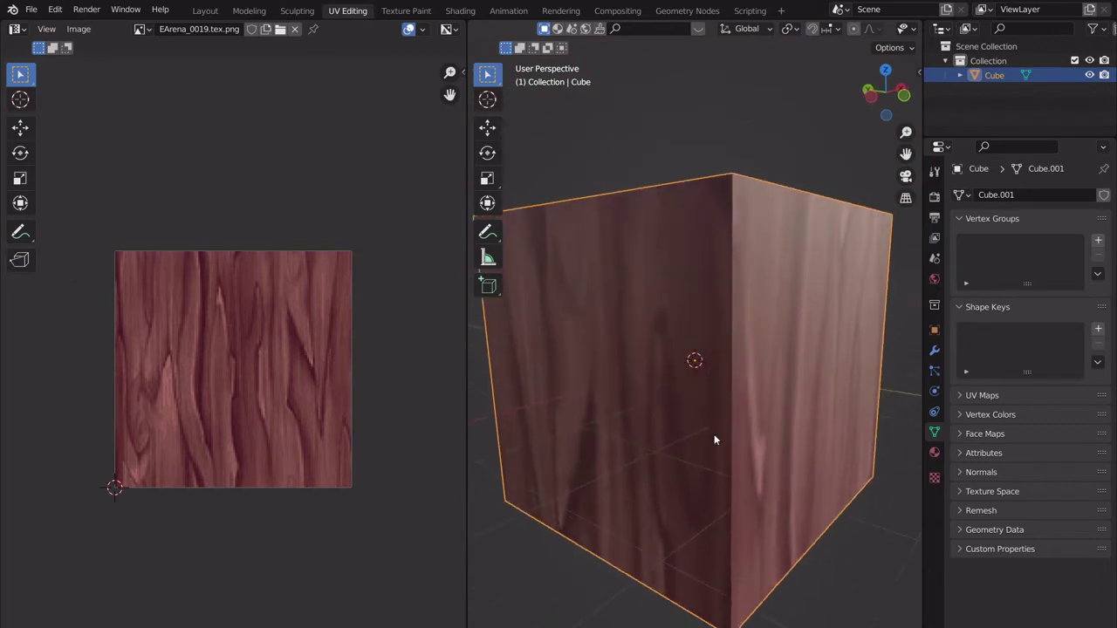
{"action": "key", "text": "Tab"}
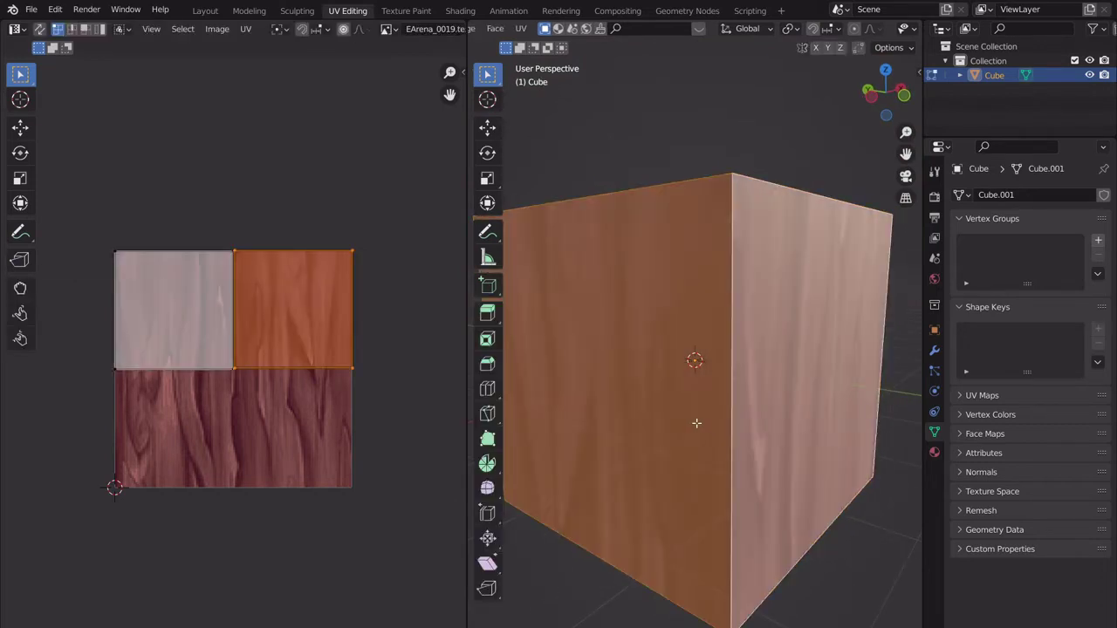
Select the cube's two adjacent red side faces in Edit Mode.
{"action": "left_click", "coordinate": [796, 408]}
{"action": "scroll", "coordinate": [725, 401], "scroll_direction": "down", "scroll_amount": 3}
{"action": "middle_click_drag", "start_coordinate": [714, 410], "coordinate": [628, 410]}
{"action": "left_click", "coordinate": [714, 389], "text": "shift"}
{"action": "left_click", "coordinate": [695, 441], "text": "shift"}
{"action": "scroll", "coordinate": [620, 328], "scroll_direction": "down", "scroll_amount": 2}
{"action": "key", "text": "Tab"}
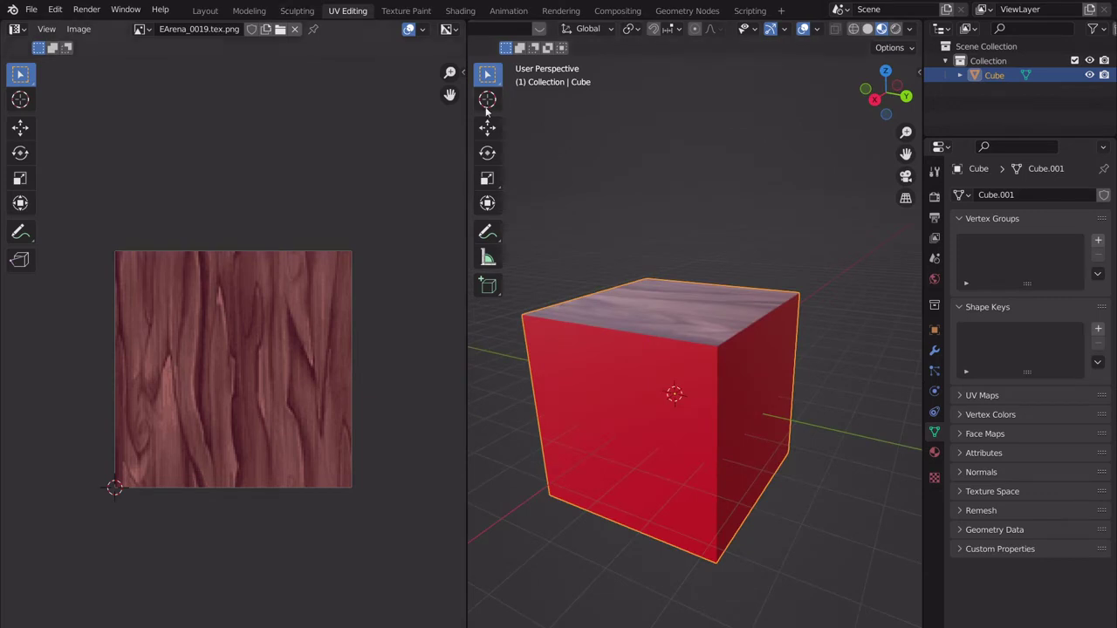
{"action": "key", "text": "Tab"}
{"action": "key", "text": "a"}
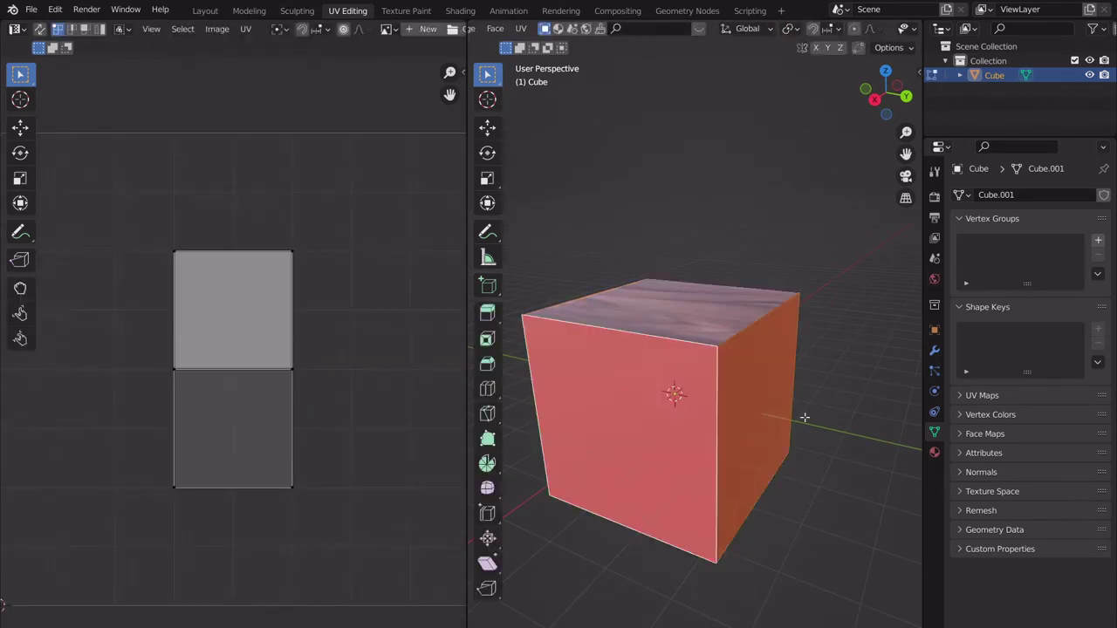
Apply dark_wall.png from the textures folder as an Image Texture to the Base Color of Material.002.
{"action": "left_click", "coordinate": [934, 453]}
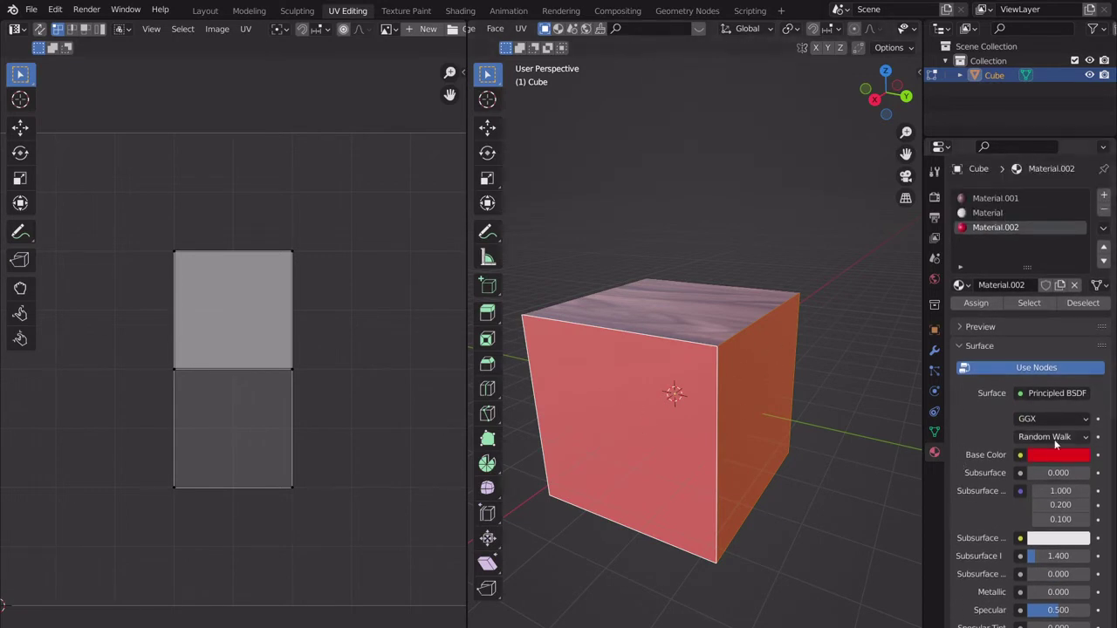
{"action": "left_click", "coordinate": [1020, 455]}
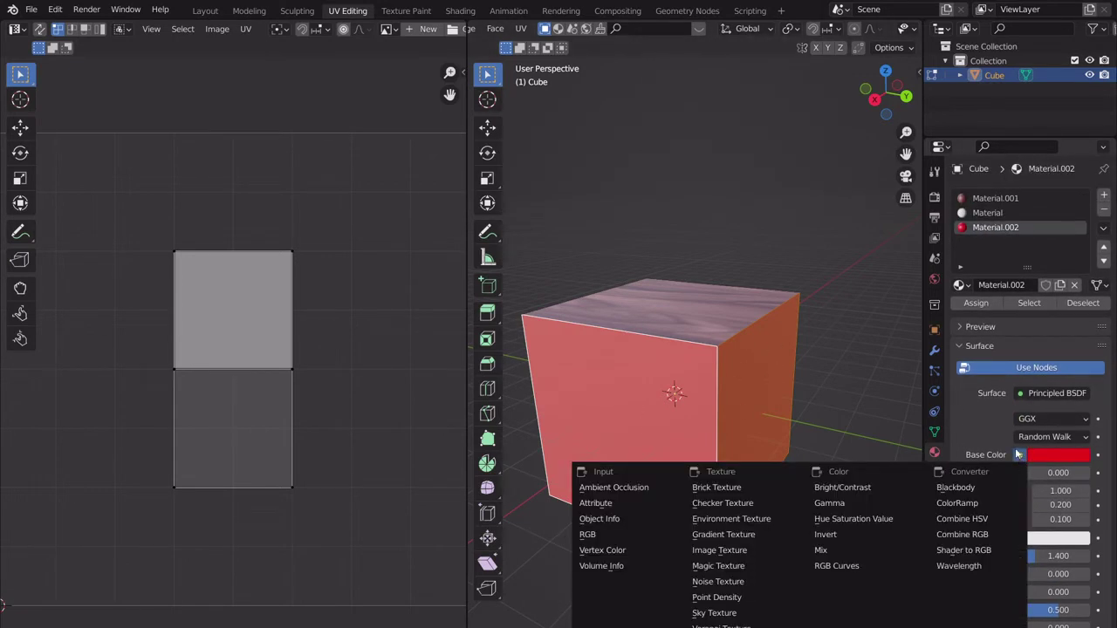
{"action": "left_click", "coordinate": [730, 553]}
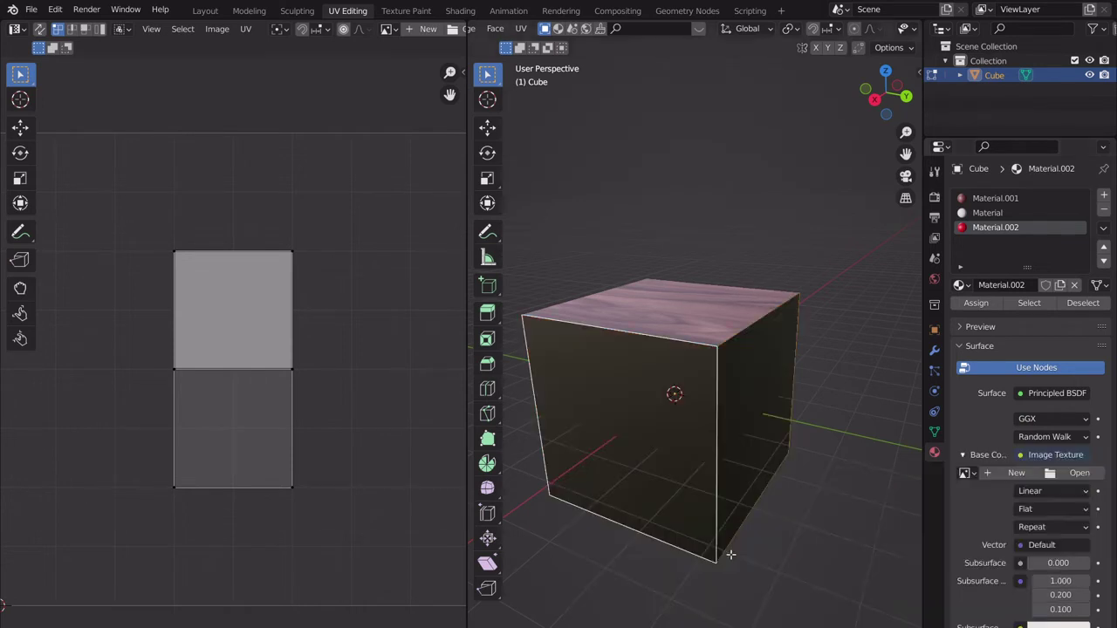
{"action": "left_click", "coordinate": [1079, 472]}
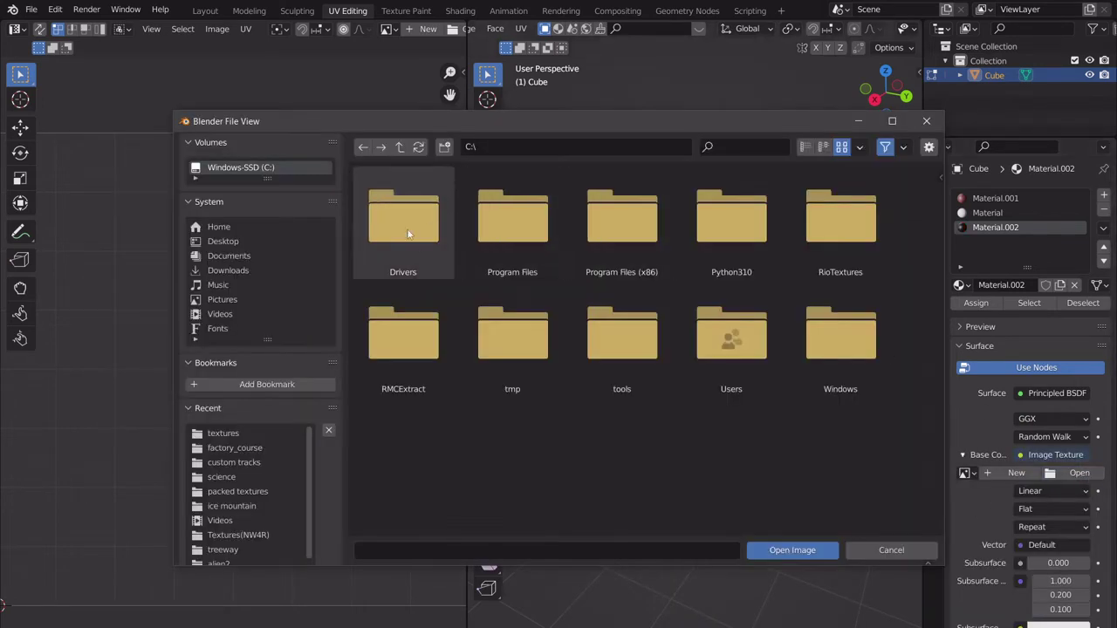
{"action": "left_click", "coordinate": [222, 433]}
{"action": "scroll", "coordinate": [703, 367], "scroll_direction": "down", "scroll_amount": 4}
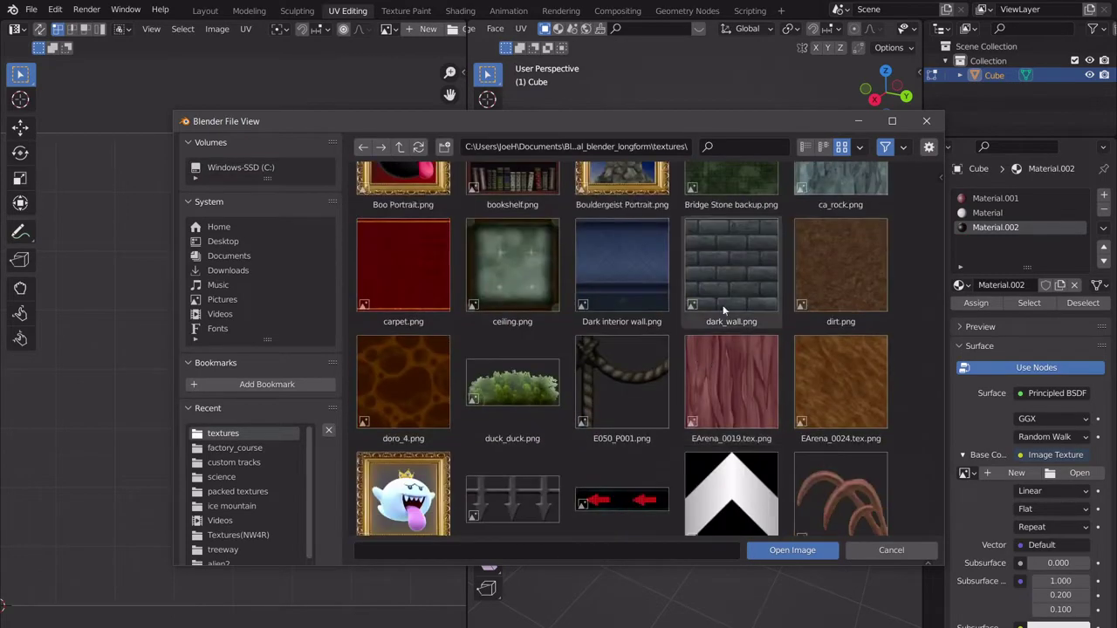
{"action": "left_click", "coordinate": [731, 282]}
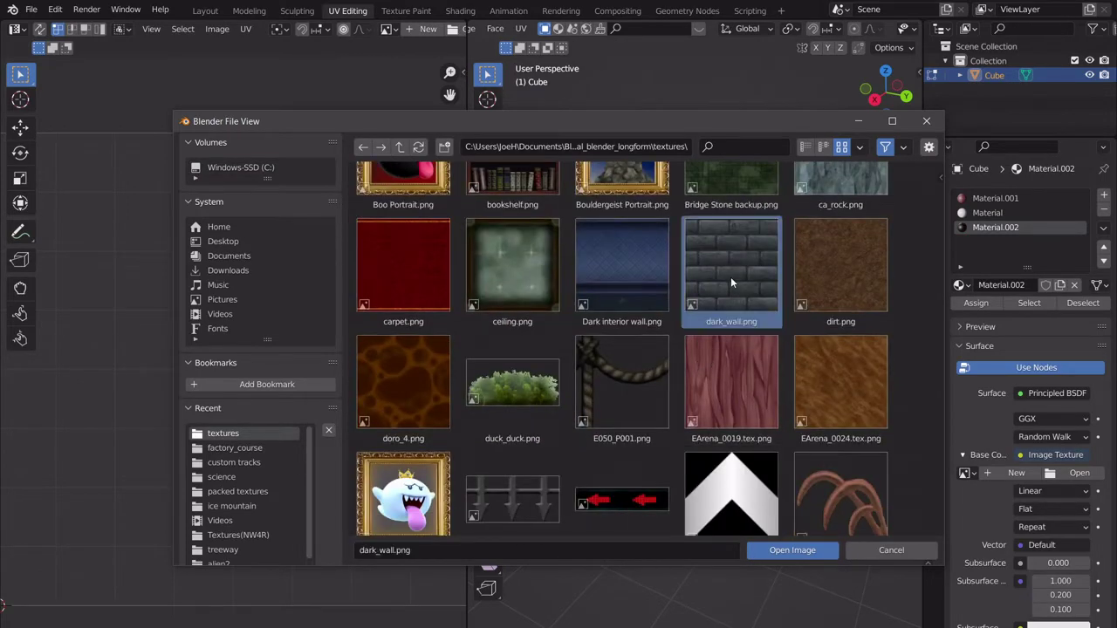
{"action": "left_click", "coordinate": [792, 550]}
Scale up both brick faces' UVs together until each square is about as wide as the dark_wall.png image.
{"action": "middle_click_drag", "start_coordinate": [752, 525], "coordinate": [723, 424]}
{"action": "scroll", "coordinate": [724, 424], "scroll_direction": "down", "scroll_amount": 2}
{"action": "scroll", "coordinate": [314, 394], "scroll_direction": "down", "scroll_amount": 5}
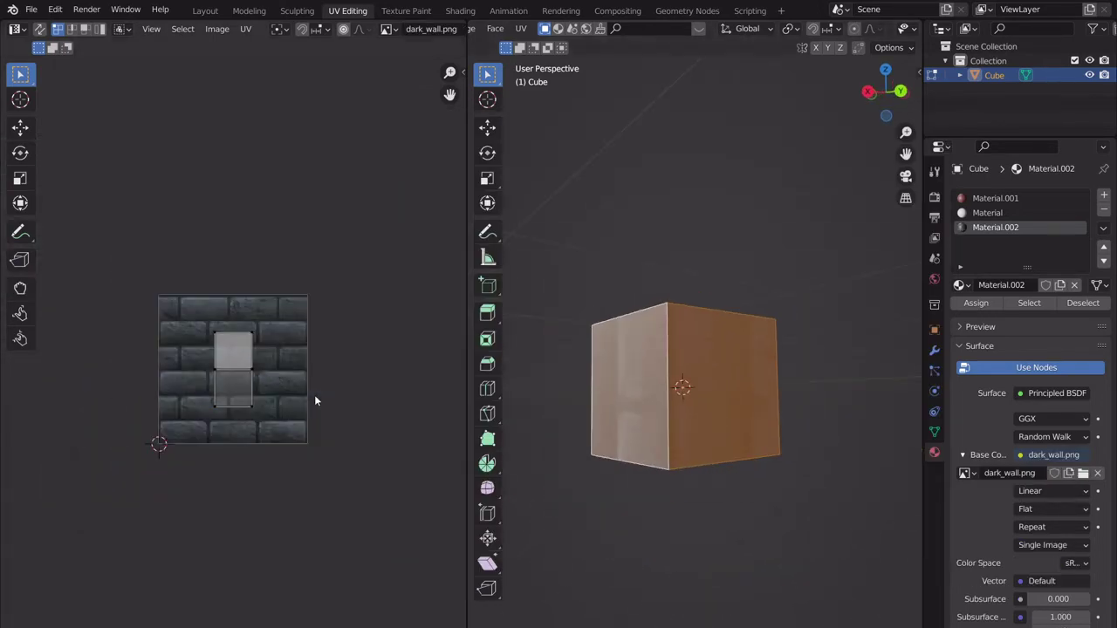
{"action": "key", "text": "s"}
{"action": "left_click", "coordinate": [158, 316]}
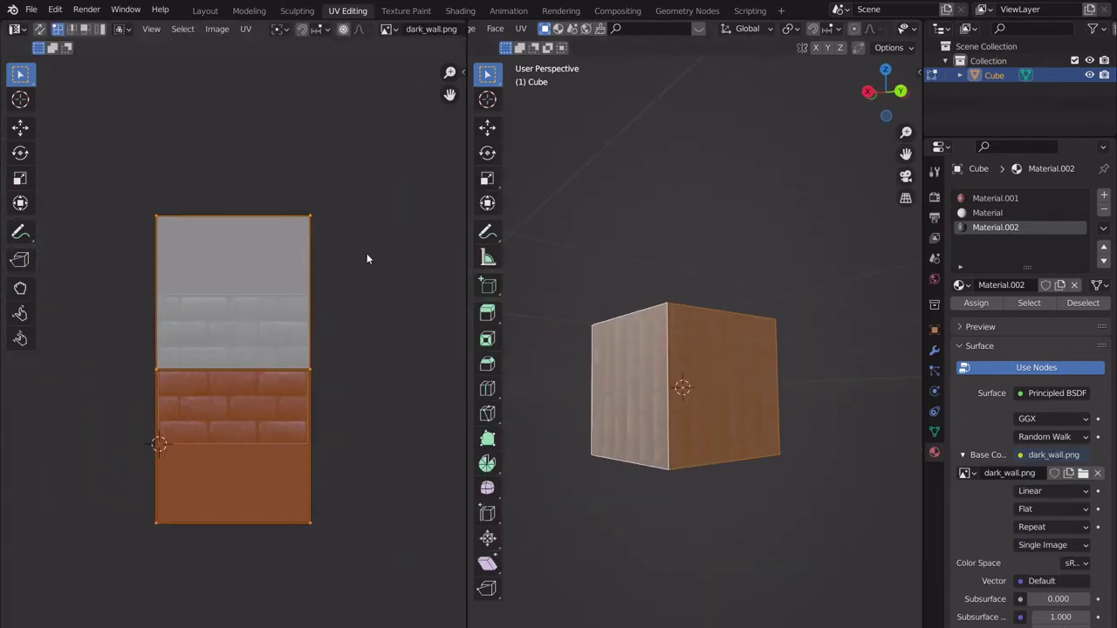
Try scaling both brick faces' UVs freely, along X only and along Y only.
{"action": "key", "text": "s"}
{"action": "right_click", "coordinate": [347, 292]}
{"action": "key", "text": "s"}
{"action": "key", "text": "x"}
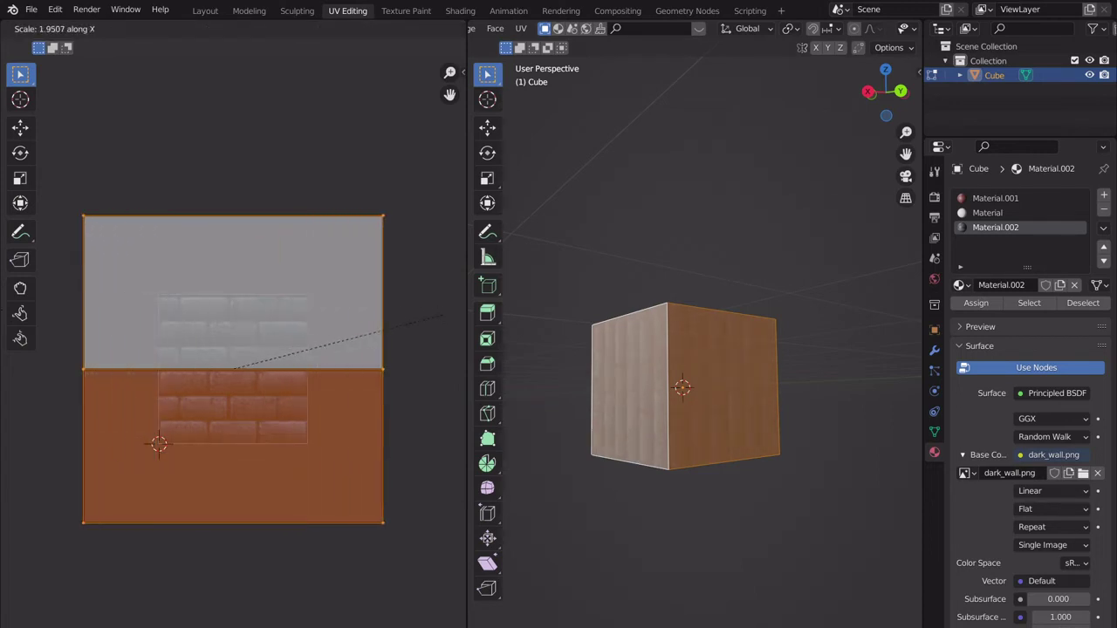
{"action": "right_click", "coordinate": [442, 315]}
{"action": "key", "text": "s"}
{"action": "key", "text": "y"}
{"action": "right_click", "coordinate": [404, 470]}
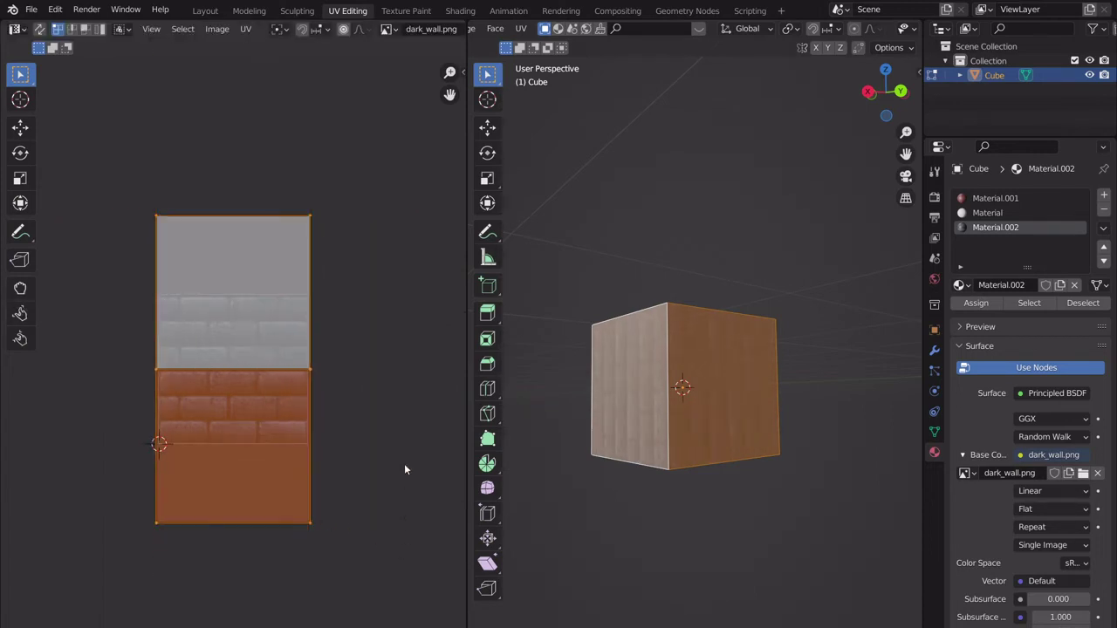
{"action": "key", "text": "s"}
{"action": "right_click", "coordinate": [399, 342]}
Rotate both brick faces' UVs by 90° so the brick rows run horizontally across the cube.
{"action": "key", "text": "r"}
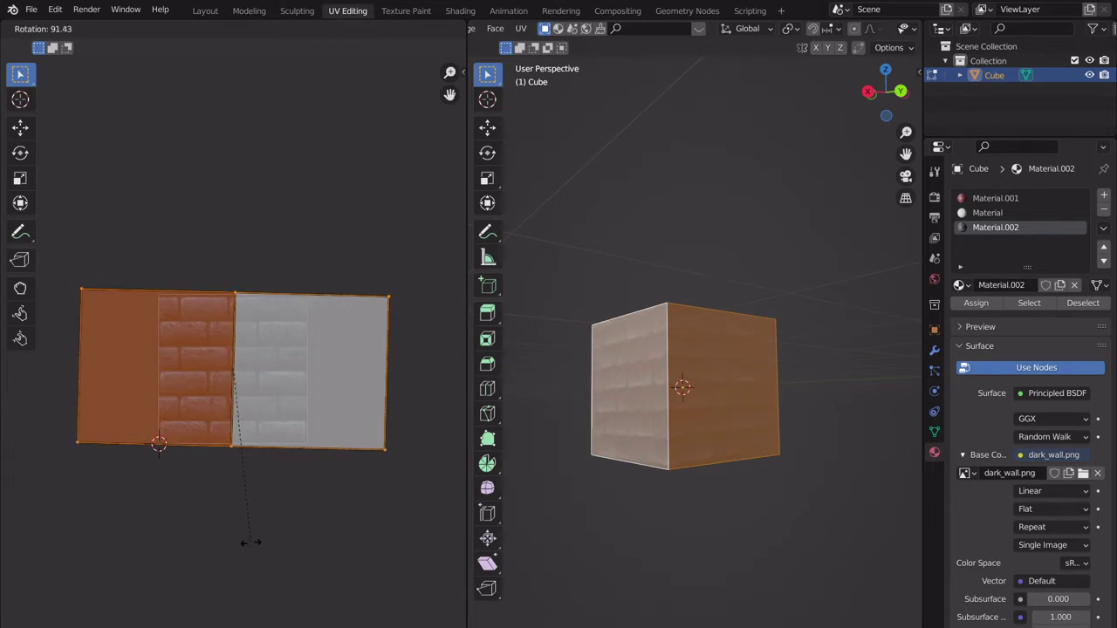
{"action": "type", "text": "90"}
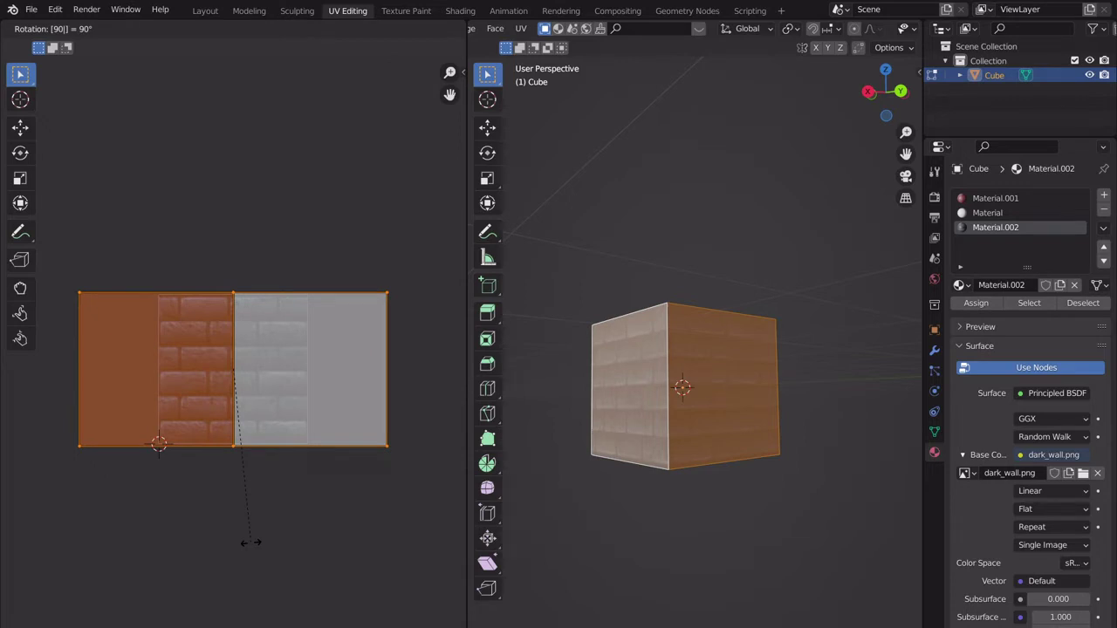
{"action": "key", "text": "Return"}
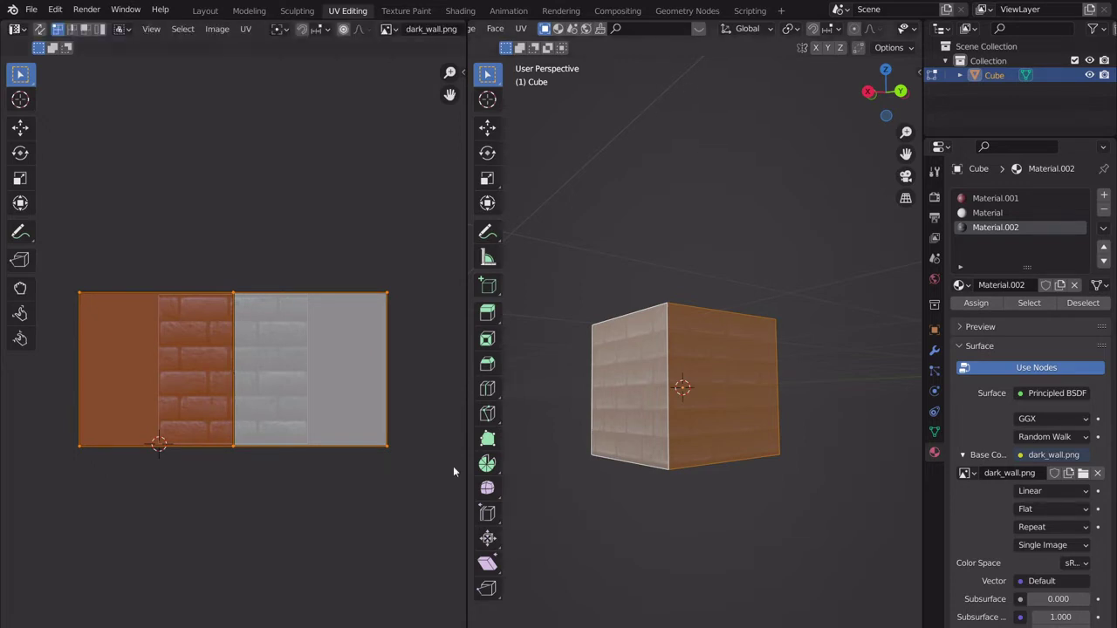
{"action": "scroll", "coordinate": [677, 374], "scroll_direction": "up", "scroll_amount": 3}
{"action": "middle_click_drag", "start_coordinate": [677, 374], "coordinate": [738, 419]}
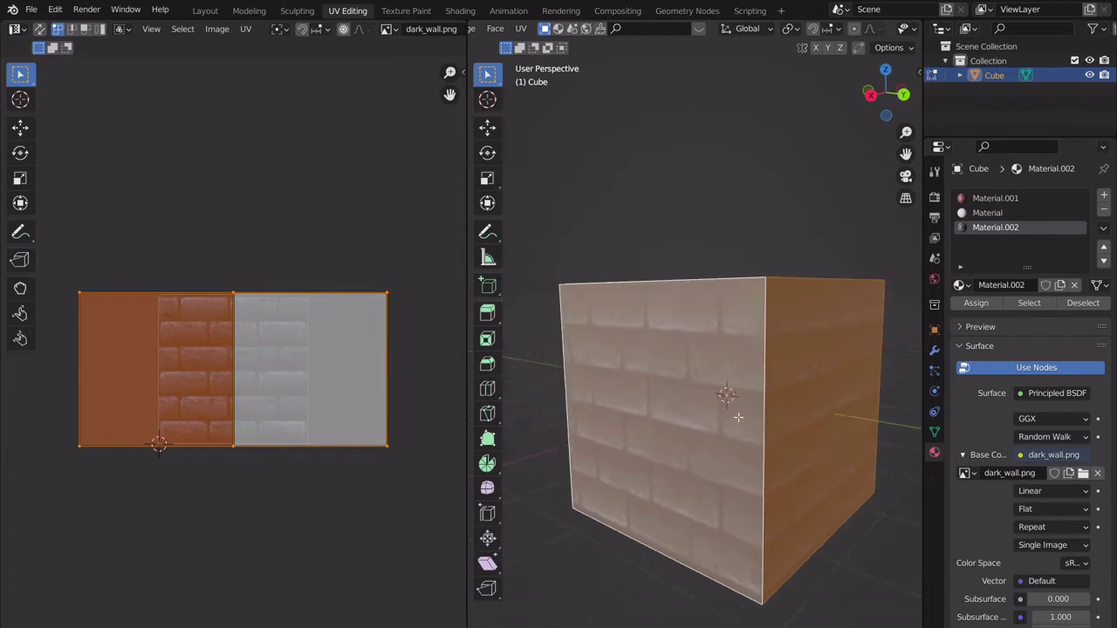
{"action": "scroll", "coordinate": [670, 422], "scroll_direction": "up", "scroll_amount": 1}
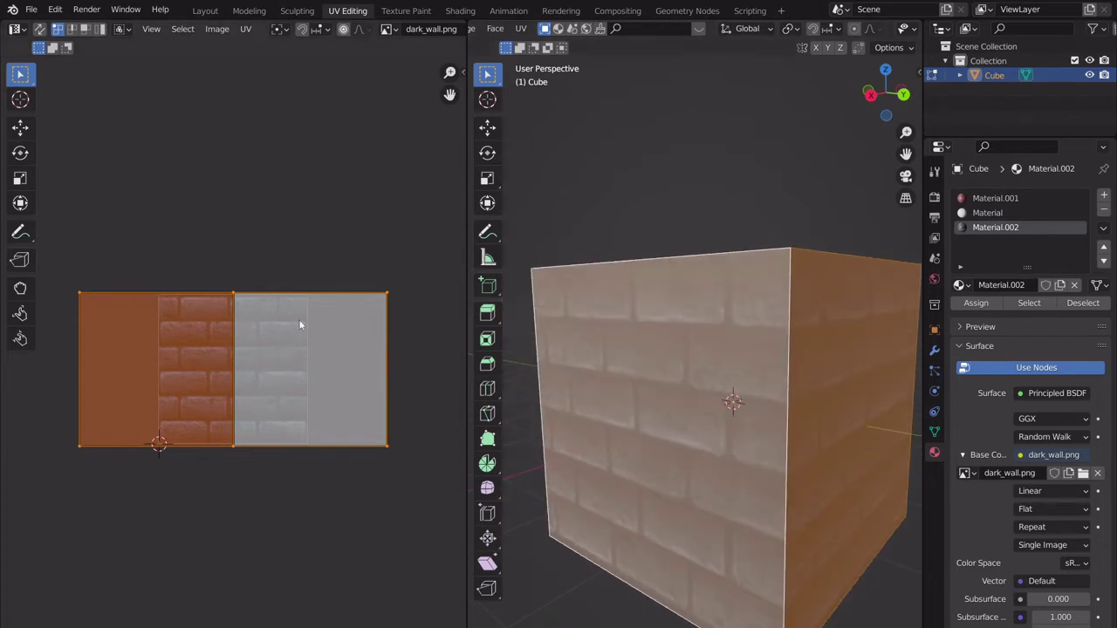
Select all UVs of both brick faces and rotate them by 180° to turn the bricks upright.
{"action": "key", "text": "r"}
{"action": "key", "text": "Escape"}
{"action": "left_click", "coordinate": [342, 206]}
{"action": "key", "text": "a"}
{"action": "key", "text": "r"}
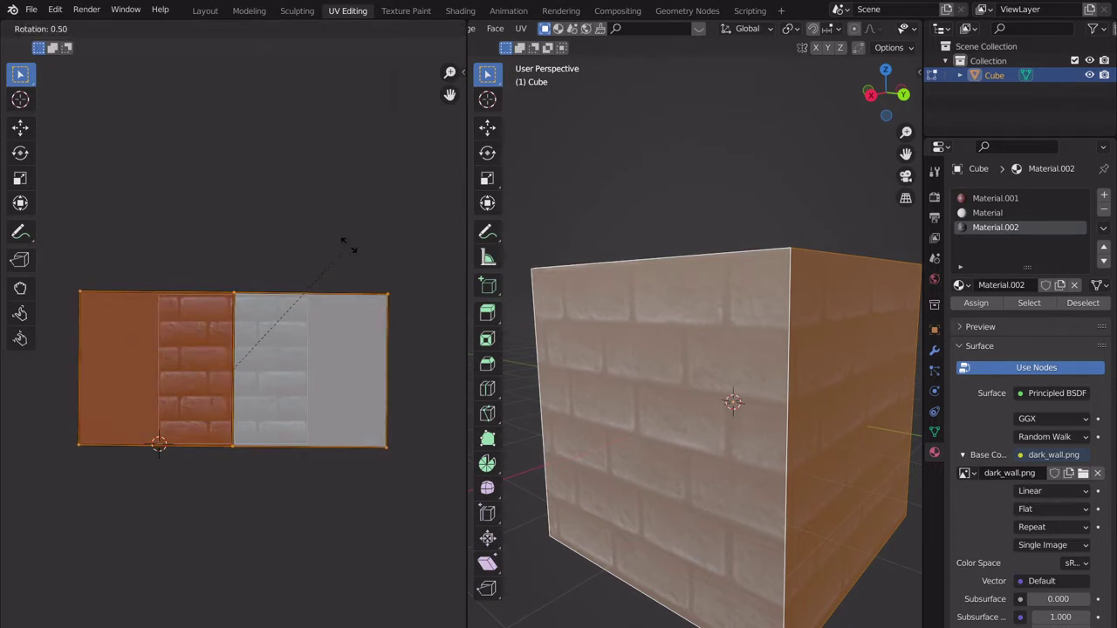
{"action": "type", "text": "180"}
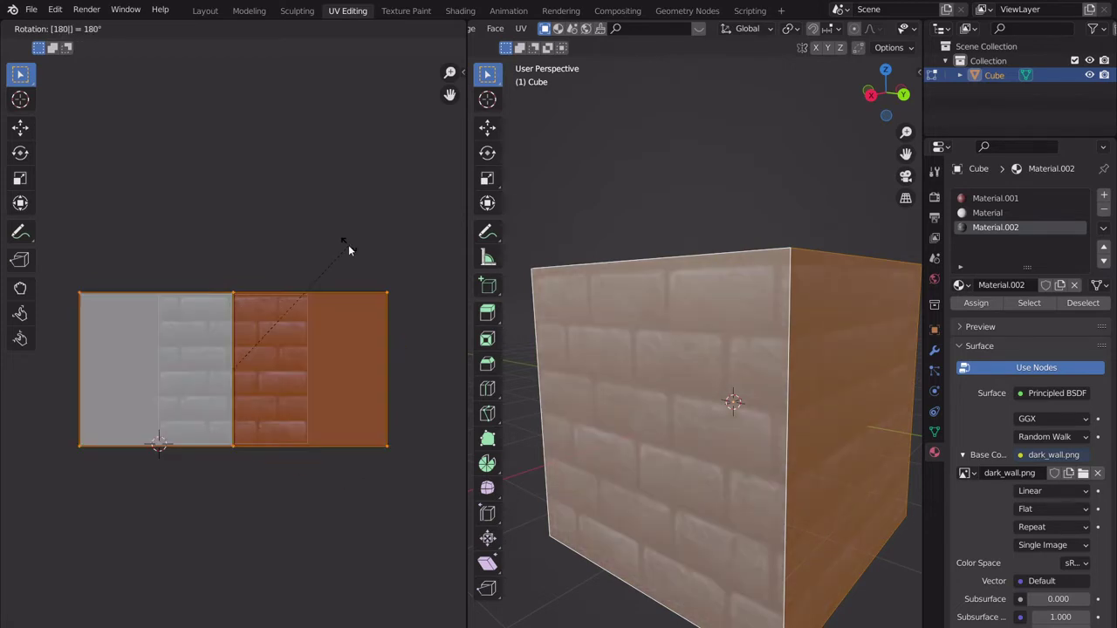
{"action": "key", "text": "Return"}
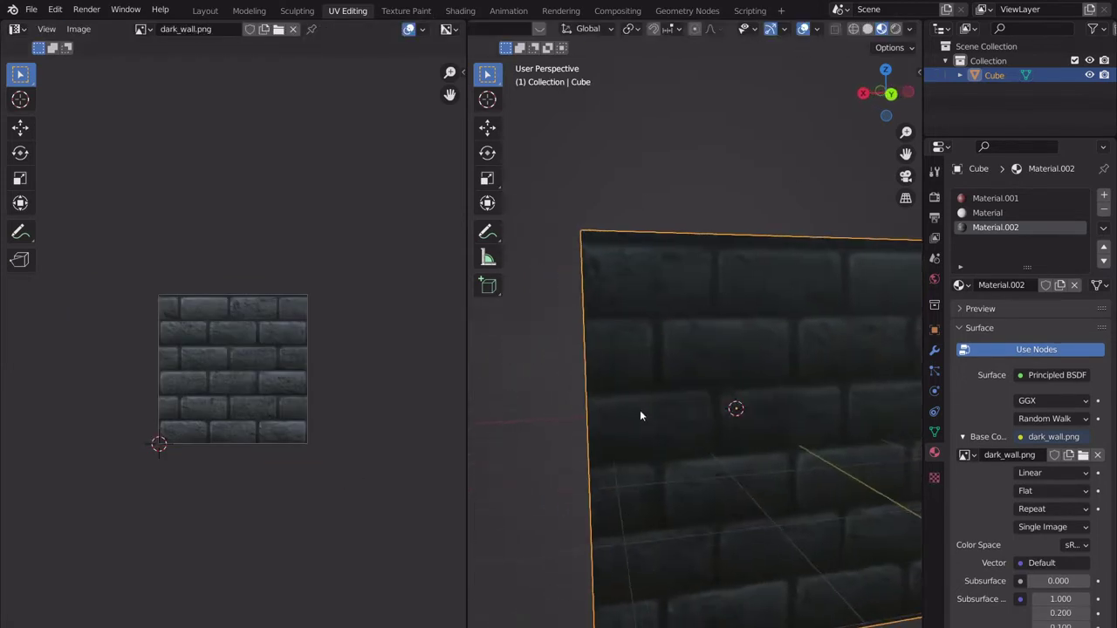
Check the textured cube in Object Mode, and select only its bottom face in Edit Mode.
{"action": "scroll", "coordinate": [640, 416], "scroll_direction": "down", "scroll_amount": 5}
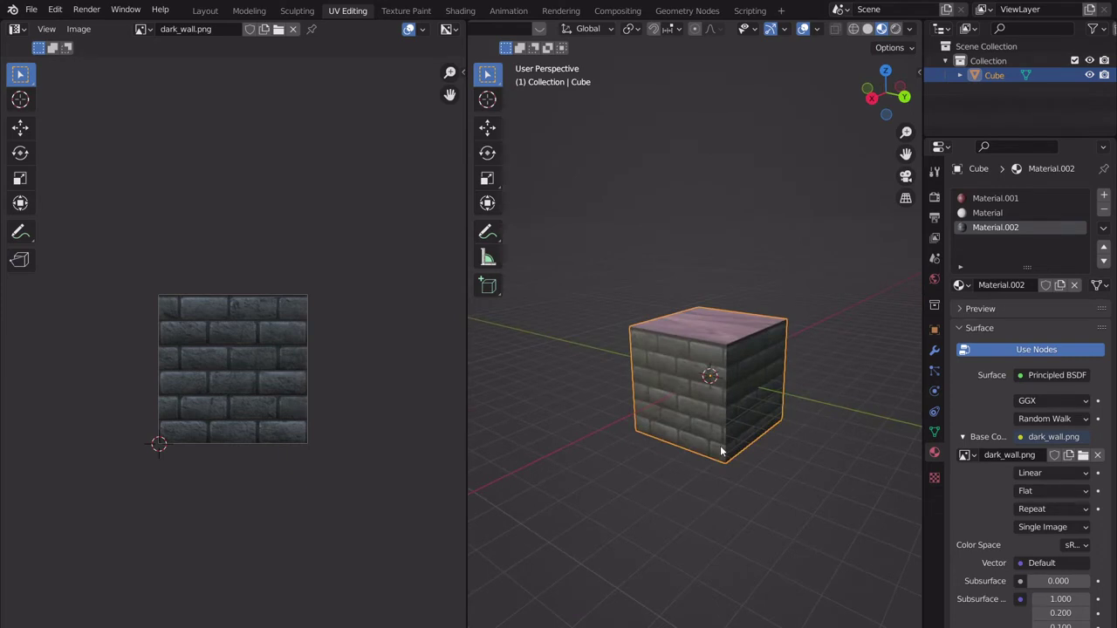
{"action": "scroll", "coordinate": [720, 445], "scroll_direction": "up", "scroll_amount": 2}
{"action": "middle_click_drag", "start_coordinate": [750, 434], "coordinate": [776, 386]}
{"action": "middle_click_drag", "start_coordinate": [800, 349], "coordinate": [631, 381]}
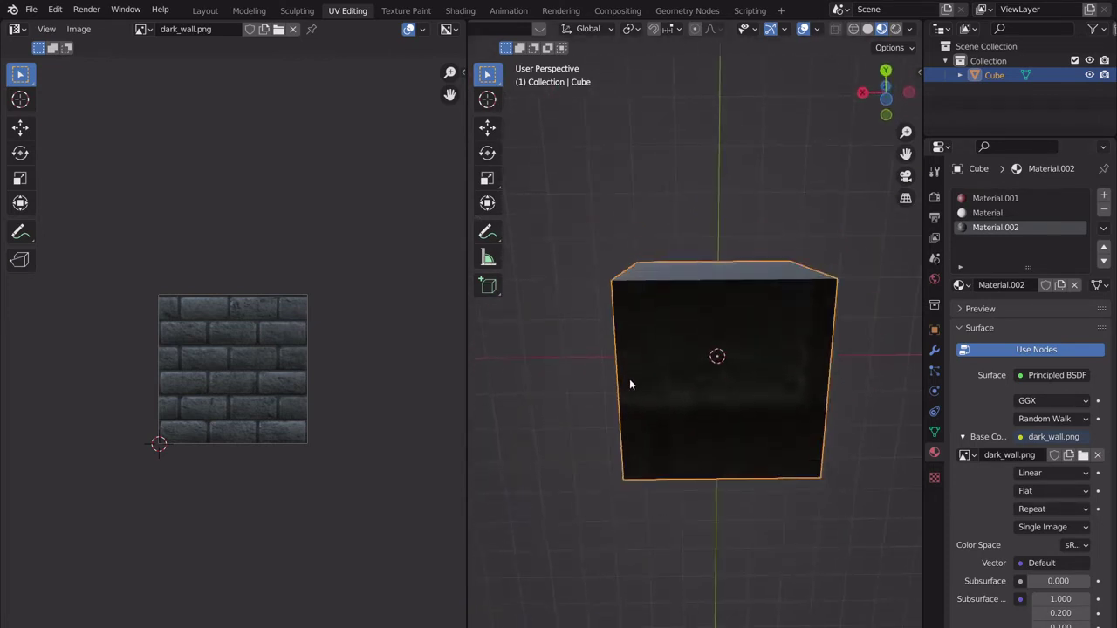
{"action": "key", "text": "Tab"}
{"action": "middle_click_drag", "start_coordinate": [743, 299], "coordinate": [811, 298]}
{"action": "left_click", "coordinate": [988, 213]}
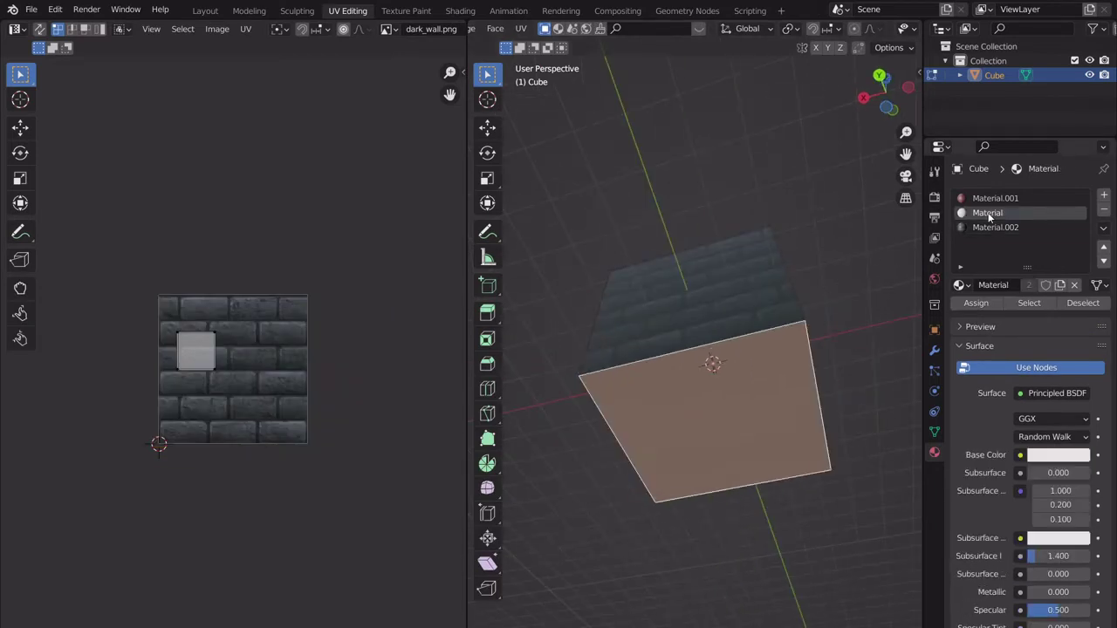
{"action": "left_click", "coordinate": [848, 296]}
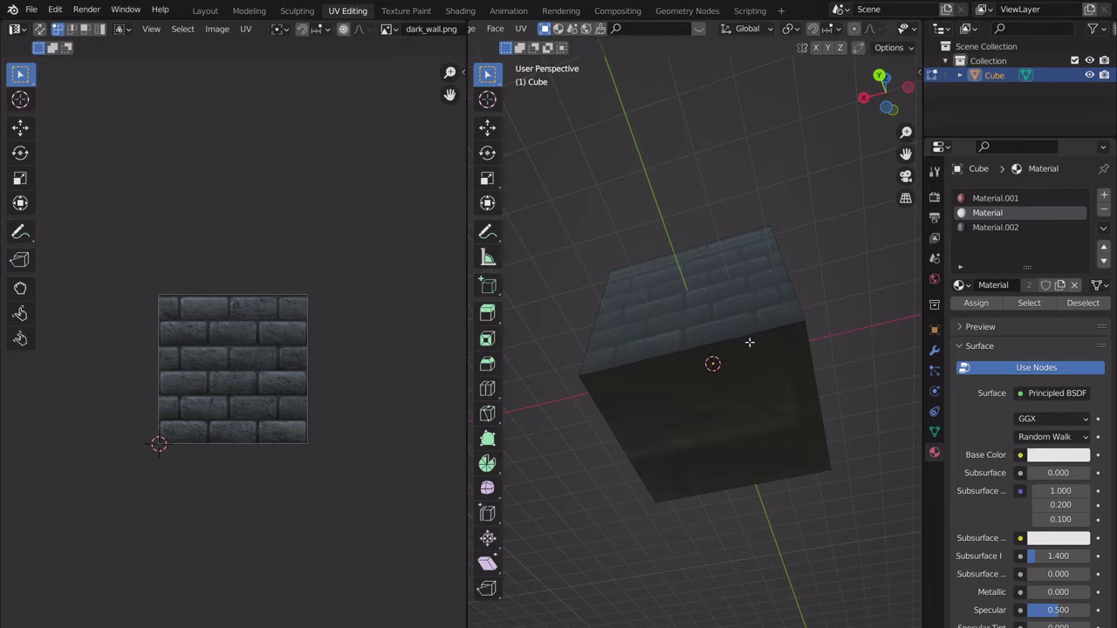
{"action": "middle_click_drag", "start_coordinate": [766, 333], "coordinate": [787, 299]}
{"action": "left_click", "coordinate": [722, 469]}
{"action": "middle_click_drag", "start_coordinate": [721, 470], "coordinate": [707, 378]}
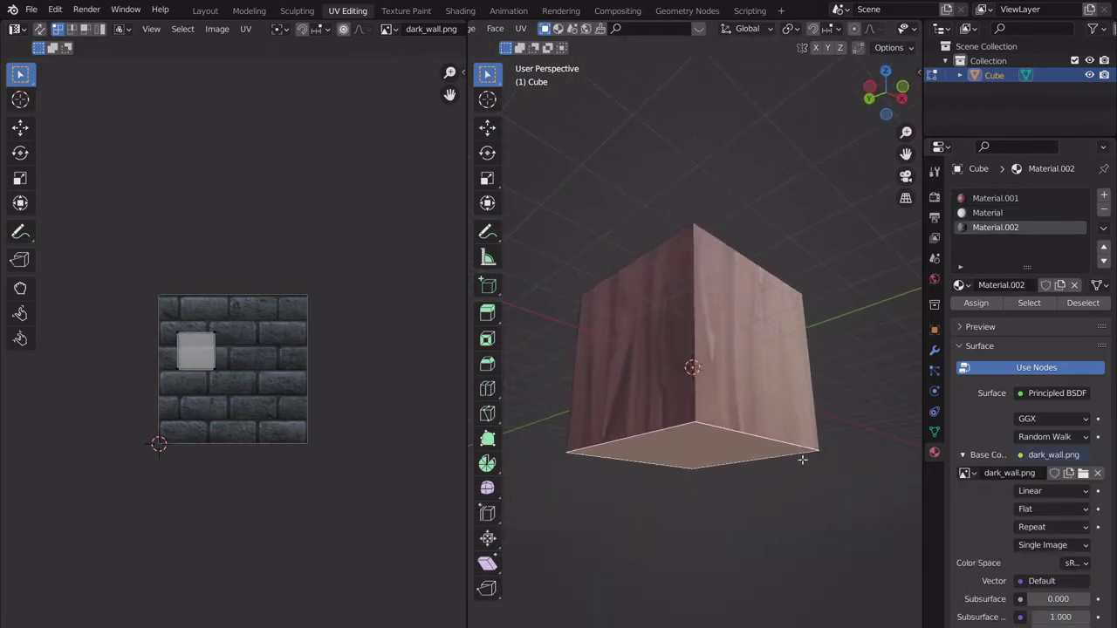
Compare the bottom face's UV placement on dark_wall.png with a wood side face's placement on EArena_0019.tex.png.
{"action": "scroll", "coordinate": [231, 368], "scroll_direction": "up", "scroll_amount": 5}
{"action": "mouse_move", "coordinate": [231, 389]}
{"action": "middle_mouse_down"}
{"action": "mouse_move", "coordinate": [254, 402]}
{"action": "mouse_move", "coordinate": [253, 388]}
{"action": "middle_mouse_up"}
{"action": "scroll", "coordinate": [251, 388], "scroll_direction": "down", "scroll_amount": 3}
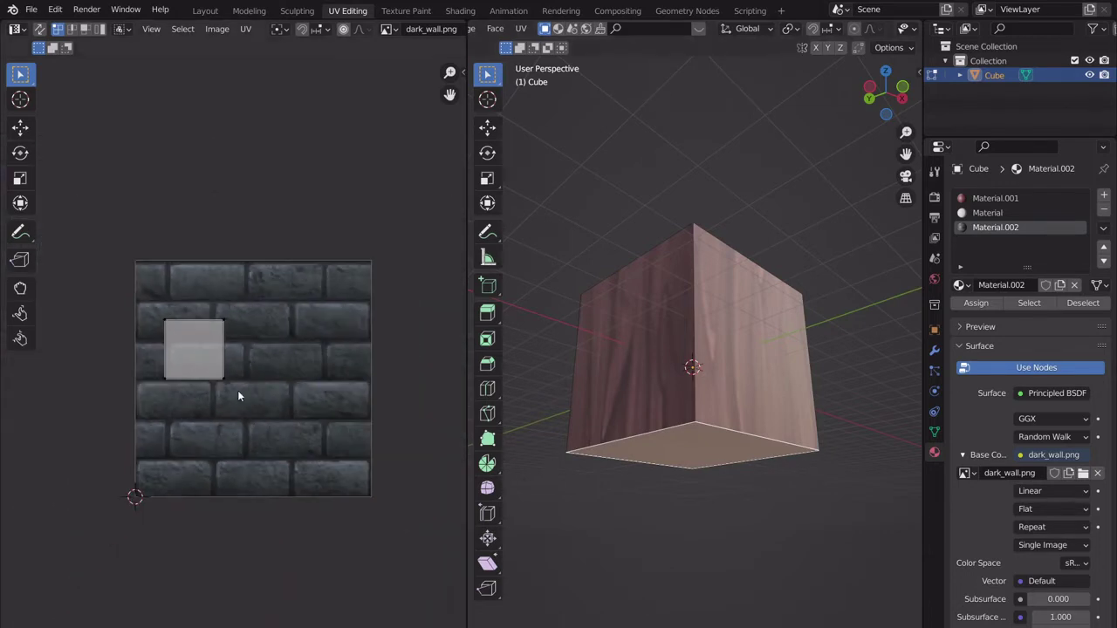
{"action": "left_click", "coordinate": [777, 381]}
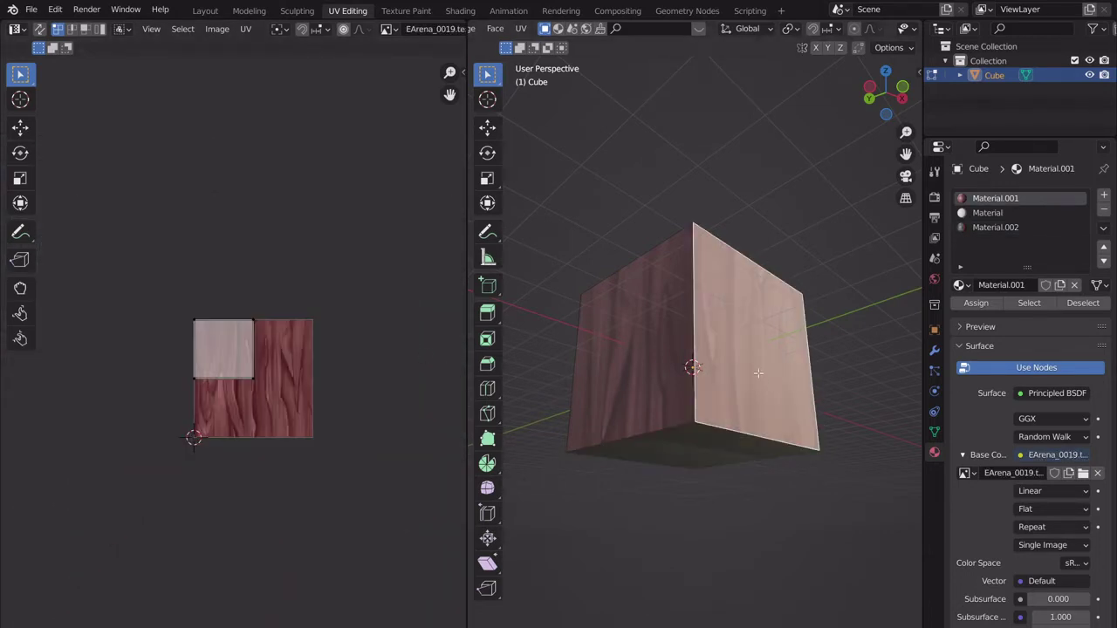
{"action": "scroll", "coordinate": [262, 379], "scroll_direction": "up", "scroll_amount": 3}
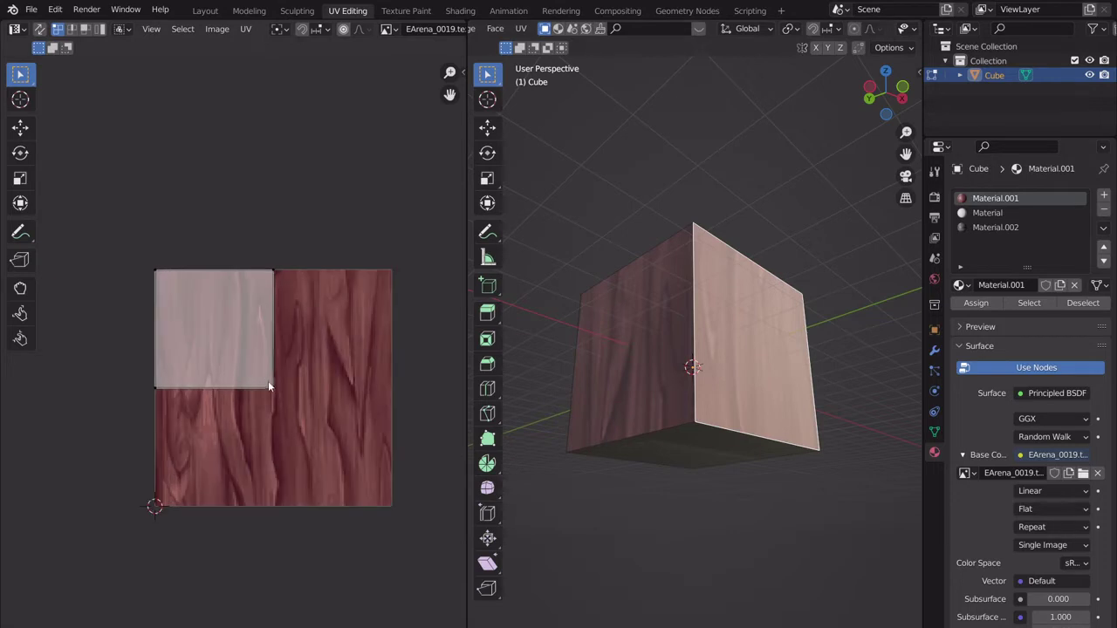
{"action": "middle_click_drag", "start_coordinate": [294, 402], "coordinate": [284, 385]}
{"action": "left_click", "coordinate": [740, 454]}
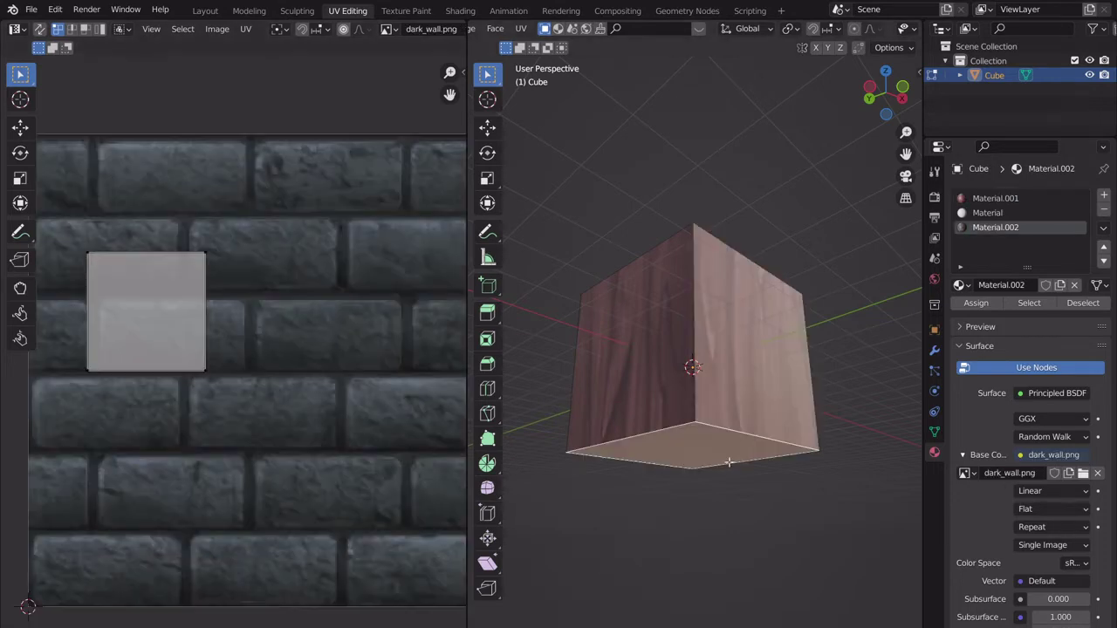
{"action": "middle_click_drag", "start_coordinate": [728, 460], "coordinate": [719, 434]}
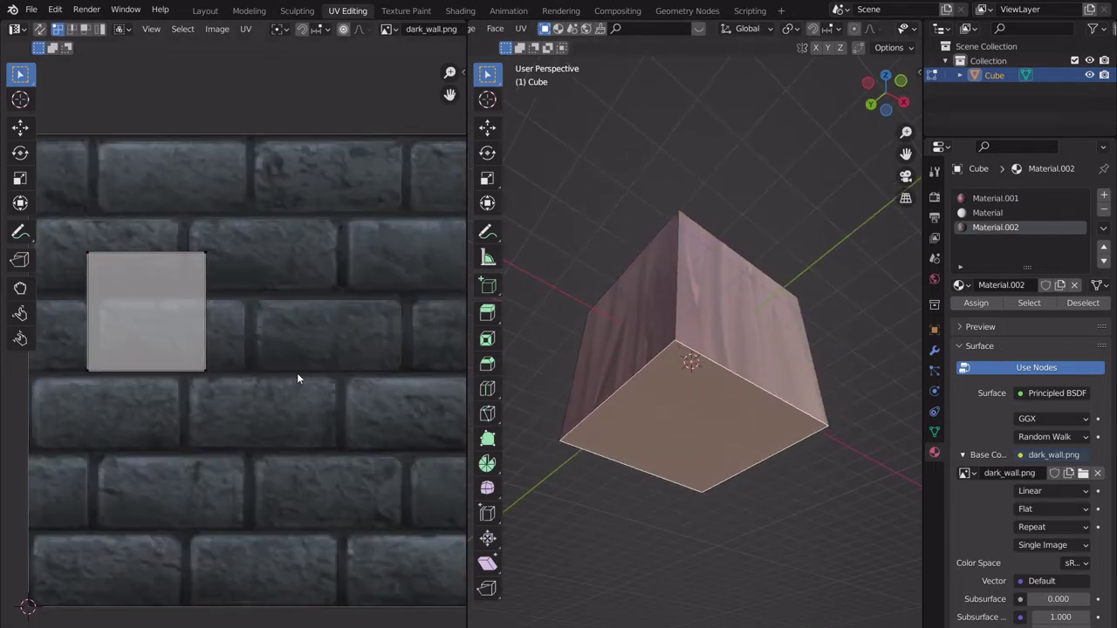
{"action": "scroll", "coordinate": [261, 29], "scroll_direction": "down", "scroll_amount": 5}
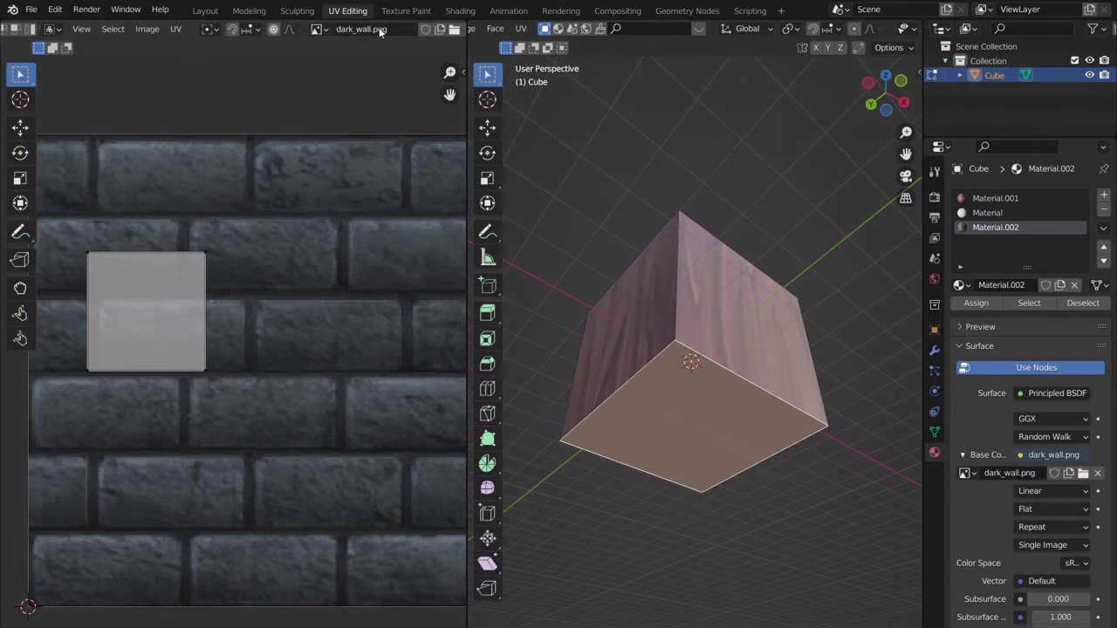
Display EArena_0019.tex.png and us_road_c1.png in turn as the UV Editor's background image.
{"action": "left_click", "coordinate": [224, 29]}
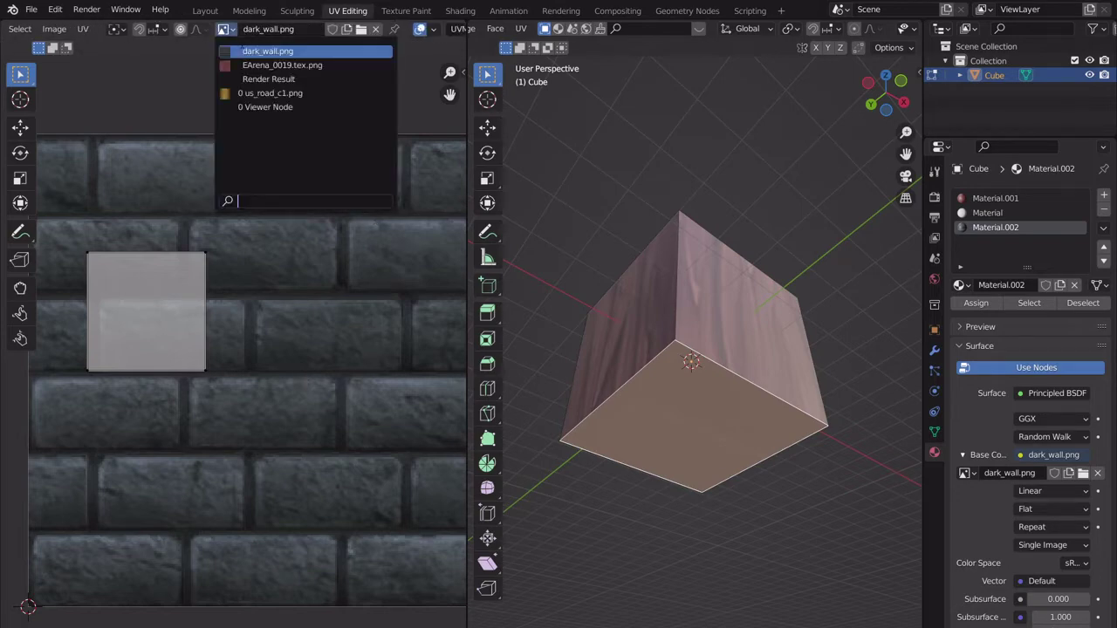
{"action": "left_click", "coordinate": [280, 65]}
{"action": "left_click", "coordinate": [234, 28]}
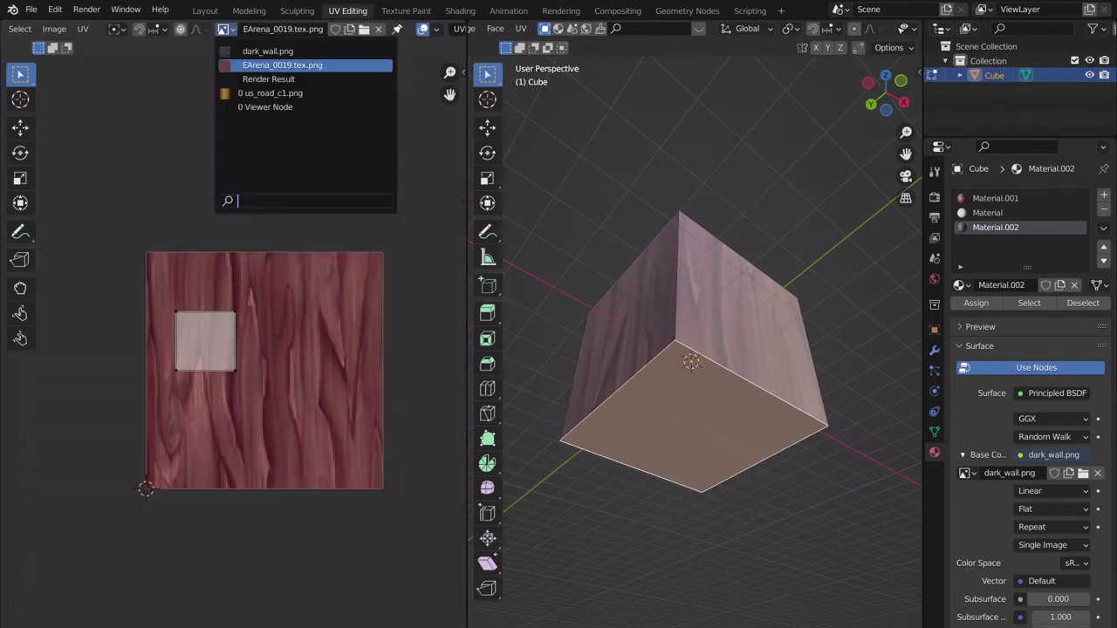
{"action": "left_click", "coordinate": [257, 93]}
{"action": "scroll", "coordinate": [242, 305], "scroll_direction": "down", "scroll_amount": 3}
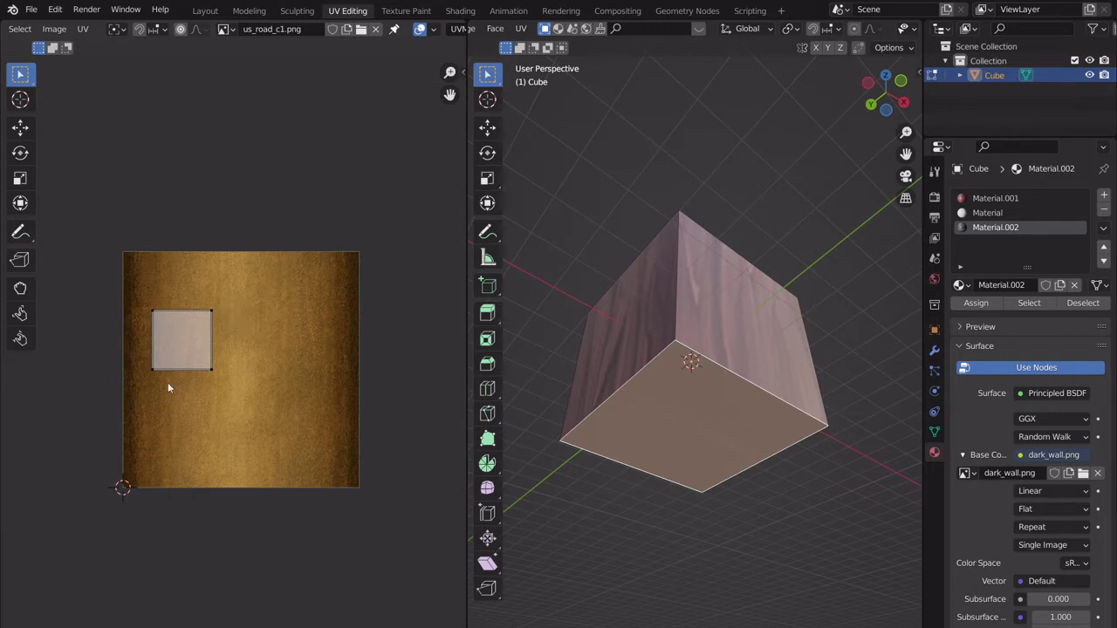
{"action": "left_click", "coordinate": [230, 30]}
Map the bottom face's UVs with Project from View while looking at it from below in perspective.
{"action": "left_click", "coordinate": [769, 340]}
{"action": "key", "text": "Tab"}
{"action": "middle_click_drag", "start_coordinate": [763, 378], "coordinate": [762, 320]}
{"action": "key", "text": "Tab"}
{"action": "key", "text": "u"}
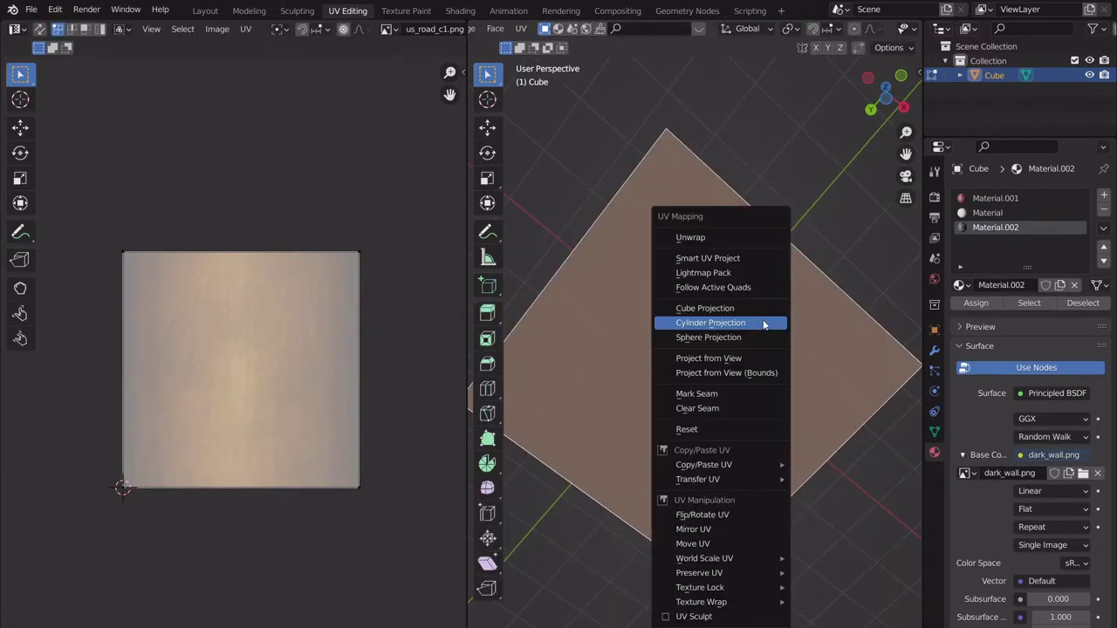
{"action": "left_click", "coordinate": [723, 358]}
Select the cube's top face and map its UVs with Project from View in the Top Orthographic view.
{"action": "left_click", "coordinate": [887, 88]}
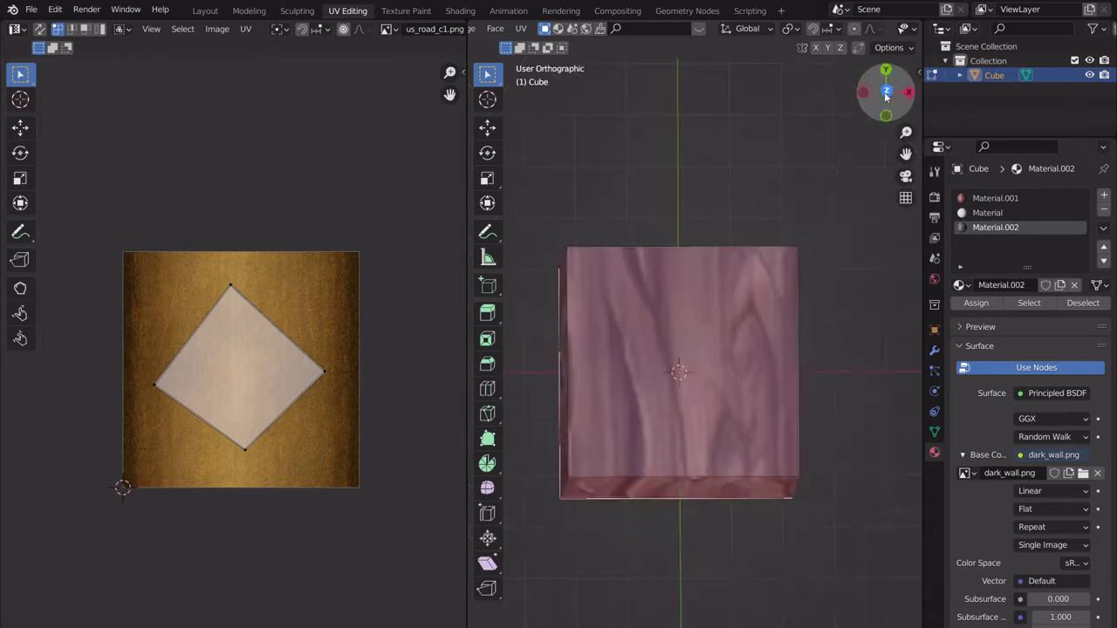
{"action": "left_click", "coordinate": [711, 357]}
{"action": "scroll", "coordinate": [708, 359], "scroll_direction": "down", "scroll_amount": 1}
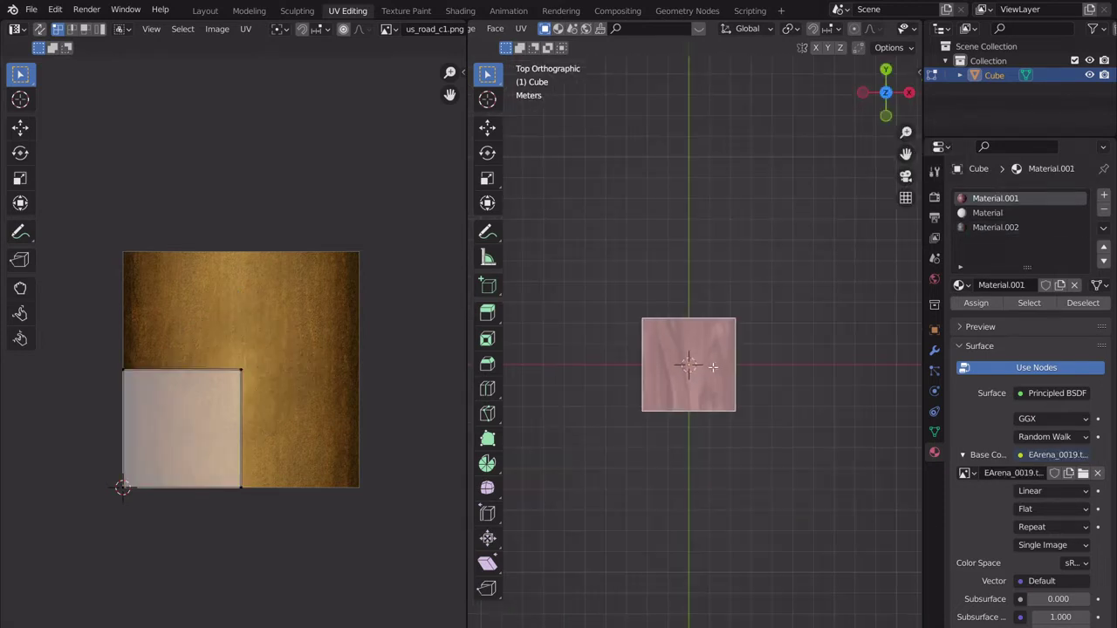
{"action": "key", "text": "u"}
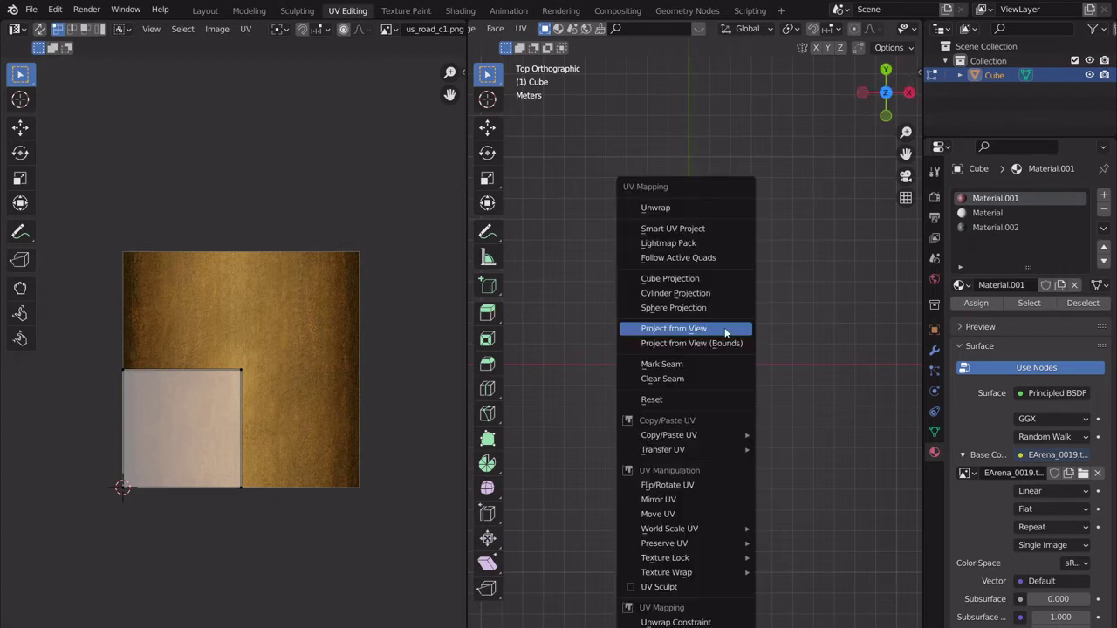
{"action": "left_click", "coordinate": [721, 328]}
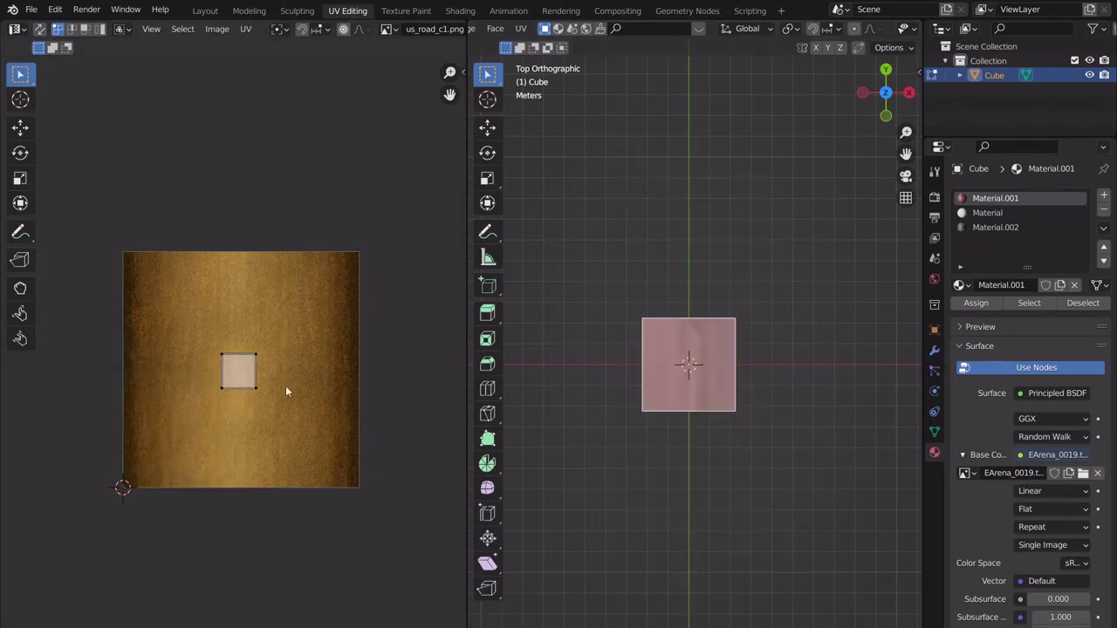
Scale up the top face's UVs uniformly, about 6.9 times, until they cover the whole image.
{"action": "key", "text": "a"}
{"action": "key", "text": "s"}
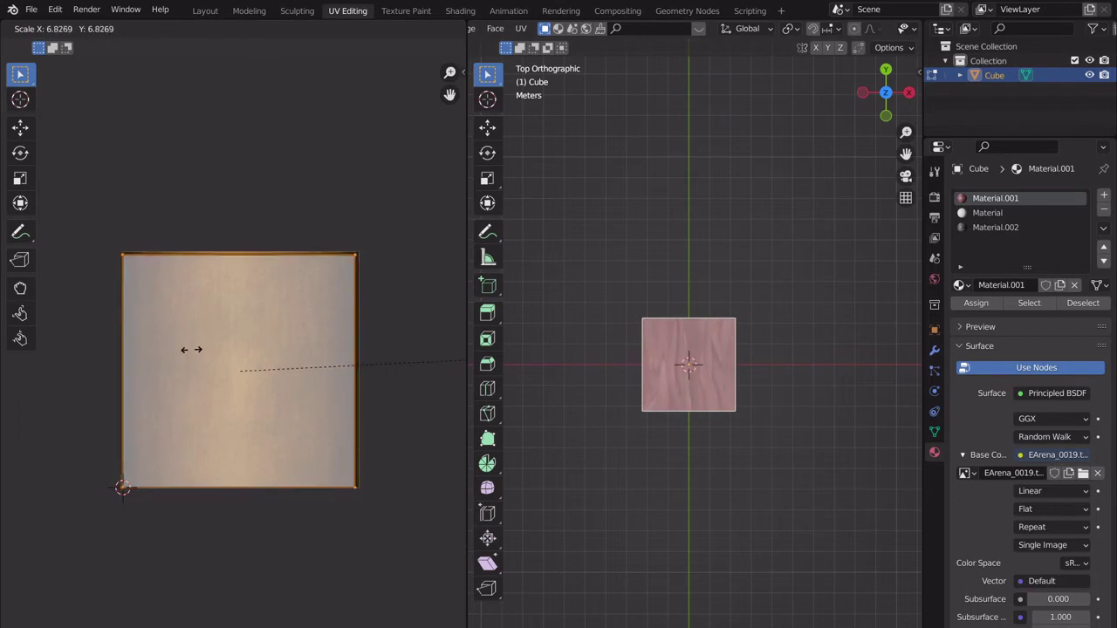
{"action": "left_click", "coordinate": [194, 349]}
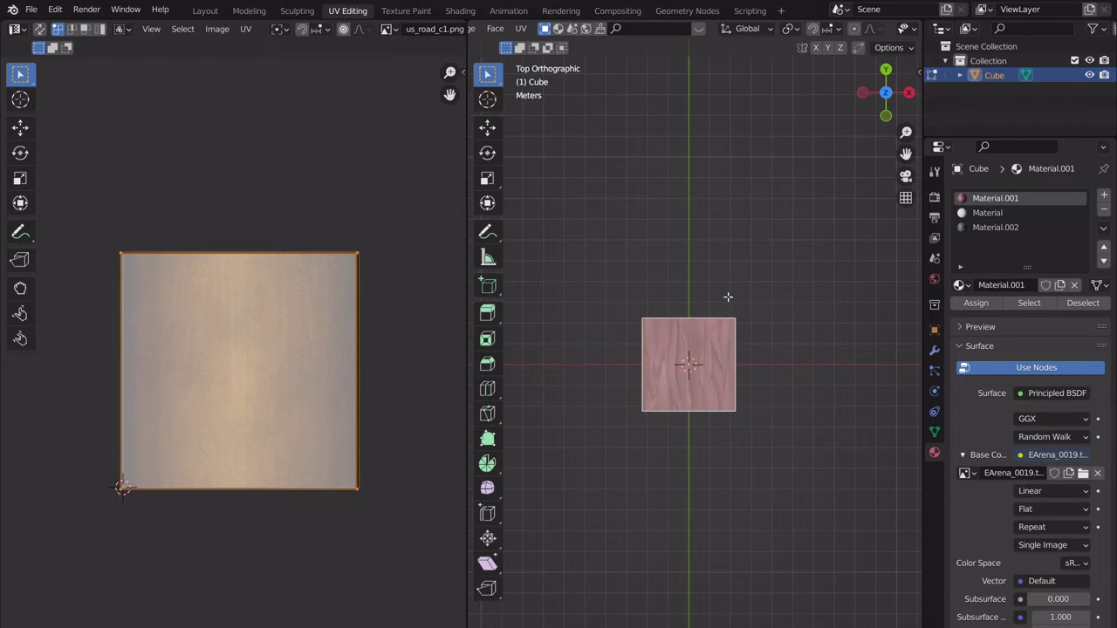
Delete the textured cube in Object Mode and add a new mesh cube in its place.
{"action": "key", "text": "Tab"}
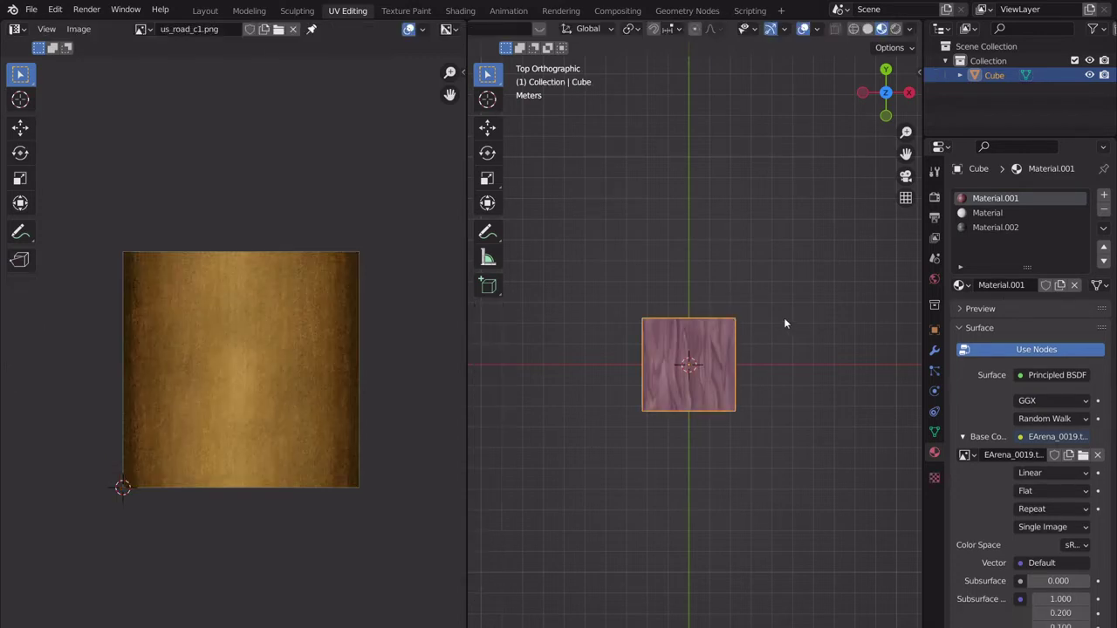
{"action": "scroll", "coordinate": [724, 338], "scroll_direction": "up", "scroll_amount": 1}
{"action": "middle_click_drag", "start_coordinate": [724, 339], "coordinate": [772, 253]}
{"action": "key", "text": "x"}
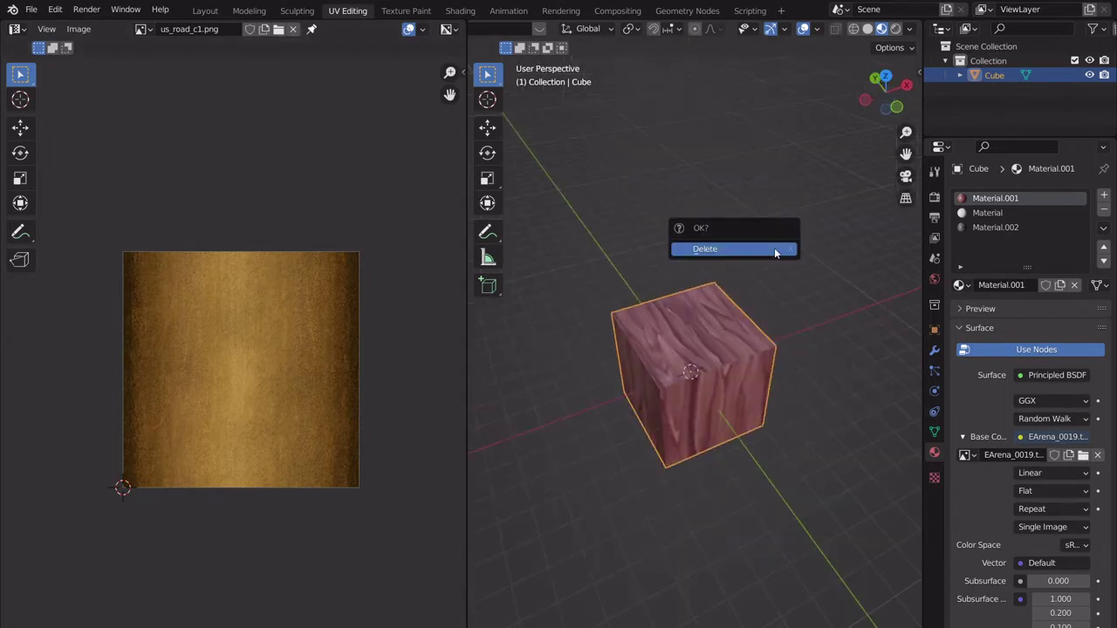
{"action": "left_click", "coordinate": [773, 249]}
{"action": "key", "text": "shift+a"}
{"action": "mouse_move", "coordinate": [711, 318]}
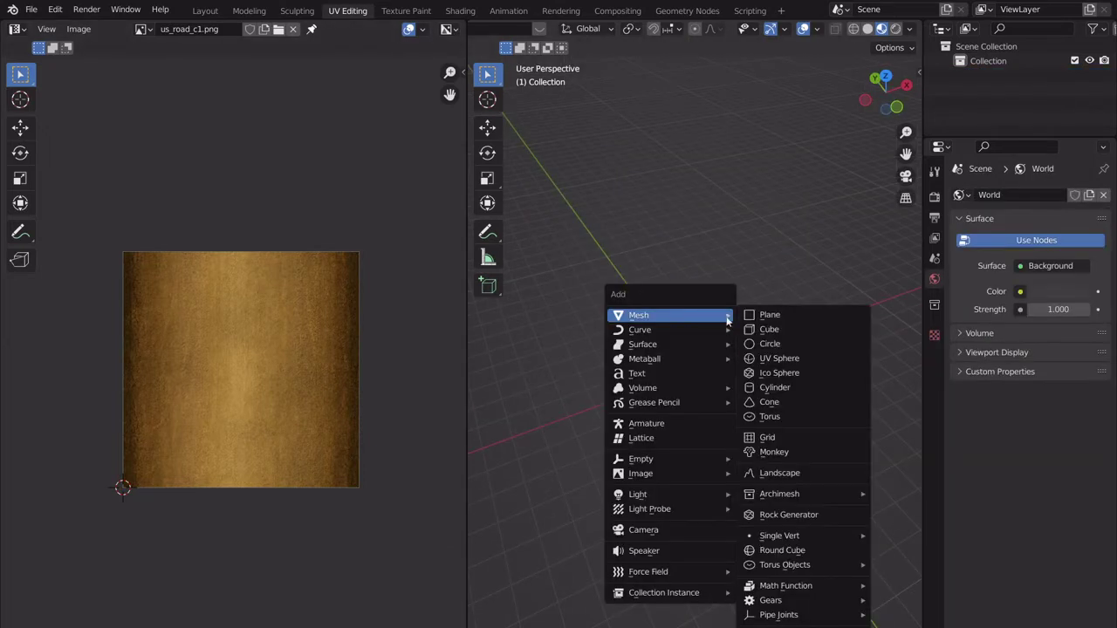
{"action": "left_click", "coordinate": [769, 330]}
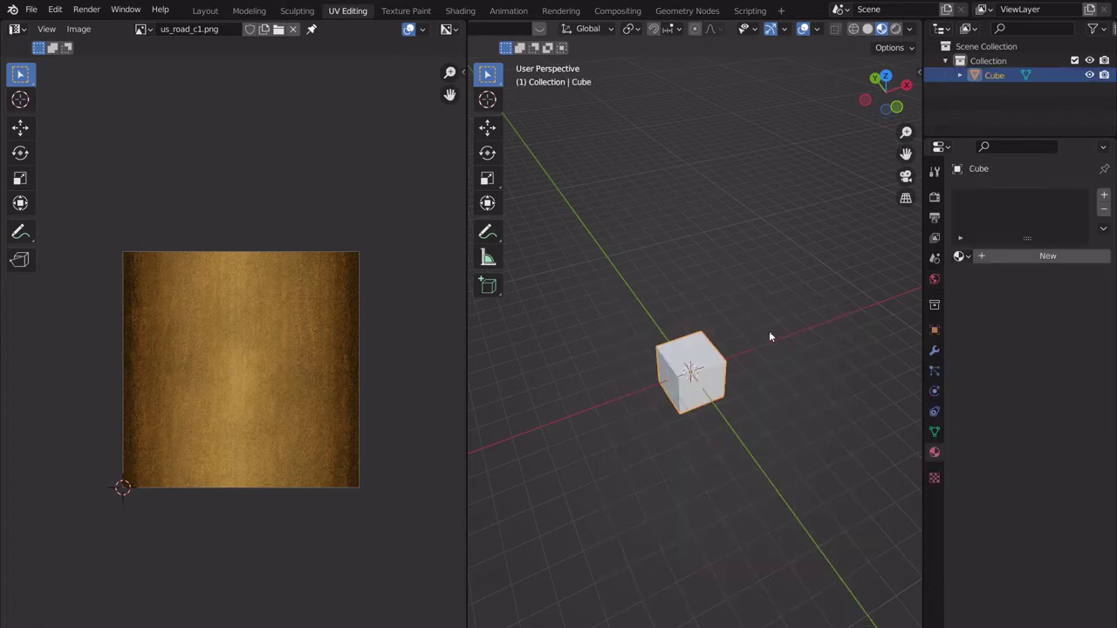
Stretch the new cube about 7 times along global X into a long bar and enter Edit Mode.
{"action": "key", "text": "s"}
{"action": "key", "text": "x"}
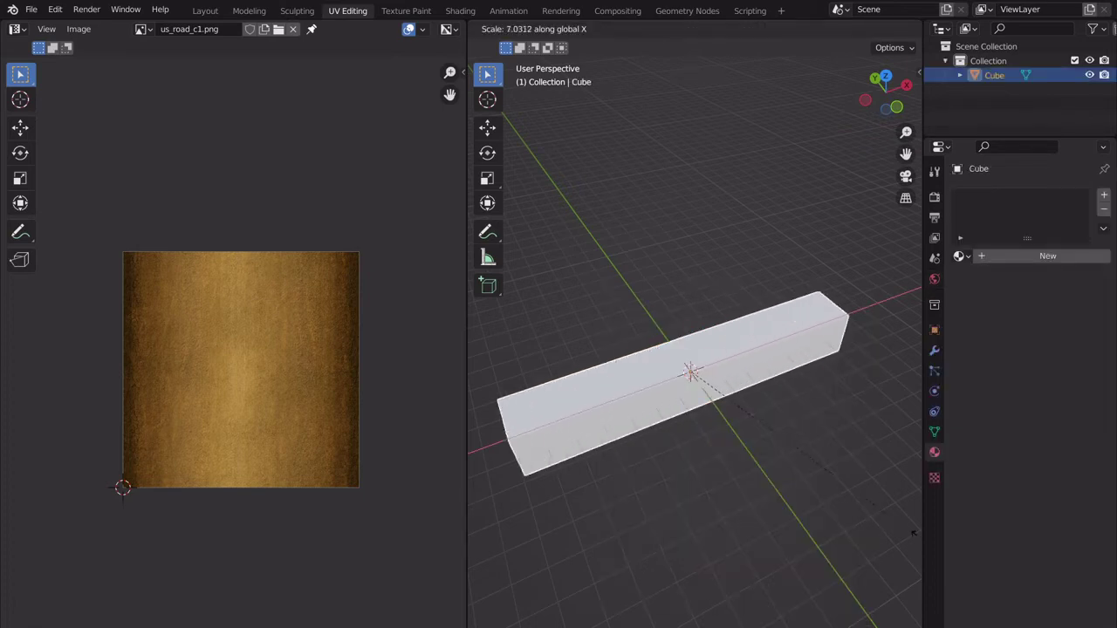
{"action": "left_click", "coordinate": [519, 569]}
{"action": "middle_click_drag", "start_coordinate": [736, 387], "coordinate": [788, 453]}
{"action": "key", "text": "Tab"}
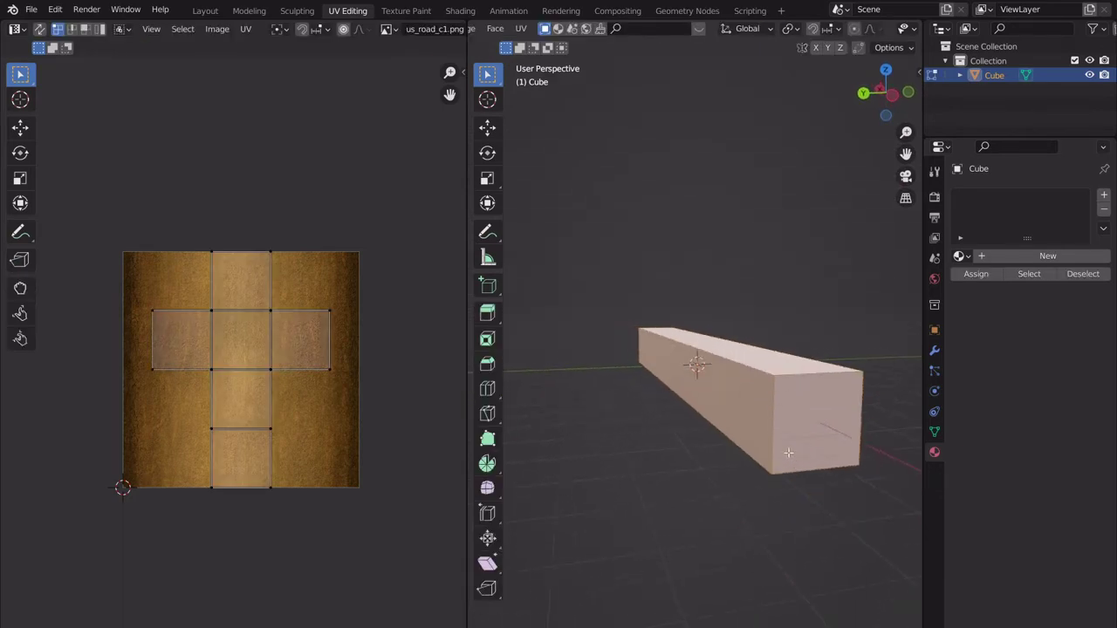
Add a single centred loop cut running horizontally around the bar, without sliding it off the middle.
{"action": "key", "text": "ctrl+r"}
{"action": "scroll", "coordinate": [783, 428], "scroll_direction": "up", "scroll_amount": 1}
{"action": "scroll", "coordinate": [783, 429], "scroll_direction": "down", "scroll_amount": 1}
{"action": "scroll", "coordinate": [783, 429], "scroll_direction": "up", "scroll_amount": 2}
{"action": "scroll", "coordinate": [784, 428], "scroll_direction": "down", "scroll_amount": 2}
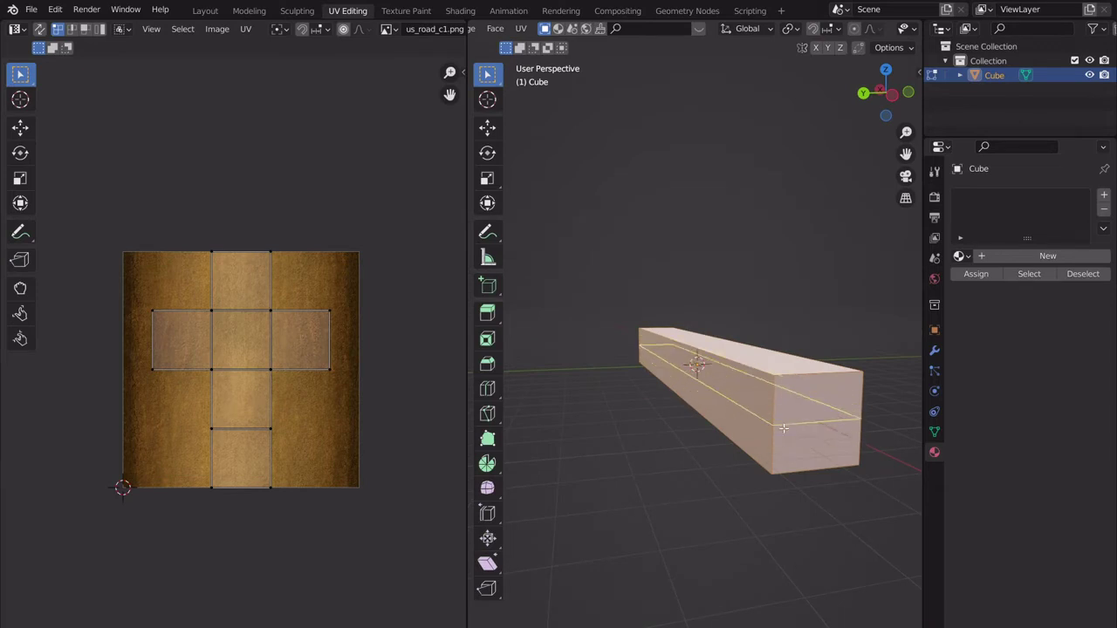
{"action": "left_click", "coordinate": [782, 428]}
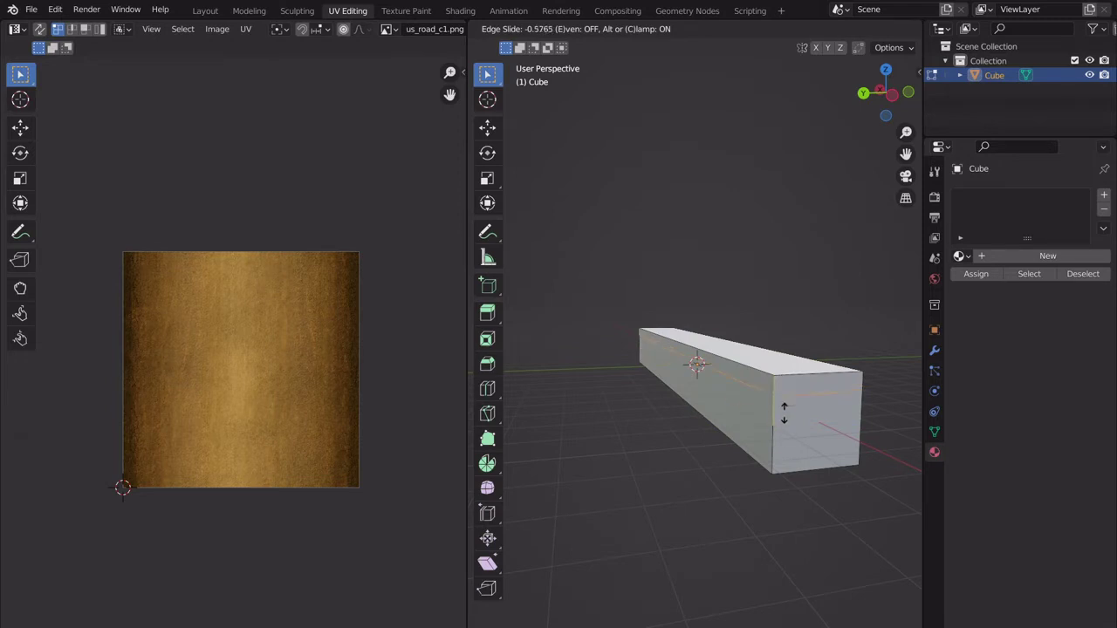
{"action": "right_click", "coordinate": [781, 430]}
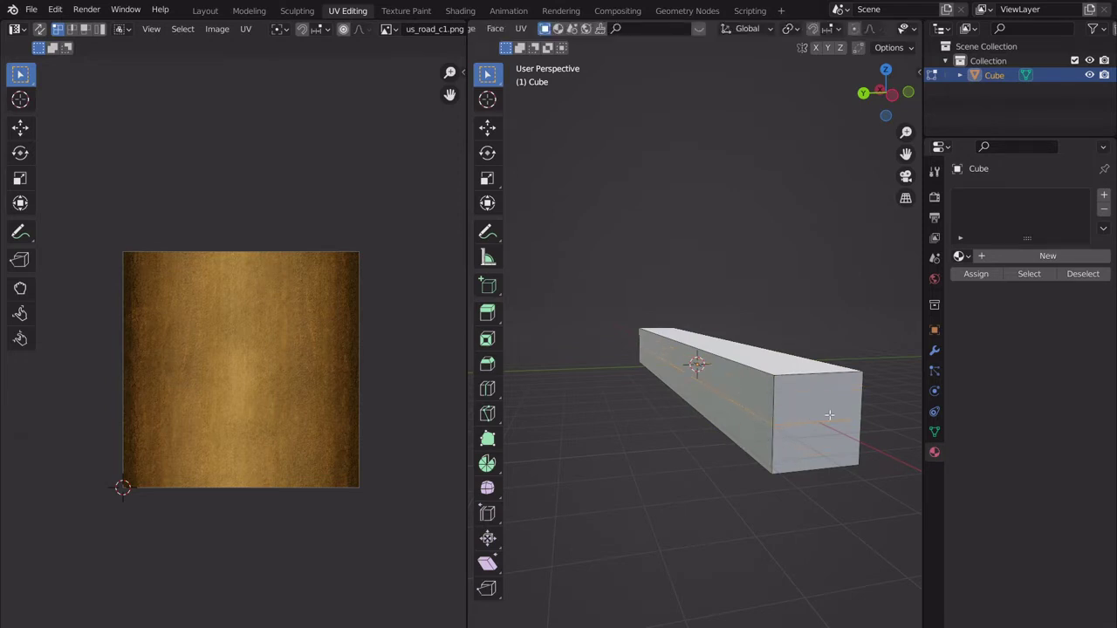
Scale the new middle edge loop up uniformly, about 1.09 times, so the bar's sides bulge outward.
{"action": "key", "text": "s"}
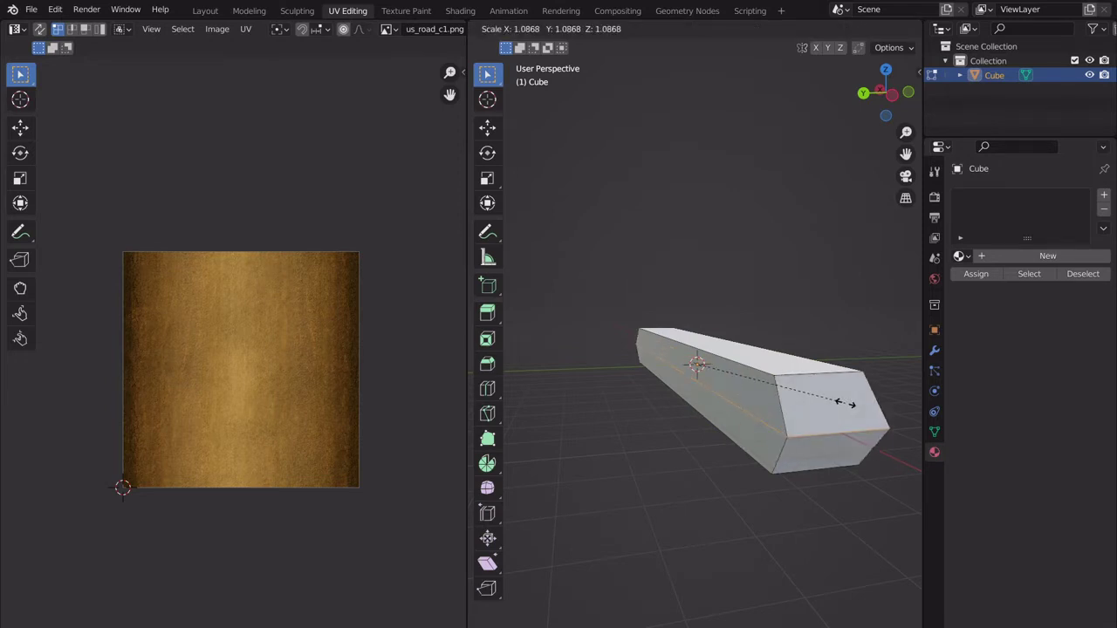
{"action": "right_click", "coordinate": [811, 415]}
{"action": "key", "text": "s"}
{"action": "left_click", "coordinate": [850, 400]}
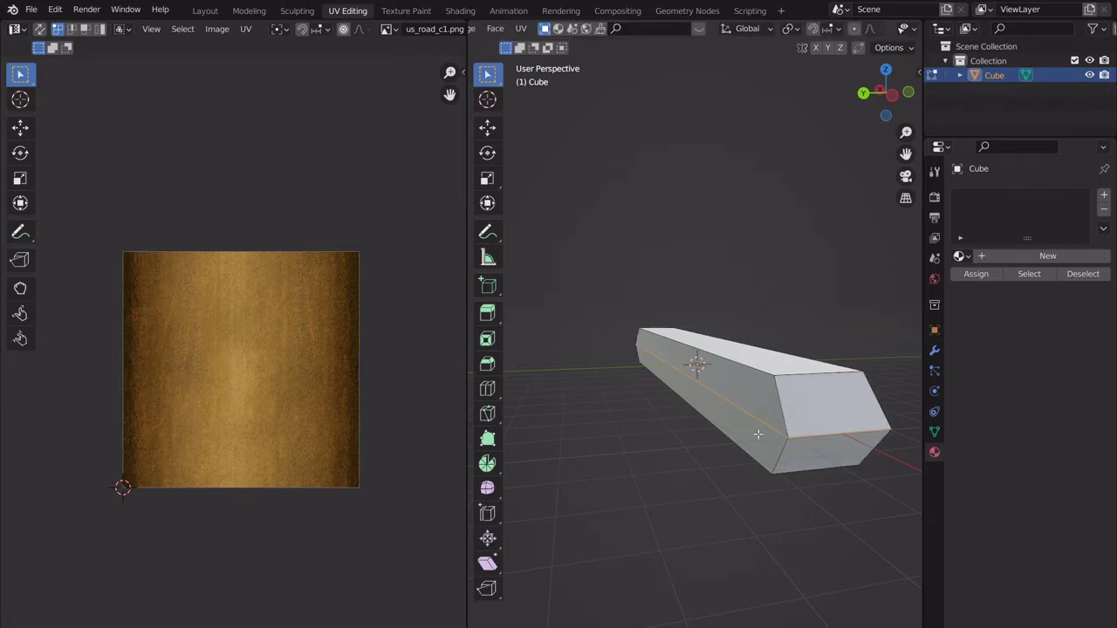
Select the bar's bottom face in face select mode.
{"action": "left_click", "coordinate": [745, 453]}
{"action": "middle_click_drag", "start_coordinate": [743, 455], "coordinate": [737, 406]}
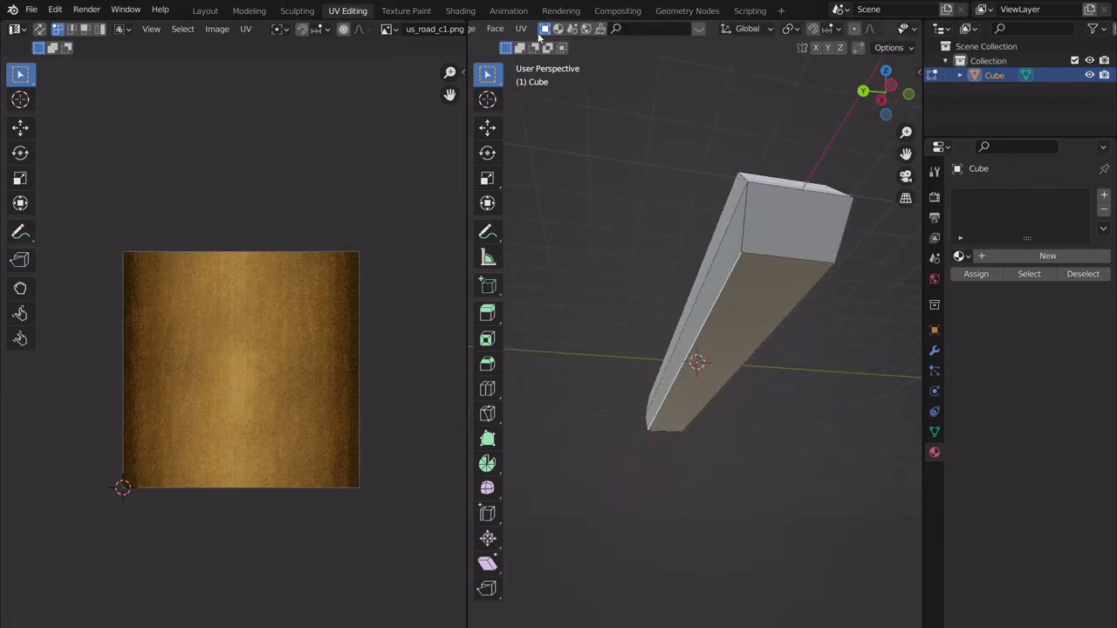
{"action": "scroll", "coordinate": [537, 32], "scroll_direction": "left", "scroll_amount": 8}
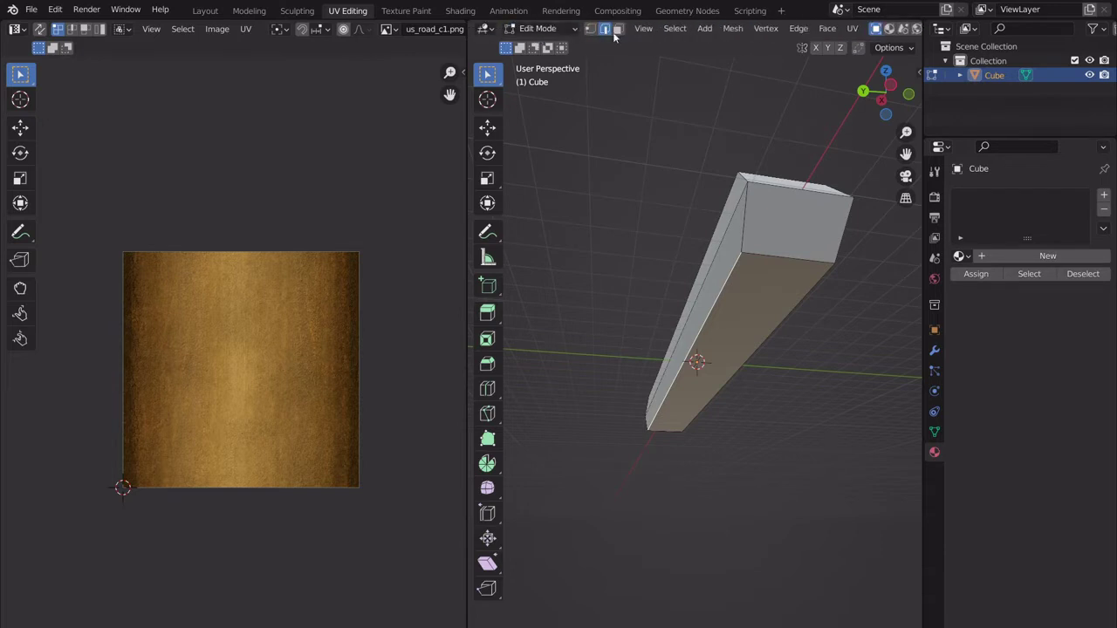
{"action": "middle_click_drag", "start_coordinate": [726, 194], "coordinate": [736, 306]}
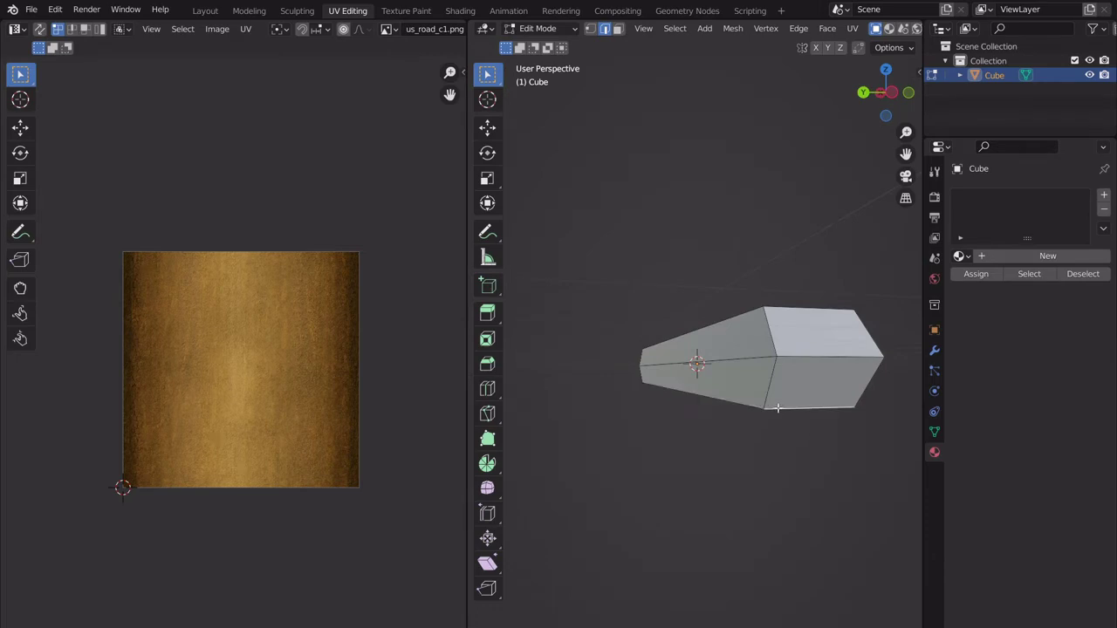
{"action": "middle_click_drag", "start_coordinate": [775, 406], "coordinate": [689, 324]}
{"action": "middle_click_drag", "start_coordinate": [707, 412], "coordinate": [713, 441]}
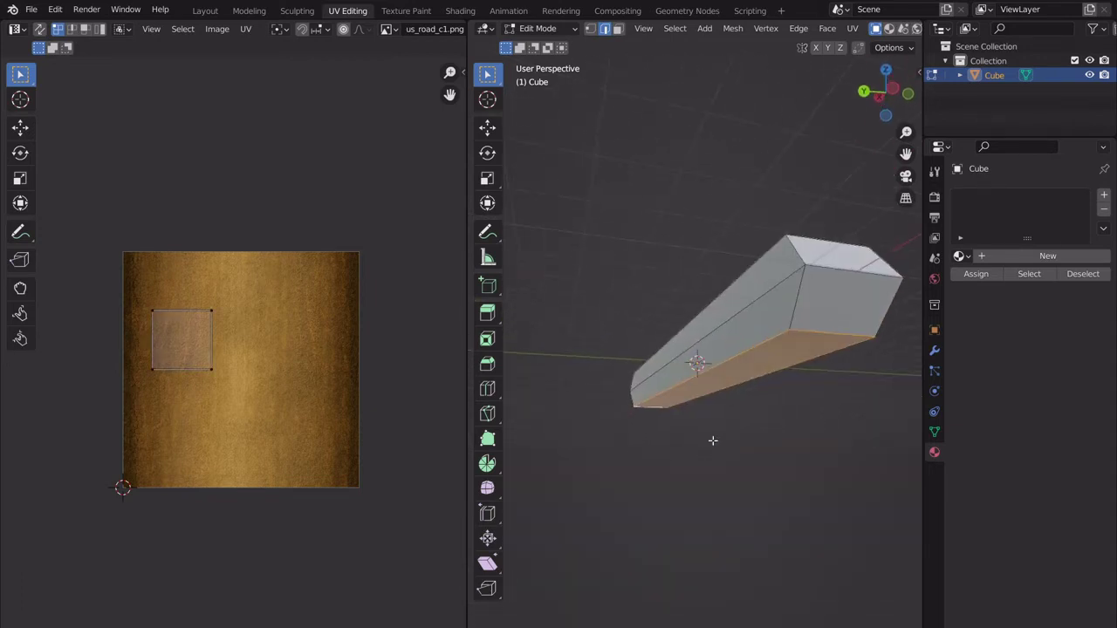
{"action": "middle_click_drag", "start_coordinate": [761, 408], "coordinate": [732, 373]}
{"action": "left_click", "coordinate": [732, 324]}
{"action": "left_click", "coordinate": [754, 321]}
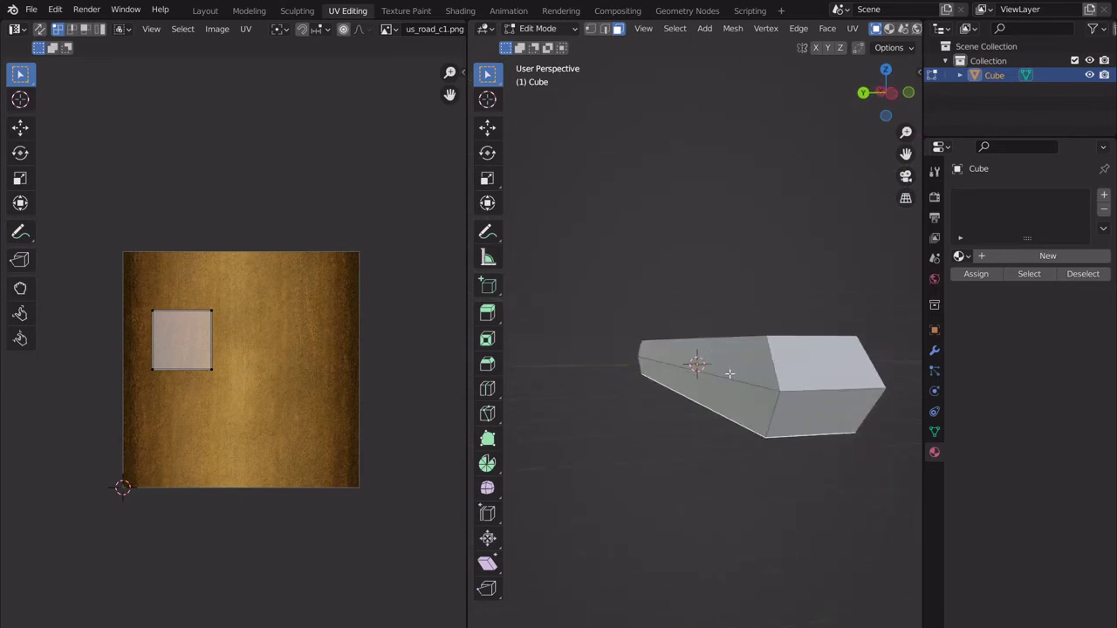
Try uniform scaling and Shrink/Fatten on the bottom face, with and without even thickness.
{"action": "key", "text": "s"}
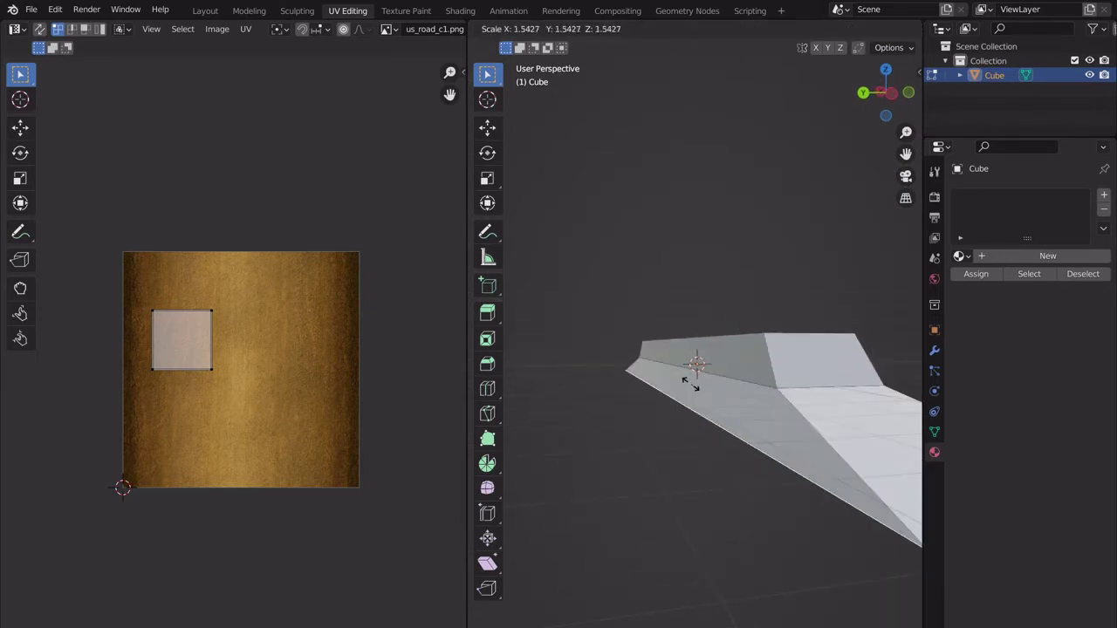
{"action": "left_click", "coordinate": [704, 382]}
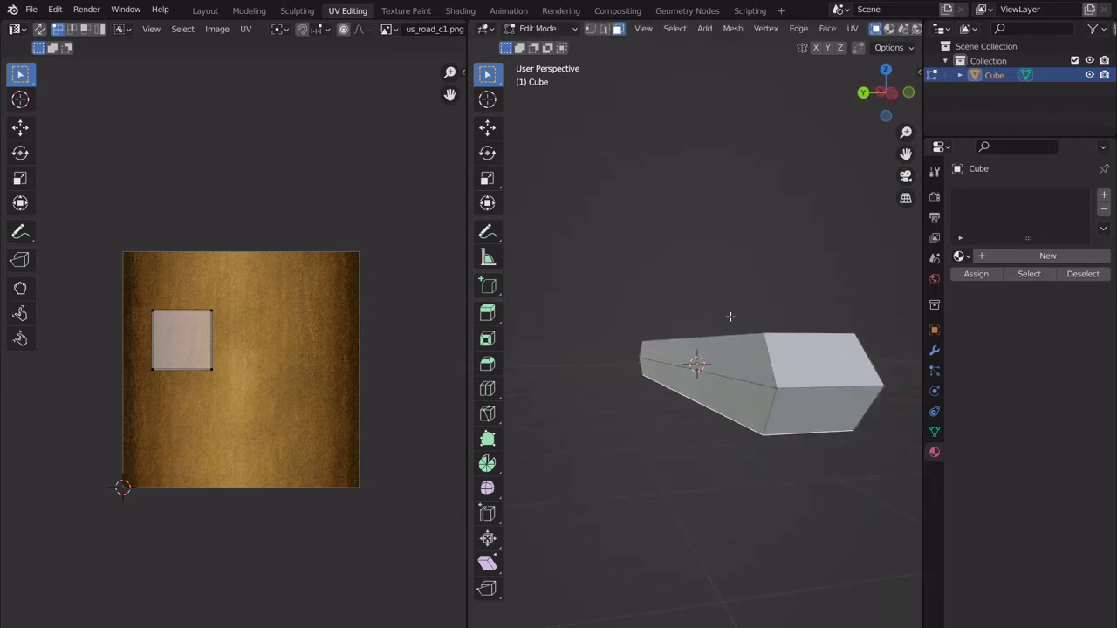
{"action": "key", "text": "alt+s"}
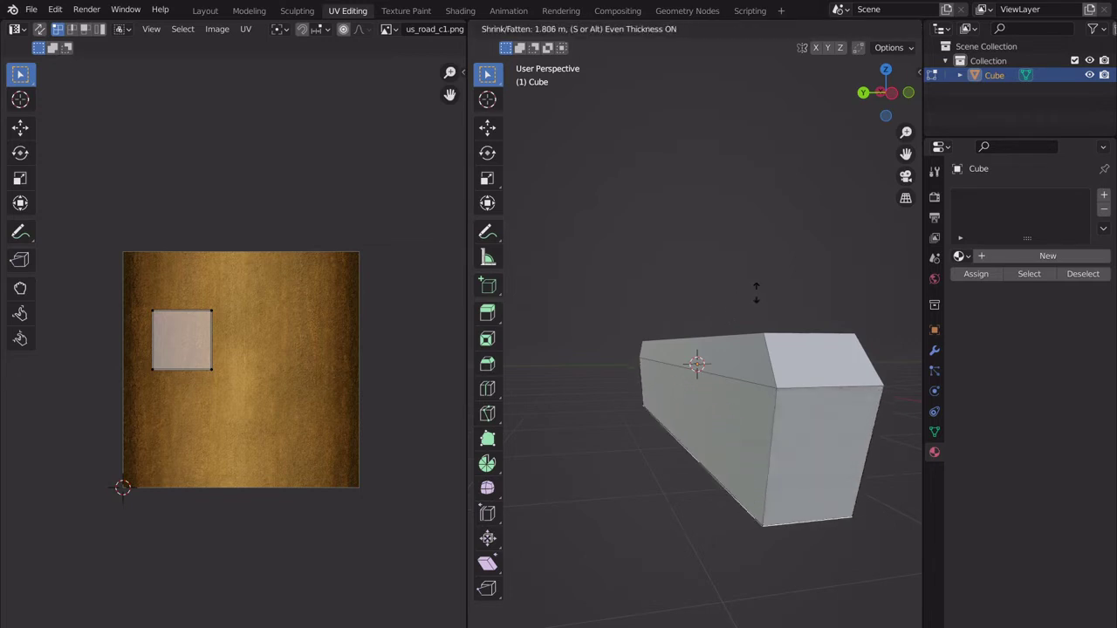
{"action": "left_click", "coordinate": [734, 301]}
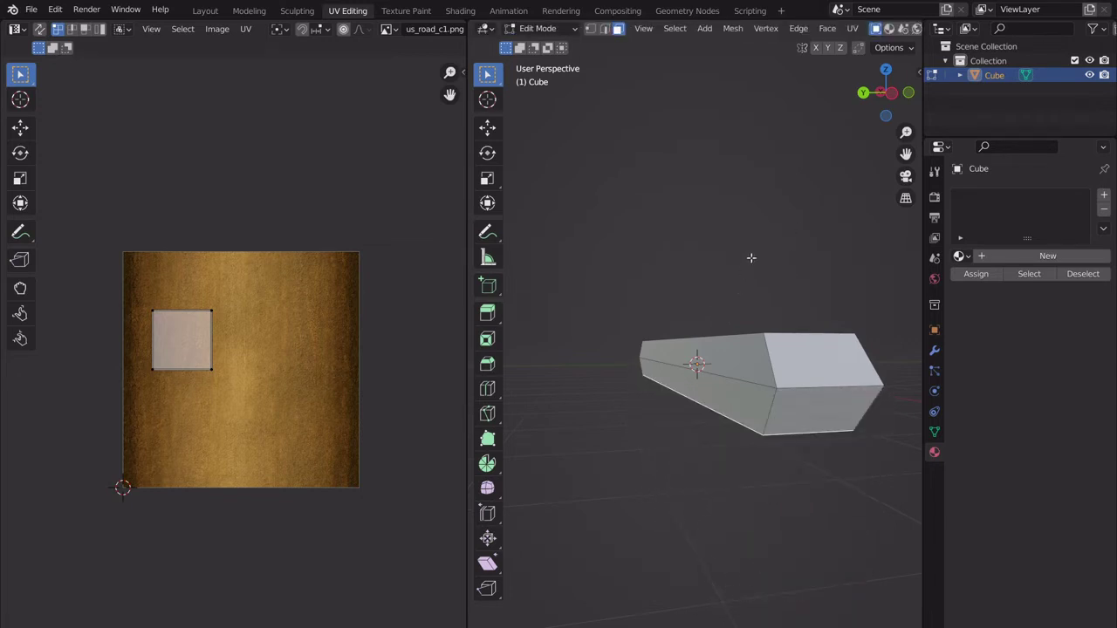
{"action": "scroll", "coordinate": [742, 29], "scroll_direction": "down", "scroll_amount": 5}
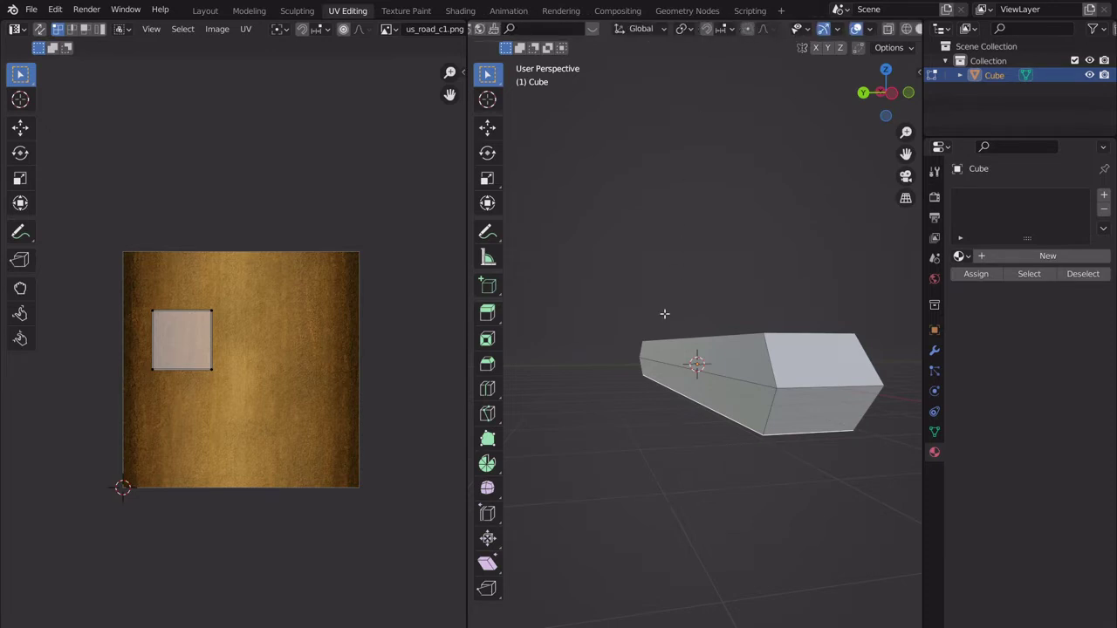
{"action": "key", "text": "alt+s"}
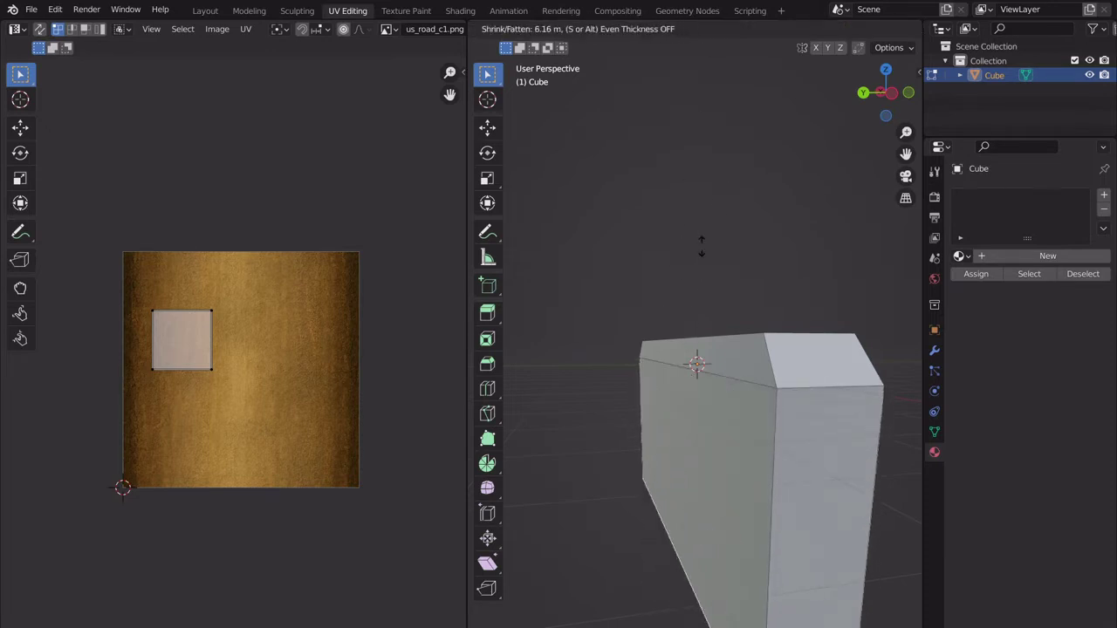
{"action": "left_click", "coordinate": [705, 316]}
Scale the bottom face up uniformly and widen it further along global Y to form a flared base.
{"action": "key", "text": "s"}
{"action": "left_click", "coordinate": [792, 271]}
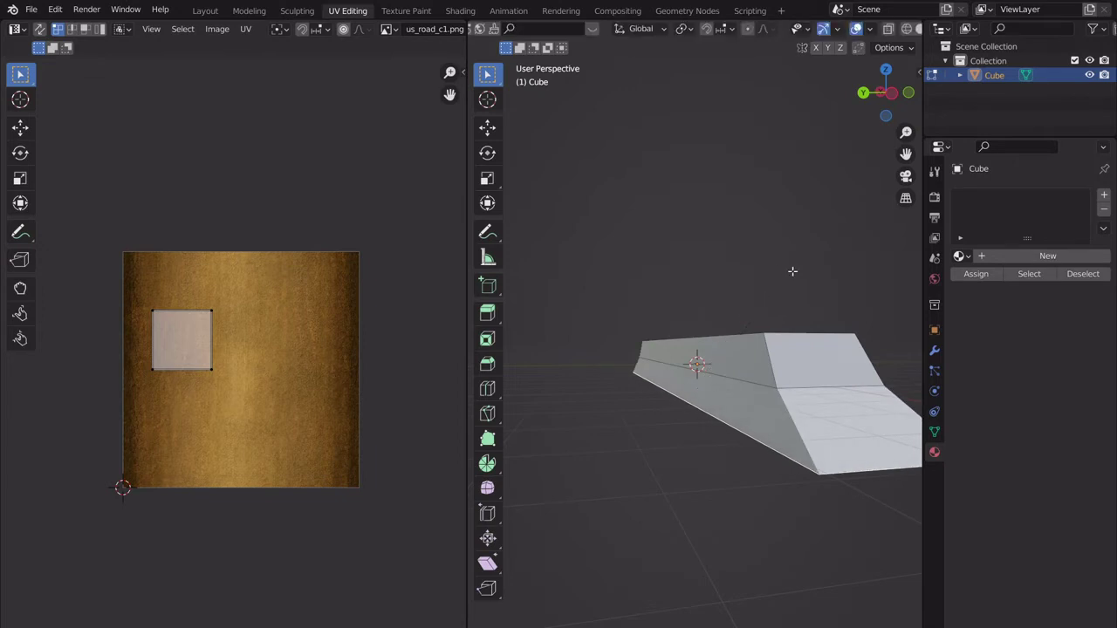
{"action": "middle_click_drag", "start_coordinate": [792, 272], "coordinate": [785, 349]}
{"action": "key", "text": "s"}
{"action": "key", "text": "y"}
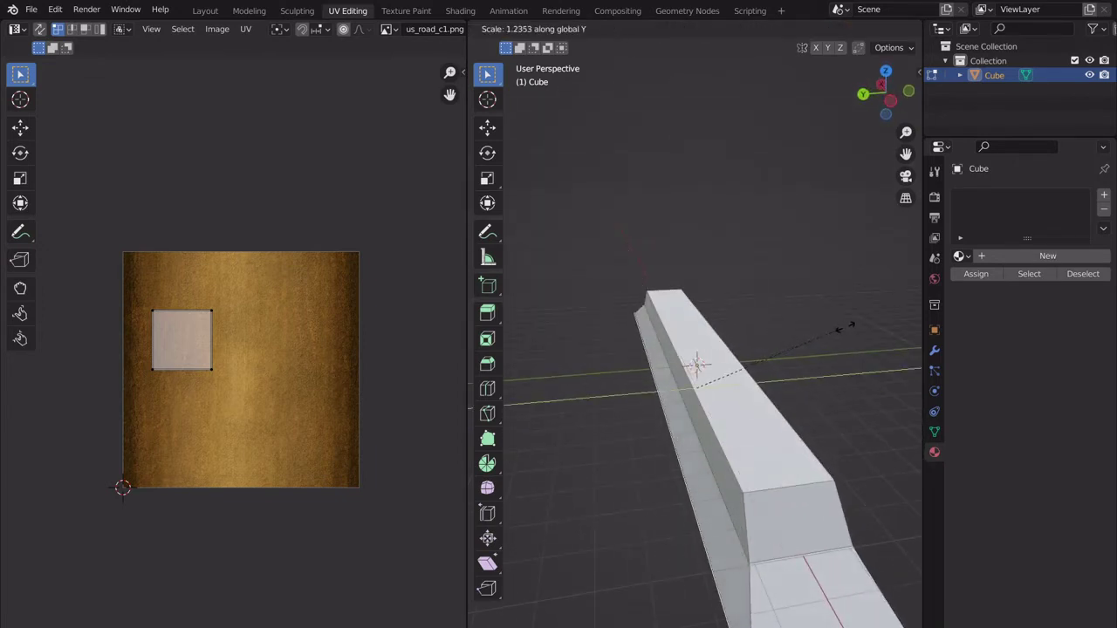
{"action": "left_click", "coordinate": [767, 441]}
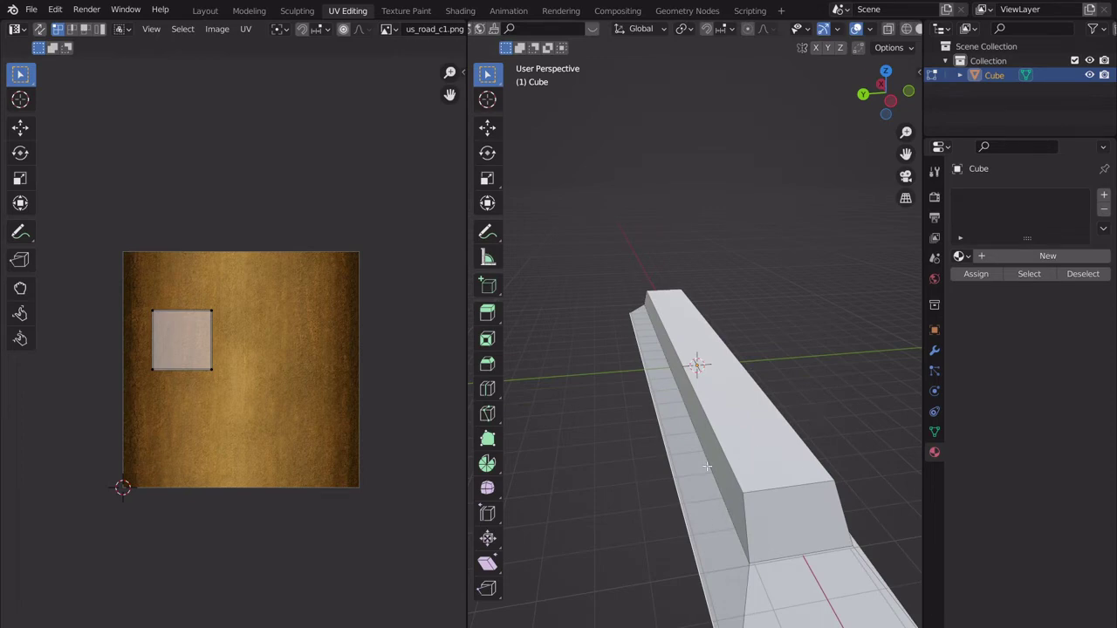
Select the middle edge loop in edge select mode and widen it along global Y to smooth the side slopes.
{"action": "scroll", "coordinate": [585, 42], "scroll_direction": "down", "scroll_amount": 5}
{"action": "scroll", "coordinate": [582, 42], "scroll_direction": "up", "scroll_amount": 7}
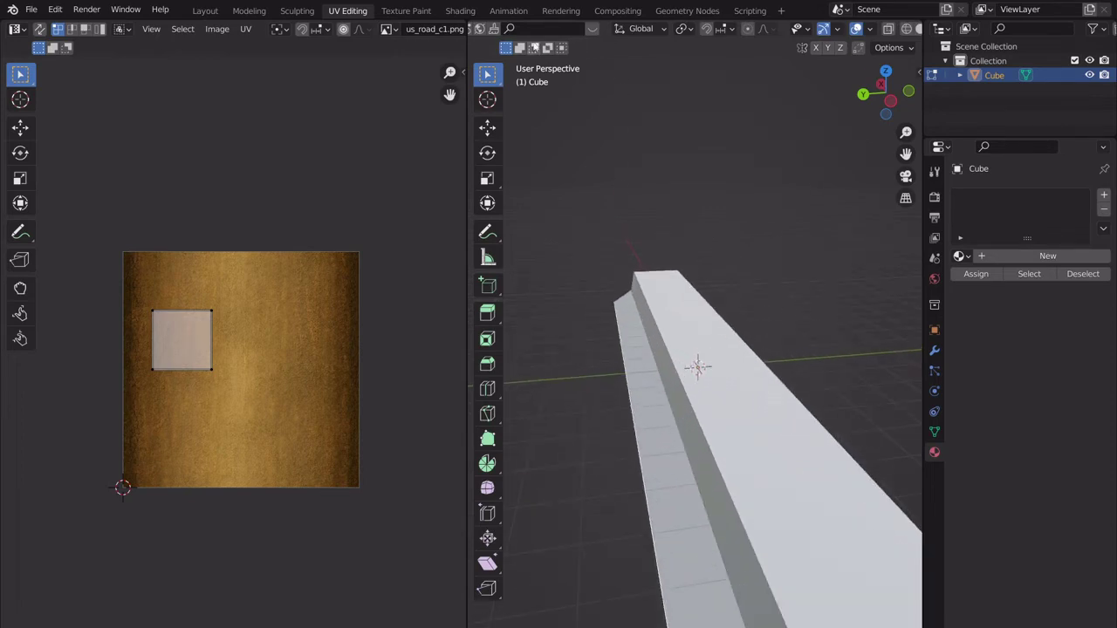
{"action": "scroll", "coordinate": [532, 32], "scroll_direction": "up", "scroll_amount": 5}
{"action": "scroll", "coordinate": [532, 31], "scroll_direction": "down", "scroll_amount": 5}
{"action": "left_click", "coordinate": [535, 28]}
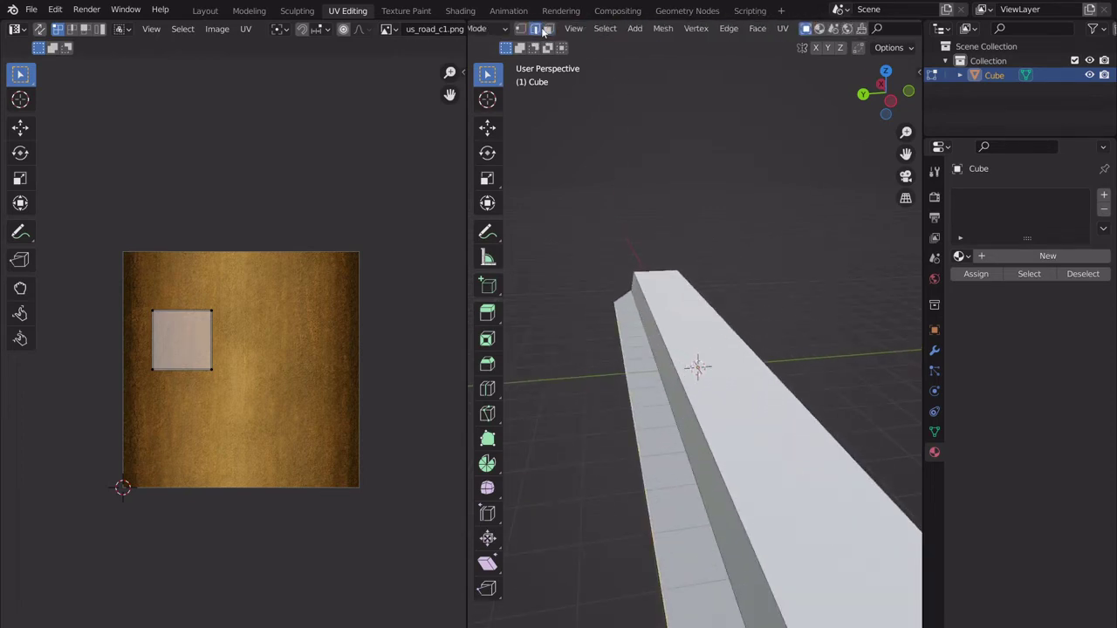
{"action": "left_click", "coordinate": [678, 447]}
{"action": "middle_click_drag", "start_coordinate": [787, 406], "coordinate": [757, 394]}
{"action": "key", "text": "s"}
{"action": "key", "text": "y"}
{"action": "left_click", "coordinate": [801, 397]}
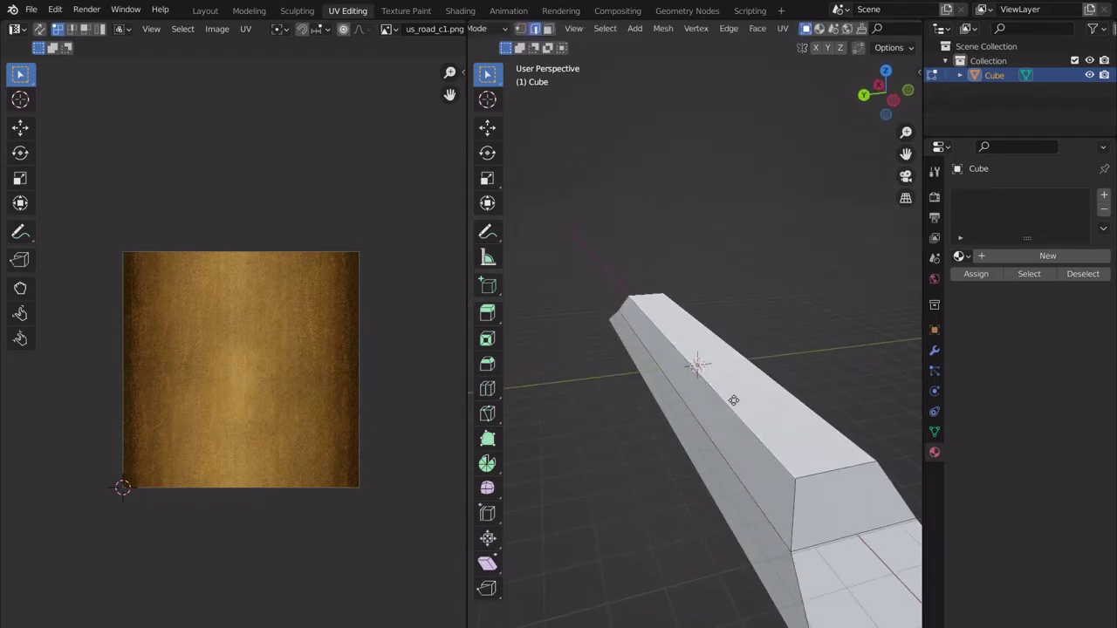
Extrude one long top edge about 1.17 m up along global Z into a thin wall, and select the upper end face.
{"action": "key", "text": "e"}
{"action": "key", "text": "z"}
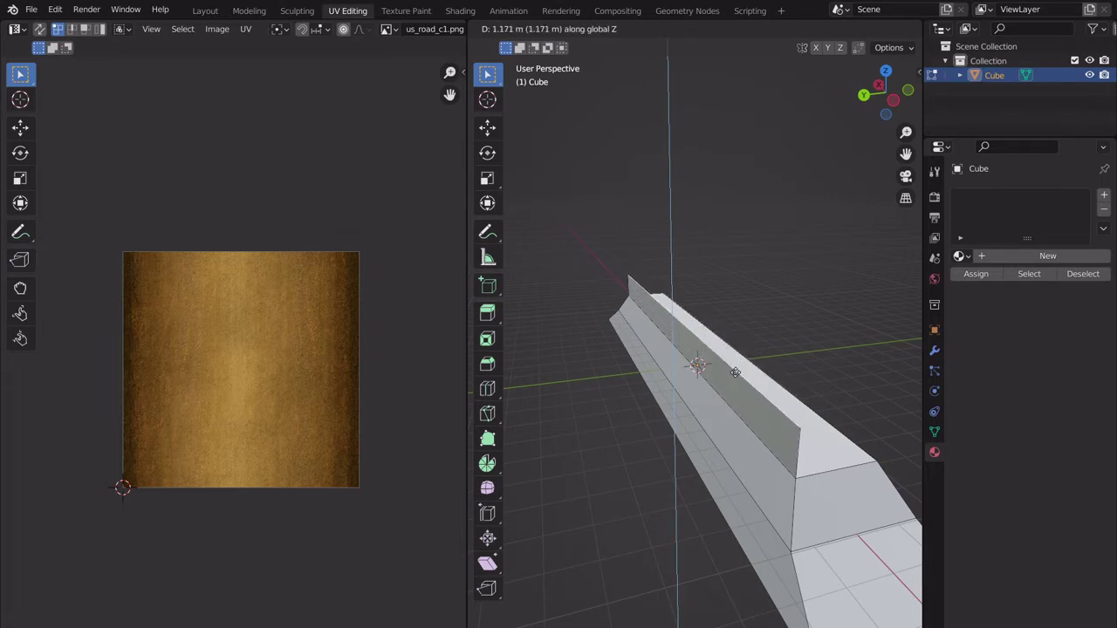
{"action": "left_click", "coordinate": [735, 372]}
{"action": "middle_click_drag", "start_coordinate": [725, 425], "coordinate": [734, 397]}
{"action": "middle_click_drag", "start_coordinate": [728, 335], "coordinate": [776, 375]}
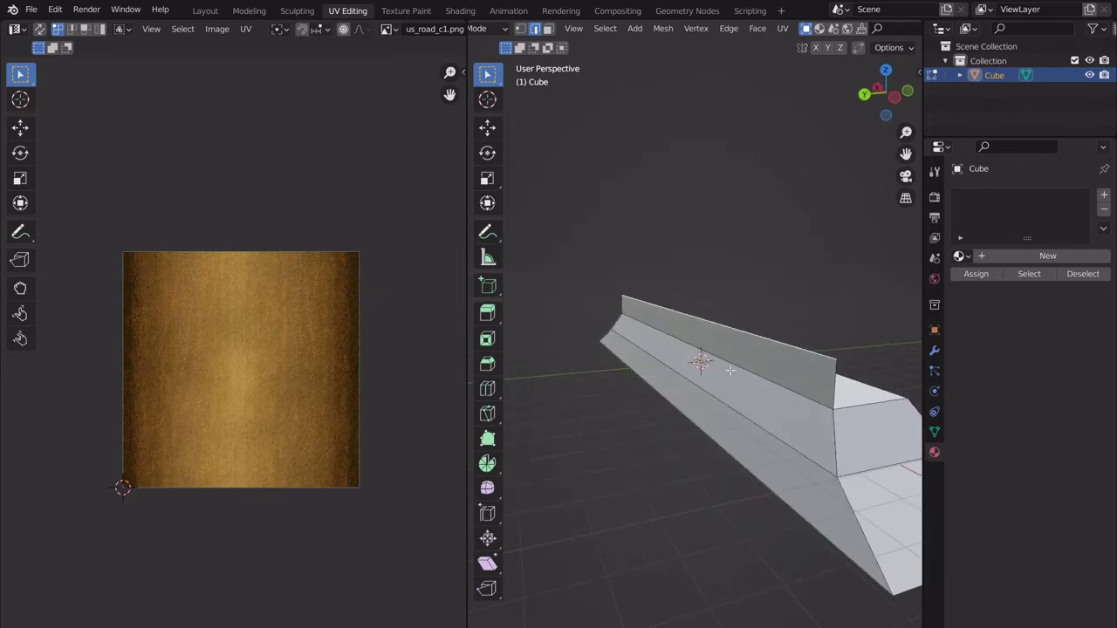
{"action": "middle_click_drag", "start_coordinate": [715, 348], "coordinate": [738, 358]}
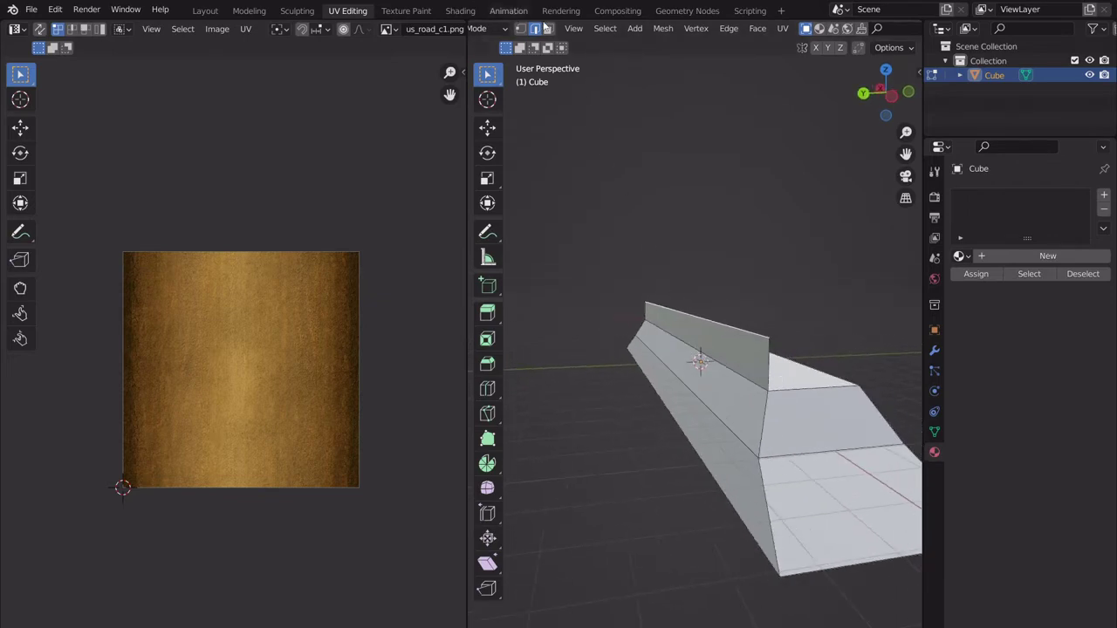
{"action": "left_click", "coordinate": [548, 28]}
{"action": "left_click", "coordinate": [820, 419]}
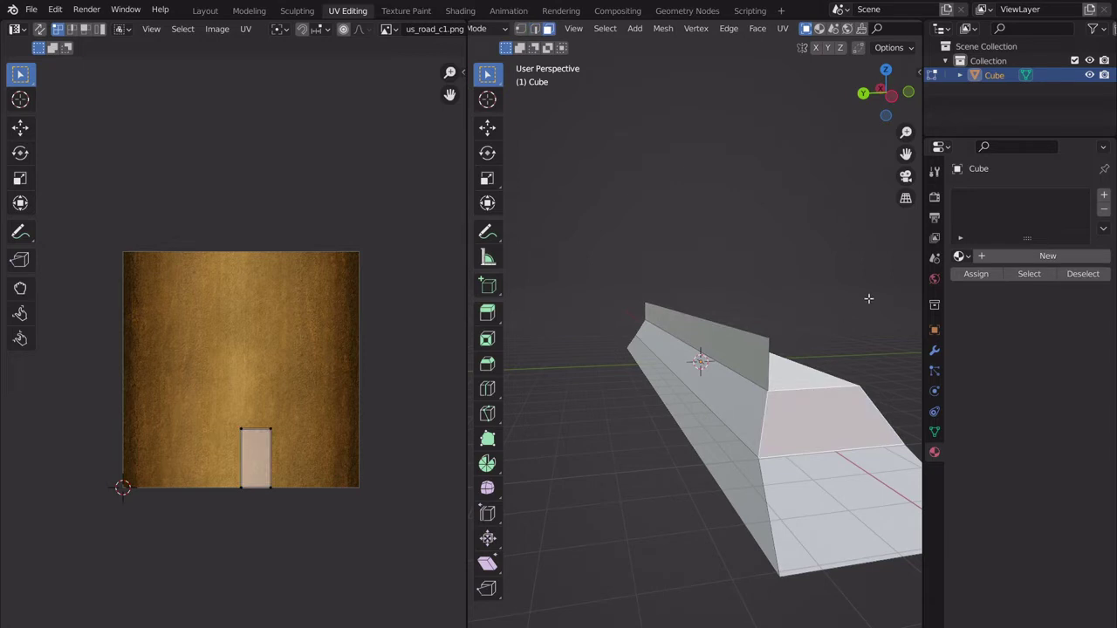
Return to Object Mode, give the bar a new material, and set its Base Color to an Image Texture.
{"action": "key", "text": "Tab"}
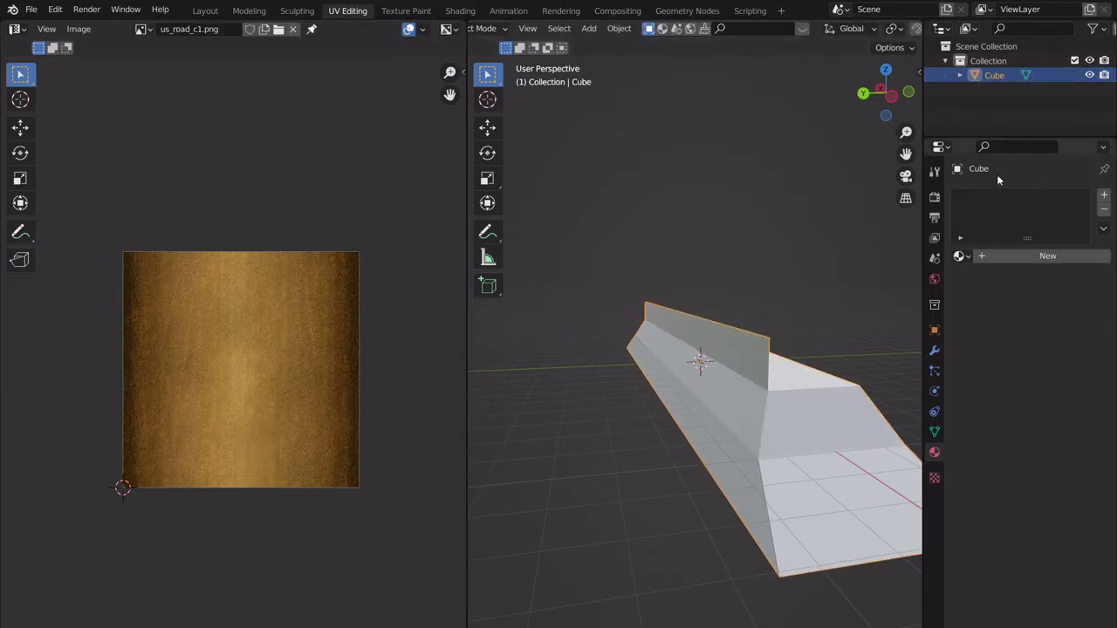
{"action": "left_click", "coordinate": [1019, 256]}
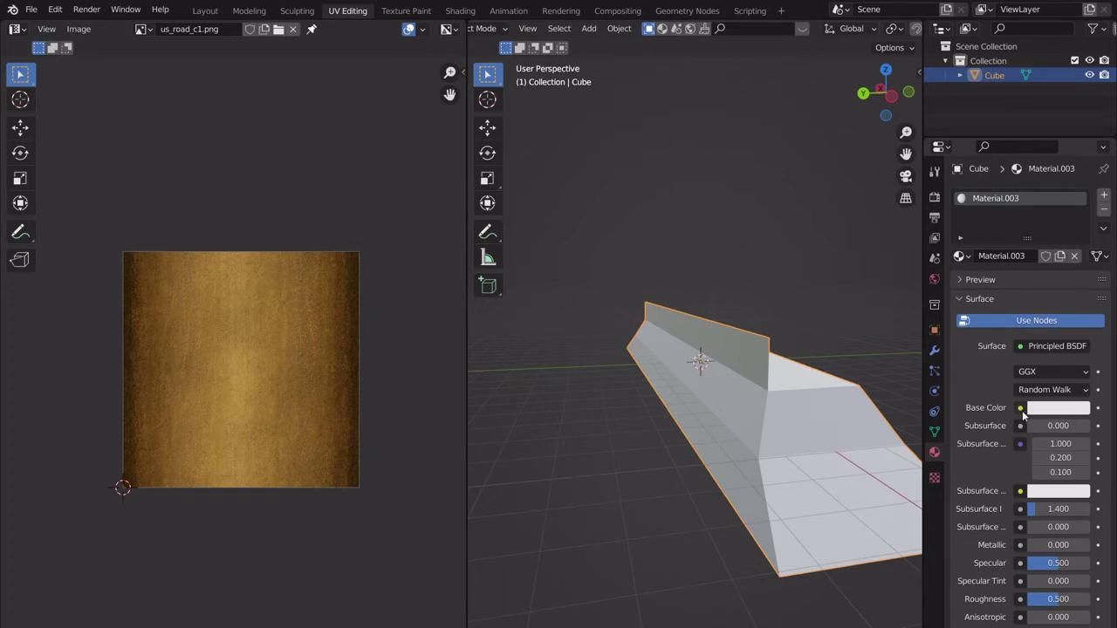
{"action": "left_click", "coordinate": [1020, 408]}
{"action": "left_click", "coordinate": [1020, 409]}
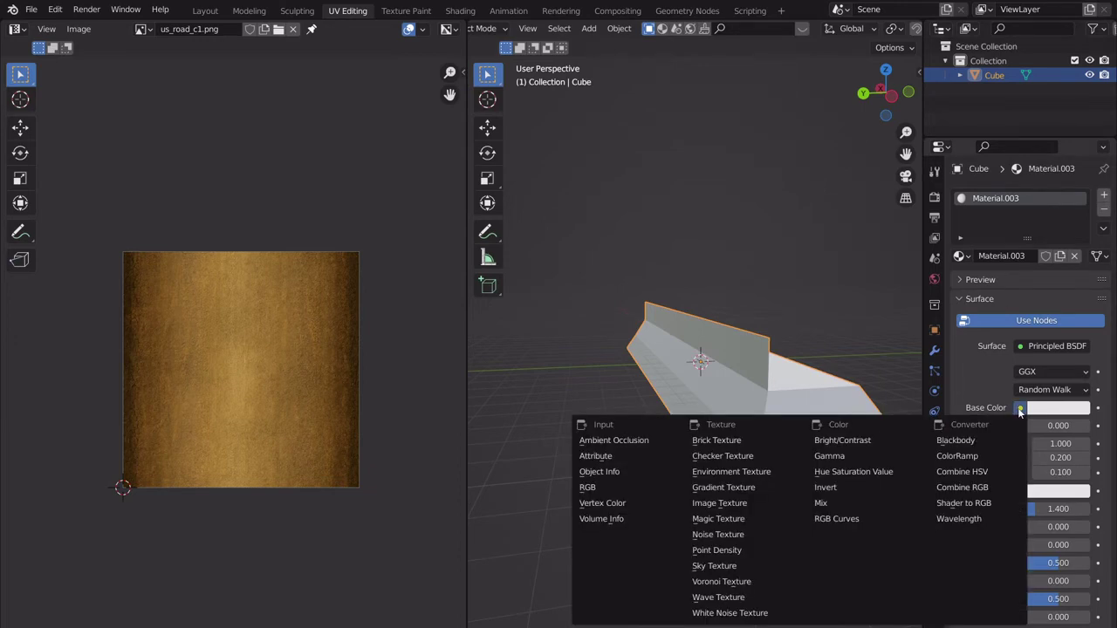
{"action": "left_click", "coordinate": [721, 503]}
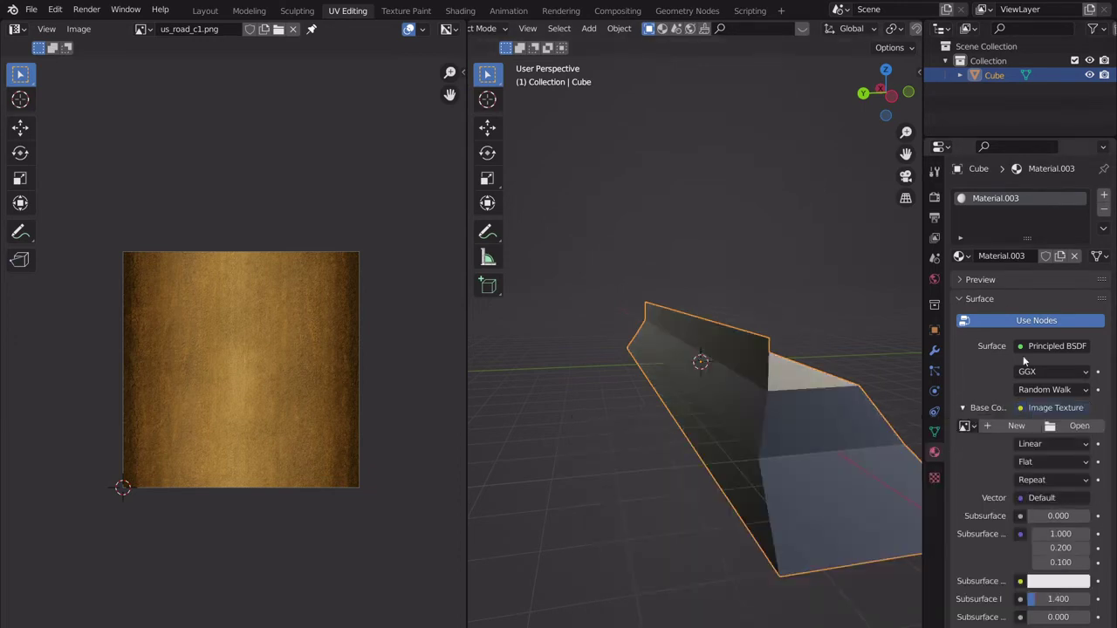
Load ice_rock.png from the textures folder as the material's image texture.
{"action": "left_click", "coordinate": [1055, 425]}
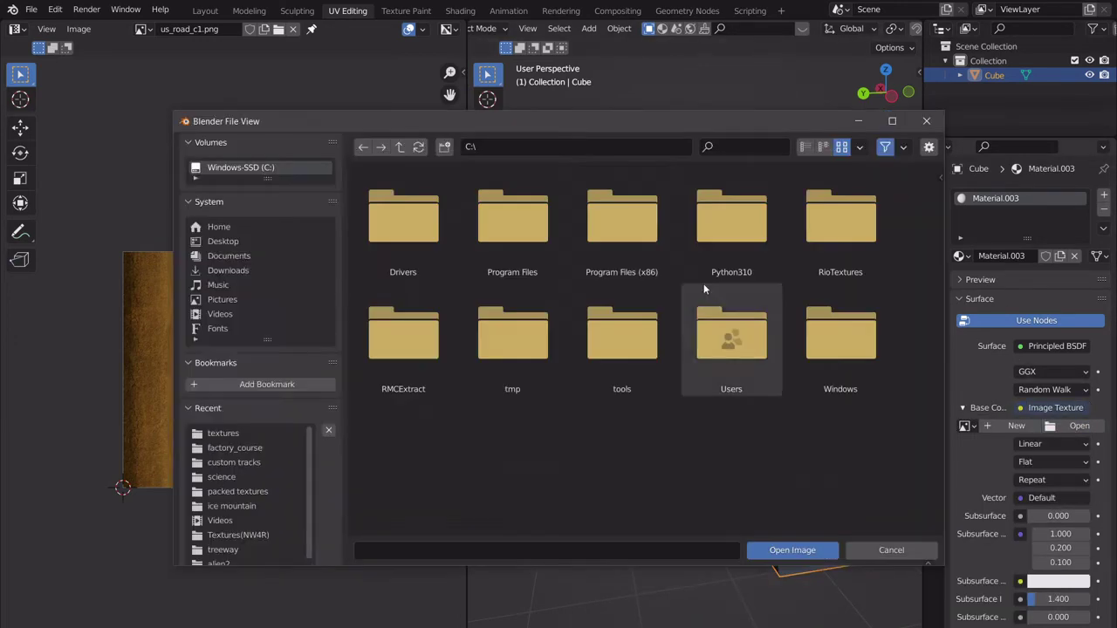
{"action": "left_click", "coordinate": [254, 433]}
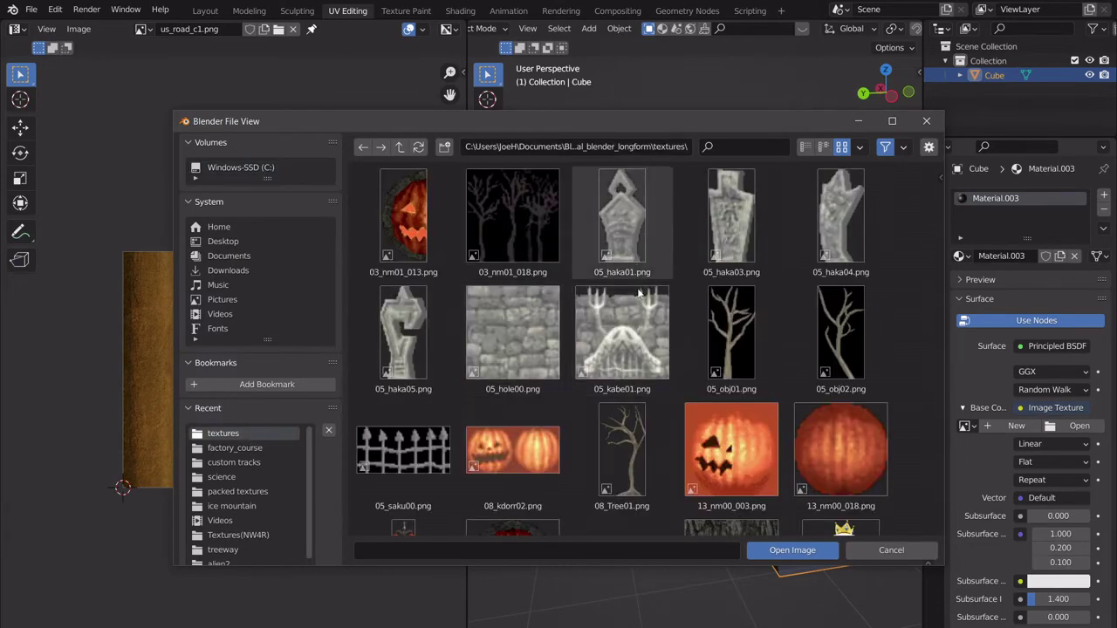
{"action": "scroll", "coordinate": [639, 293], "scroll_direction": "down", "scroll_amount": 10}
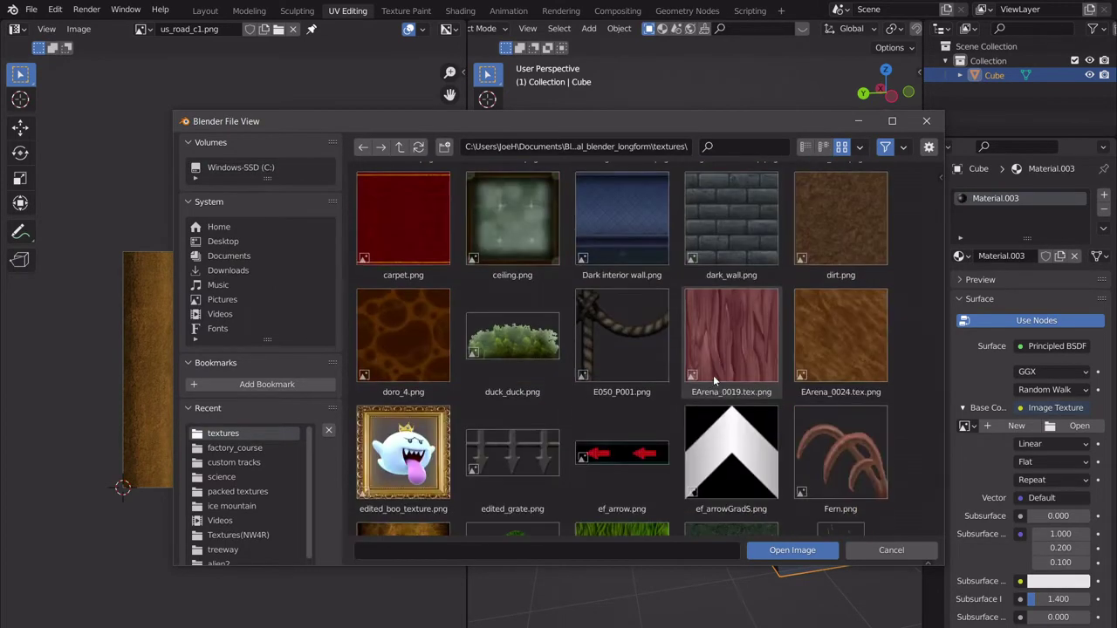
{"action": "scroll", "coordinate": [715, 376], "scroll_direction": "down", "scroll_amount": 3}
{"action": "scroll", "coordinate": [716, 376], "scroll_direction": "down", "scroll_amount": 3}
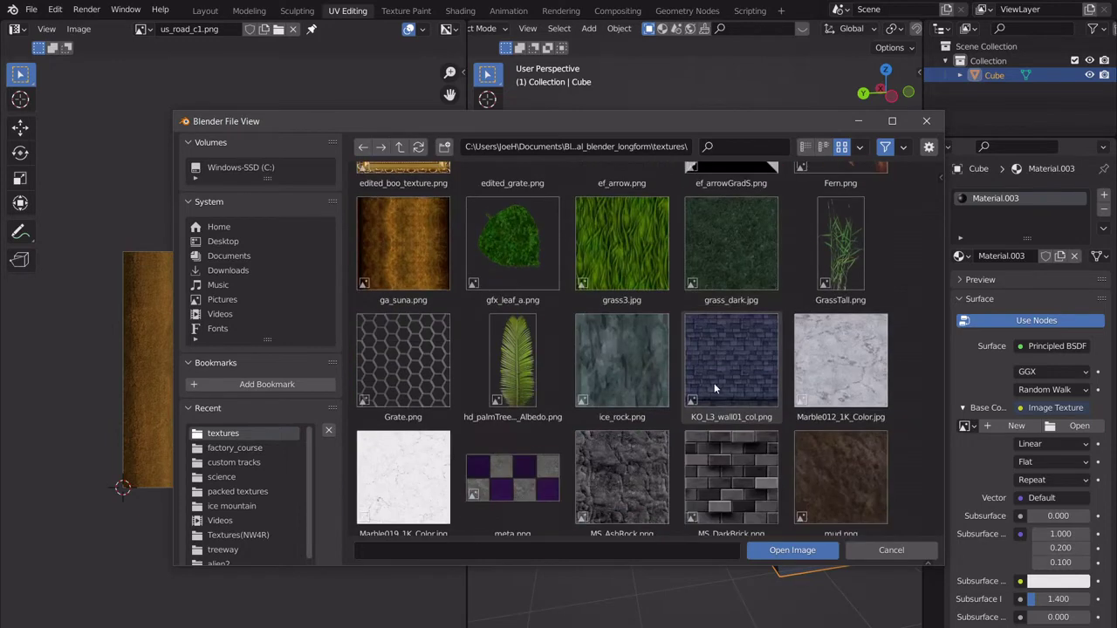
{"action": "left_click", "coordinate": [661, 380]}
{"action": "left_click", "coordinate": [791, 550]}
Enter Edit Mode on the bar and select all of its faces.
{"action": "middle_click_drag", "start_coordinate": [768, 474], "coordinate": [725, 423]}
{"action": "key", "text": "Tab"}
{"action": "key", "text": "a"}
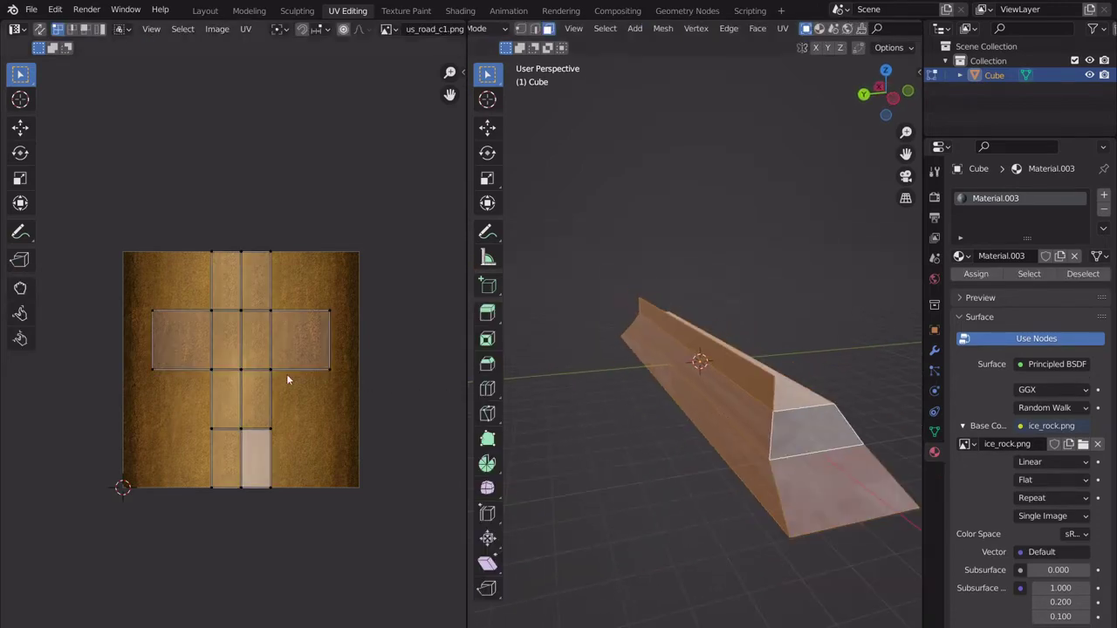
{"action": "scroll", "coordinate": [287, 380], "scroll_direction": "up", "scroll_amount": 1}
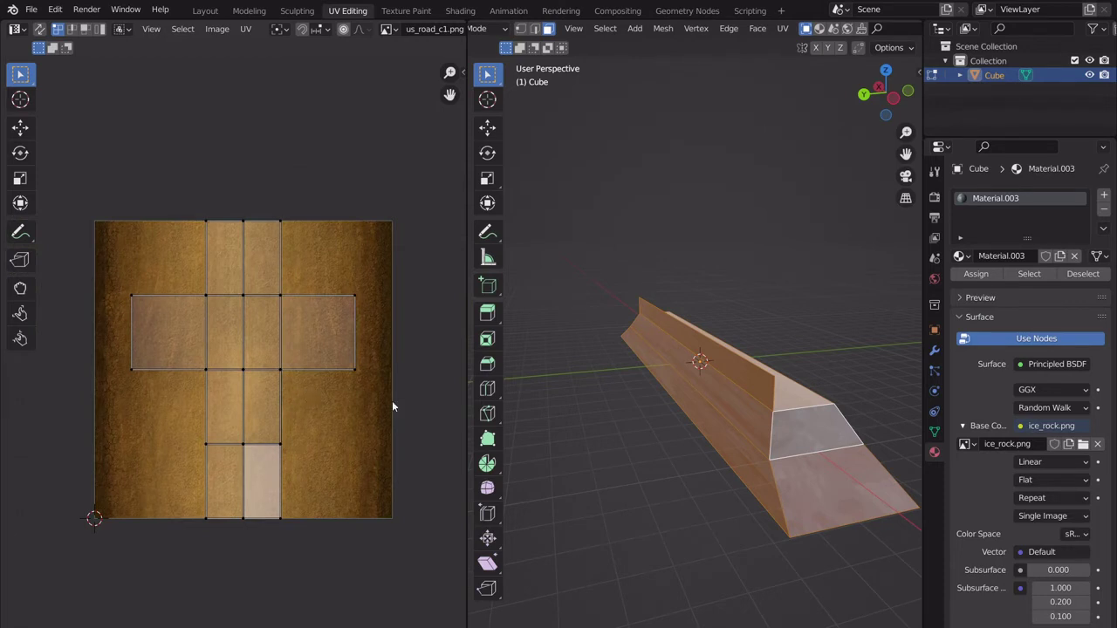
{"action": "left_click", "coordinate": [732, 425]}
{"action": "mouse_move", "coordinate": [785, 419]}
{"action": "middle_mouse_down"}
{"action": "mouse_move", "coordinate": [760, 424]}
{"action": "mouse_move", "coordinate": [767, 420]}
{"action": "middle_mouse_up"}
{"action": "key", "text": "a"}
{"action": "middle_click_drag", "start_coordinate": [698, 358], "coordinate": [737, 319]}
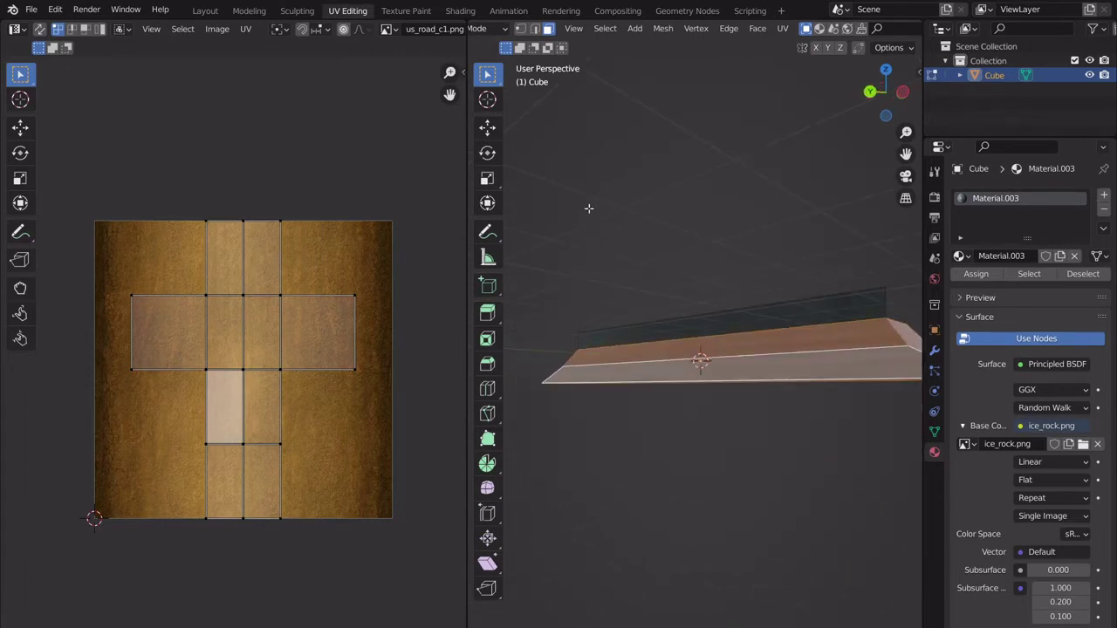
Unwrap the bar's selected faces with Cube Projection.
{"action": "left_click_drag", "start_coordinate": [798, 312], "coordinate": [665, 223]}
{"action": "mouse_move", "coordinate": [672, 251]}
{"action": "middle_mouse_down"}
{"action": "mouse_move", "coordinate": [693, 284]}
{"action": "mouse_move", "coordinate": [653, 336]}
{"action": "mouse_move", "coordinate": [628, 334]}
{"action": "mouse_move", "coordinate": [689, 317]}
{"action": "mouse_move", "coordinate": [683, 296]}
{"action": "middle_mouse_up"}
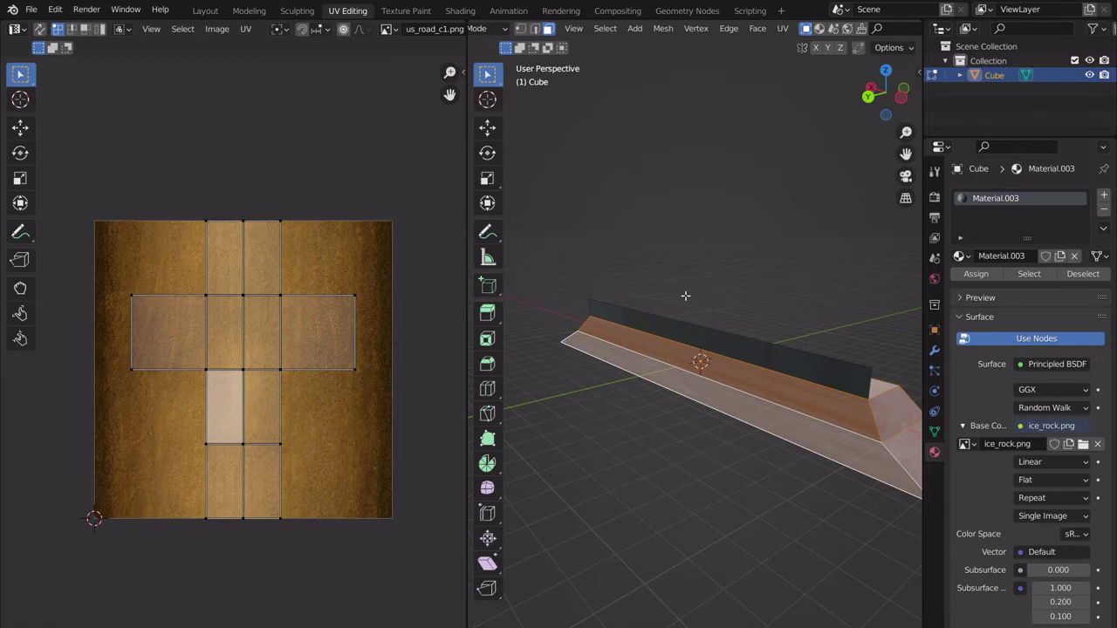
{"action": "middle_click_drag", "start_coordinate": [721, 312], "coordinate": [642, 340]}
{"action": "key", "text": "u"}
{"action": "left_click", "coordinate": [660, 324]}
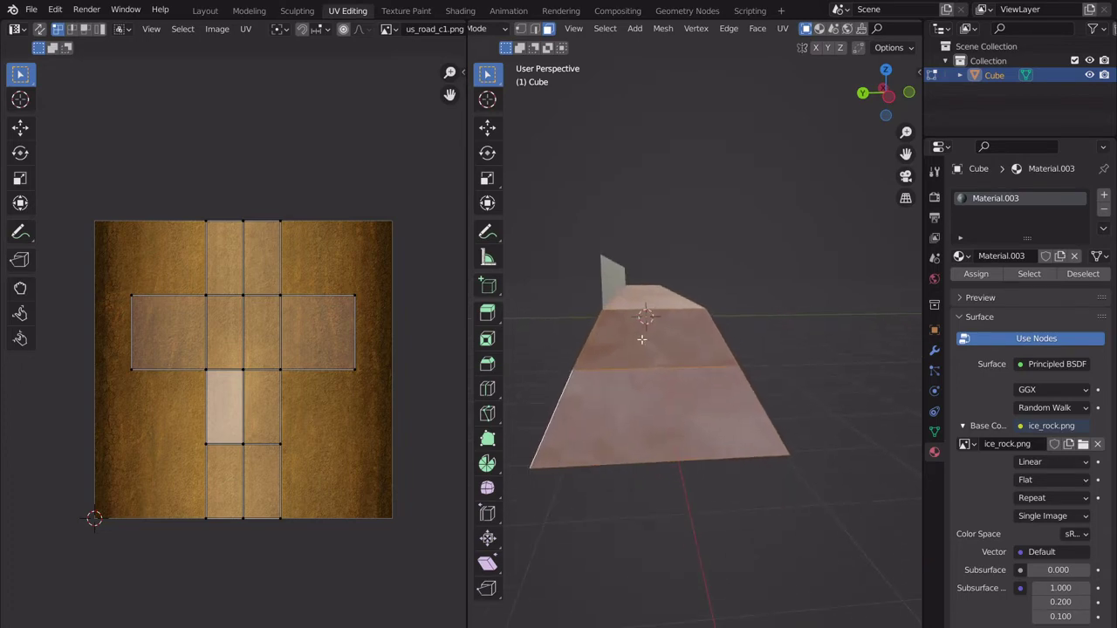
{"action": "middle_click_drag", "start_coordinate": [642, 339], "coordinate": [666, 347]}
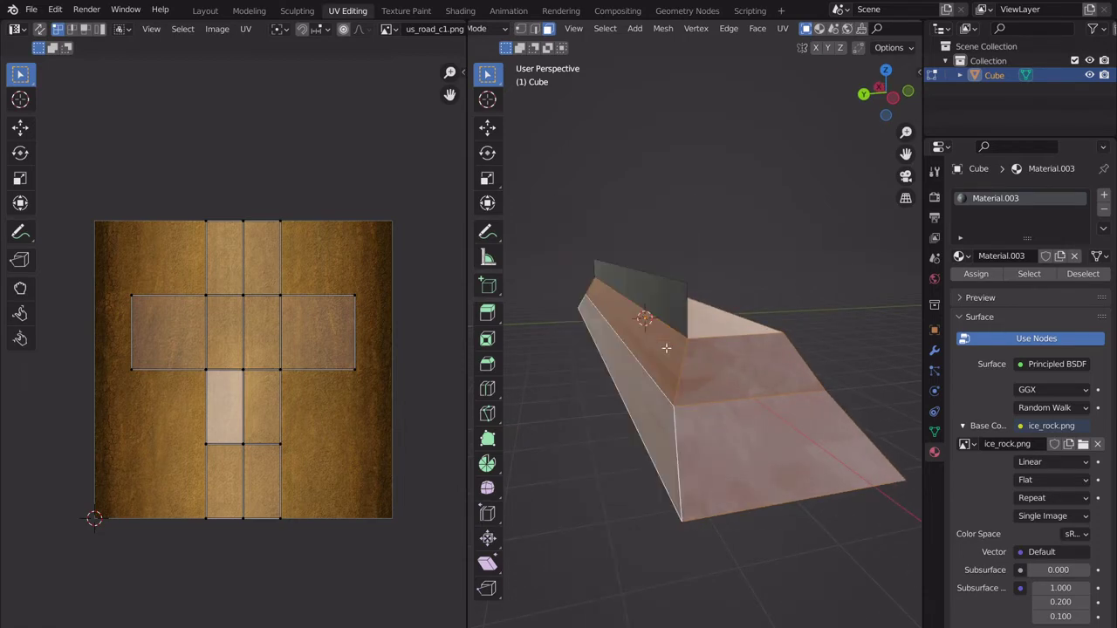
{"action": "key", "text": "u"}
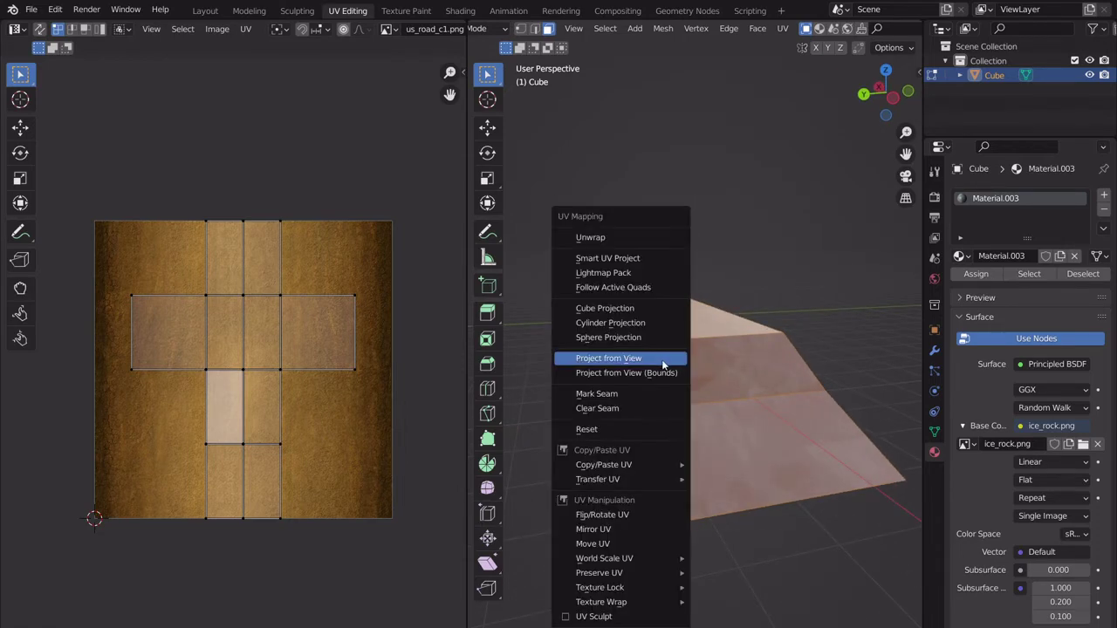
{"action": "left_click", "coordinate": [662, 360]}
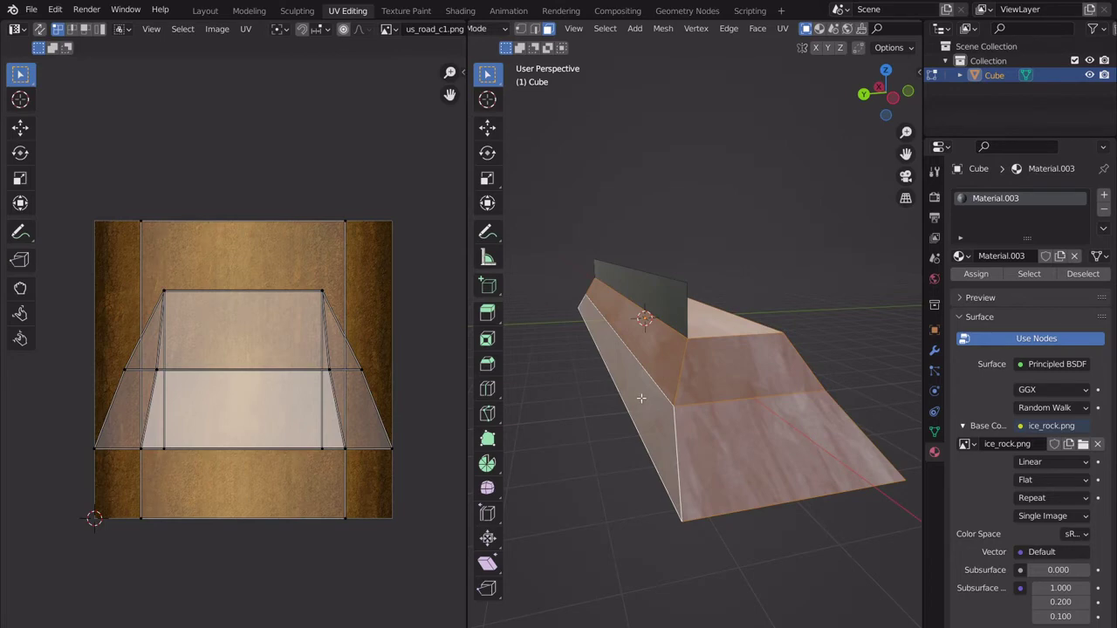
Select all the UVs and scale them up uniformly to more than twice their size so the texture repeats more.
{"action": "scroll", "coordinate": [351, 342], "scroll_direction": "down", "scroll_amount": 2}
{"action": "key", "text": "a"}
{"action": "key", "text": "s"}
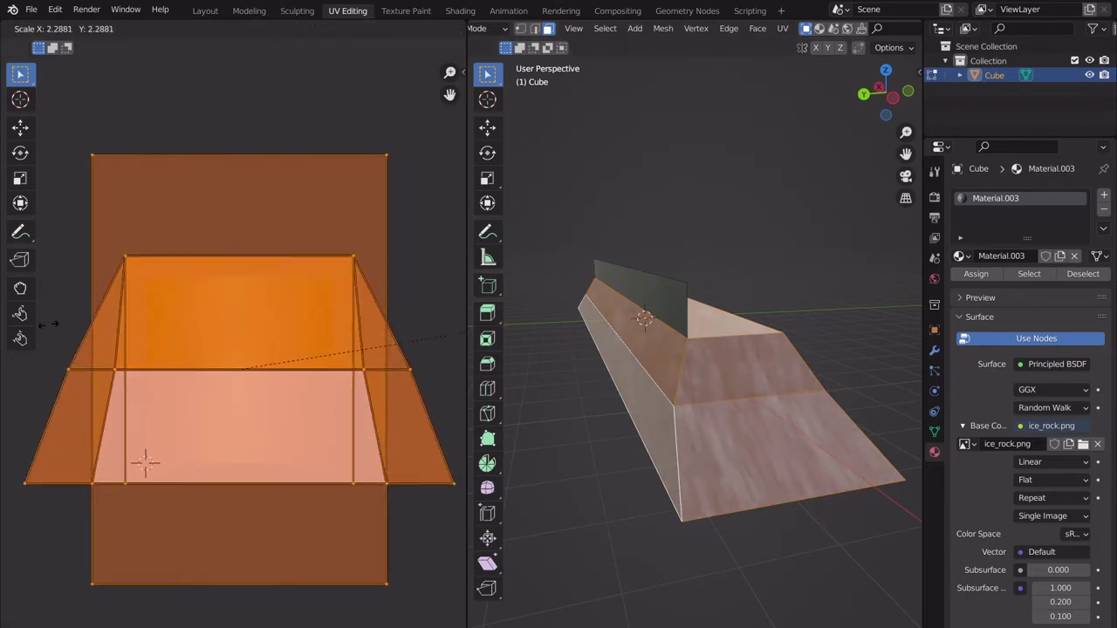
{"action": "left_click", "coordinate": [78, 323]}
Examine how the ice_rock texture lies on the bar's end, sides and top.
{"action": "middle_click_drag", "start_coordinate": [591, 399], "coordinate": [750, 409]}
{"action": "key", "text": "Tab"}
{"action": "key", "text": "Tab"}
{"action": "middle_click_drag", "start_coordinate": [697, 382], "coordinate": [749, 415]}
{"action": "left_click_drag", "start_coordinate": [830, 438], "coordinate": [876, 500]}
{"action": "middle_click_drag", "start_coordinate": [872, 493], "coordinate": [677, 376]}
{"action": "scroll", "coordinate": [677, 376], "scroll_direction": "down", "scroll_amount": 2}
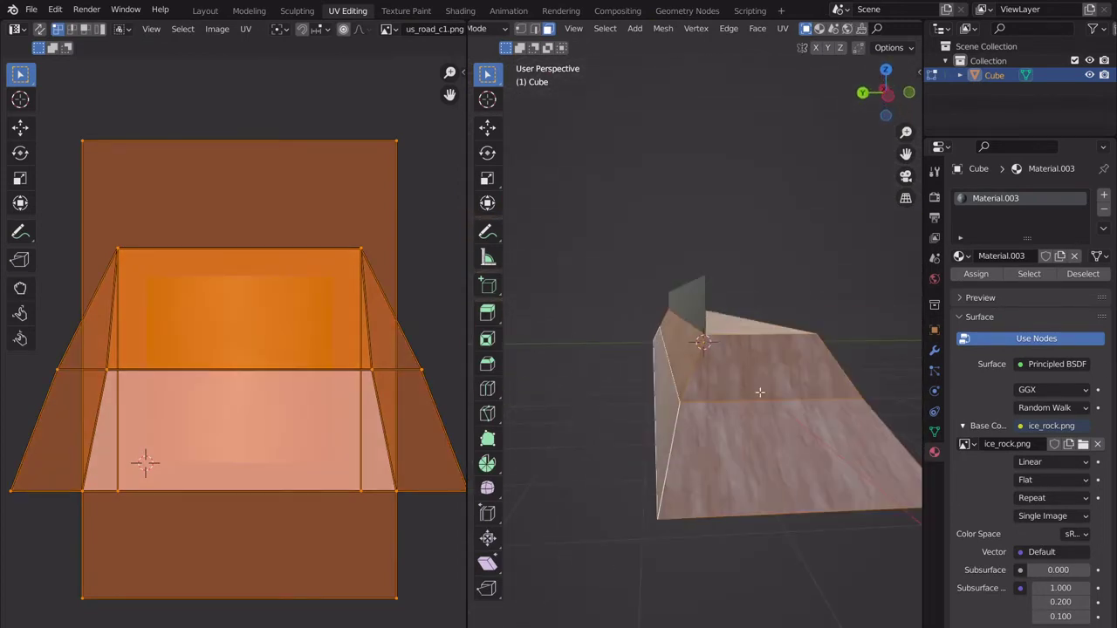
{"action": "middle_click_drag", "start_coordinate": [774, 441], "coordinate": [502, 393]}
{"action": "key", "text": "s"}
{"action": "key", "text": "x"}
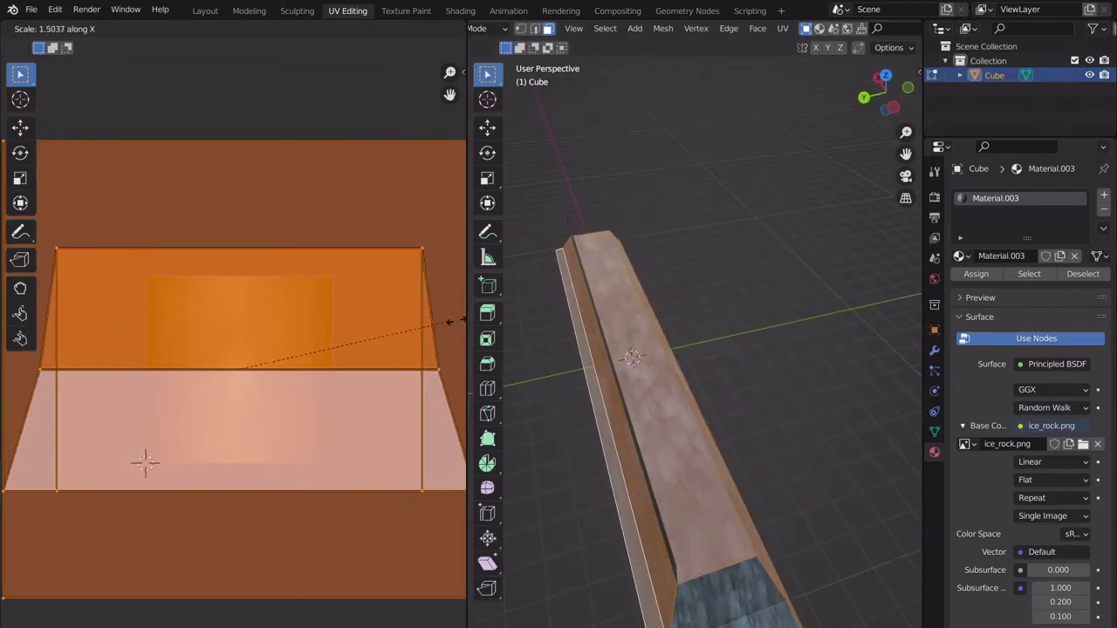
{"action": "key", "text": "Escape"}
Select only the upper and lower sloped faces at both ends of the bar.
{"action": "key", "text": "Tab"}
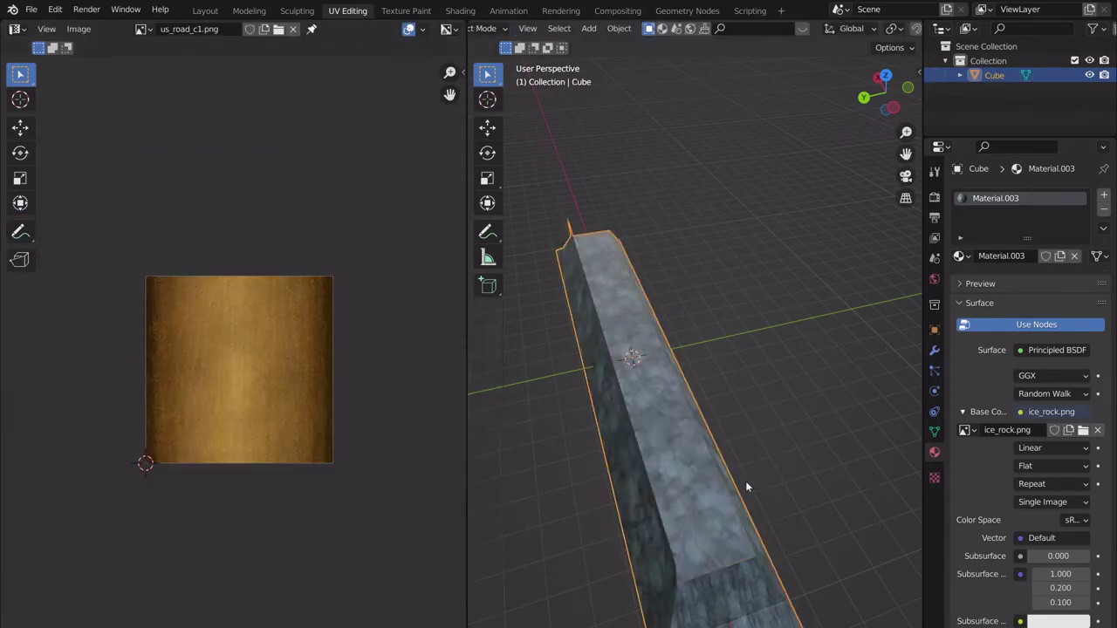
{"action": "middle_click_drag", "start_coordinate": [746, 481], "coordinate": [525, 538]}
{"action": "key", "text": "Tab"}
{"action": "left_click", "coordinate": [868, 443]}
{"action": "left_click", "coordinate": [868, 473], "text": "shift"}
{"action": "middle_click_drag", "start_coordinate": [638, 334], "coordinate": [582, 433], "text": "shift"}
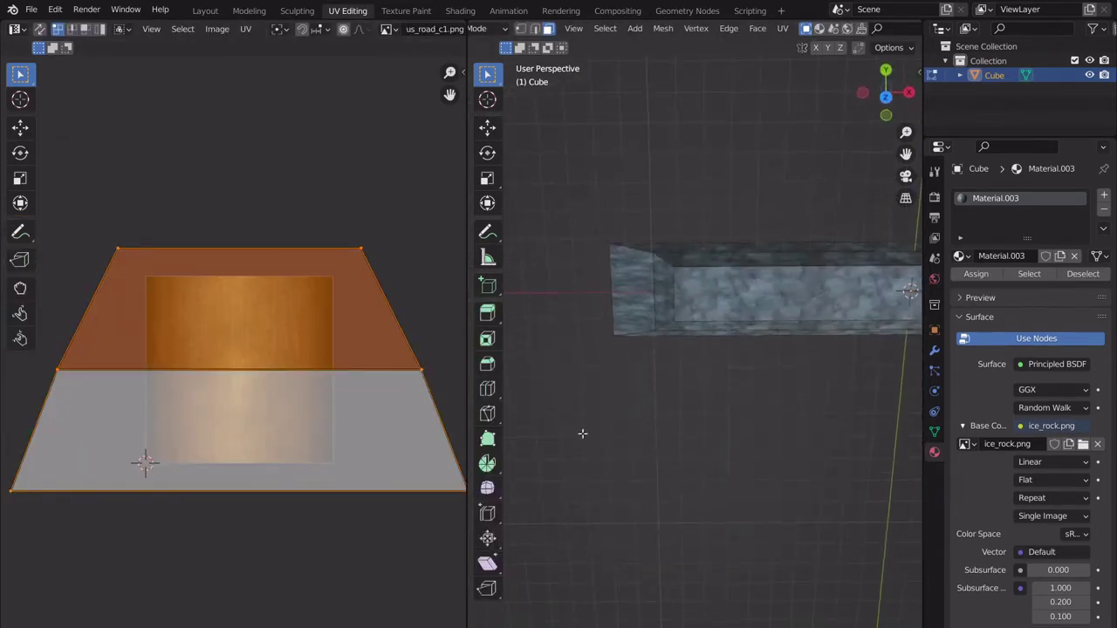
{"action": "left_click", "coordinate": [661, 300]}
{"action": "middle_click_drag", "start_coordinate": [662, 300], "coordinate": [777, 368]}
{"action": "left_click", "coordinate": [823, 436]}
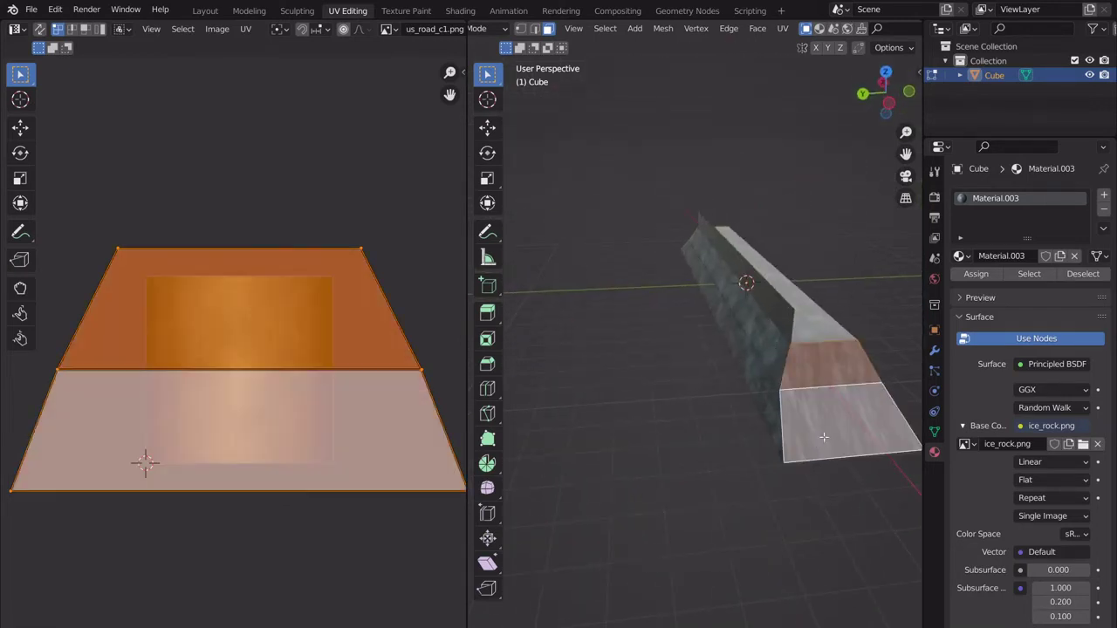
{"action": "middle_click_drag", "start_coordinate": [824, 436], "coordinate": [740, 412]}
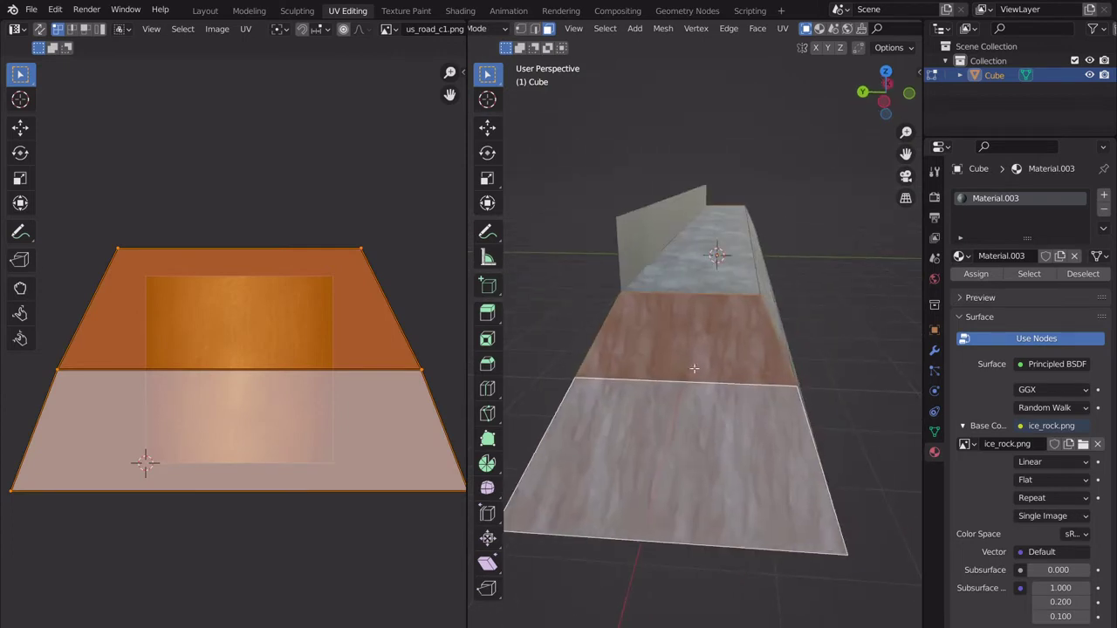
Scale the end faces' UVs to about half along X and about double along Y, and return to Object Mode.
{"action": "key", "text": "s"}
{"action": "key", "text": "x"}
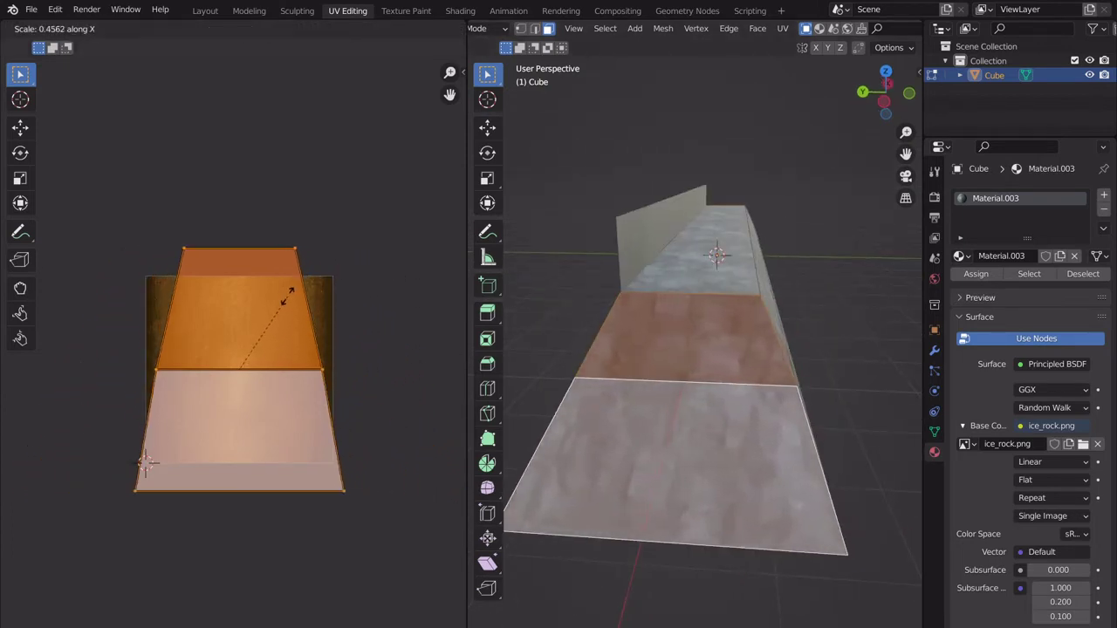
{"action": "left_click", "coordinate": [305, 288]}
{"action": "key", "text": "s"}
{"action": "key", "text": "y"}
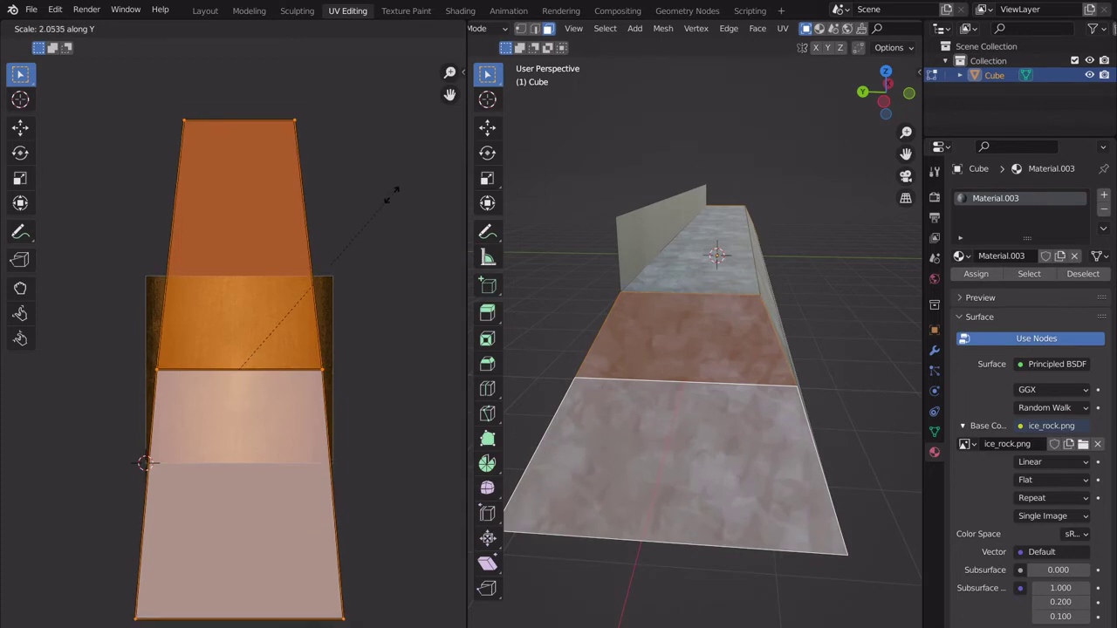
{"action": "left_click", "coordinate": [419, 214]}
{"action": "key", "text": "Tab"}
{"action": "middle_click_drag", "start_coordinate": [817, 338], "coordinate": [851, 398]}
{"action": "scroll", "coordinate": [781, 395], "scroll_direction": "up", "scroll_amount": 1}
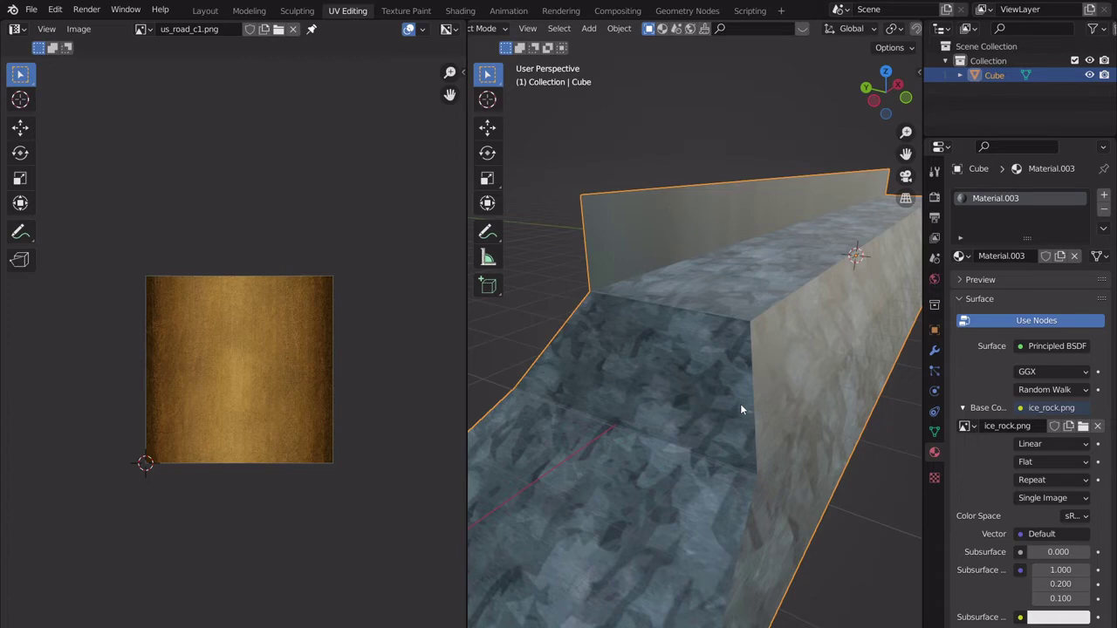
Select the bar's long top face in Edit Mode and add a second material slot with a new material.
{"action": "key", "text": "Tab"}
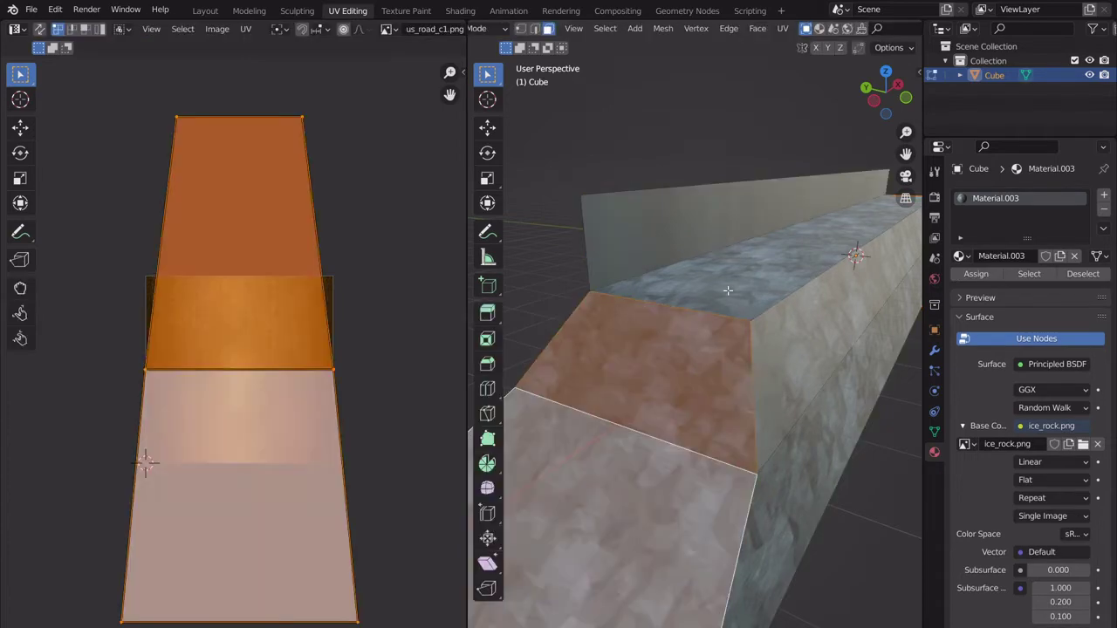
{"action": "left_click", "coordinate": [743, 286]}
{"action": "middle_click_drag", "start_coordinate": [742, 286], "coordinate": [773, 411]}
{"action": "scroll", "coordinate": [748, 379], "scroll_direction": "down", "scroll_amount": 4}
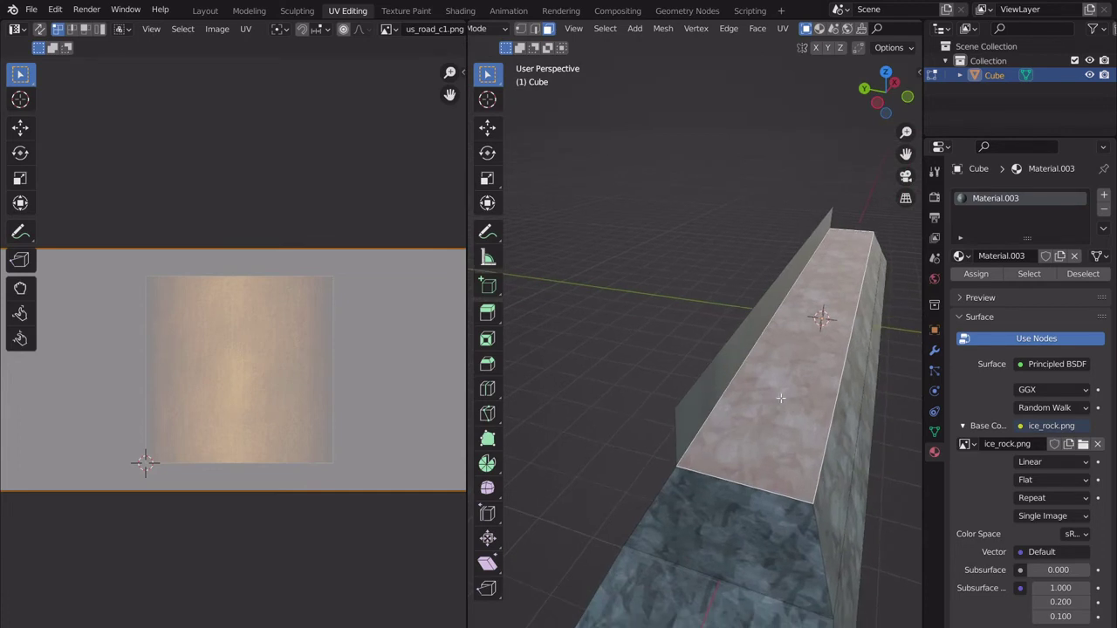
{"action": "left_click", "coordinate": [1103, 194]}
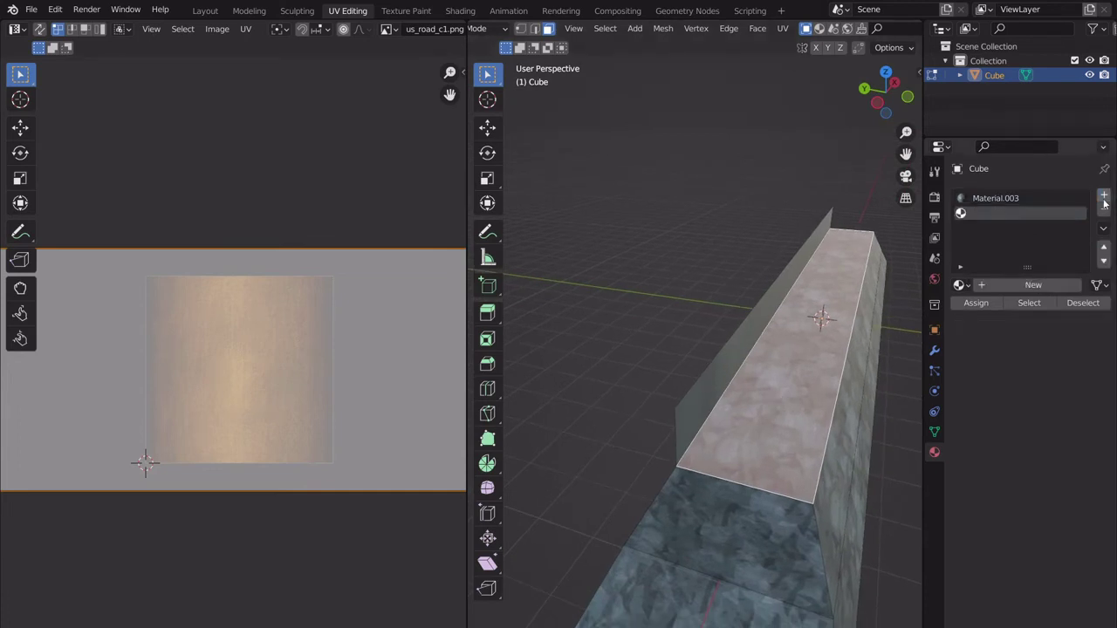
{"action": "left_click", "coordinate": [993, 285]}
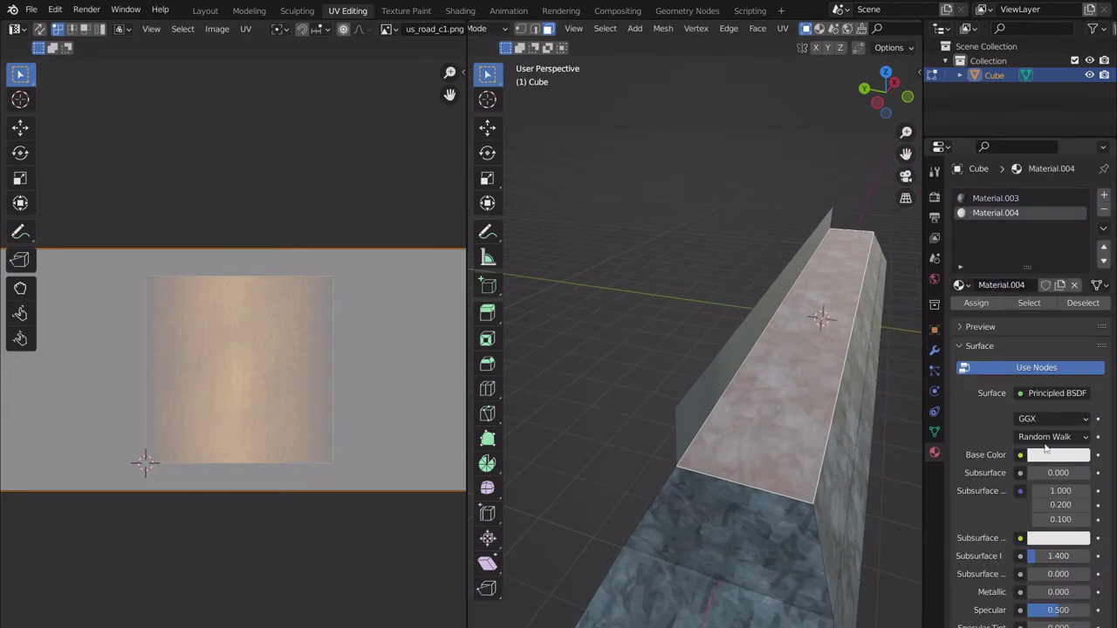
Switch the second slot to the existing Material.001 and assign it to the top face.
{"action": "left_click", "coordinate": [1020, 455]}
{"action": "left_click", "coordinate": [959, 285]}
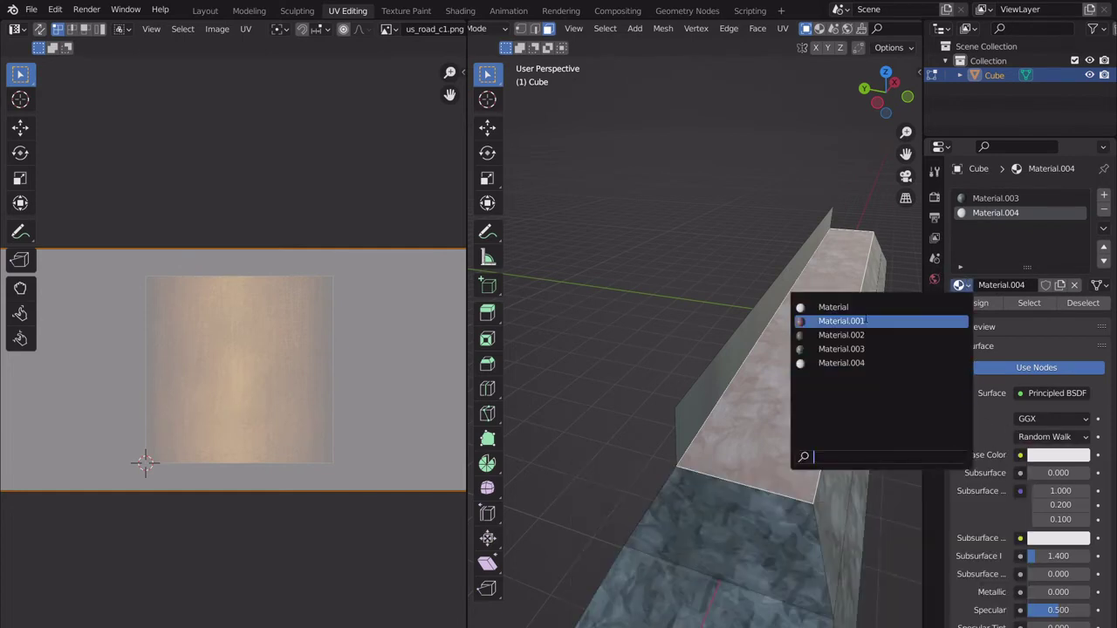
{"action": "left_click", "coordinate": [967, 308]}
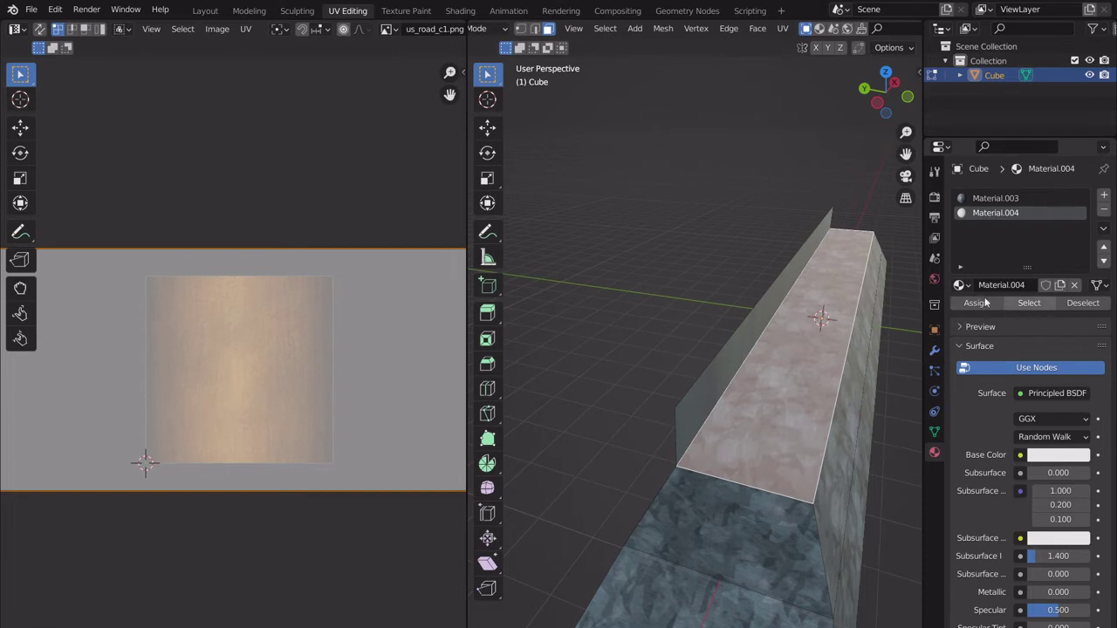
{"action": "left_click", "coordinate": [960, 287]}
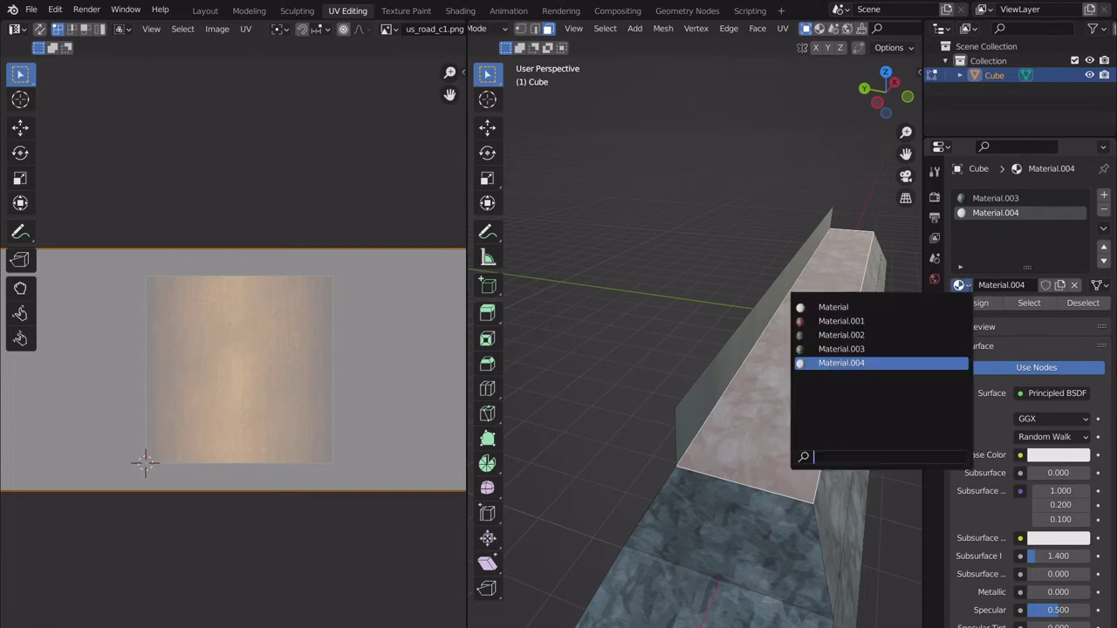
{"action": "left_click", "coordinate": [863, 321]}
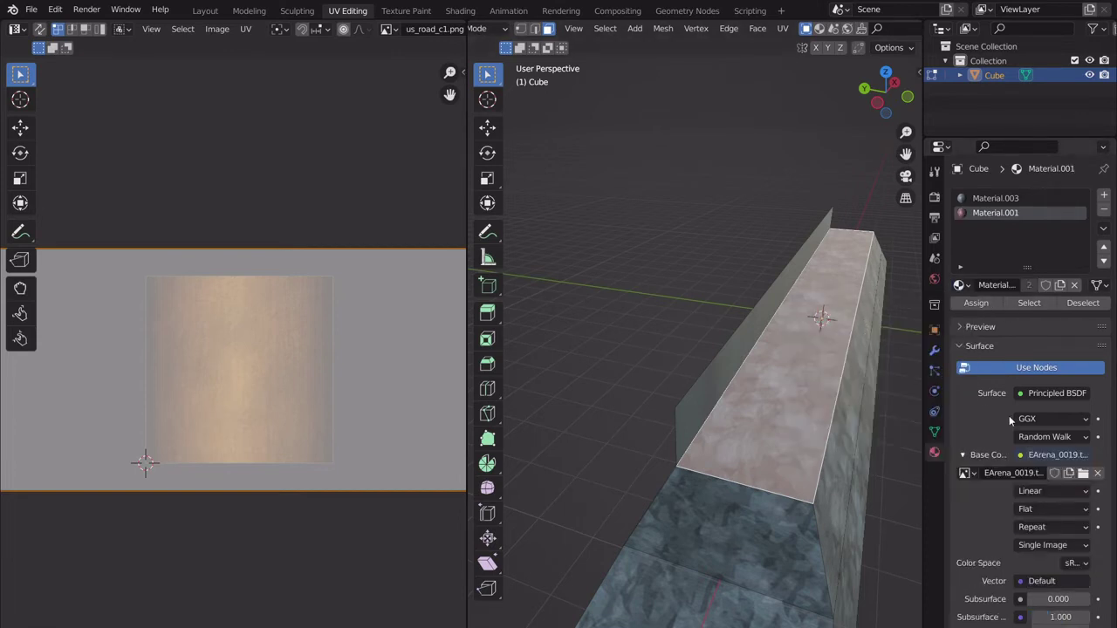
{"action": "left_click", "coordinate": [979, 304]}
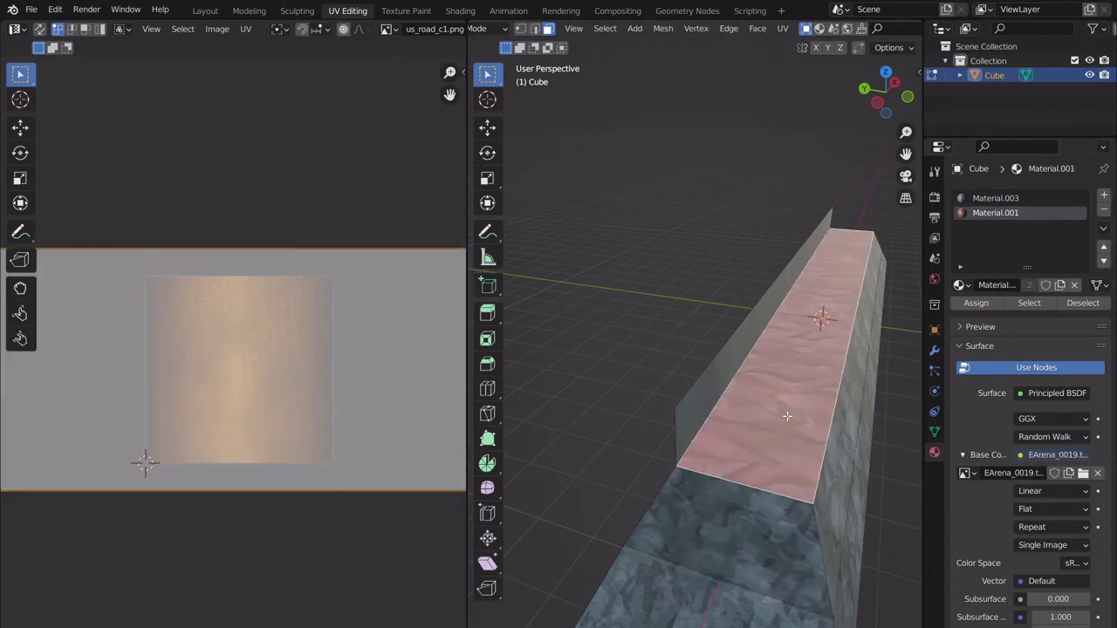
Show EArena_0019.tex.png as the background image behind the top face's UVs.
{"action": "scroll", "coordinate": [256, 356], "scroll_direction": "down", "scroll_amount": 2}
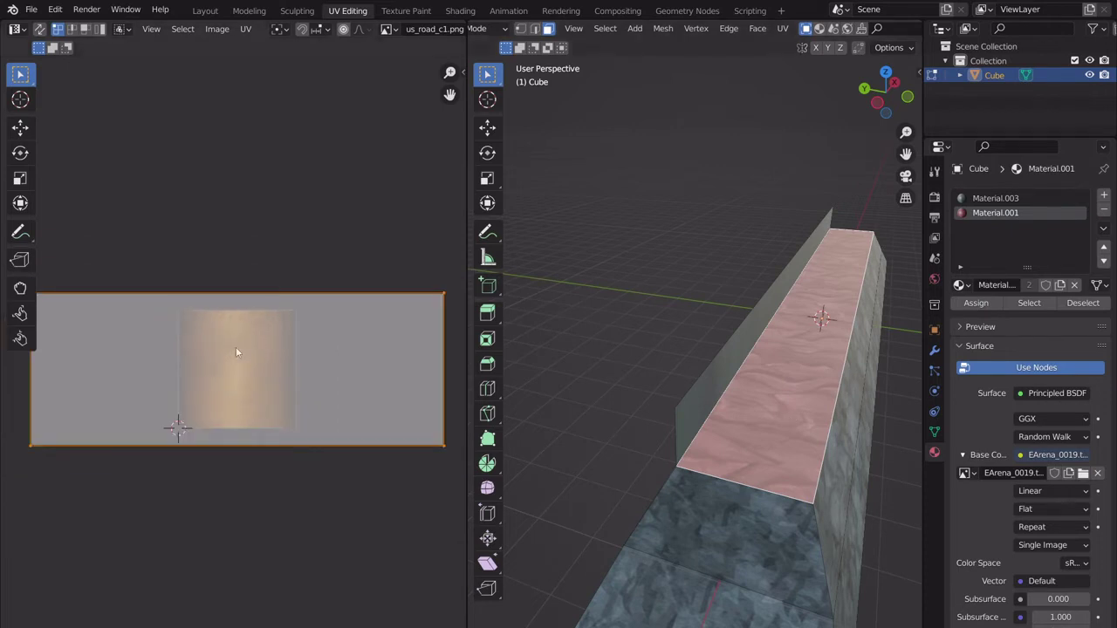
{"action": "scroll", "coordinate": [218, 401], "scroll_direction": "down", "scroll_amount": 2}
{"action": "scroll", "coordinate": [231, 375], "scroll_direction": "up", "scroll_amount": 3}
{"action": "scroll", "coordinate": [243, 349], "scroll_direction": "down", "scroll_amount": 3}
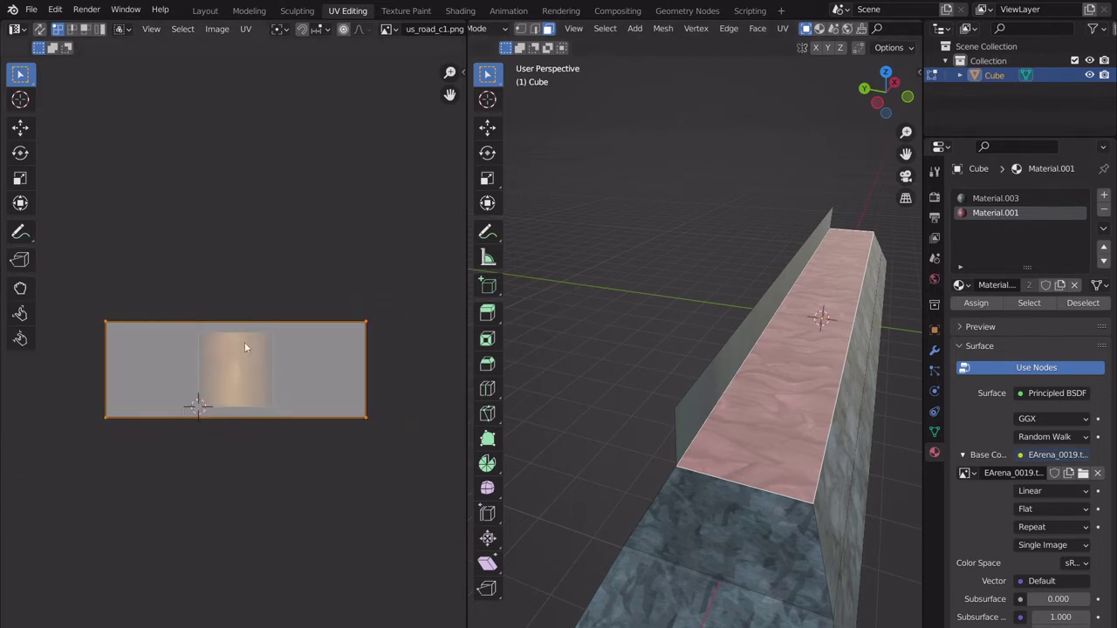
{"action": "left_click", "coordinate": [386, 29]}
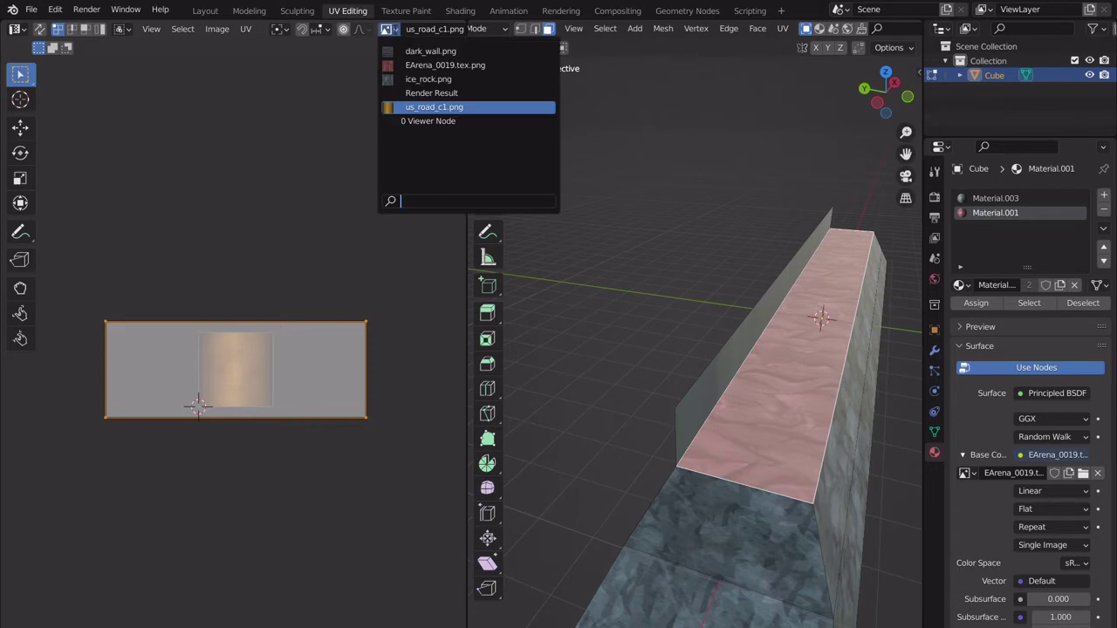
{"action": "left_click", "coordinate": [432, 65]}
{"action": "scroll", "coordinate": [272, 385], "scroll_direction": "up", "scroll_amount": 4}
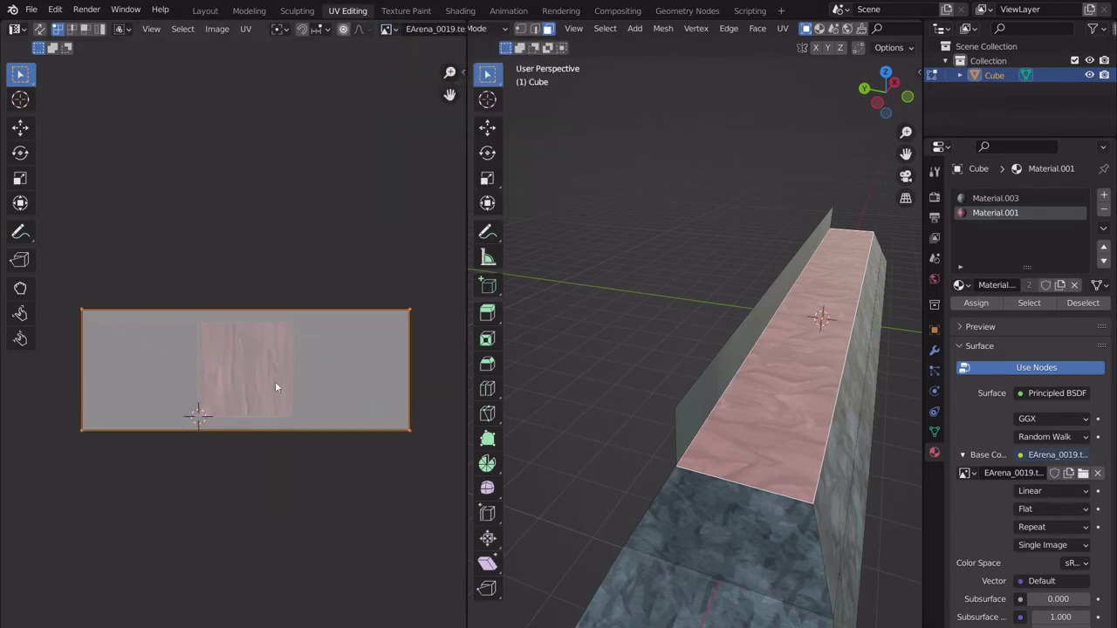
{"action": "scroll", "coordinate": [289, 389], "scroll_direction": "up", "scroll_amount": 2}
{"action": "scroll", "coordinate": [302, 378], "scroll_direction": "down", "scroll_amount": 2}
{"action": "key", "text": "s"}
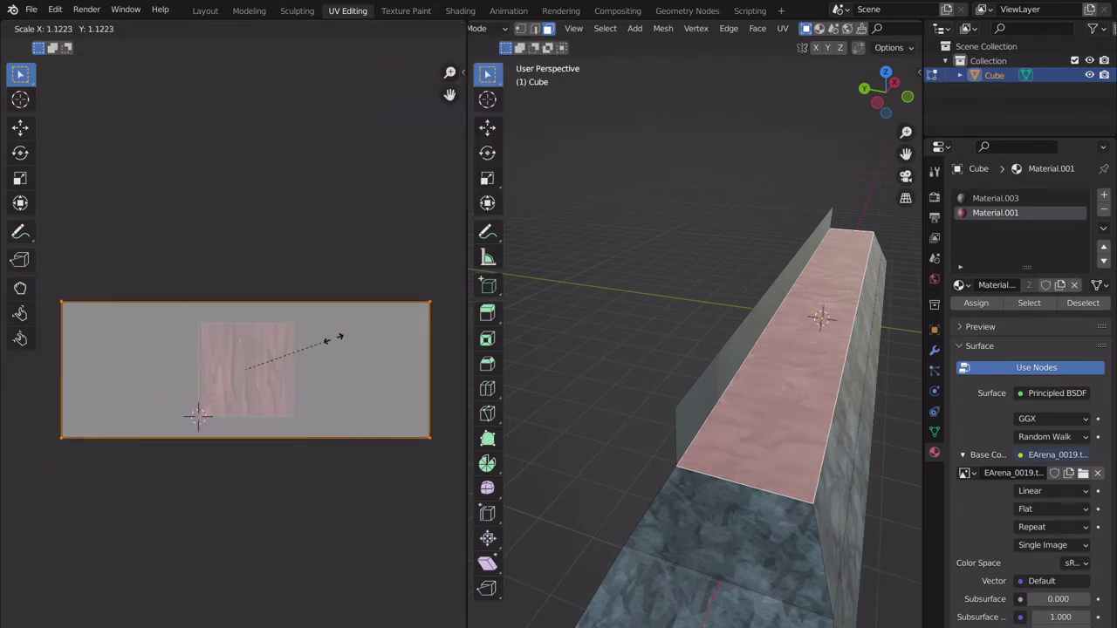
{"action": "key", "text": "Escape"}
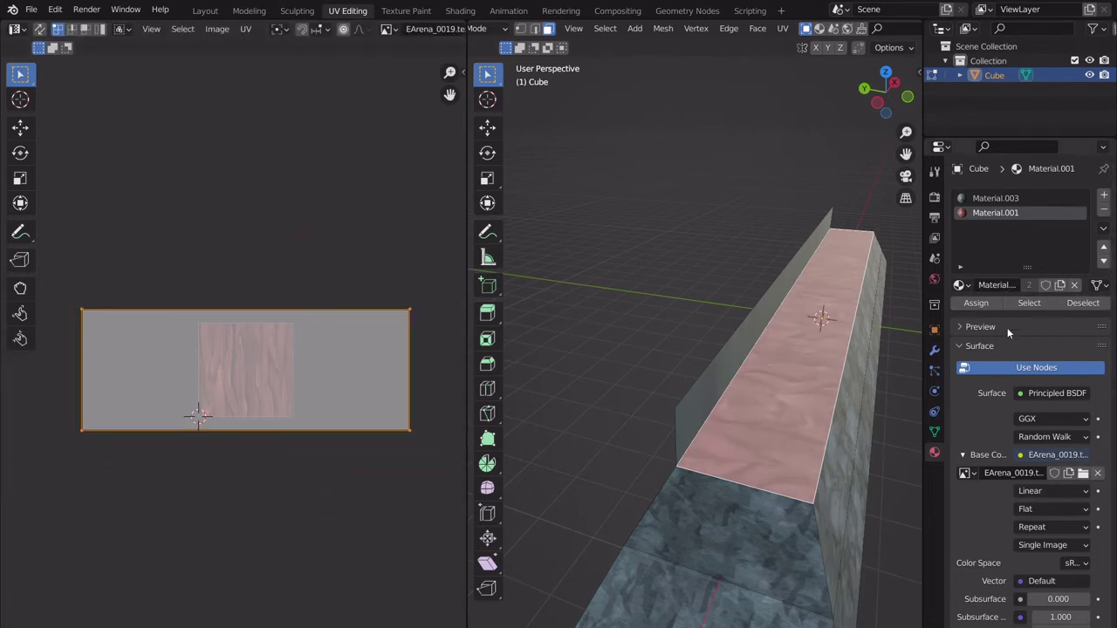
Replace the second slot's material with Material.004.
{"action": "left_click", "coordinate": [960, 285]}
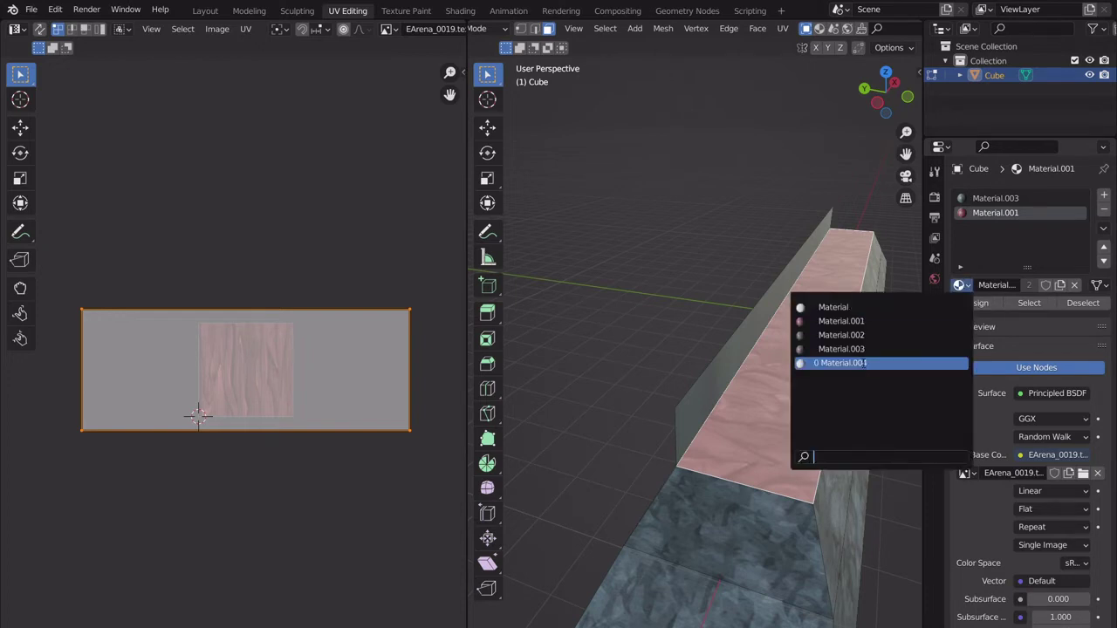
{"action": "left_click", "coordinate": [908, 363]}
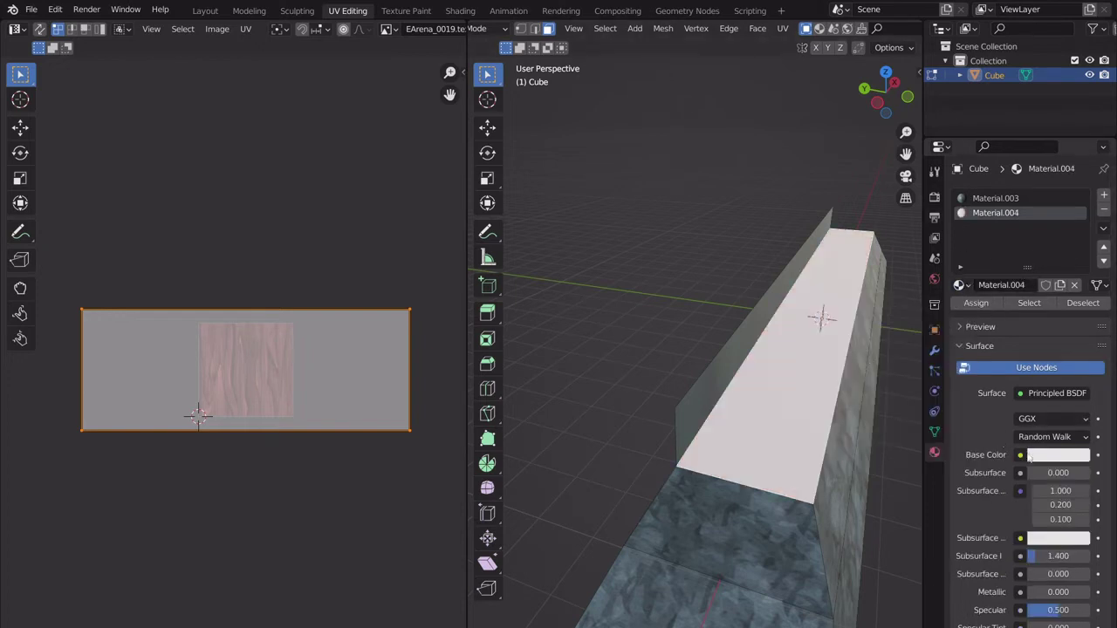
Feed Material.004's Base Color from an Image Texture and load dirt.png from the textures folder.
{"action": "left_click", "coordinate": [1020, 455]}
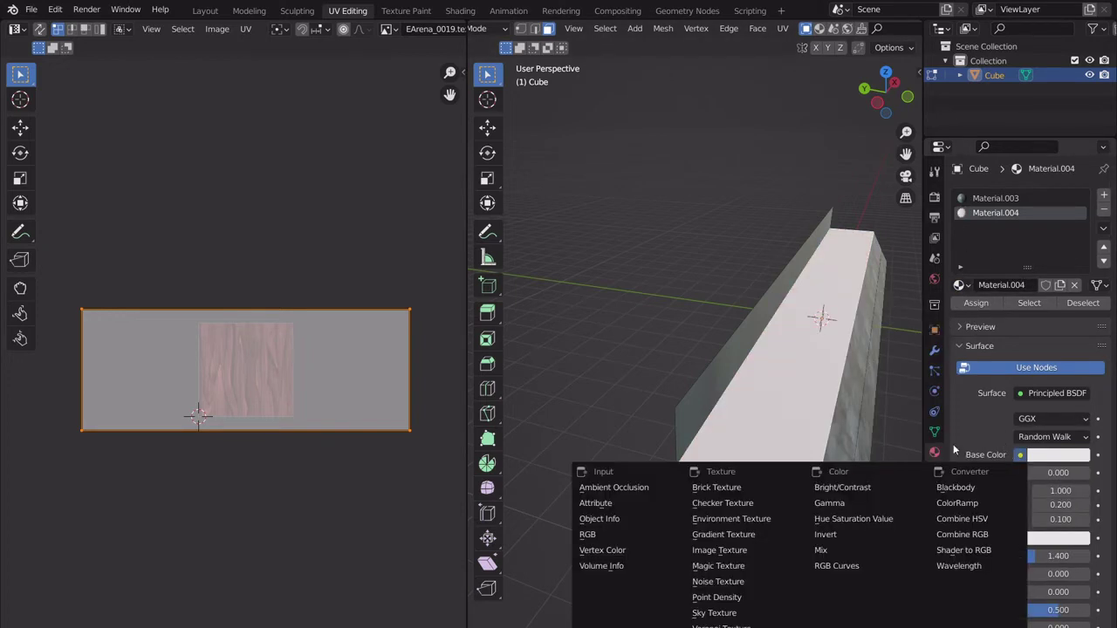
{"action": "left_click", "coordinate": [733, 550]}
{"action": "left_click", "coordinate": [1066, 477]}
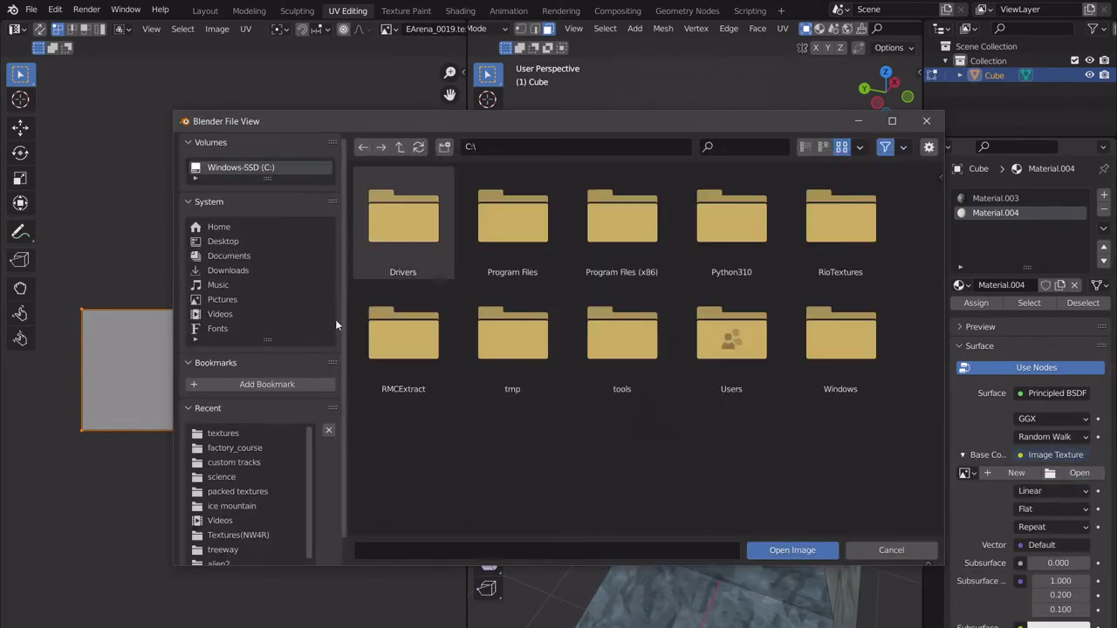
{"action": "left_click", "coordinate": [219, 433]}
{"action": "scroll", "coordinate": [763, 291], "scroll_direction": "down", "scroll_amount": 10}
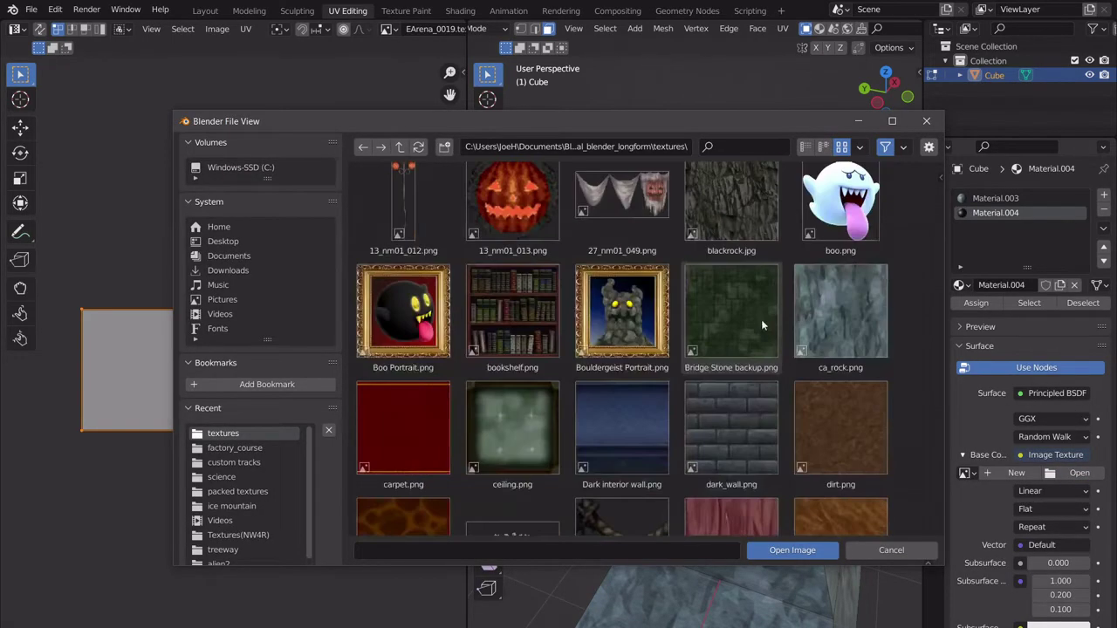
{"action": "left_click", "coordinate": [860, 225]}
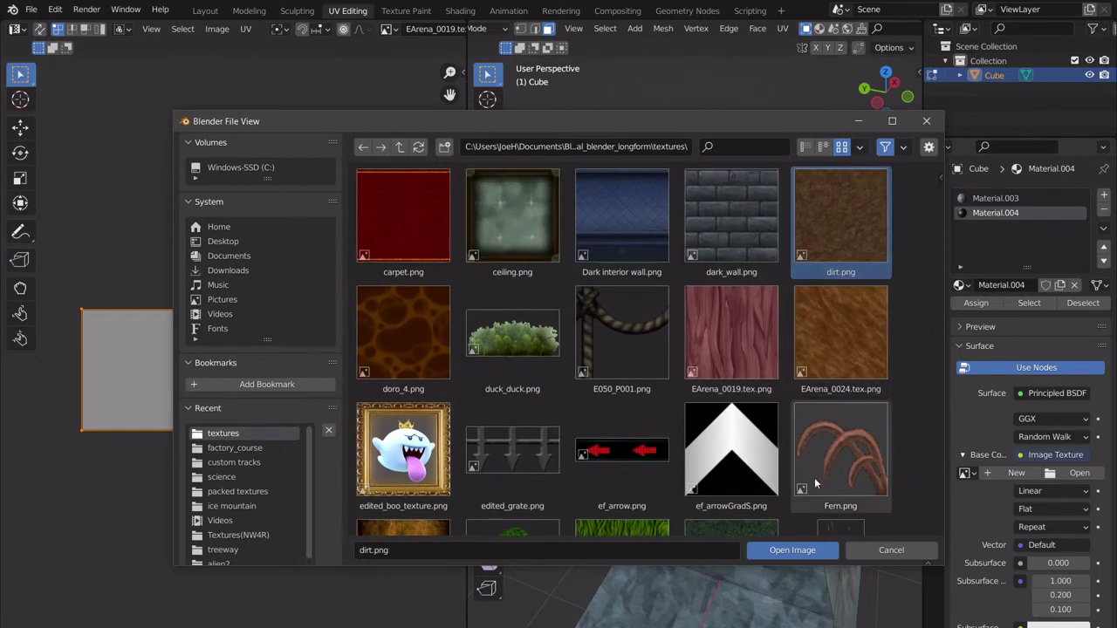
{"action": "left_click", "coordinate": [807, 555]}
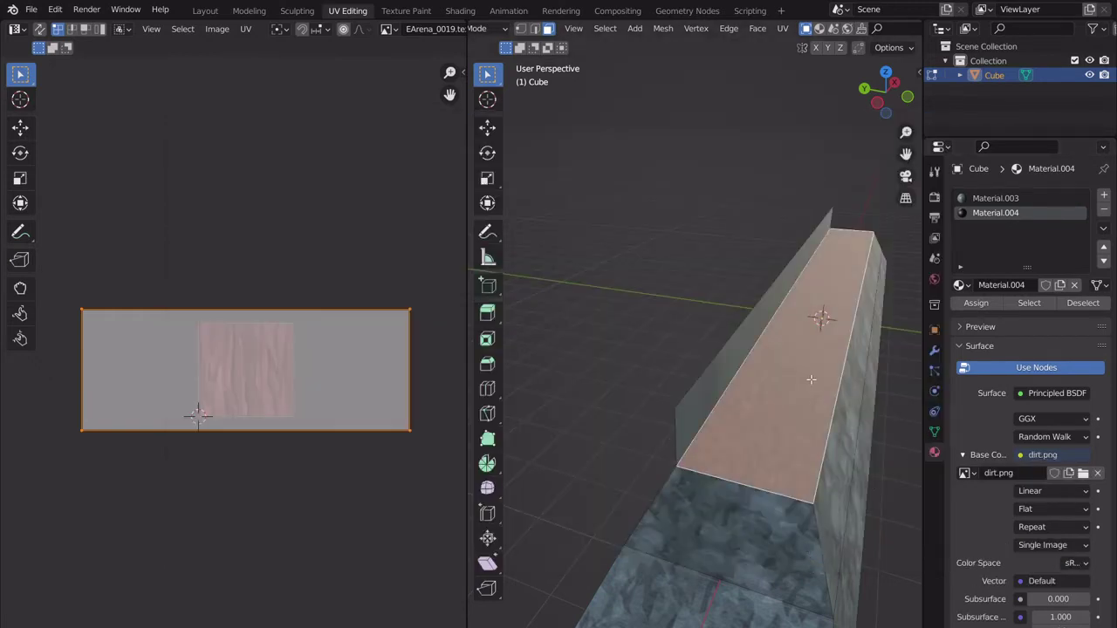
Select the upright strip face along the bar's upper edge and add a third material slot with a new material.
{"action": "scroll", "coordinate": [794, 441], "scroll_direction": "up", "scroll_amount": 3}
{"action": "key", "text": "Tab"}
{"action": "scroll", "coordinate": [794, 442], "scroll_direction": "down", "scroll_amount": 4}
{"action": "middle_click_drag", "start_coordinate": [794, 442], "coordinate": [824, 367]}
{"action": "scroll", "coordinate": [727, 415], "scroll_direction": "up", "scroll_amount": 4}
{"action": "key", "text": "Tab"}
{"action": "left_click", "coordinate": [805, 305]}
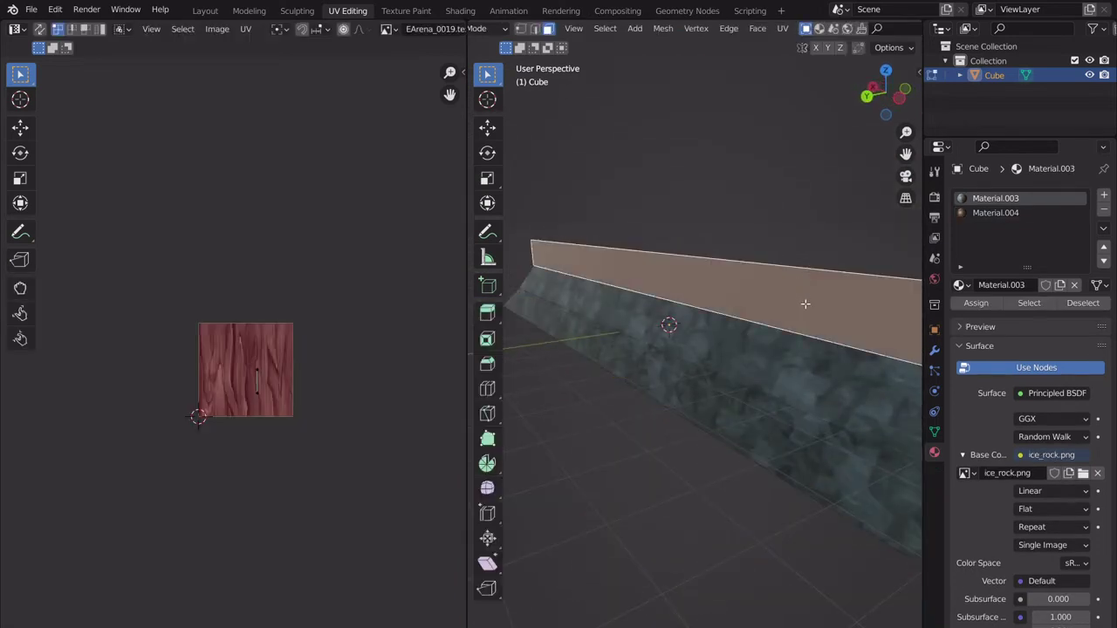
{"action": "middle_click_drag", "start_coordinate": [806, 305], "coordinate": [764, 375]}
{"action": "scroll", "coordinate": [802, 363], "scroll_direction": "down", "scroll_amount": 3}
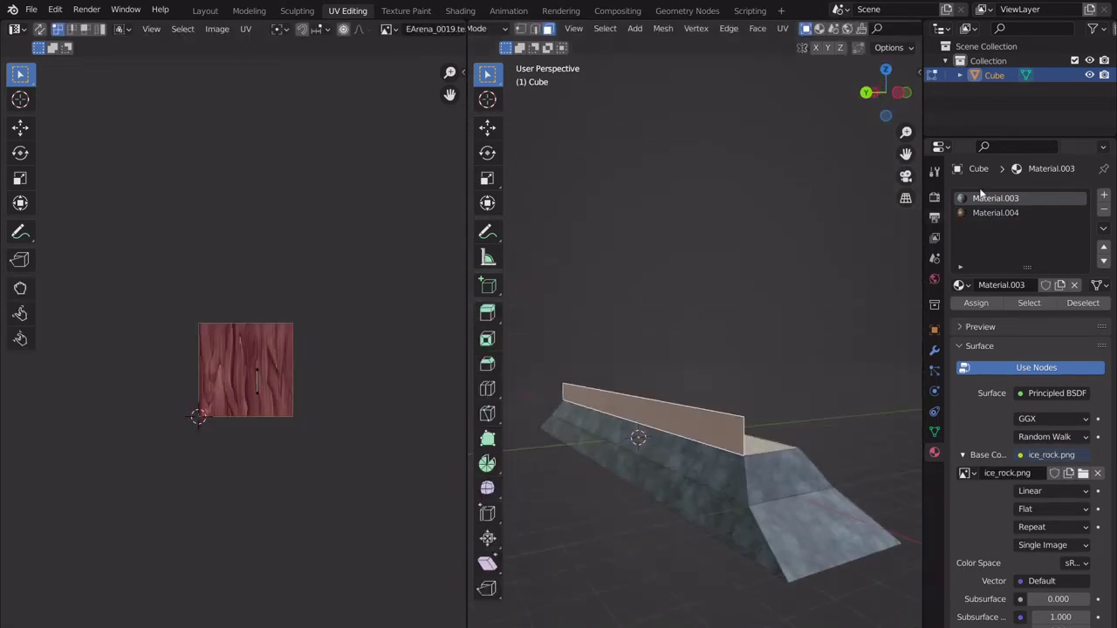
{"action": "left_click", "coordinate": [1104, 196]}
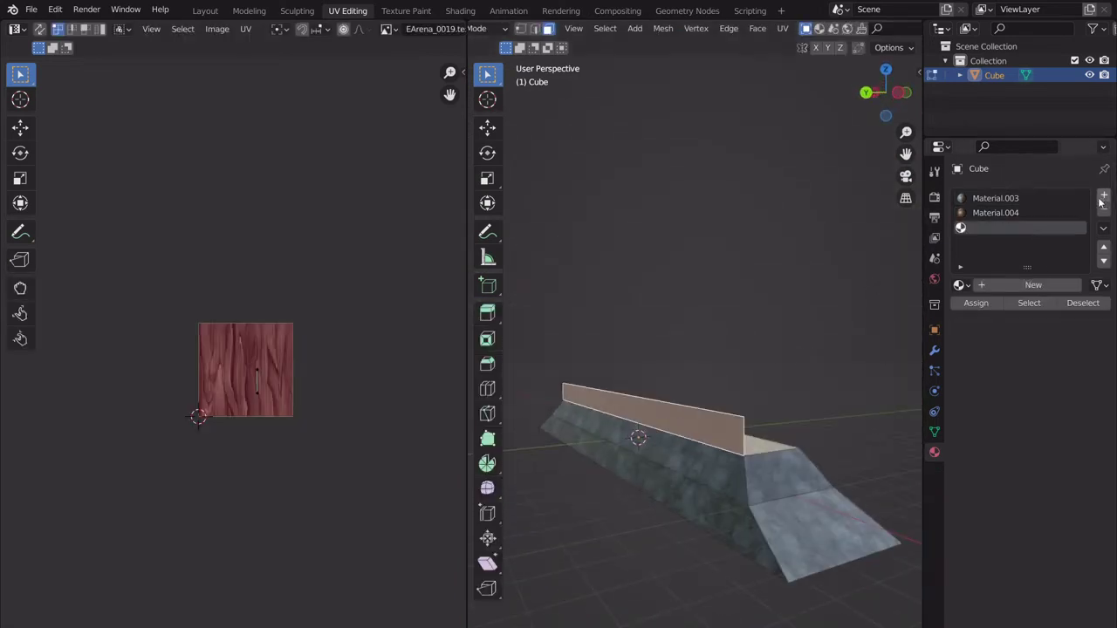
{"action": "left_click", "coordinate": [1006, 285]}
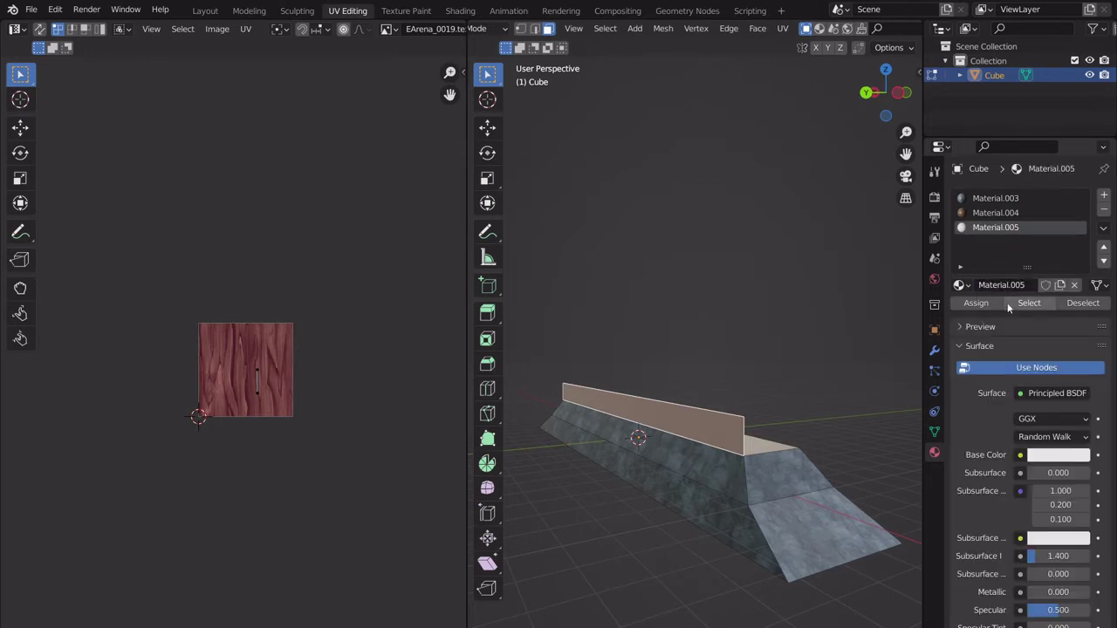
Feed Material.005's Base Color from an Image Texture and load 05_saku00.png from the textures folder.
{"action": "left_click", "coordinate": [1021, 455]}
{"action": "left_click", "coordinate": [724, 544]}
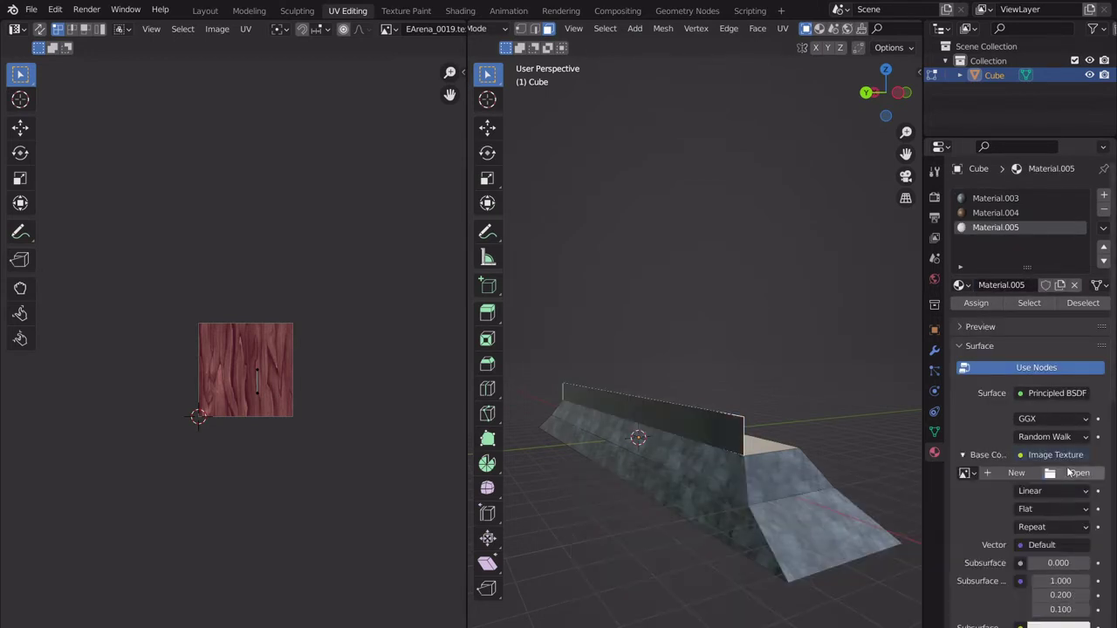
{"action": "left_click", "coordinate": [1069, 472]}
{"action": "left_click", "coordinate": [261, 434]}
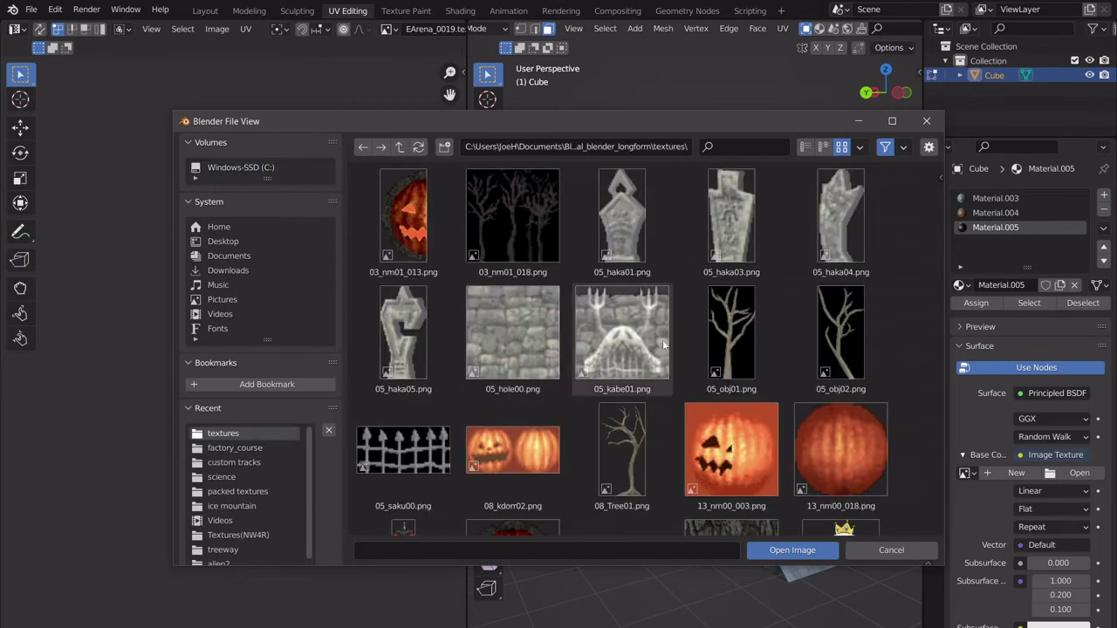
{"action": "scroll", "coordinate": [663, 344], "scroll_direction": "down", "scroll_amount": 3}
{"action": "left_click", "coordinate": [400, 379]}
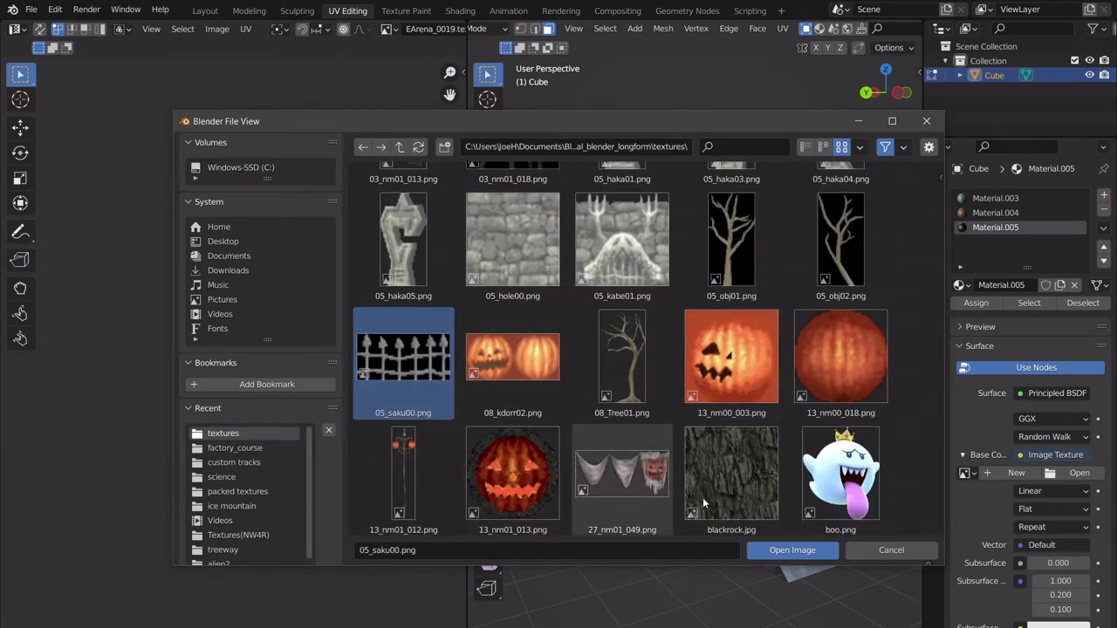
{"action": "left_click", "coordinate": [789, 549]}
Examine the upright strip face's UVs over the wood background image in the UV editor.
{"action": "scroll", "coordinate": [747, 468], "scroll_direction": "up", "scroll_amount": 3}
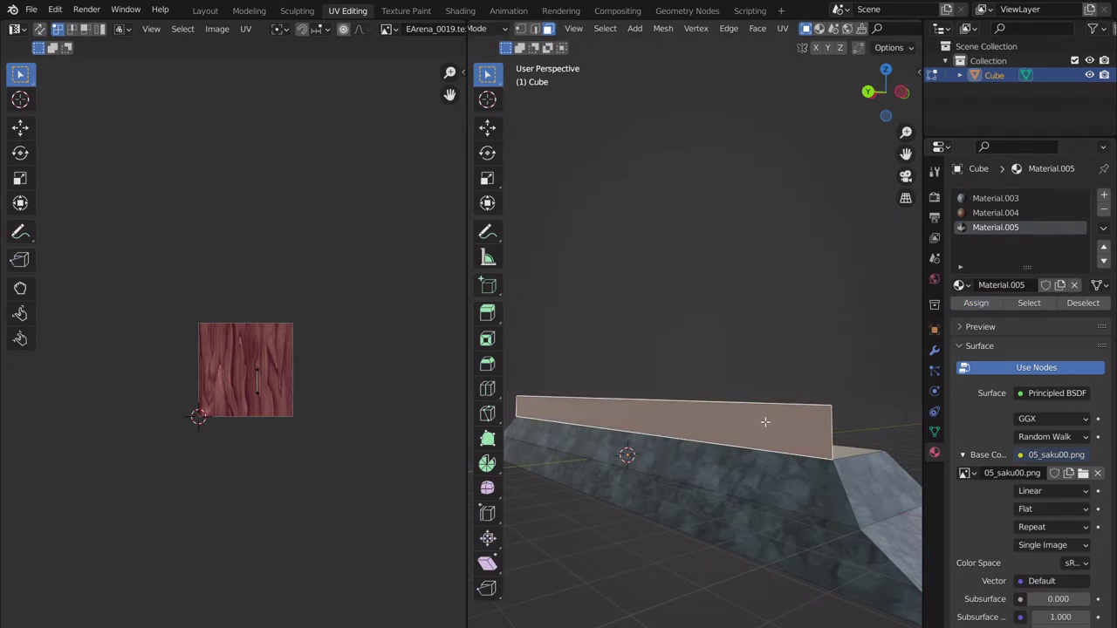
{"action": "scroll", "coordinate": [764, 422], "scroll_direction": "up", "scroll_amount": 3}
{"action": "scroll", "coordinate": [765, 421], "scroll_direction": "down", "scroll_amount": 3}
{"action": "scroll", "coordinate": [277, 378], "scroll_direction": "up", "scroll_amount": 5}
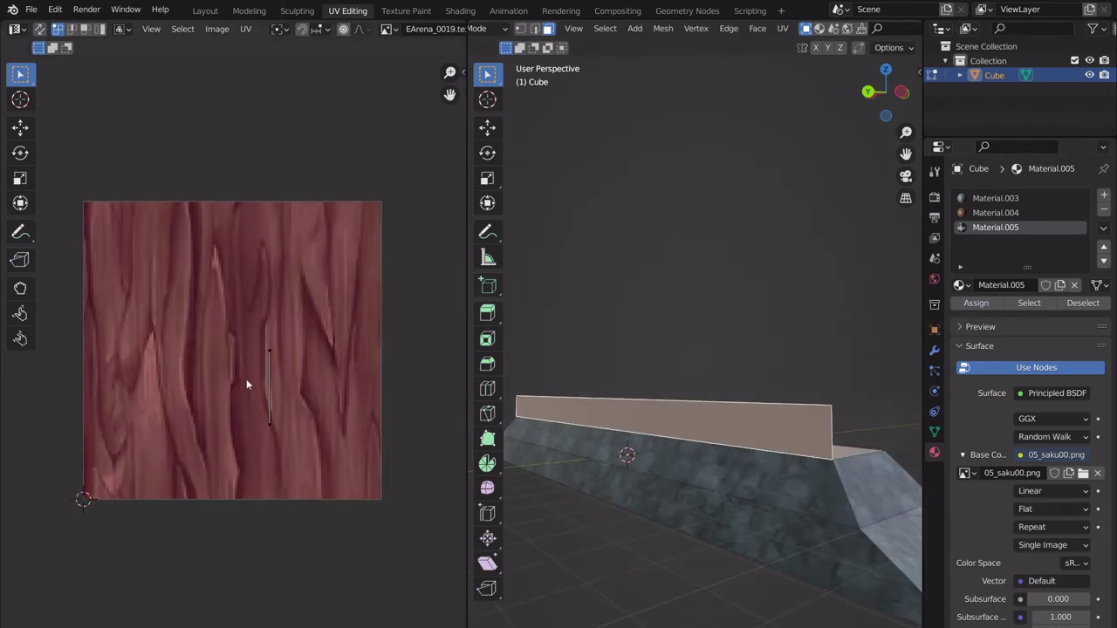
{"action": "scroll", "coordinate": [247, 384], "scroll_direction": "up", "scroll_amount": 1}
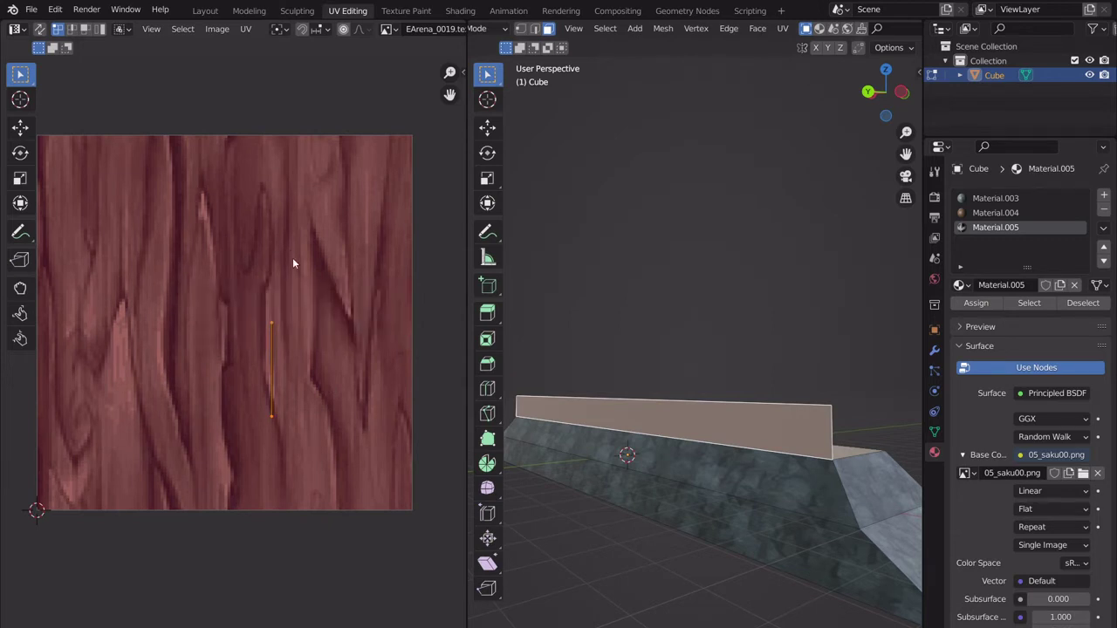
{"action": "scroll", "coordinate": [304, 283], "scroll_direction": "up", "scroll_amount": 2}
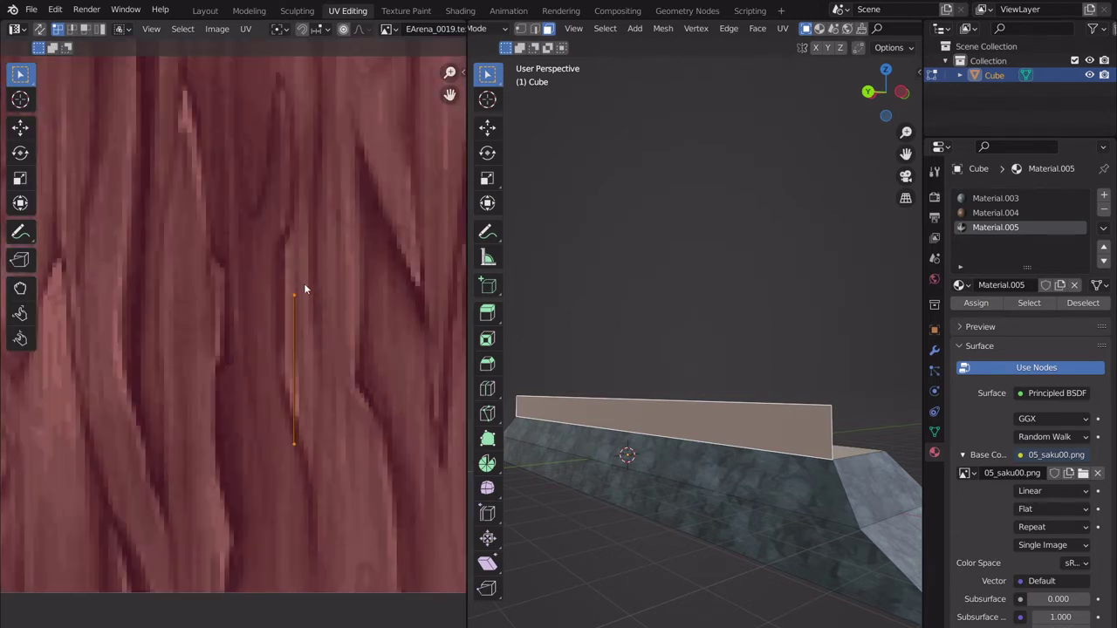
{"action": "scroll", "coordinate": [304, 283], "scroll_direction": "down", "scroll_amount": 3}
{"action": "key", "text": "q"}
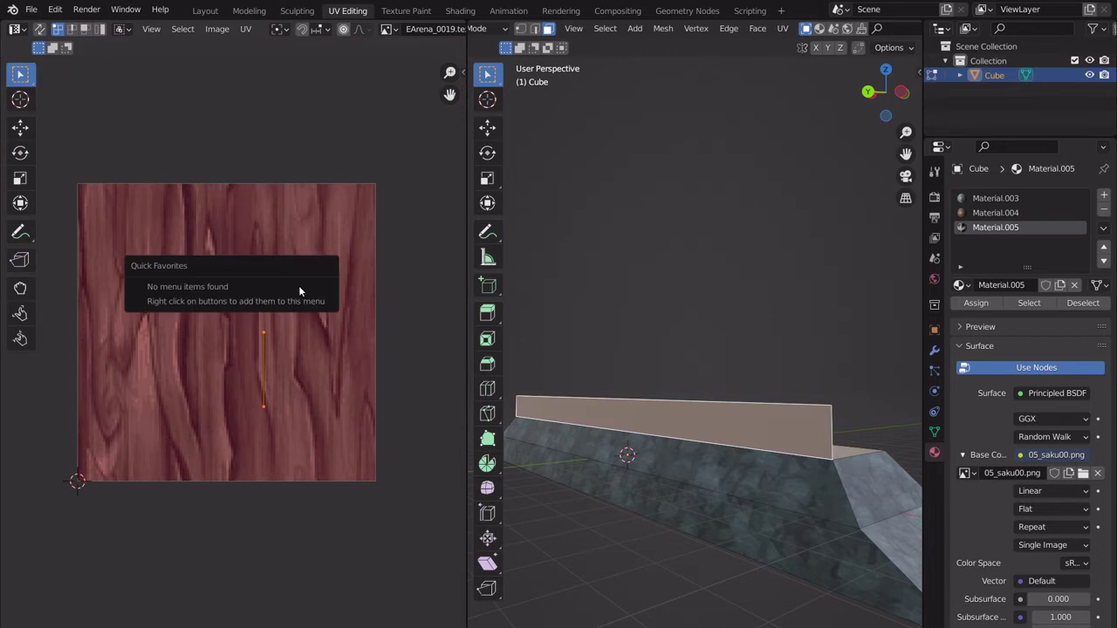
{"action": "key", "text": "Escape"}
{"action": "scroll", "coordinate": [223, 314], "scroll_direction": "up", "scroll_amount": 1}
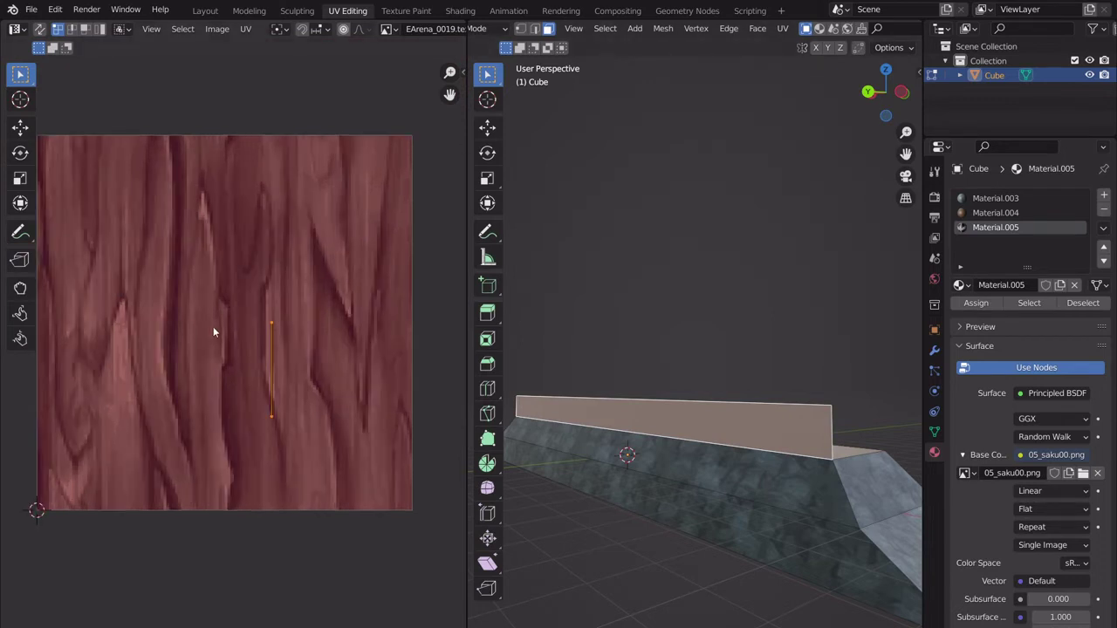
{"action": "scroll", "coordinate": [213, 332], "scroll_direction": "down", "scroll_amount": 8}
{"action": "scroll", "coordinate": [236, 343], "scroll_direction": "up", "scroll_amount": 6}
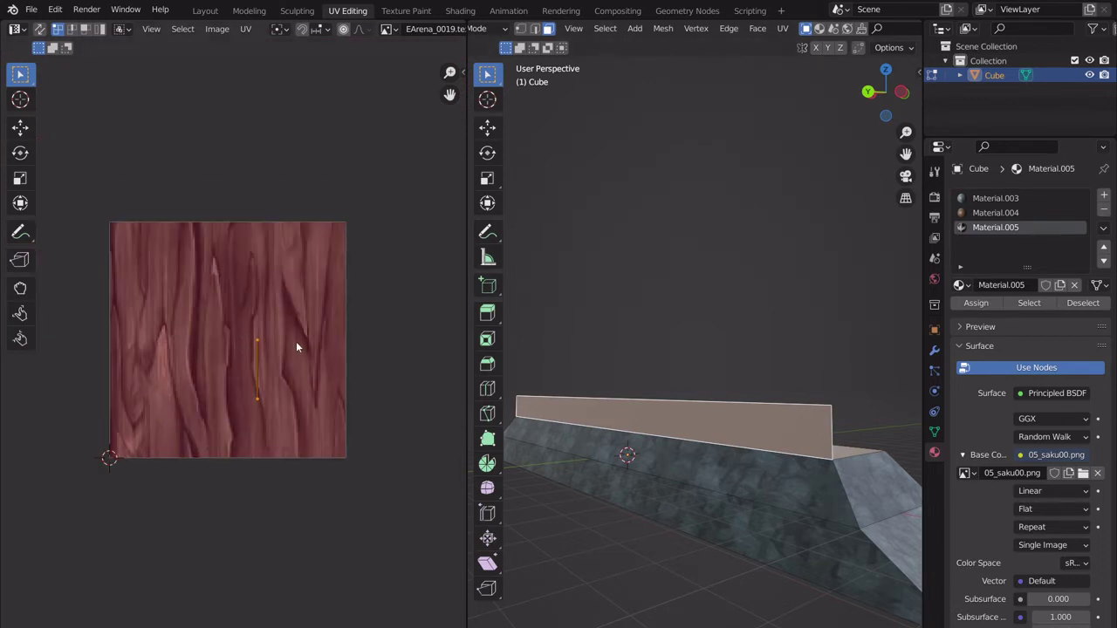
{"action": "scroll", "coordinate": [725, 435], "scroll_direction": "up", "scroll_amount": 2}
Try to remap the upright strip face's UVs and check the fence texture in Object Mode.
{"action": "middle_click_drag", "start_coordinate": [725, 426], "coordinate": [699, 441]}
{"action": "key", "text": "u"}
{"action": "left_click", "coordinate": [757, 418]}
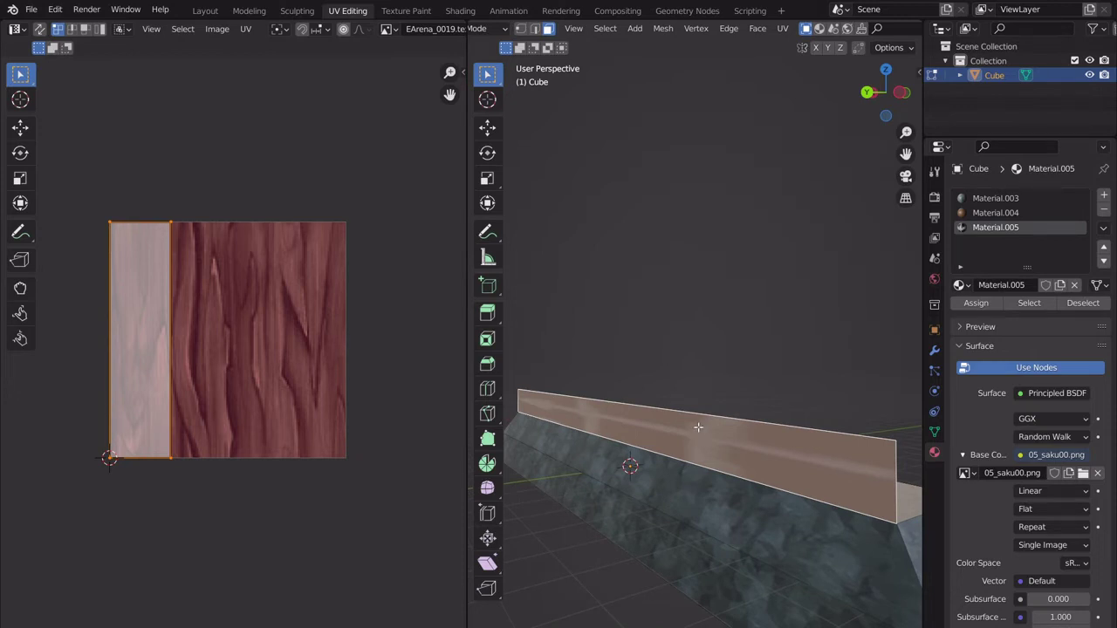
{"action": "key", "text": "Tab"}
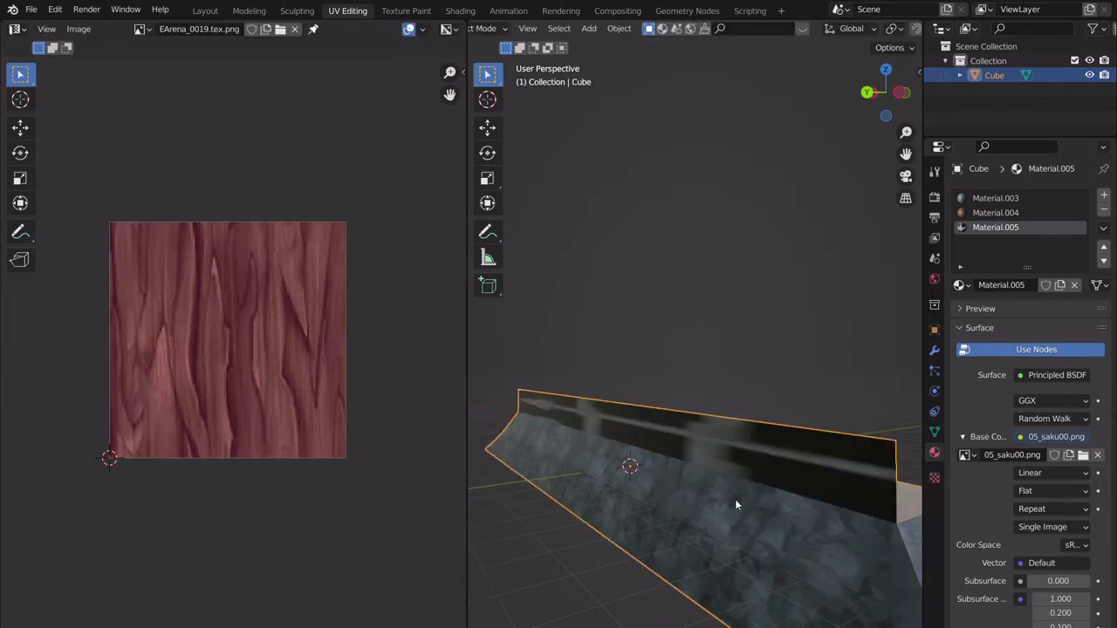
{"action": "scroll", "coordinate": [711, 480], "scroll_direction": "down", "scroll_amount": 4}
{"action": "scroll", "coordinate": [682, 456], "scroll_direction": "up", "scroll_amount": 3}
{"action": "middle_click_drag", "start_coordinate": [690, 463], "coordinate": [755, 449]}
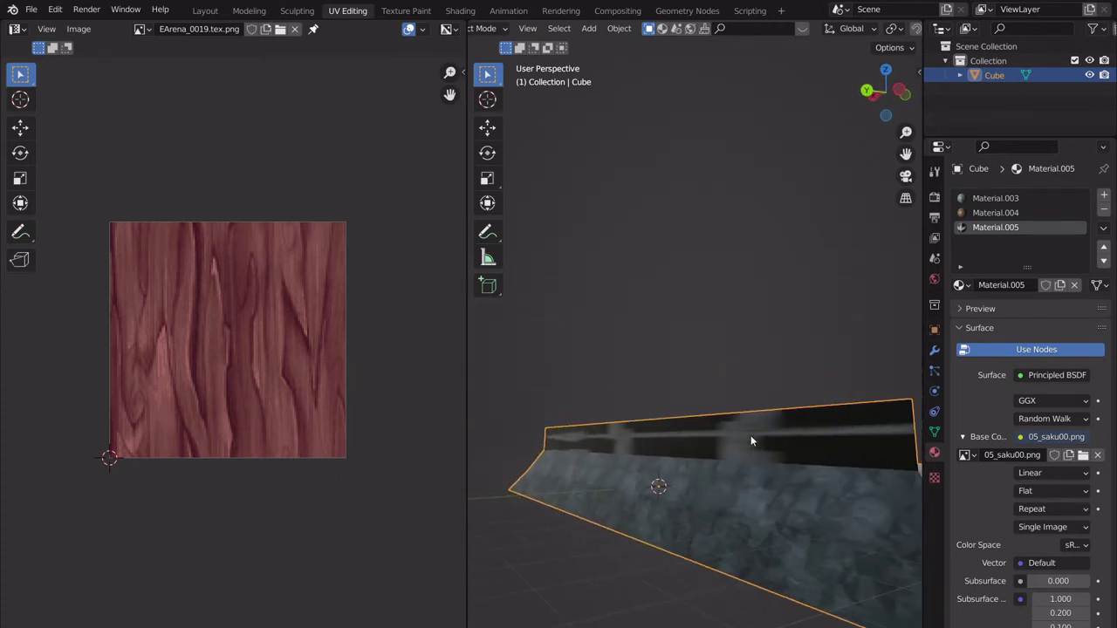
Remap the upright strip face's UVs as a centred square and scale them up to nearly fill the background image.
{"action": "key", "text": "Tab"}
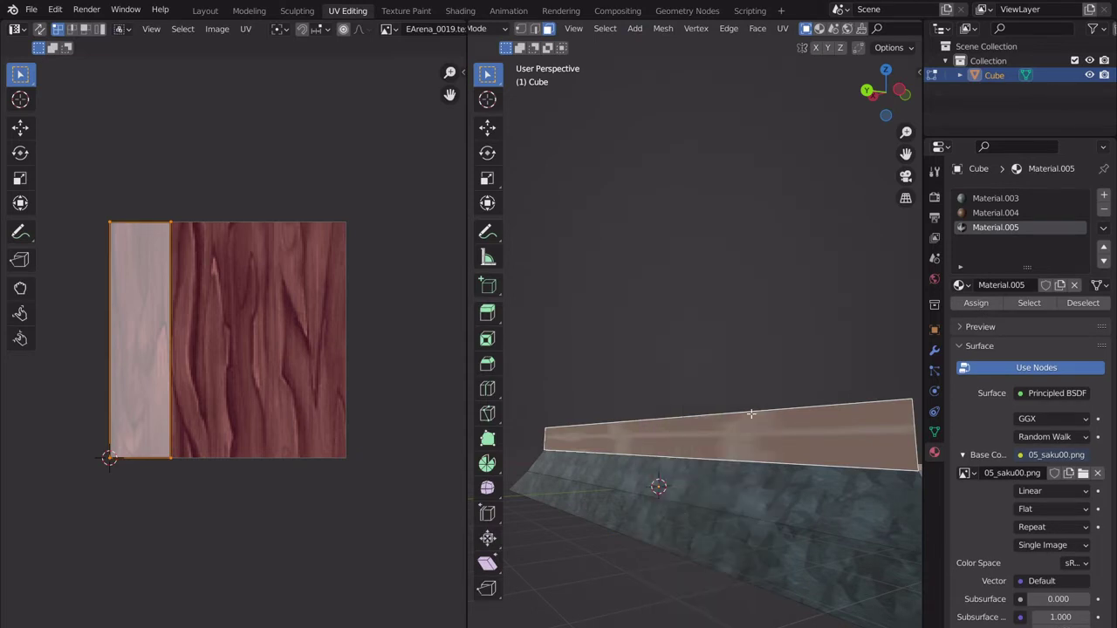
{"action": "key", "text": "u"}
{"action": "left_click", "coordinate": [750, 413]}
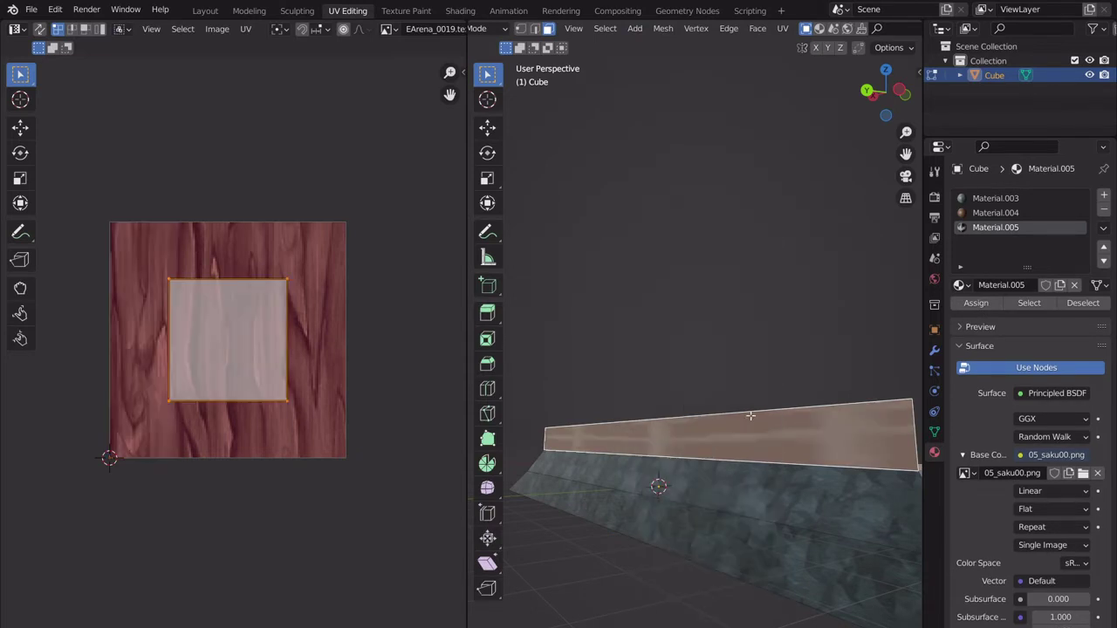
{"action": "key", "text": "s"}
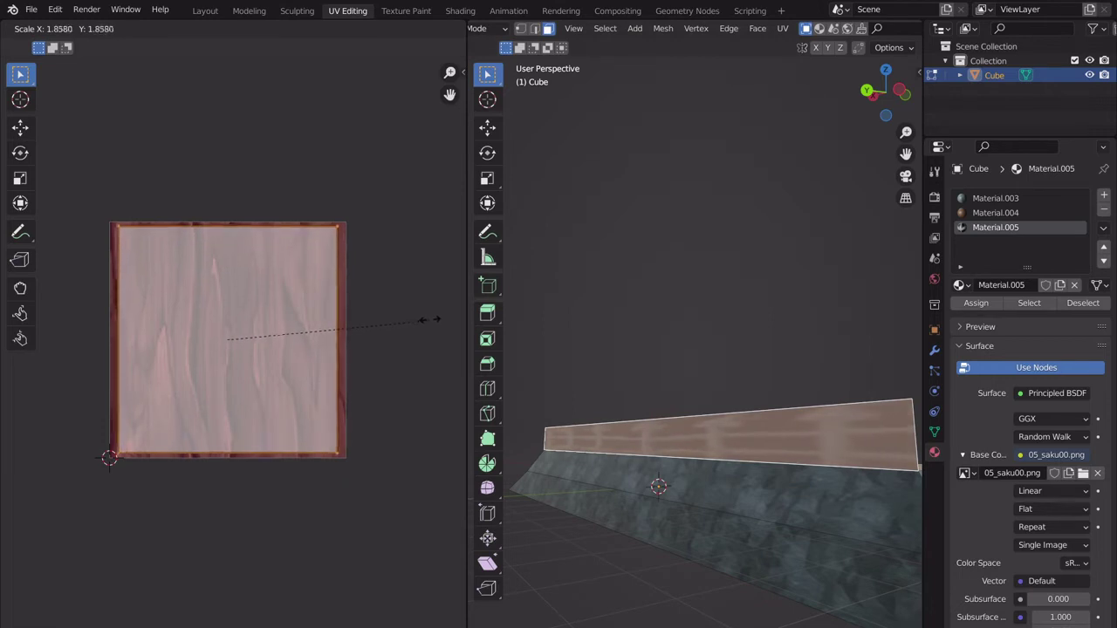
{"action": "left_click", "coordinate": [436, 320]}
{"action": "middle_click_drag", "start_coordinate": [731, 422], "coordinate": [694, 403]}
{"action": "scroll", "coordinate": [780, 439], "scroll_direction": "down", "scroll_amount": 3}
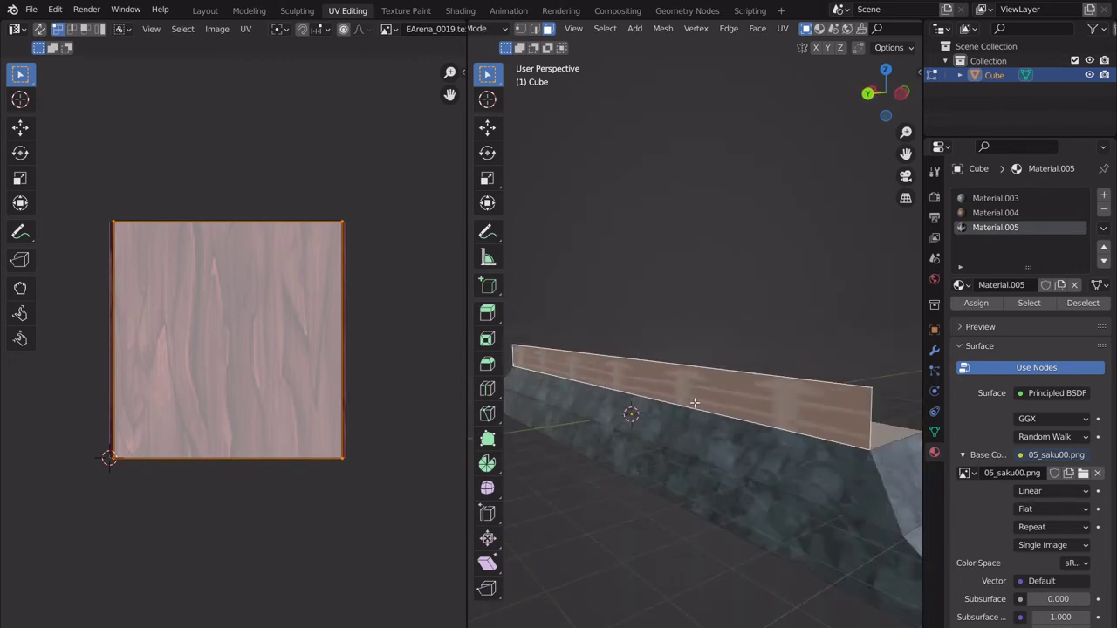
{"action": "scroll", "coordinate": [367, 283], "scroll_direction": "down", "scroll_amount": 3}
{"action": "scroll", "coordinate": [362, 300], "scroll_direction": "up", "scroll_amount": 1}
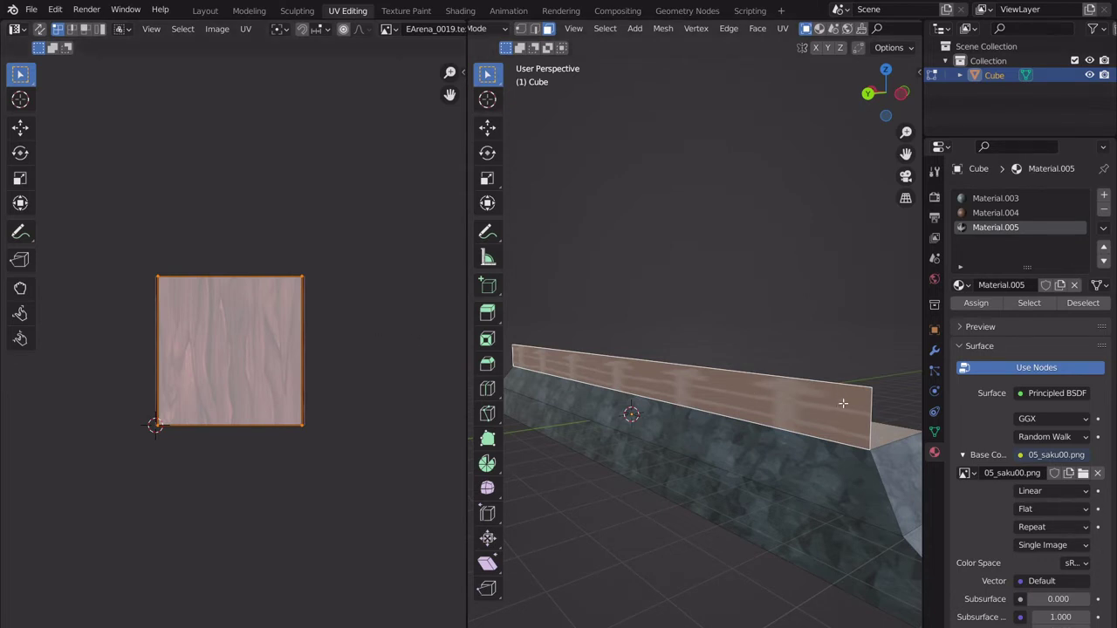
{"action": "key", "text": "x"}
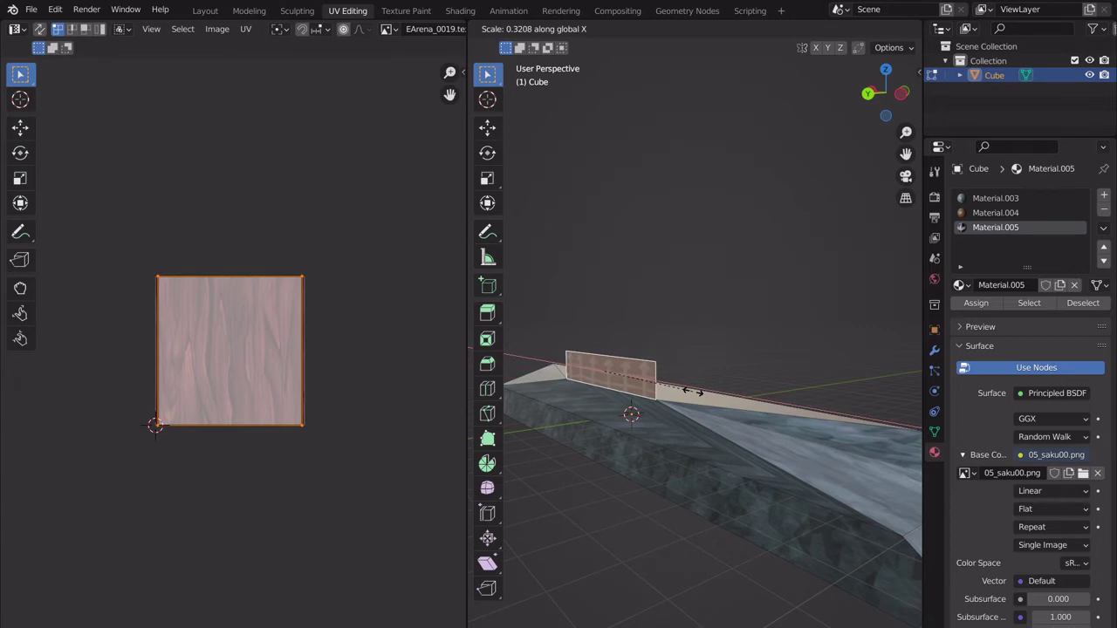
{"action": "key", "text": "Escape"}
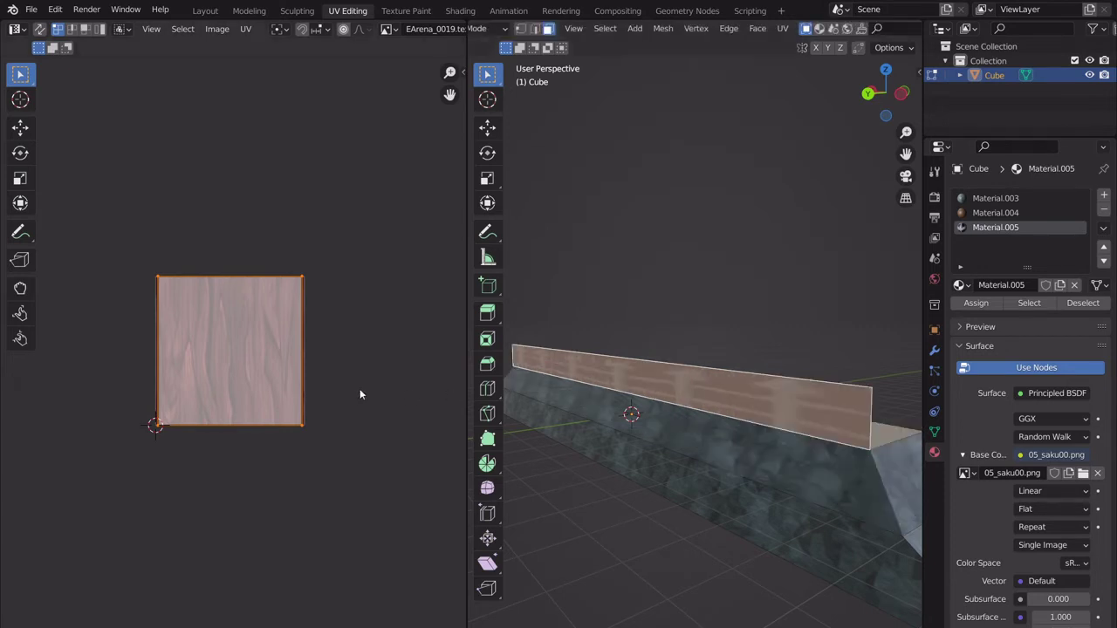
{"action": "key", "text": "s"}
{"action": "key", "text": "x"}
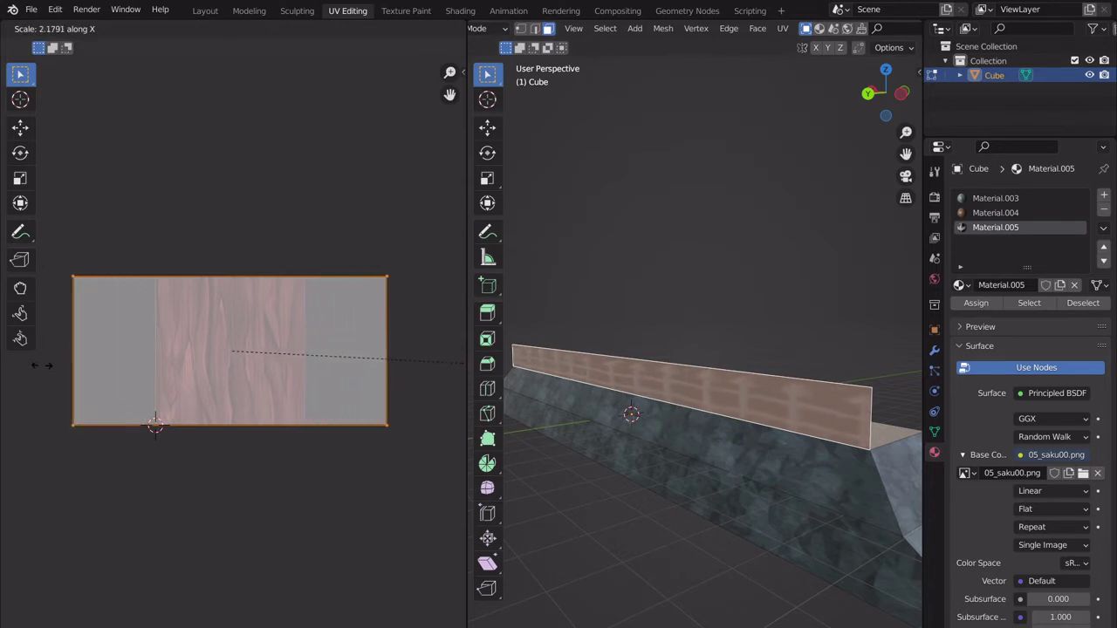
{"action": "key", "text": "Escape"}
{"action": "key", "text": "s"}
{"action": "key", "text": "y"}
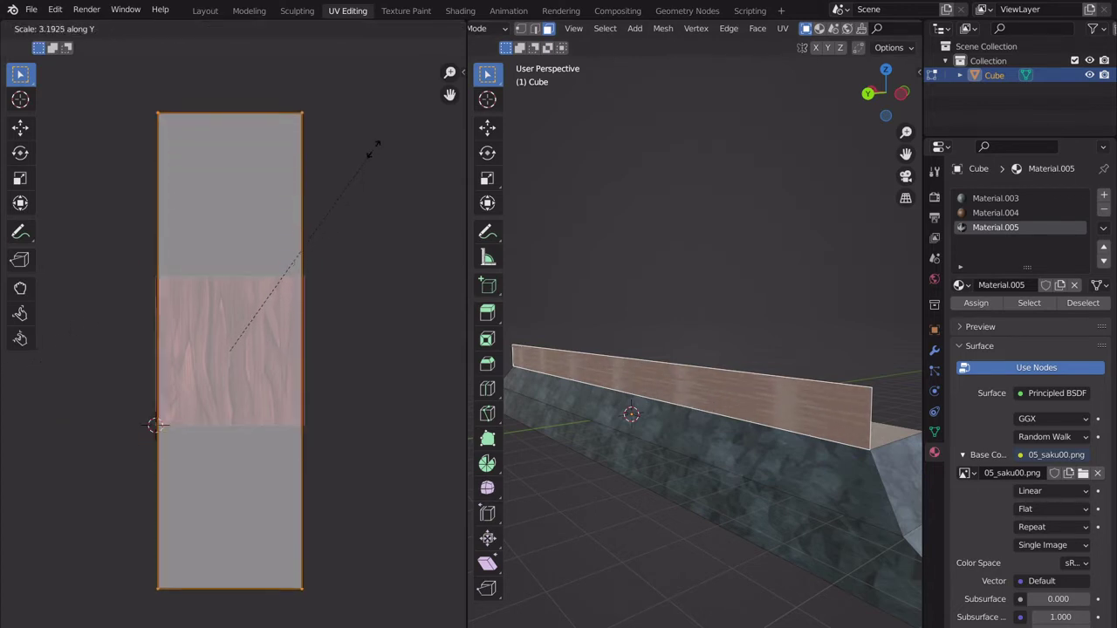
{"action": "key", "text": "Escape"}
Scale the upright strip's UVs along X well past the image edges and inspect the repeating fence texture in Object Mode.
{"action": "key", "text": "x"}
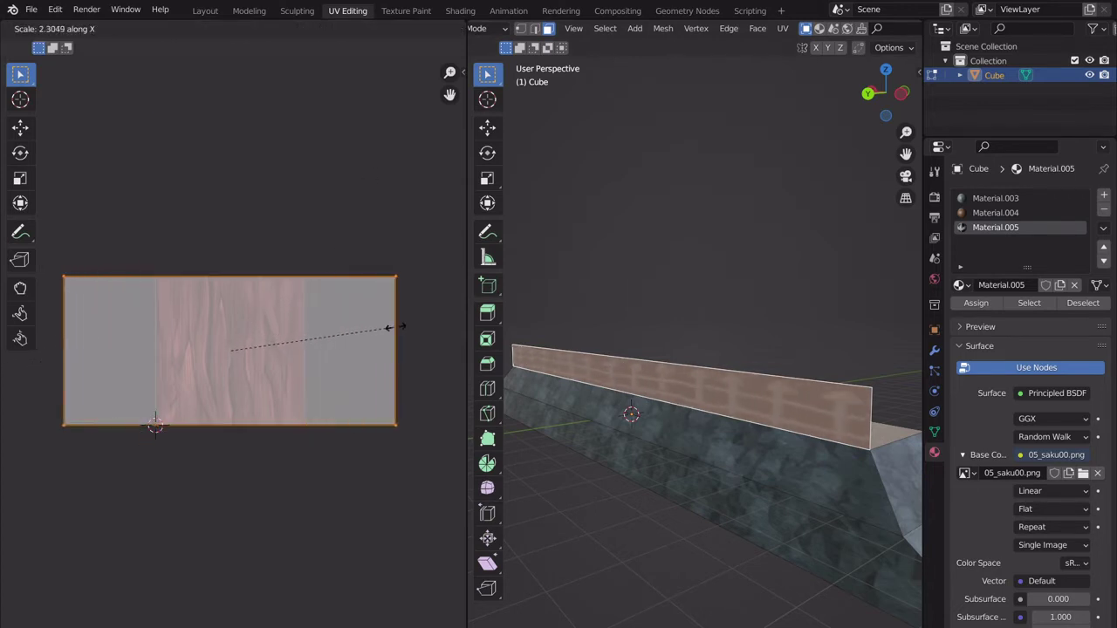
{"action": "left_click", "coordinate": [450, 325]}
{"action": "key", "text": "Tab"}
{"action": "middle_click_drag", "start_coordinate": [529, 349], "coordinate": [730, 437]}
{"action": "mouse_move", "coordinate": [707, 434]}
{"action": "middle_mouse_down"}
{"action": "mouse_move", "coordinate": [726, 416]}
{"action": "mouse_move", "coordinate": [716, 410]}
{"action": "mouse_move", "coordinate": [701, 439]}
{"action": "middle_mouse_up"}
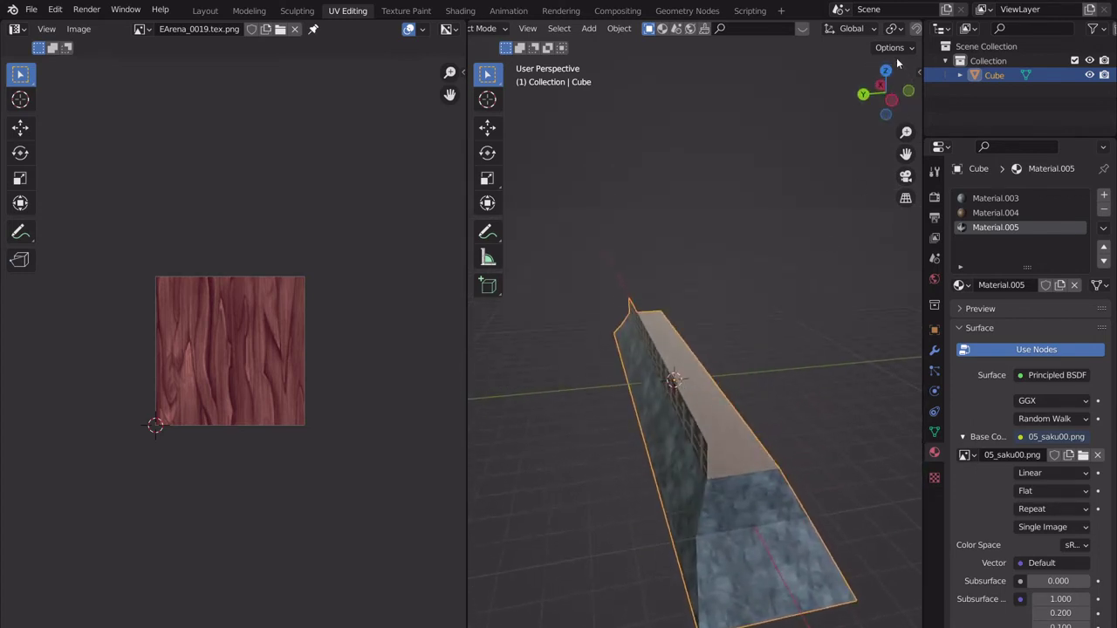
Switch the 3D viewport to Solid shading.
{"action": "scroll", "coordinate": [881, 28], "scroll_direction": "down", "scroll_amount": 5}
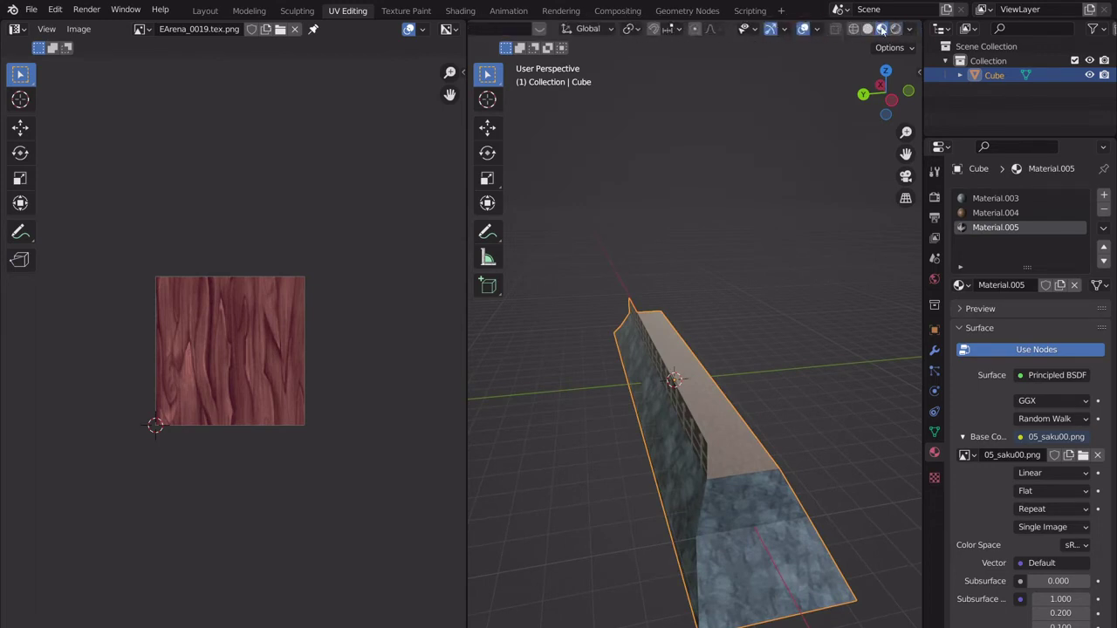
{"action": "left_click", "coordinate": [867, 29]}
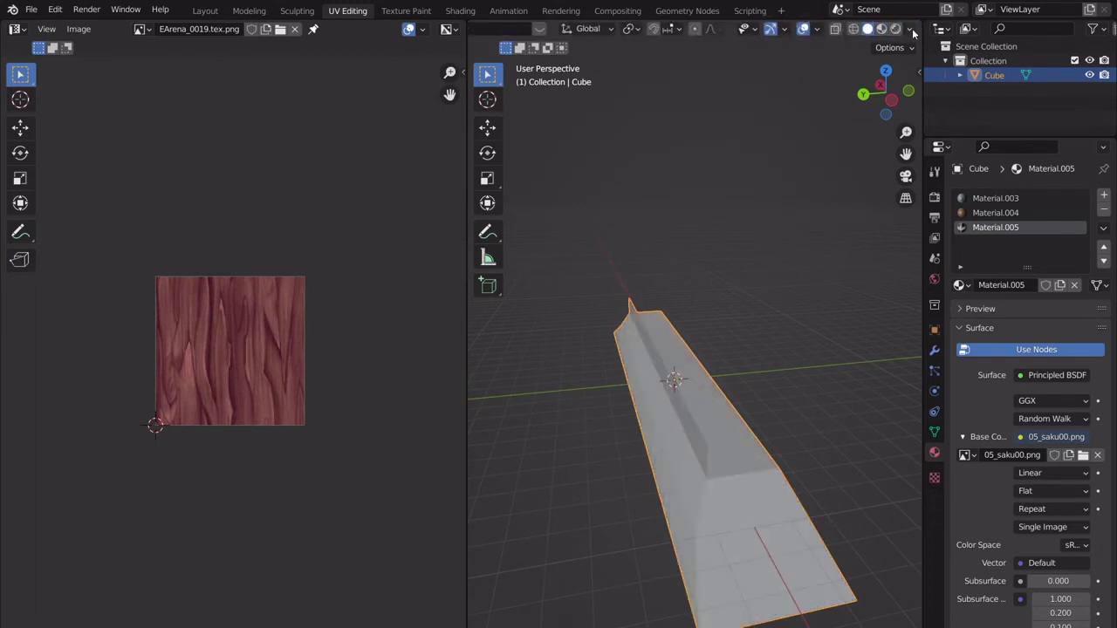
Set the 3D viewport's solid shading to Flat lighting with Texture colour and inspect the textured model.
{"action": "left_click", "coordinate": [911, 29]}
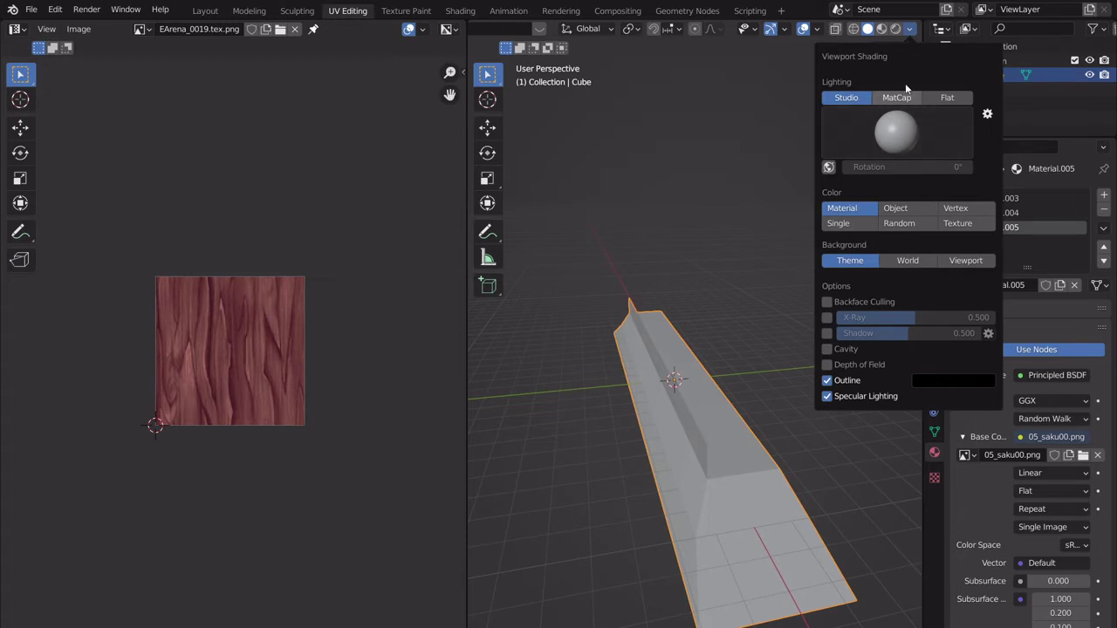
{"action": "left_click", "coordinate": [949, 98]}
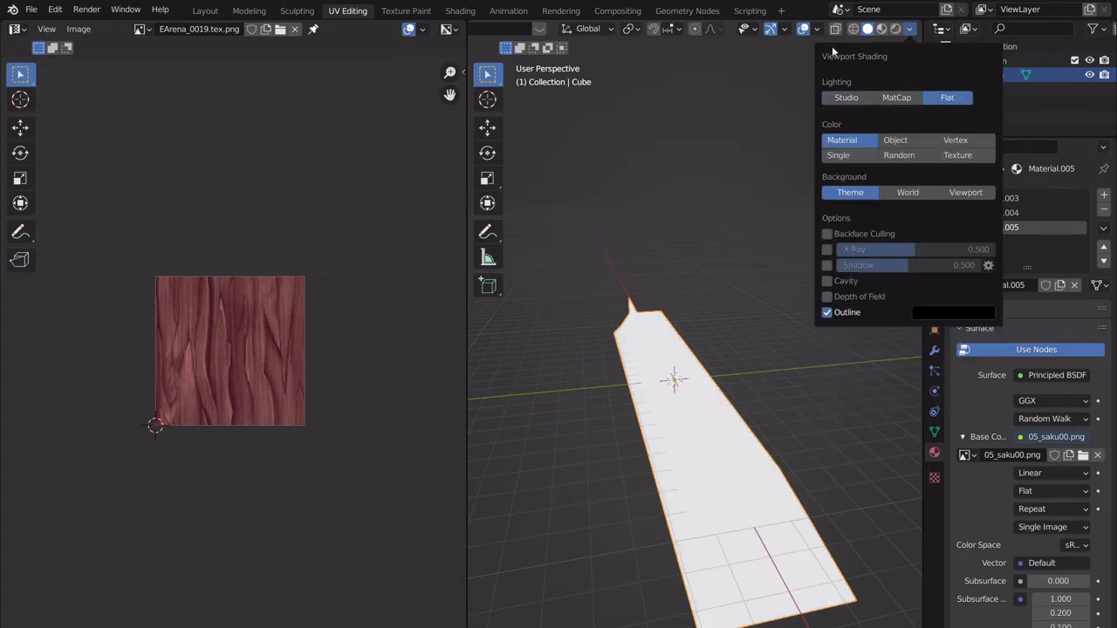
{"action": "left_click", "coordinate": [911, 29]}
{"action": "left_click", "coordinate": [956, 157]}
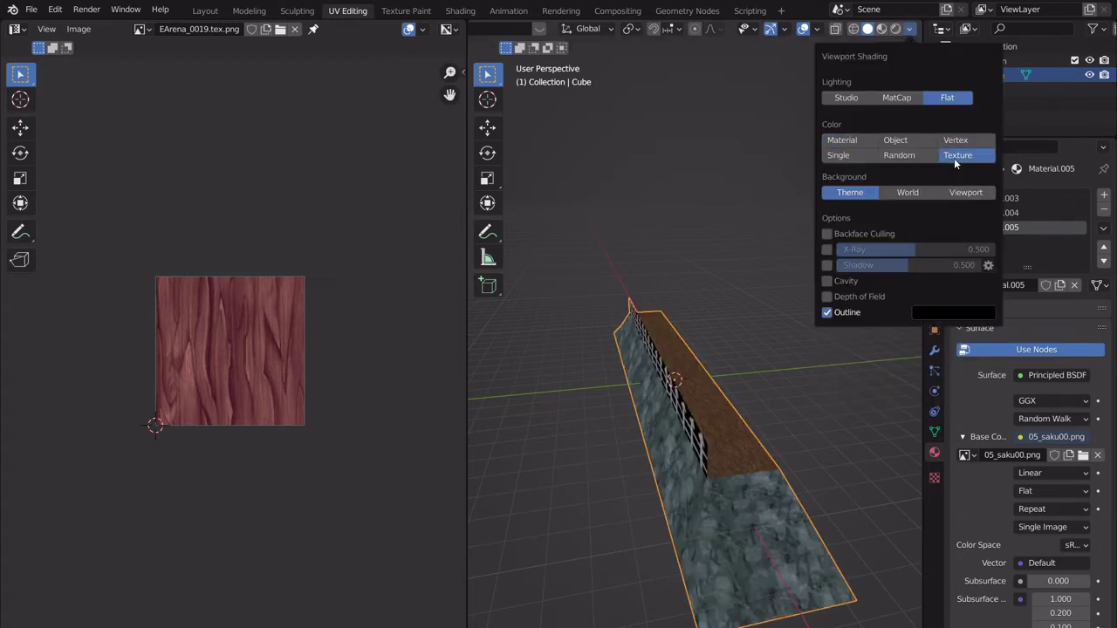
{"action": "middle_click_drag", "start_coordinate": [729, 390], "coordinate": [719, 319]}
{"action": "scroll", "coordinate": [732, 349], "scroll_direction": "up", "scroll_amount": 2}
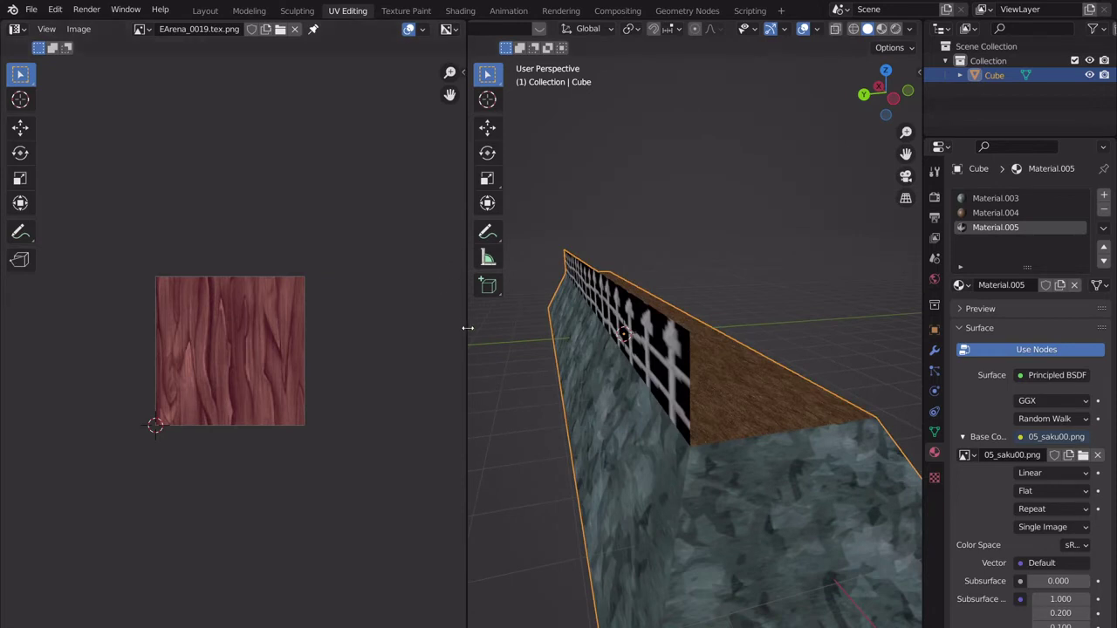
Narrow the image editor to enlarge the 3D viewport, and deselect the object without joining the areas.
{"action": "left_click_drag", "start_coordinate": [465, 326], "coordinate": [267, 343]}
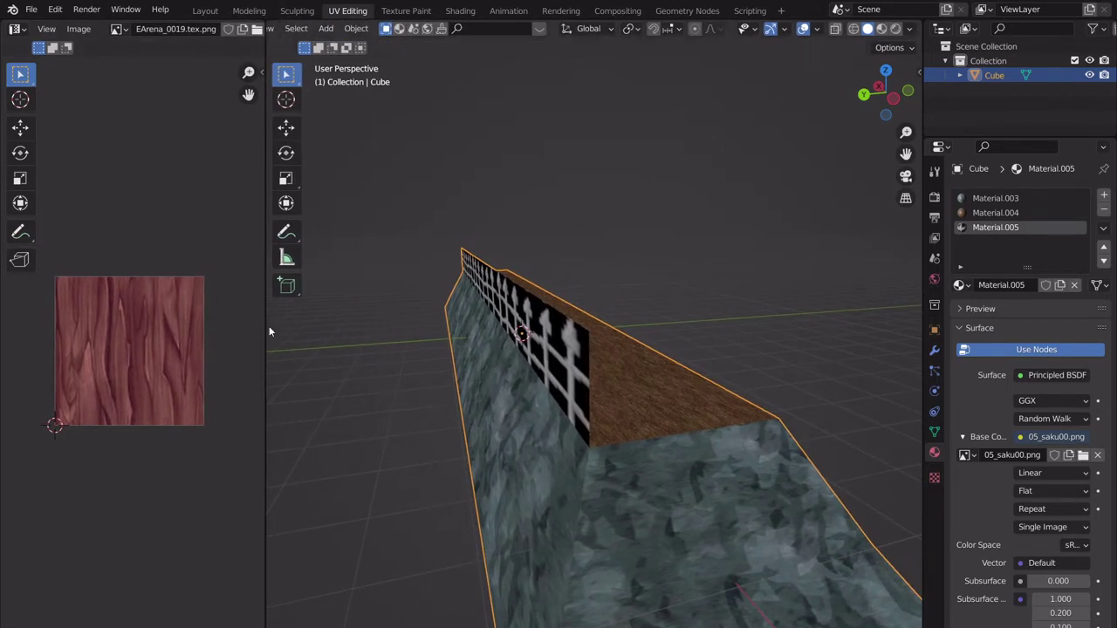
{"action": "right_click", "coordinate": [265, 329]}
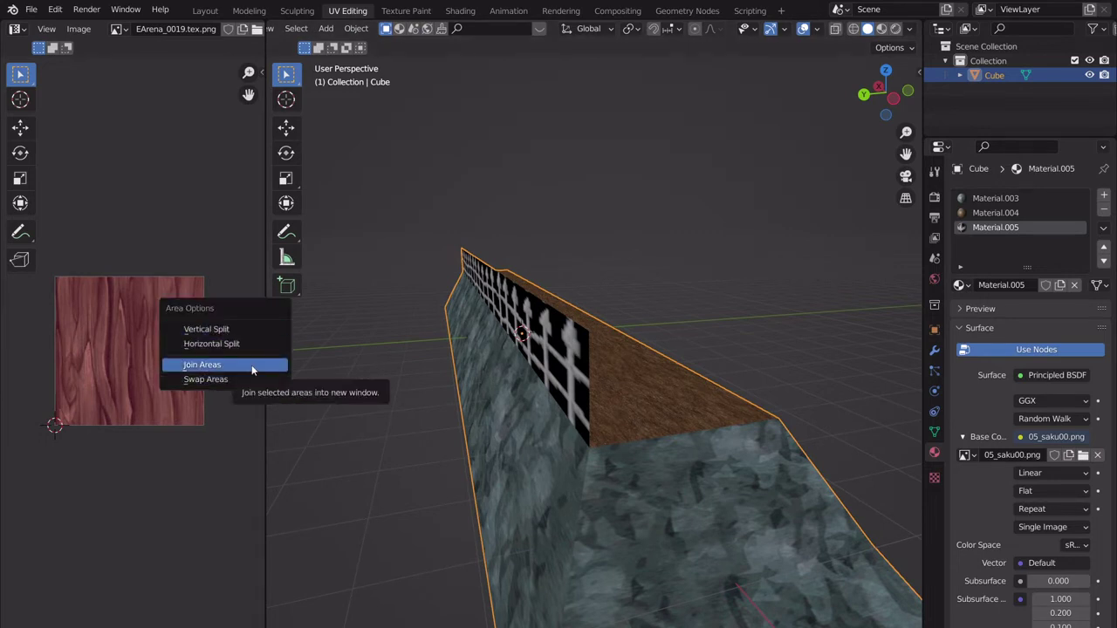
{"action": "left_click", "coordinate": [623, 281]}
{"action": "middle_click_drag", "start_coordinate": [623, 281], "coordinate": [631, 312]}
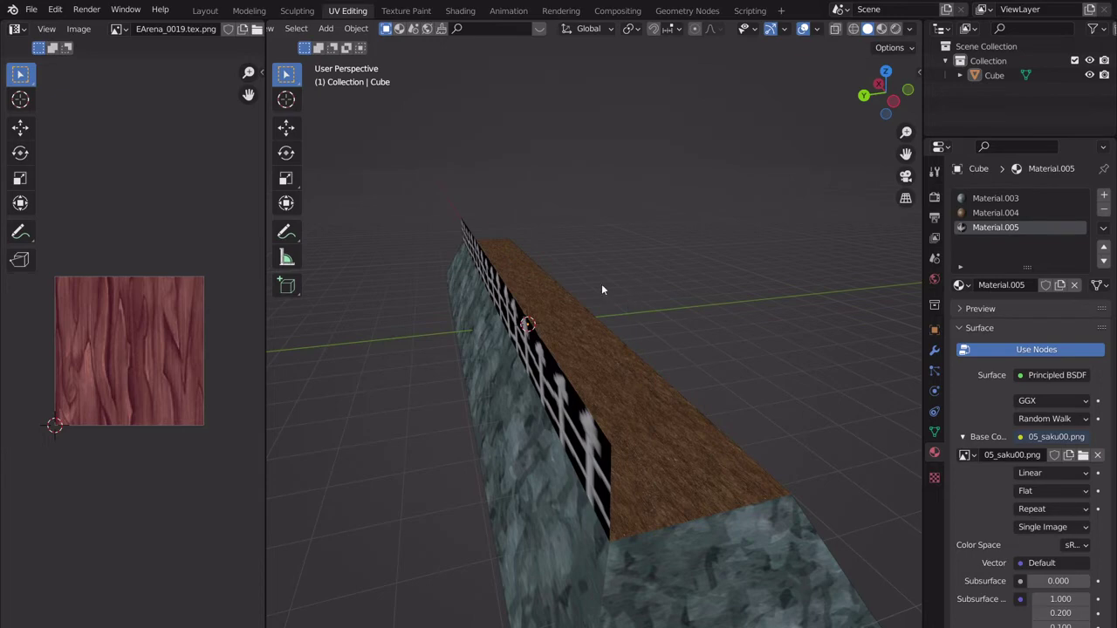
Switch to the Layout workspace and set its viewport to Solid shading with Flat lighting and Texture colour.
{"action": "left_click", "coordinate": [206, 11]}
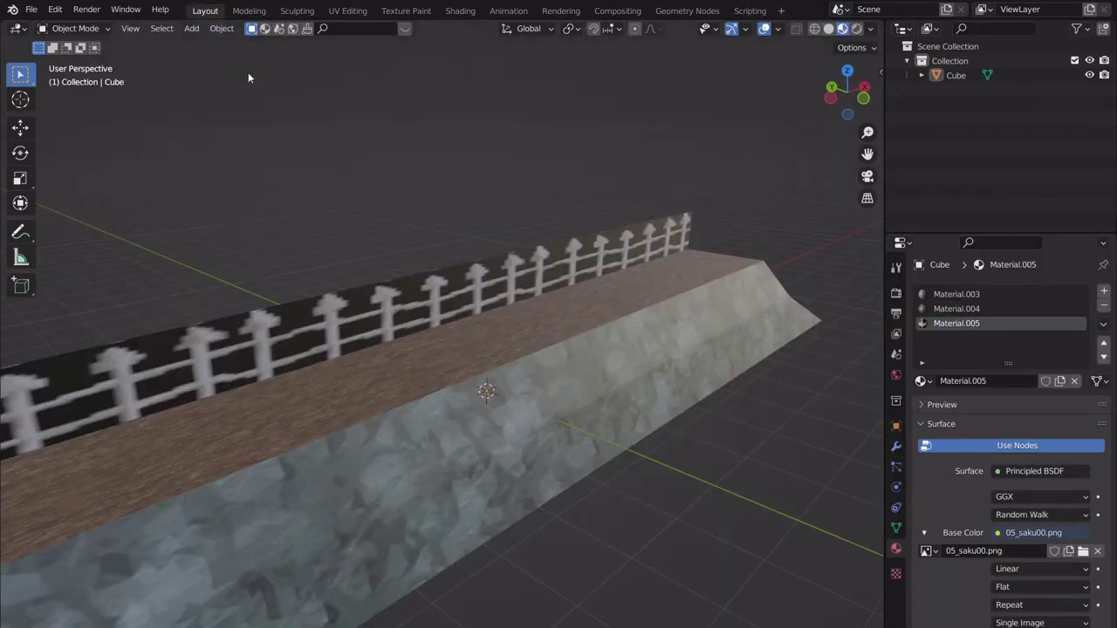
{"action": "middle_click_drag", "start_coordinate": [528, 255], "coordinate": [482, 248]}
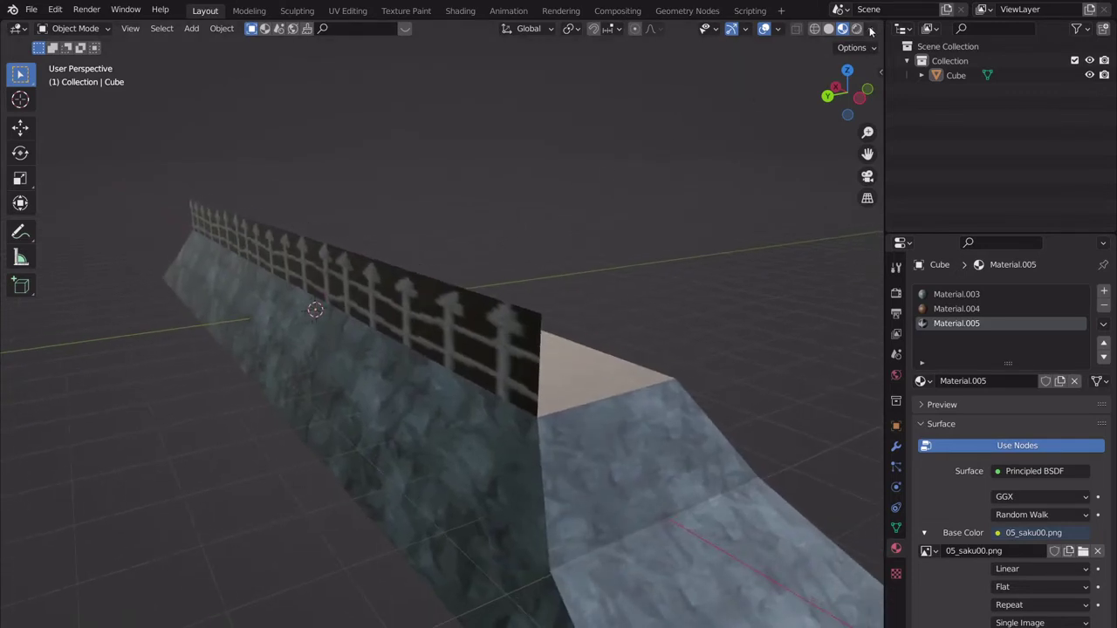
{"action": "left_click", "coordinate": [828, 28]}
{"action": "left_click", "coordinate": [873, 29]}
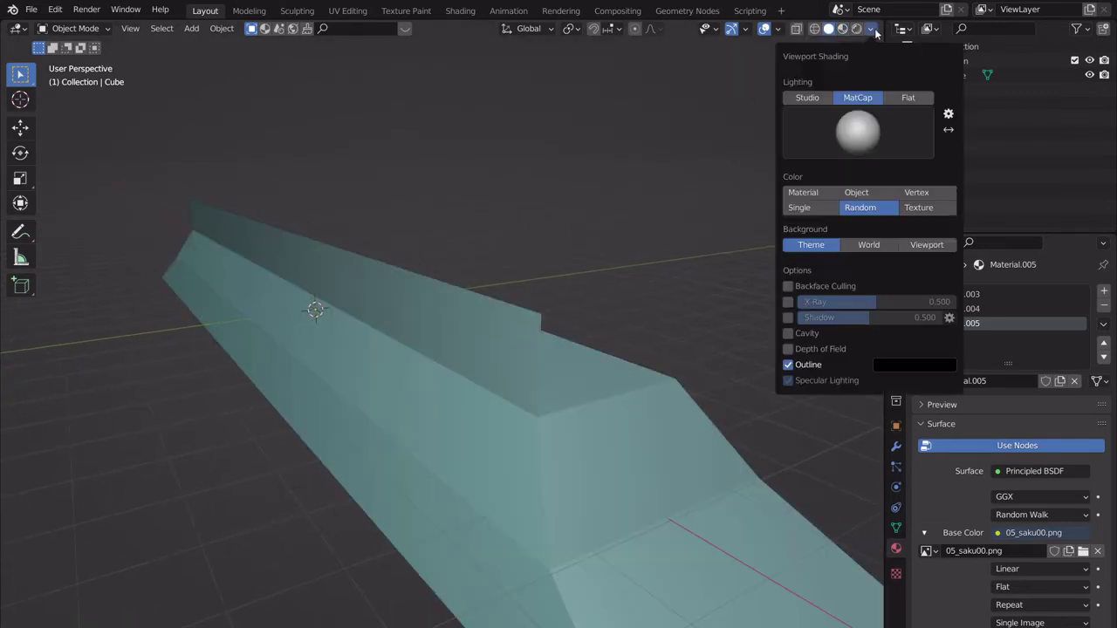
{"action": "left_click", "coordinate": [910, 102]}
{"action": "left_click", "coordinate": [918, 156]}
{"action": "middle_click_drag", "start_coordinate": [641, 218], "coordinate": [602, 269]}
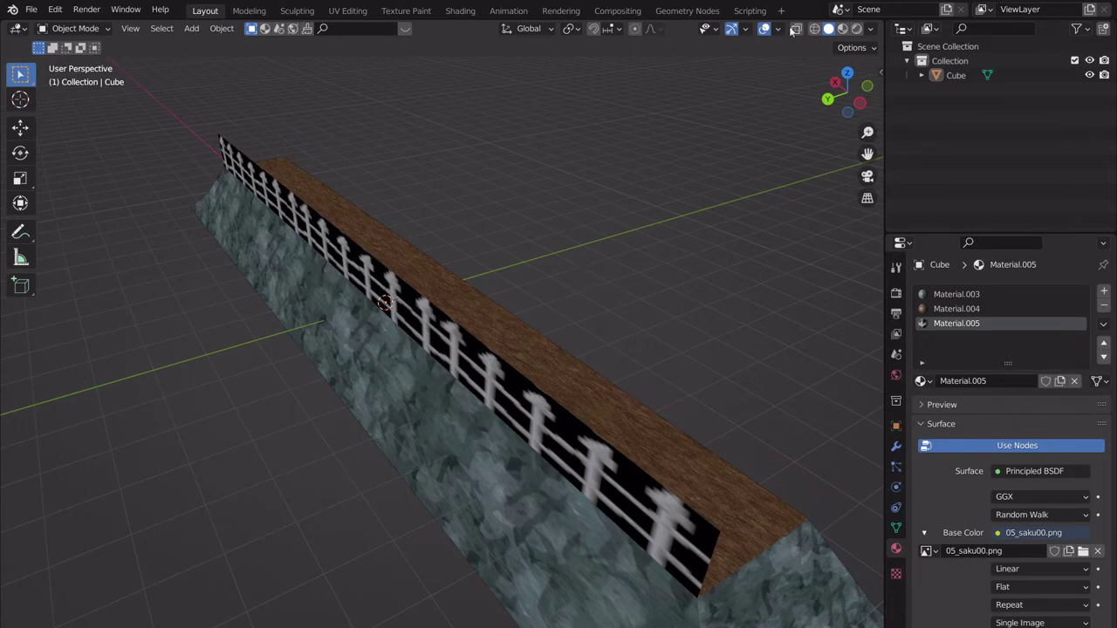
Set the viewport shading to Random colour with Cavity enabled and MatCap lighting, and inspect the model.
{"action": "left_click", "coordinate": [870, 29]}
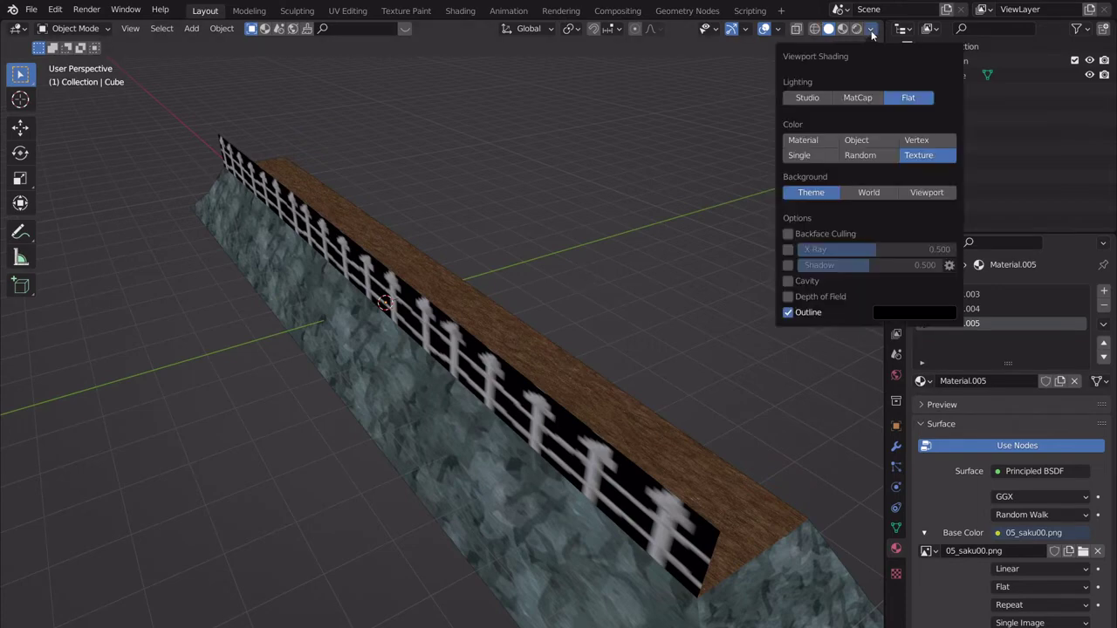
{"action": "left_click", "coordinate": [854, 154]}
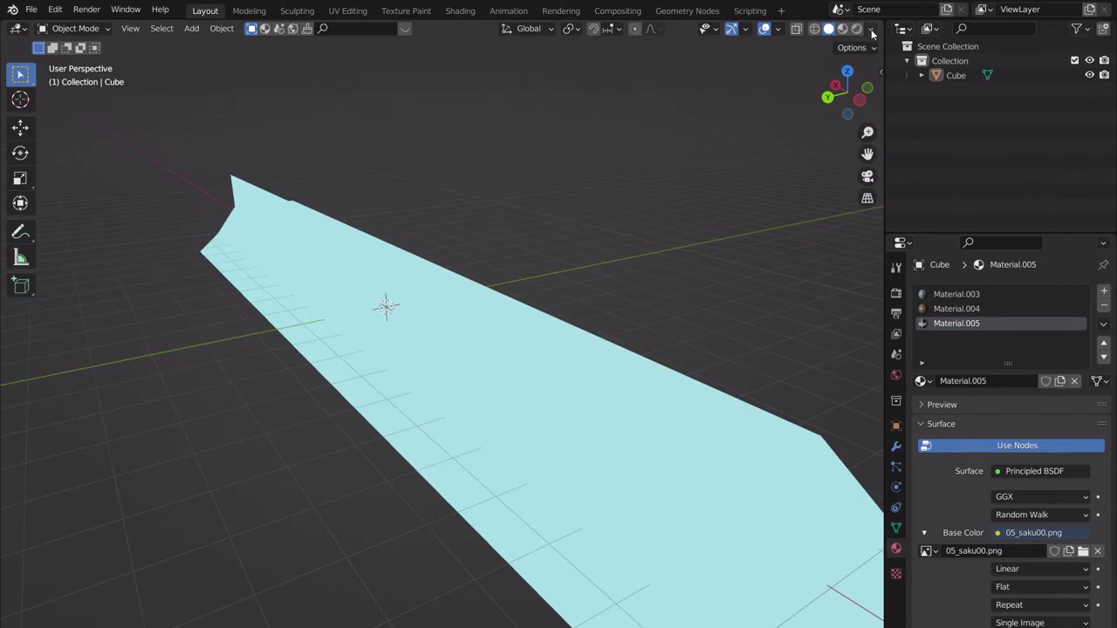
{"action": "left_click", "coordinate": [870, 29]}
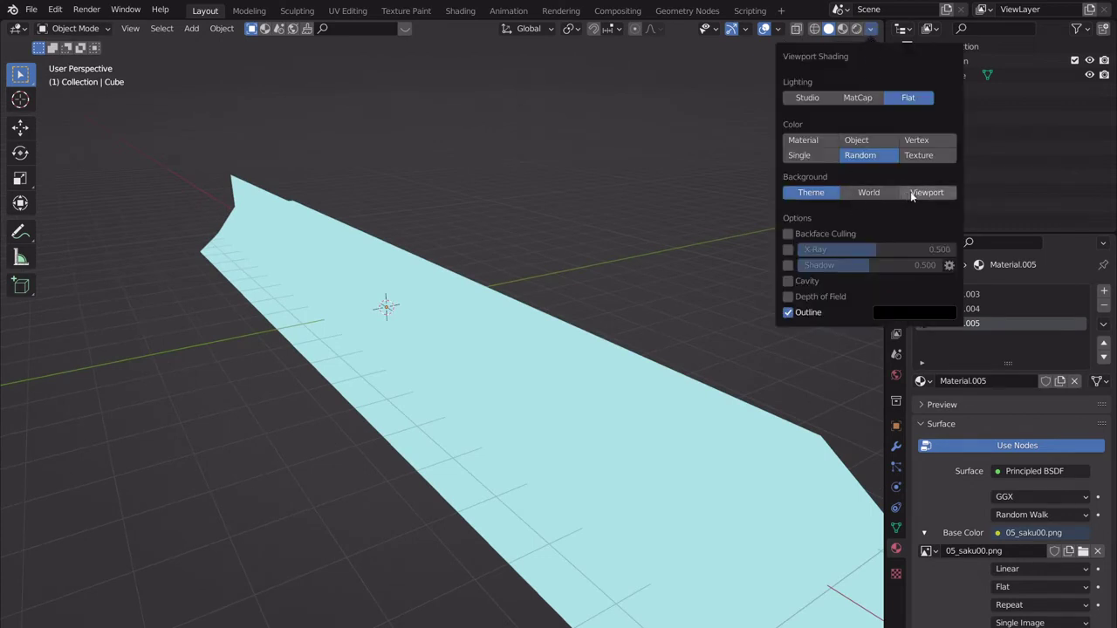
{"action": "left_click", "coordinate": [789, 282]}
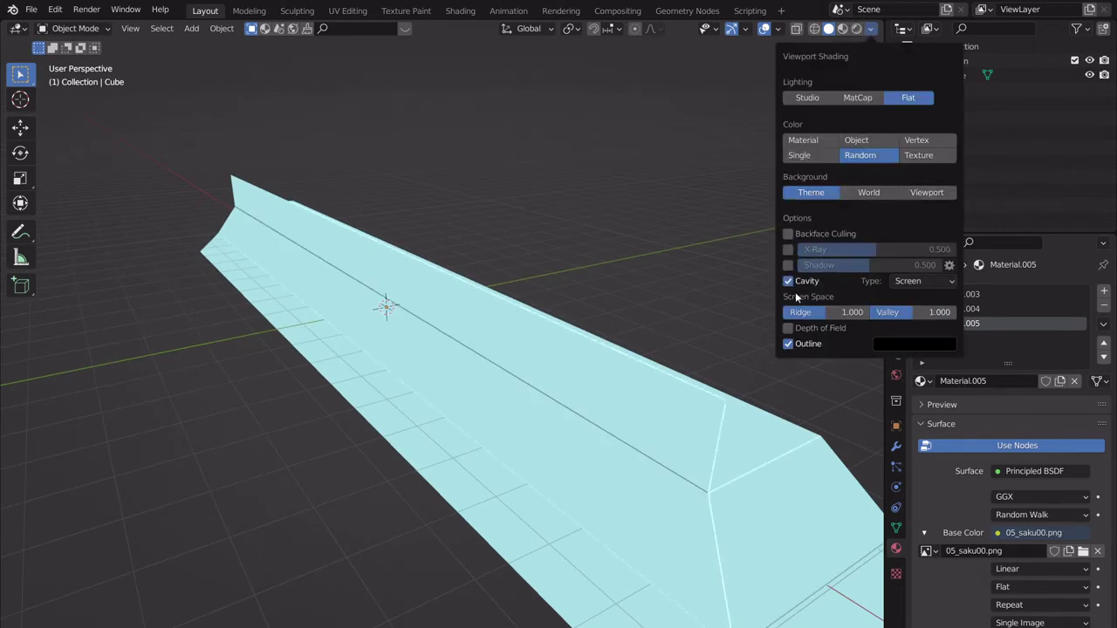
{"action": "left_click", "coordinate": [853, 104]}
{"action": "mouse_move", "coordinate": [638, 199]}
{"action": "middle_mouse_down"}
{"action": "mouse_move", "coordinate": [620, 227]}
{"action": "mouse_move", "coordinate": [630, 210]}
{"action": "middle_mouse_up"}
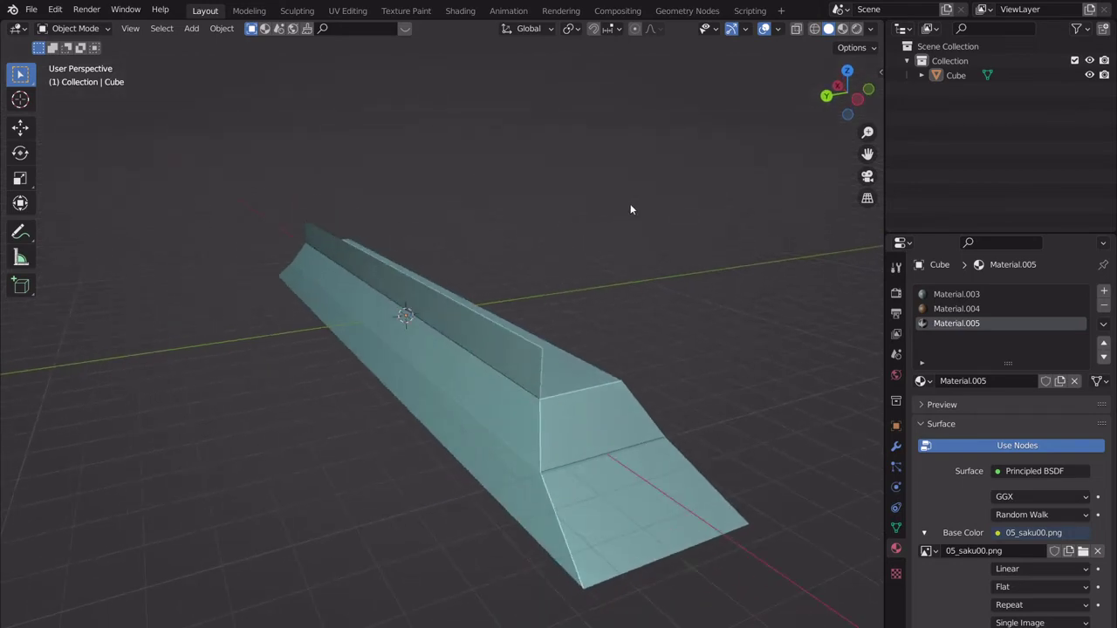
Set the viewport lighting back to Flat and the colour to Texture.
{"action": "left_click", "coordinate": [868, 30]}
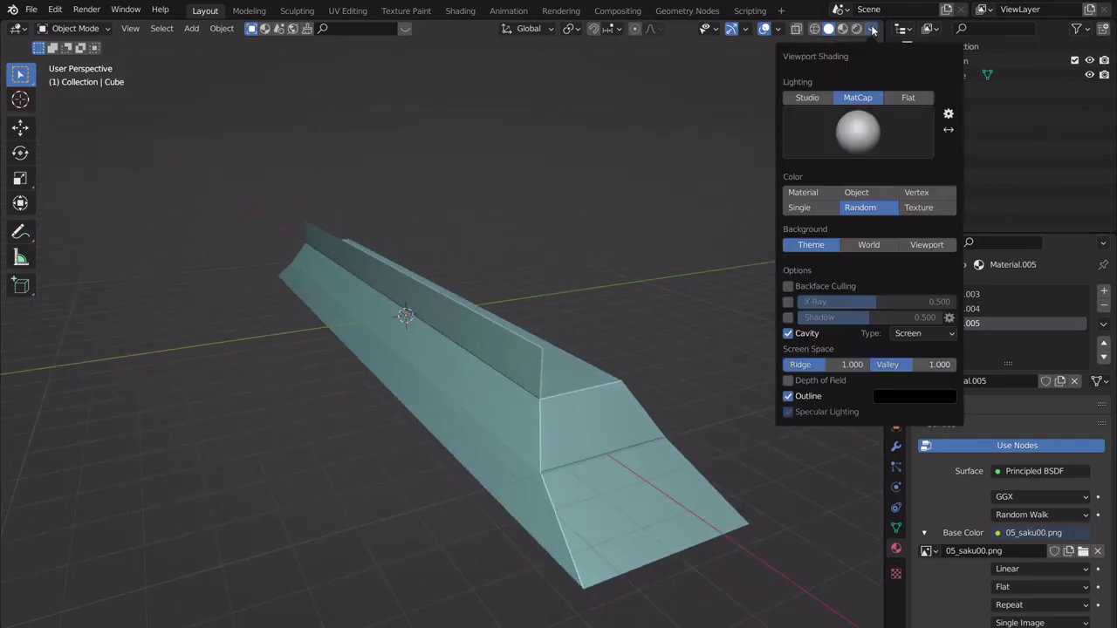
{"action": "left_click", "coordinate": [909, 97]}
{"action": "left_click", "coordinate": [921, 155]}
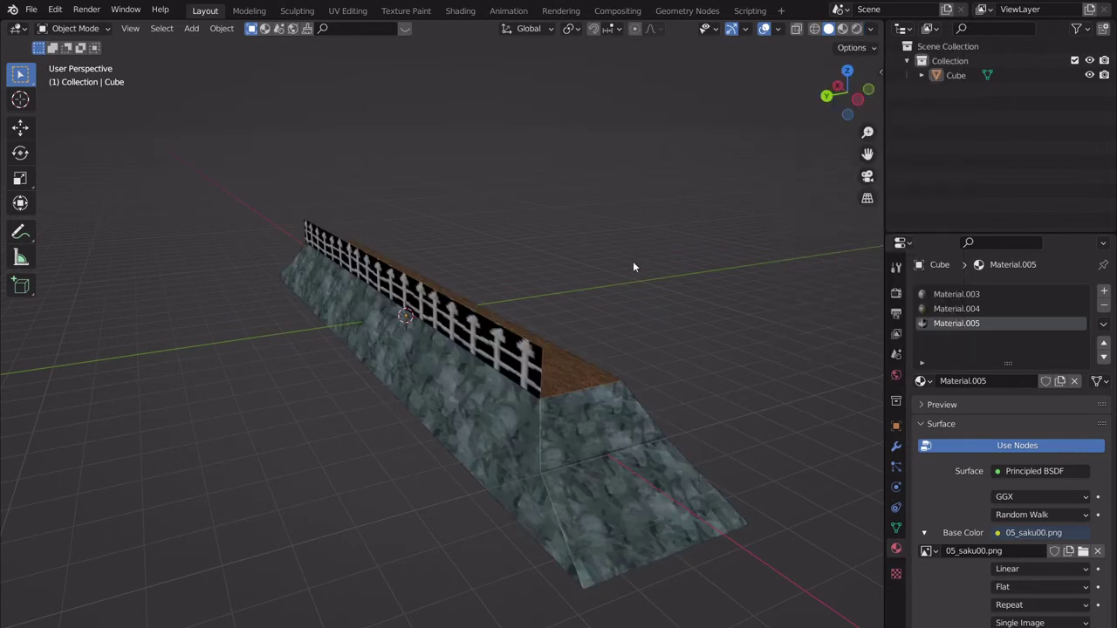
{"action": "middle_click_drag", "start_coordinate": [629, 263], "coordinate": [578, 294]}
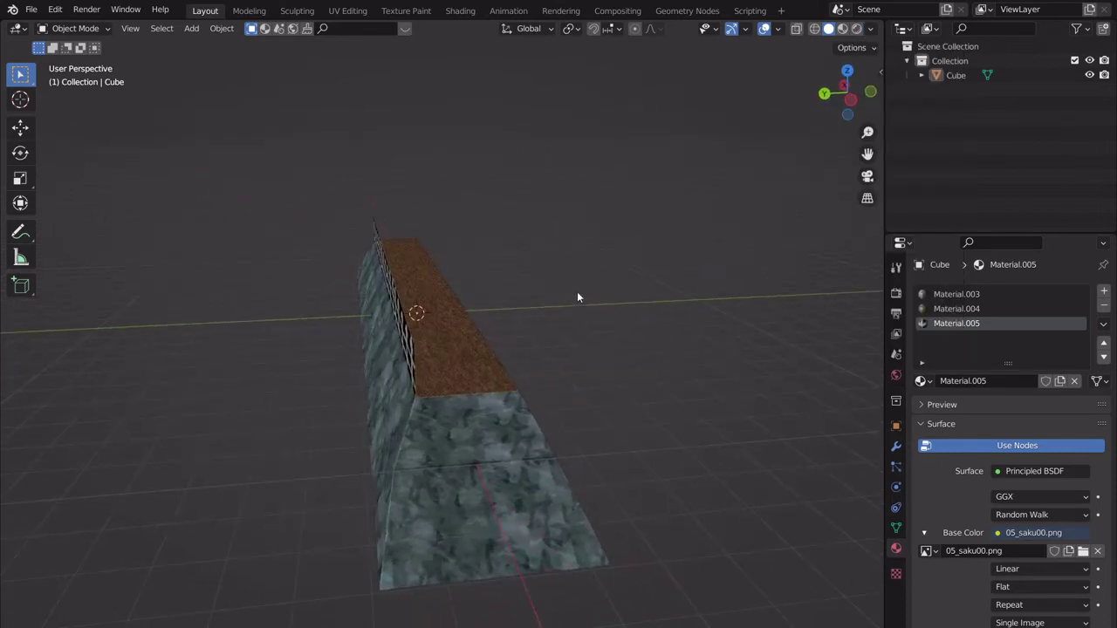
Examine the textured slopes, dirt top and fence from several sides in Object and Edit Mode.
{"action": "middle_click_drag", "start_coordinate": [571, 329], "coordinate": [597, 347]}
{"action": "key", "text": "Tab"}
{"action": "middle_click_drag", "start_coordinate": [530, 365], "coordinate": [596, 423]}
{"action": "key", "text": "Tab"}
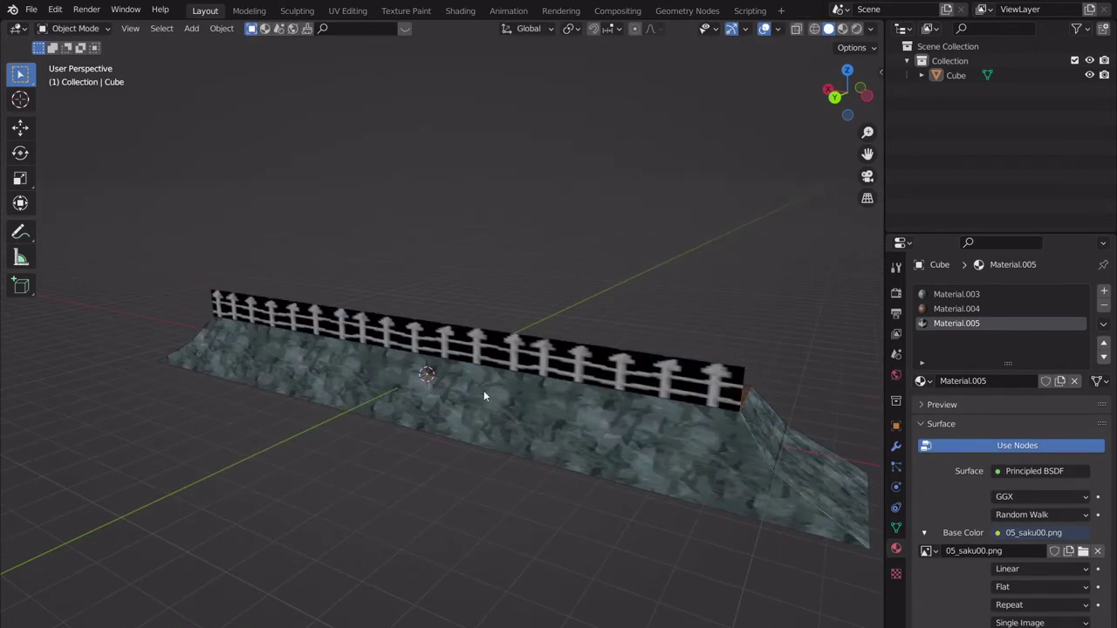
{"action": "middle_click_drag", "start_coordinate": [484, 394], "coordinate": [419, 374]}
{"action": "key", "text": "Tab"}
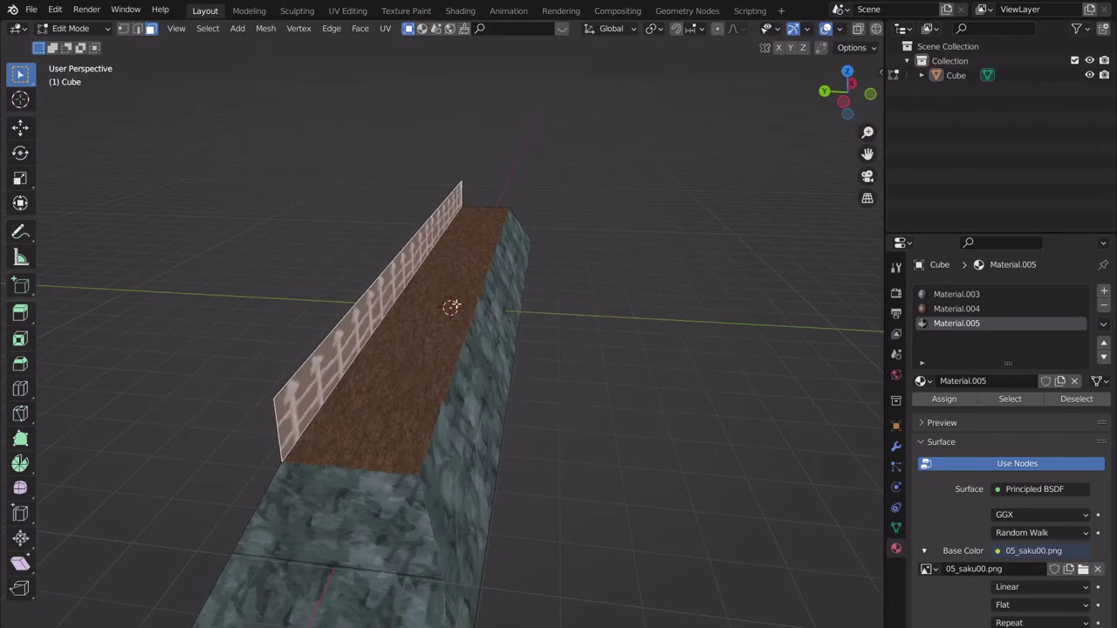
{"action": "left_click", "coordinate": [456, 305]}
{"action": "mouse_move", "coordinate": [456, 304]}
{"action": "middle_mouse_down"}
{"action": "mouse_move", "coordinate": [457, 320]}
{"action": "mouse_move", "coordinate": [401, 328]}
{"action": "mouse_move", "coordinate": [585, 300]}
{"action": "mouse_move", "coordinate": [450, 295]}
{"action": "middle_mouse_up"}
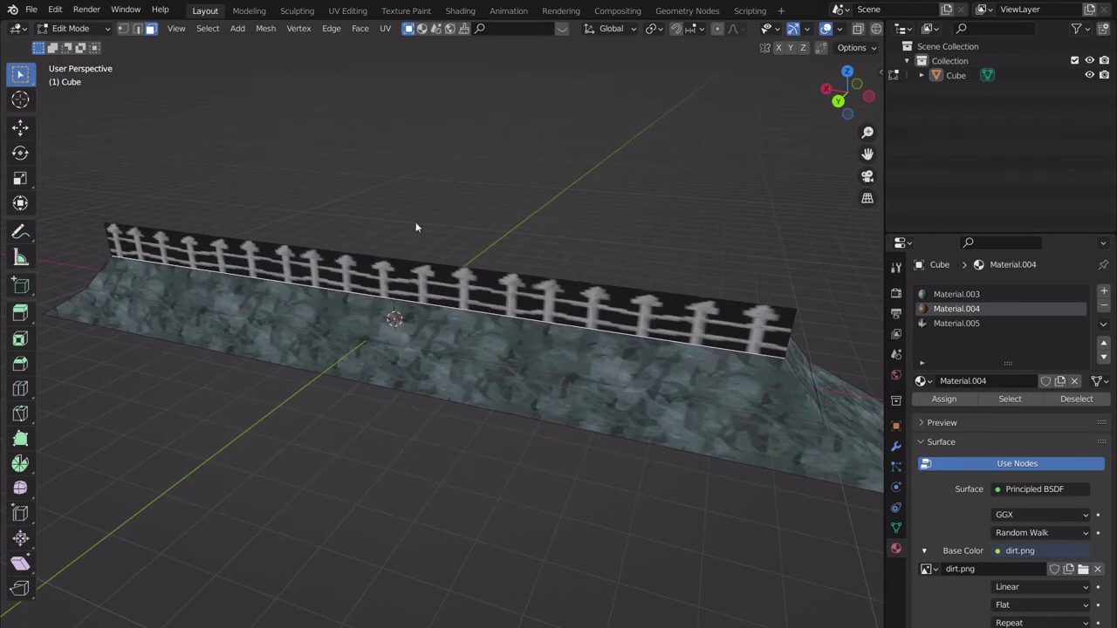
{"action": "key", "text": "Tab"}
{"action": "middle_click_drag", "start_coordinate": [439, 208], "coordinate": [409, 280]}
In Edit Mode, select the upright fence face and the two sloped rock faces below it.
{"action": "key", "text": "Tab"}
{"action": "left_click", "coordinate": [405, 294]}
{"action": "left_click", "coordinate": [410, 319], "text": "shift"}
{"action": "left_click", "coordinate": [406, 349], "text": "shift"}
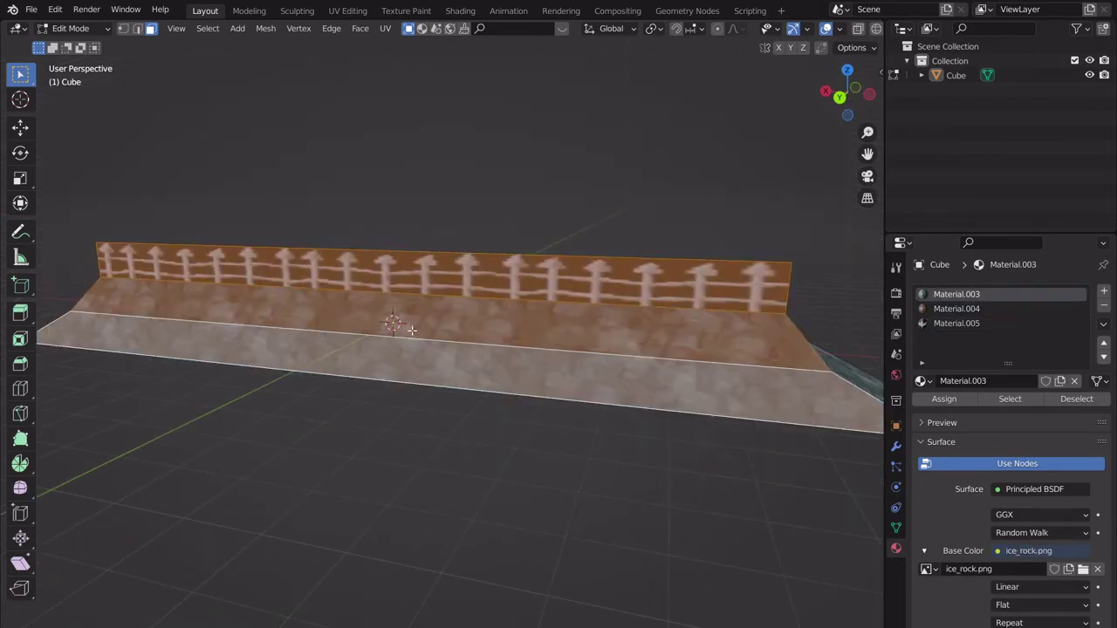
{"action": "middle_click_drag", "start_coordinate": [407, 349], "coordinate": [389, 334]}
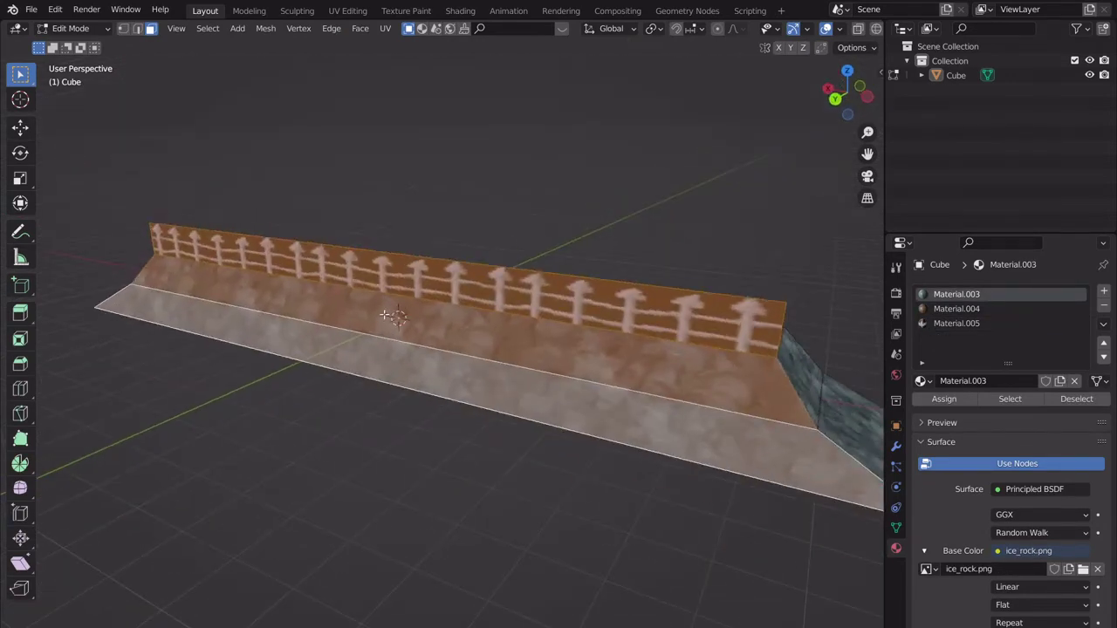
{"action": "key", "text": "ctrl+r"}
{"action": "middle_click_drag", "start_coordinate": [385, 357], "coordinate": [461, 249]}
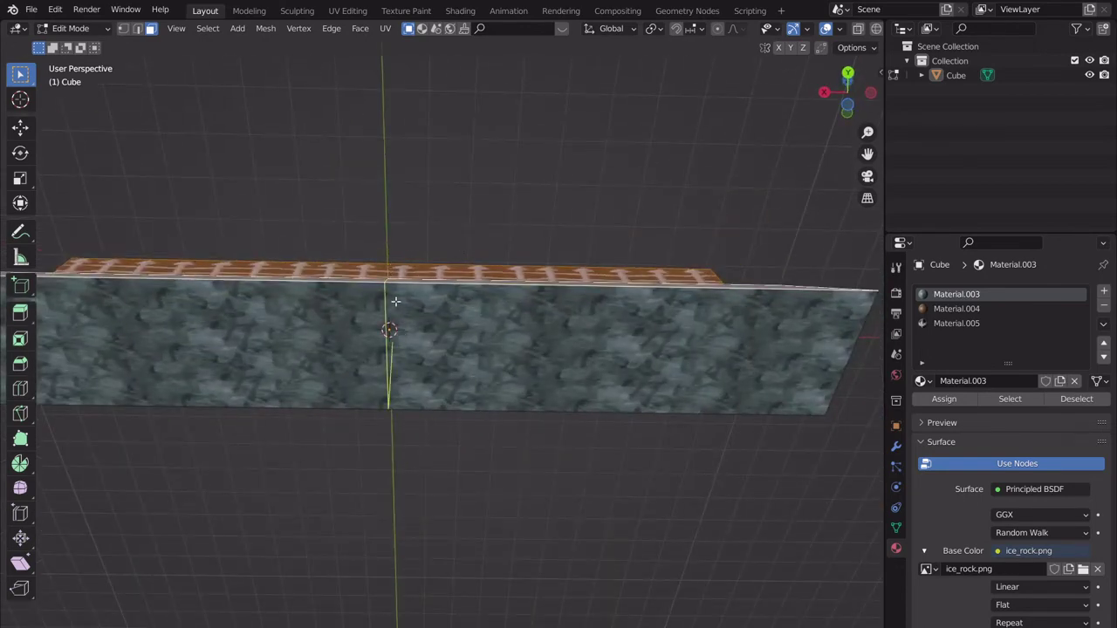
{"action": "middle_click_drag", "start_coordinate": [395, 301], "coordinate": [483, 422]}
{"action": "scroll", "coordinate": [509, 394], "scroll_direction": "down", "scroll_amount": 2}
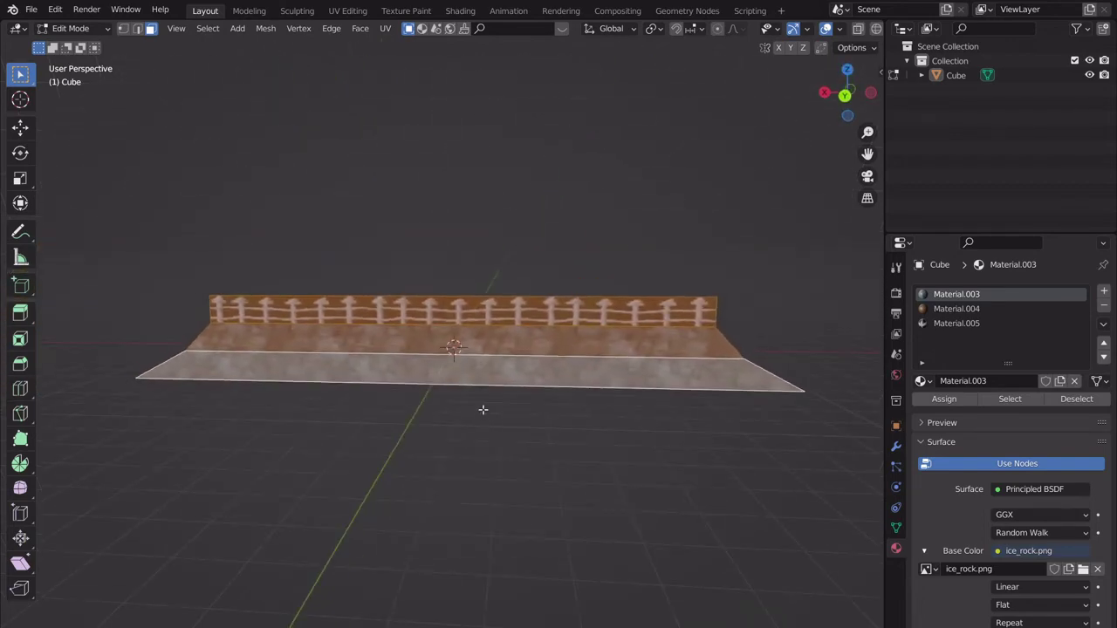
Knife-cut the fence face and both slopes below it with one vertical line near the middle.
{"action": "key", "text": "k"}
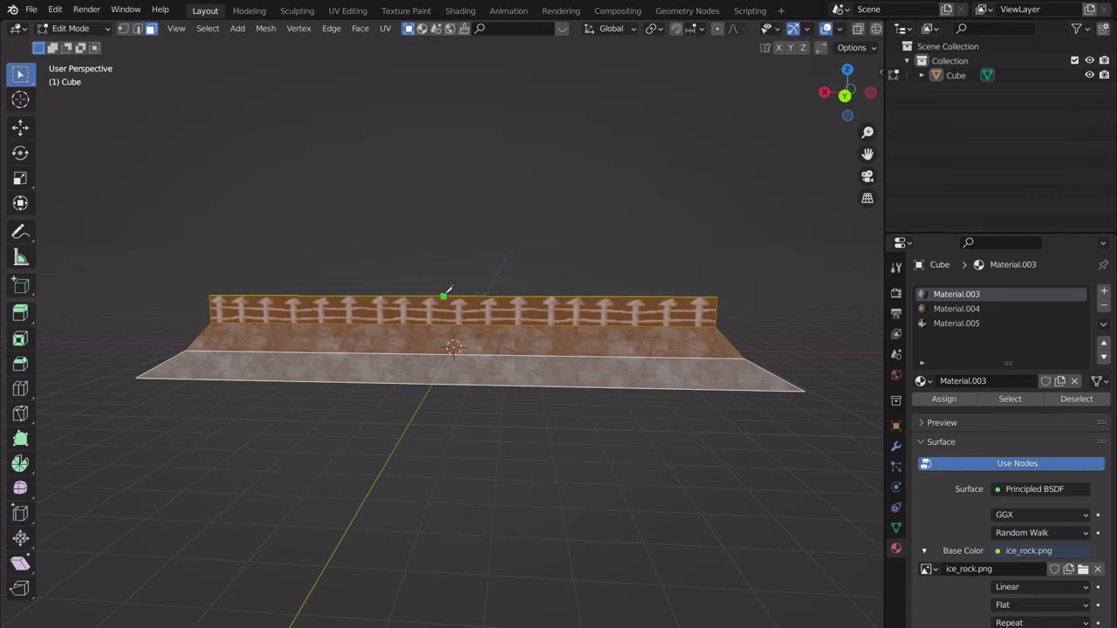
{"action": "left_click", "coordinate": [451, 297]}
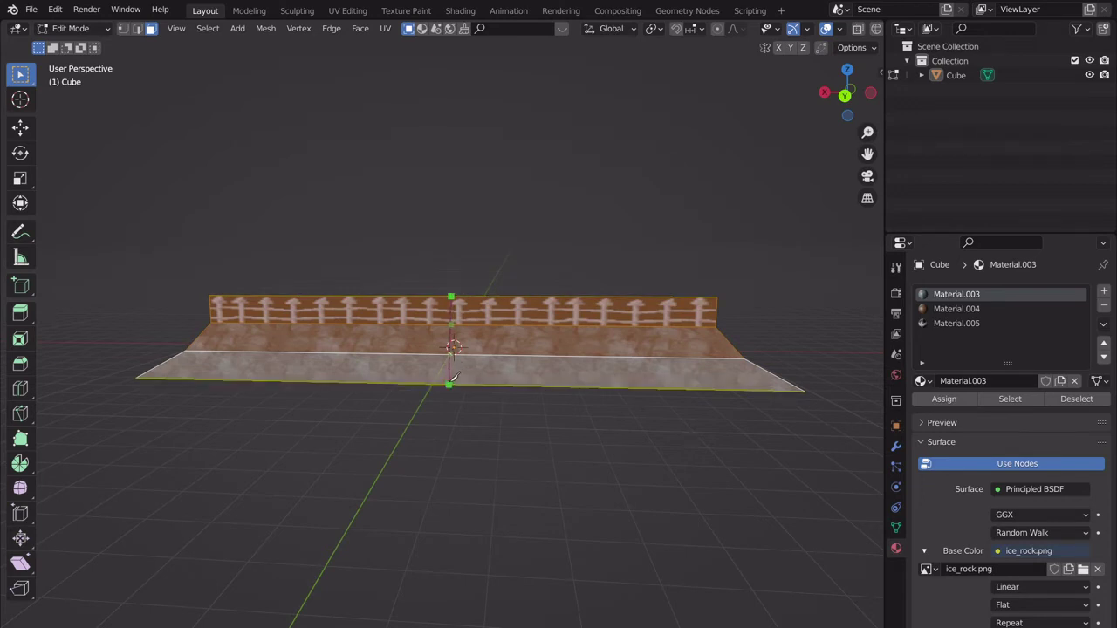
{"action": "key", "text": "Return"}
Select the fence and two slope faces on one side of the cut and move them outward along Y.
{"action": "left_click", "coordinate": [529, 363]}
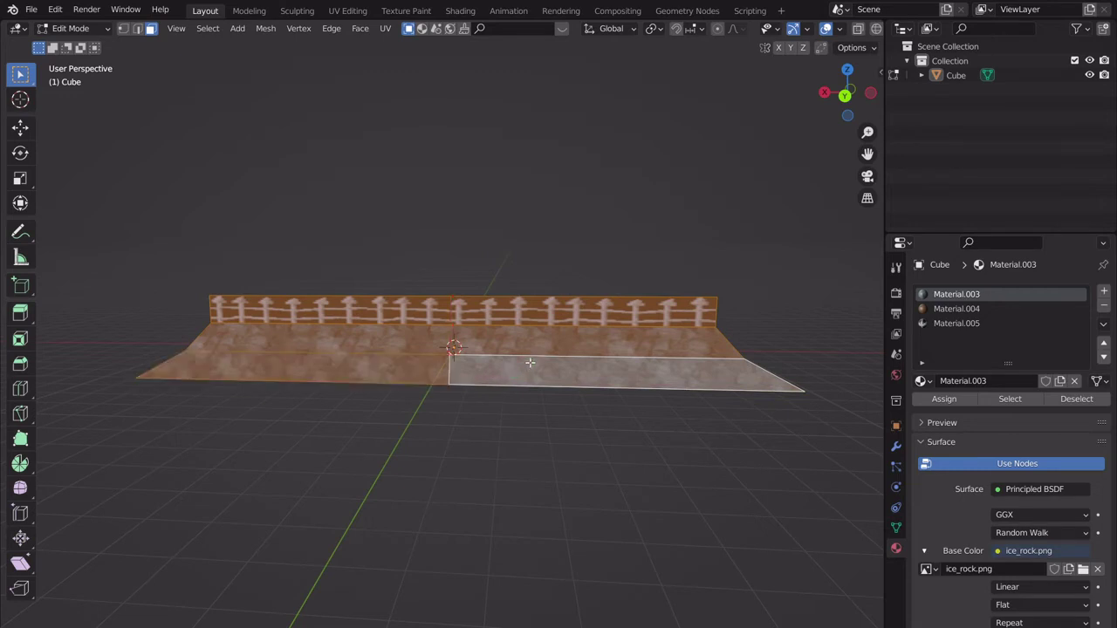
{"action": "middle_click_drag", "start_coordinate": [529, 363], "coordinate": [465, 410]}
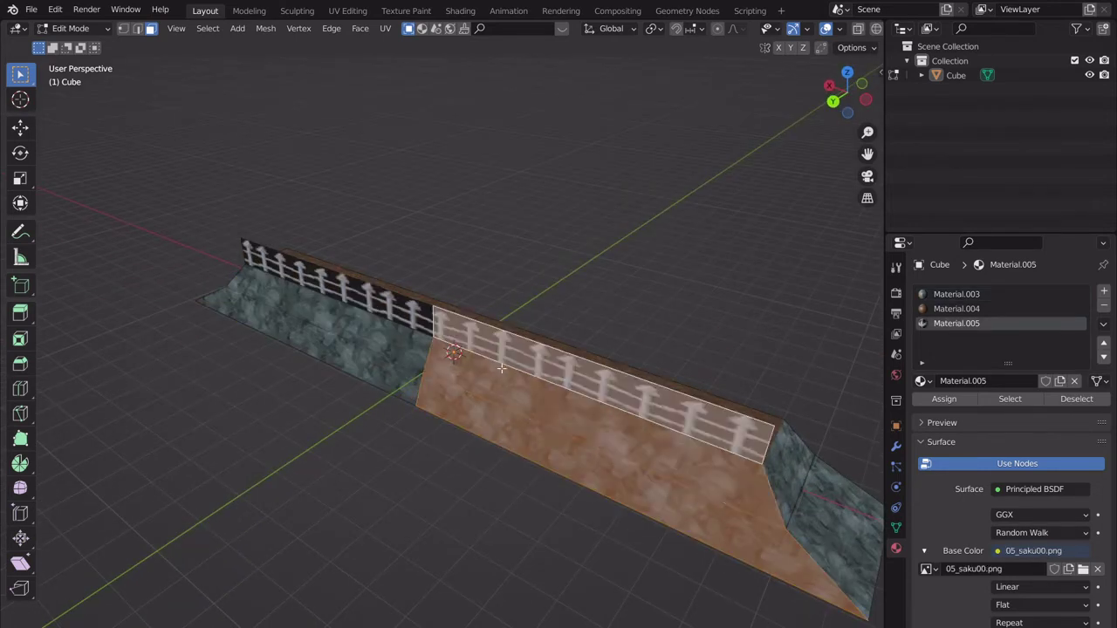
{"action": "middle_click_drag", "start_coordinate": [480, 384], "coordinate": [441, 396]}
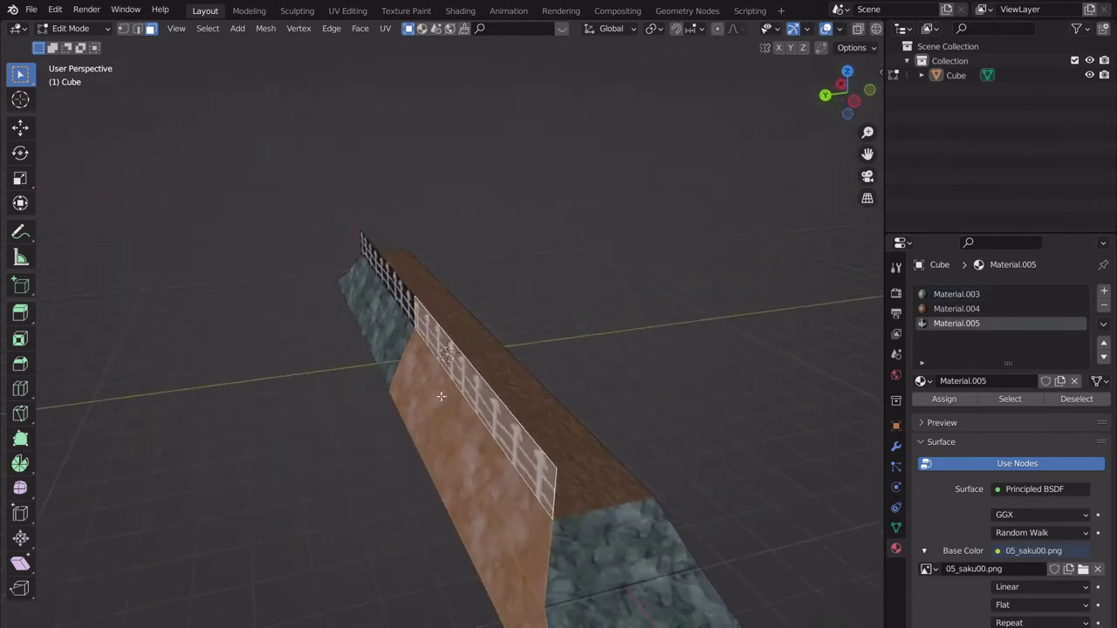
{"action": "key", "text": "g"}
{"action": "key", "text": "x"}
{"action": "right_click", "coordinate": [365, 426]}
{"action": "key", "text": "g"}
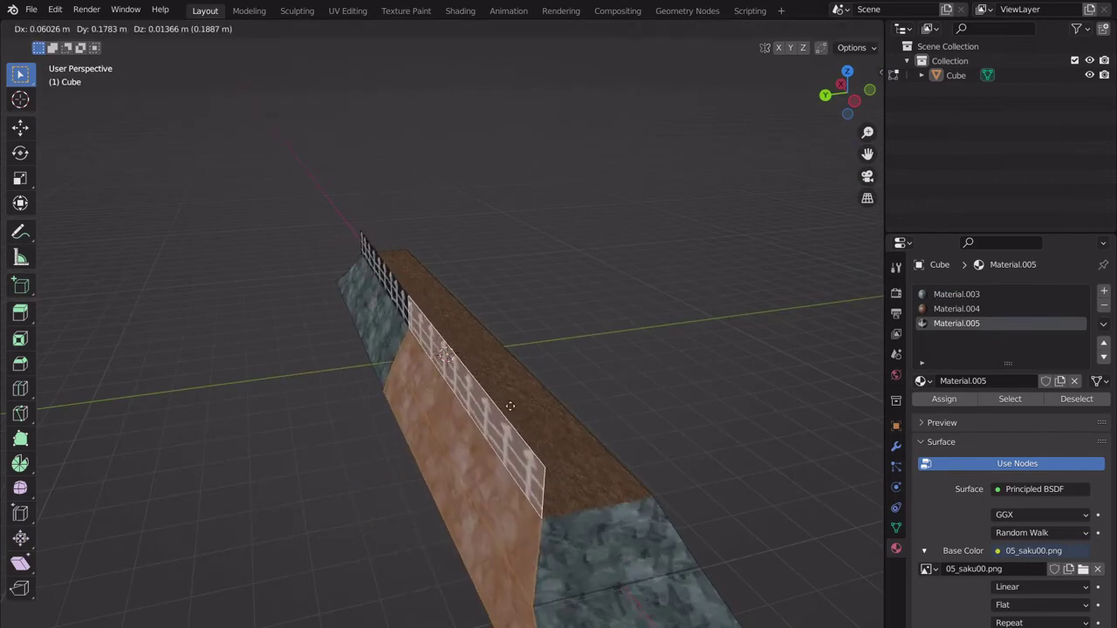
{"action": "key", "text": "y"}
{"action": "left_click", "coordinate": [392, 434]}
{"action": "middle_click_drag", "start_coordinate": [391, 434], "coordinate": [595, 437]}
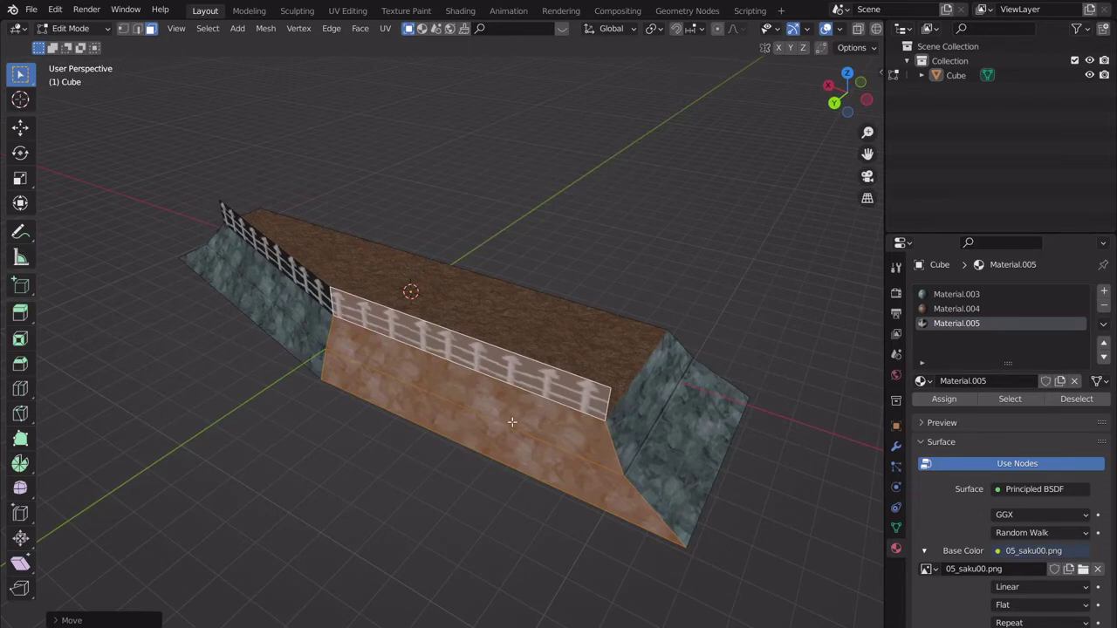
Knife-cut the shifted fence face vertically near its middle.
{"action": "middle_click_drag", "start_coordinate": [511, 423], "coordinate": [524, 399]}
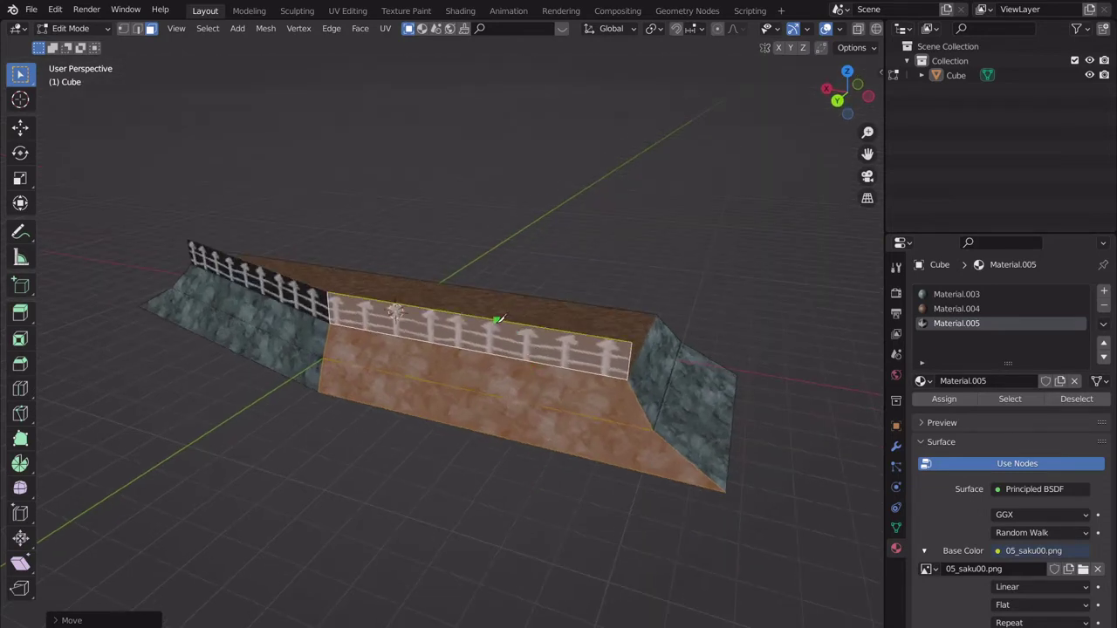
{"action": "left_click", "coordinate": [464, 313]}
{"action": "key", "text": "Return"}
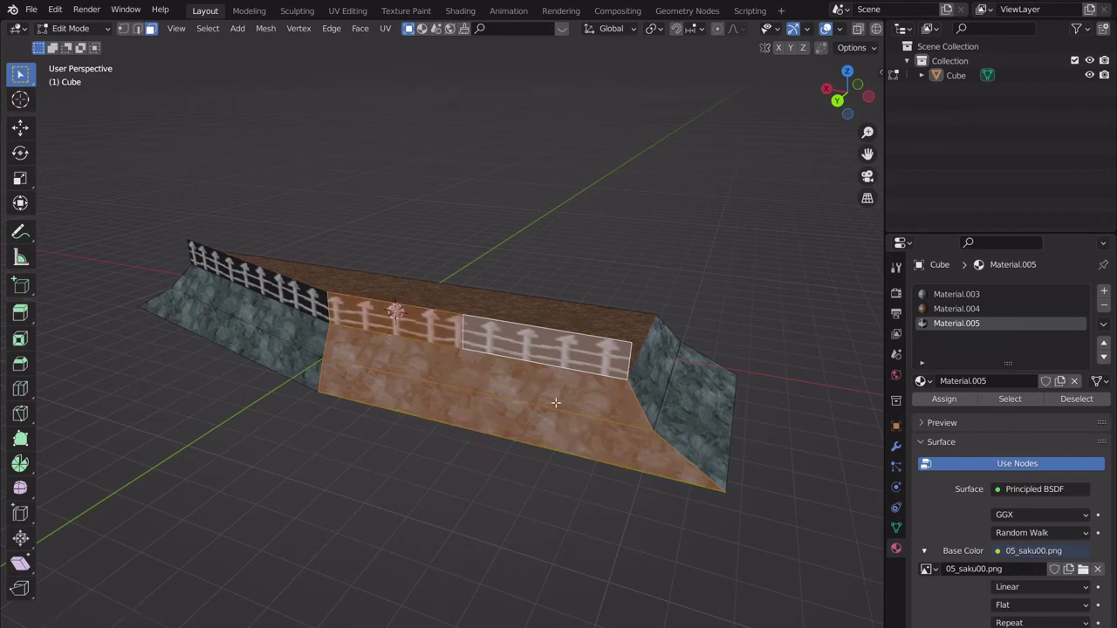
Select the fence face and both slopes beyond the new cut, move them about -1.6 m along Y, and rotate them around Z.
{"action": "left_click", "coordinate": [556, 416]}
{"action": "left_click", "coordinate": [544, 355], "text": "ctrl"}
{"action": "key", "text": "g"}
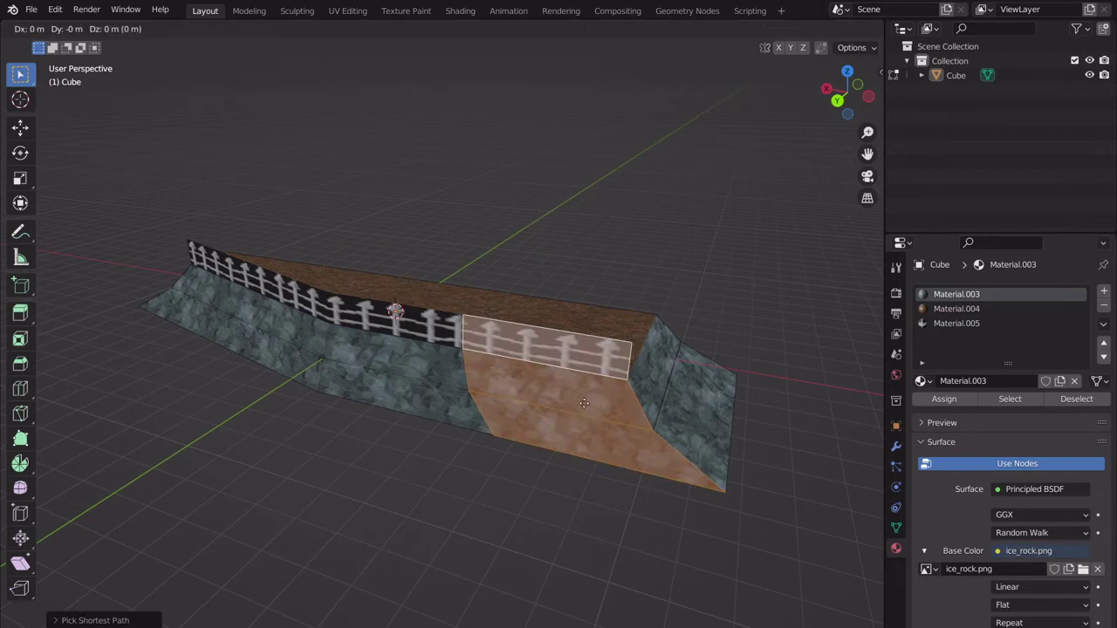
{"action": "key", "text": "x"}
{"action": "right_click", "coordinate": [576, 410]}
{"action": "key", "text": "g"}
{"action": "key", "text": "y"}
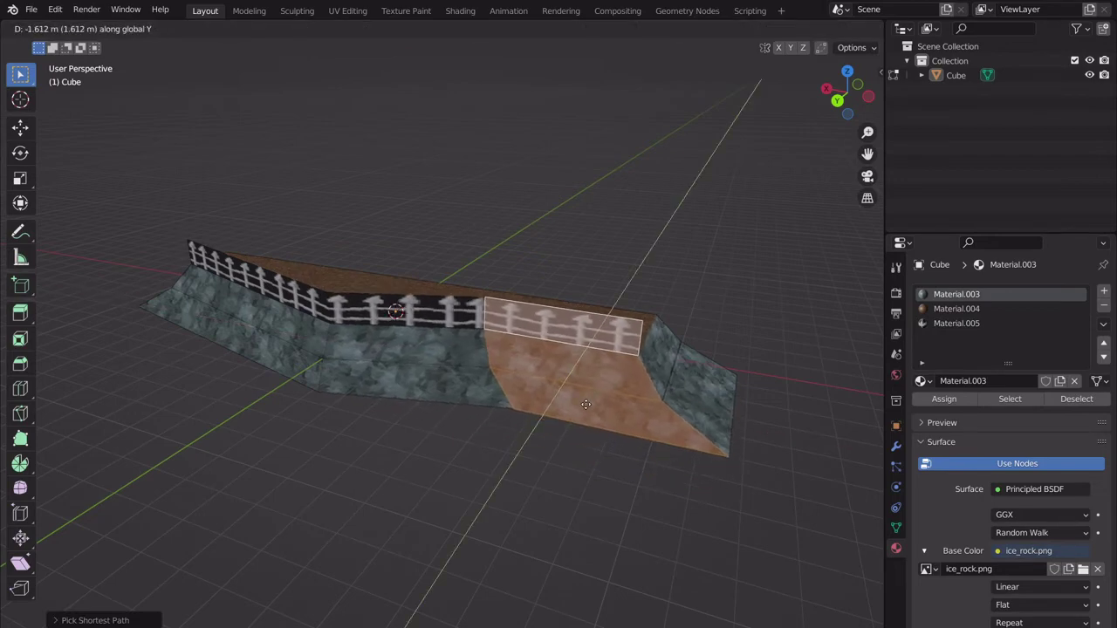
{"action": "left_click", "coordinate": [585, 404]}
{"action": "key", "text": "r"}
{"action": "key", "text": "z"}
{"action": "left_click", "coordinate": [741, 333]}
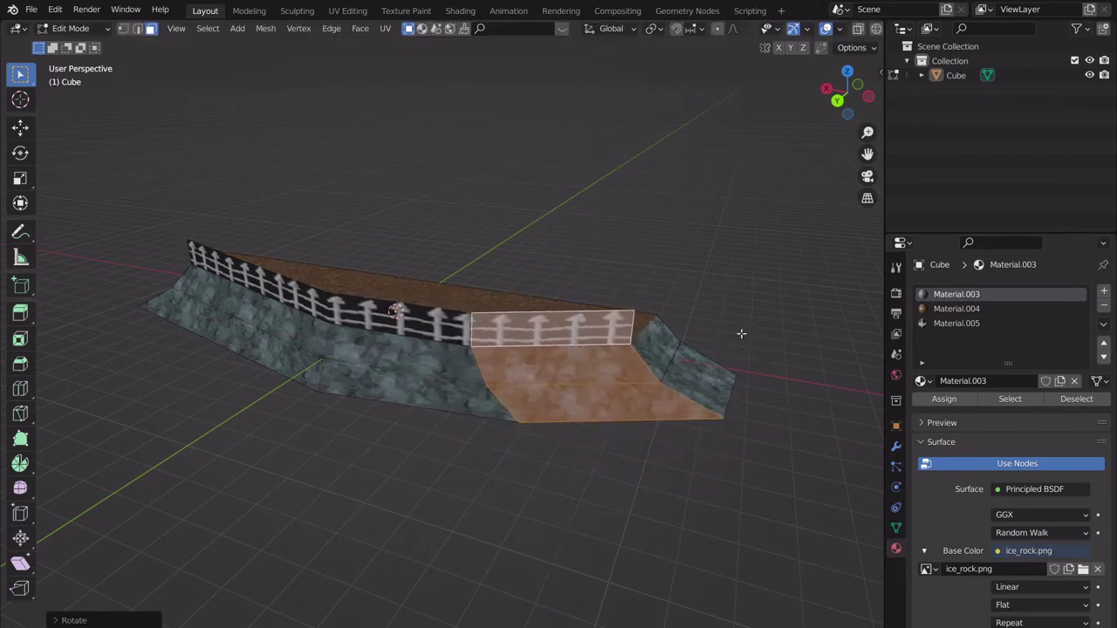
In vertex selection mode, select the bottom slope vertex at the first cut and move it along Y.
{"action": "middle_click_drag", "start_coordinate": [740, 334], "coordinate": [576, 400]}
{"action": "left_click", "coordinate": [122, 30]}
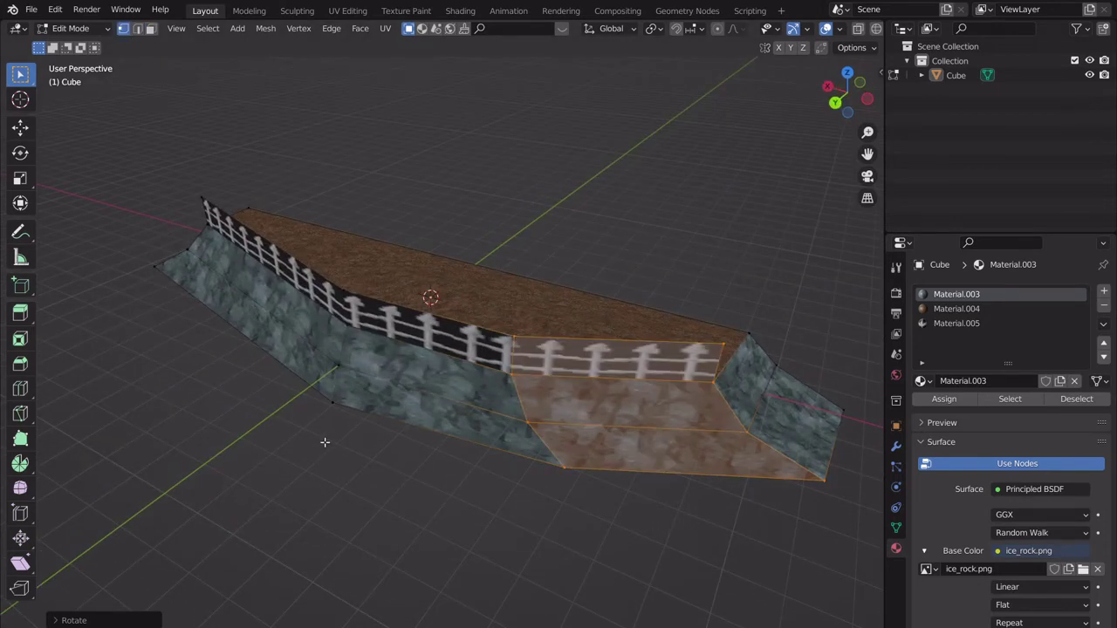
{"action": "left_click", "coordinate": [322, 401]}
{"action": "middle_click_drag", "start_coordinate": [369, 461], "coordinate": [424, 404]}
{"action": "key", "text": "g"}
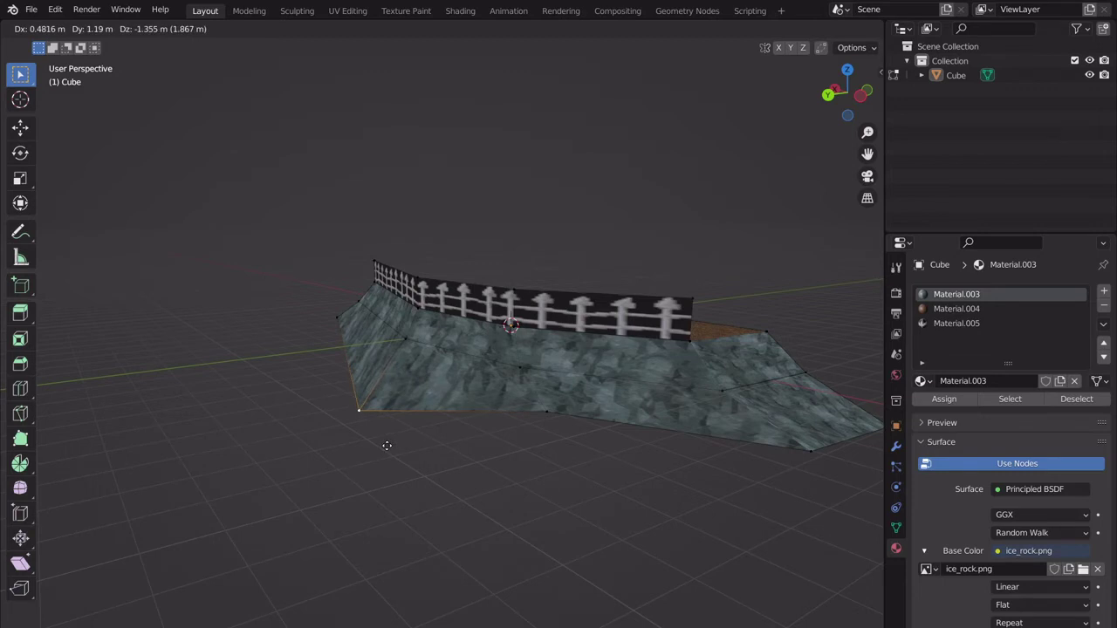
{"action": "key", "text": "y"}
{"action": "left_click", "coordinate": [367, 449]}
{"action": "key", "text": "g"}
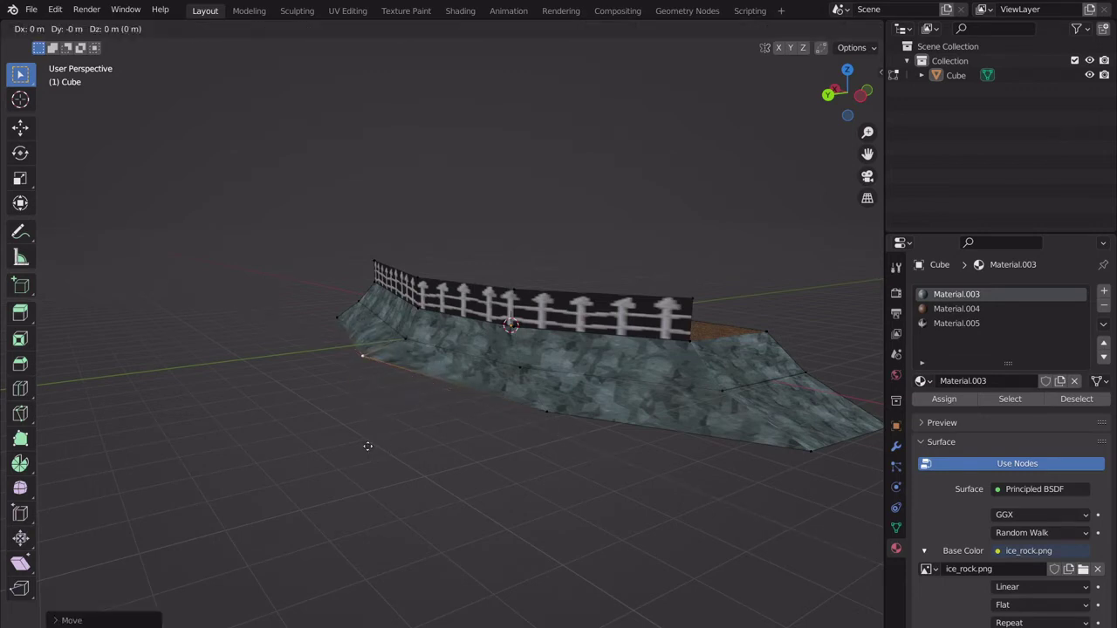
{"action": "key", "text": "y"}
{"action": "left_click", "coordinate": [365, 458]}
Move the same bottom slope vertex about -2.8 m along X.
{"action": "key", "text": "g"}
{"action": "key", "text": "x"}
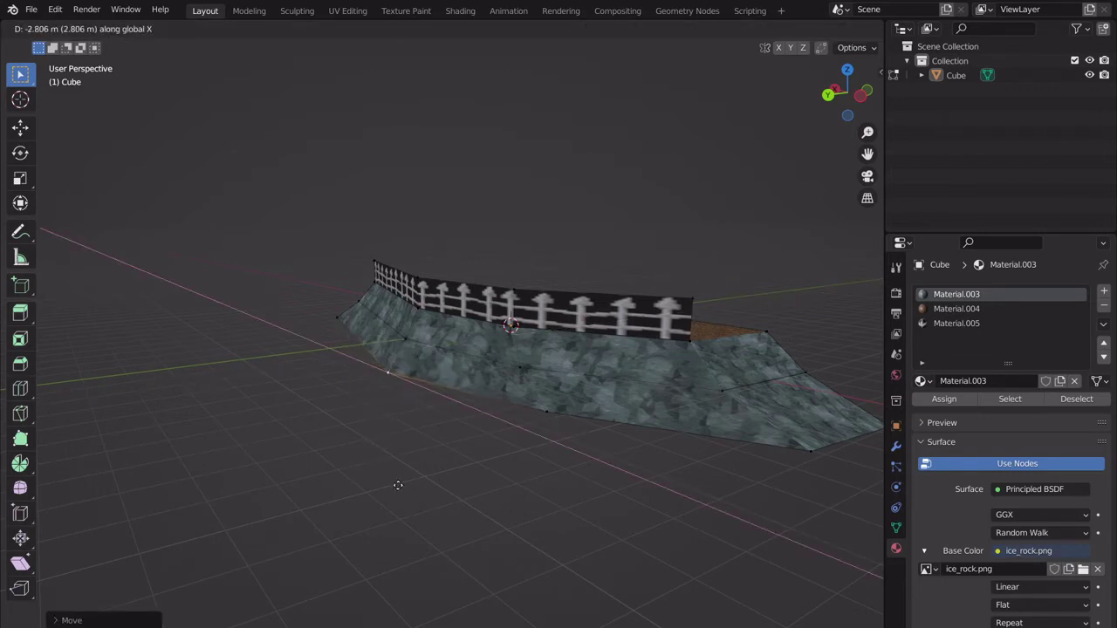
{"action": "left_click", "coordinate": [399, 485]}
Move the middle vertex between the upper and lower front slopes far toward one end of the mesh.
{"action": "scroll", "coordinate": [435, 430], "scroll_direction": "up", "scroll_amount": 2}
{"action": "middle_click_drag", "start_coordinate": [435, 430], "coordinate": [533, 394]}
{"action": "key", "text": "g"}
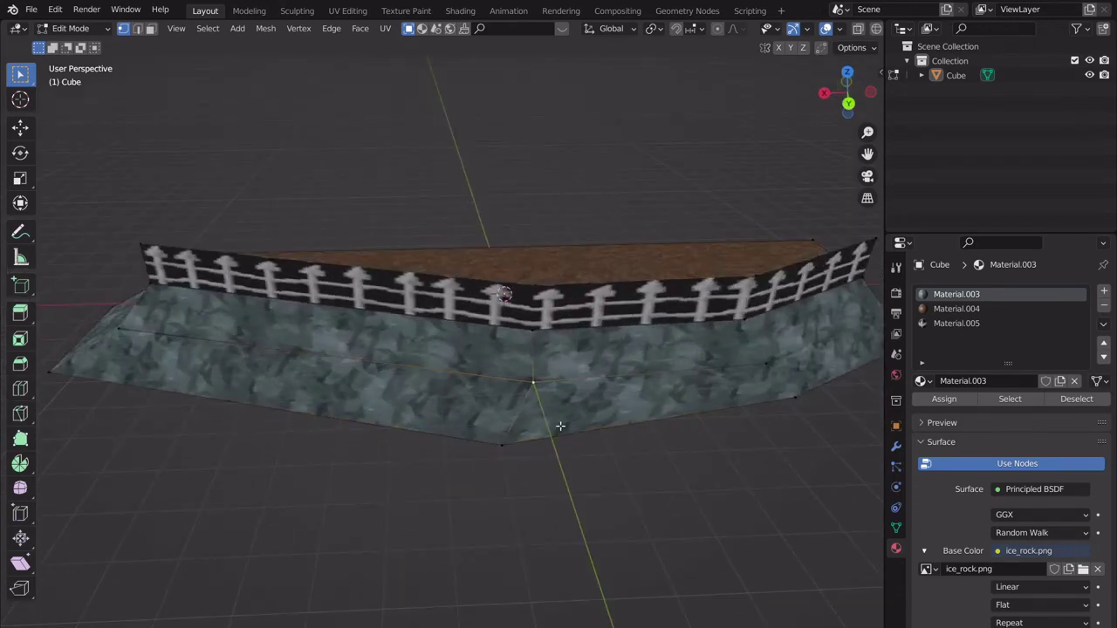
{"action": "left_click", "coordinate": [438, 424]}
{"action": "middle_click_drag", "start_coordinate": [438, 424], "coordinate": [338, 306]}
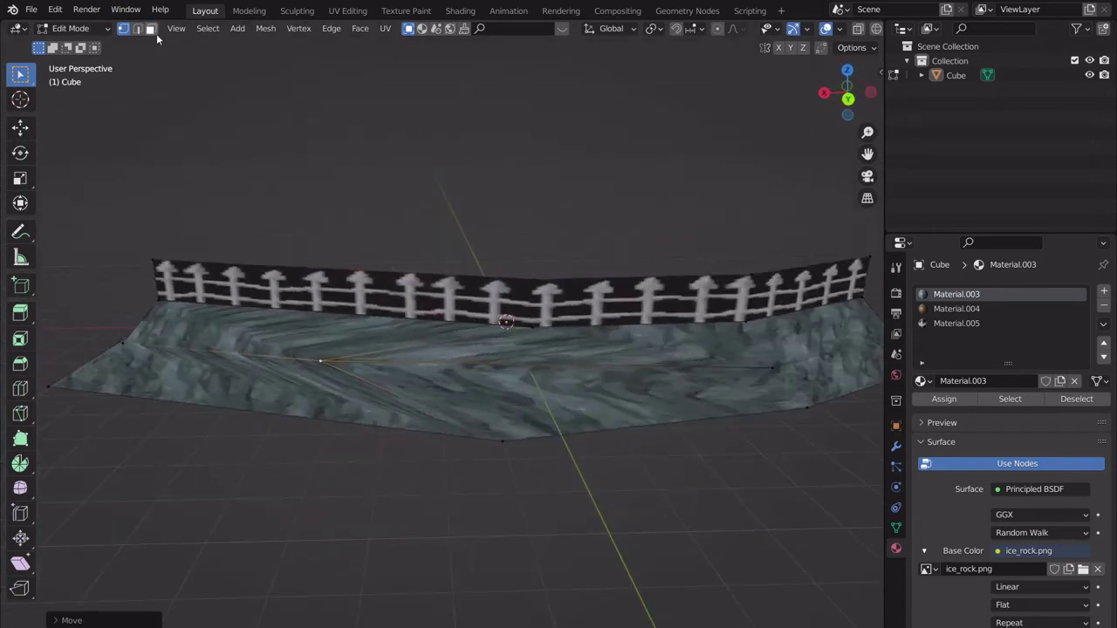
In face selection mode, select the four distorted slope faces and extend the selection to all faces using Material.003.
{"action": "left_click", "coordinate": [151, 29]}
{"action": "left_click", "coordinate": [299, 379]}
{"action": "left_click", "coordinate": [338, 341], "text": "shift"}
{"action": "left_click", "coordinate": [559, 400], "text": "shift"}
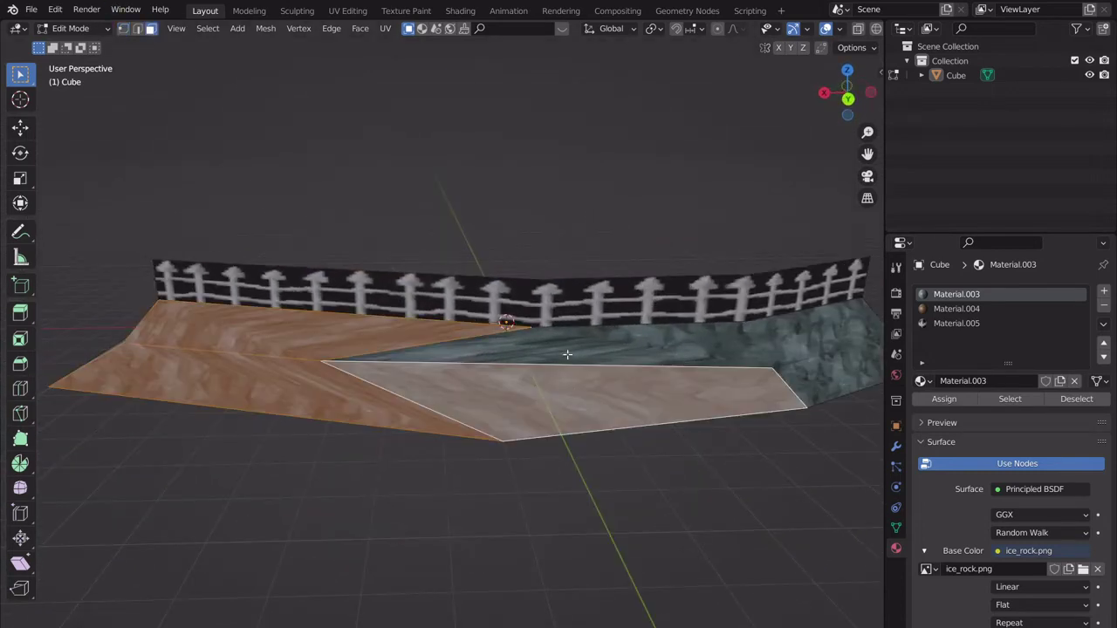
{"action": "left_click", "coordinate": [568, 355], "text": "shift"}
{"action": "middle_click_drag", "start_coordinate": [712, 379], "coordinate": [537, 385], "text": "shift"}
{"action": "middle_click_drag", "start_coordinate": [644, 376], "coordinate": [910, 329]}
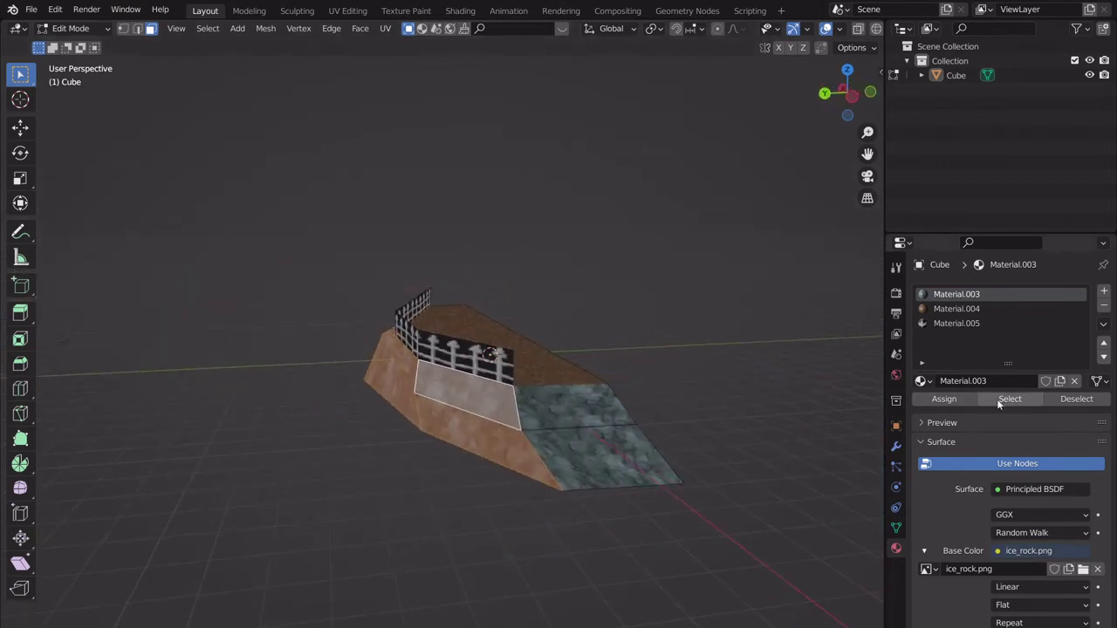
{"action": "left_click", "coordinate": [944, 399]}
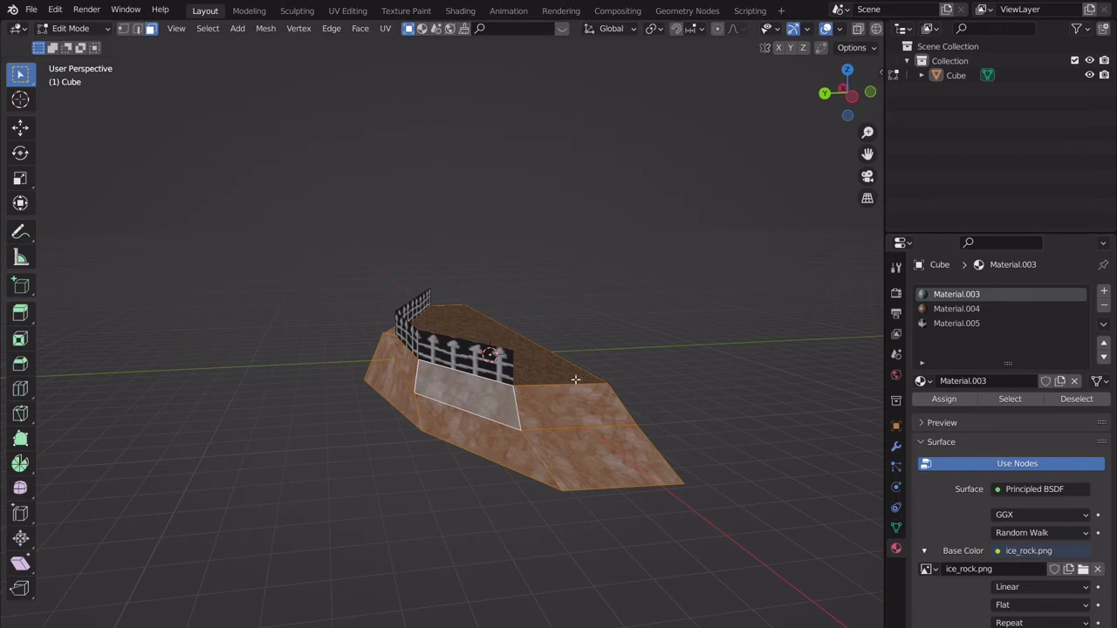
Try Unwrap and Project from View on the selected rock faces.
{"action": "key", "text": "u"}
{"action": "key", "text": "u"}
{"action": "key", "text": "u"}
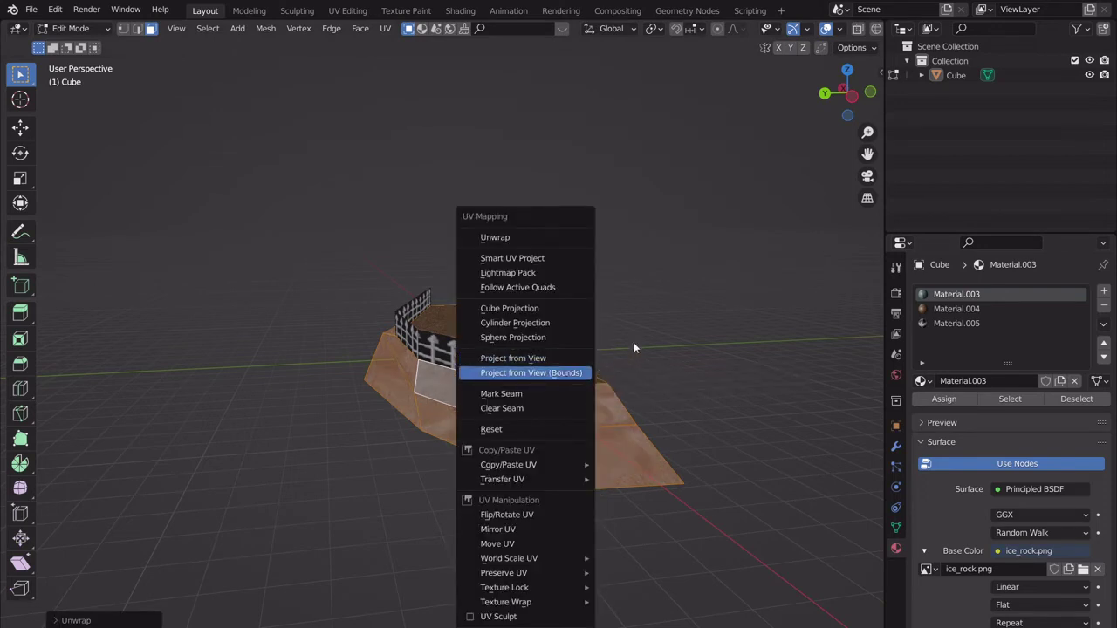
{"action": "left_click", "coordinate": [565, 357]}
Apply Cube Projection to the selected rock faces and scale up their UVs in the UV Editing workspace.
{"action": "middle_click_drag", "start_coordinate": [682, 332], "coordinate": [621, 390]}
{"action": "key", "text": "u"}
{"action": "key", "text": "c"}
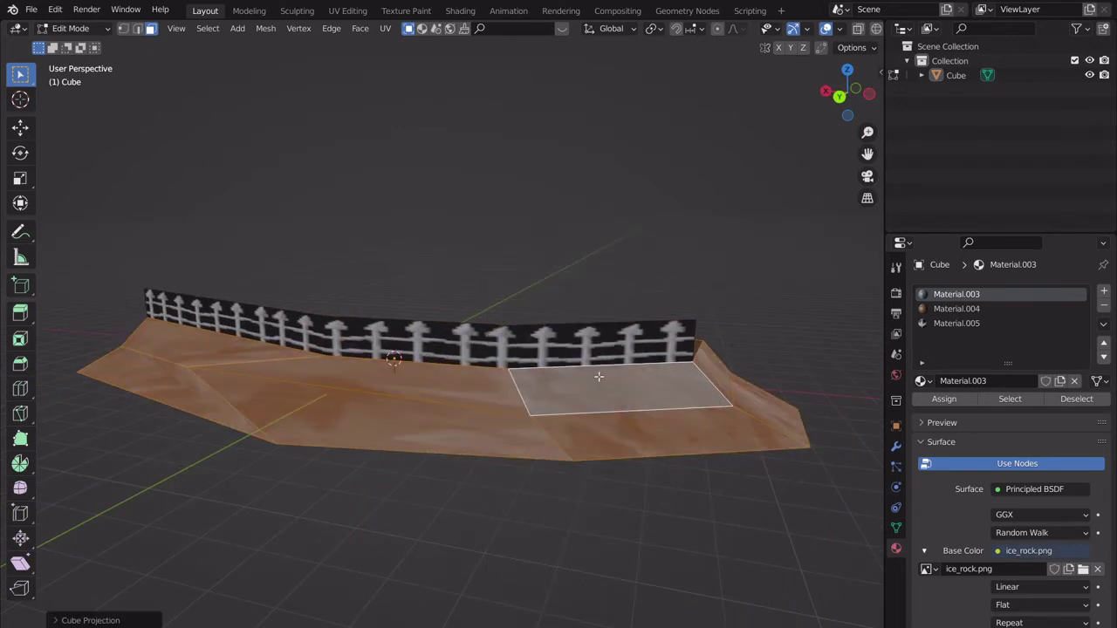
{"action": "left_click", "coordinate": [347, 11]}
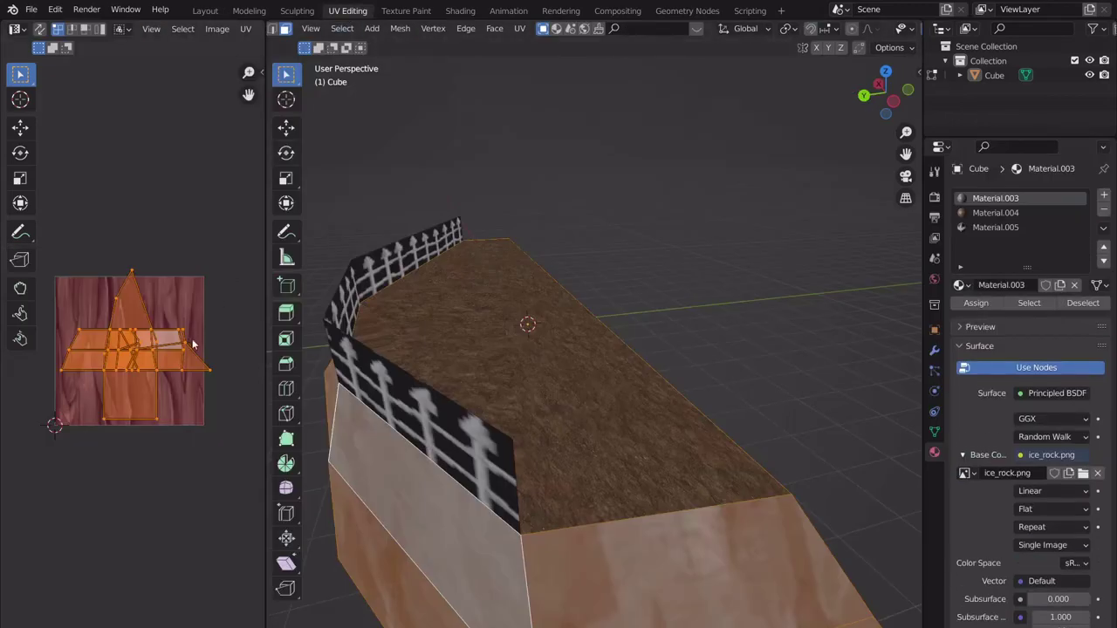
{"action": "scroll", "coordinate": [192, 339], "scroll_direction": "up", "scroll_amount": 6}
Select only the four front slope faces that surround the displaced middle vertex.
{"action": "middle_click_drag", "start_coordinate": [547, 332], "coordinate": [740, 415]}
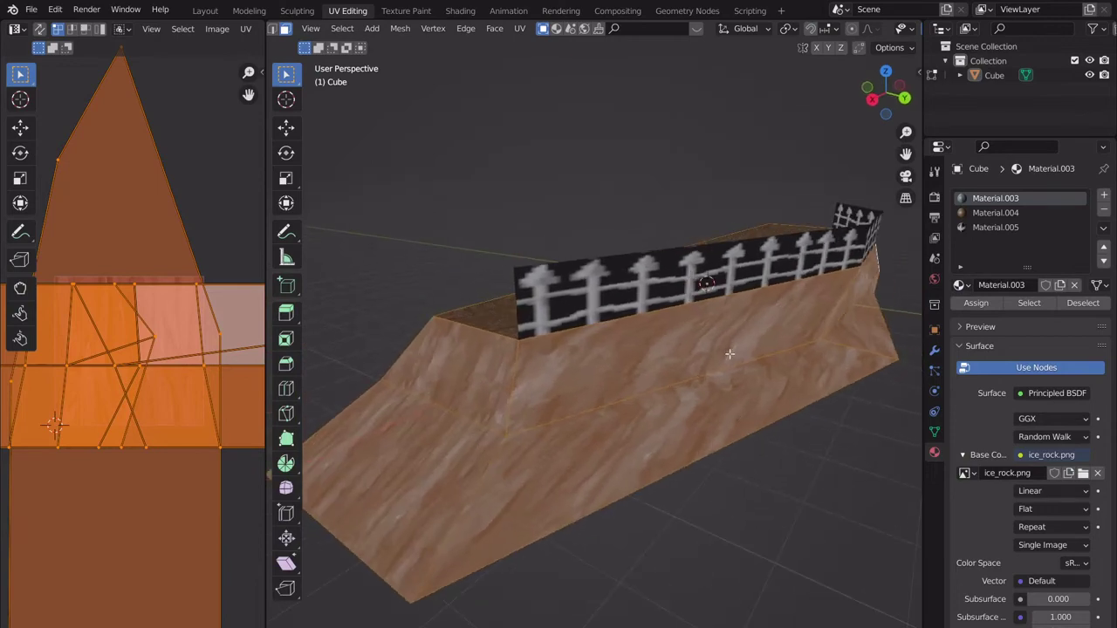
{"action": "left_click", "coordinate": [730, 352]}
{"action": "middle_click_drag", "start_coordinate": [729, 353], "coordinate": [674, 380]}
{"action": "left_click", "coordinate": [664, 388], "text": "shift"}
{"action": "left_click", "coordinate": [813, 344], "text": "shift"}
{"action": "left_click", "coordinate": [817, 367], "text": "shift"}
{"action": "middle_click_drag", "start_coordinate": [816, 367], "coordinate": [347, 370]}
Try unwrapping the four slope faces and scaling up their UVs, checking the texture in Object Mode.
{"action": "key", "text": "u"}
{"action": "left_click", "coordinate": [785, 364]}
{"action": "key", "text": "s"}
{"action": "left_click", "coordinate": [111, 267]}
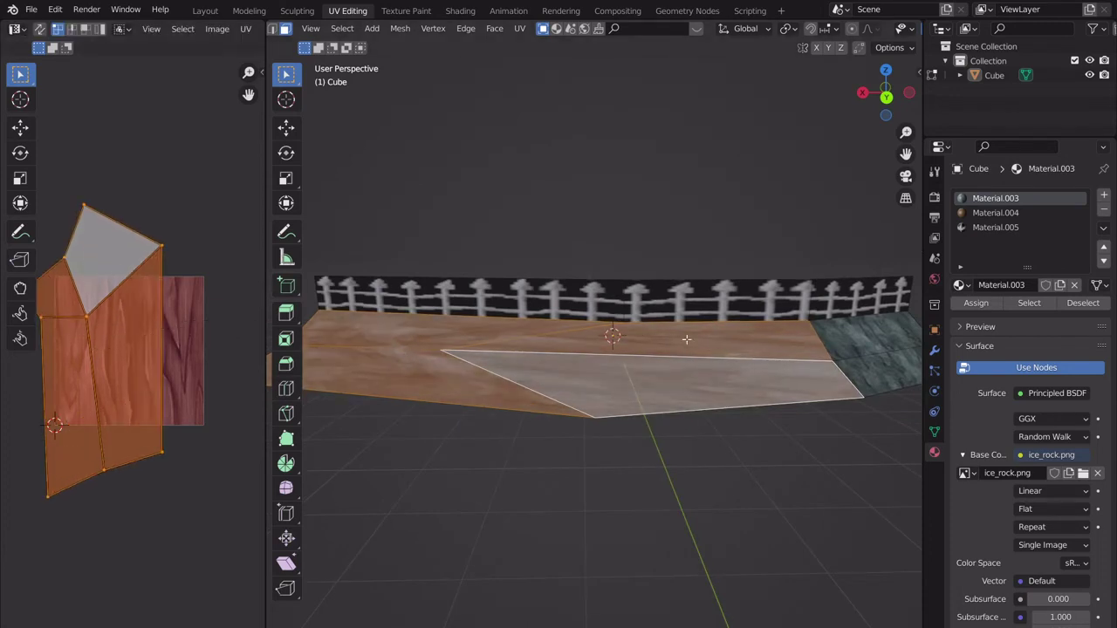
{"action": "key", "text": "s"}
{"action": "left_click", "coordinate": [207, 289]}
{"action": "key", "text": "Tab"}
{"action": "scroll", "coordinate": [672, 347], "scroll_direction": "up", "scroll_amount": 3}
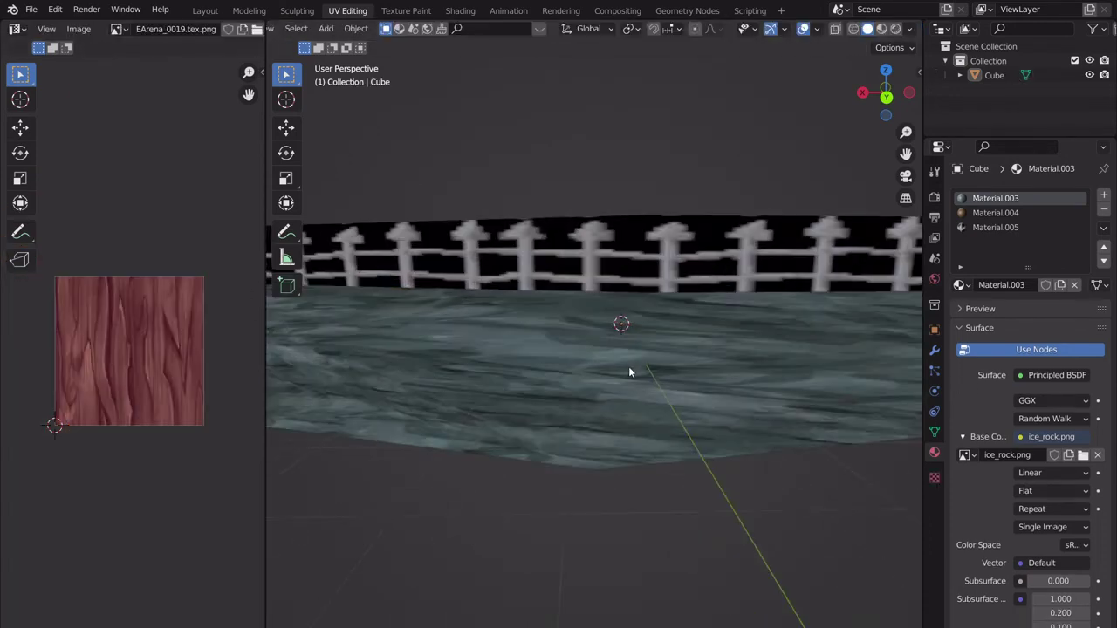
{"action": "middle_click_drag", "start_coordinate": [629, 370], "coordinate": [669, 365]}
{"action": "key", "text": "Tab"}
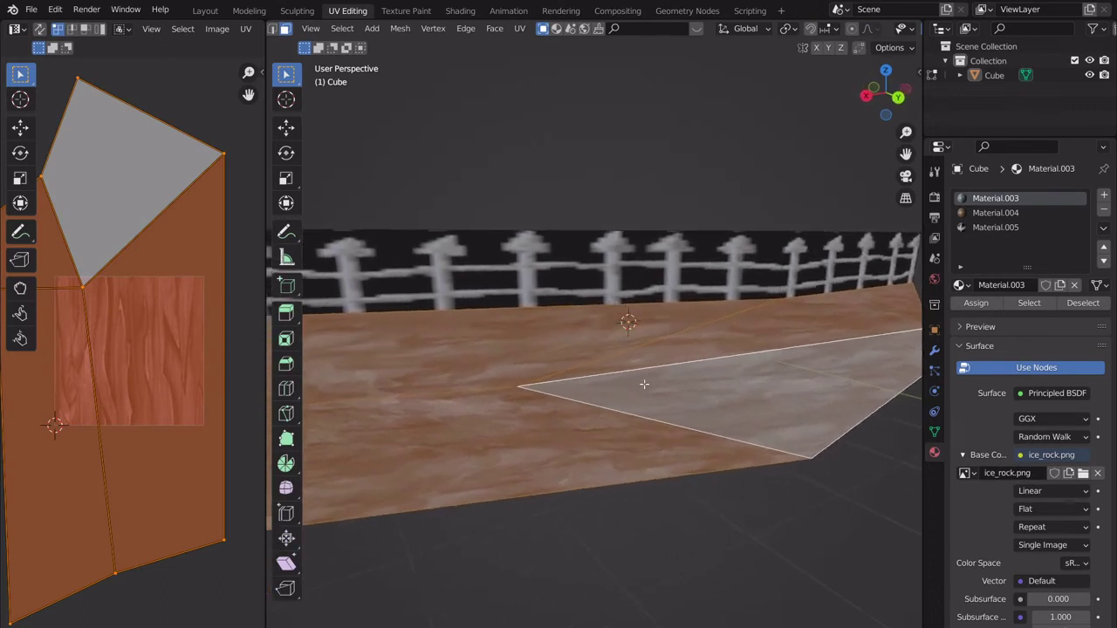
{"action": "scroll", "coordinate": [677, 382], "scroll_direction": "down", "scroll_amount": 7}
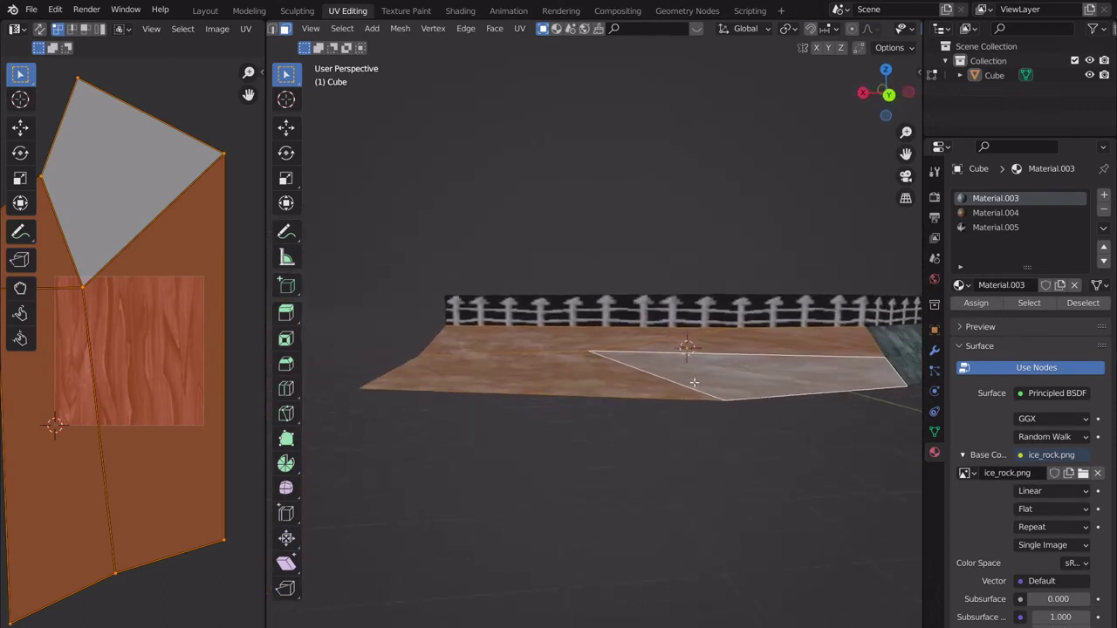
Project the four slope faces' UVs from a front view and scale them up about 6.3 times.
{"action": "key", "text": "u"}
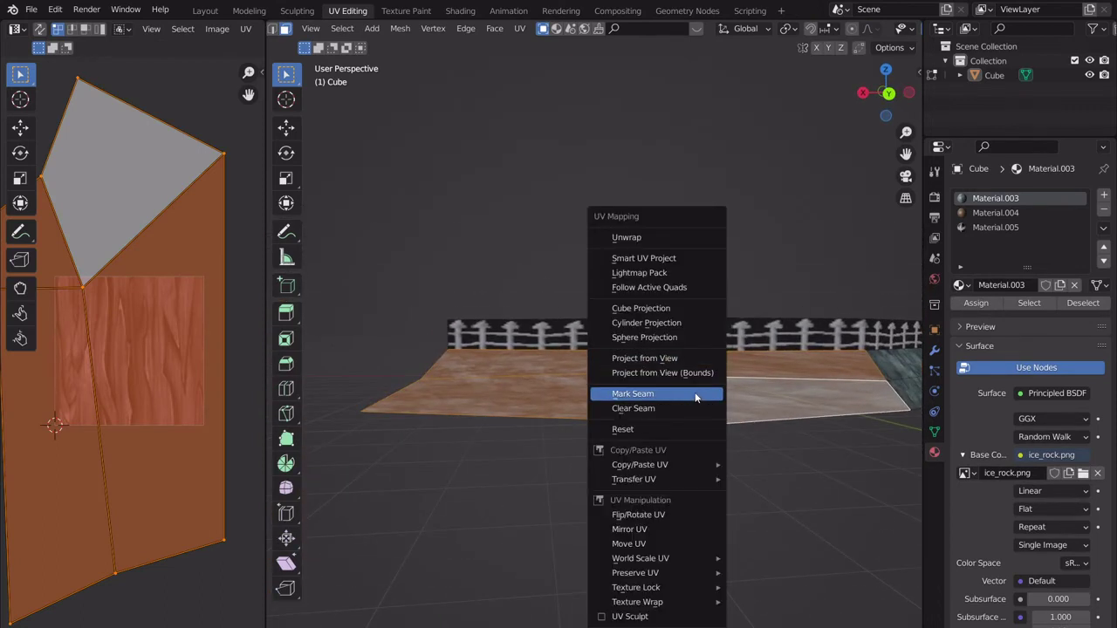
{"action": "left_click", "coordinate": [696, 397]}
{"action": "key", "text": "s"}
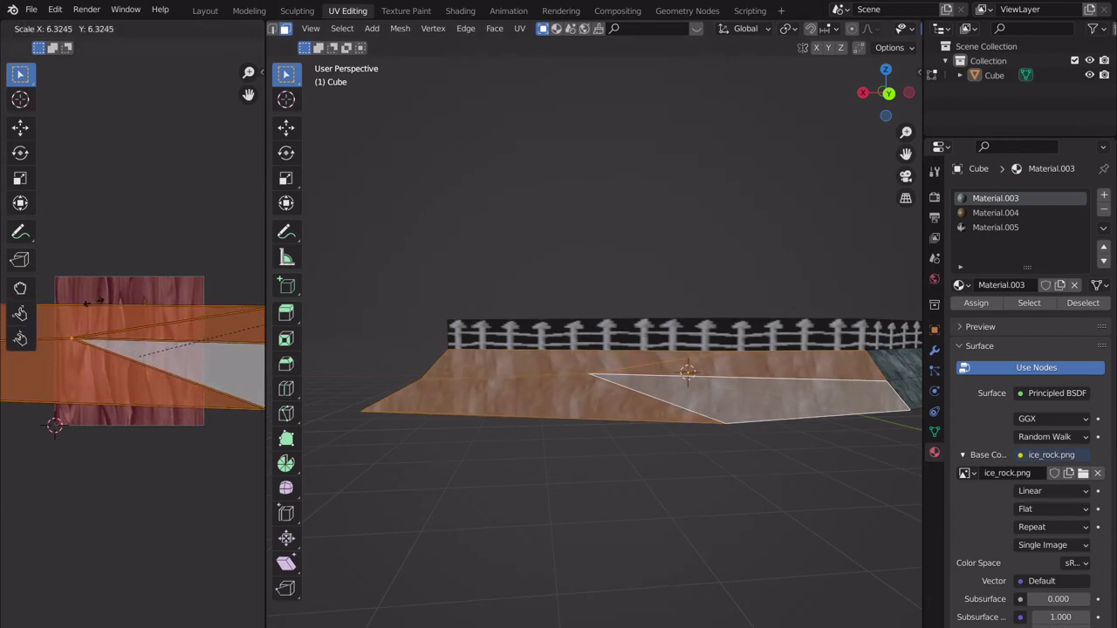
{"action": "left_click", "coordinate": [84, 306]}
Stretch the slope UVs along Y, narrow them along X, and inspect the textured mesh in Object Mode.
{"action": "key", "text": "s"}
{"action": "key", "text": "y"}
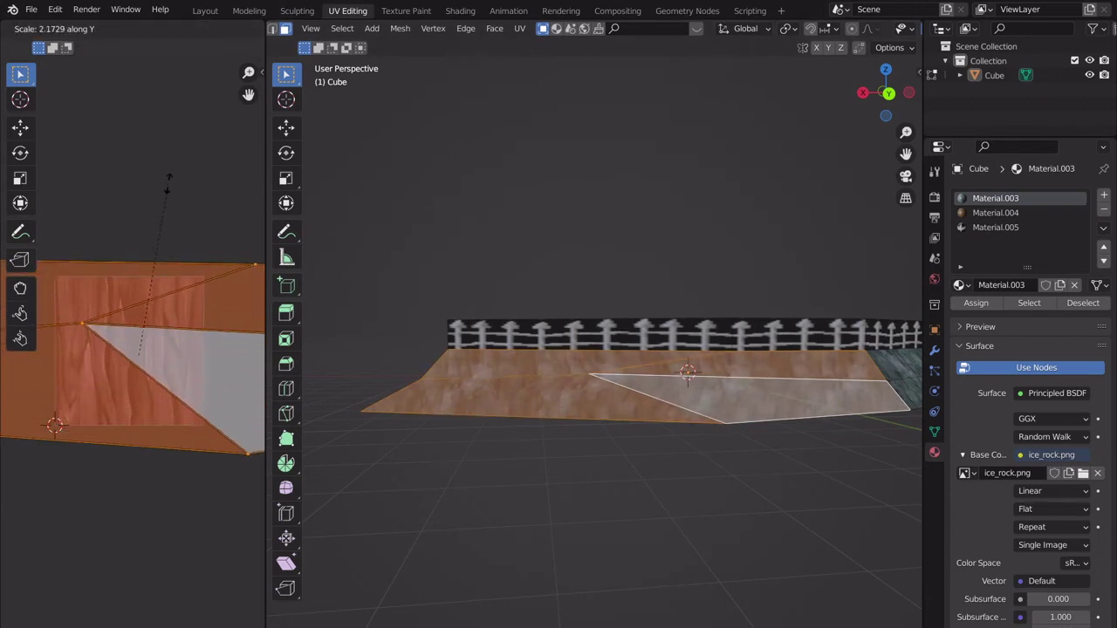
{"action": "left_click", "coordinate": [180, 169]}
{"action": "key", "text": "s"}
{"action": "key", "text": "x"}
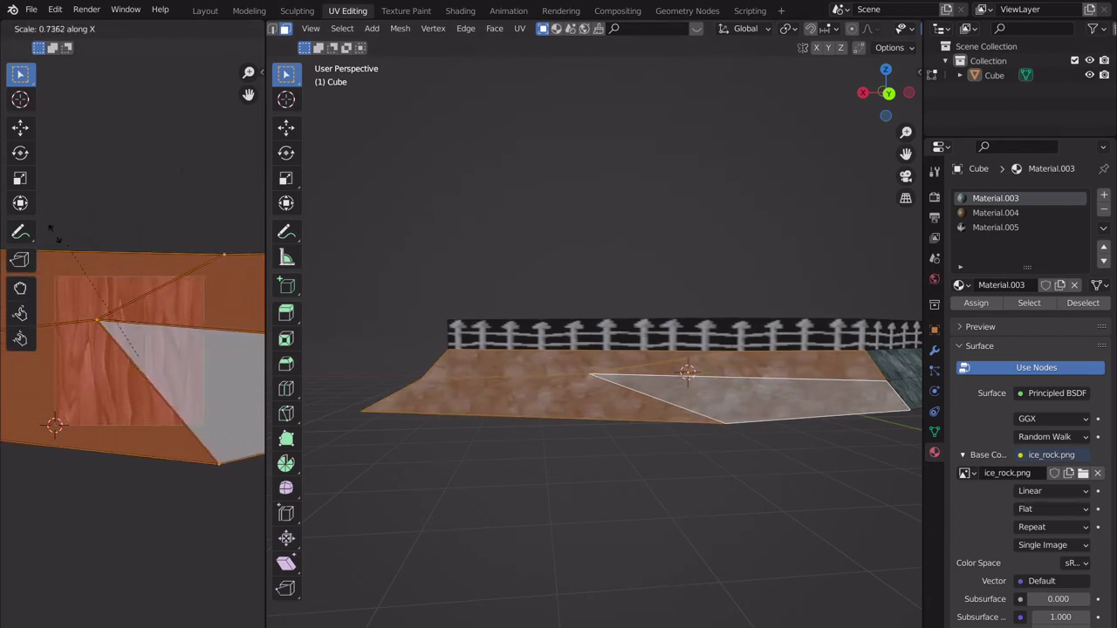
{"action": "left_click", "coordinate": [96, 283]}
{"action": "key", "text": "Tab"}
{"action": "middle_click_drag", "start_coordinate": [380, 299], "coordinate": [549, 425]}
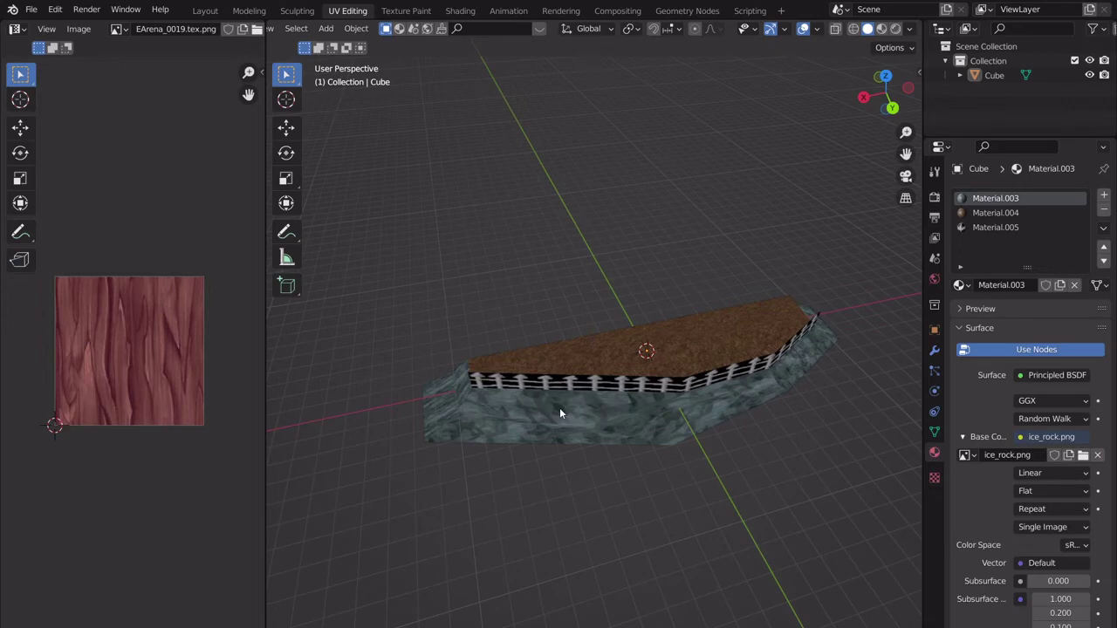
Unwrap only the upper-left front slope face, try moving one UV corner, and check the texture in Object Mode.
{"action": "key", "text": "Tab"}
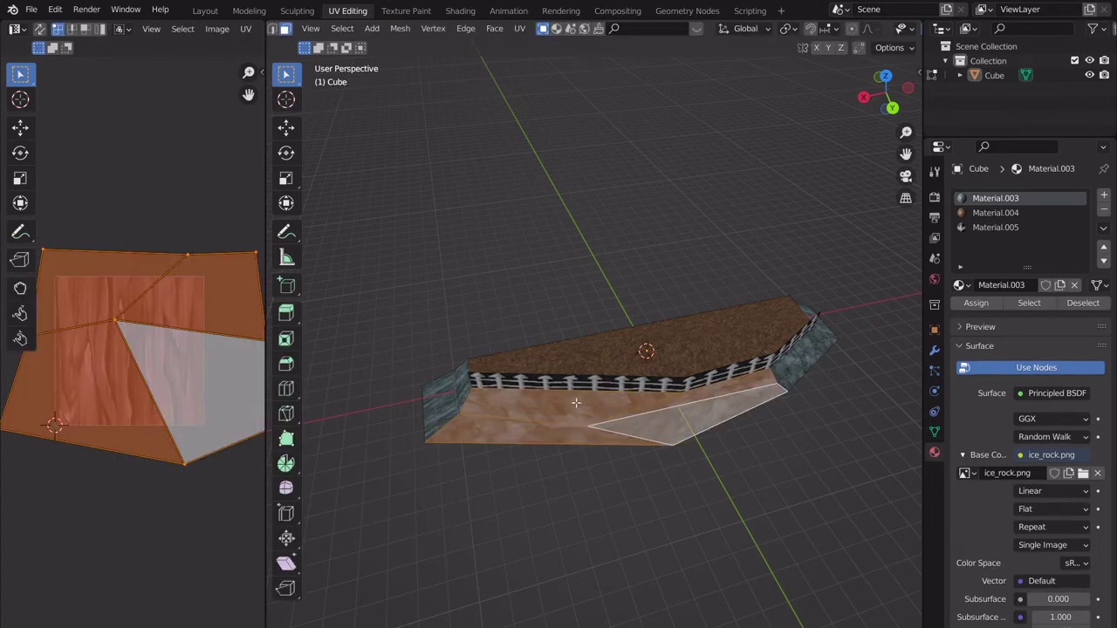
{"action": "left_click", "coordinate": [575, 407]}
{"action": "key", "text": "u"}
{"action": "key", "text": "u"}
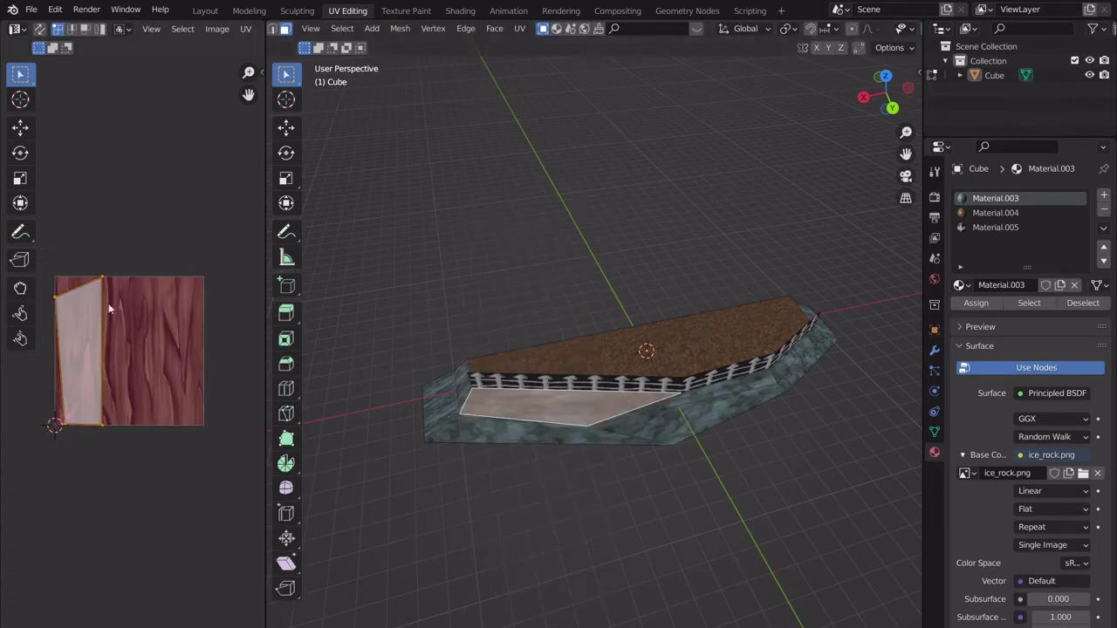
{"action": "key", "text": "g"}
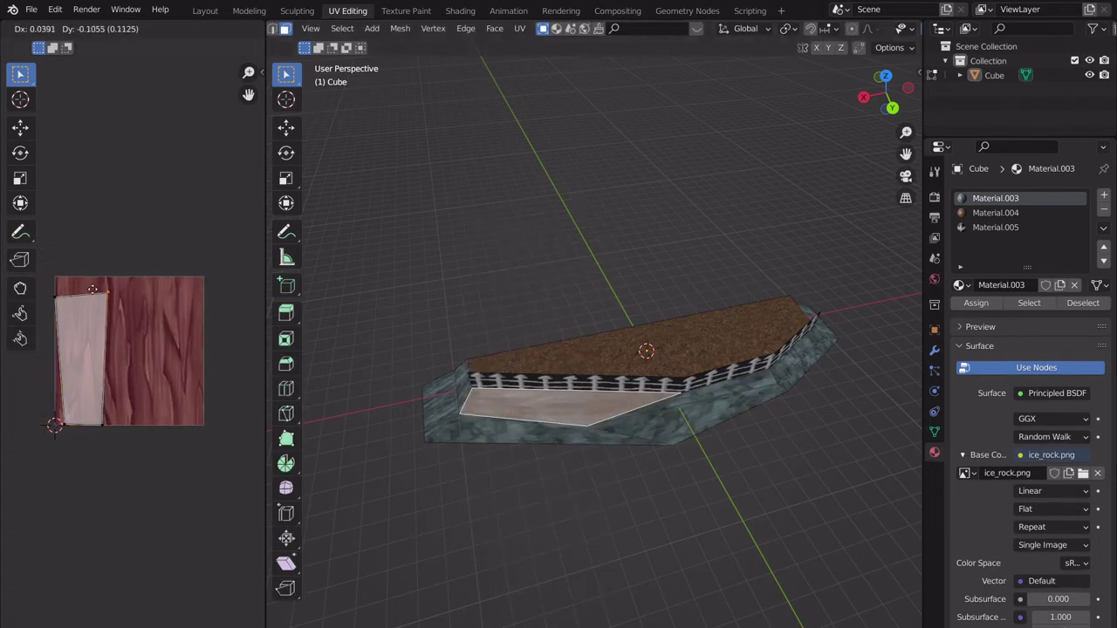
{"action": "left_click", "coordinate": [85, 259]}
{"action": "middle_click_drag", "start_coordinate": [701, 369], "coordinate": [686, 309]}
{"action": "scroll", "coordinate": [685, 310], "scroll_direction": "up", "scroll_amount": 2}
{"action": "key", "text": "Tab"}
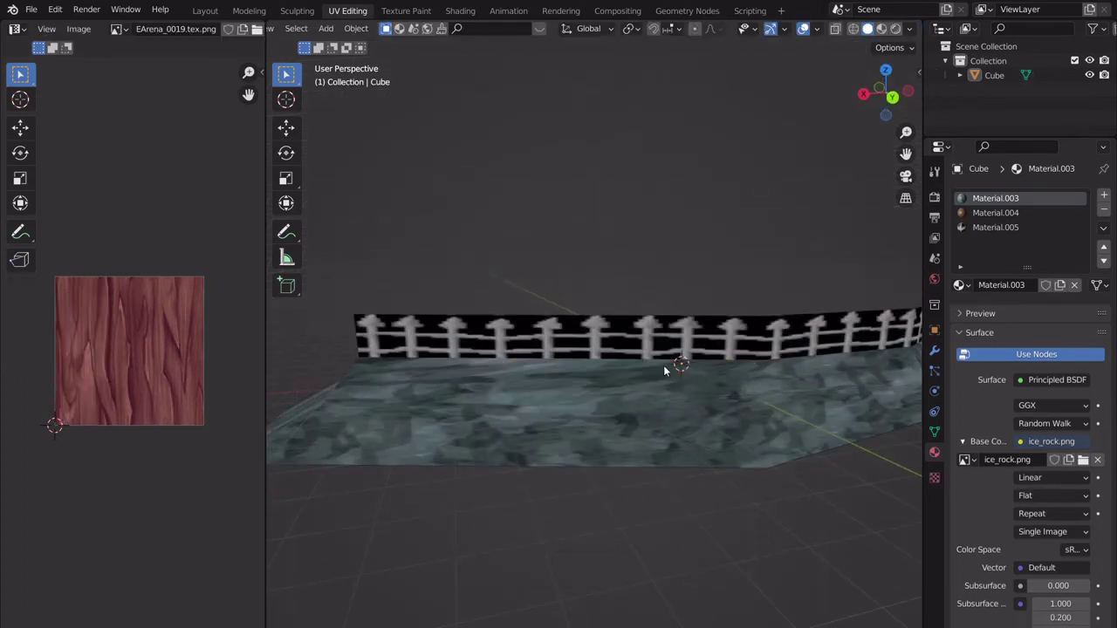
Add the lower-left face to the selected front slope faces and unwrap them together.
{"action": "key", "text": "Tab"}
{"action": "left_click", "coordinate": [701, 412], "text": "shift"}
{"action": "left_click", "coordinate": [708, 389], "text": "shift"}
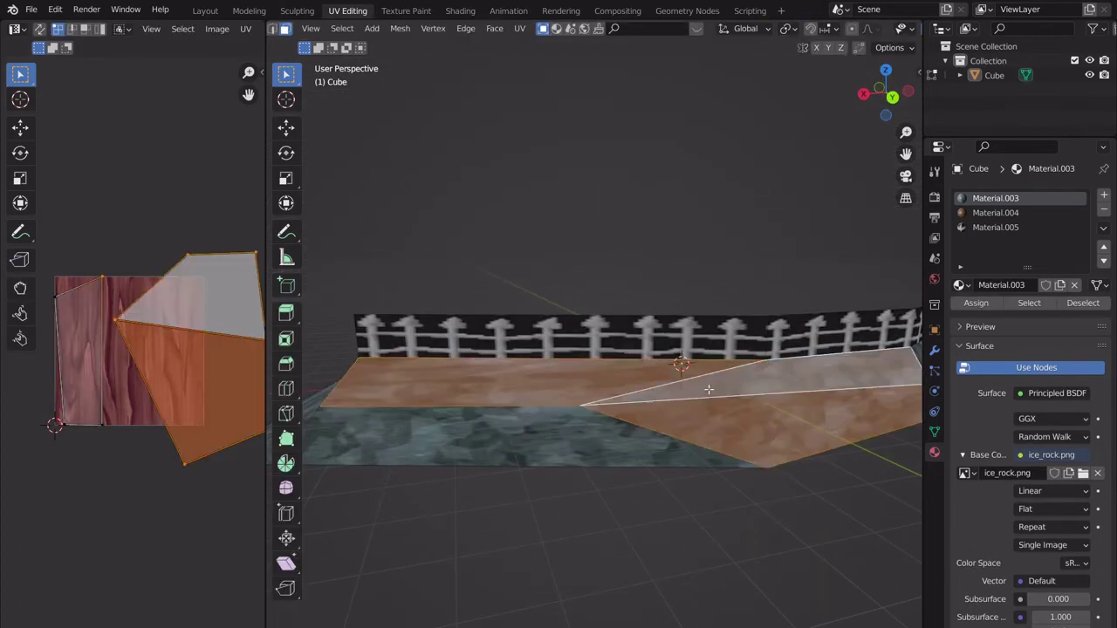
{"action": "left_click", "coordinate": [613, 447], "text": "shift"}
{"action": "key", "text": "u"}
{"action": "left_click", "coordinate": [629, 433]}
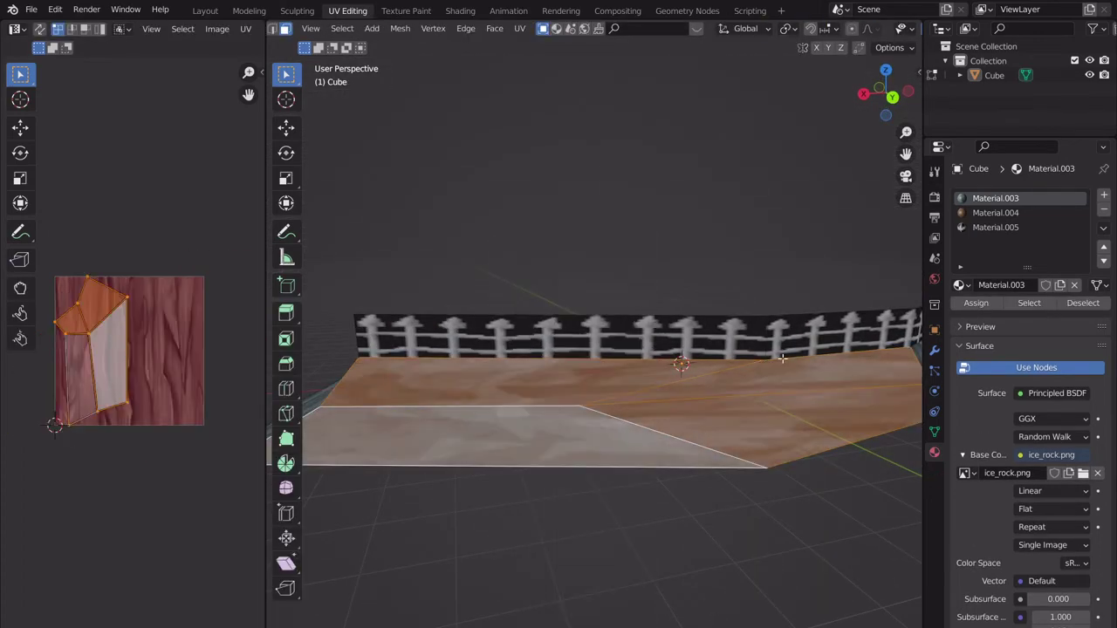
Try scaling the selected slope faces, cancel it, and project their UVs from the current view.
{"action": "key", "text": "s"}
{"action": "key", "text": "Escape"}
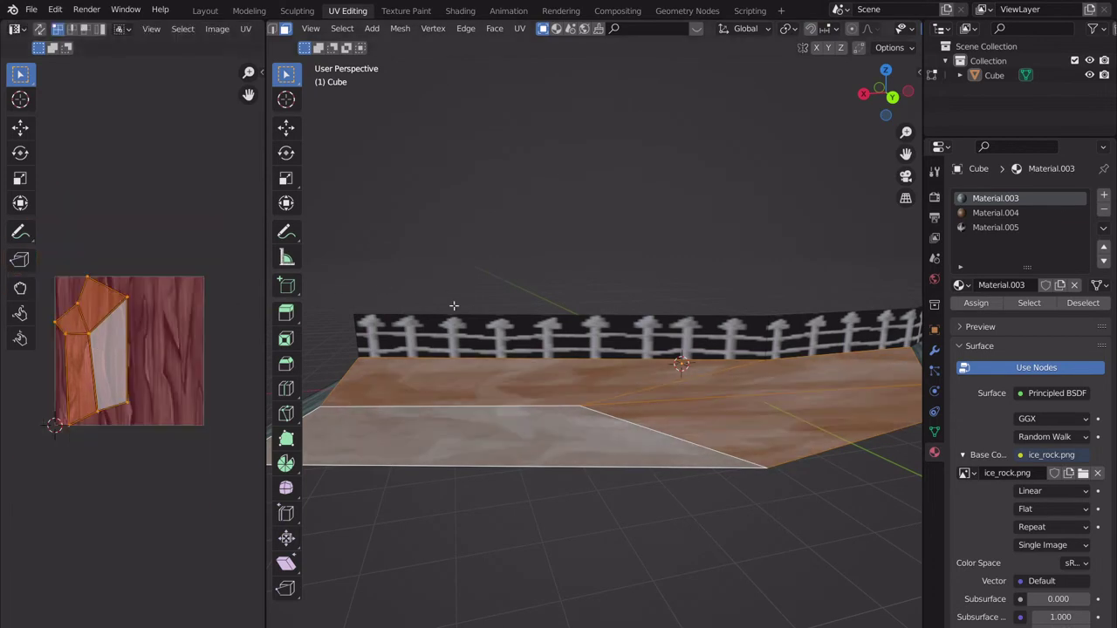
{"action": "key", "text": "u"}
{"action": "left_click", "coordinate": [498, 311]}
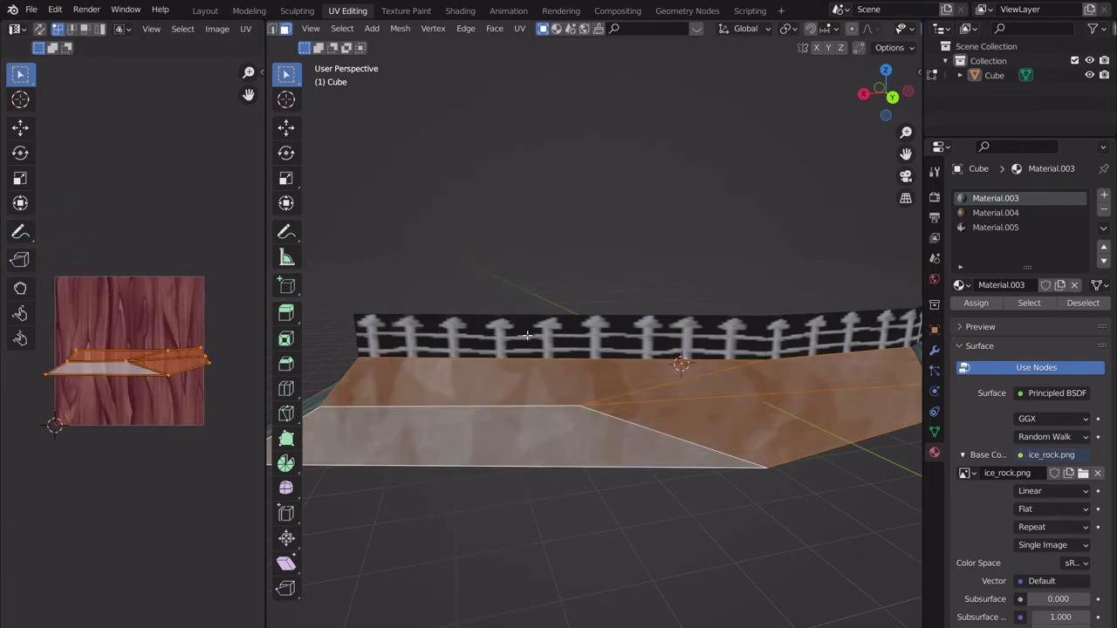
Remap the front slope faces' UVs from a lower view angle, scale them, and inspect the texture in Object Mode.
{"action": "scroll", "coordinate": [573, 364], "scroll_direction": "down", "scroll_amount": 4}
{"action": "middle_click_drag", "start_coordinate": [574, 364], "coordinate": [665, 398]}
{"action": "key", "text": "u"}
{"action": "left_click", "coordinate": [748, 394]}
{"action": "key", "text": "s"}
{"action": "left_click", "coordinate": [677, 370]}
{"action": "key", "text": "Tab"}
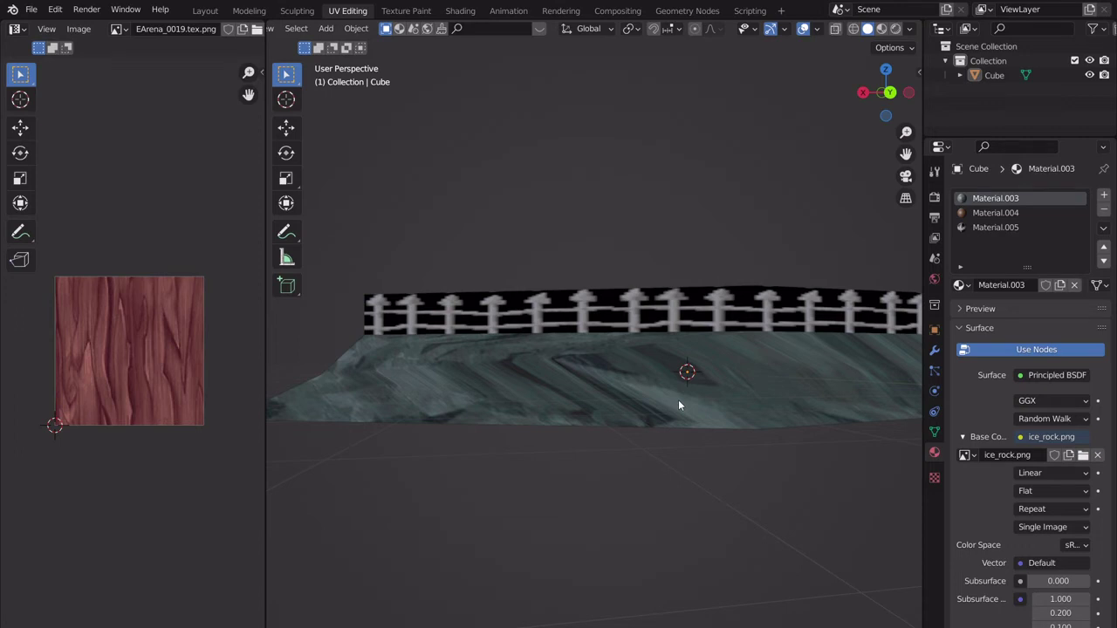
{"action": "scroll", "coordinate": [660, 262], "scroll_direction": "down", "scroll_amount": 4}
{"action": "scroll", "coordinate": [623, 301], "scroll_direction": "up", "scroll_amount": 2}
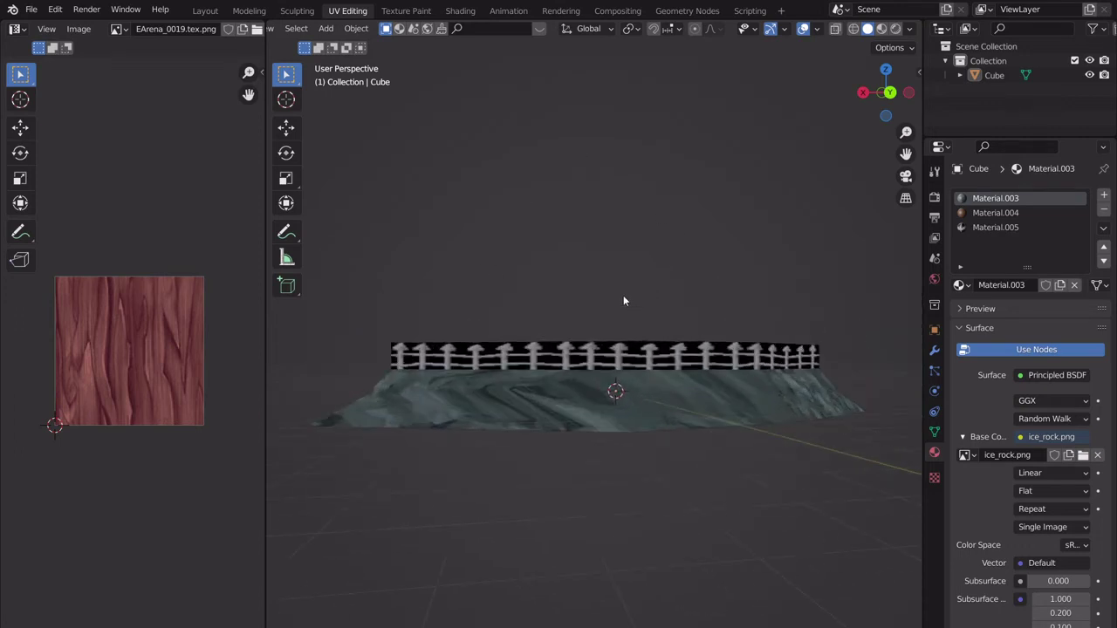
Try a loop cut on the front slope, cancel it, and view the whole textured mesh in Object Mode.
{"action": "key", "text": "Tab"}
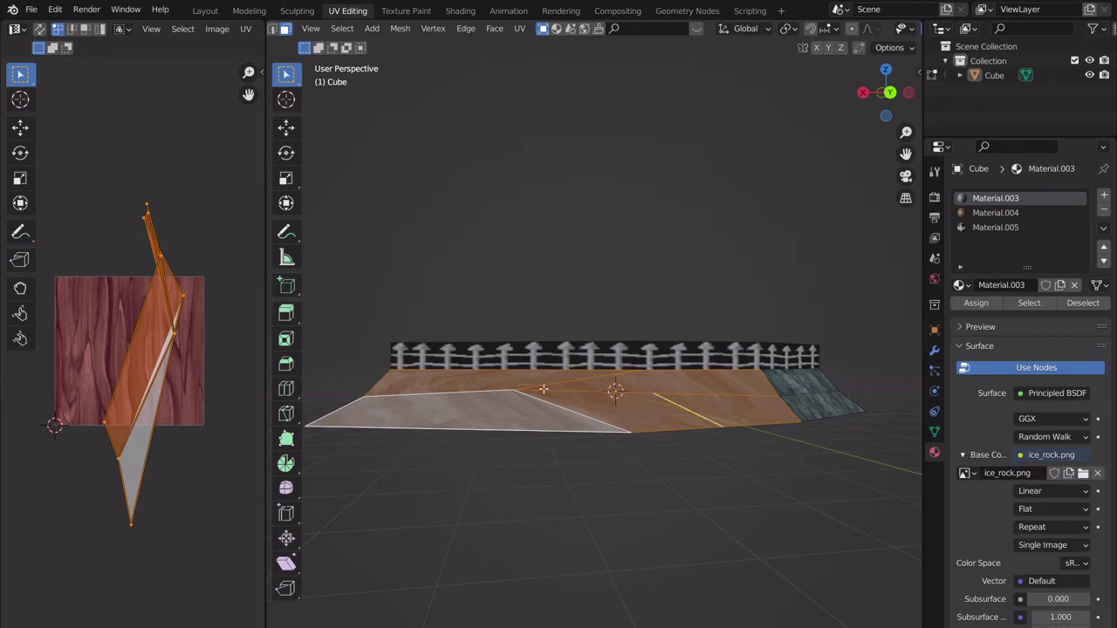
{"action": "key", "text": "ctrl+r"}
{"action": "scroll", "coordinate": [483, 393], "scroll_direction": "up", "scroll_amount": 3}
{"action": "scroll", "coordinate": [484, 392], "scroll_direction": "down", "scroll_amount": 3}
{"action": "key", "text": "Escape"}
{"action": "middle_click_drag", "start_coordinate": [527, 434], "coordinate": [665, 349]}
{"action": "key", "text": "Tab"}
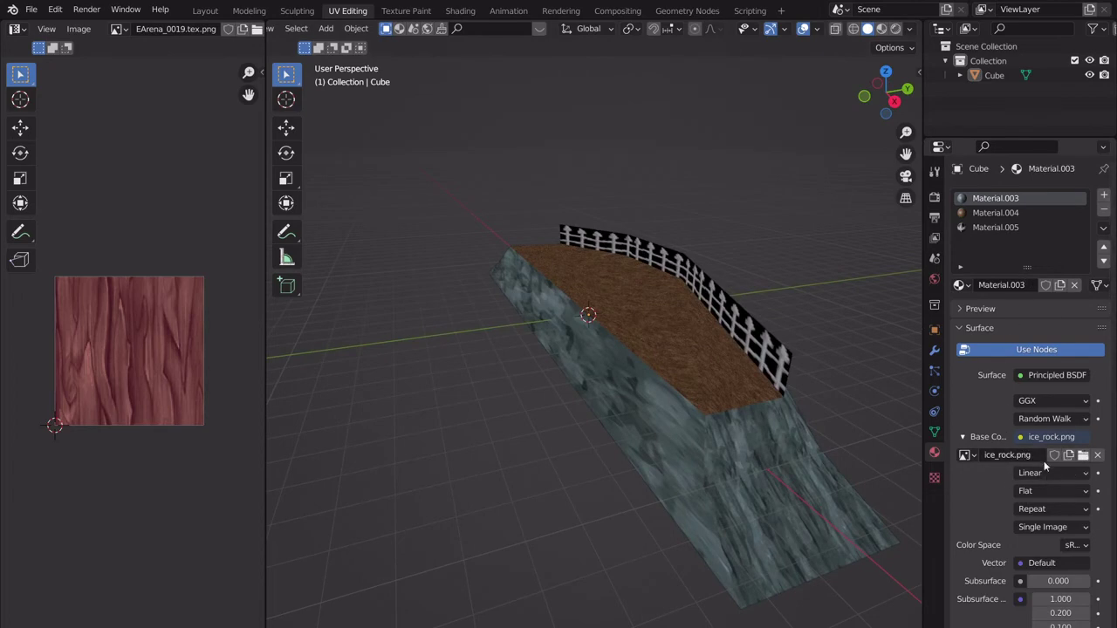
Select the long end panel of the fence in Edit Mode and try moving it freely.
{"action": "middle_click_drag", "start_coordinate": [707, 493], "coordinate": [677, 396]}
{"action": "key", "text": "Tab"}
{"action": "left_click", "coordinate": [700, 305]}
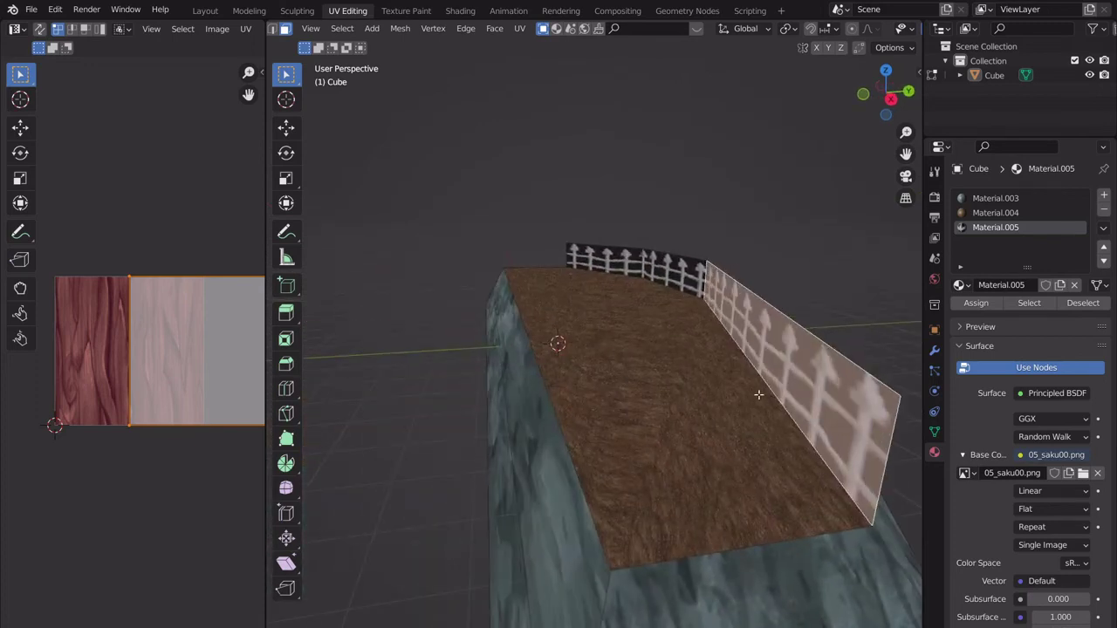
{"action": "key", "text": "g"}
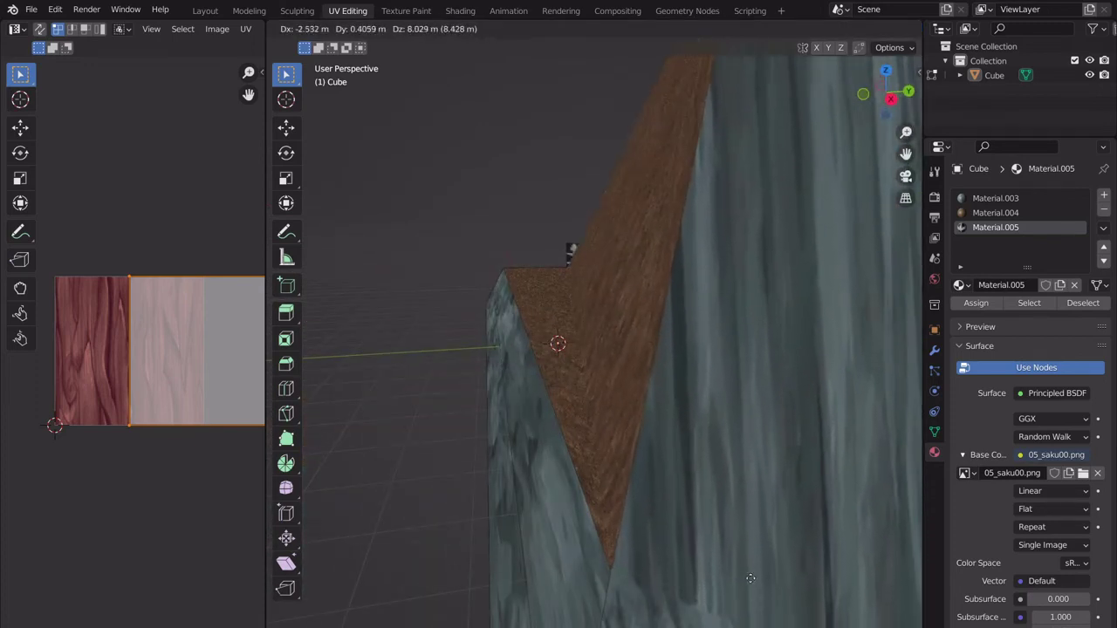
{"action": "right_click", "coordinate": [757, 317]}
{"action": "key", "text": "g"}
{"action": "right_click", "coordinate": [772, 349]}
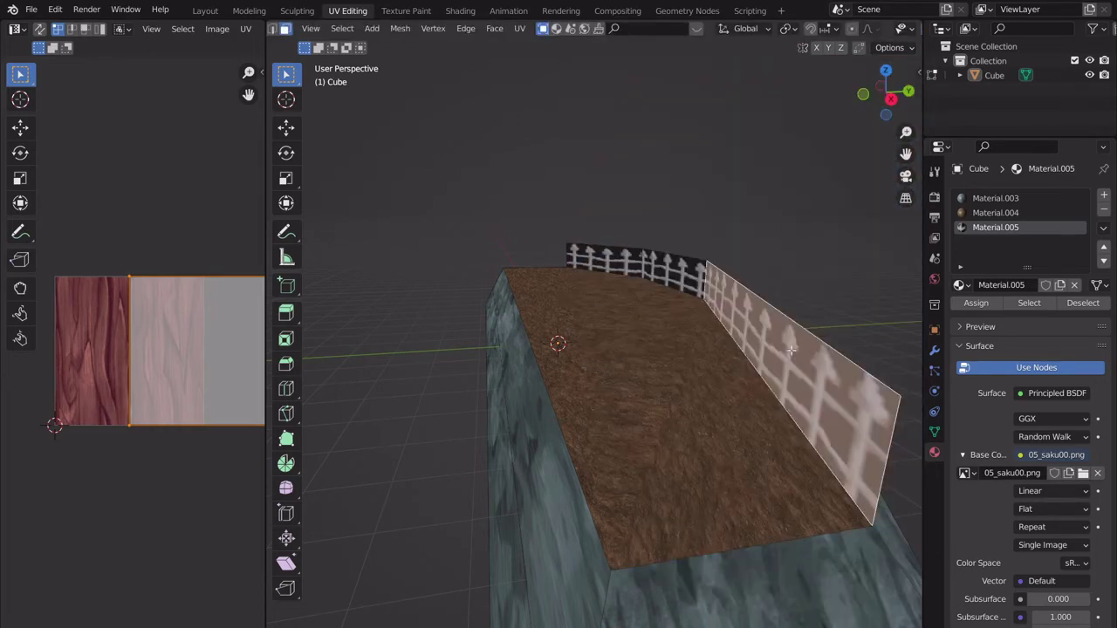
Select the fence panel's corner vertices in vertex mode and try raising them along the Z axis.
{"action": "middle_click_drag", "start_coordinate": [761, 424], "coordinate": [679, 397]}
{"action": "scroll", "coordinate": [701, 409], "scroll_direction": "down", "scroll_amount": 2}
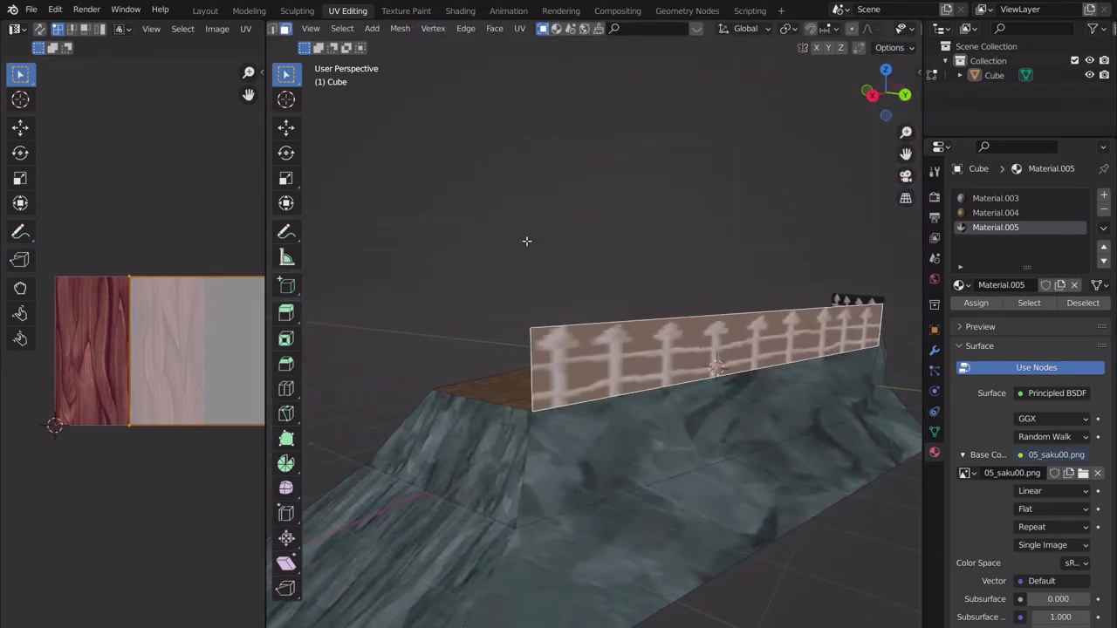
{"action": "scroll", "coordinate": [368, 35], "scroll_direction": "up", "scroll_amount": 5}
{"action": "left_click", "coordinate": [389, 30]}
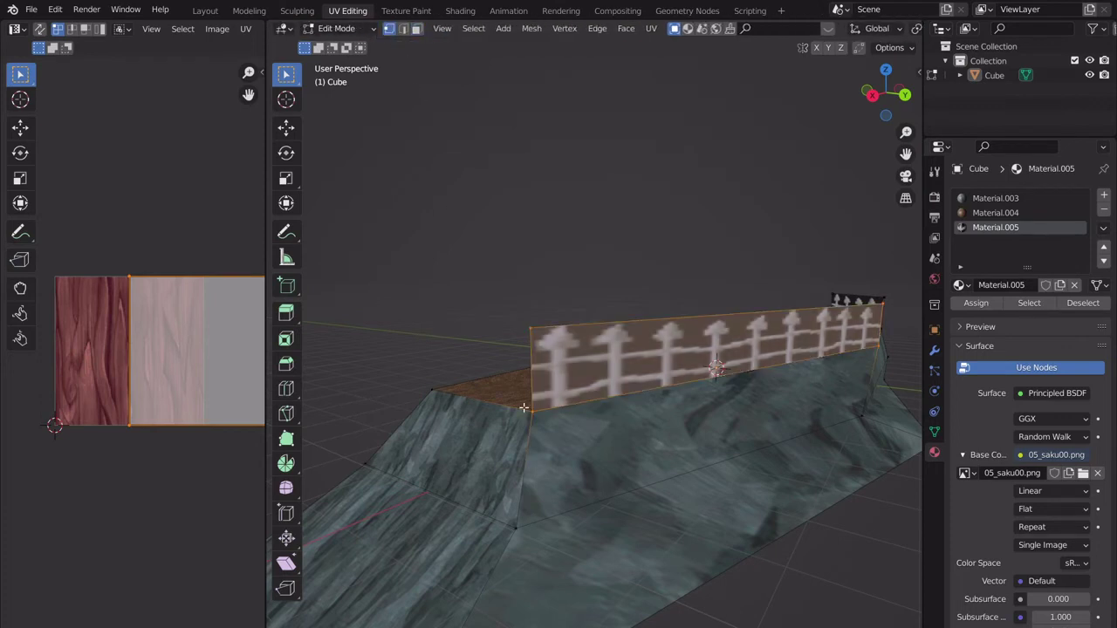
{"action": "left_click", "coordinate": [523, 408]}
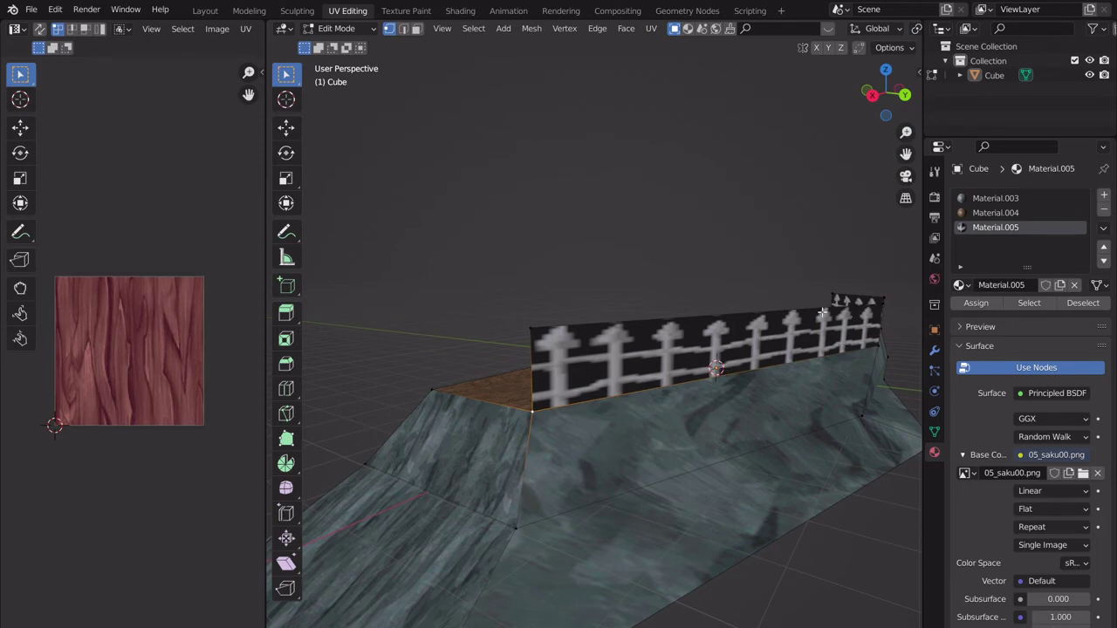
{"action": "left_click", "coordinate": [888, 303], "text": "ctrl+shift"}
{"action": "middle_click_drag", "start_coordinate": [872, 333], "coordinate": [703, 416]}
{"action": "scroll", "coordinate": [828, 376], "scroll_direction": "down", "scroll_amount": 1}
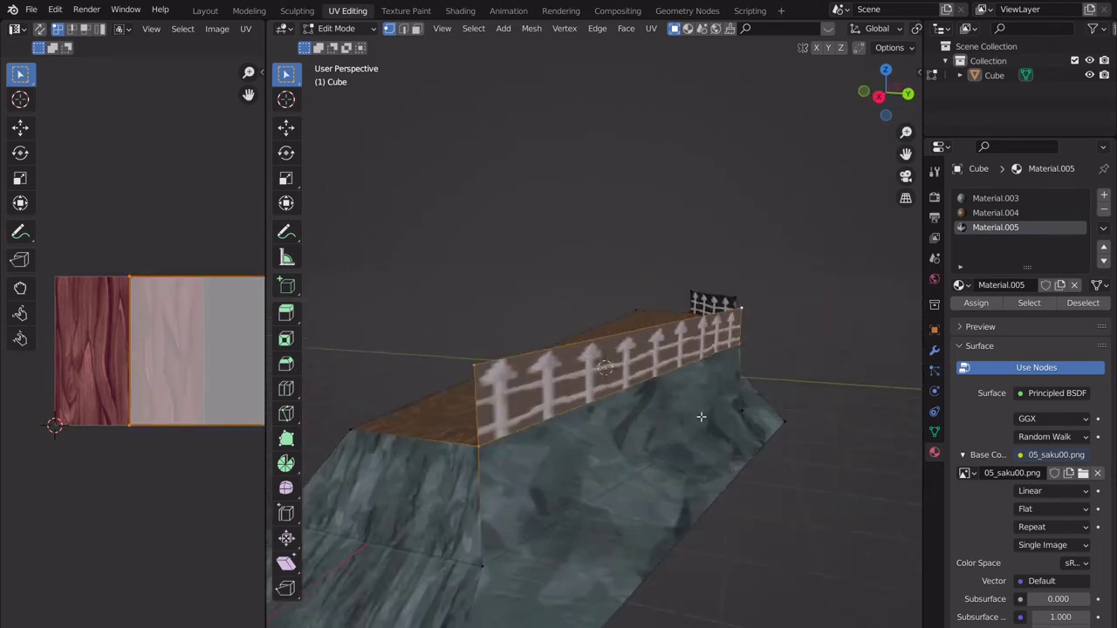
{"action": "key", "text": "g"}
{"action": "key", "text": "z"}
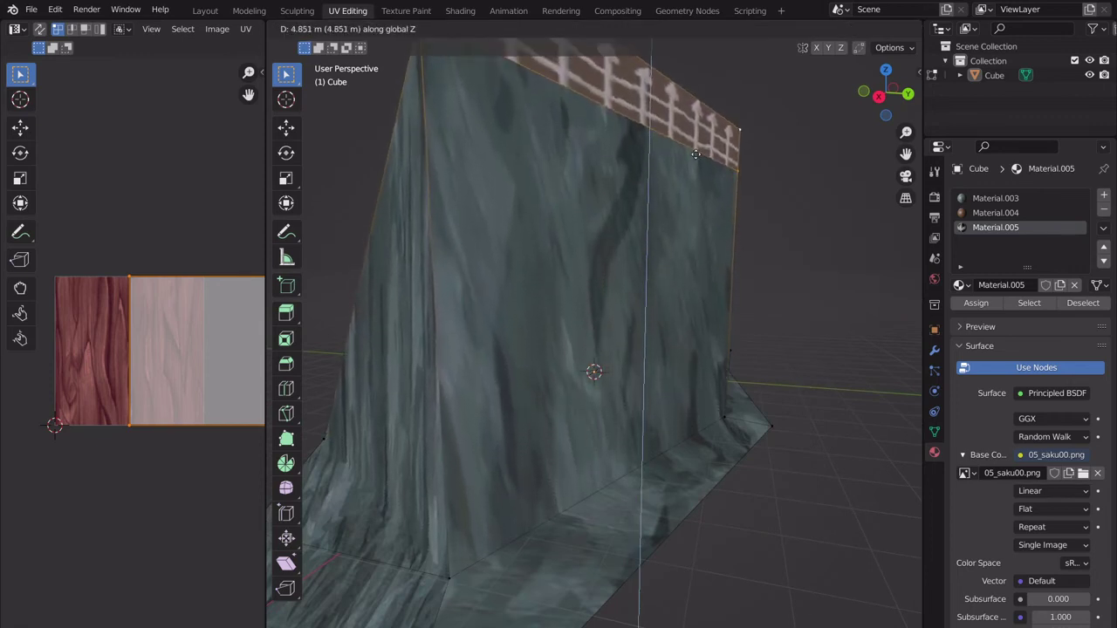
{"action": "key", "text": "Escape"}
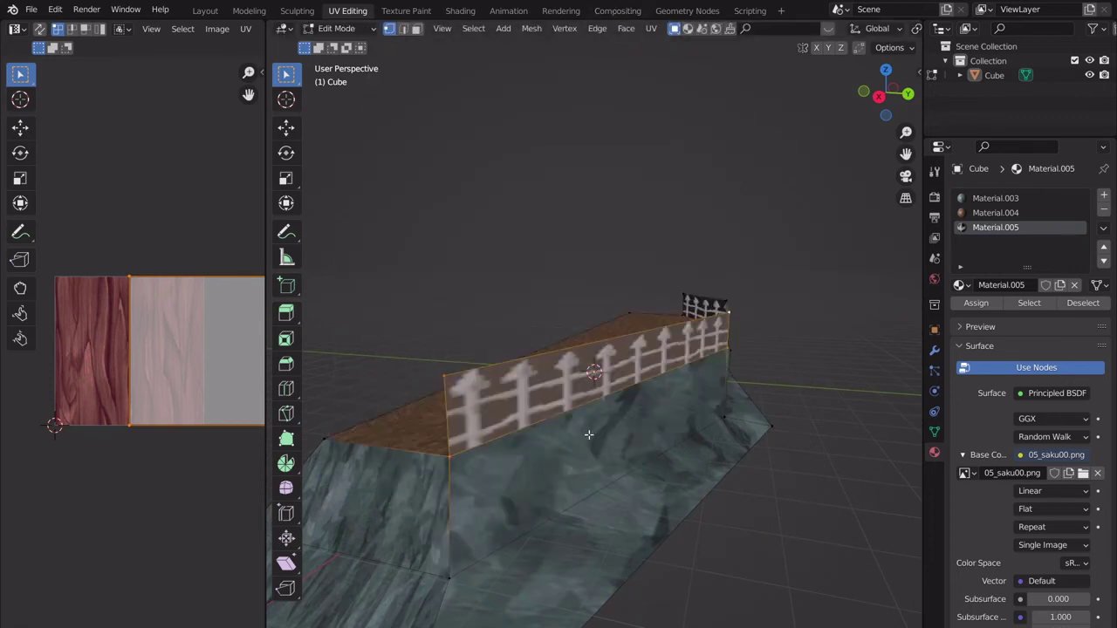
Return to face selection and select all three fence faces.
{"action": "middle_click_drag", "start_coordinate": [589, 433], "coordinate": [540, 220]}
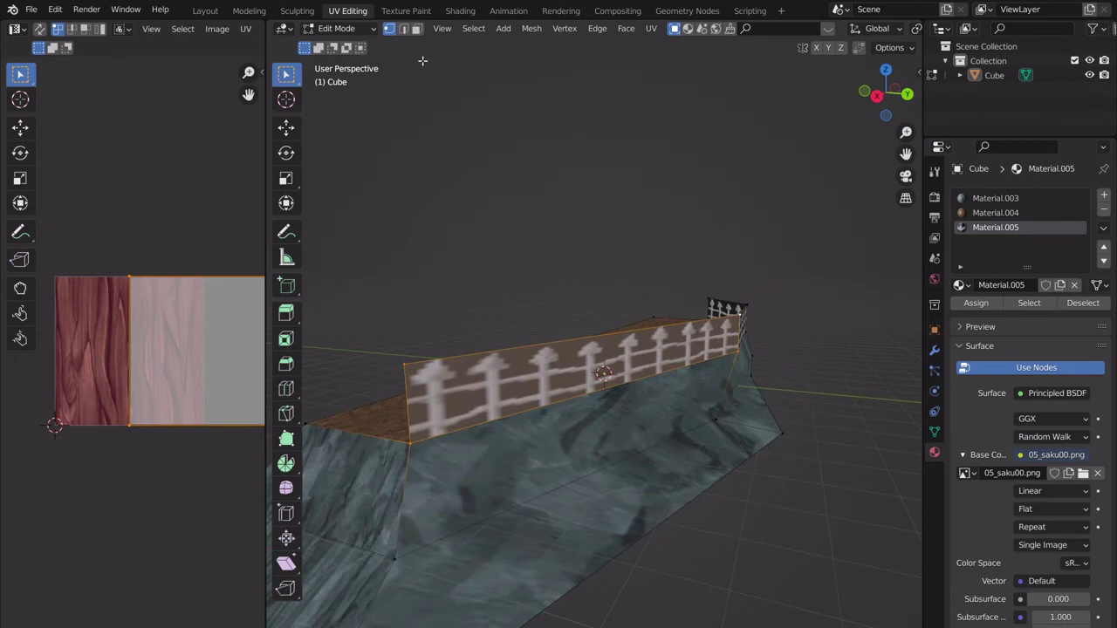
{"action": "left_click", "coordinate": [416, 28]}
{"action": "middle_click_drag", "start_coordinate": [659, 341], "coordinate": [760, 454]}
{"action": "left_click", "coordinate": [642, 292], "text": "ctrl"}
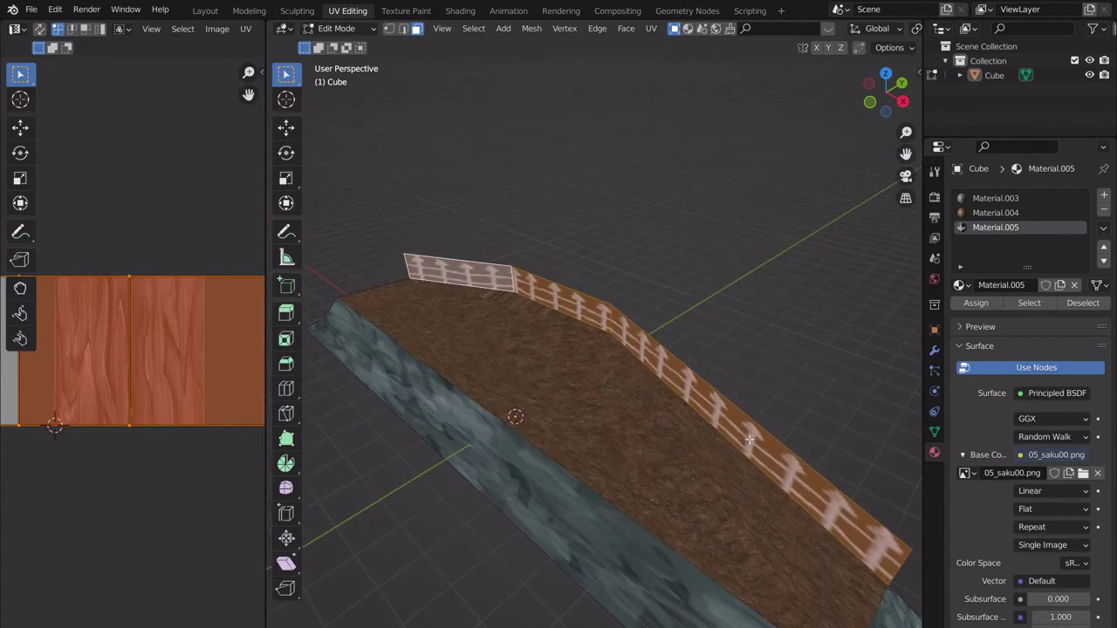
{"action": "middle_click_drag", "start_coordinate": [741, 438], "coordinate": [657, 335]}
Separate the selected fence faces into their own mesh object and select the original Cube in Object Mode.
{"action": "key", "text": "p"}
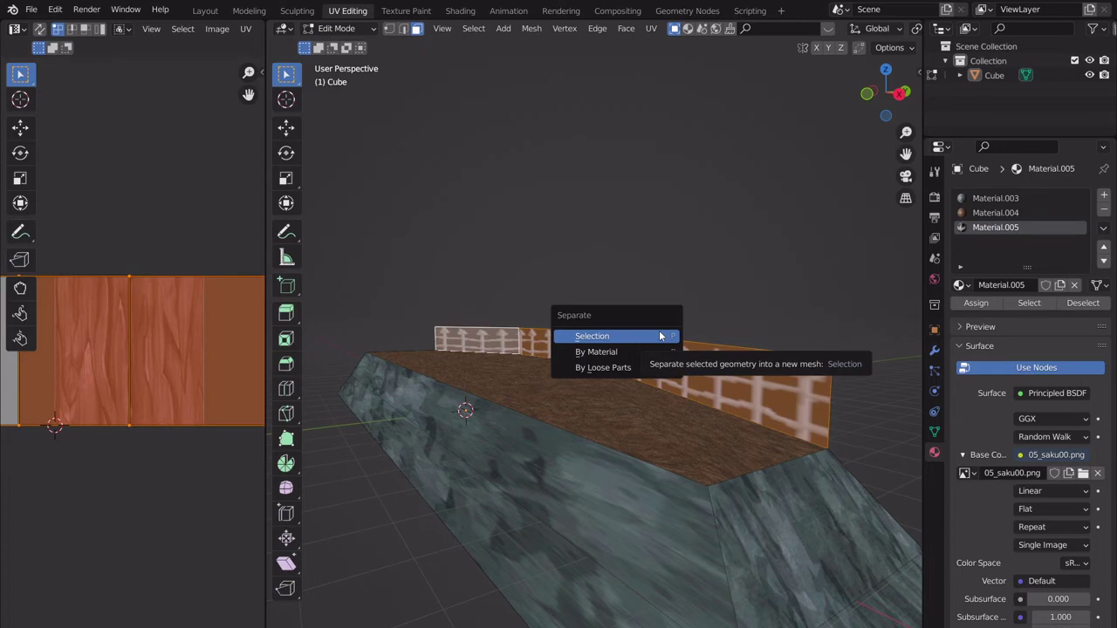
{"action": "left_click", "coordinate": [660, 336]}
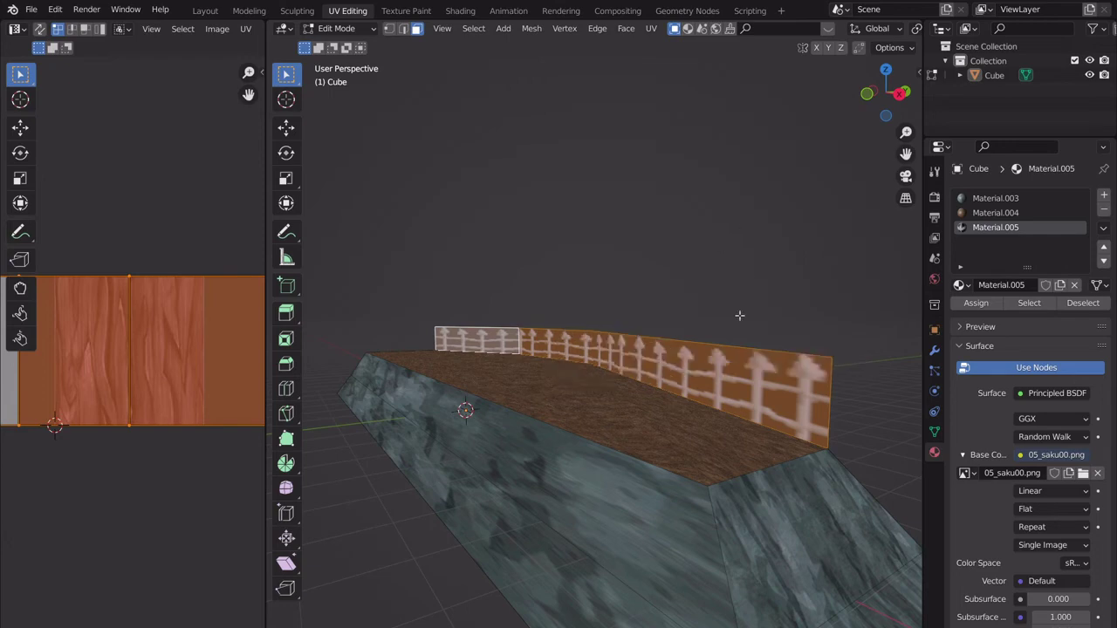
{"action": "left_click", "coordinate": [718, 361]}
{"action": "left_click", "coordinate": [482, 340], "text": "ctrl"}
{"action": "key", "text": "p"}
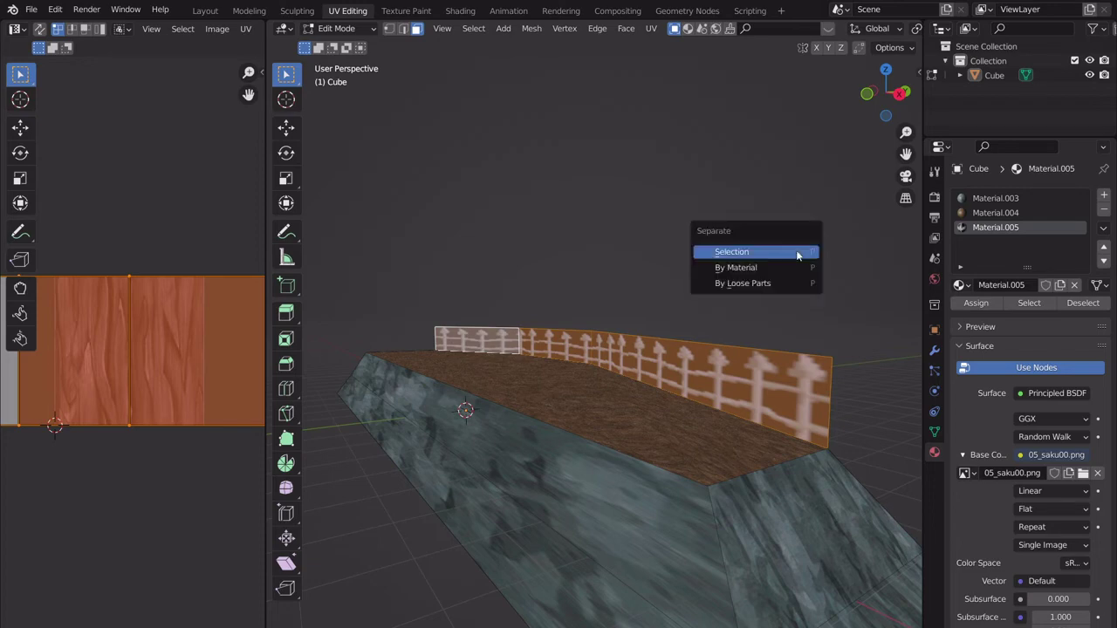
{"action": "left_click", "coordinate": [797, 253]}
{"action": "middle_click_drag", "start_coordinate": [545, 403], "coordinate": [558, 377]}
{"action": "key", "text": "Tab"}
{"action": "left_click", "coordinate": [995, 77]}
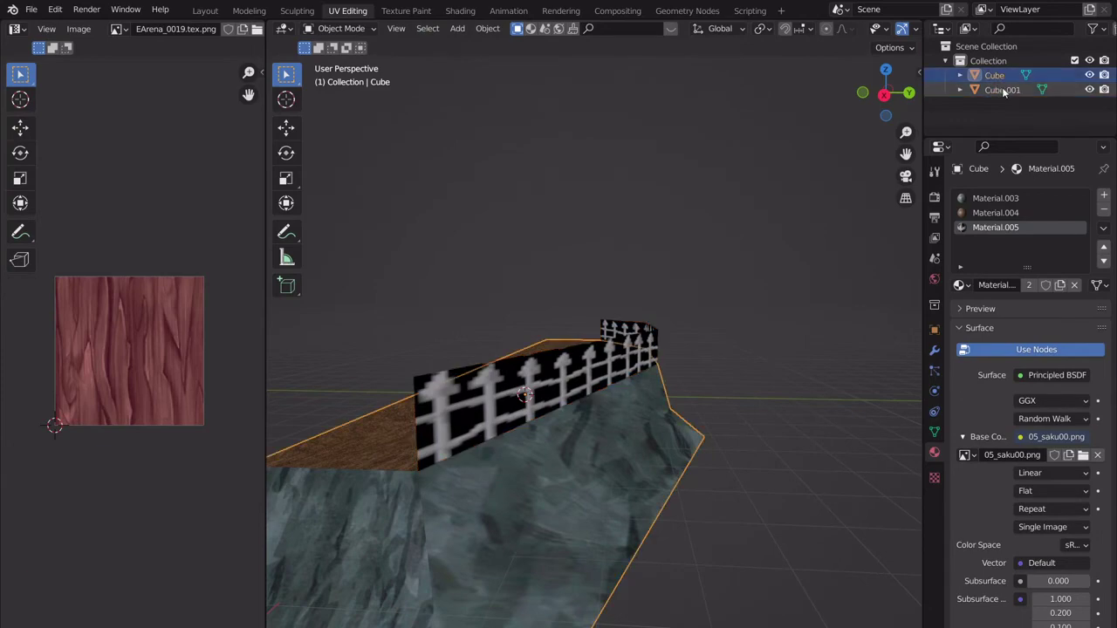
Select the dirt top face of the Cube in Edit Mode and try moving it.
{"action": "middle_click_drag", "start_coordinate": [702, 419], "coordinate": [672, 410]}
{"action": "key", "text": "Tab"}
{"action": "left_click", "coordinate": [533, 370]}
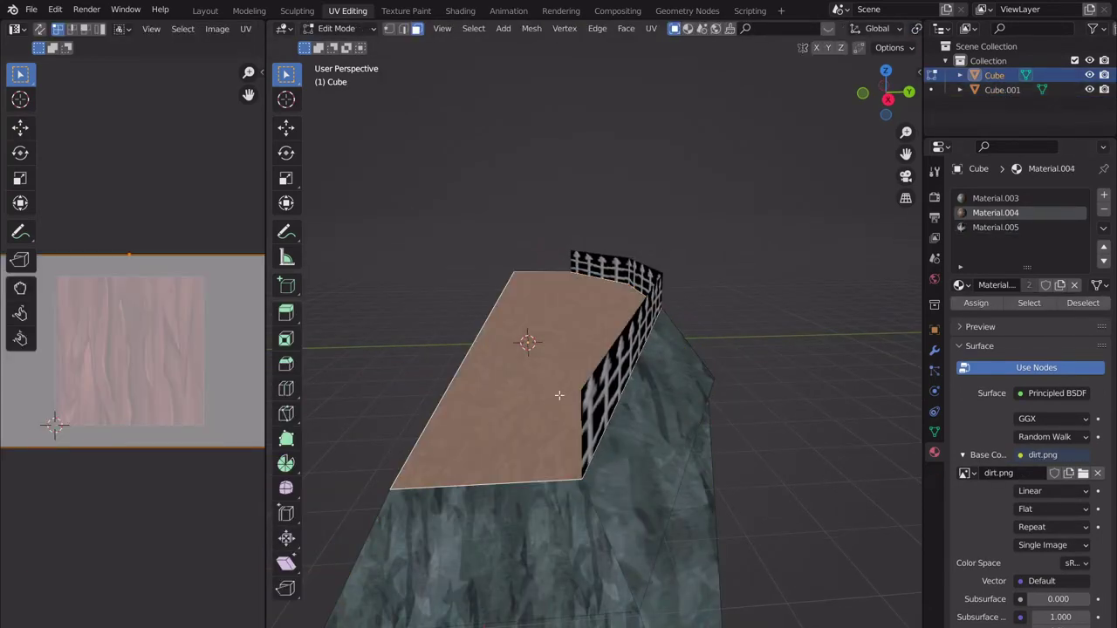
{"action": "middle_click_drag", "start_coordinate": [560, 394], "coordinate": [652, 378]}
{"action": "key", "text": "g"}
{"action": "right_click", "coordinate": [541, 414]}
{"action": "right_click", "coordinate": [584, 463]}
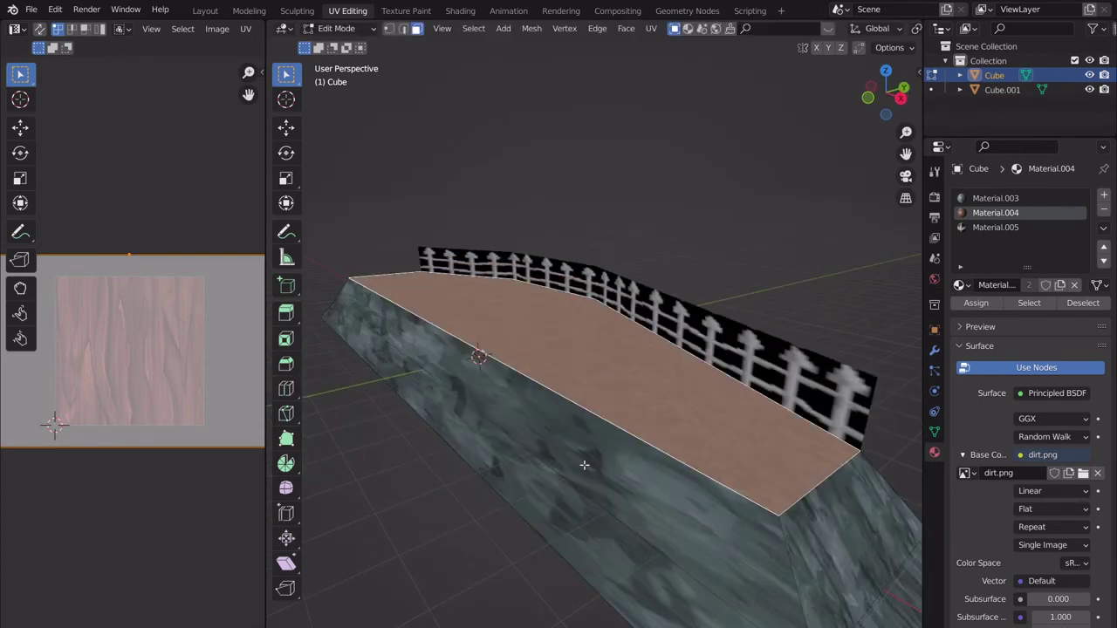
Try picking the separated fence while editing the Cube, try moving the dirt face again, and return to Object Mode.
{"action": "left_click", "coordinate": [726, 343]}
{"action": "left_click", "coordinate": [712, 351]}
{"action": "left_click", "coordinate": [712, 349]}
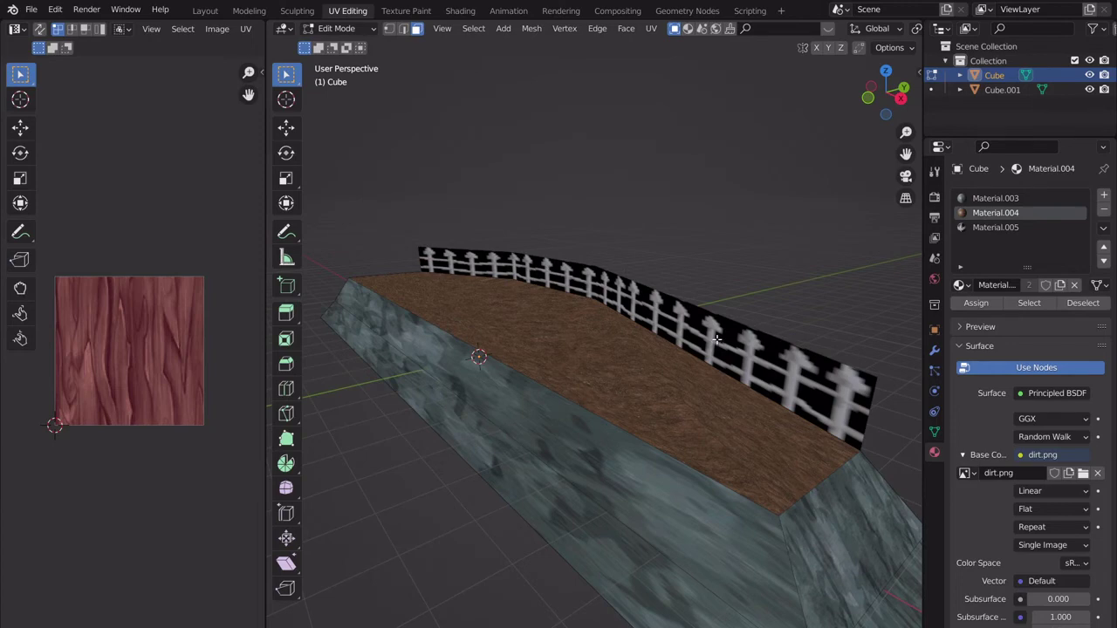
{"action": "mouse_move", "coordinate": [720, 340]}
{"action": "middle_mouse_down"}
{"action": "mouse_move", "coordinate": [725, 297]}
{"action": "mouse_move", "coordinate": [711, 327]}
{"action": "middle_mouse_up"}
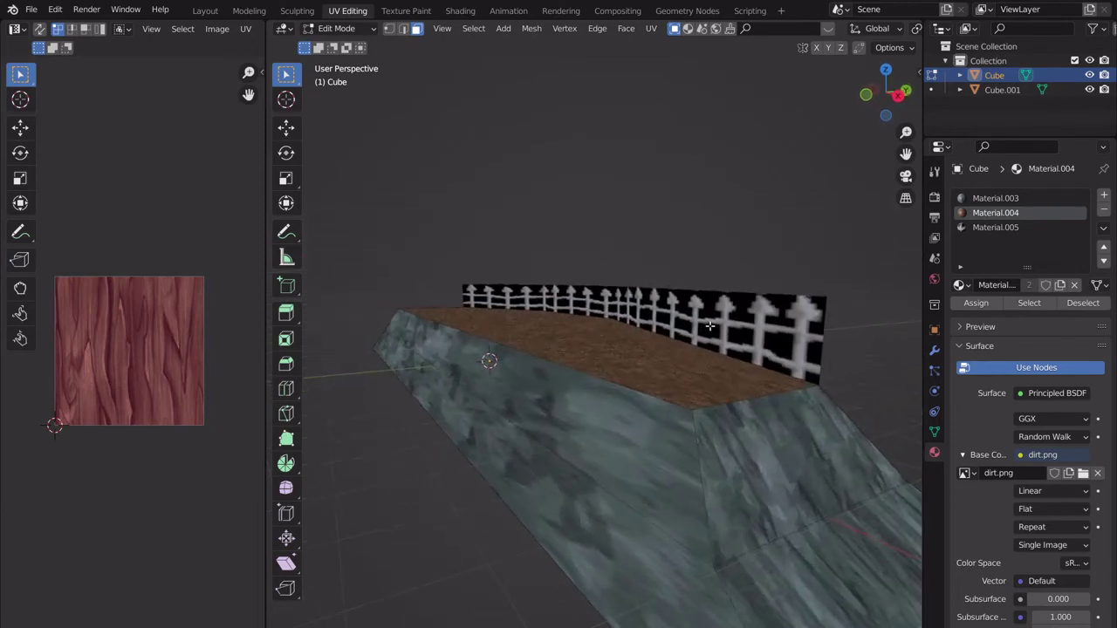
{"action": "left_click", "coordinate": [705, 366]}
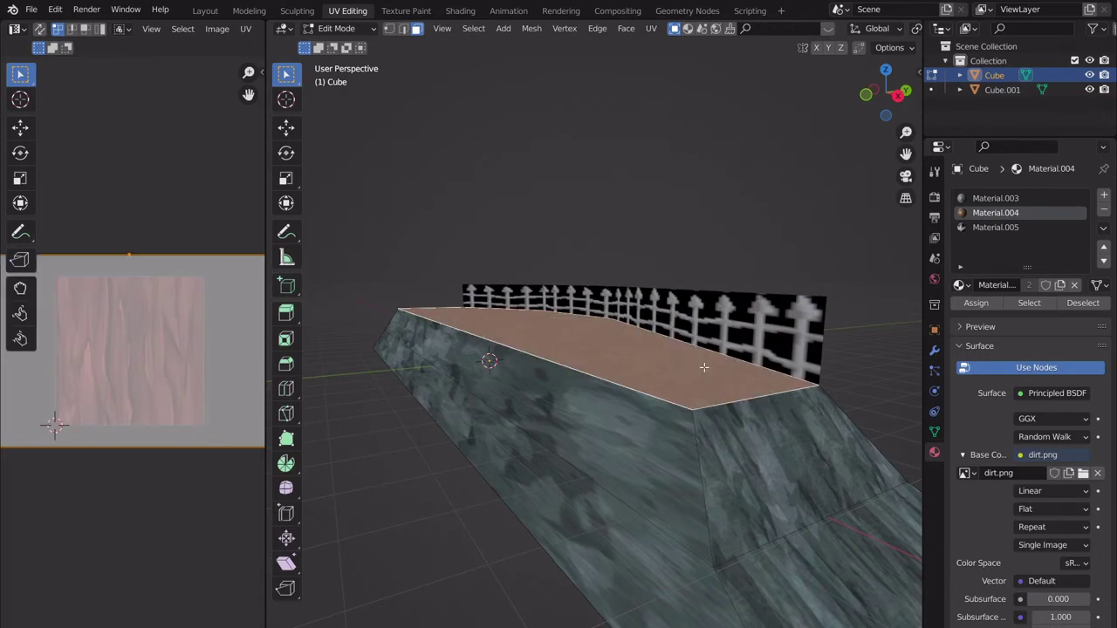
{"action": "key", "text": "g"}
{"action": "left_click", "coordinate": [647, 330]}
{"action": "key", "text": "Tab"}
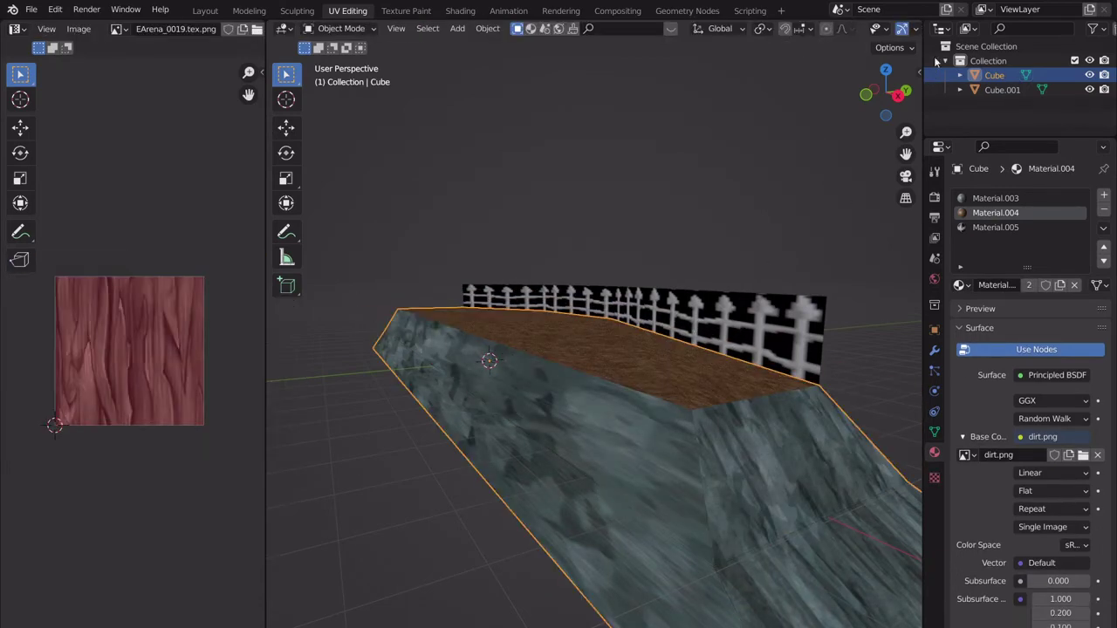
Open the separated fence object in Edit Mode and try moving its selected end panel.
{"action": "left_click", "coordinate": [767, 323]}
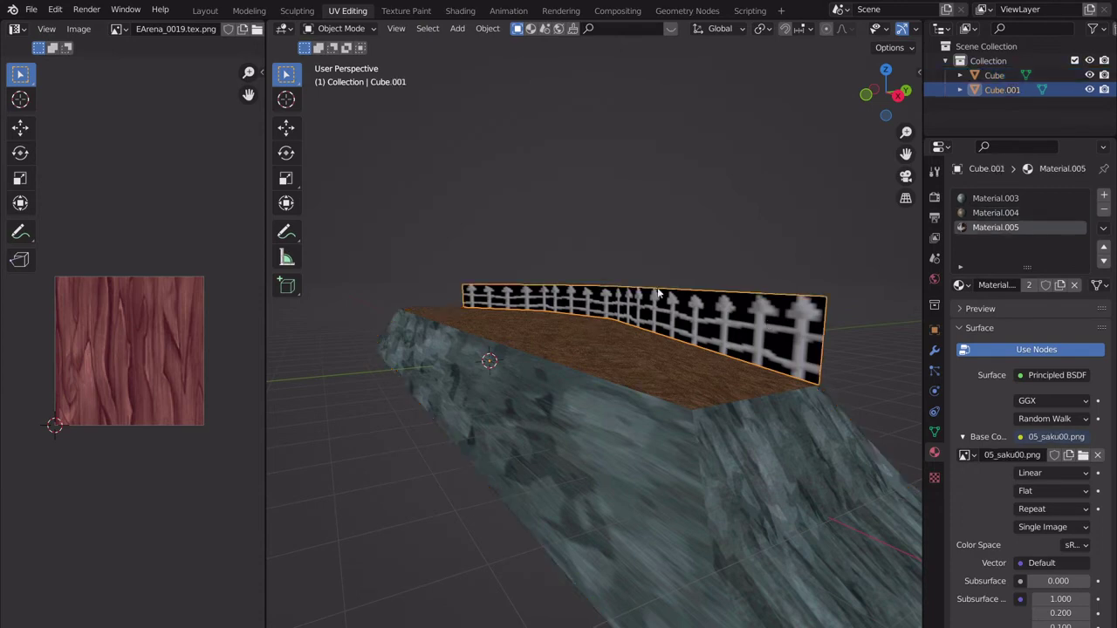
{"action": "key", "text": "Tab"}
{"action": "key", "text": "a"}
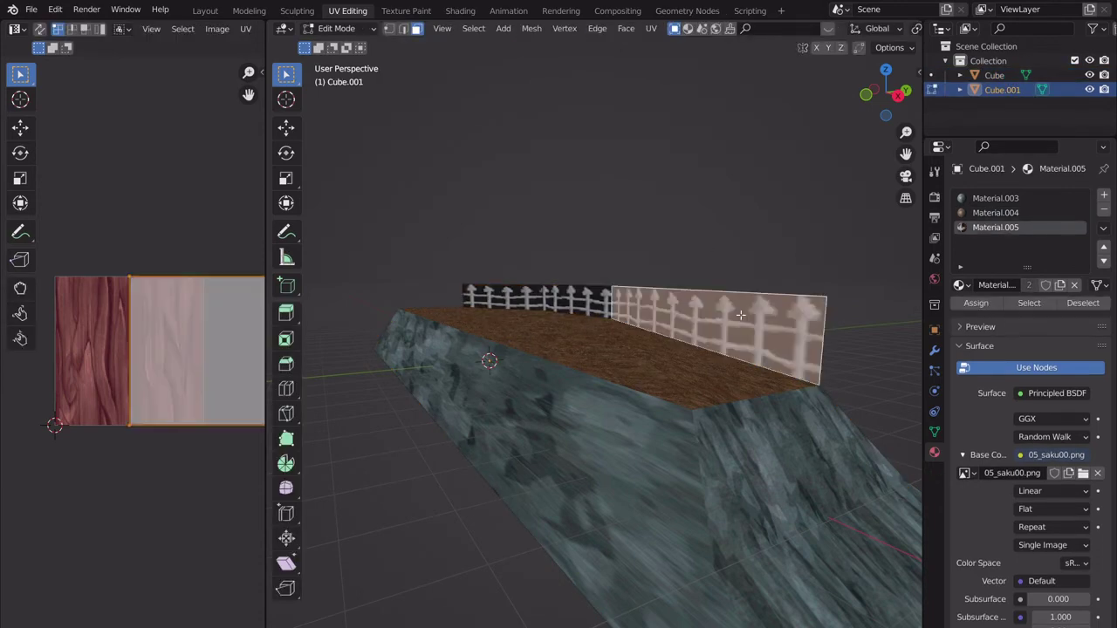
{"action": "key", "text": "g"}
{"action": "right_click", "coordinate": [661, 316]}
{"action": "middle_click_drag", "start_coordinate": [686, 302], "coordinate": [686, 326]}
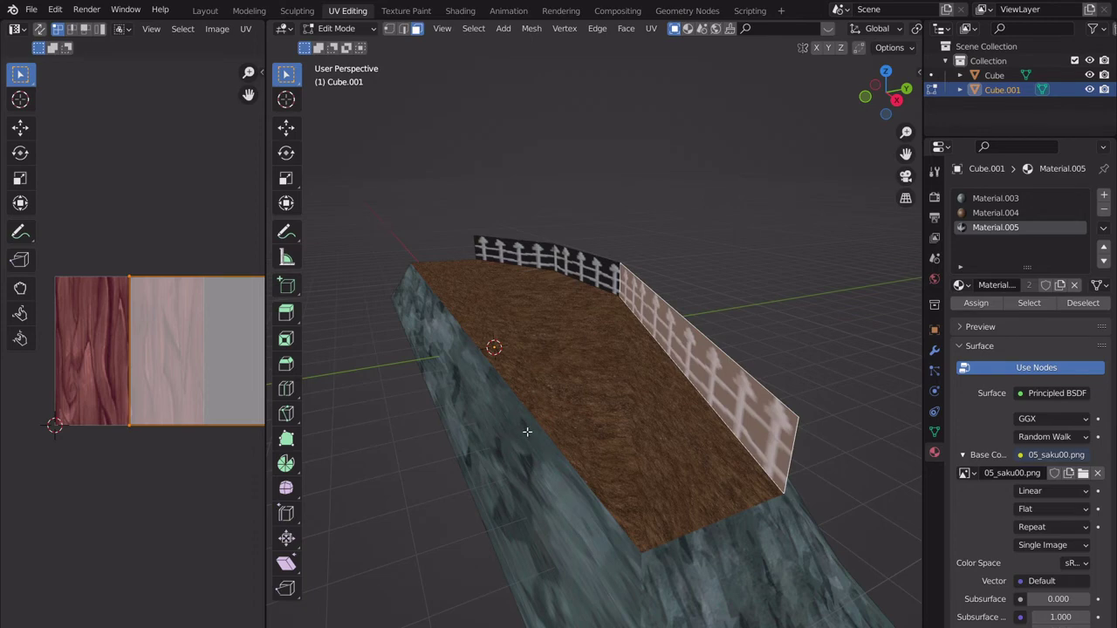
Switch the separated fence to Object Mode and try moving the whole fence freely away from the dirt path.
{"action": "middle_click_drag", "start_coordinate": [526, 431], "coordinate": [600, 384]}
{"action": "key", "text": "Tab"}
{"action": "key", "text": "g"}
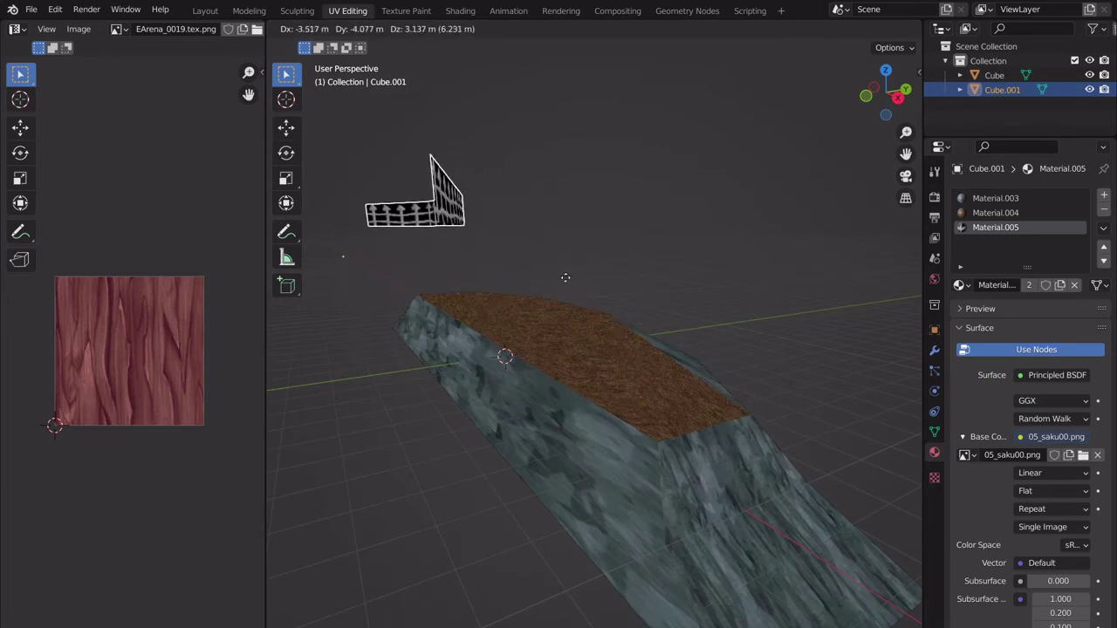
{"action": "key", "text": "Escape"}
{"action": "key", "text": "g"}
{"action": "key", "text": "Escape"}
{"action": "middle_click_drag", "start_coordinate": [652, 305], "coordinate": [651, 324]}
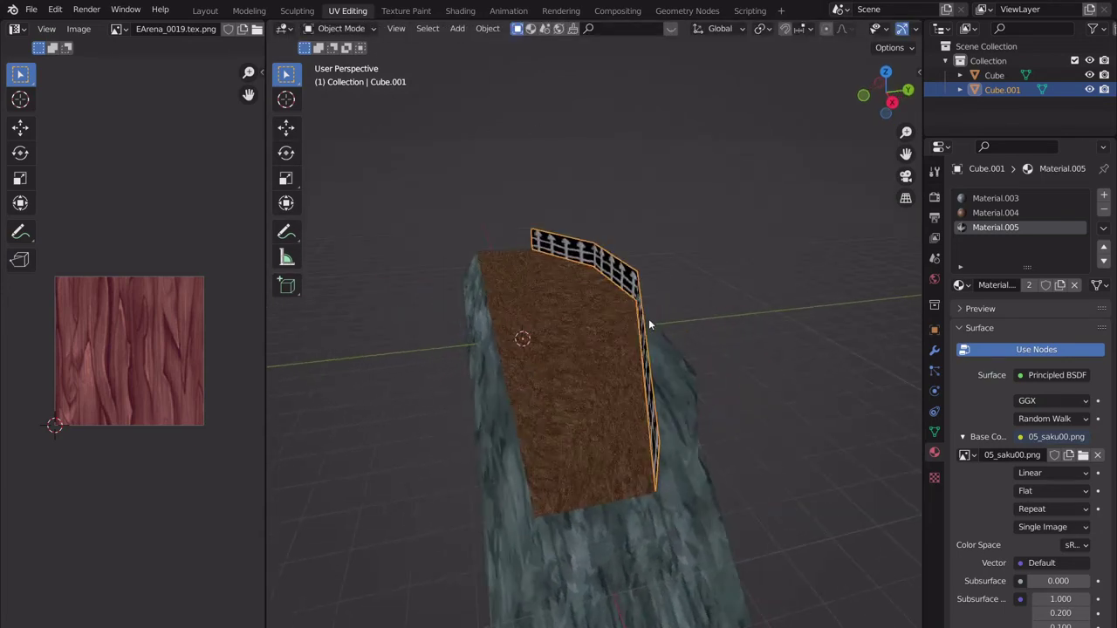
{"action": "key", "text": "g"}
{"action": "key", "text": "Escape"}
Move the fence object 10 m along the global Y axis.
{"action": "key", "text": "g"}
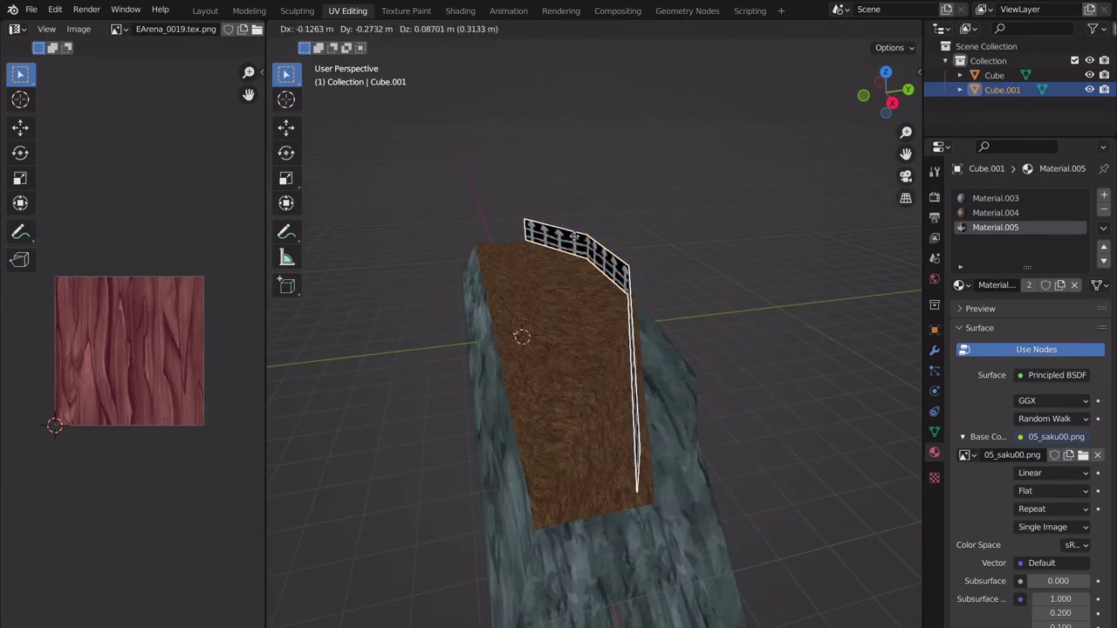
{"action": "key", "text": "y"}
{"action": "key", "text": "1"}
{"action": "key", "text": "0"}
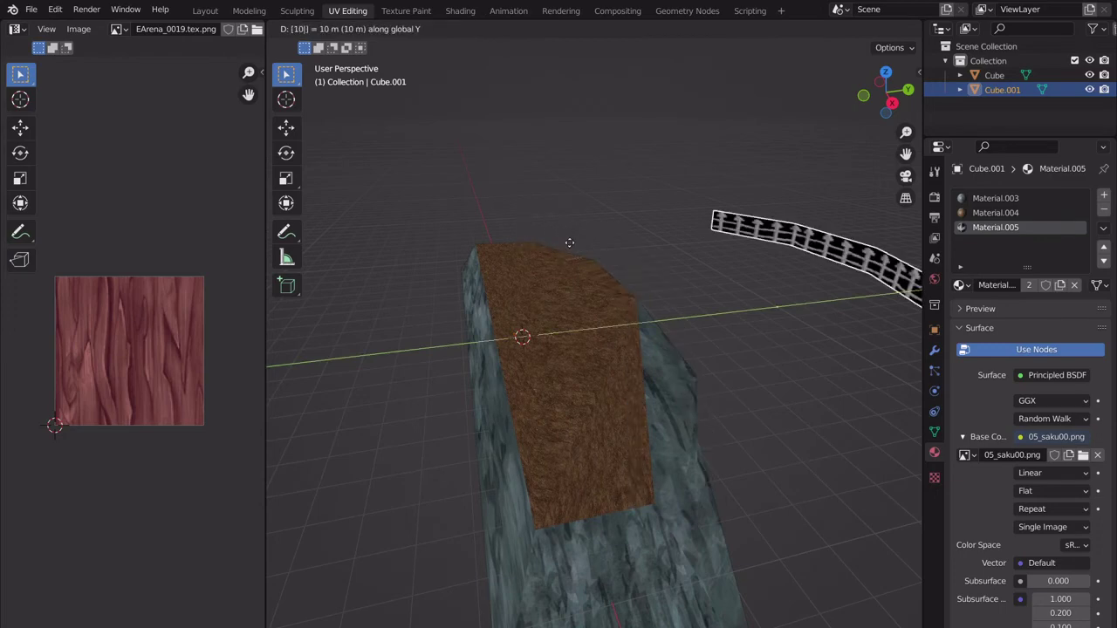
{"action": "key", "text": "Return"}
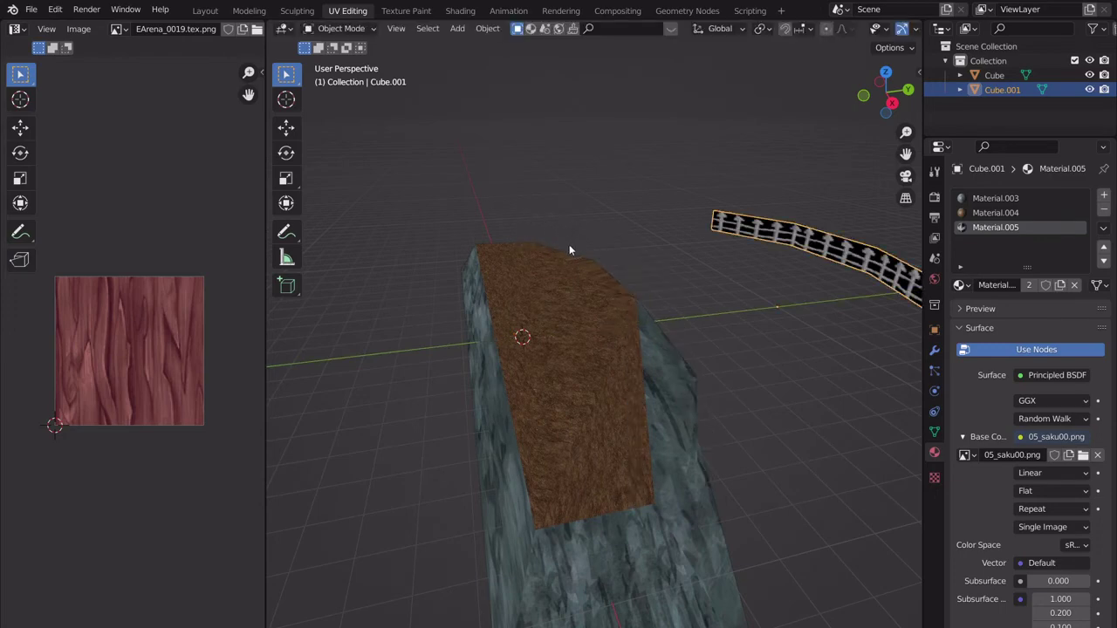
Undo the fence's 10 m move and try rotating the fence about the global Z axis.
{"action": "key", "text": "ctrl+z"}
{"action": "key", "text": "ctrl+shift+z"}
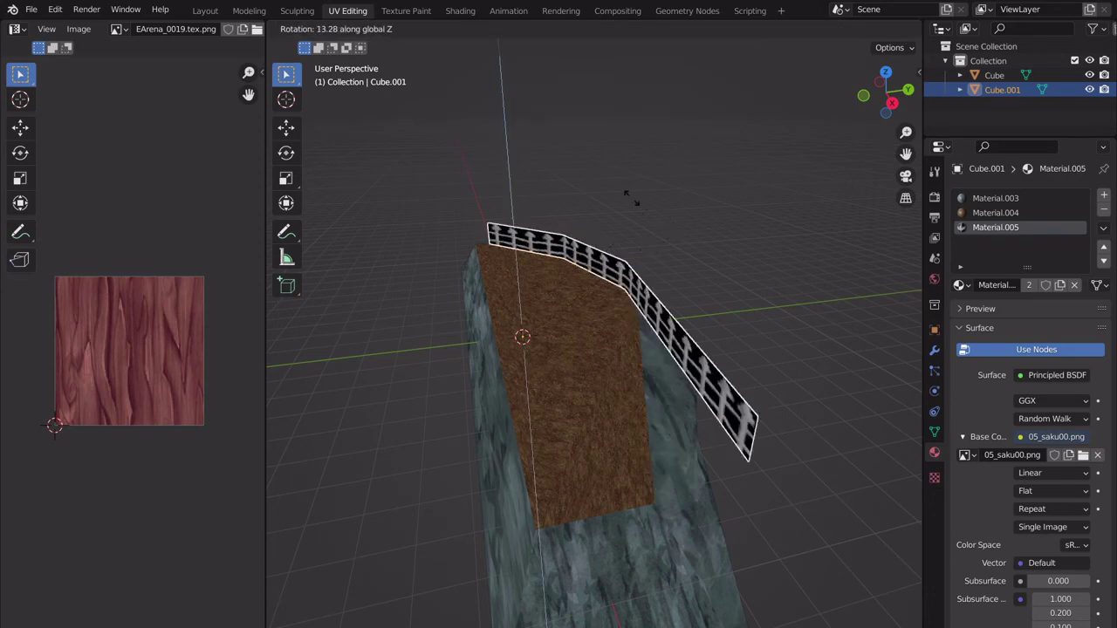
{"action": "key", "text": "ctrl+z"}
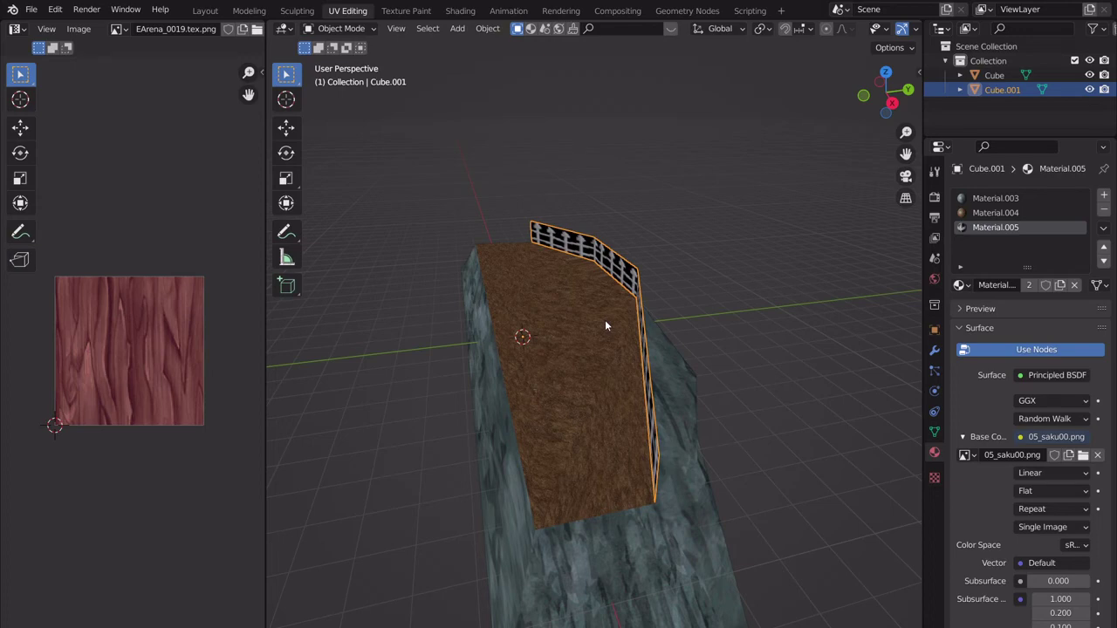
Examine the fence and its texture along the dirt path from several angles and distances.
{"action": "middle_click_drag", "start_coordinate": [605, 319], "coordinate": [638, 331]}
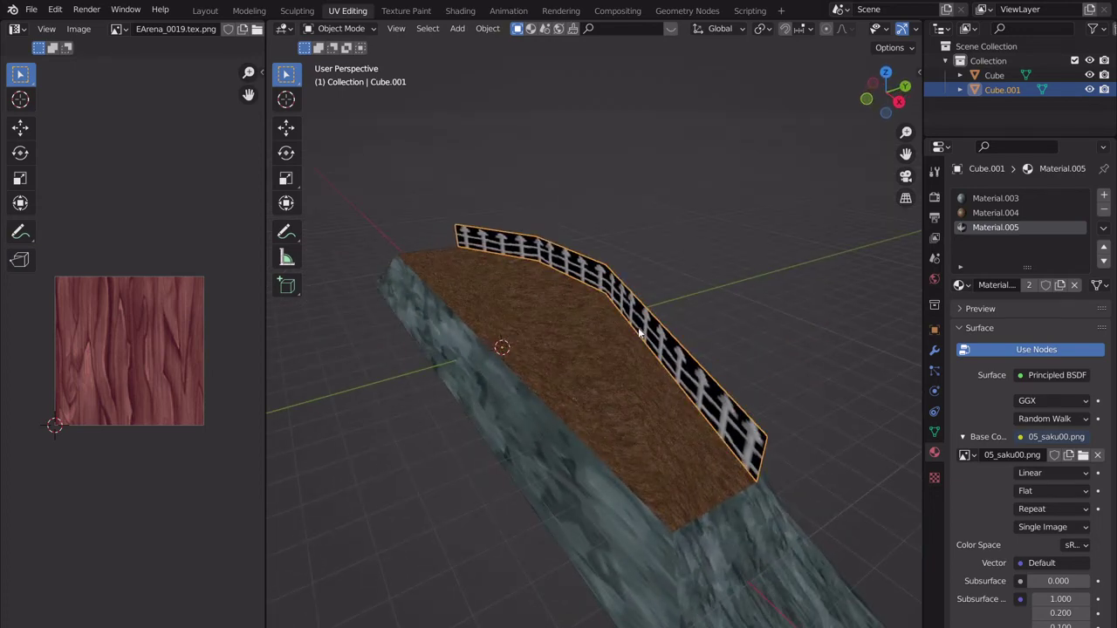
{"action": "scroll", "coordinate": [632, 336], "scroll_direction": "up", "scroll_amount": 5}
{"action": "scroll", "coordinate": [602, 342], "scroll_direction": "down", "scroll_amount": 5}
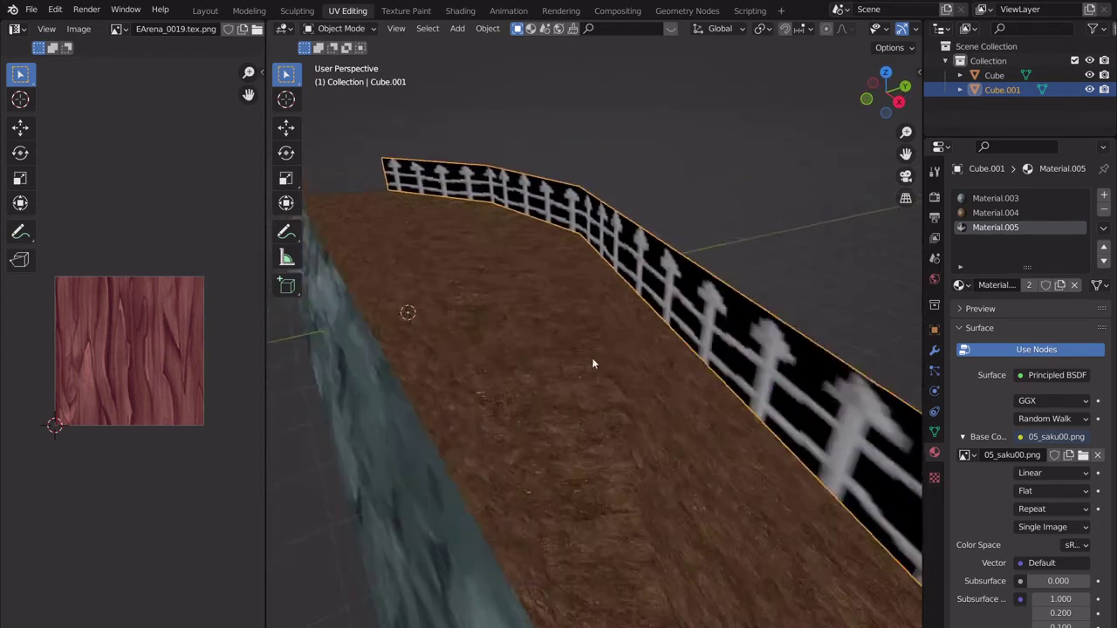
{"action": "scroll", "coordinate": [586, 358], "scroll_direction": "up", "scroll_amount": 1}
{"action": "middle_click_drag", "start_coordinate": [586, 358], "coordinate": [631, 349], "text": "shift"}
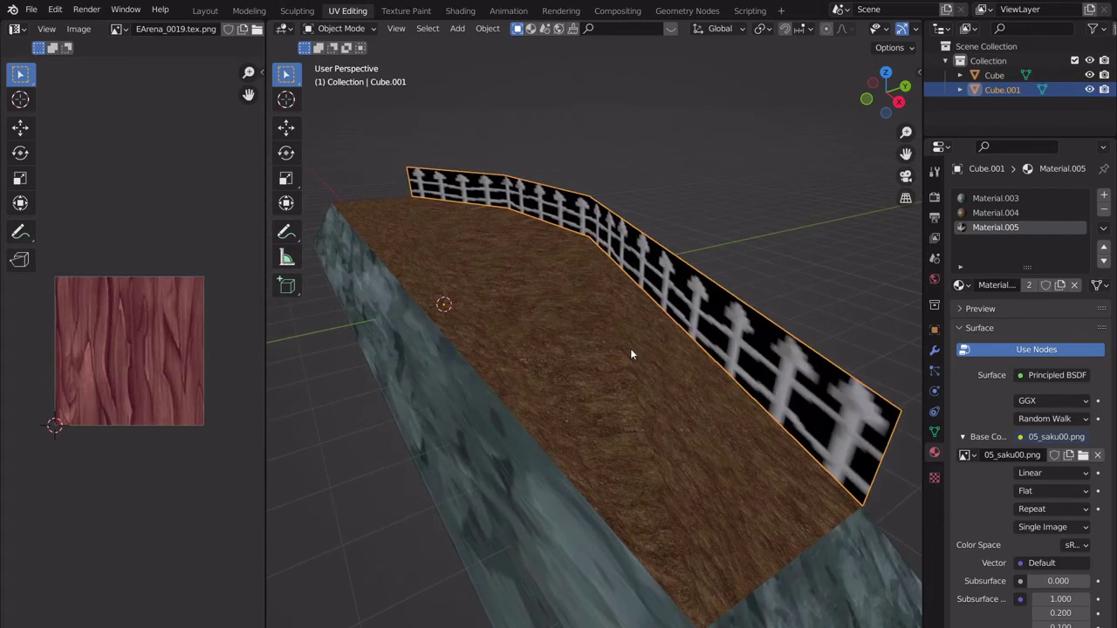
{"action": "middle_click_drag", "start_coordinate": [630, 348], "coordinate": [672, 329]}
{"action": "scroll", "coordinate": [649, 339], "scroll_direction": "up", "scroll_amount": 3}
{"action": "scroll", "coordinate": [642, 337], "scroll_direction": "down", "scroll_amount": 6}
{"action": "scroll", "coordinate": [634, 335], "scroll_direction": "up", "scroll_amount": 3}
Open the fence in Edit Mode, check the UV mapping options for its end panel, and return to Object Mode.
{"action": "key", "text": "Tab"}
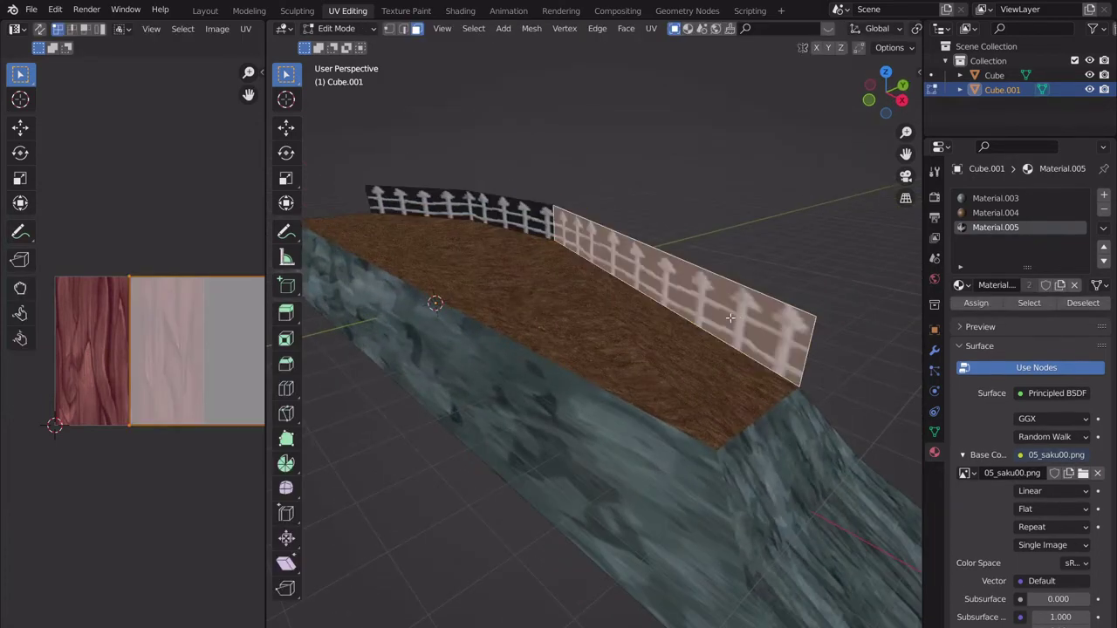
{"action": "key", "text": "u"}
{"action": "left_click", "coordinate": [722, 317]}
{"action": "key", "text": "Tab"}
Select the fence together with the Cube as the active object and join them into one mesh.
{"action": "left_click", "coordinate": [641, 334]}
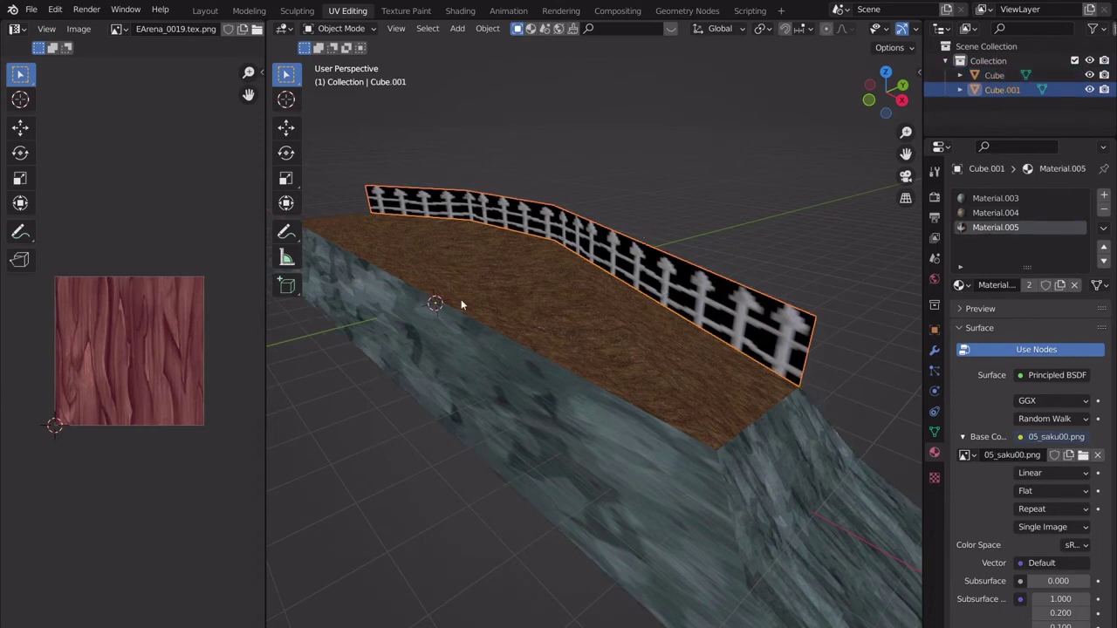
{"action": "scroll", "coordinate": [461, 301], "scroll_direction": "down", "scroll_amount": 3}
{"action": "scroll", "coordinate": [461, 302], "scroll_direction": "down", "scroll_amount": 2}
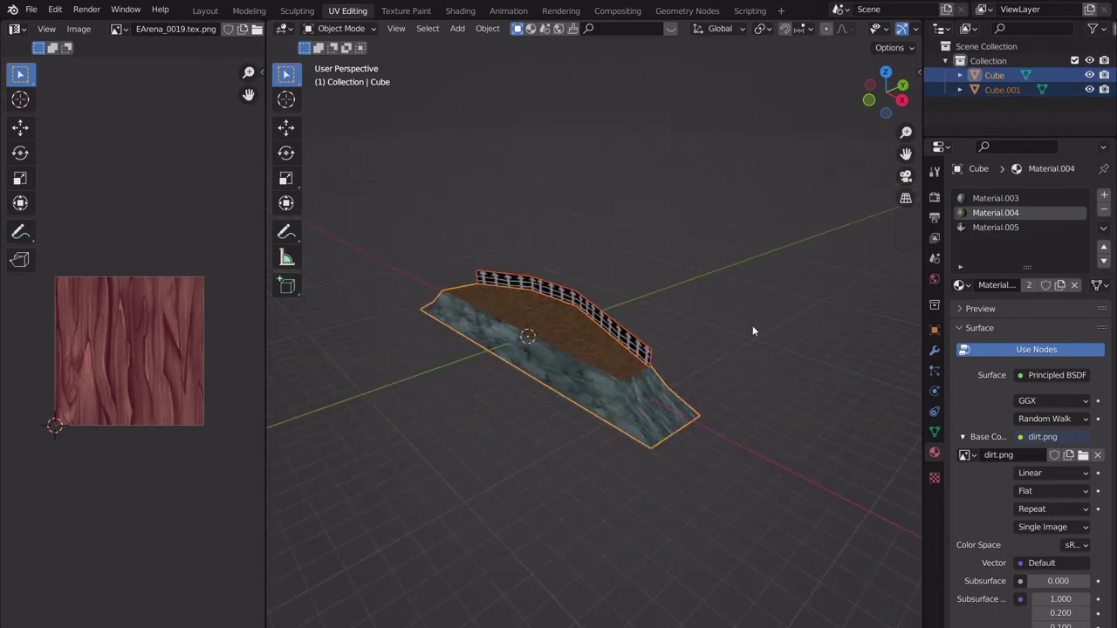
{"action": "scroll", "coordinate": [576, 353], "scroll_direction": "up", "scroll_amount": 4}
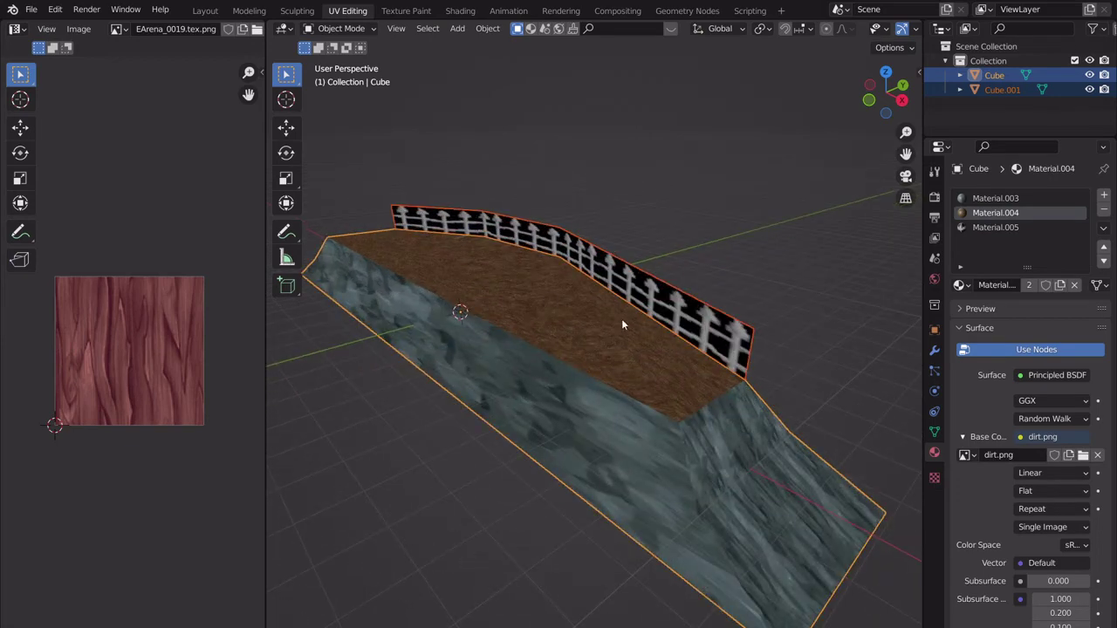
{"action": "left_click", "coordinate": [640, 303]}
{"action": "left_click", "coordinate": [619, 326], "text": "shift"}
{"action": "key", "text": "ctrl+j"}
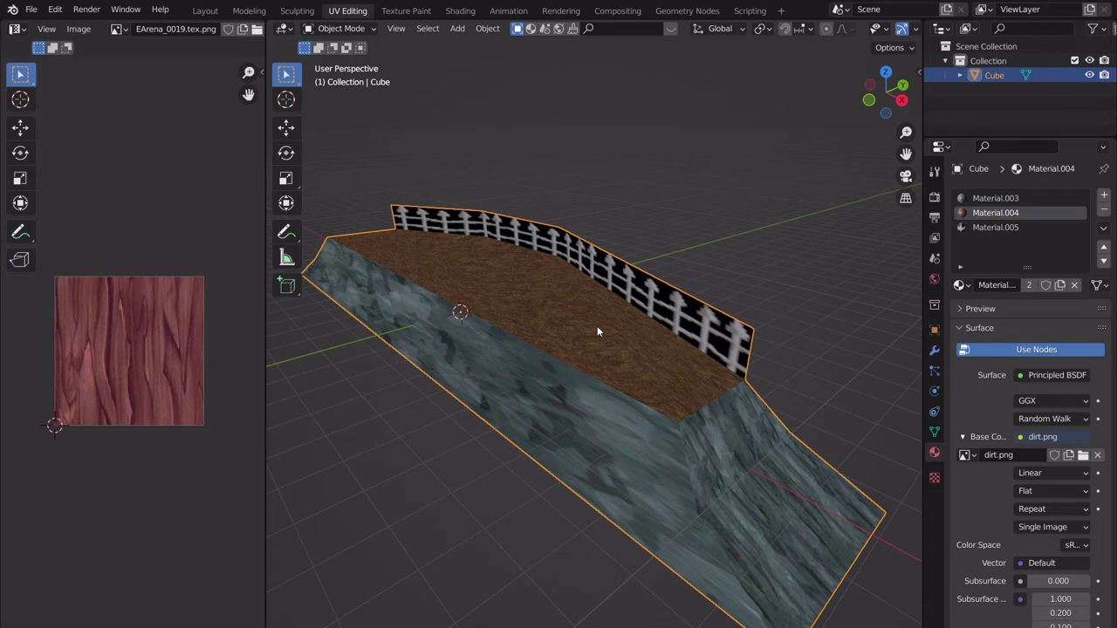
Look over the object types that can be added and undo the join of fence and Cube.
{"action": "left_click", "coordinate": [463, 29]}
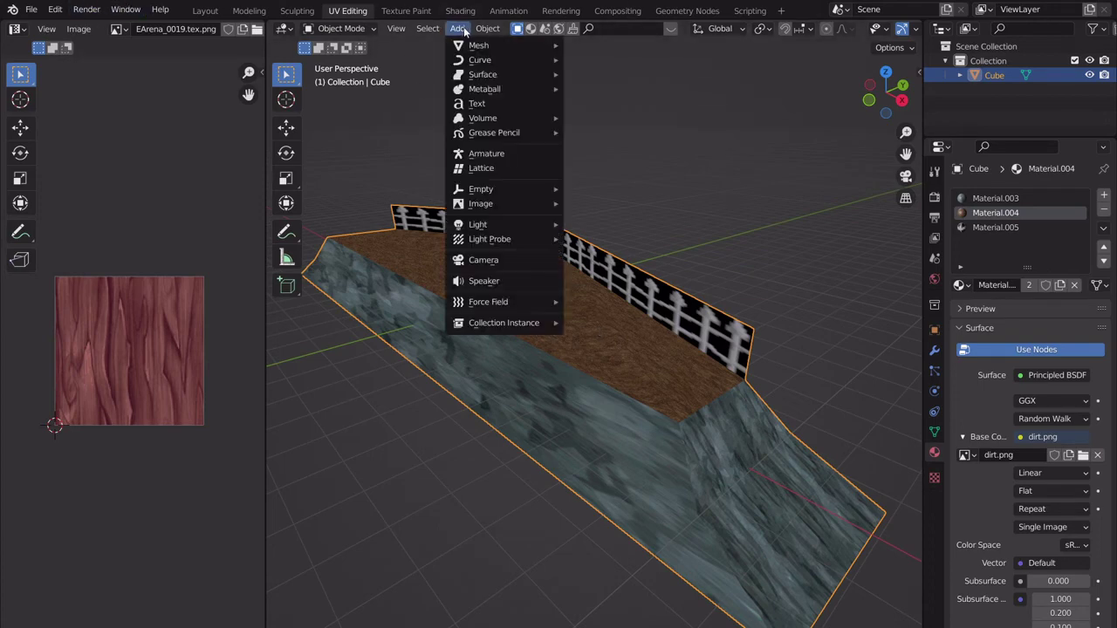
{"action": "key", "text": "Escape"}
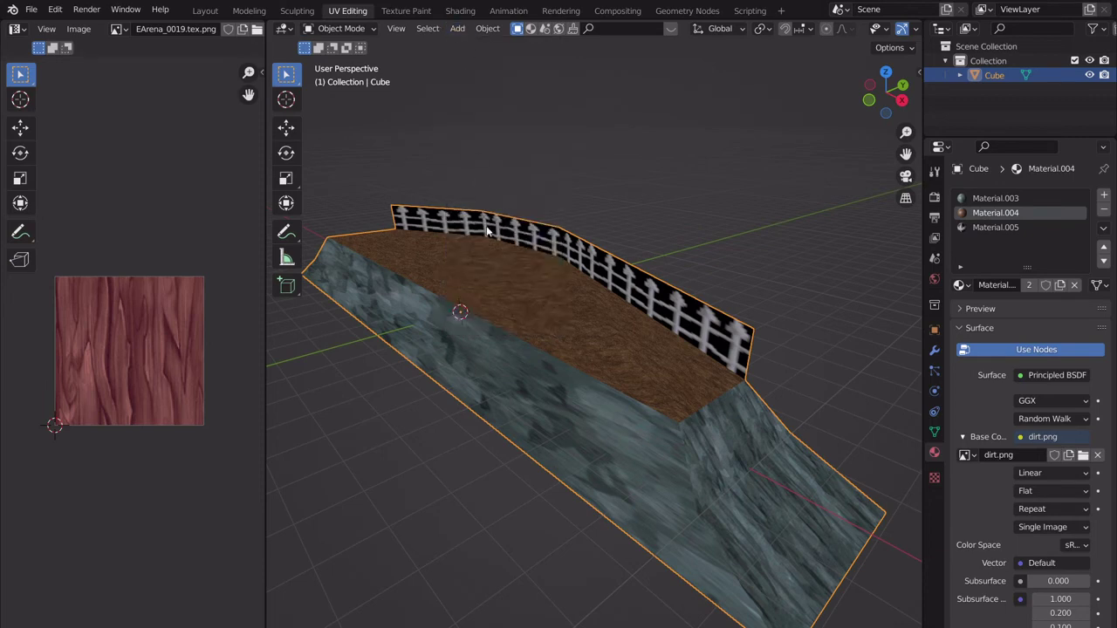
{"action": "key", "text": "ctrl+z"}
Reselect the fence and the Cube, keep the Cube active, and join both into a single object.
{"action": "left_click", "coordinate": [576, 268]}
{"action": "left_click", "coordinate": [563, 303], "text": "shift"}
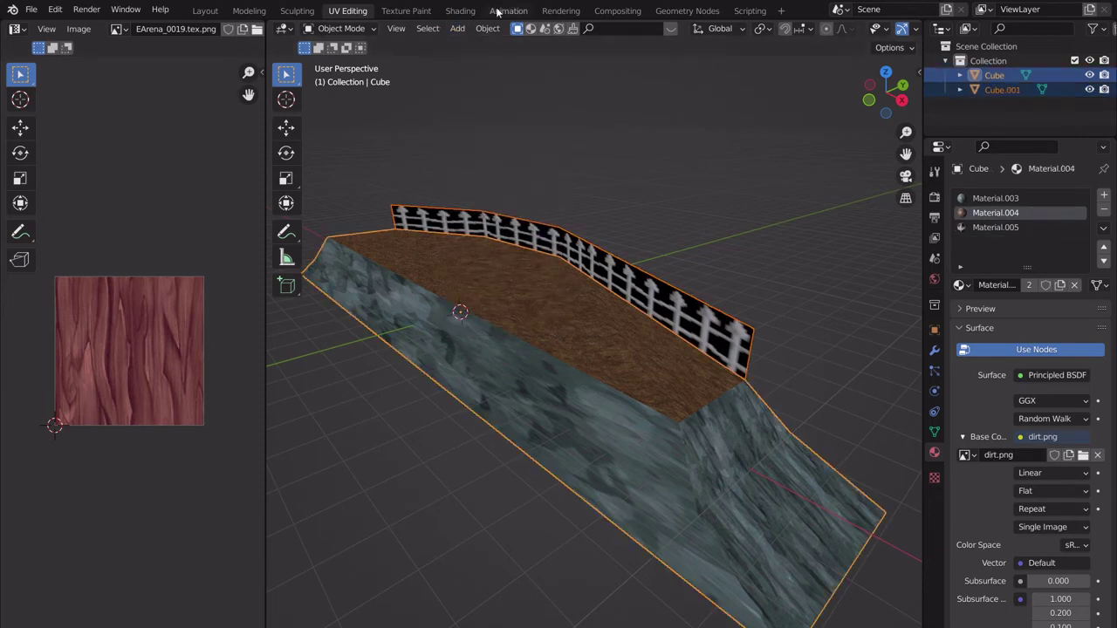
{"action": "left_click", "coordinate": [488, 29]}
{"action": "key", "text": "ctrl+j"}
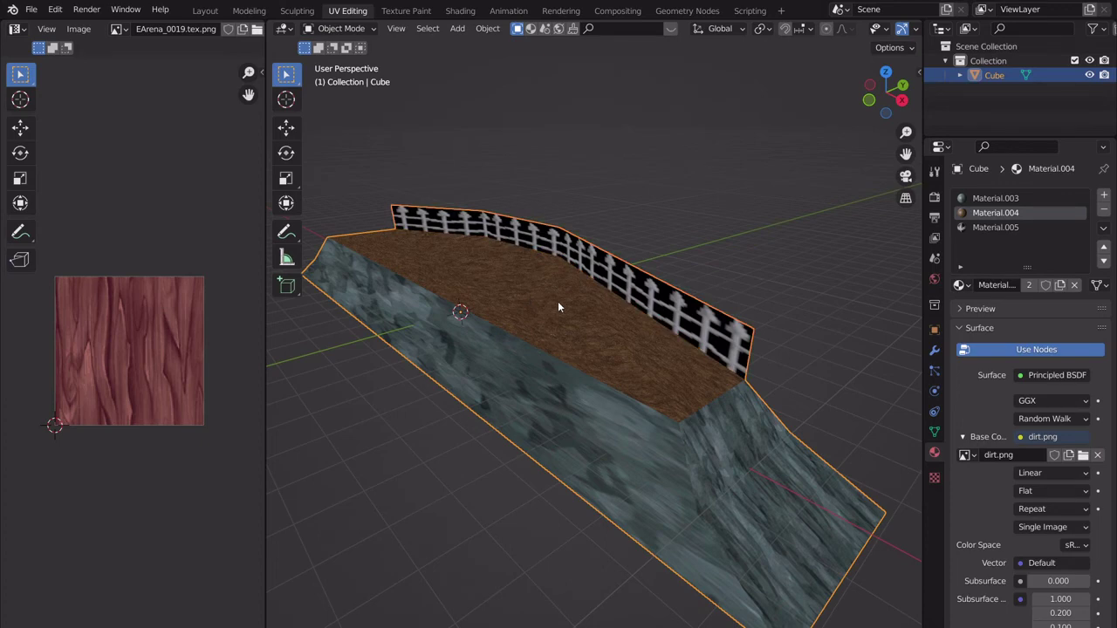
Enter Edit Mode on the joined Cube and select the fence's end panel, the dirt top and the upper rock side face.
{"action": "key", "text": "Tab"}
{"action": "left_click", "coordinate": [672, 311]}
{"action": "scroll", "coordinate": [668, 311], "scroll_direction": "up", "scroll_amount": 2}
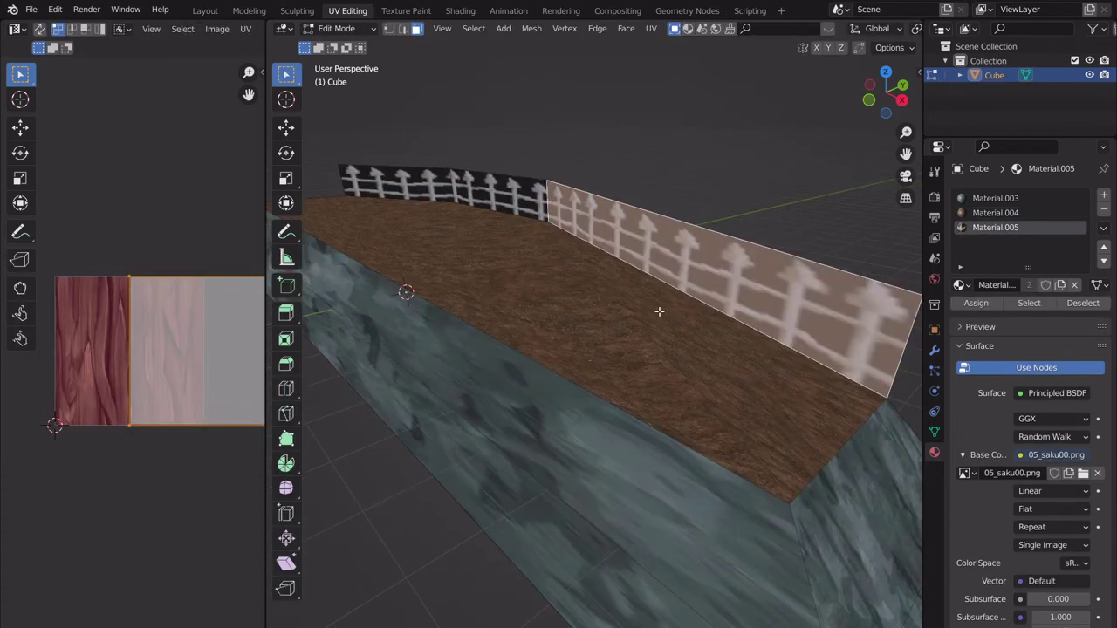
{"action": "left_click", "coordinate": [640, 301], "text": "shift"}
{"action": "middle_click_drag", "start_coordinate": [639, 301], "coordinate": [582, 360]}
{"action": "left_click", "coordinate": [583, 360]}
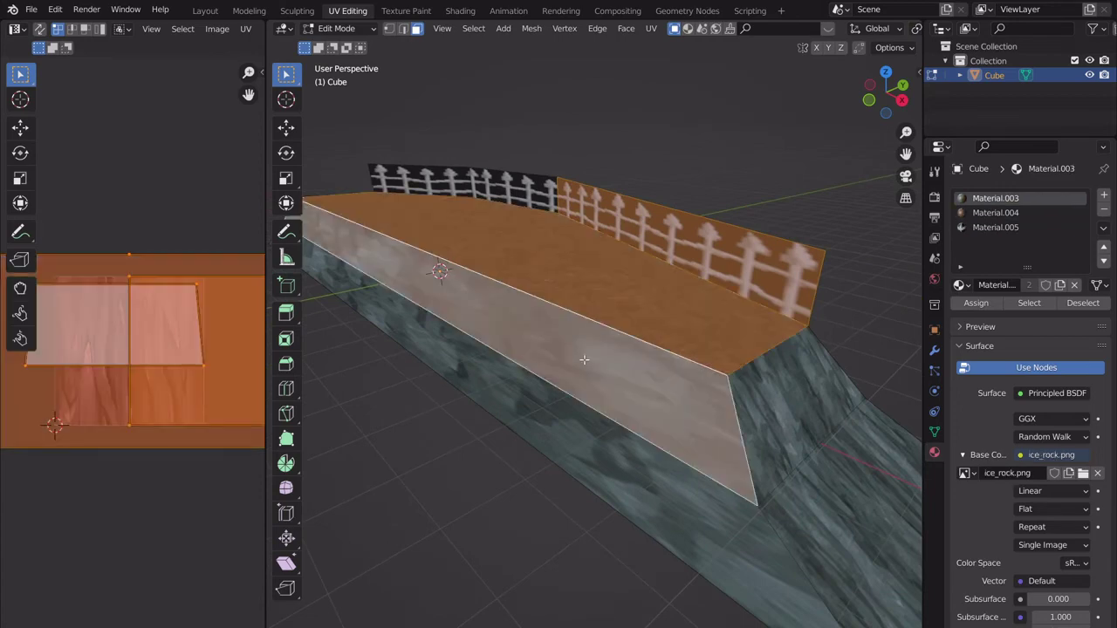
Switch to vertex selection and select only the fence's lower vertex at the dirt path's near corner.
{"action": "middle_click_drag", "start_coordinate": [672, 325], "coordinate": [670, 358]}
{"action": "scroll", "coordinate": [697, 334], "scroll_direction": "down", "scroll_amount": 3}
{"action": "scroll", "coordinate": [695, 375], "scroll_direction": "up", "scroll_amount": 4}
{"action": "scroll", "coordinate": [623, 354], "scroll_direction": "down", "scroll_amount": 4}
{"action": "scroll", "coordinate": [623, 364], "scroll_direction": "up", "scroll_amount": 4}
{"action": "scroll", "coordinate": [623, 364], "scroll_direction": "down", "scroll_amount": 3}
{"action": "scroll", "coordinate": [616, 360], "scroll_direction": "up", "scroll_amount": 3}
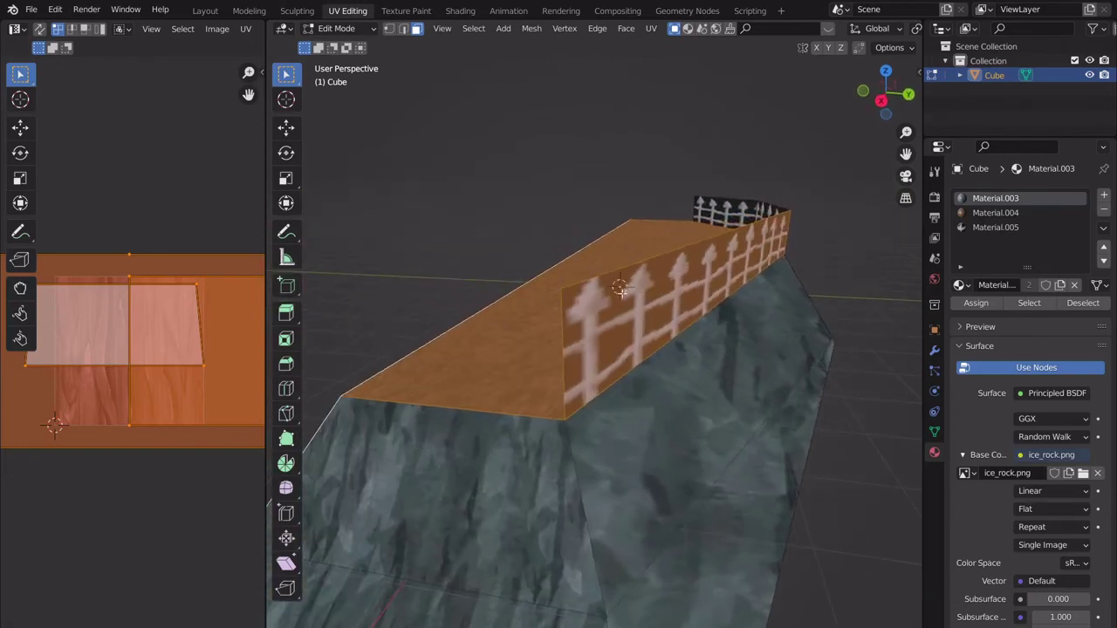
{"action": "left_click", "coordinate": [389, 29]}
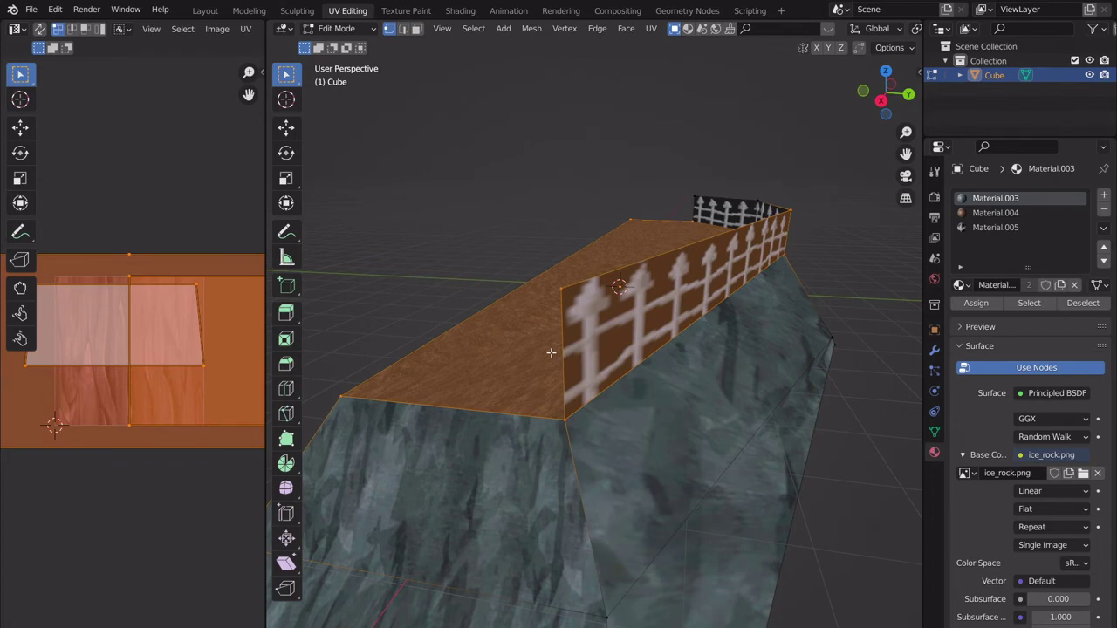
{"action": "left_click", "coordinate": [581, 438]}
Try moving the selected fence corner vertex away from the corner of the dirt face.
{"action": "middle_click_drag", "start_coordinate": [581, 479], "coordinate": [655, 441]}
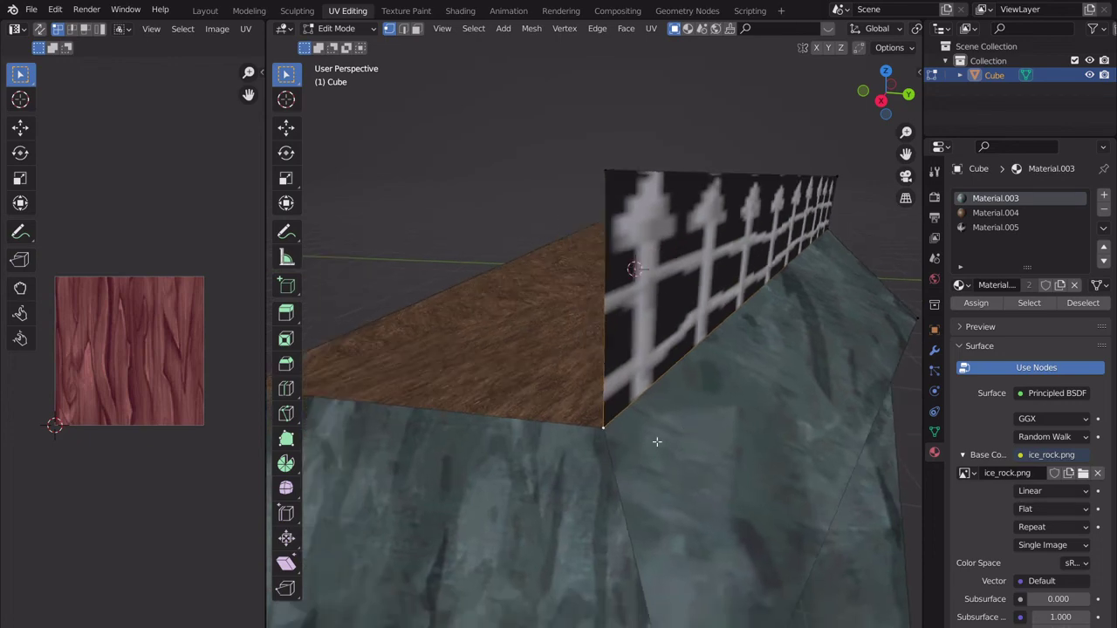
{"action": "scroll", "coordinate": [653, 441], "scroll_direction": "up", "scroll_amount": 3}
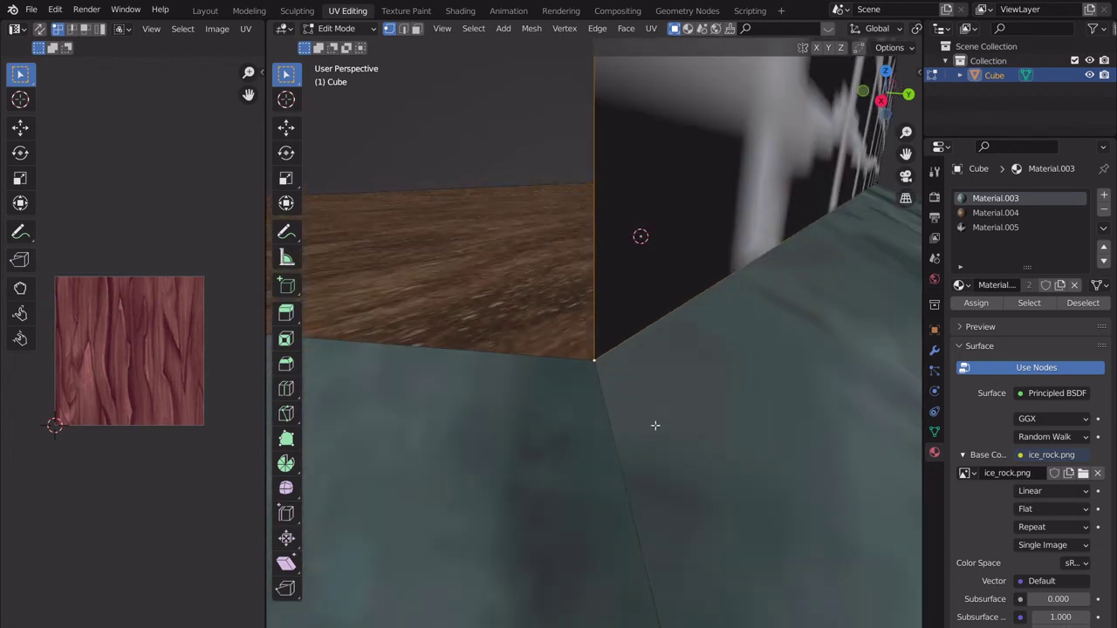
{"action": "scroll", "coordinate": [655, 425], "scroll_direction": "down", "scroll_amount": 4}
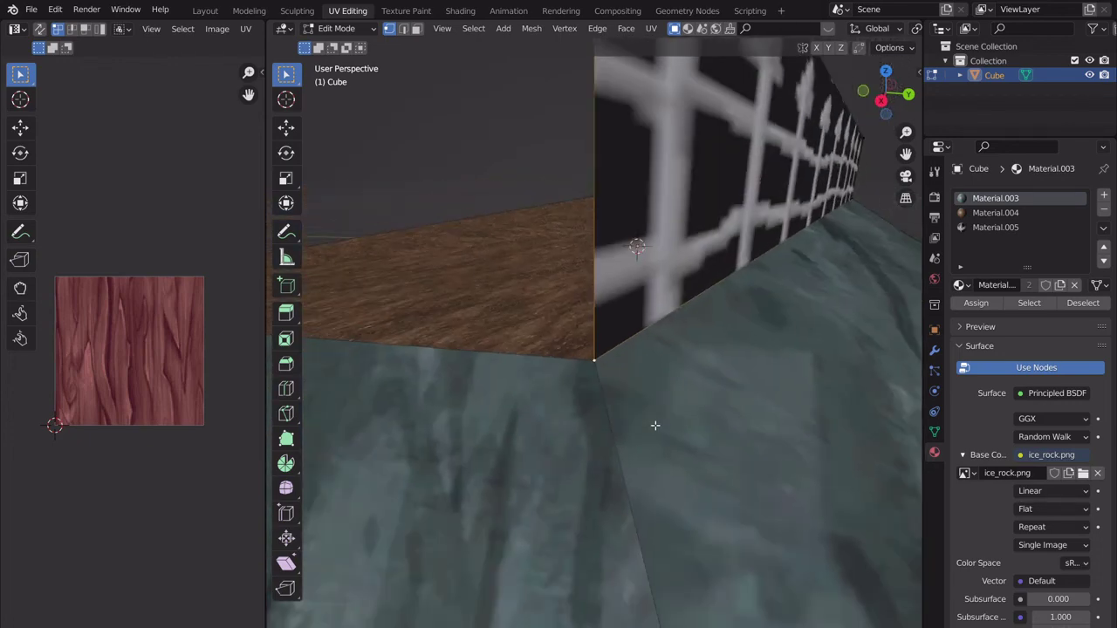
{"action": "scroll", "coordinate": [656, 420], "scroll_direction": "up", "scroll_amount": 1}
{"action": "scroll", "coordinate": [655, 420], "scroll_direction": "down", "scroll_amount": 5}
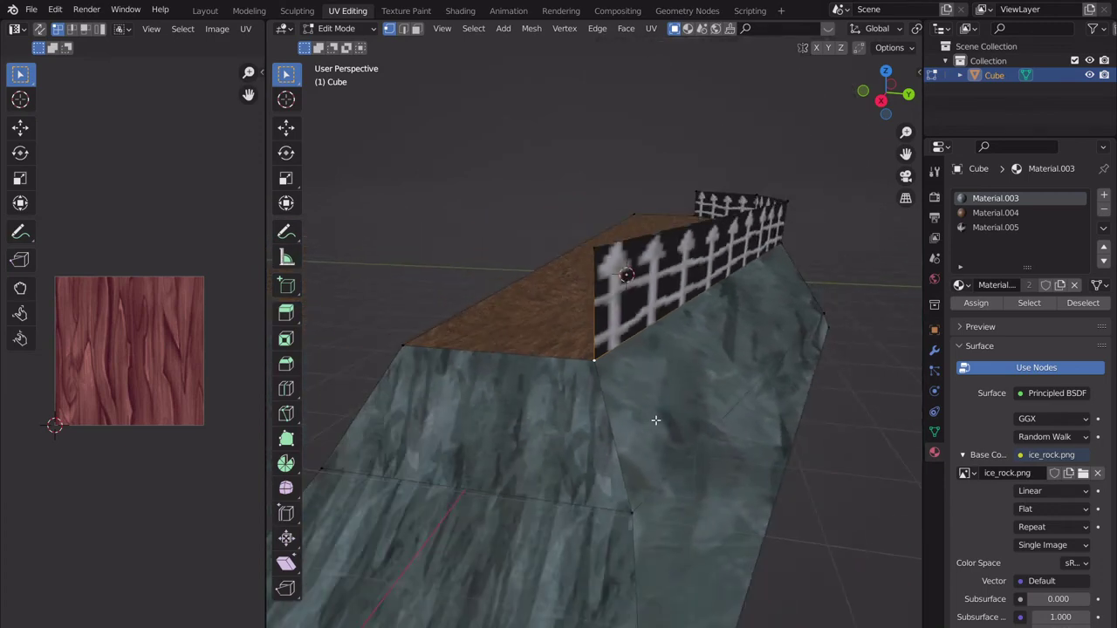
{"action": "scroll", "coordinate": [655, 420], "scroll_direction": "up", "scroll_amount": 2}
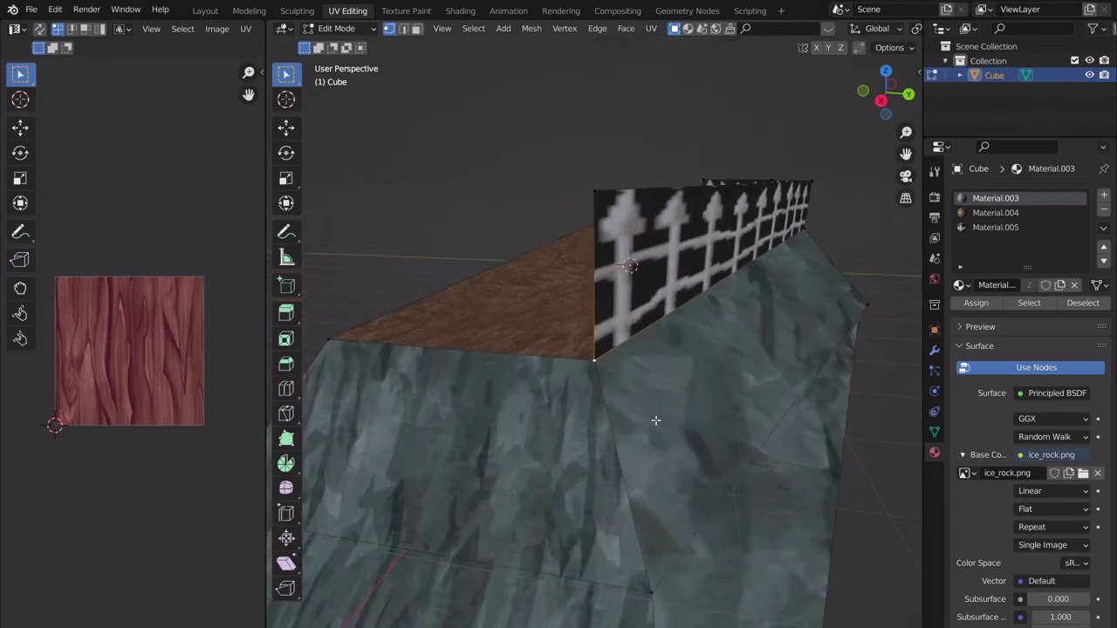
{"action": "key", "text": "g"}
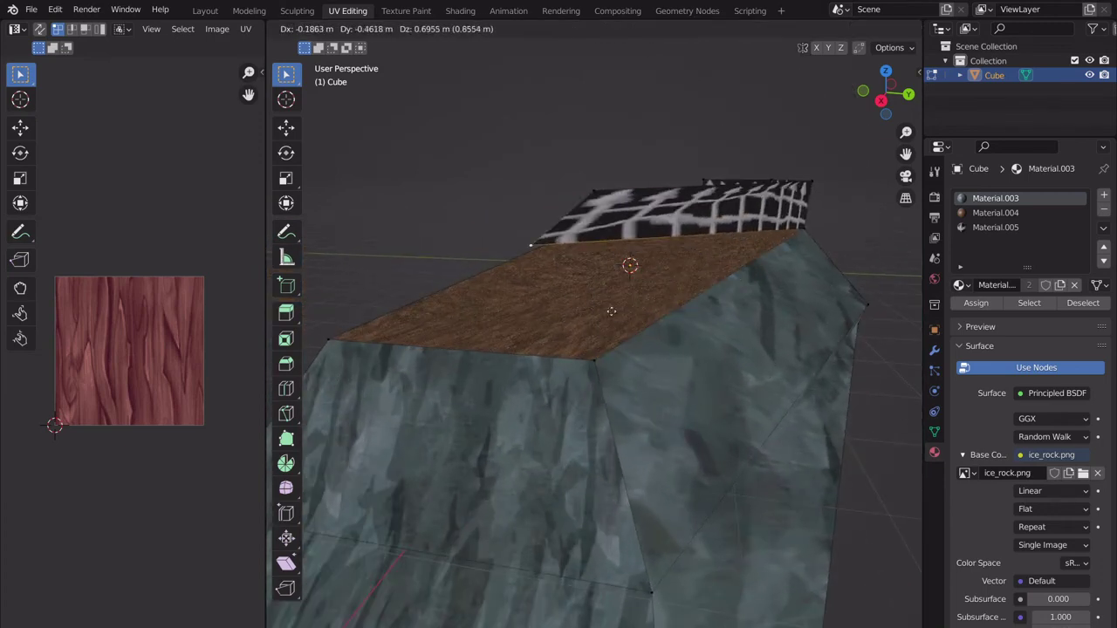
{"action": "left_click", "coordinate": [690, 375]}
Return to Object Mode and examine up close the corner where the fence meets the dirt and rock faces.
{"action": "key", "text": "Tab"}
{"action": "middle_click_drag", "start_coordinate": [643, 394], "coordinate": [657, 293]}
{"action": "scroll", "coordinate": [655, 287], "scroll_direction": "down", "scroll_amount": 3}
{"action": "middle_click_drag", "start_coordinate": [580, 437], "coordinate": [627, 404]}
{"action": "scroll", "coordinate": [557, 393], "scroll_direction": "up", "scroll_amount": 5}
{"action": "scroll", "coordinate": [589, 347], "scroll_direction": "up", "scroll_amount": 4}
{"action": "scroll", "coordinate": [665, 479], "scroll_direction": "down", "scroll_amount": 2}
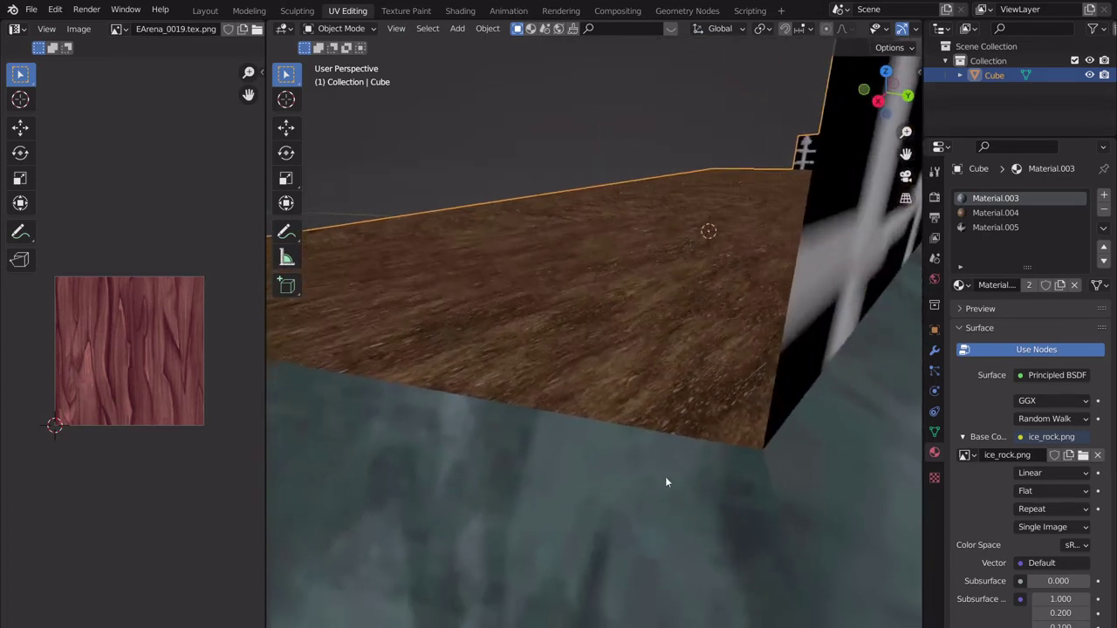
{"action": "middle_click_drag", "start_coordinate": [736, 460], "coordinate": [605, 433]}
Reopen the joined mesh in Edit Mode and try moving the fence's corner vertex again.
{"action": "key", "text": "Tab"}
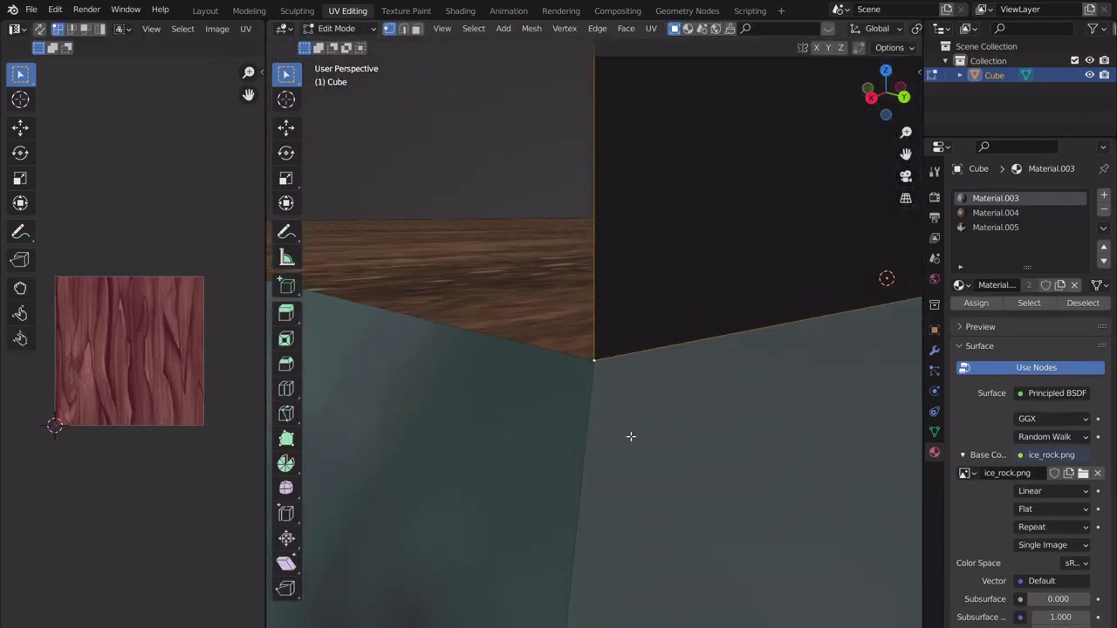
{"action": "key", "text": "g"}
{"action": "right_click", "coordinate": [612, 419]}
Select all of the joined mesh's vertices and merge the duplicates By Distance.
{"action": "scroll", "coordinate": [605, 414], "scroll_direction": "down", "scroll_amount": 14}
{"action": "middle_click_drag", "start_coordinate": [569, 381], "coordinate": [670, 433]}
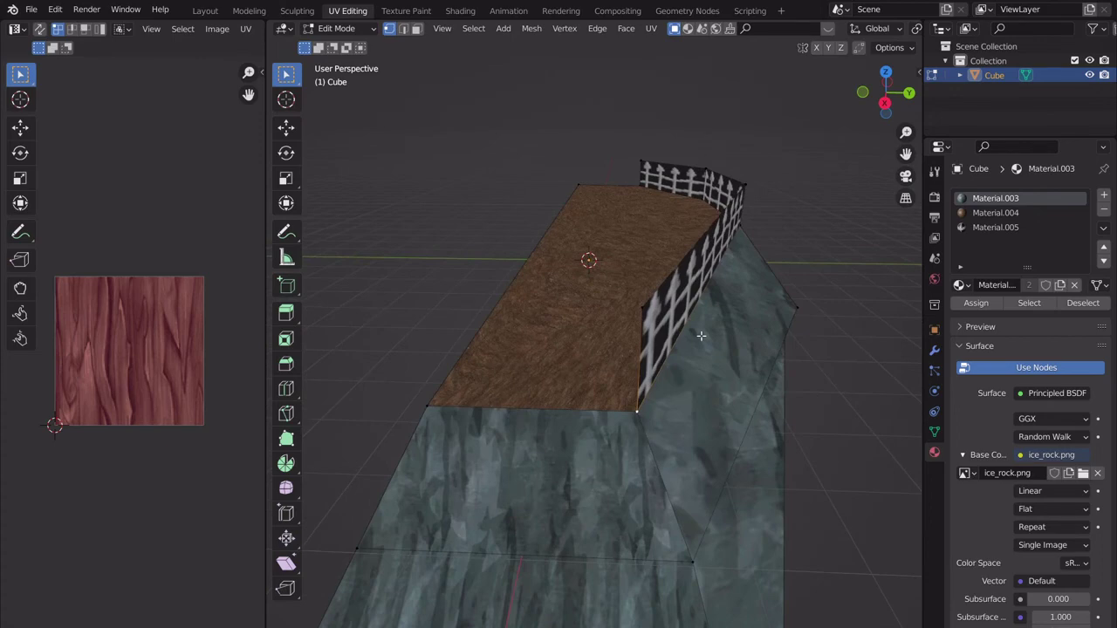
{"action": "scroll", "coordinate": [694, 354], "scroll_direction": "down", "scroll_amount": 2}
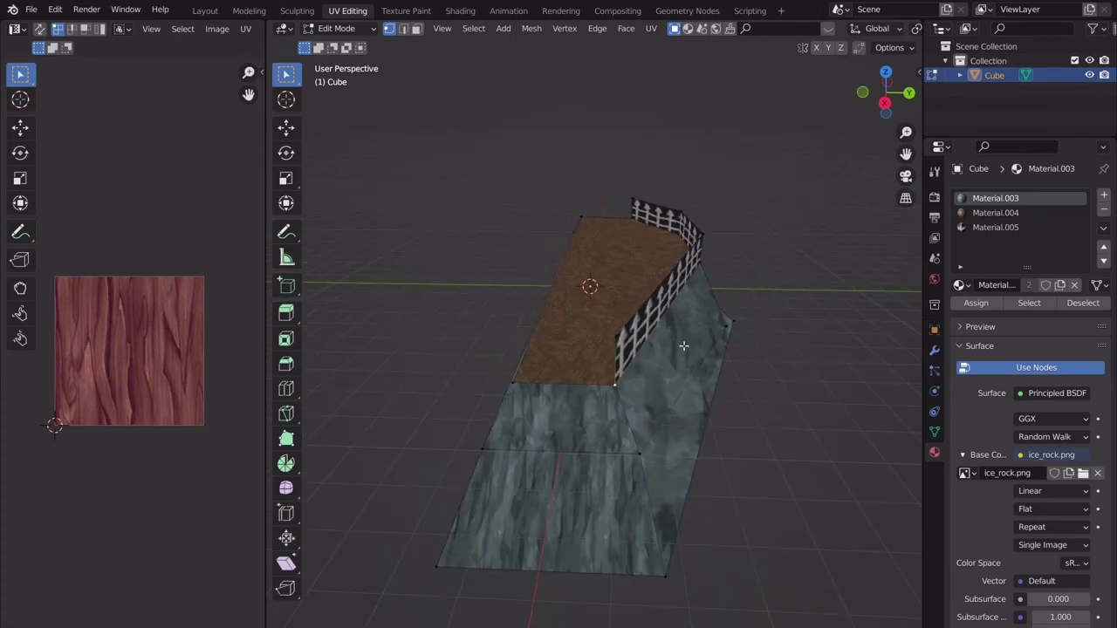
{"action": "key", "text": "a"}
{"action": "middle_click_drag", "start_coordinate": [682, 368], "coordinate": [646, 339]}
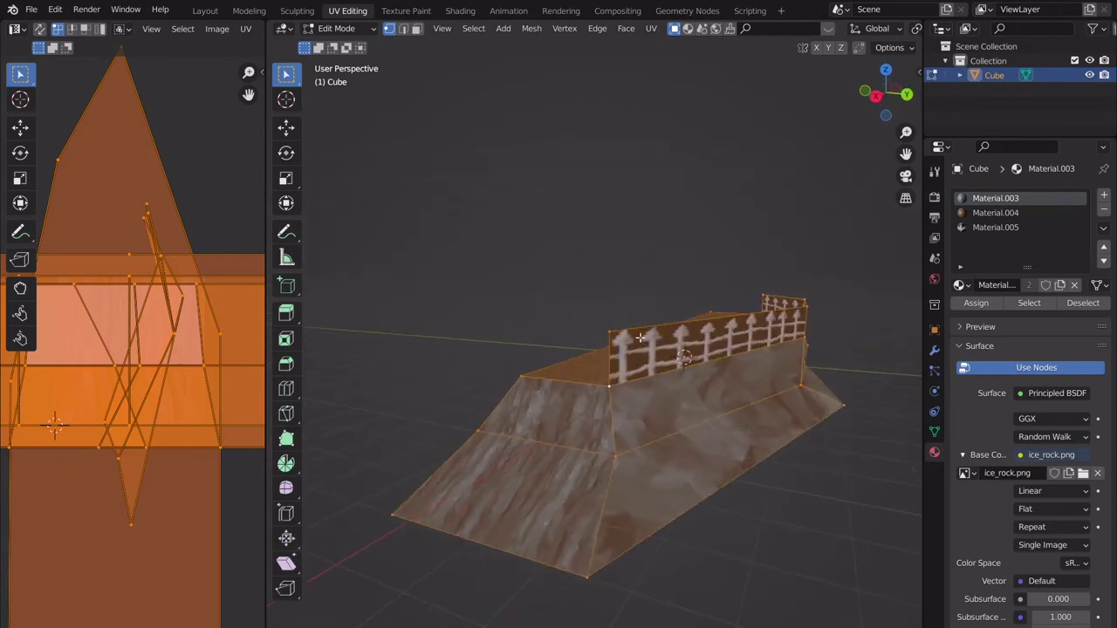
{"action": "key", "text": "m"}
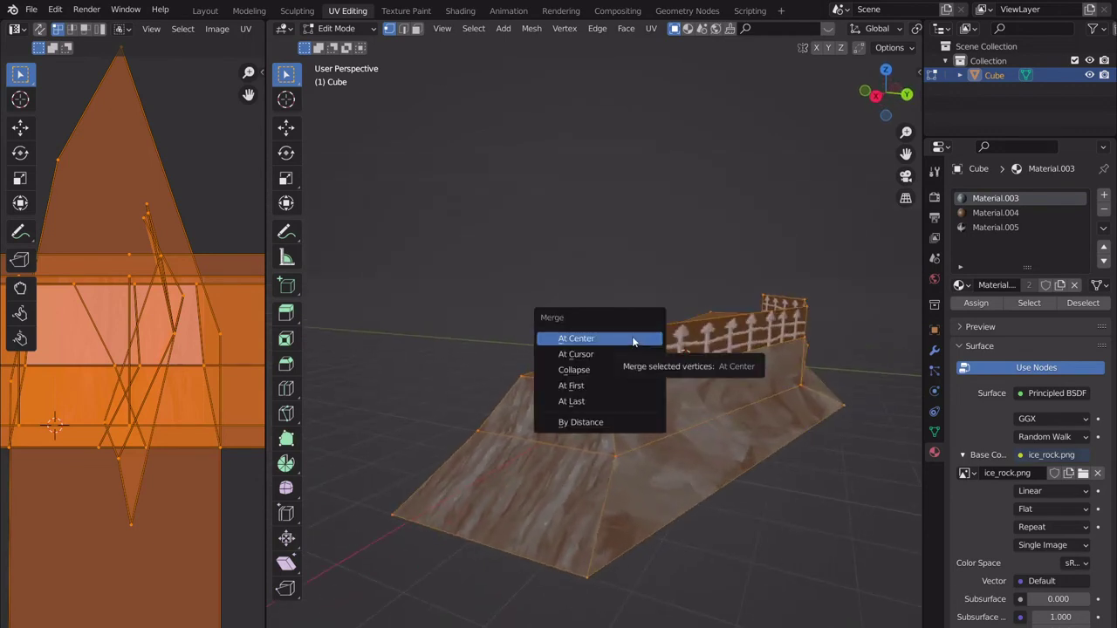
{"action": "left_click", "coordinate": [607, 423]}
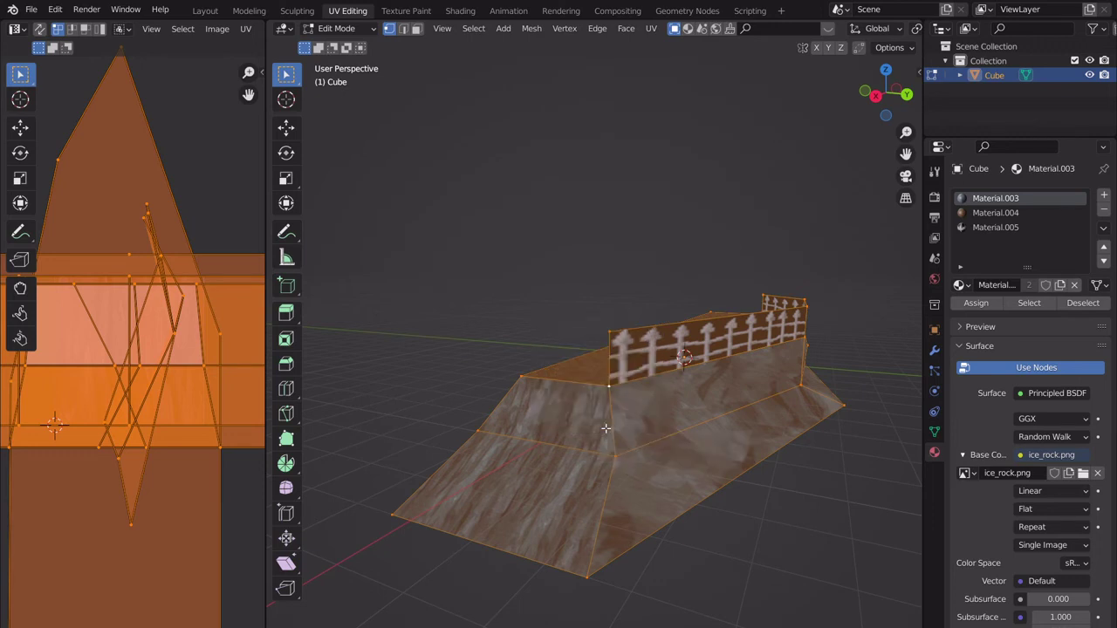
Try moving the corner vertex shared by the fence, dirt and rock faces to test the merge.
{"action": "scroll", "coordinate": [605, 428], "scroll_direction": "up", "scroll_amount": 5}
{"action": "left_click", "coordinate": [623, 428]}
{"action": "key", "text": "g"}
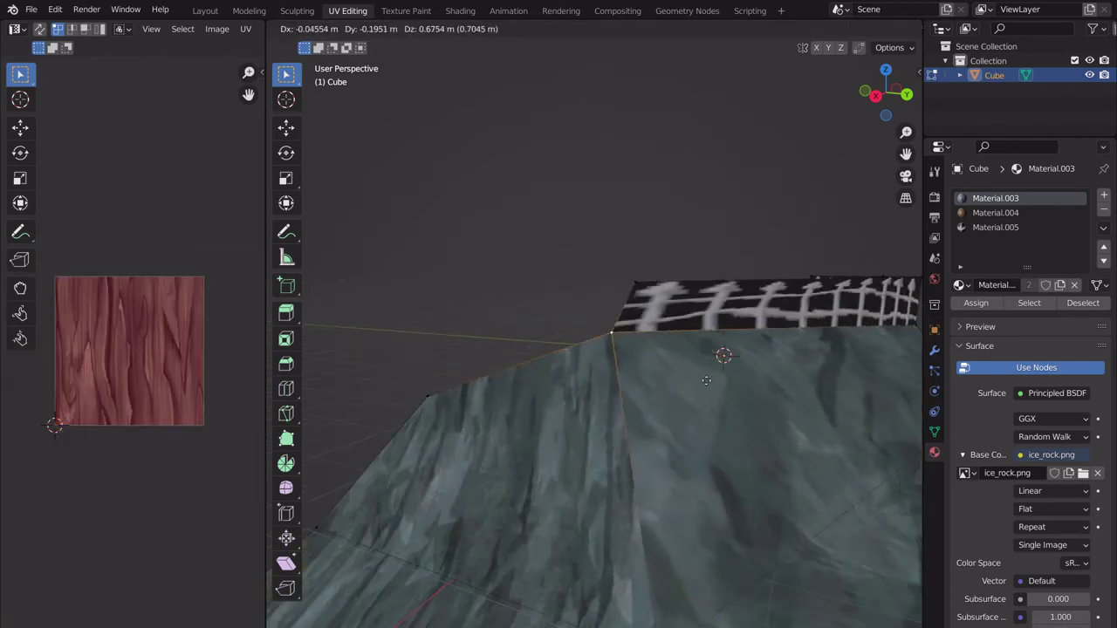
{"action": "left_click", "coordinate": [626, 445]}
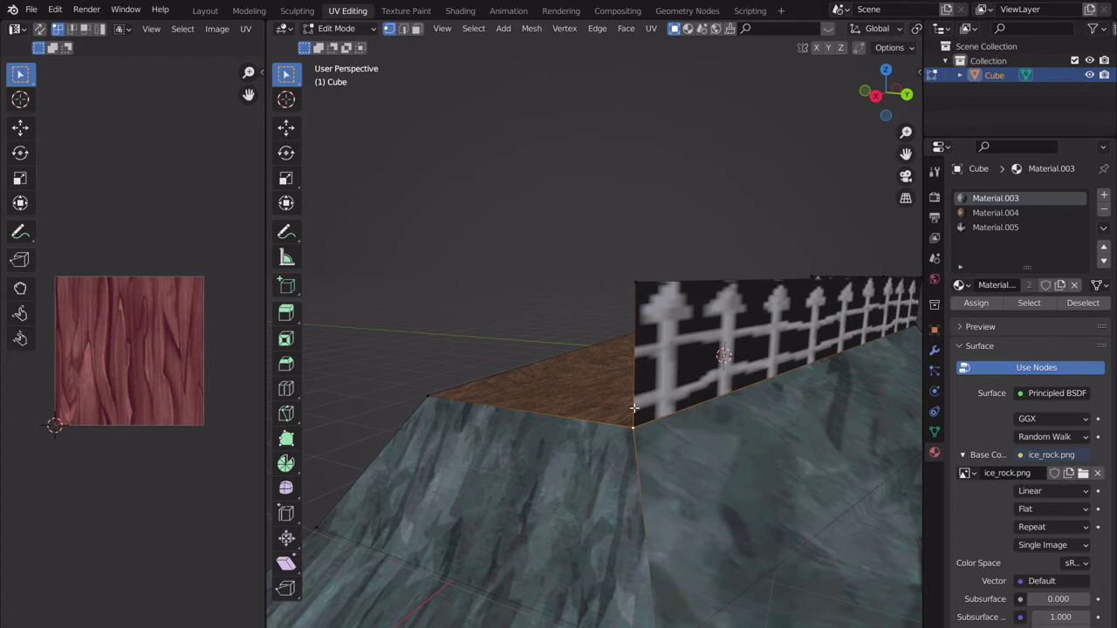
{"action": "scroll", "coordinate": [548, 434], "scroll_direction": "down", "scroll_amount": 5}
{"action": "scroll", "coordinate": [569, 442], "scroll_direction": "up", "scroll_amount": 5}
{"action": "mouse_move", "coordinate": [570, 432]}
{"action": "middle_mouse_down"}
{"action": "mouse_move", "coordinate": [623, 439]}
{"action": "mouse_move", "coordinate": [573, 418]}
{"action": "middle_mouse_up"}
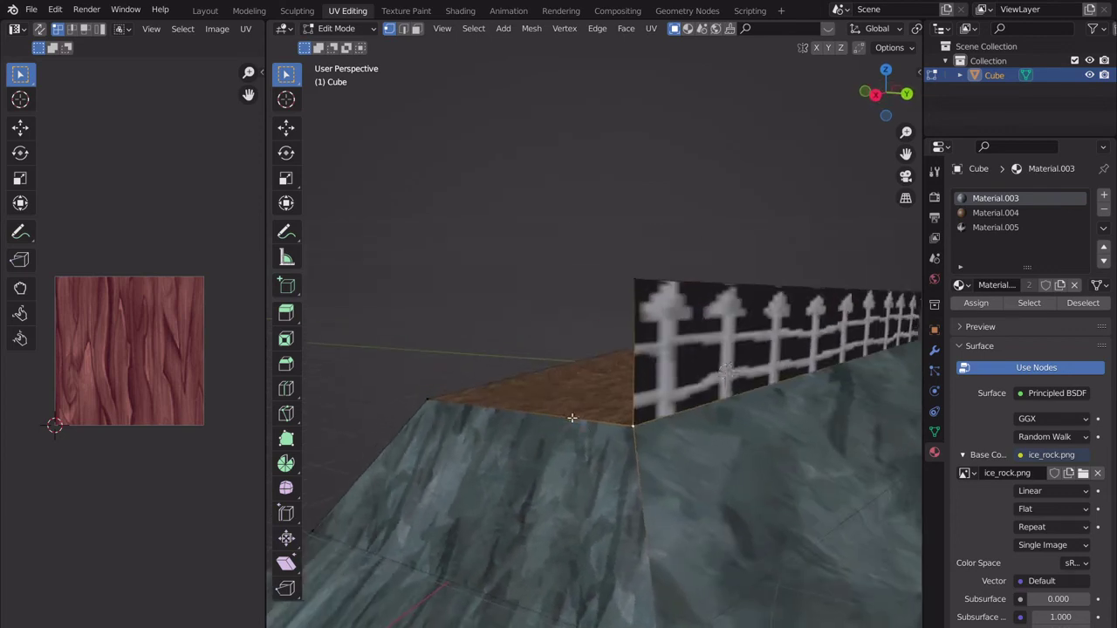
{"action": "scroll", "coordinate": [571, 418], "scroll_direction": "down", "scroll_amount": 5}
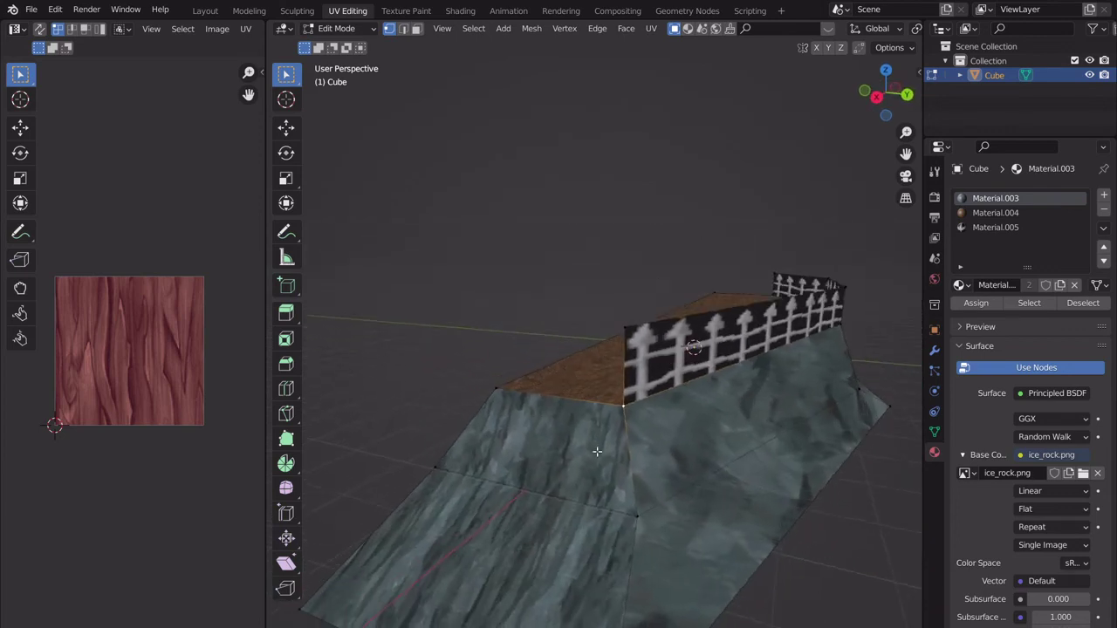
{"action": "scroll", "coordinate": [597, 452], "scroll_direction": "up", "scroll_amount": 3}
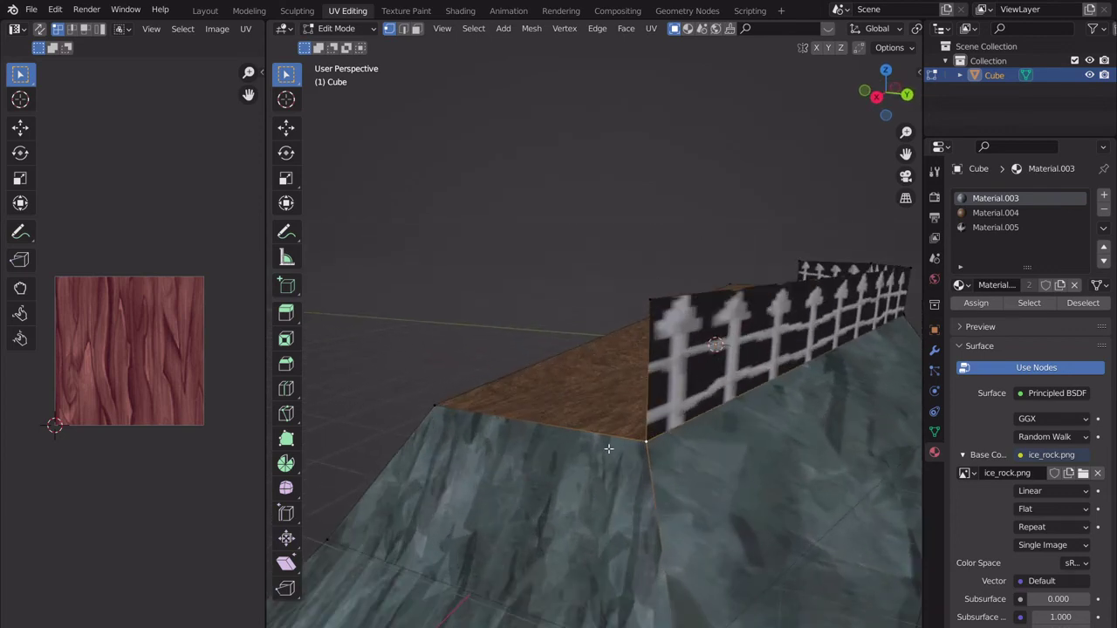
Select the fence's near-end upper vertex, add the dirt corner vertex below it, and merge them At Last.
{"action": "left_click", "coordinate": [652, 301]}
{"action": "middle_click_drag", "start_coordinate": [690, 377], "coordinate": [620, 366]}
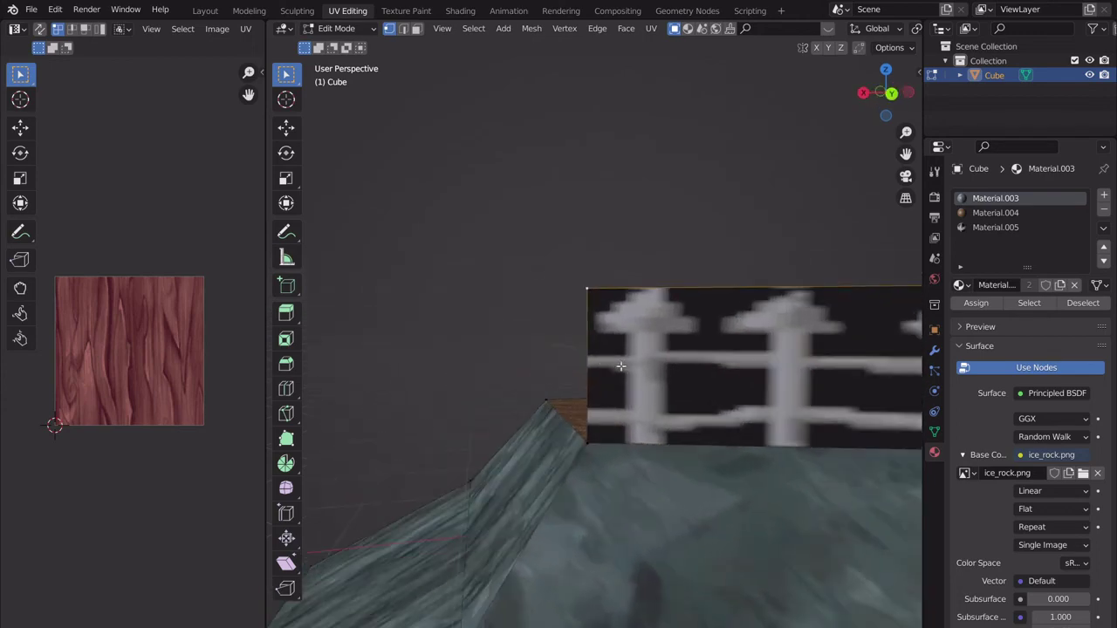
{"action": "scroll", "coordinate": [621, 365], "scroll_direction": "down", "scroll_amount": 4}
{"action": "middle_click_drag", "start_coordinate": [472, 382], "coordinate": [757, 400]}
{"action": "scroll", "coordinate": [663, 388], "scroll_direction": "up", "scroll_amount": 3}
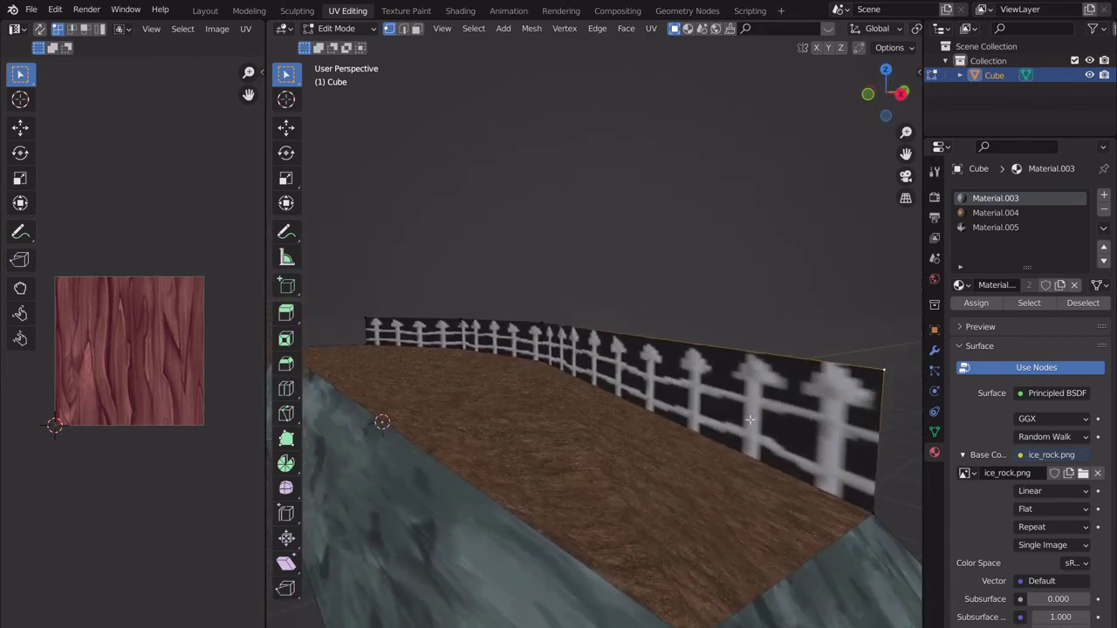
{"action": "scroll", "coordinate": [749, 420], "scroll_direction": "down", "scroll_amount": 4}
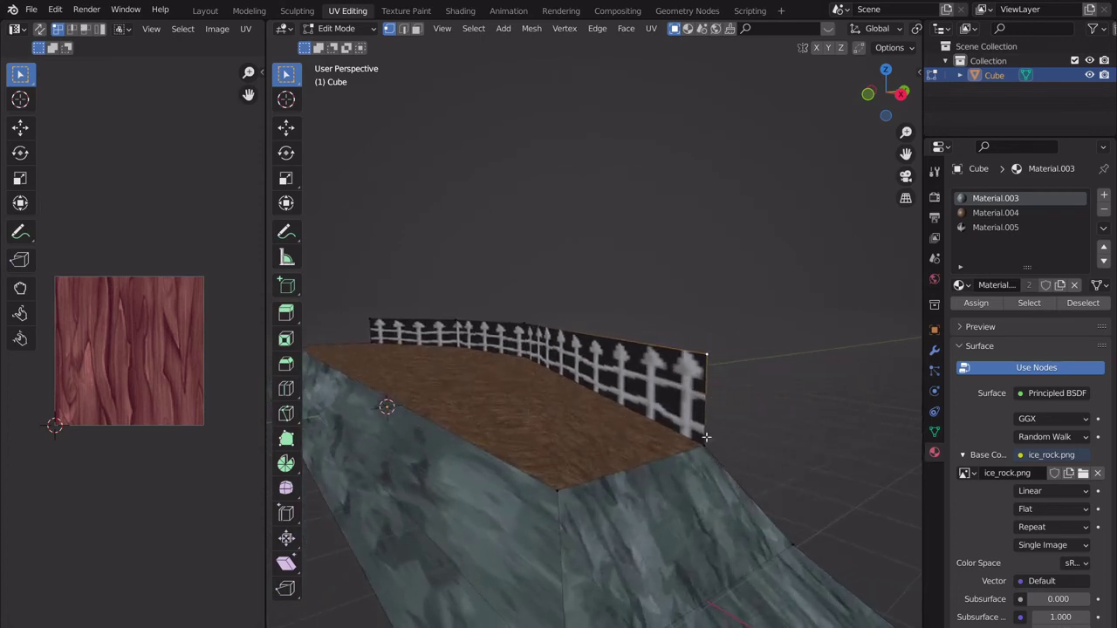
{"action": "middle_click_drag", "start_coordinate": [710, 451], "coordinate": [727, 454]}
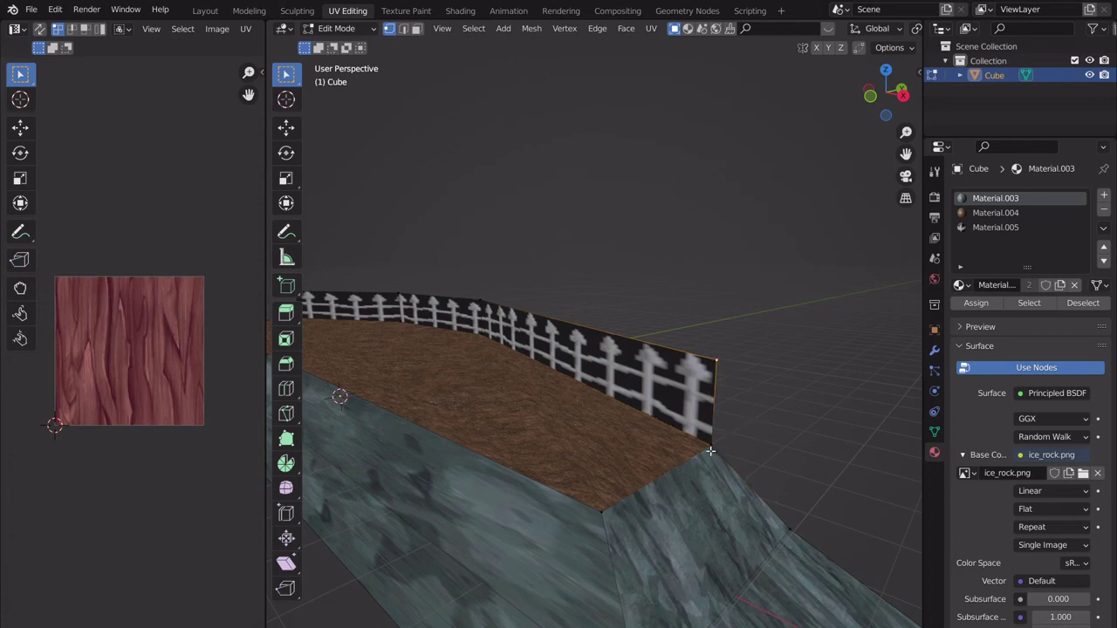
{"action": "key", "text": "m"}
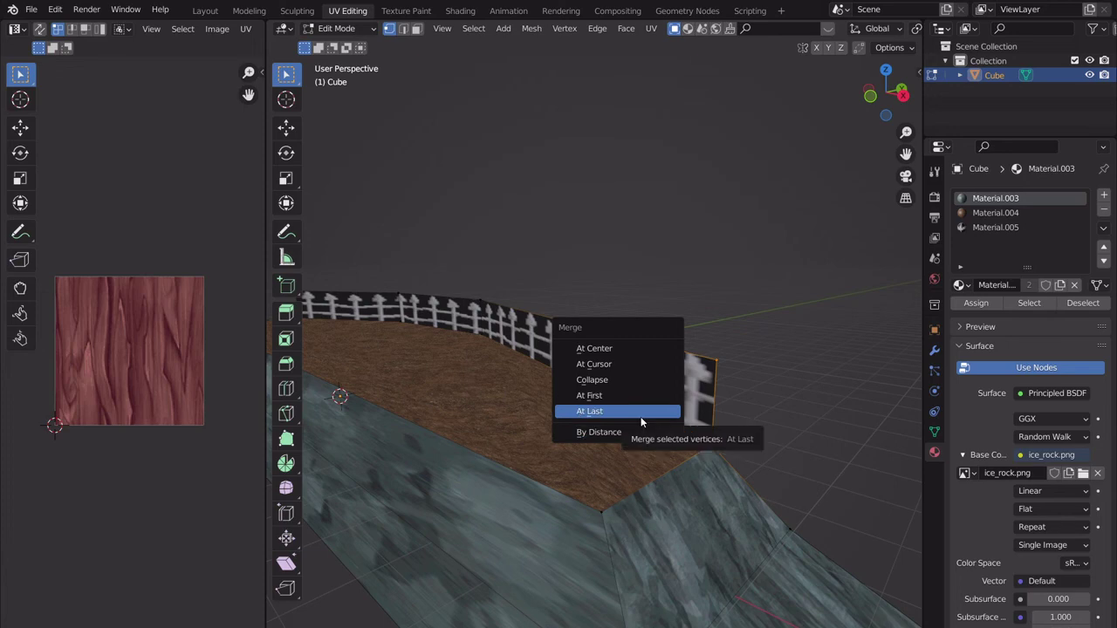
{"action": "left_click", "coordinate": [641, 412]}
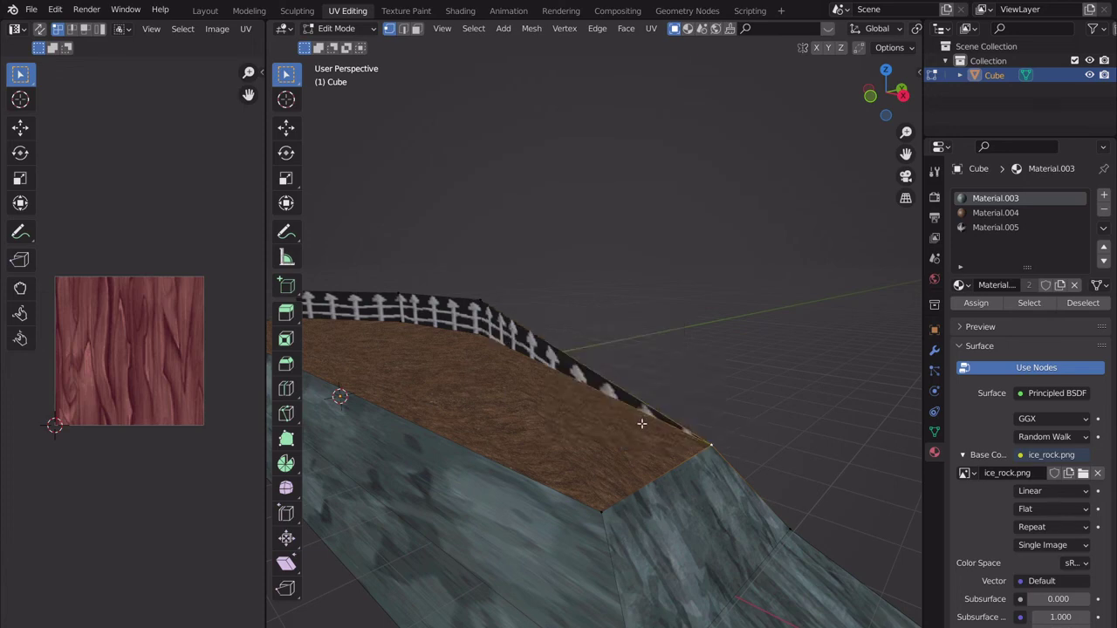
Select the upper vertex at the fence's far end together with the dirt path's corner vertex below it.
{"action": "scroll", "coordinate": [643, 424], "scroll_direction": "up", "scroll_amount": 1}
{"action": "mouse_move", "coordinate": [642, 424]}
{"action": "middle_mouse_down"}
{"action": "mouse_move", "coordinate": [667, 417]}
{"action": "mouse_move", "coordinate": [648, 423]}
{"action": "middle_mouse_up"}
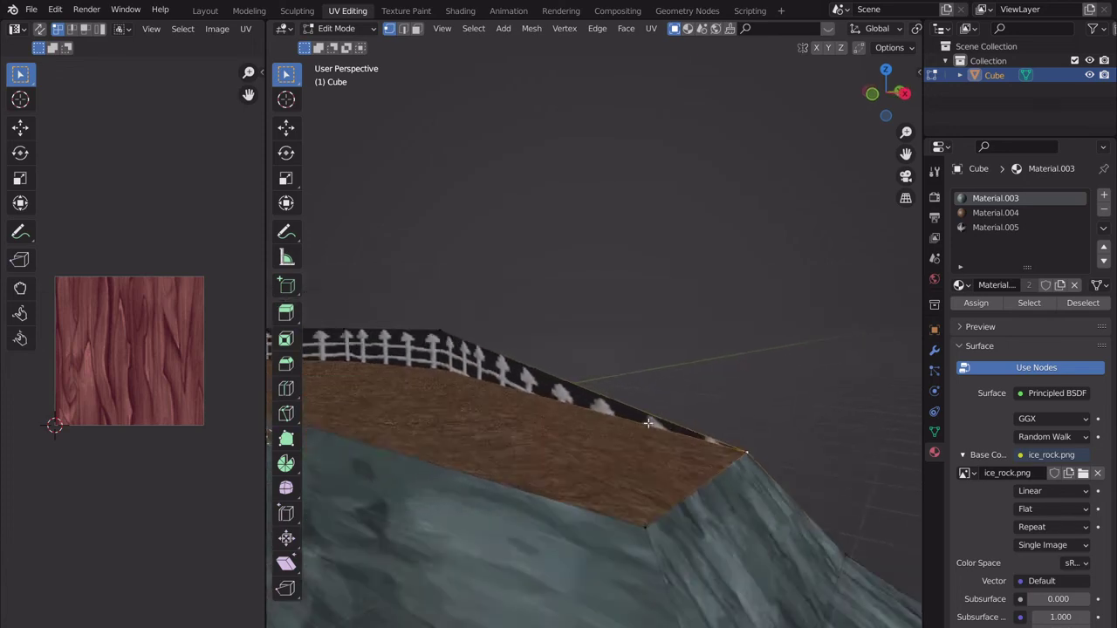
{"action": "scroll", "coordinate": [644, 430], "scroll_direction": "down", "scroll_amount": 2}
{"action": "scroll", "coordinate": [489, 411], "scroll_direction": "down", "scroll_amount": 1}
{"action": "middle_click_drag", "start_coordinate": [483, 409], "coordinate": [605, 426], "text": "shift"}
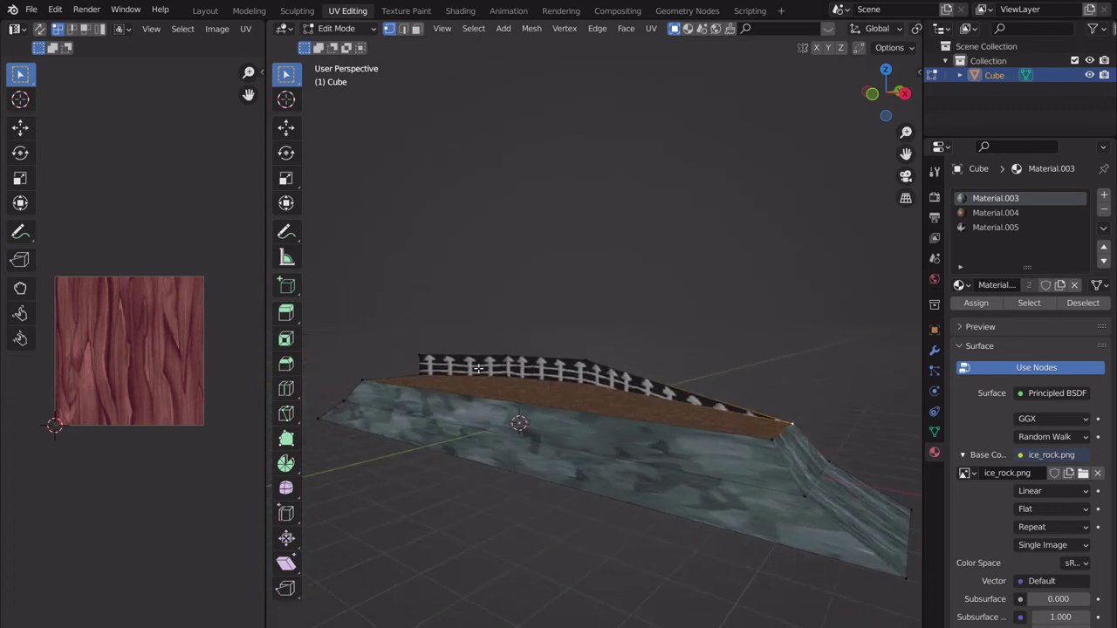
{"action": "middle_click_drag", "start_coordinate": [432, 358], "coordinate": [598, 529]}
{"action": "key", "text": "KP_Decimal"}
{"action": "scroll", "coordinate": [571, 361], "scroll_direction": "down", "scroll_amount": 12}
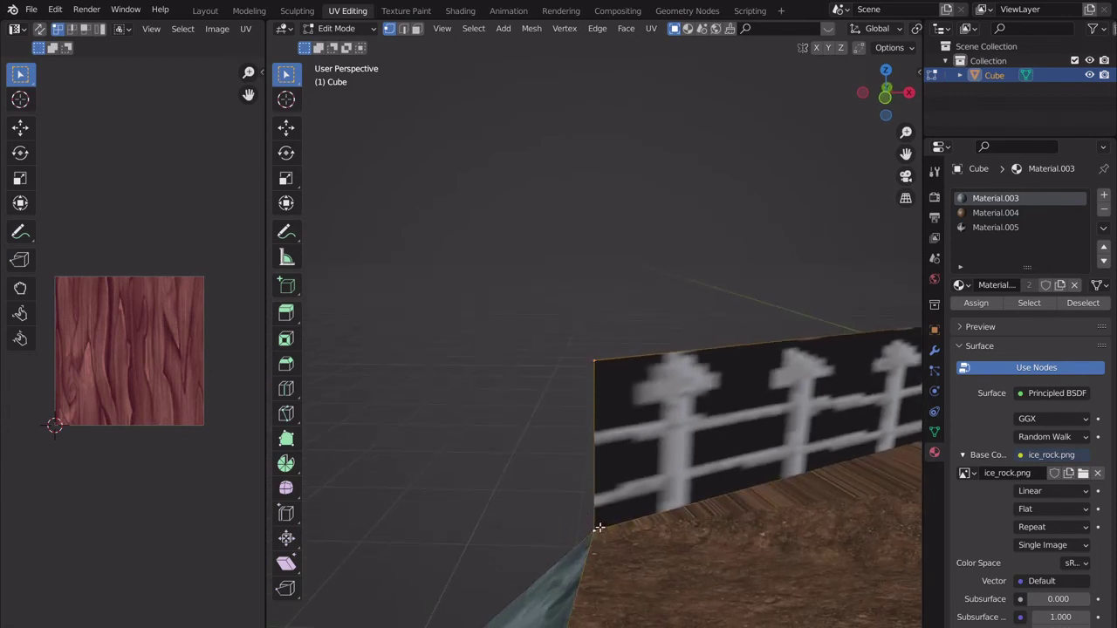
Try merging the two far-end fence vertices At Last and At Center, undoing each merge.
{"action": "key", "text": "m"}
{"action": "left_click", "coordinate": [599, 527]}
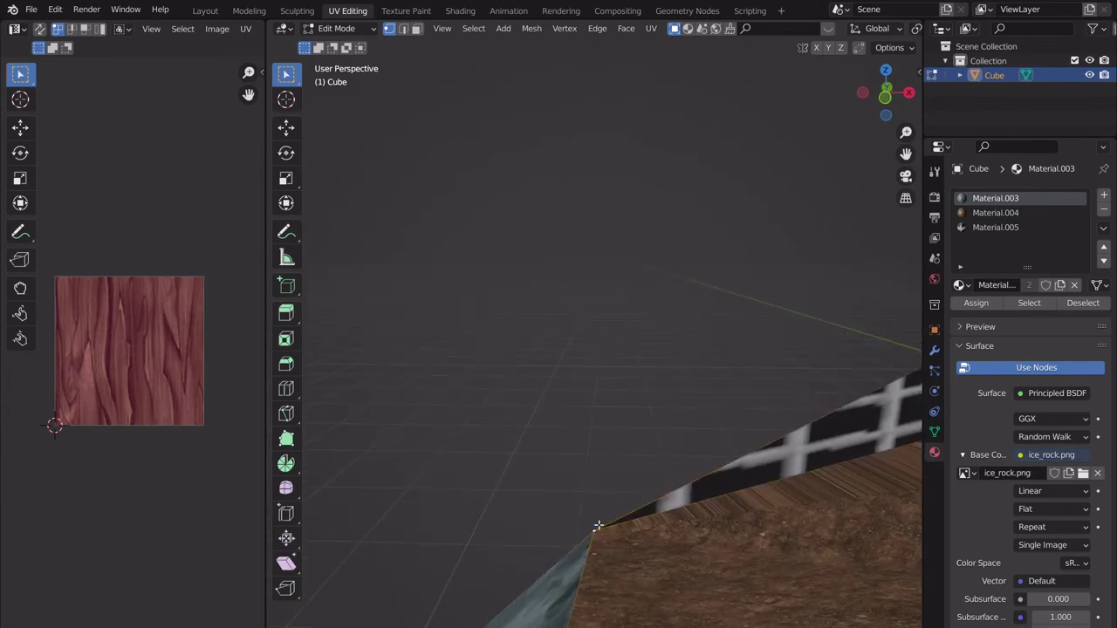
{"action": "key", "text": "ctrl+z"}
{"action": "key", "text": "m"}
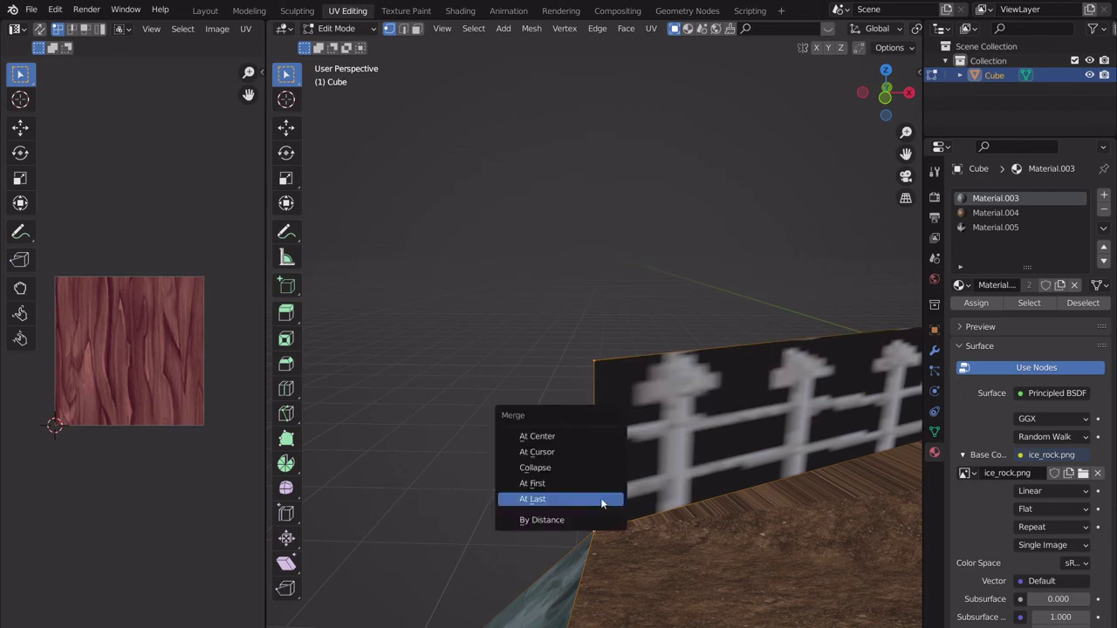
{"action": "left_click", "coordinate": [567, 437]}
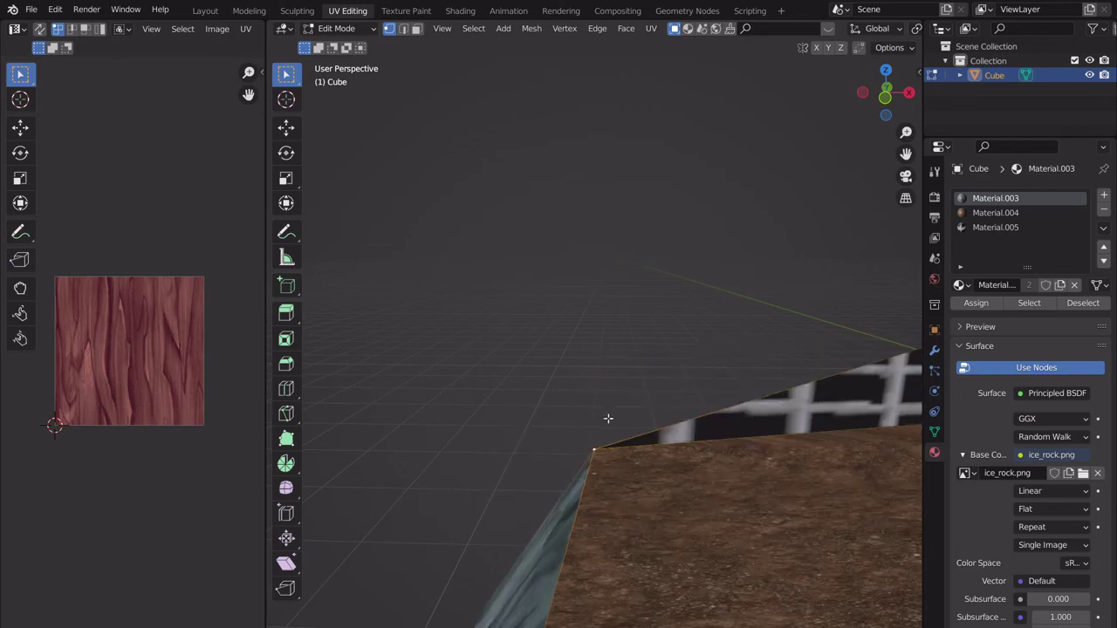
{"action": "key", "text": "ctrl+z"}
{"action": "scroll", "coordinate": [599, 384], "scroll_direction": "up", "scroll_amount": 3}
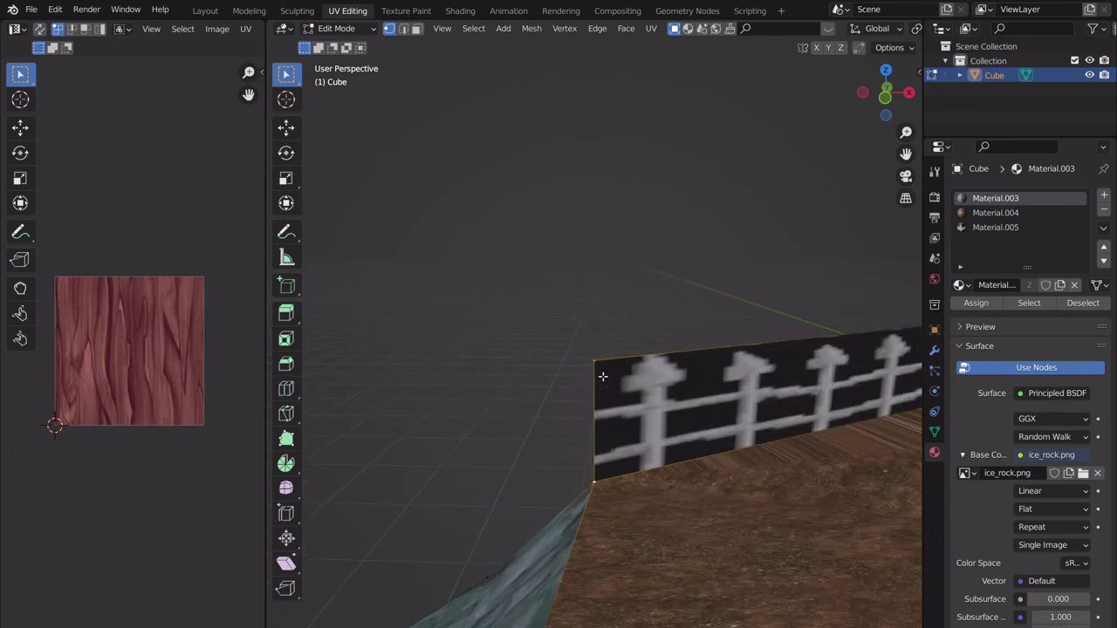
{"action": "key", "text": "m"}
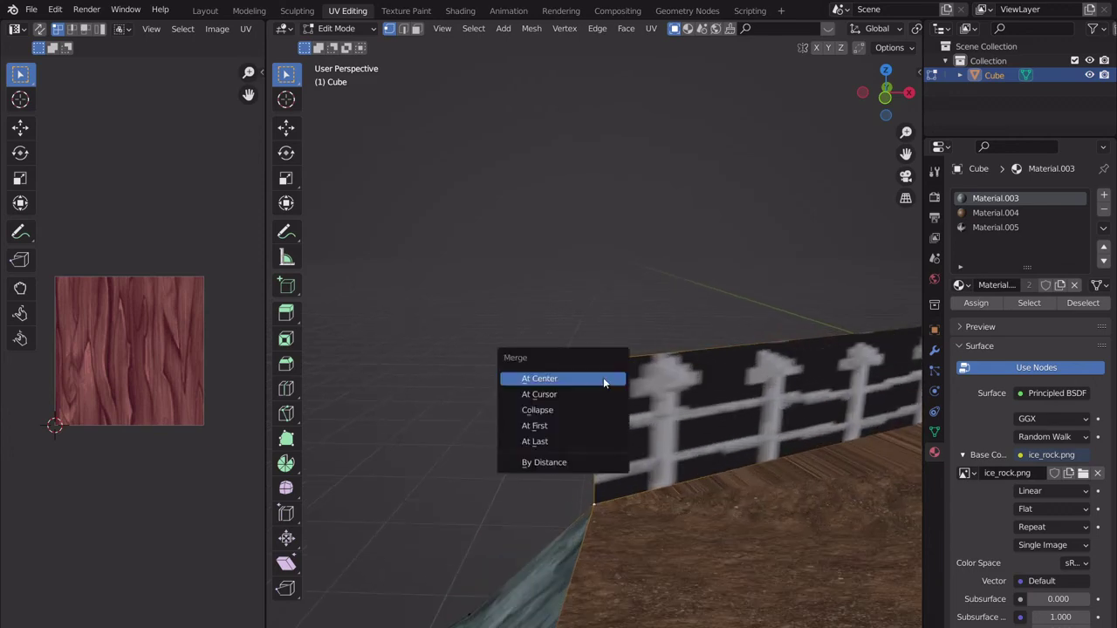
{"action": "left_click", "coordinate": [541, 438]}
{"action": "key", "text": "ctrl+z"}
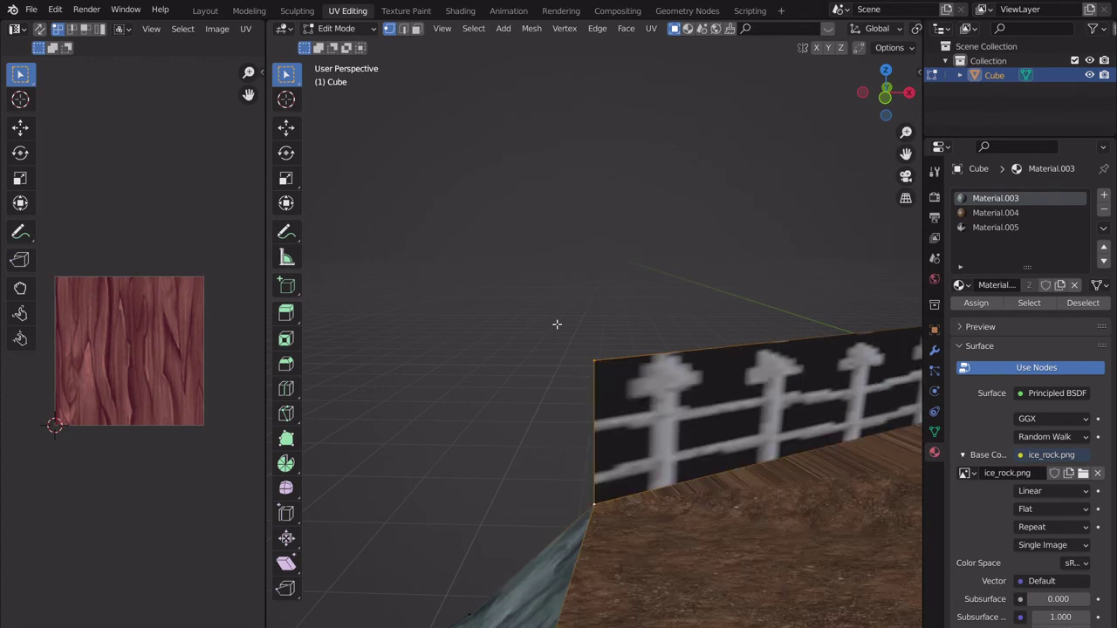
Merge the two selected far-end fence vertices At Last so the end slopes down to the path corner.
{"action": "key", "text": "m"}
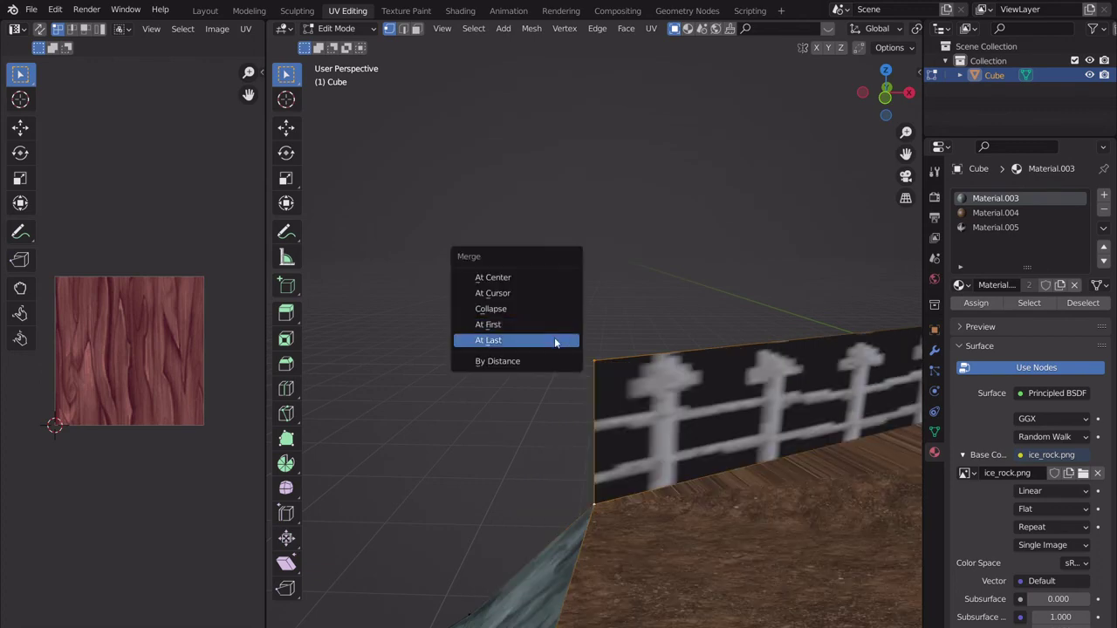
{"action": "left_click", "coordinate": [557, 340]}
{"action": "scroll", "coordinate": [560, 341], "scroll_direction": "down", "scroll_amount": 8}
{"action": "scroll", "coordinate": [575, 344], "scroll_direction": "up", "scroll_amount": 4}
{"action": "middle_click_drag", "start_coordinate": [735, 360], "coordinate": [710, 380], "text": "shift"}
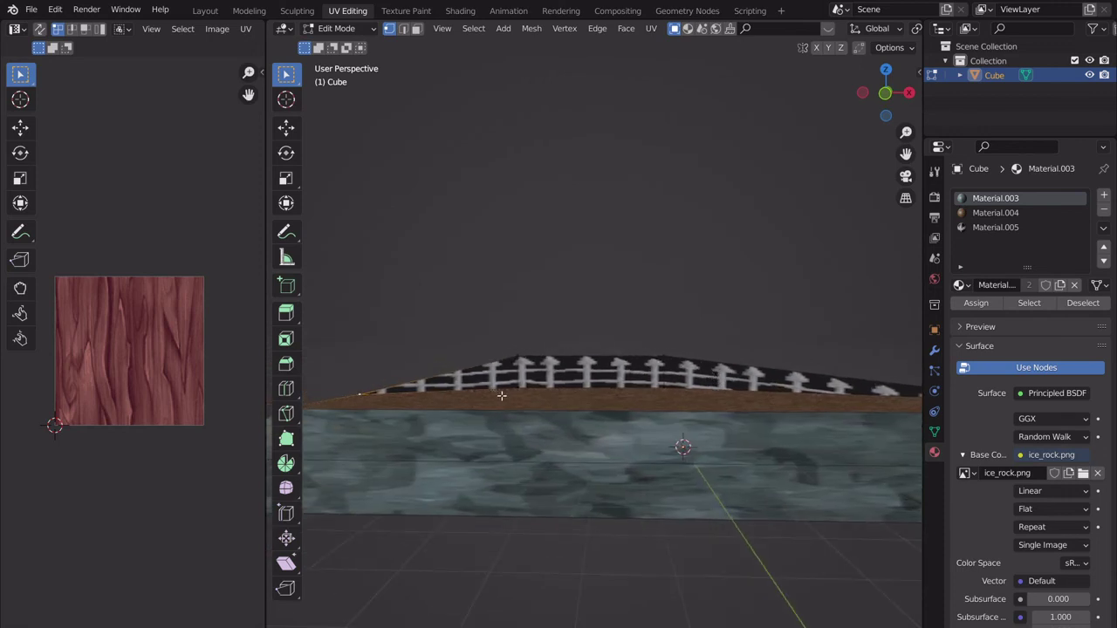
Switch to face selection and select the triangular far-end fence face and the rectangular fence face beside it.
{"action": "key", "text": "3"}
{"action": "left_click", "coordinate": [457, 382]}
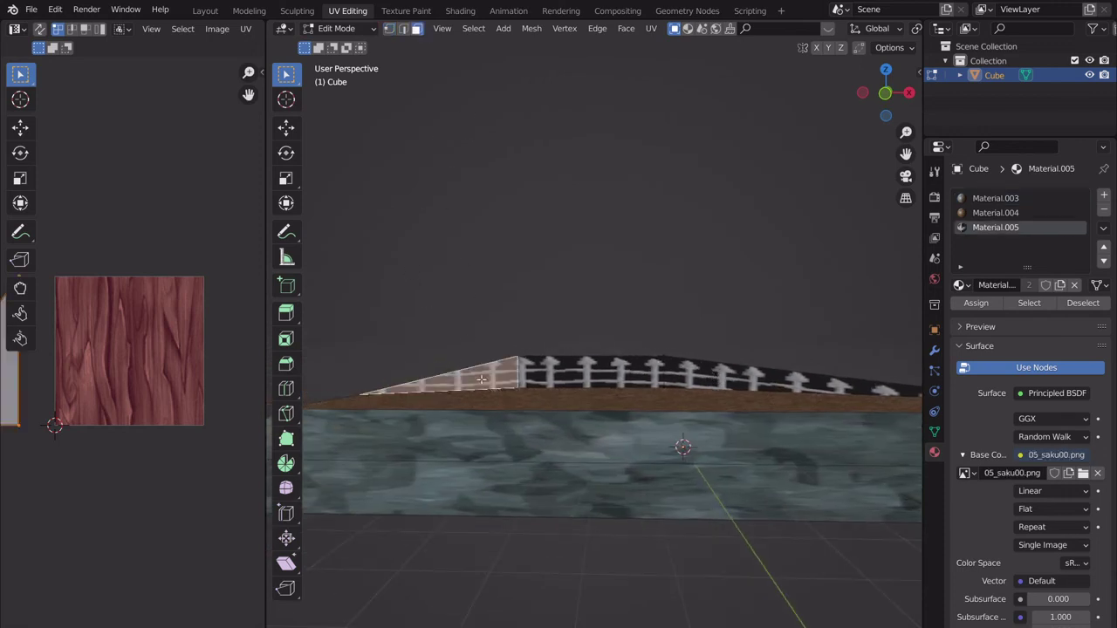
{"action": "middle_click_drag", "start_coordinate": [528, 380], "coordinate": [651, 398], "text": "shift"}
{"action": "scroll", "coordinate": [527, 382], "scroll_direction": "up", "scroll_amount": 2}
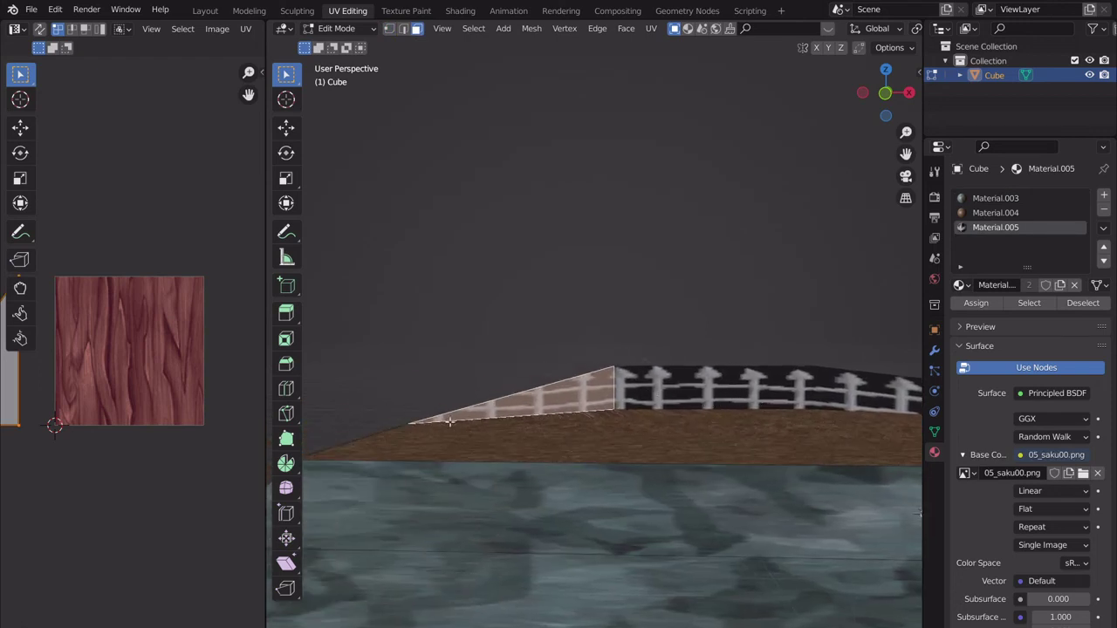
{"action": "middle_click_drag", "start_coordinate": [489, 413], "coordinate": [588, 391]}
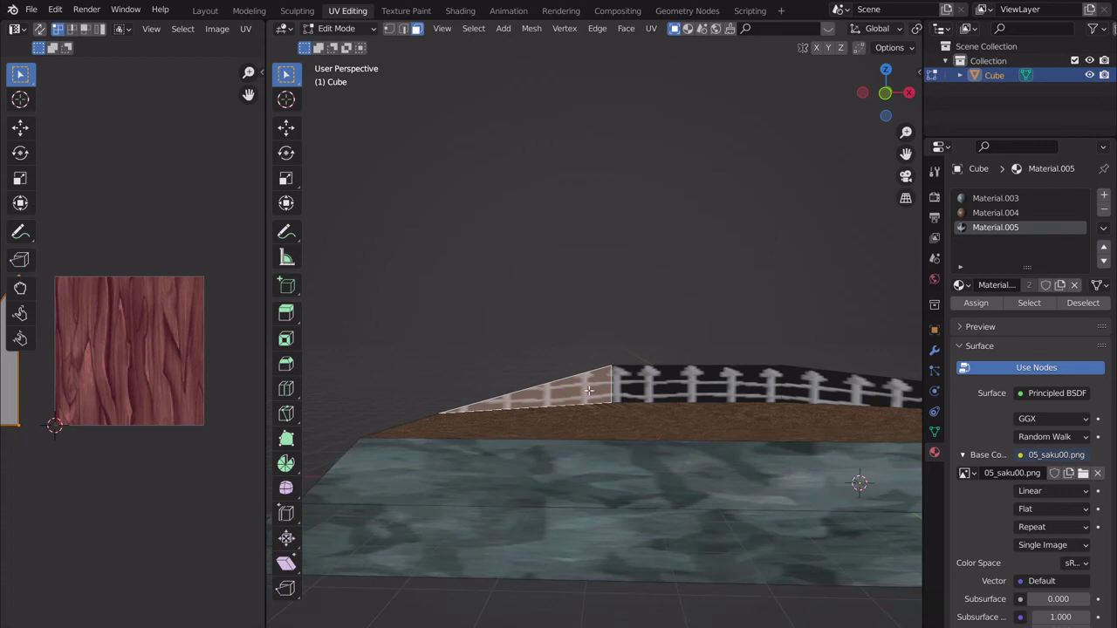
{"action": "left_click", "coordinate": [656, 379]}
{"action": "scroll", "coordinate": [652, 395], "scroll_direction": "up", "scroll_amount": 4}
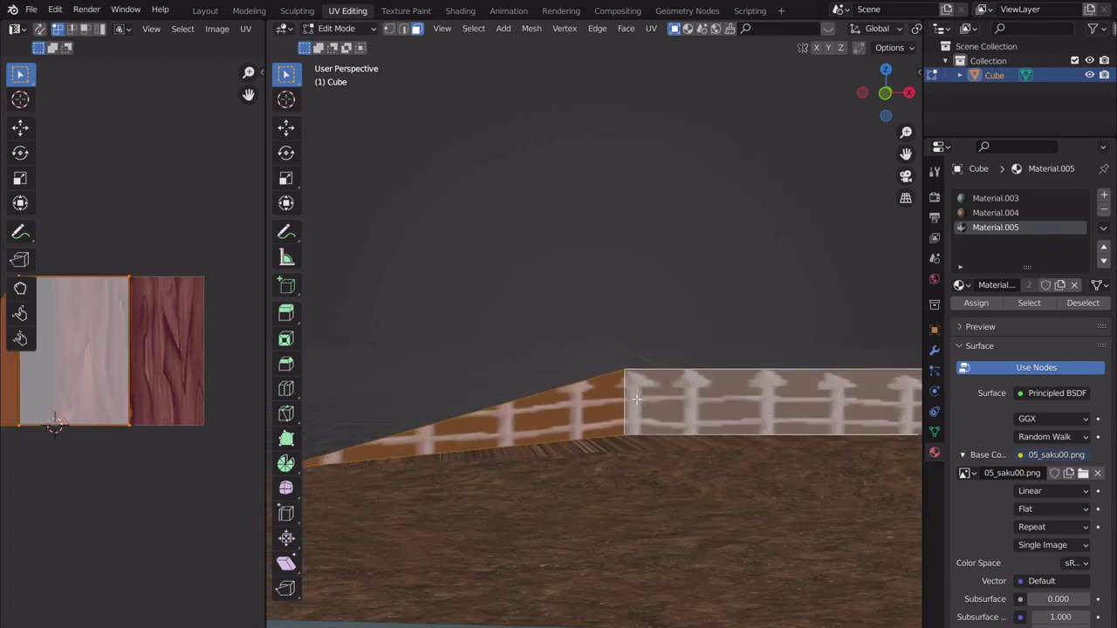
{"action": "middle_click_drag", "start_coordinate": [652, 394], "coordinate": [636, 389]}
Raise the triangular fence face's outer UV vertex about 0.99 along Y, level with its upper UV edge, and leave Edit Mode.
{"action": "scroll", "coordinate": [162, 368], "scroll_direction": "down", "scroll_amount": 6}
{"action": "scroll", "coordinate": [150, 370], "scroll_direction": "up", "scroll_amount": 5}
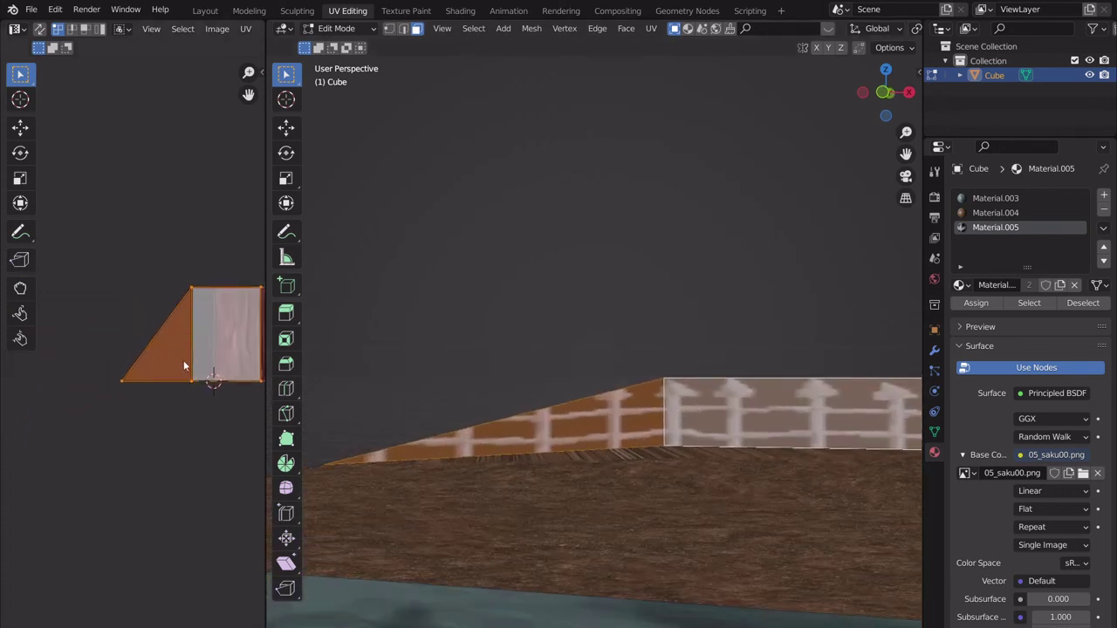
{"action": "left_click", "coordinate": [84, 407]}
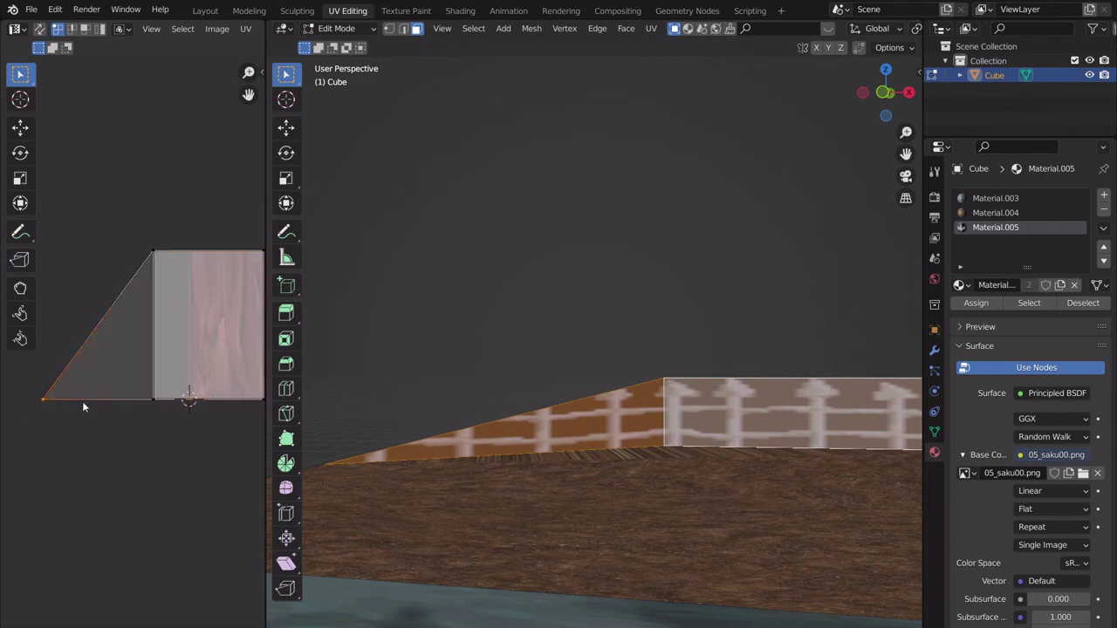
{"action": "key", "text": "g"}
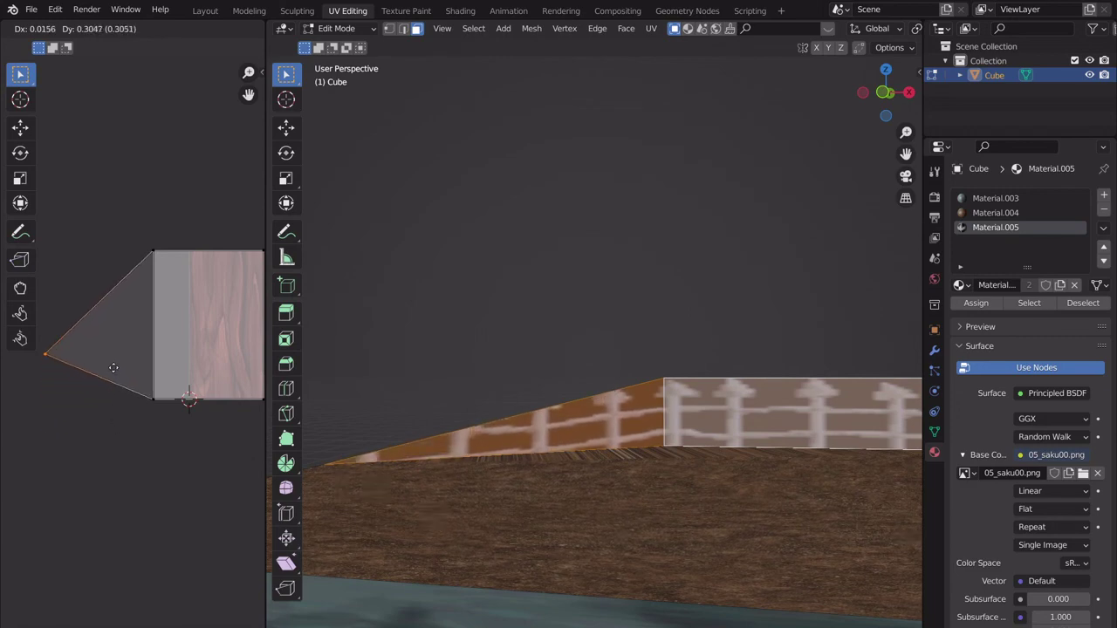
{"action": "key", "text": "y"}
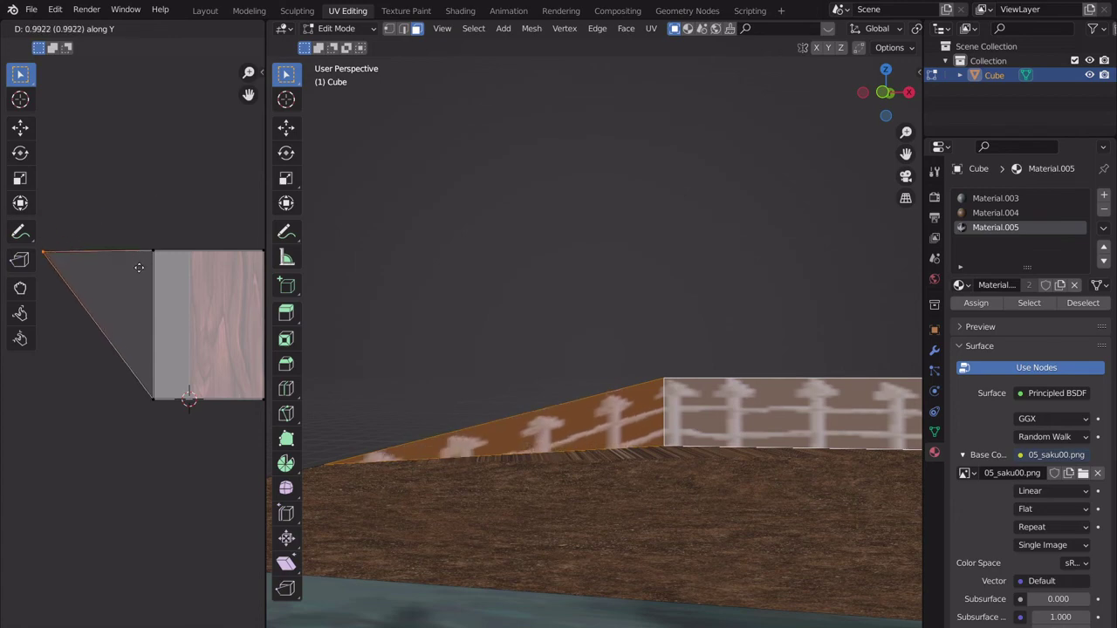
{"action": "left_click", "coordinate": [139, 268]}
{"action": "key", "text": "Tab"}
{"action": "scroll", "coordinate": [676, 425], "scroll_direction": "down", "scroll_amount": 3}
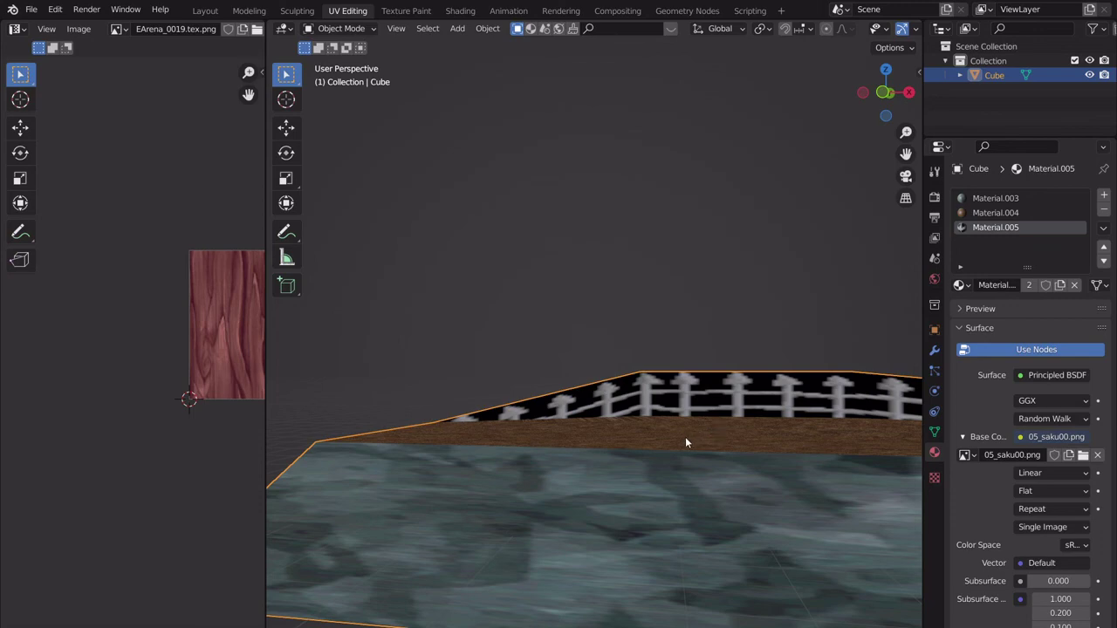
Examine the fence's corrected texture from around the model in Object and Edit Mode.
{"action": "middle_click_drag", "start_coordinate": [685, 442], "coordinate": [588, 367]}
{"action": "key", "text": "Tab"}
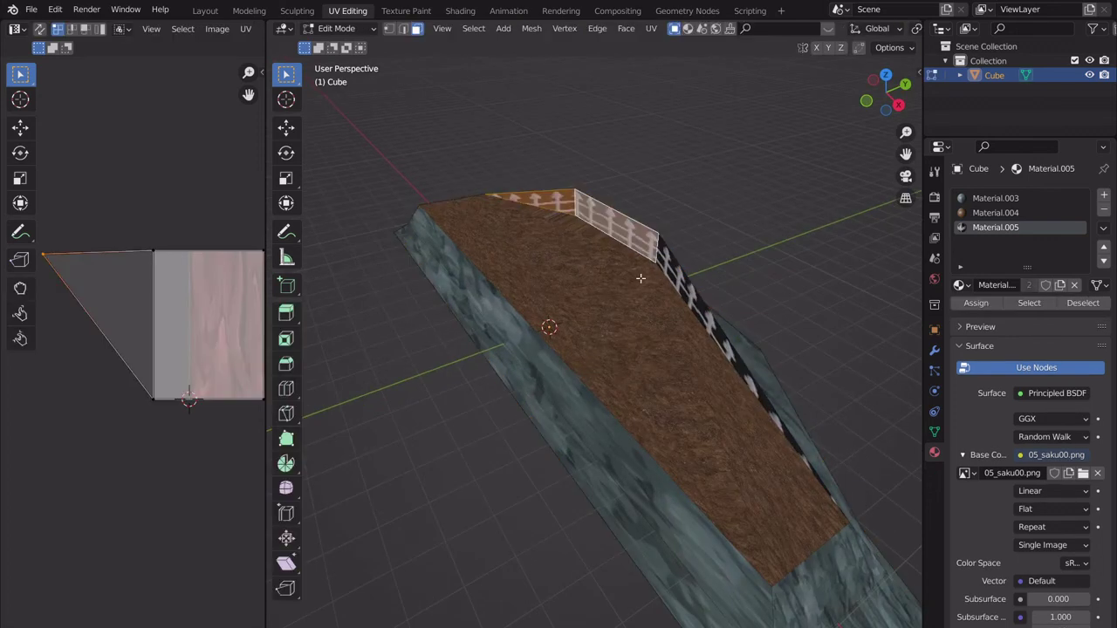
{"action": "middle_click_drag", "start_coordinate": [643, 236], "coordinate": [615, 328]}
{"action": "key", "text": "Tab"}
{"action": "key", "text": "Tab"}
{"action": "key", "text": "Tab"}
{"action": "key", "text": "Tab"}
Select the dirt path face together with the long rock side faces.
{"action": "left_click", "coordinate": [619, 327]}
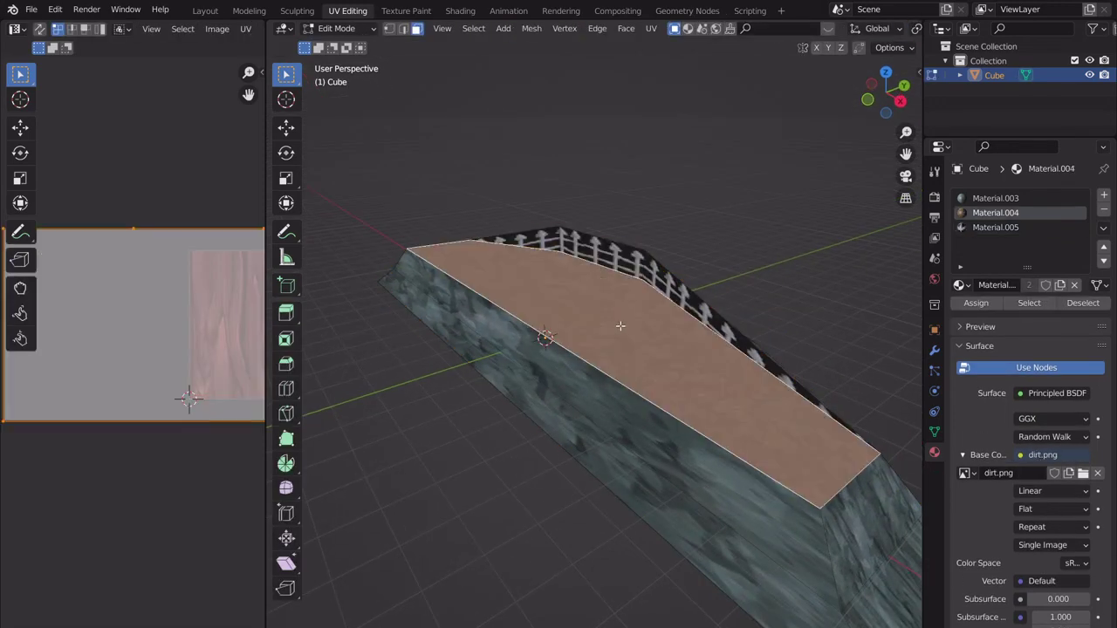
{"action": "left_click", "coordinate": [607, 407]}
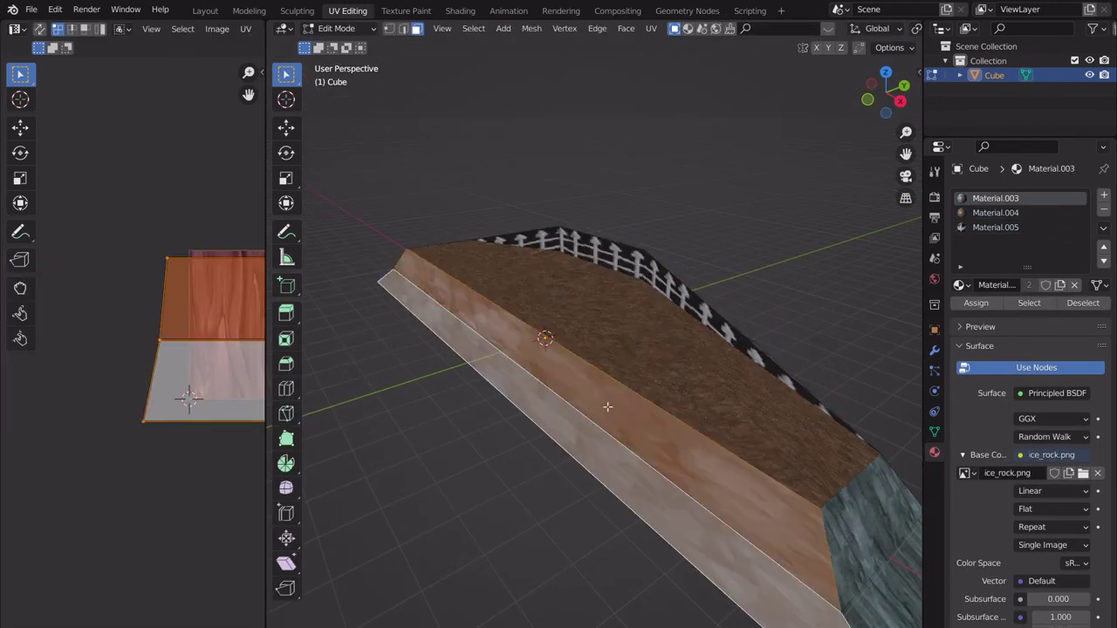
{"action": "left_click", "coordinate": [625, 350]}
{"action": "middle_click_drag", "start_coordinate": [686, 405], "coordinate": [780, 438]}
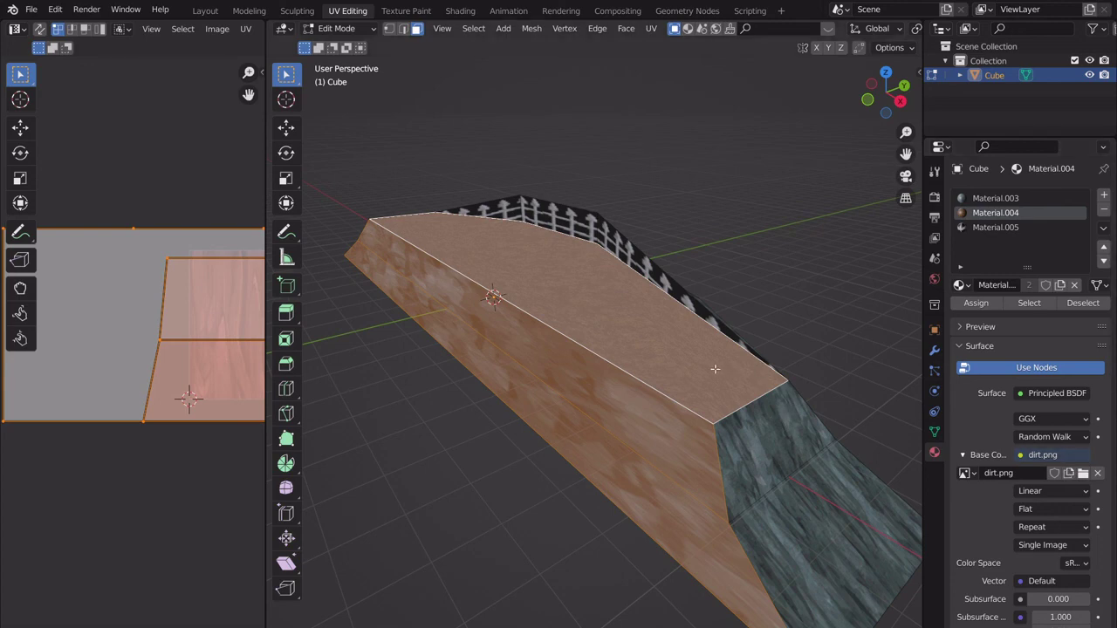
Select the whole mesh and separate it by material, returning to Object Mode with nothing selected.
{"action": "key", "text": "a"}
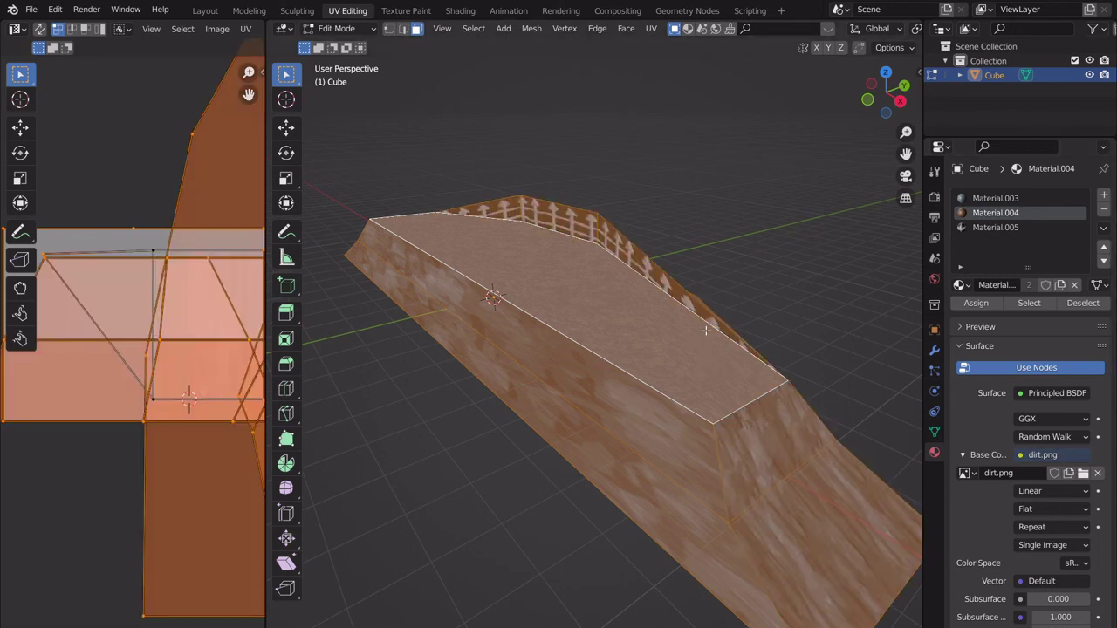
{"action": "mouse_move", "coordinate": [686, 286]}
{"action": "middle_mouse_down"}
{"action": "mouse_move", "coordinate": [692, 254]}
{"action": "mouse_move", "coordinate": [664, 301]}
{"action": "mouse_move", "coordinate": [676, 284]}
{"action": "middle_mouse_up"}
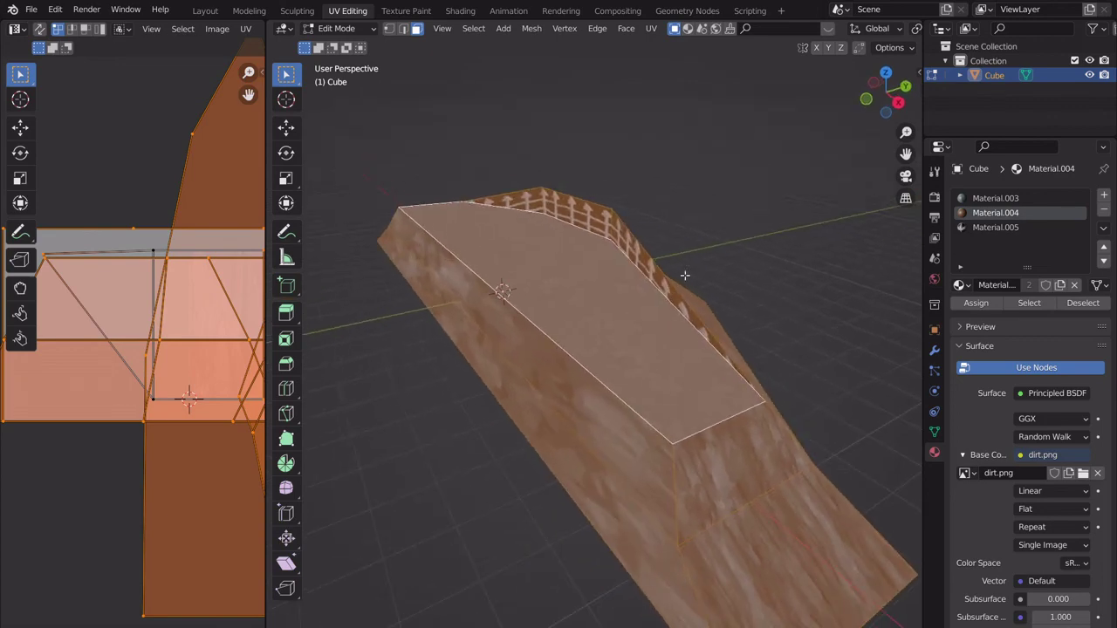
{"action": "key", "text": "p"}
{"action": "left_click", "coordinate": [660, 296]}
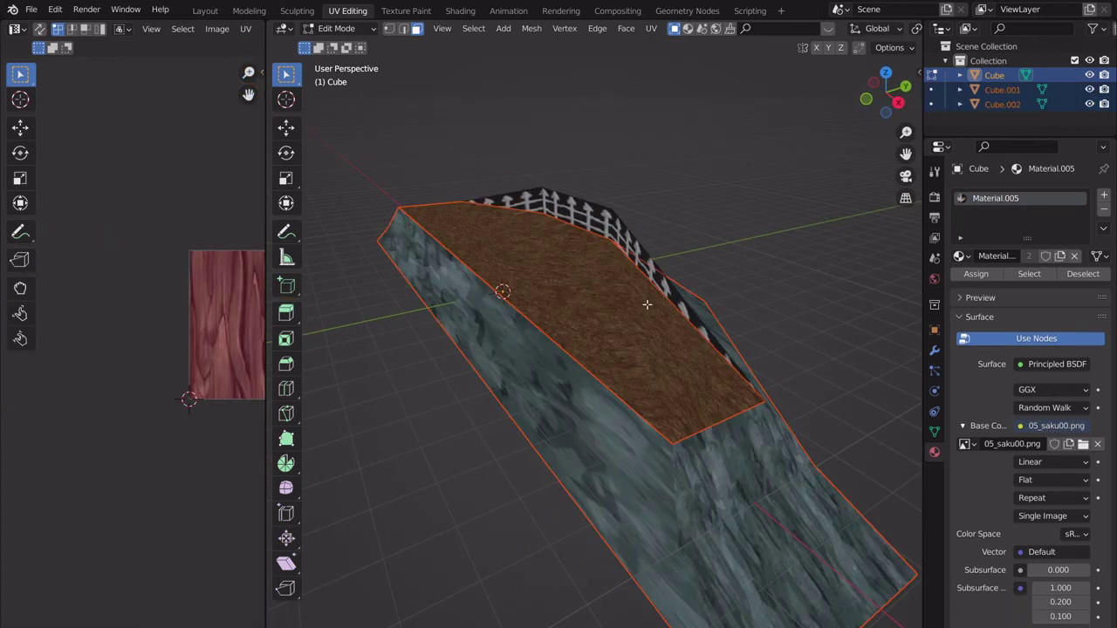
{"action": "key", "text": "Tab"}
{"action": "left_click", "coordinate": [699, 260]}
{"action": "scroll", "coordinate": [675, 327], "scroll_direction": "up", "scroll_amount": 3}
{"action": "mouse_move", "coordinate": [675, 328]}
{"action": "middle_mouse_down"}
{"action": "mouse_move", "coordinate": [661, 357]}
{"action": "mouse_move", "coordinate": [666, 335]}
{"action": "middle_mouse_up"}
{"action": "key", "text": "ctrl+s"}
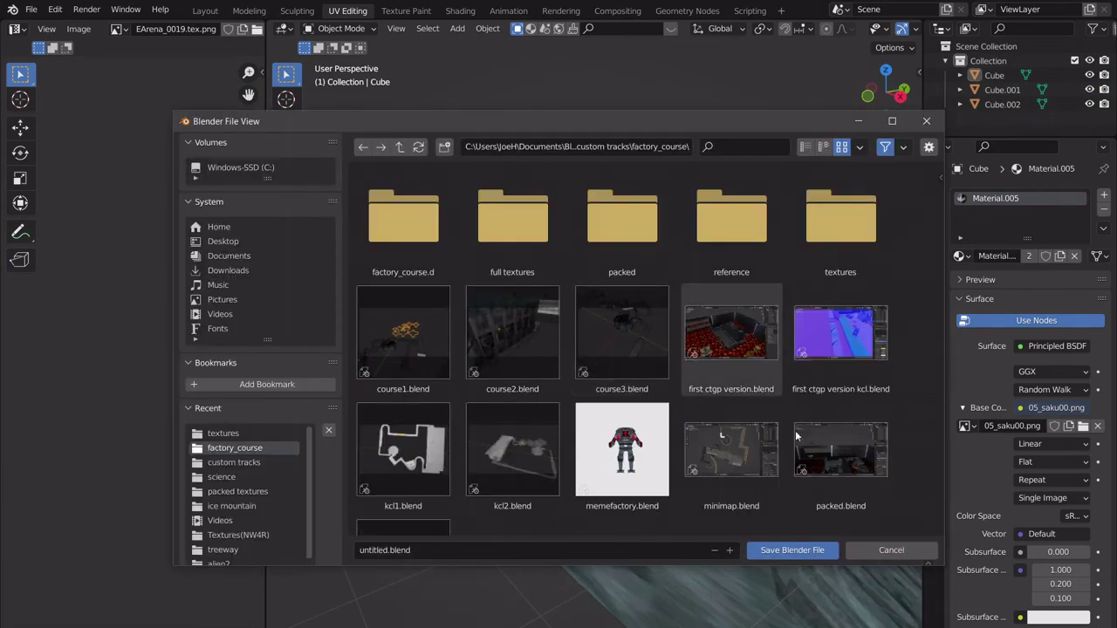
{"action": "left_click", "coordinate": [891, 550]}
{"action": "middle_click_drag", "start_coordinate": [714, 338], "coordinate": [675, 375]}
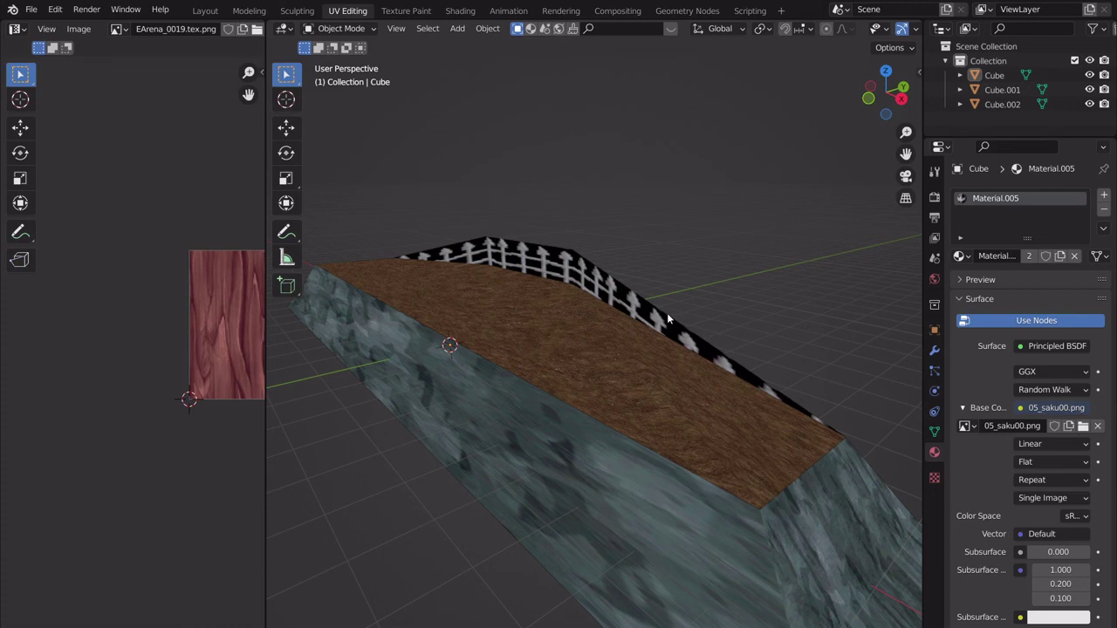
Select the separated fence object.
{"action": "scroll", "coordinate": [680, 314], "scroll_direction": "down", "scroll_amount": 3}
{"action": "mouse_move", "coordinate": [681, 314]}
{"action": "middle_mouse_down"}
{"action": "mouse_move", "coordinate": [602, 307]}
{"action": "mouse_move", "coordinate": [581, 287]}
{"action": "mouse_move", "coordinate": [634, 311]}
{"action": "mouse_move", "coordinate": [678, 318]}
{"action": "mouse_move", "coordinate": [699, 308]}
{"action": "middle_mouse_up"}
{"action": "scroll", "coordinate": [695, 301], "scroll_direction": "up", "scroll_amount": 4}
{"action": "left_click", "coordinate": [630, 288]}
{"action": "scroll", "coordinate": [630, 286], "scroll_direction": "down", "scroll_amount": 4}
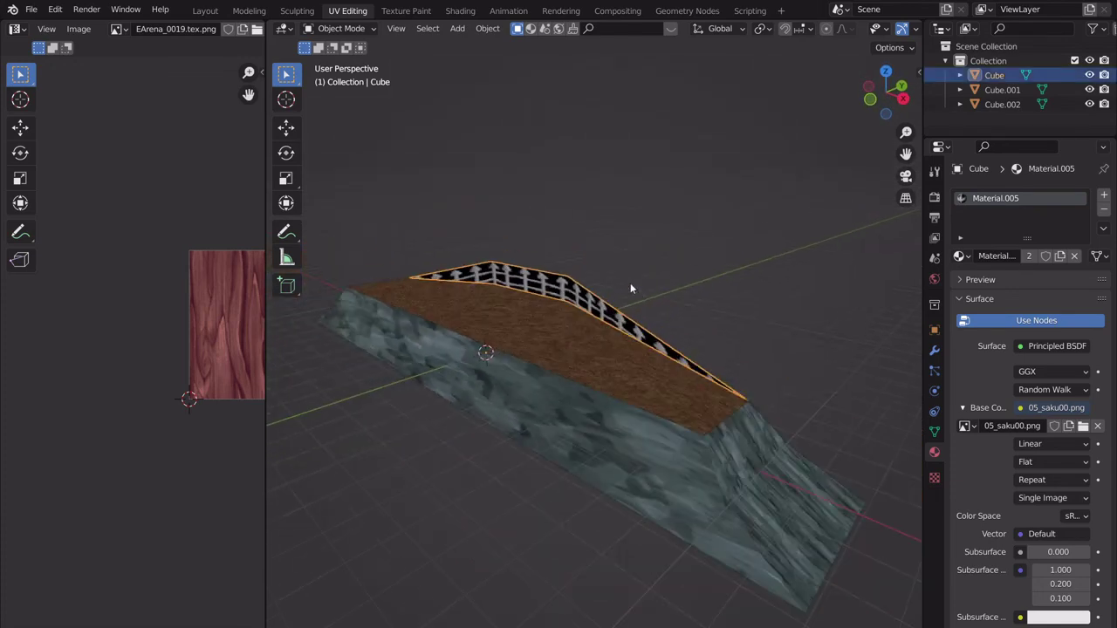
{"action": "scroll", "coordinate": [629, 293], "scroll_direction": "up", "scroll_amount": 3}
Try moving the fence object off the slope and rotating it freely.
{"action": "key", "text": "g"}
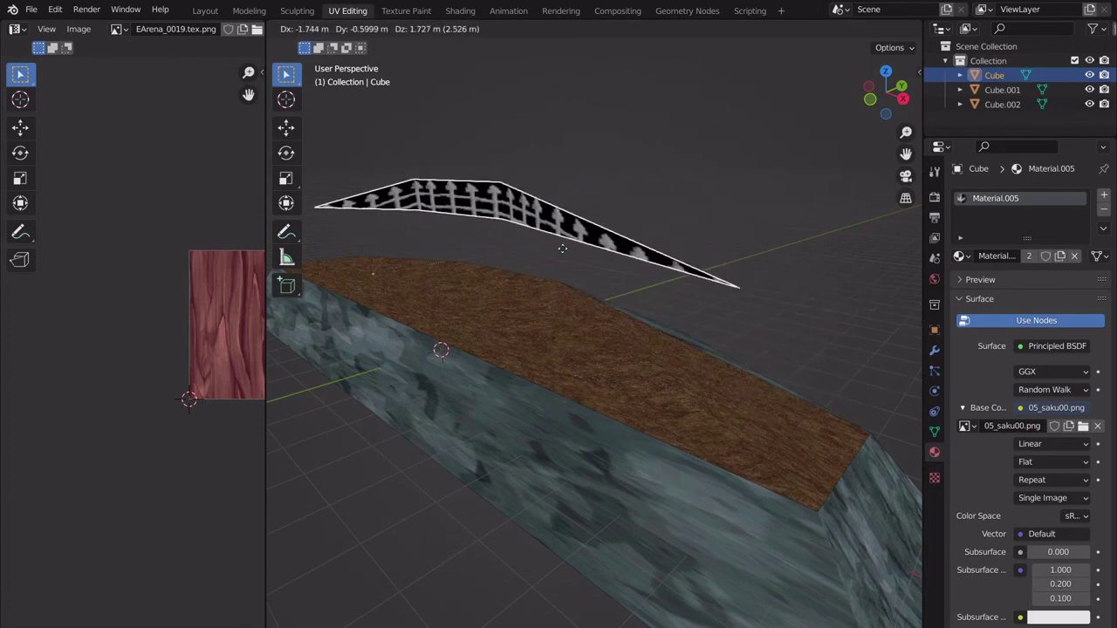
{"action": "left_click", "coordinate": [640, 232]}
{"action": "scroll", "coordinate": [609, 320], "scroll_direction": "up", "scroll_amount": 3}
{"action": "middle_click_drag", "start_coordinate": [608, 321], "coordinate": [695, 398]}
{"action": "key", "text": "r"}
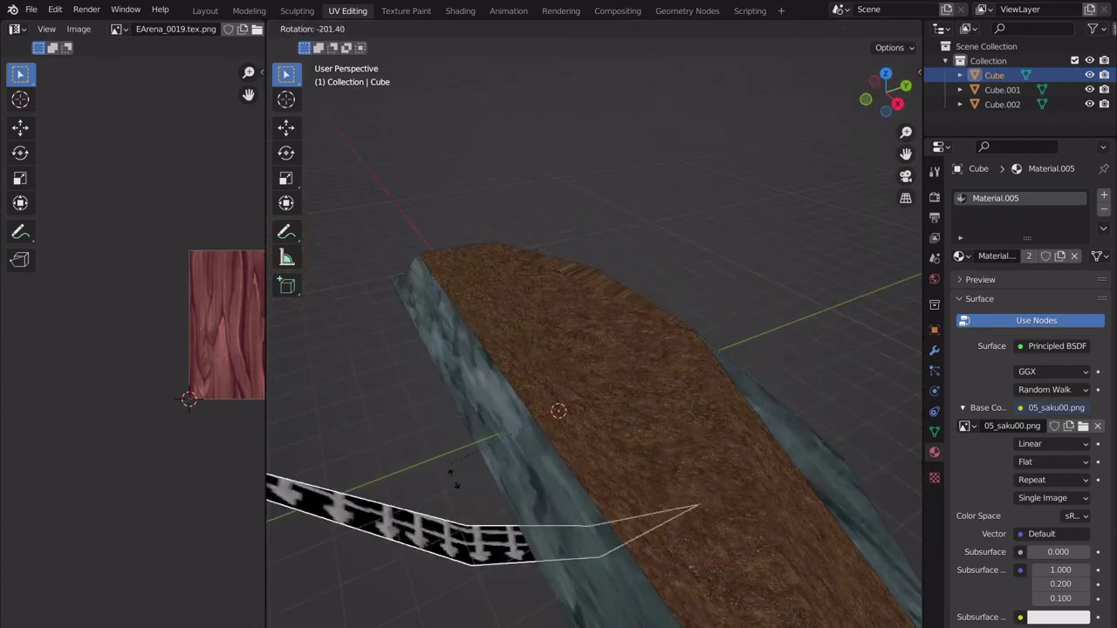
{"action": "left_click", "coordinate": [649, 417]}
Try rotating the fence object around the global Z axis.
{"action": "middle_click_drag", "start_coordinate": [649, 417], "coordinate": [728, 378]}
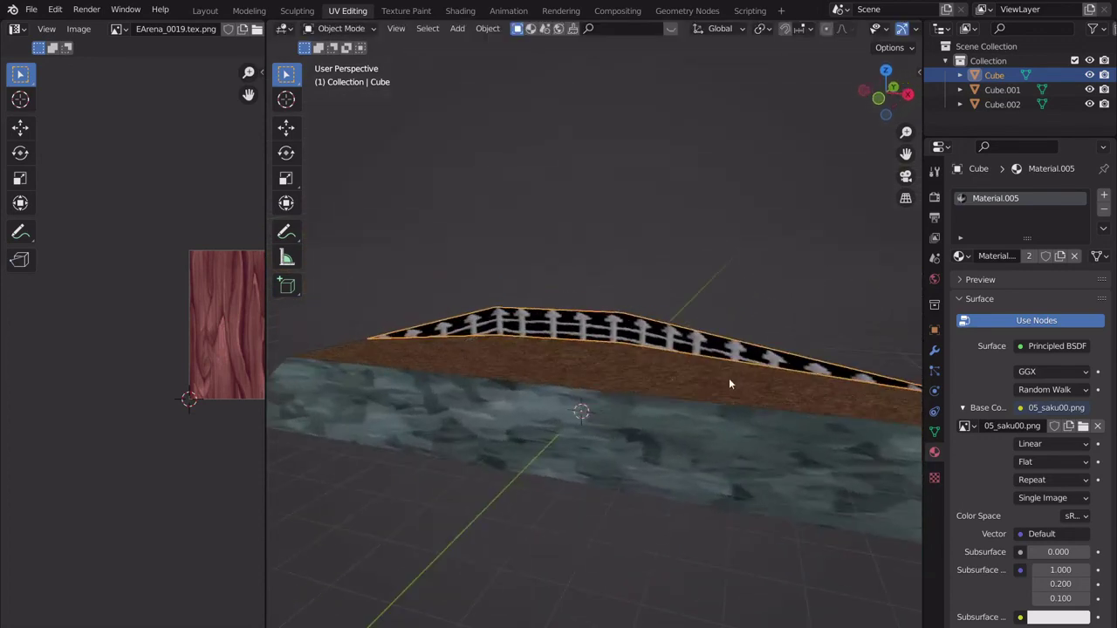
{"action": "key", "text": "r"}
{"action": "key", "text": "z"}
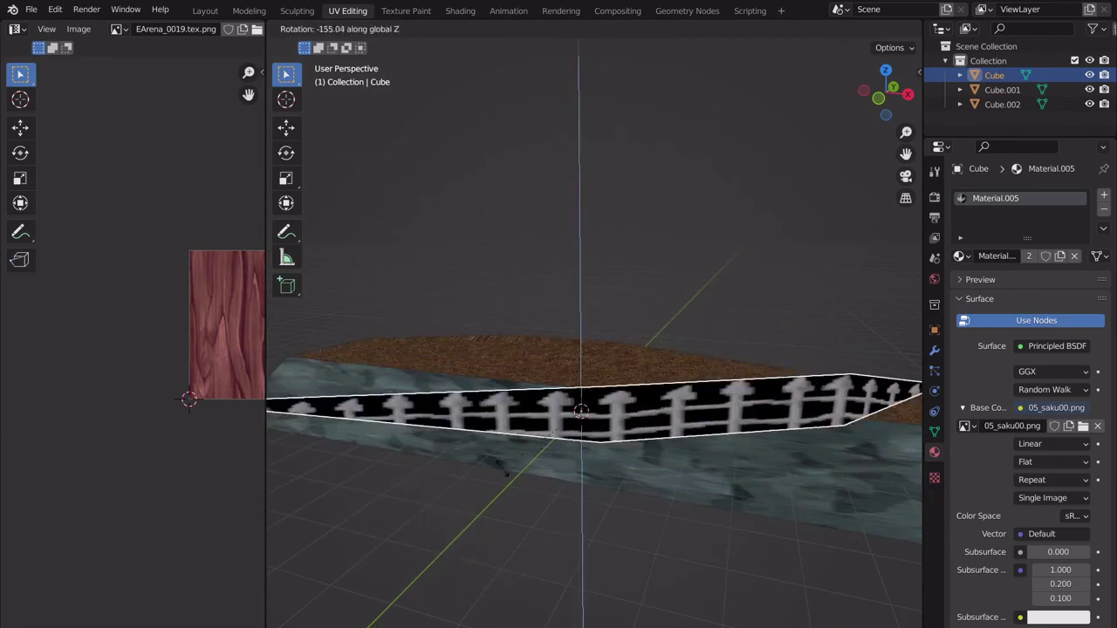
{"action": "right_click", "coordinate": [552, 423]}
Set the fence object's origin to the centre of its own geometry.
{"action": "scroll", "coordinate": [551, 423], "scroll_direction": "down", "scroll_amount": 2}
{"action": "middle_click_drag", "start_coordinate": [551, 424], "coordinate": [581, 364]}
{"action": "scroll", "coordinate": [573, 423], "scroll_direction": "up", "scroll_amount": 3}
{"action": "key", "text": "Tab"}
{"action": "key", "text": "Tab"}
{"action": "scroll", "coordinate": [608, 355], "scroll_direction": "down", "scroll_amount": 2}
{"action": "scroll", "coordinate": [609, 438], "scroll_direction": "up", "scroll_amount": 4}
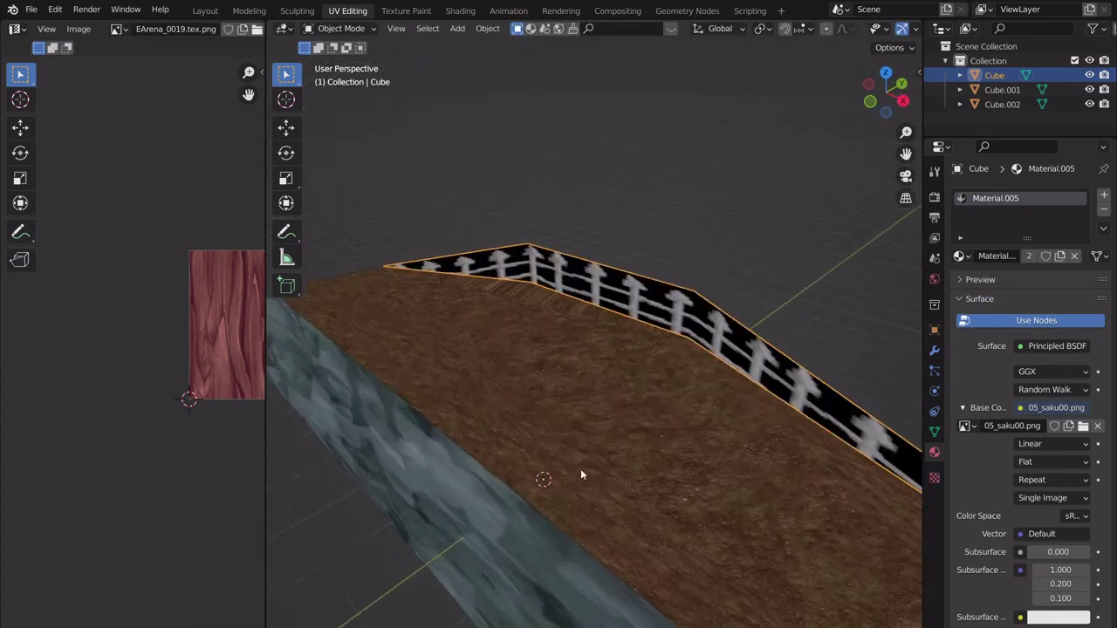
{"action": "middle_click_drag", "start_coordinate": [581, 469], "coordinate": [538, 424]}
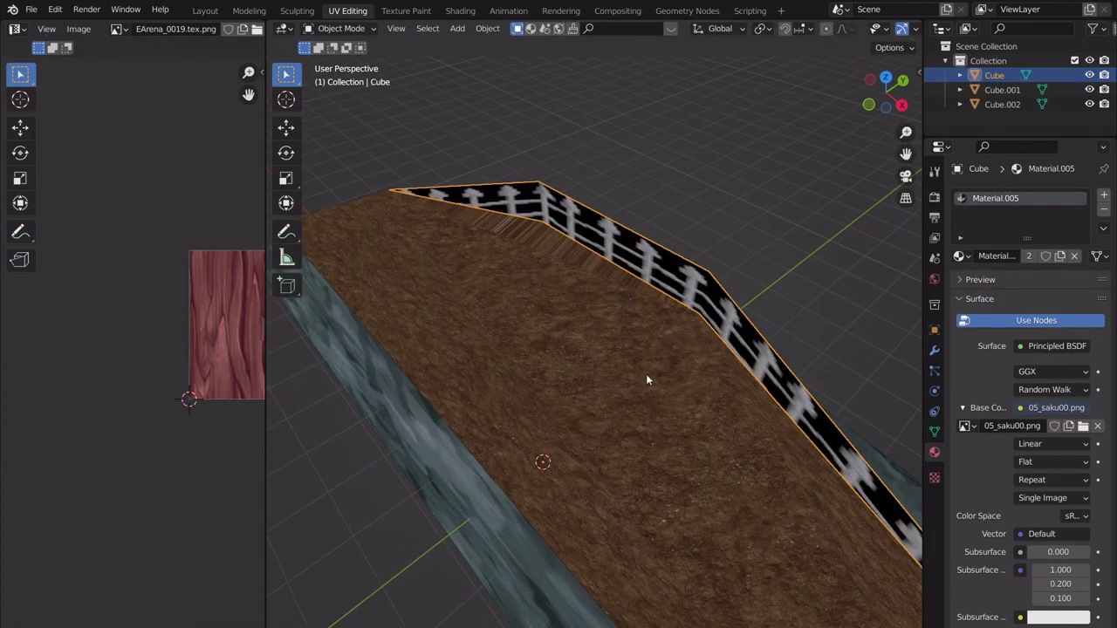
{"action": "middle_click_drag", "start_coordinate": [646, 380], "coordinate": [635, 358]}
{"action": "scroll", "coordinate": [643, 347], "scroll_direction": "down", "scroll_amount": 2}
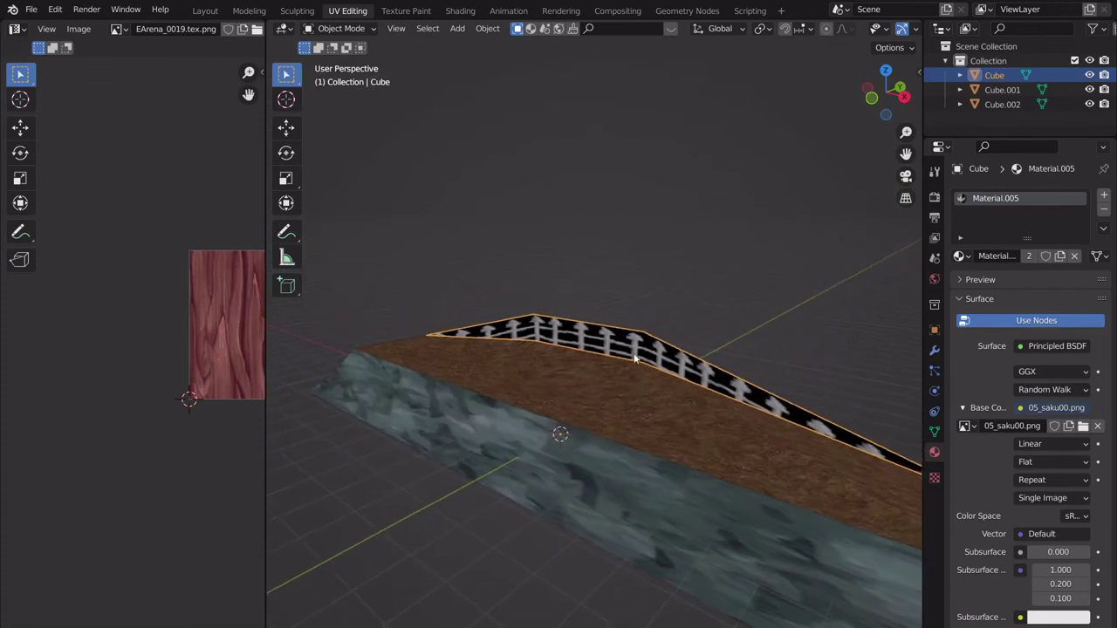
{"action": "right_click", "coordinate": [634, 358]}
{"action": "mouse_move", "coordinate": [600, 381]}
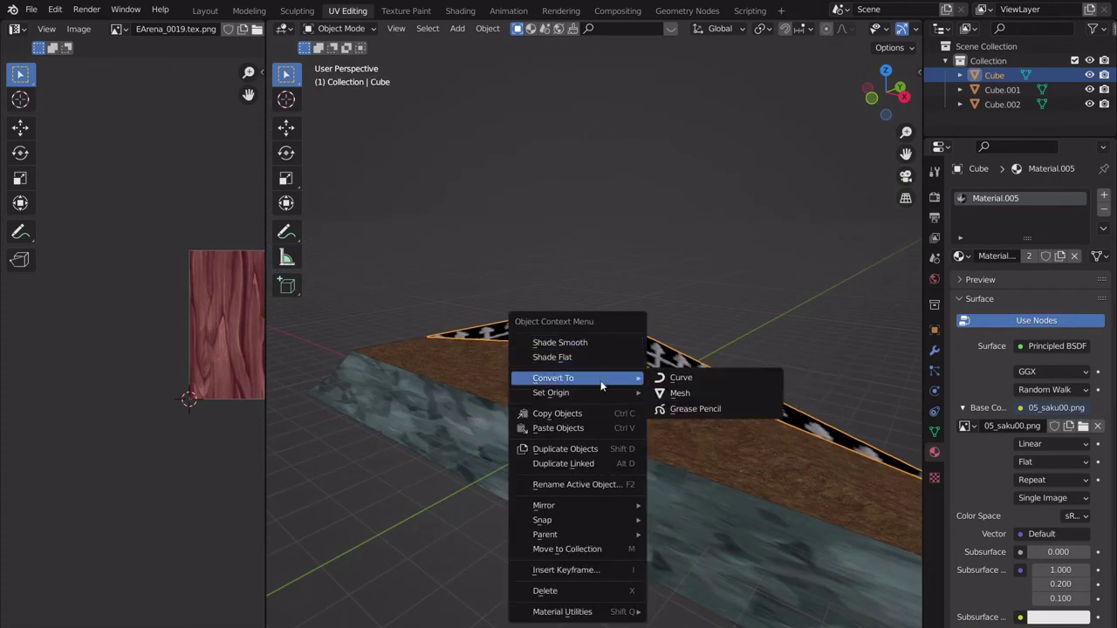
{"action": "left_click", "coordinate": [695, 408]}
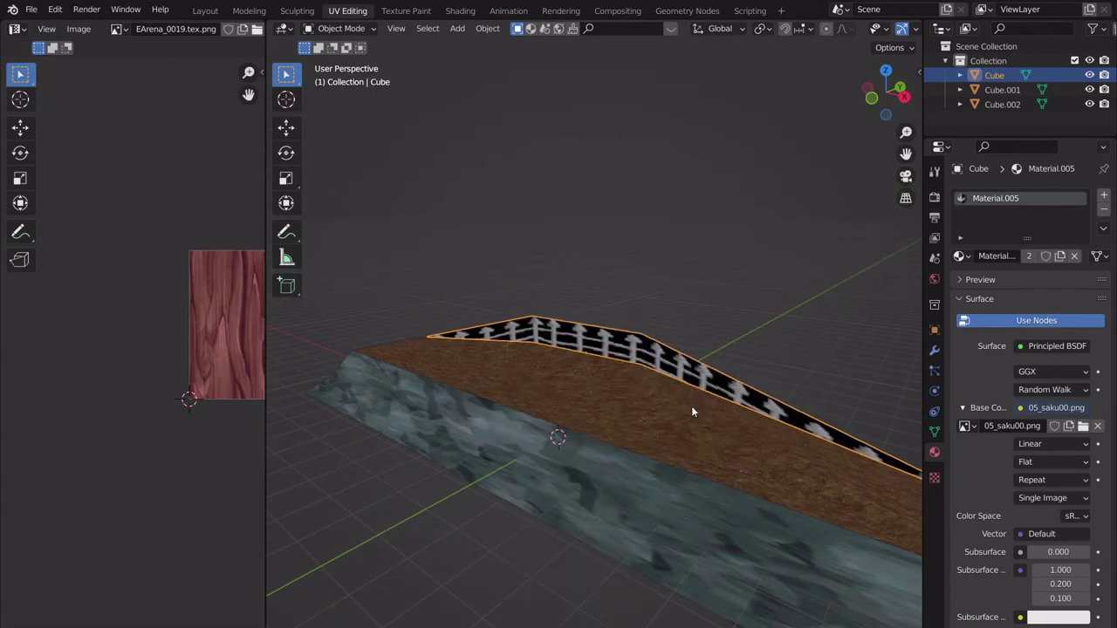
Try rotating the fence around its new origin on the global Z and X axes.
{"action": "key", "text": "r"}
{"action": "key", "text": "z"}
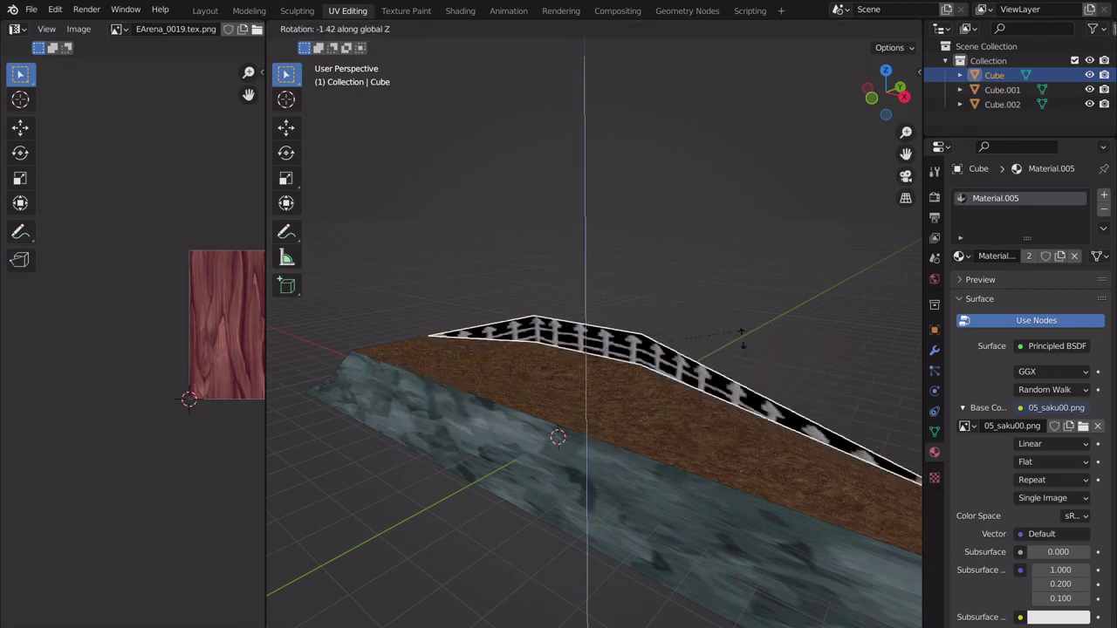
{"action": "left_click", "coordinate": [781, 417]}
{"action": "middle_click_drag", "start_coordinate": [781, 417], "coordinate": [585, 277]}
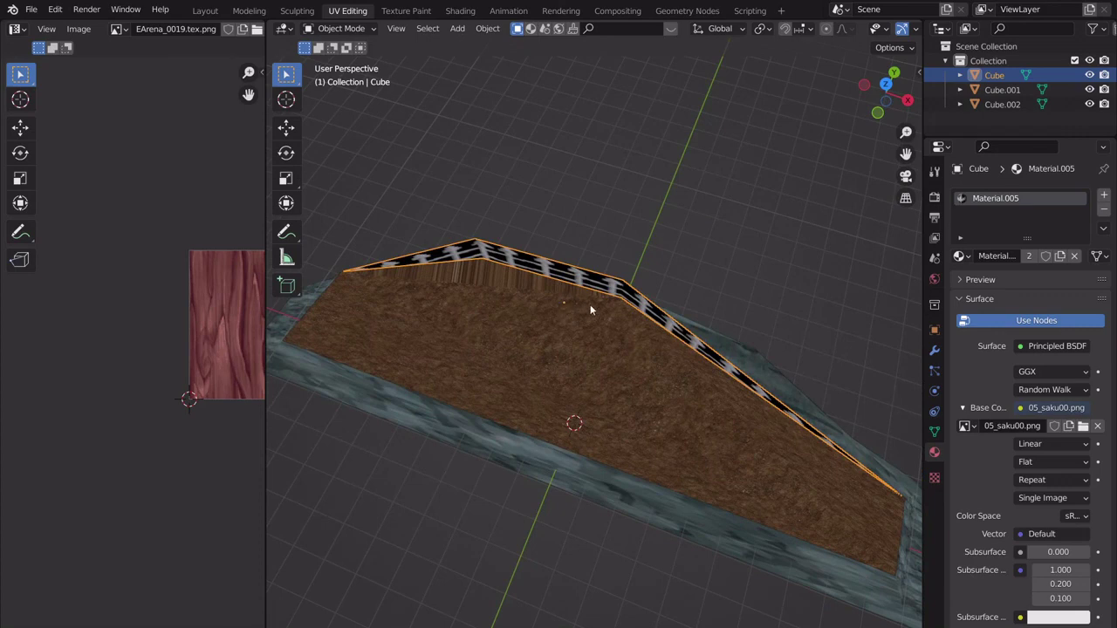
{"action": "middle_click_drag", "start_coordinate": [617, 345], "coordinate": [688, 343], "text": "shift"}
{"action": "scroll", "coordinate": [688, 343], "scroll_direction": "down", "scroll_amount": 2}
{"action": "key", "text": "r"}
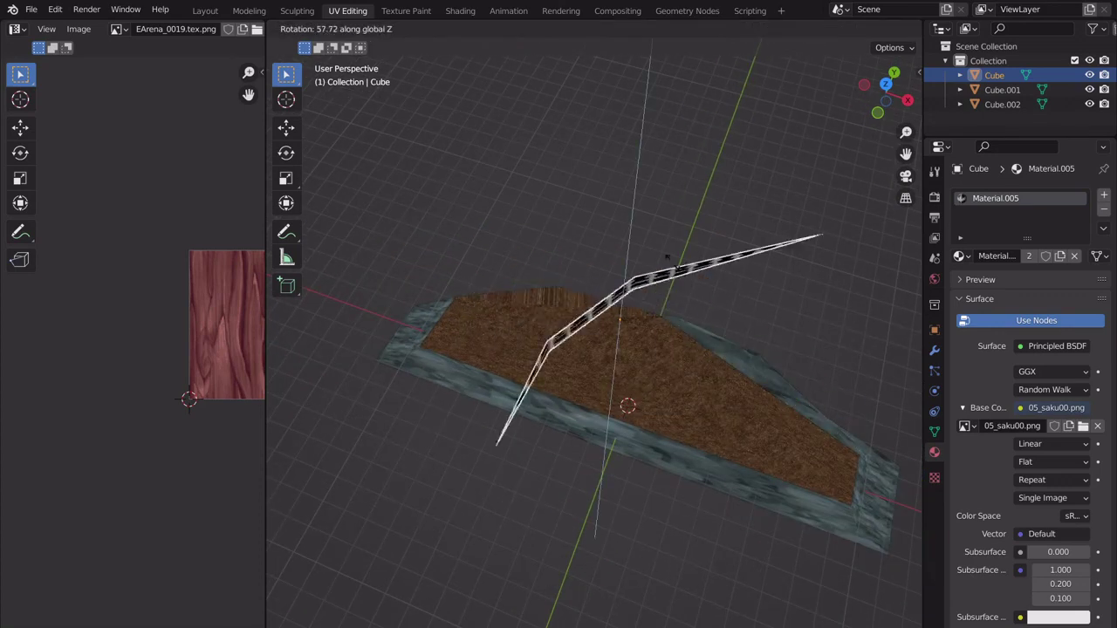
{"action": "key", "text": "x"}
{"action": "right_click", "coordinate": [618, 329]}
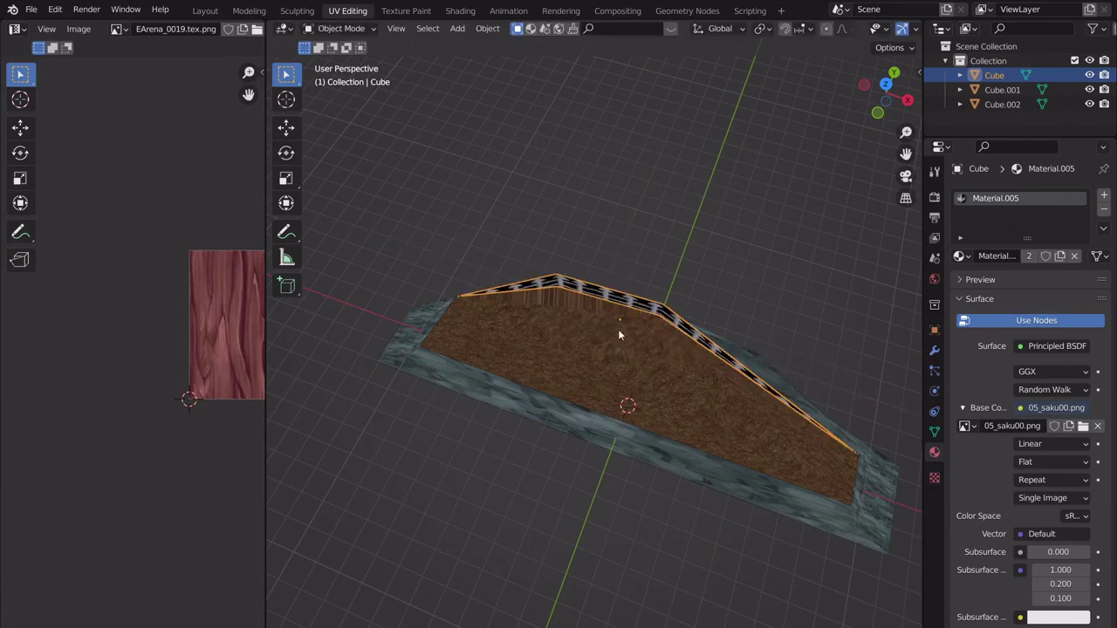
Select the dirt path object and set its origin to the centre of its own geometry.
{"action": "scroll", "coordinate": [617, 329], "scroll_direction": "up", "scroll_amount": 2}
{"action": "middle_click_drag", "start_coordinate": [617, 329], "coordinate": [623, 253]}
{"action": "right_click", "coordinate": [597, 365]}
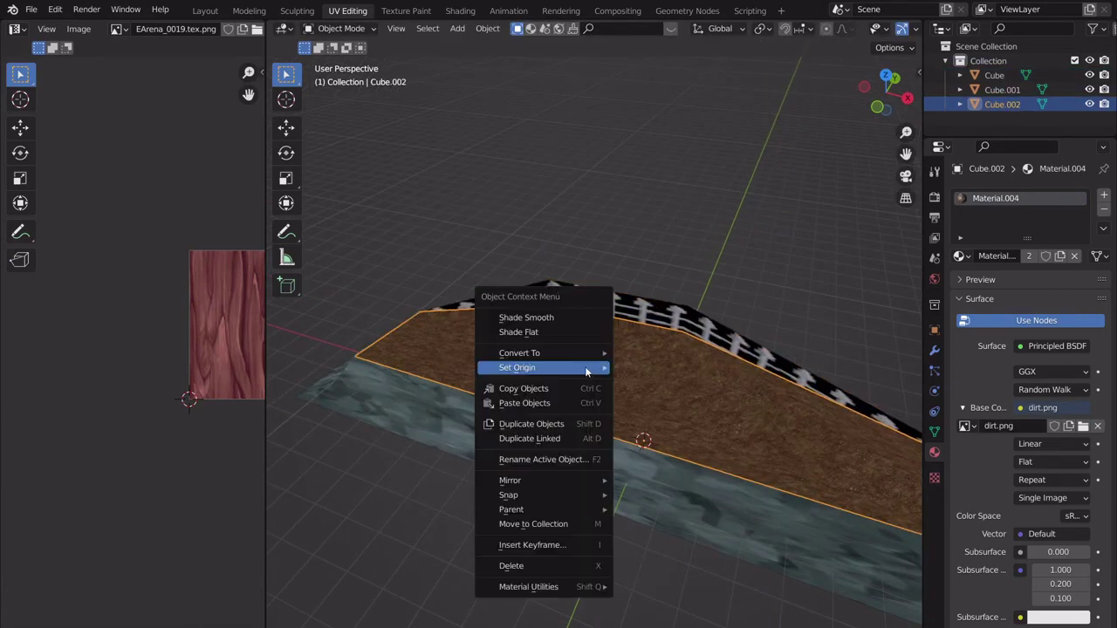
{"action": "left_click", "coordinate": [657, 405]}
{"action": "middle_click_drag", "start_coordinate": [658, 411], "coordinate": [619, 317]}
{"action": "scroll", "coordinate": [618, 349], "scroll_direction": "down", "scroll_amount": 3}
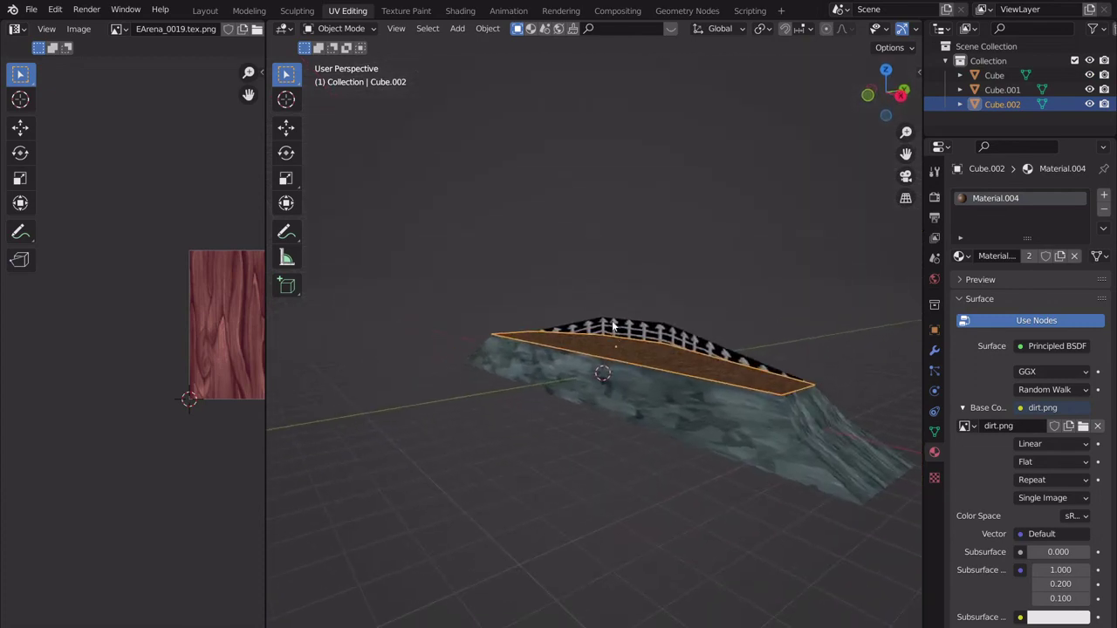